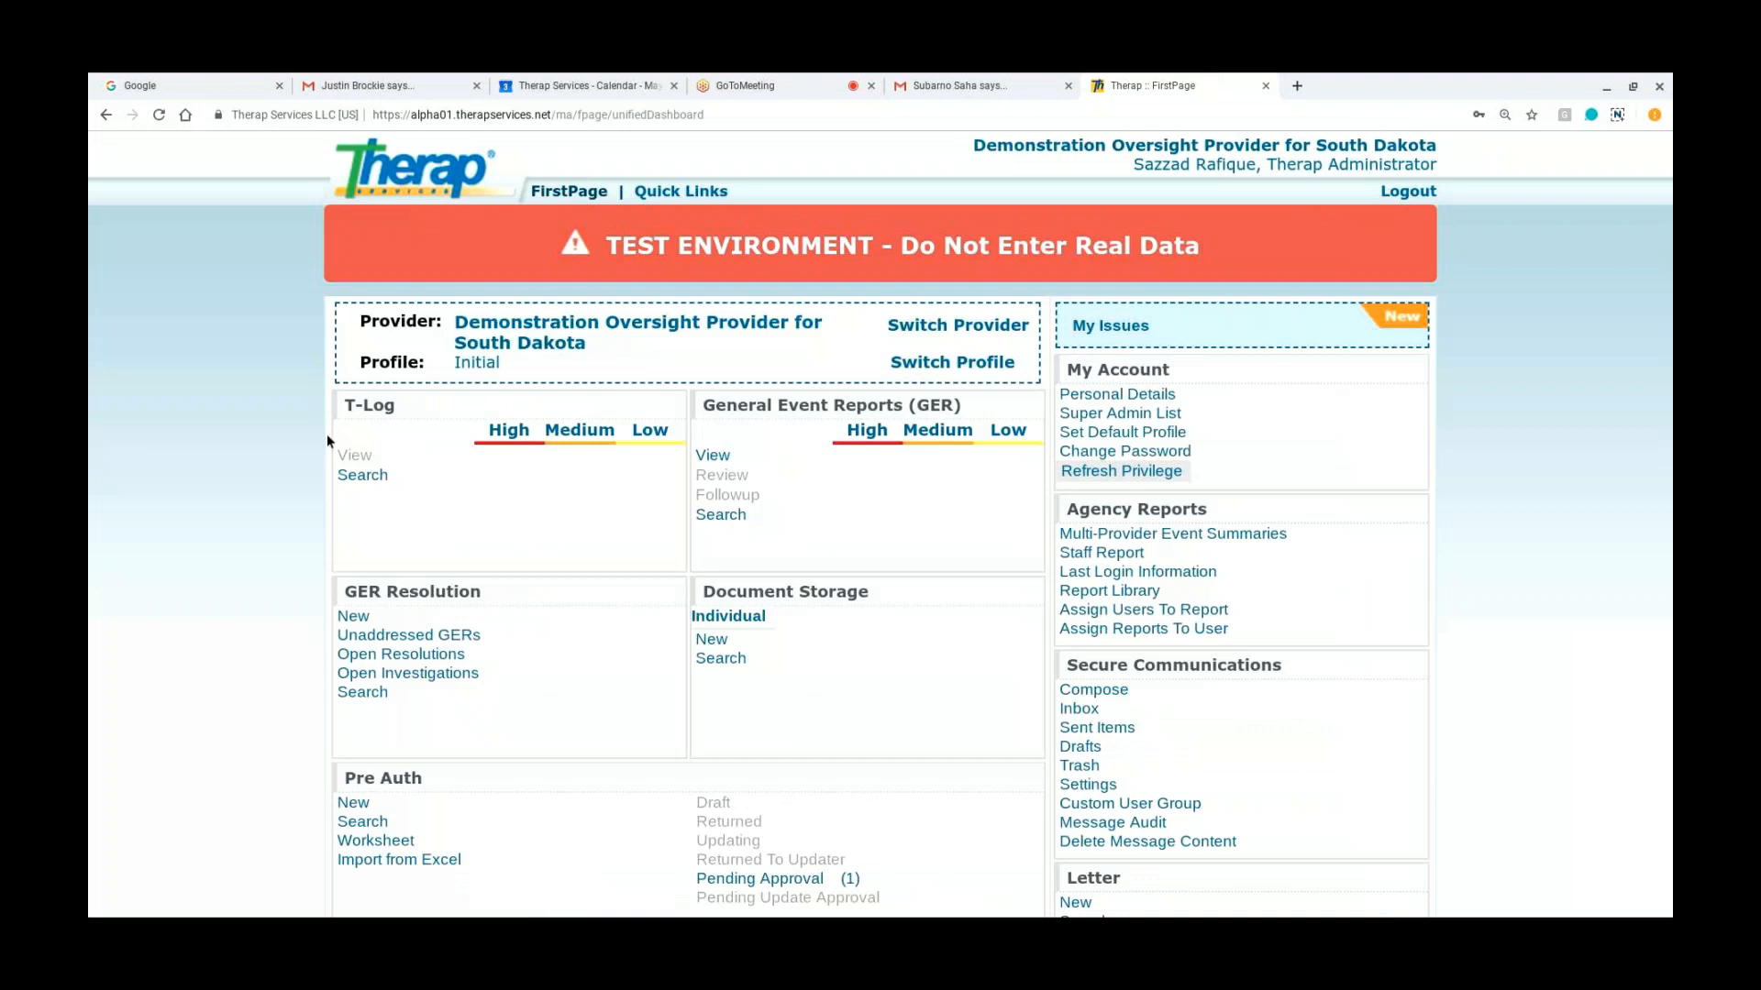
Step: Start a new call record from the Information & Referral section of the dashboard
scroll(328, 436, down, 3)
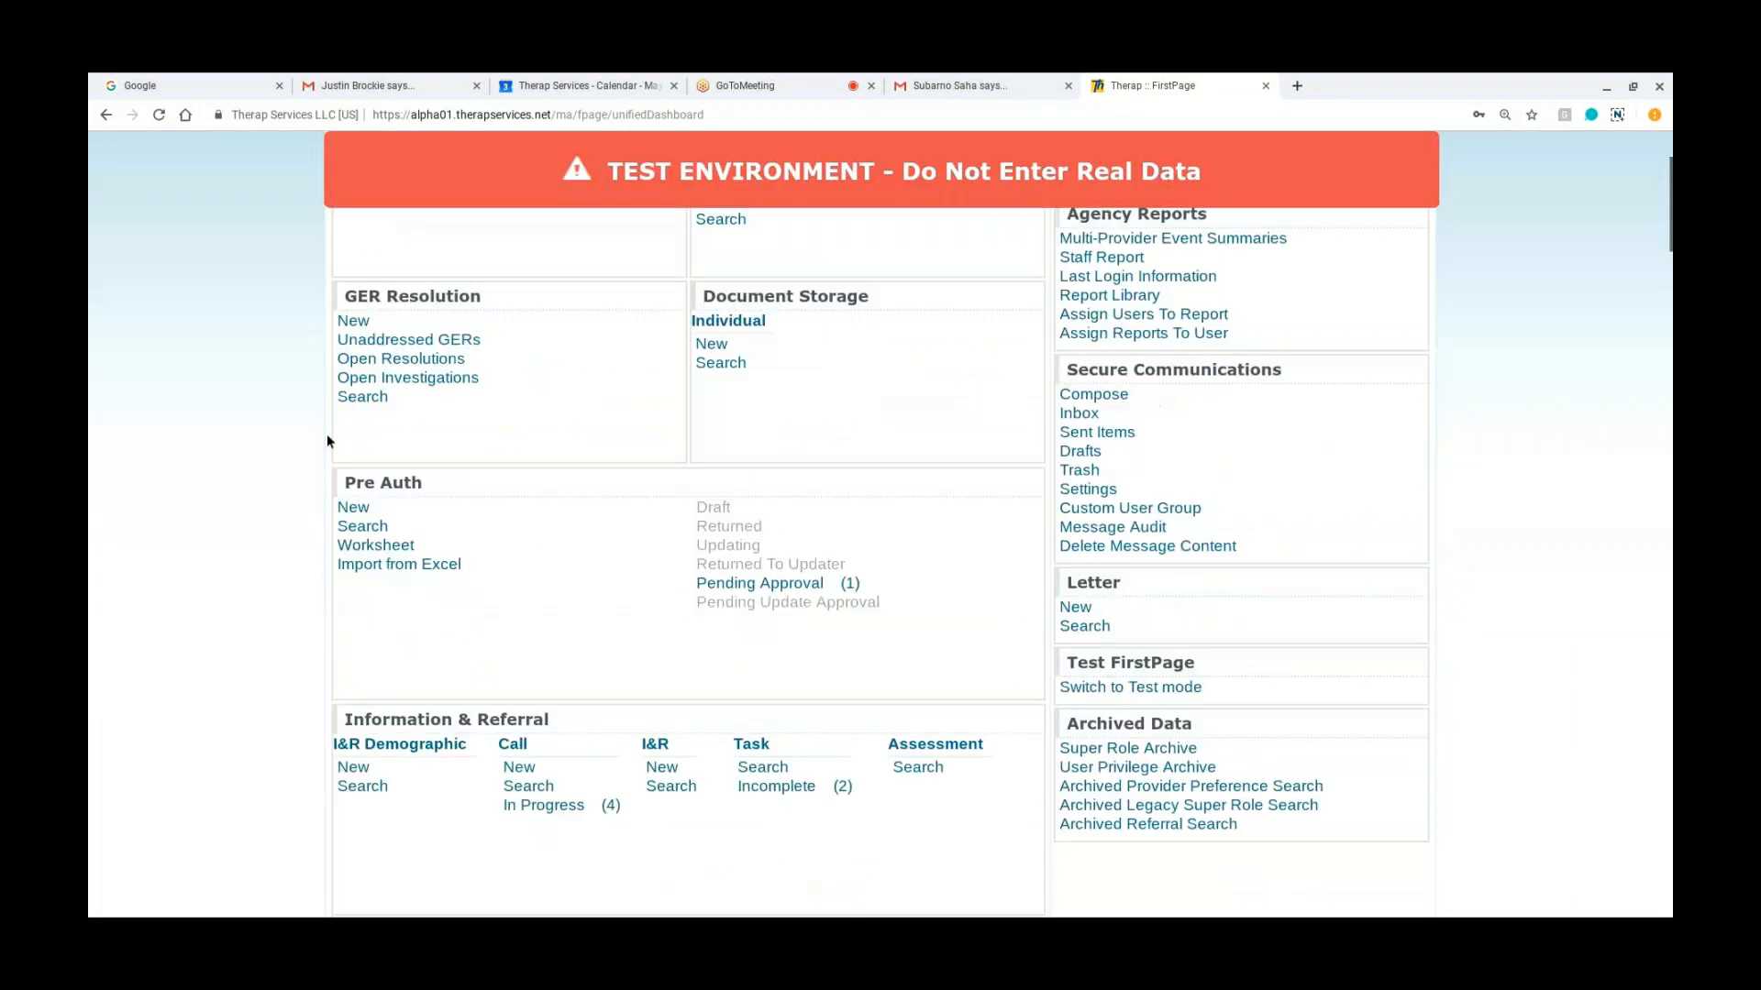
scroll(327, 438, down, 3)
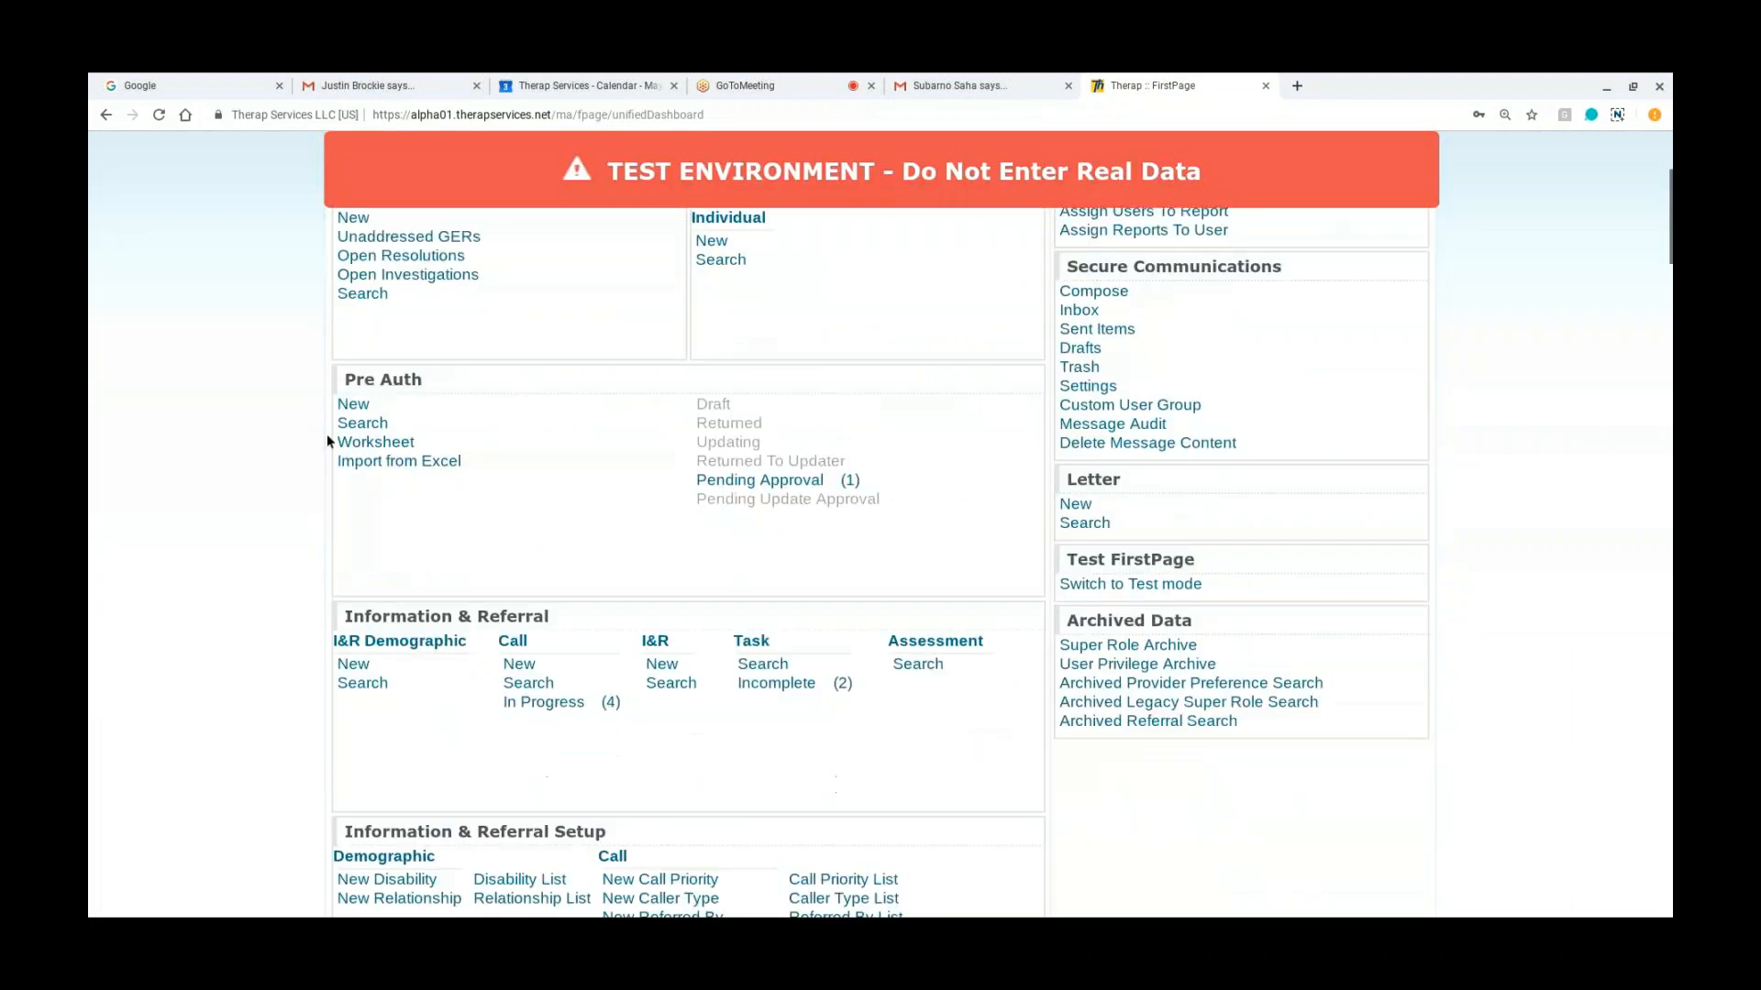
scroll(880, 560, down, 1)
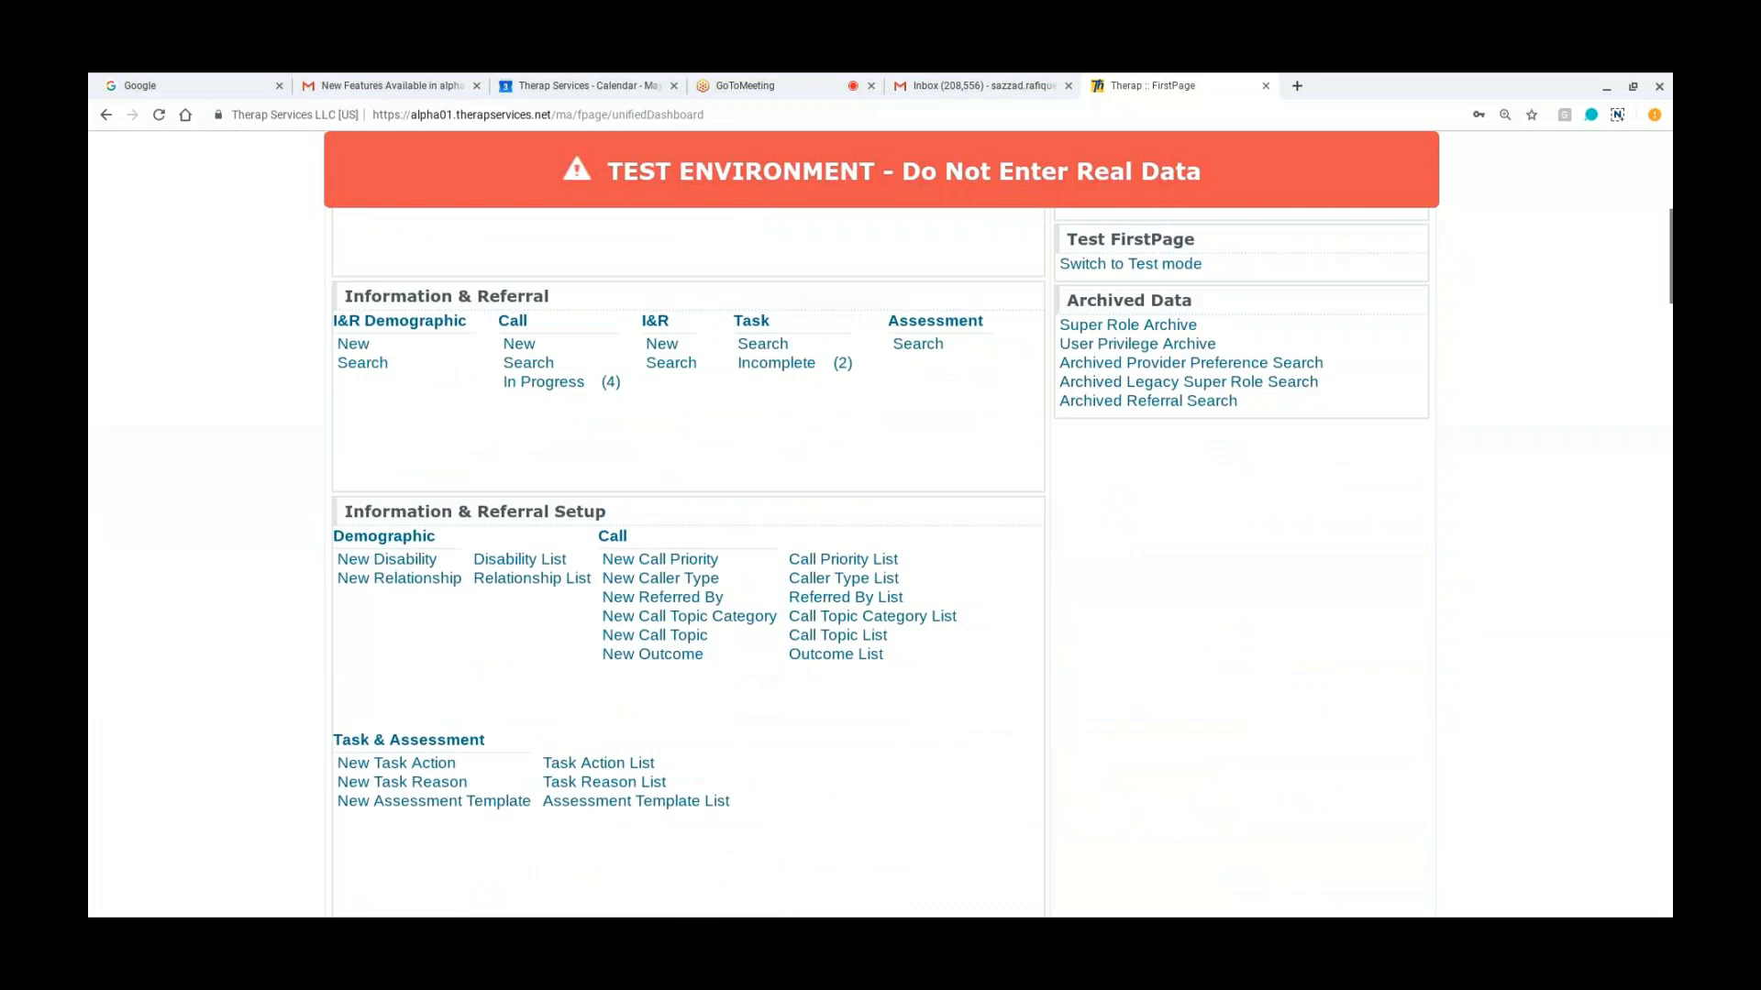
scroll(880, 560, down, 1)
scroll(880, 559, down, 1)
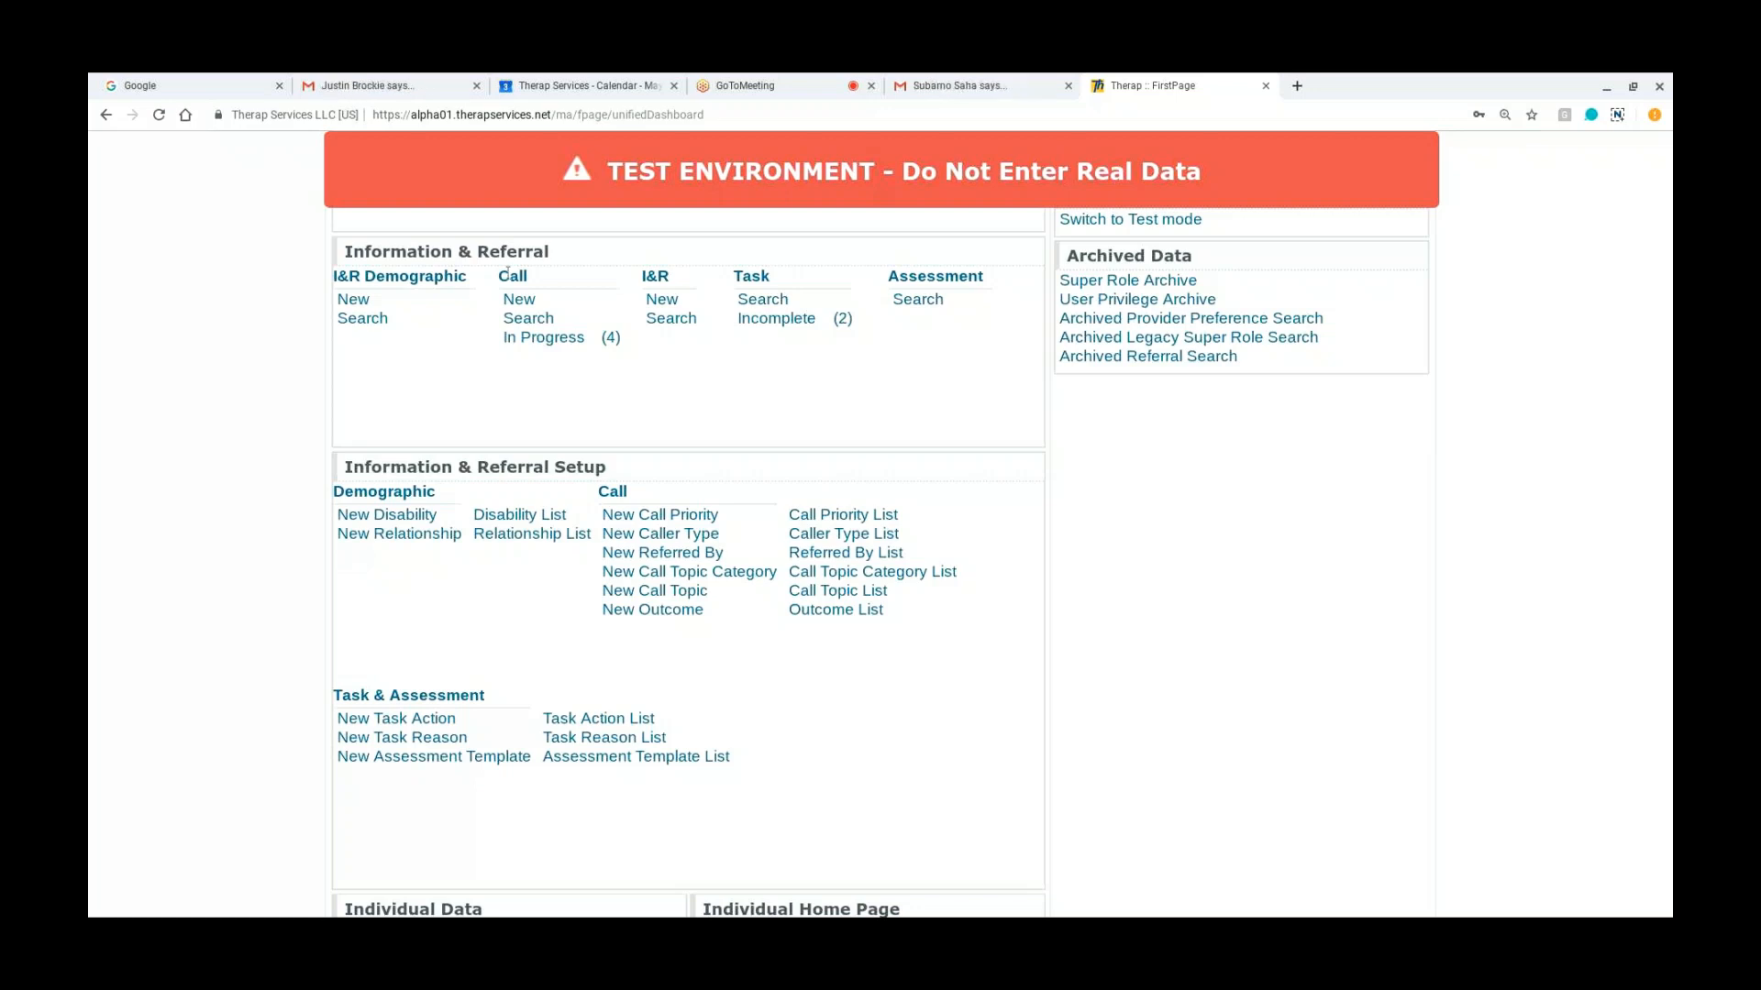
double_click(523, 299)
click(520, 301)
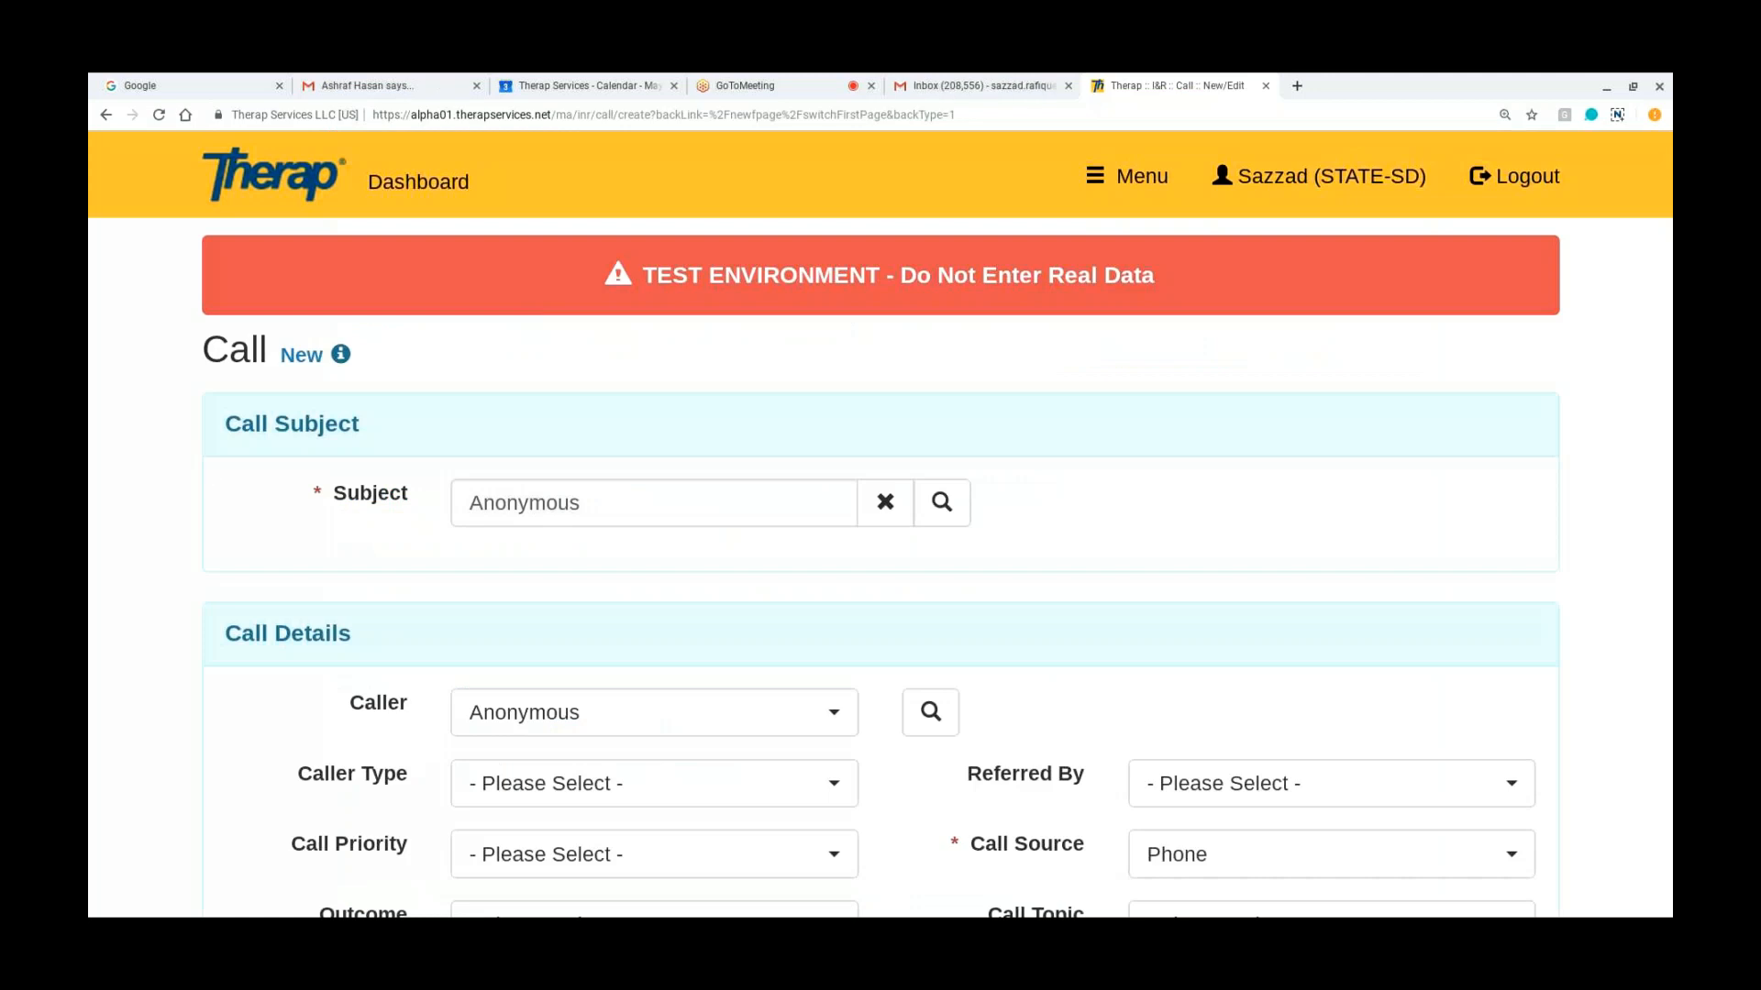
Step: Search the demographic records for the call subject and select the second person in the results as the subject
scroll(881, 524, down, 1)
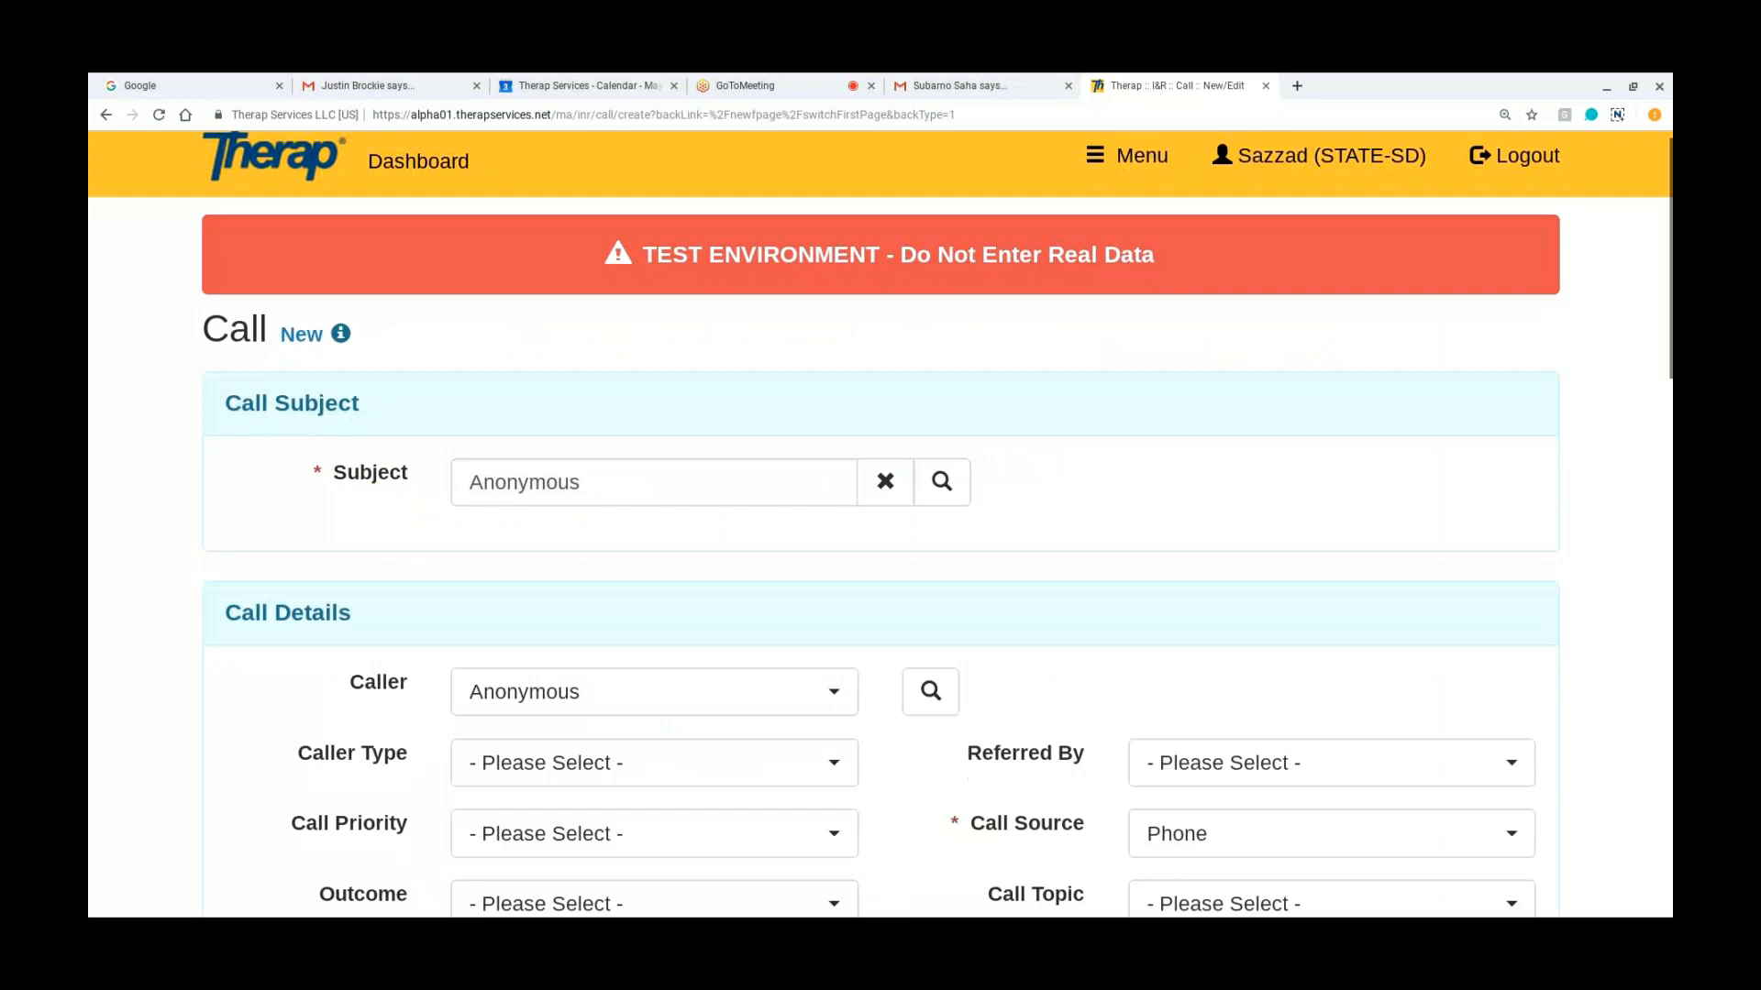
scroll(881, 524, down, 2)
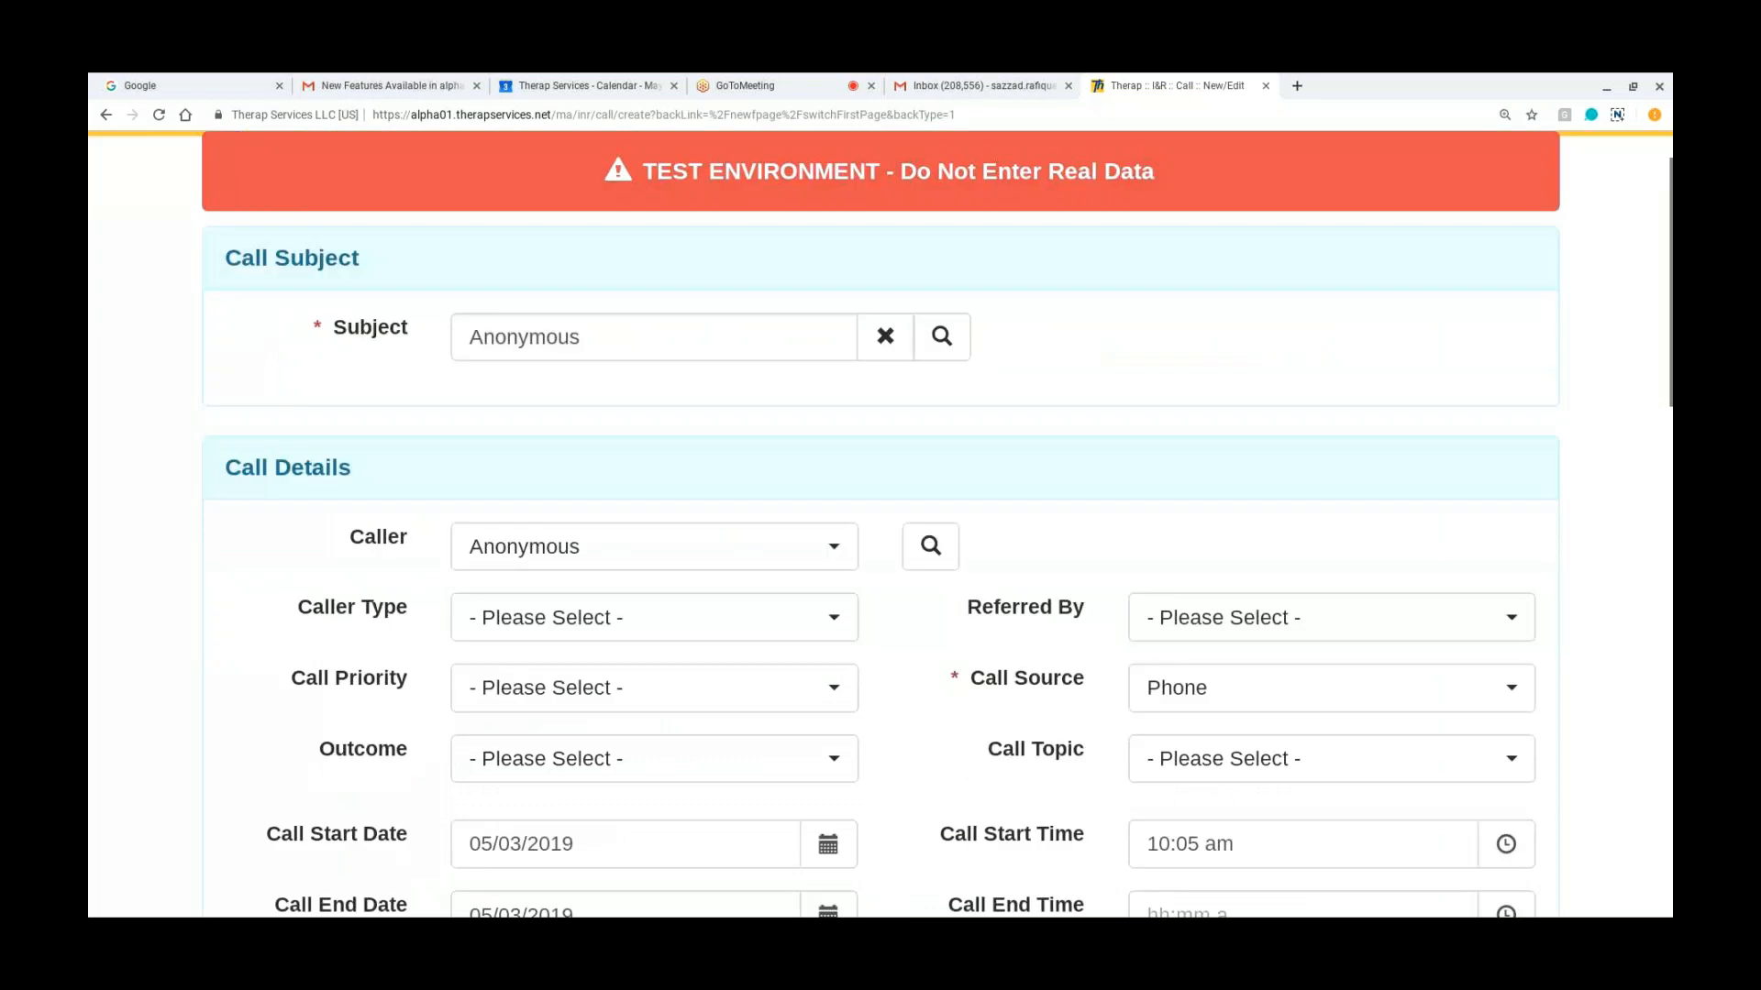
scroll(880, 524, up, 2)
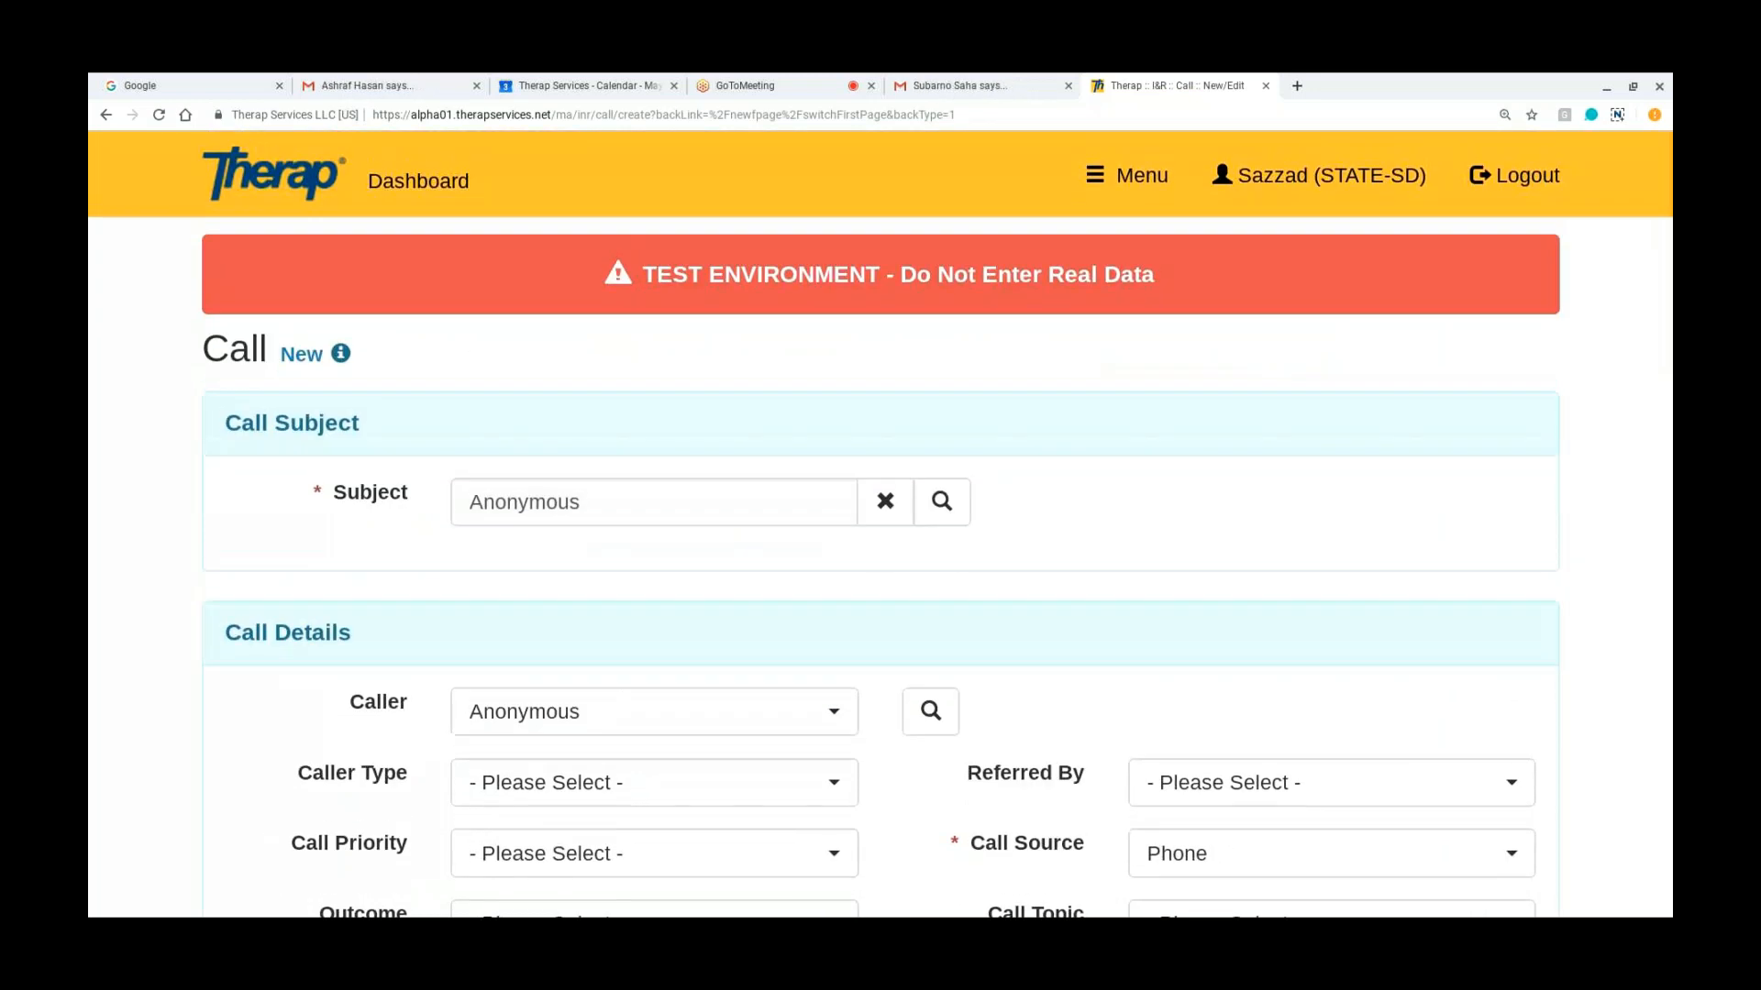
scroll(881, 524, down, 1)
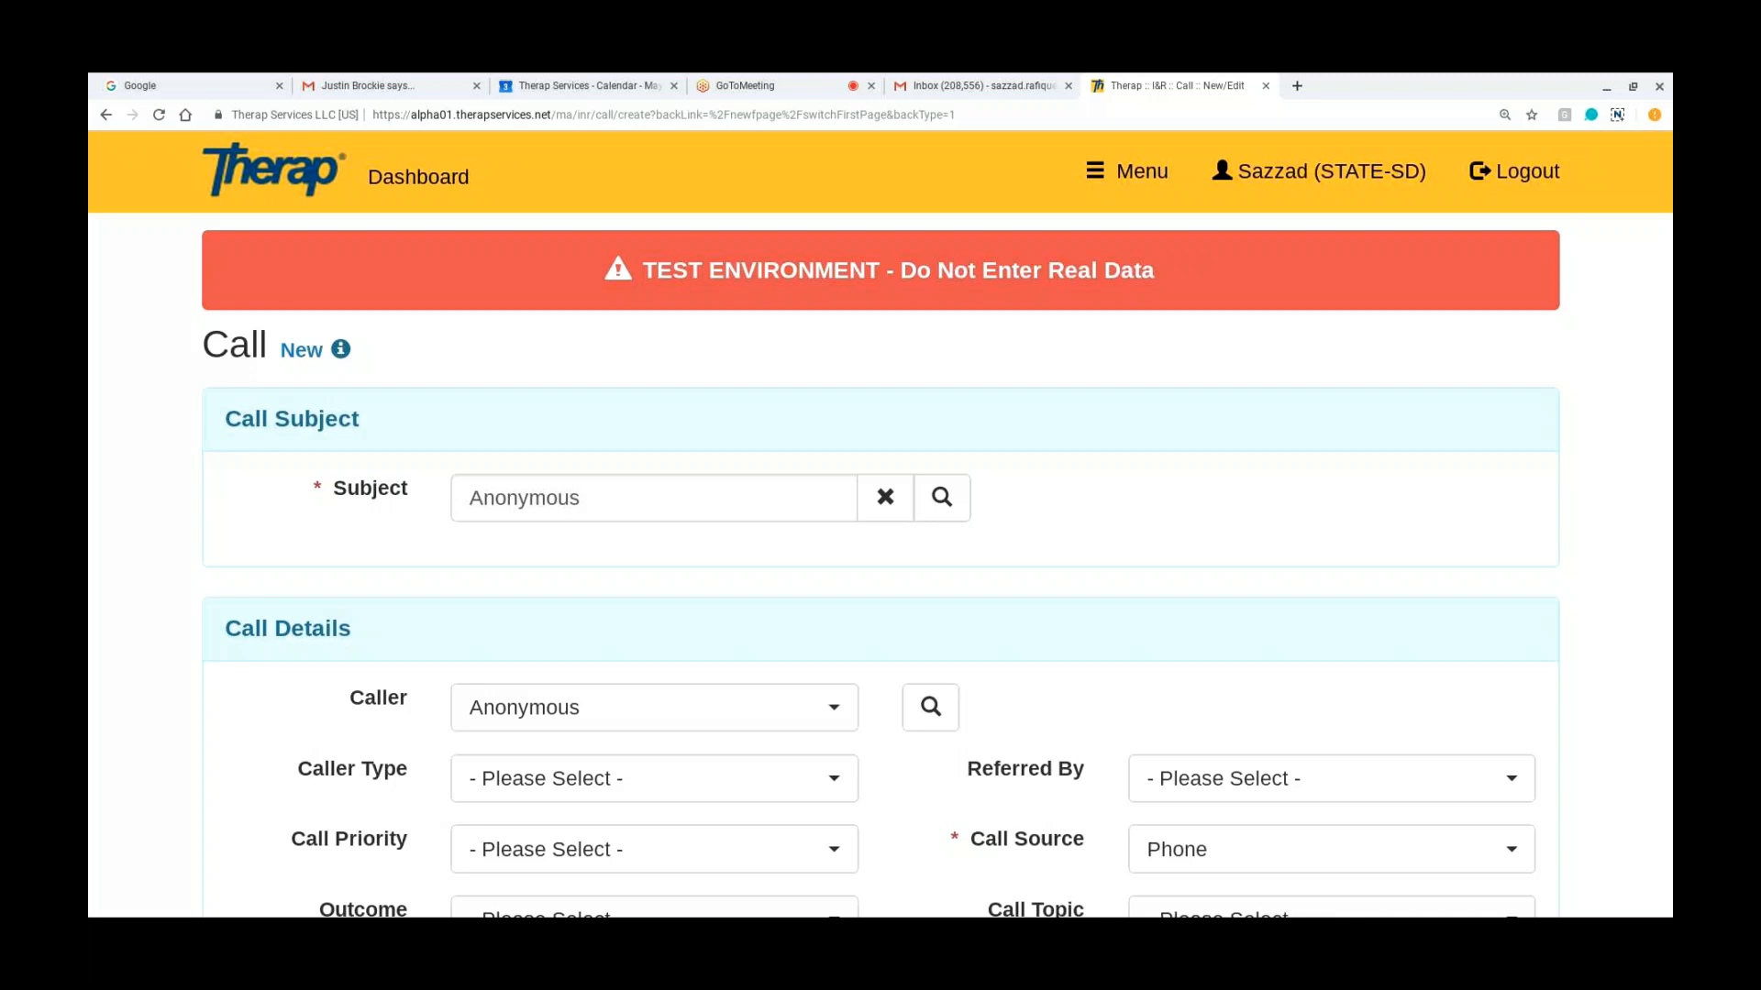
click(941, 497)
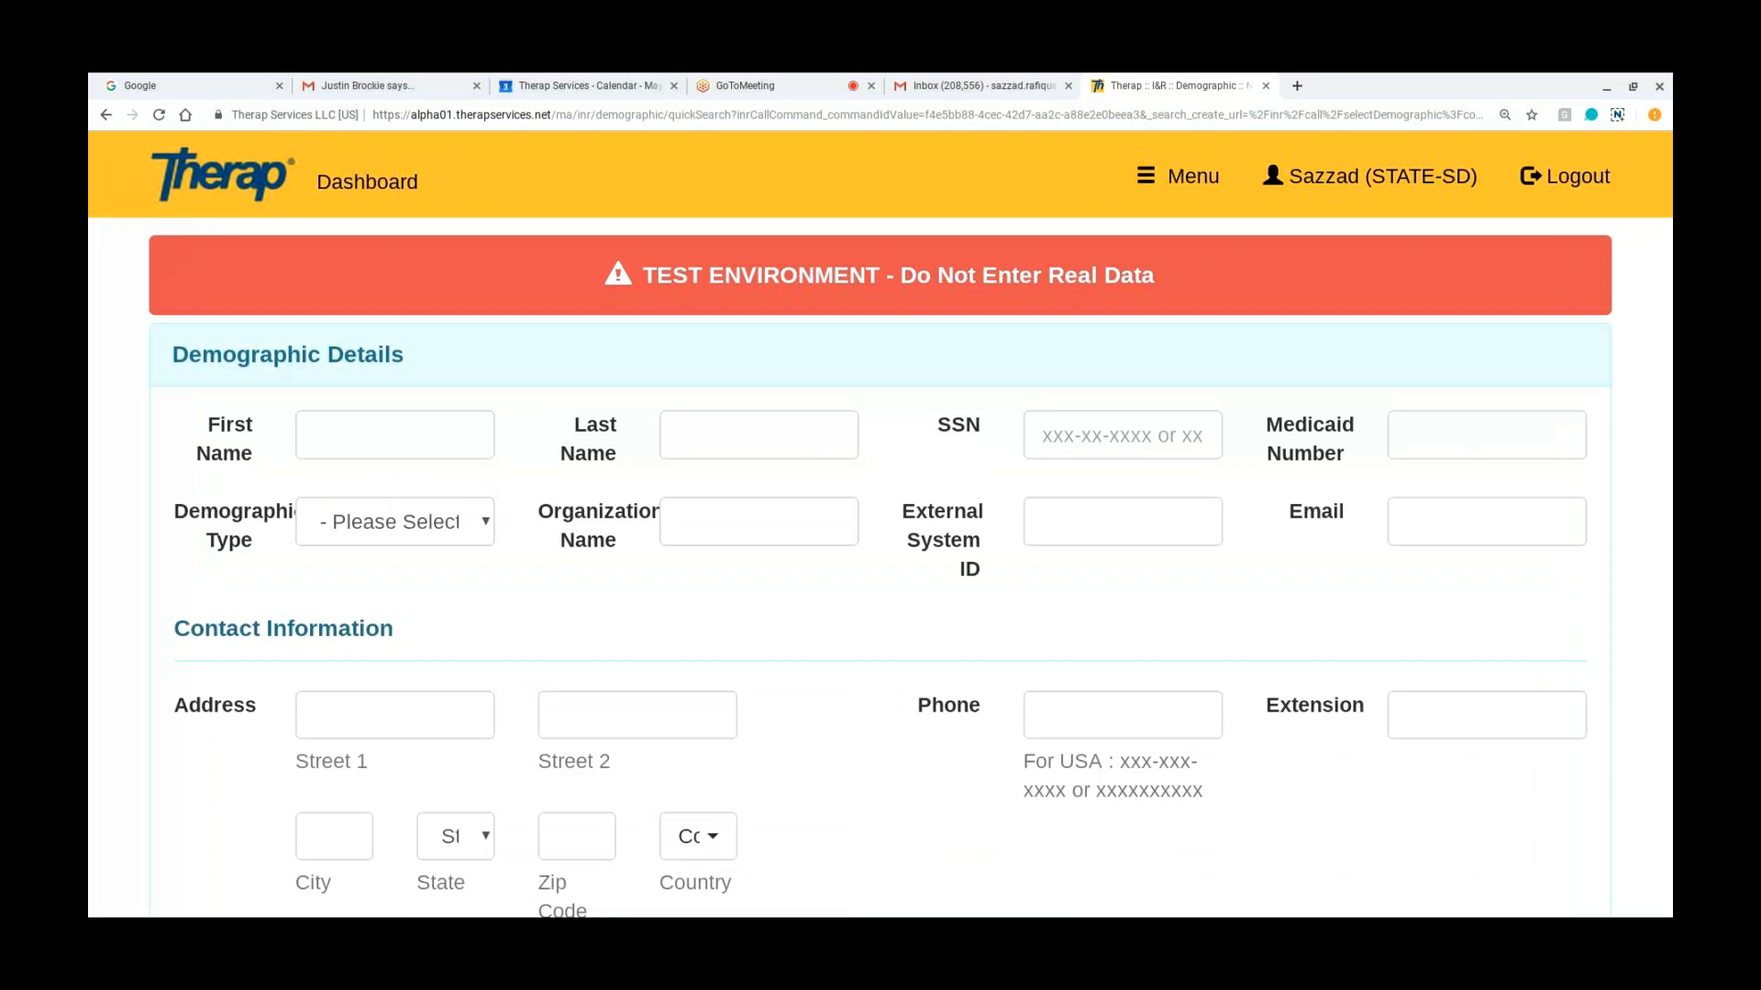
scroll(911, 521, down, 4)
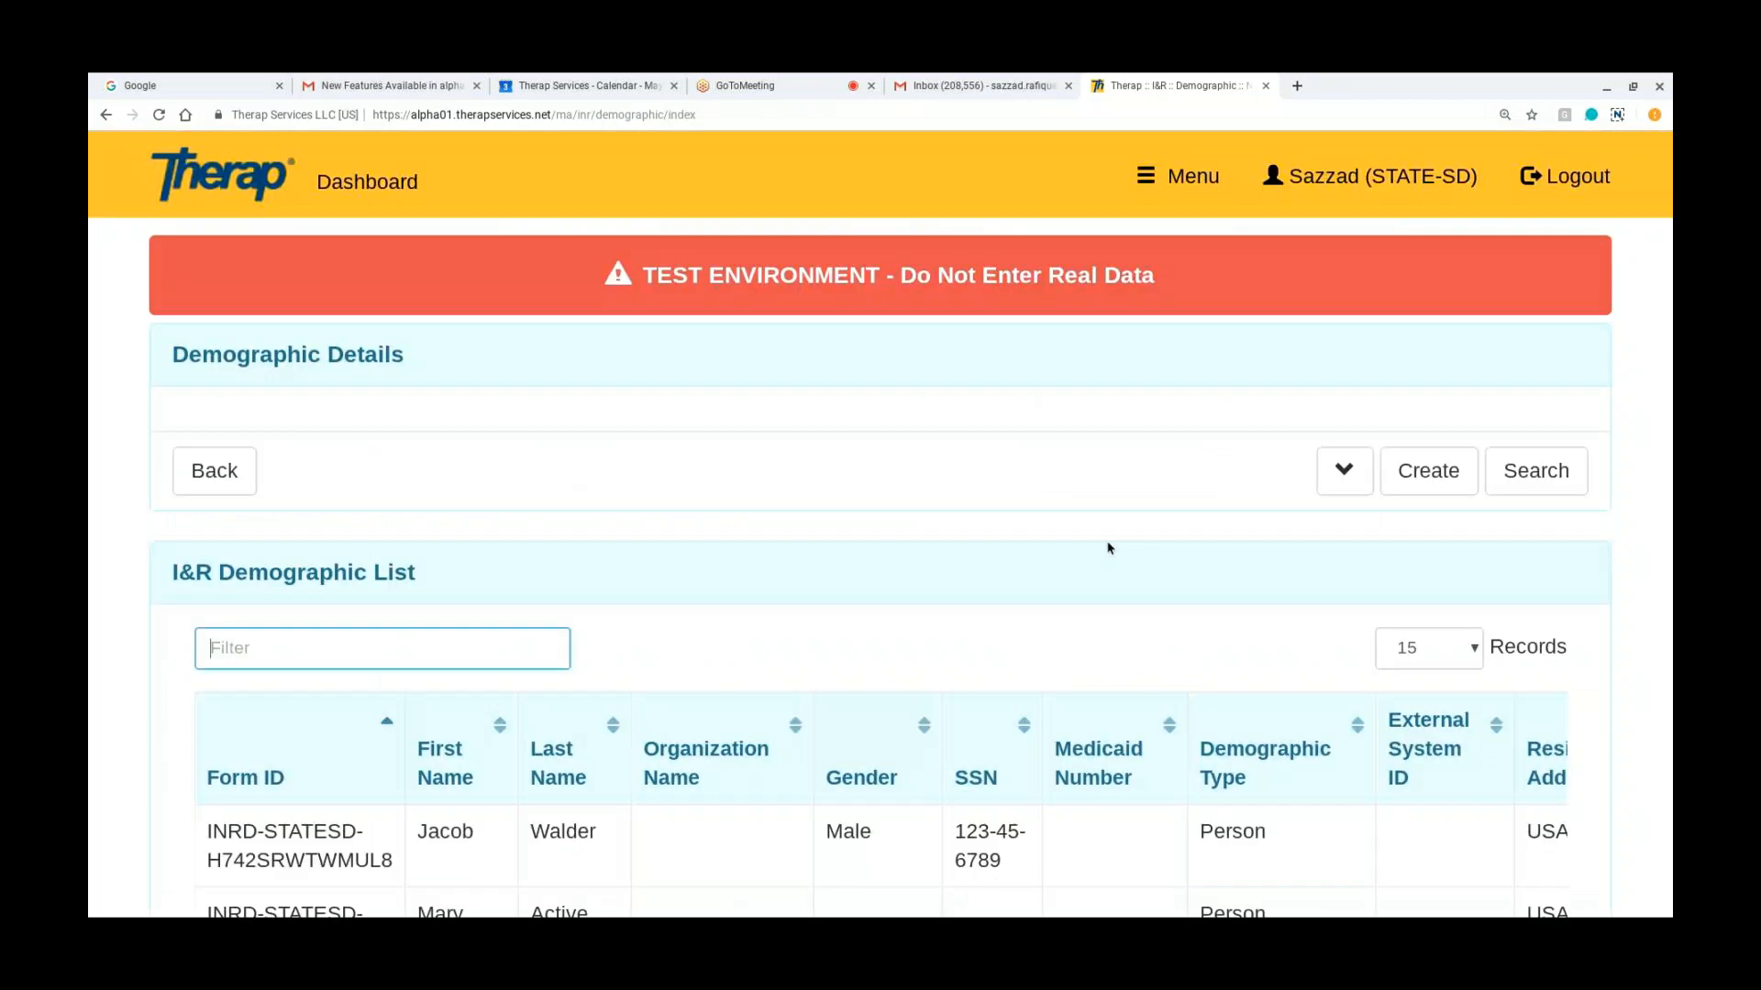
scroll(1106, 546, down, 2)
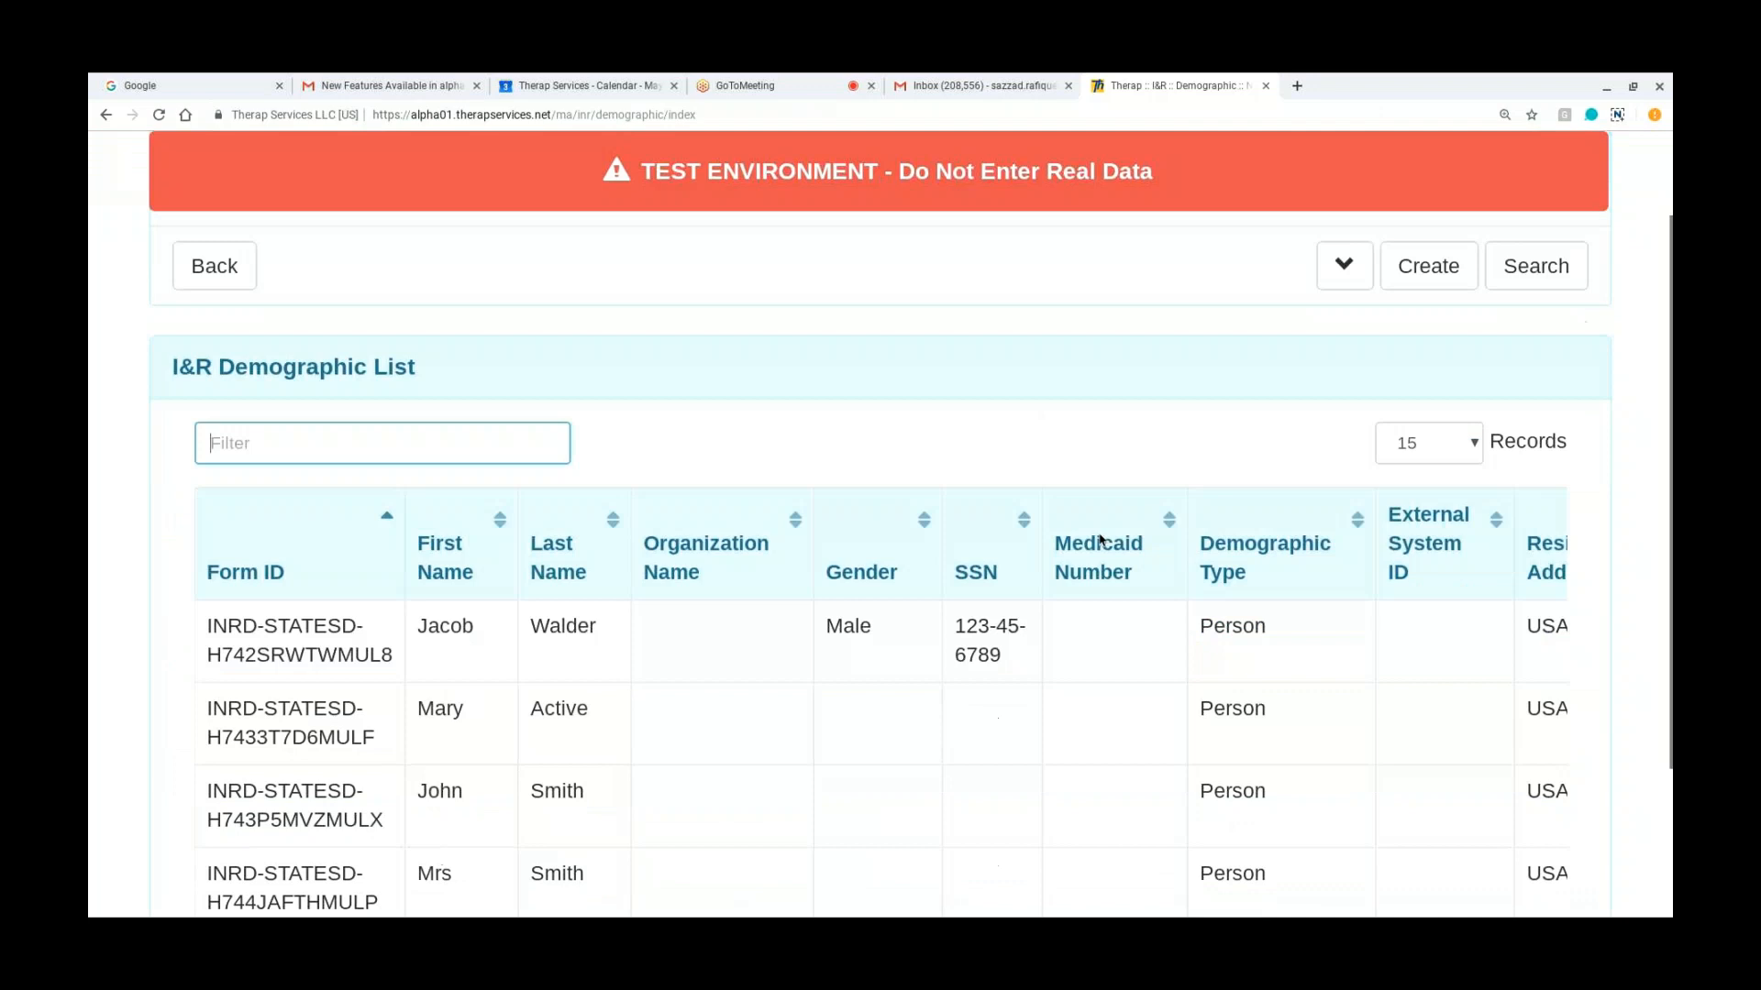
scroll(1101, 539, down, 1)
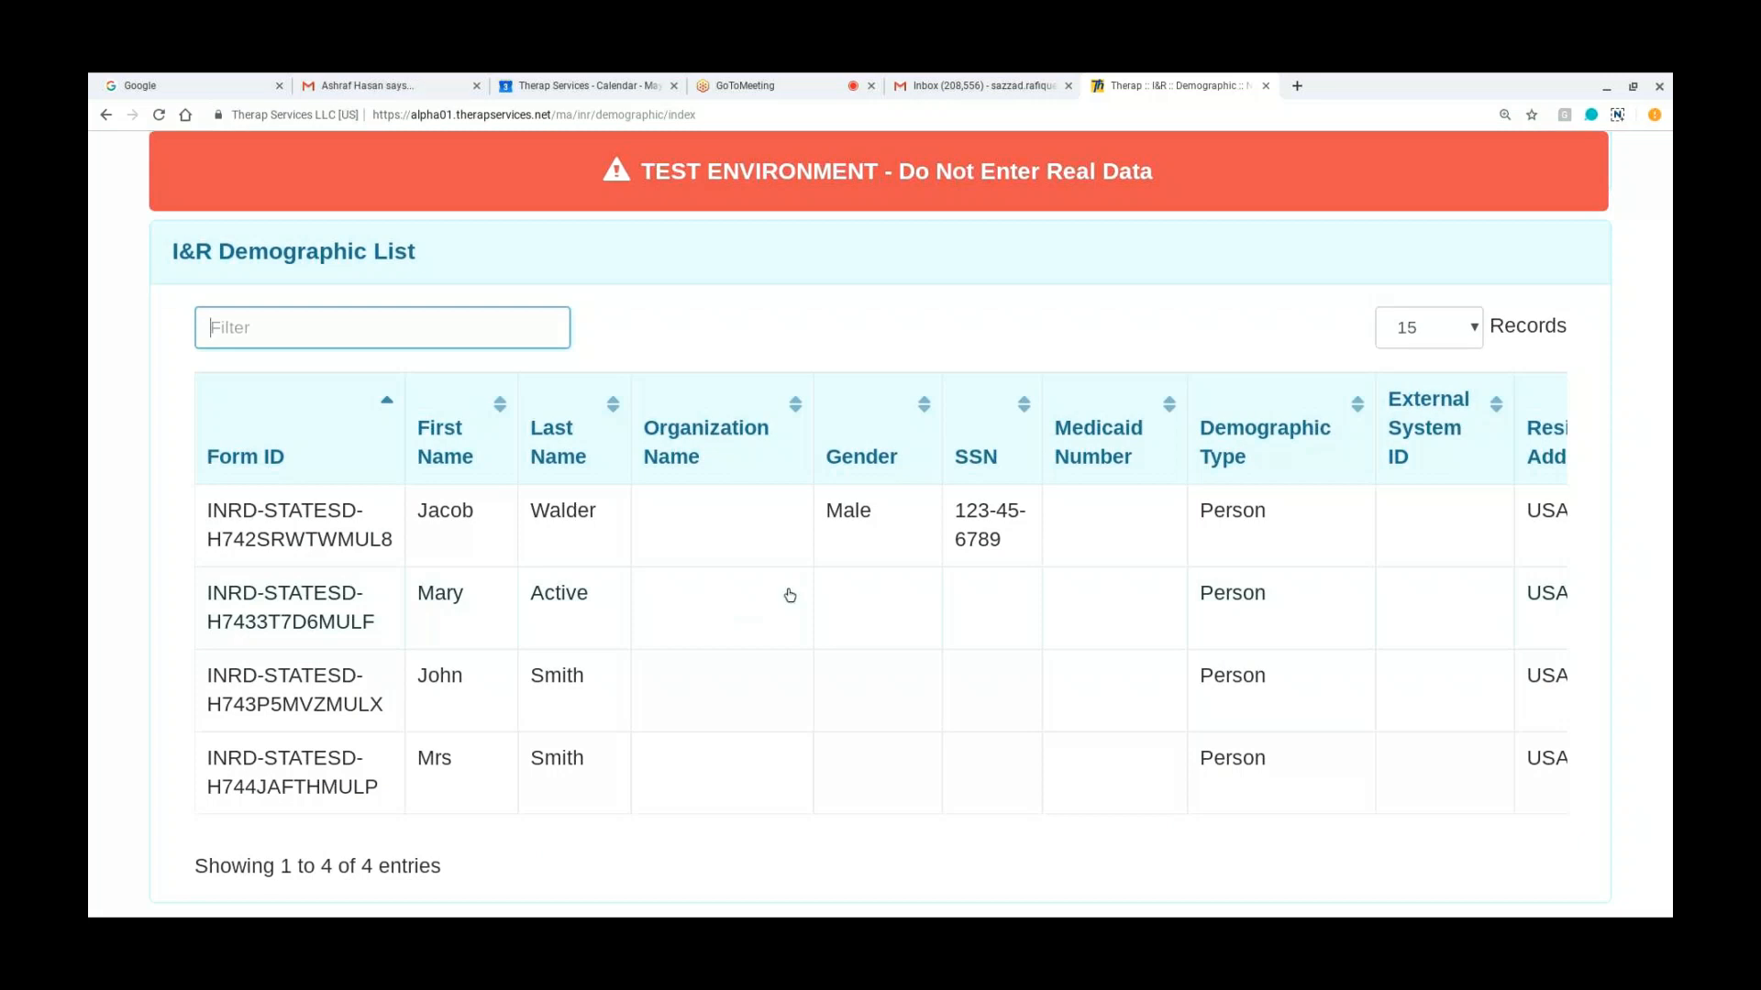
scroll(304, 387, up, 3)
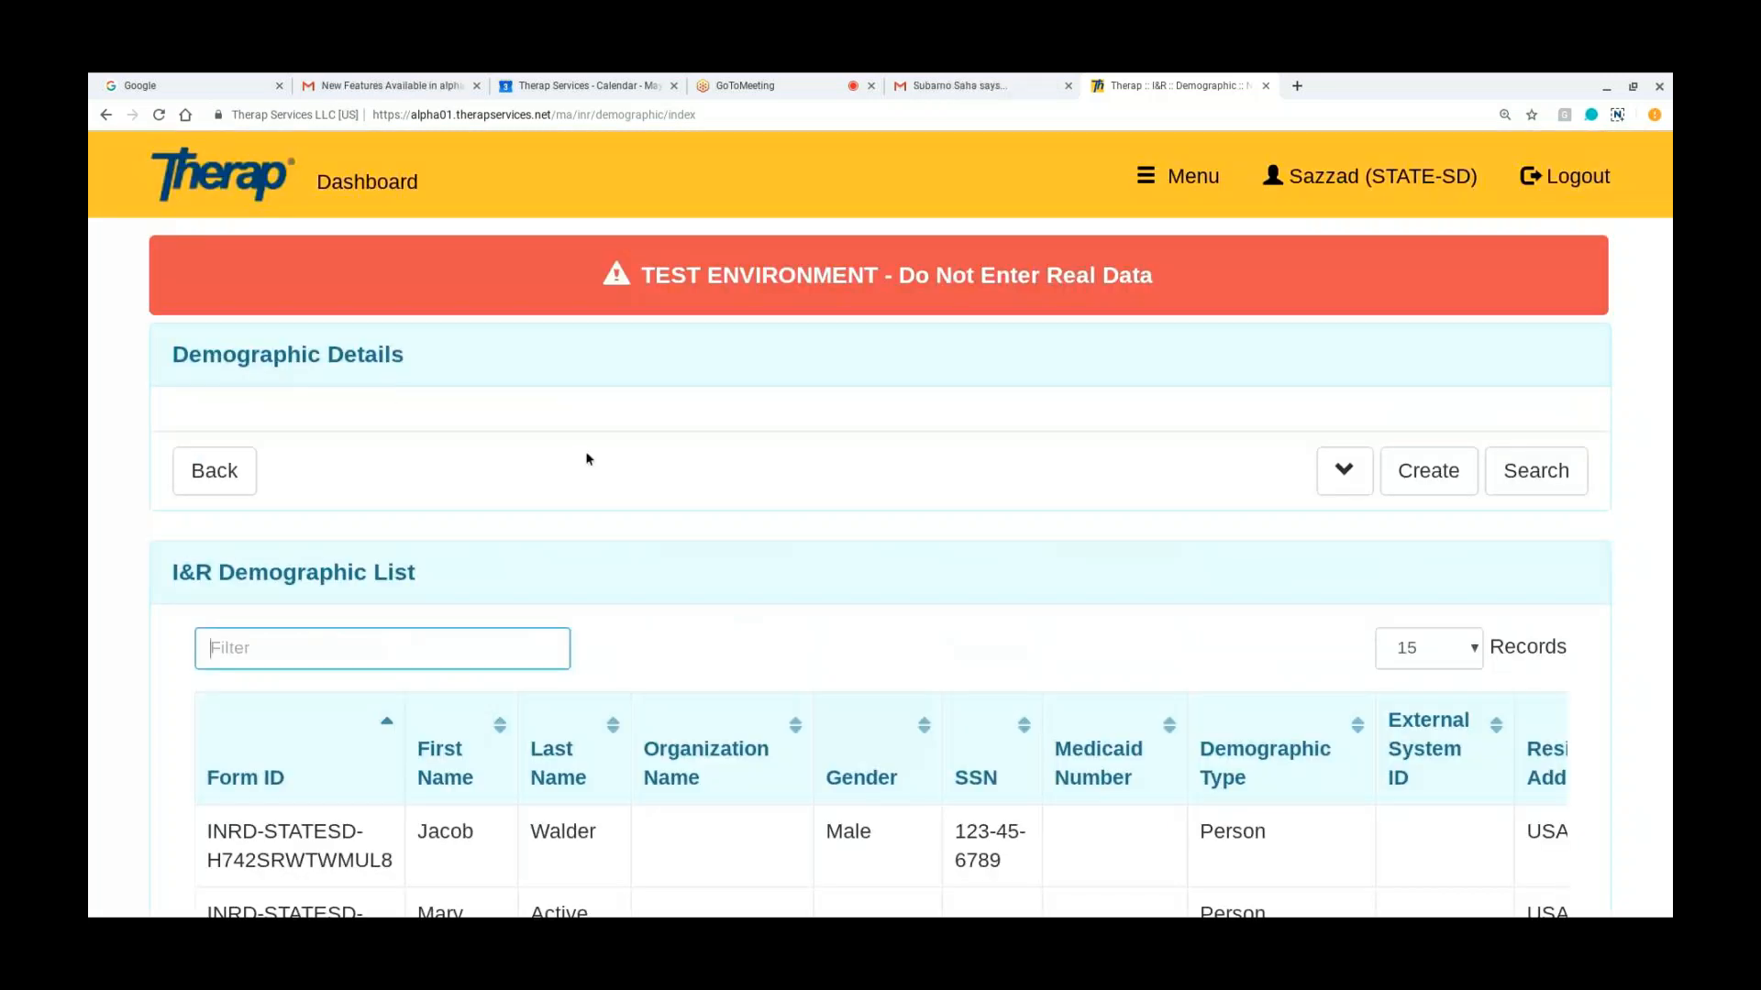
scroll(588, 459, down, 4)
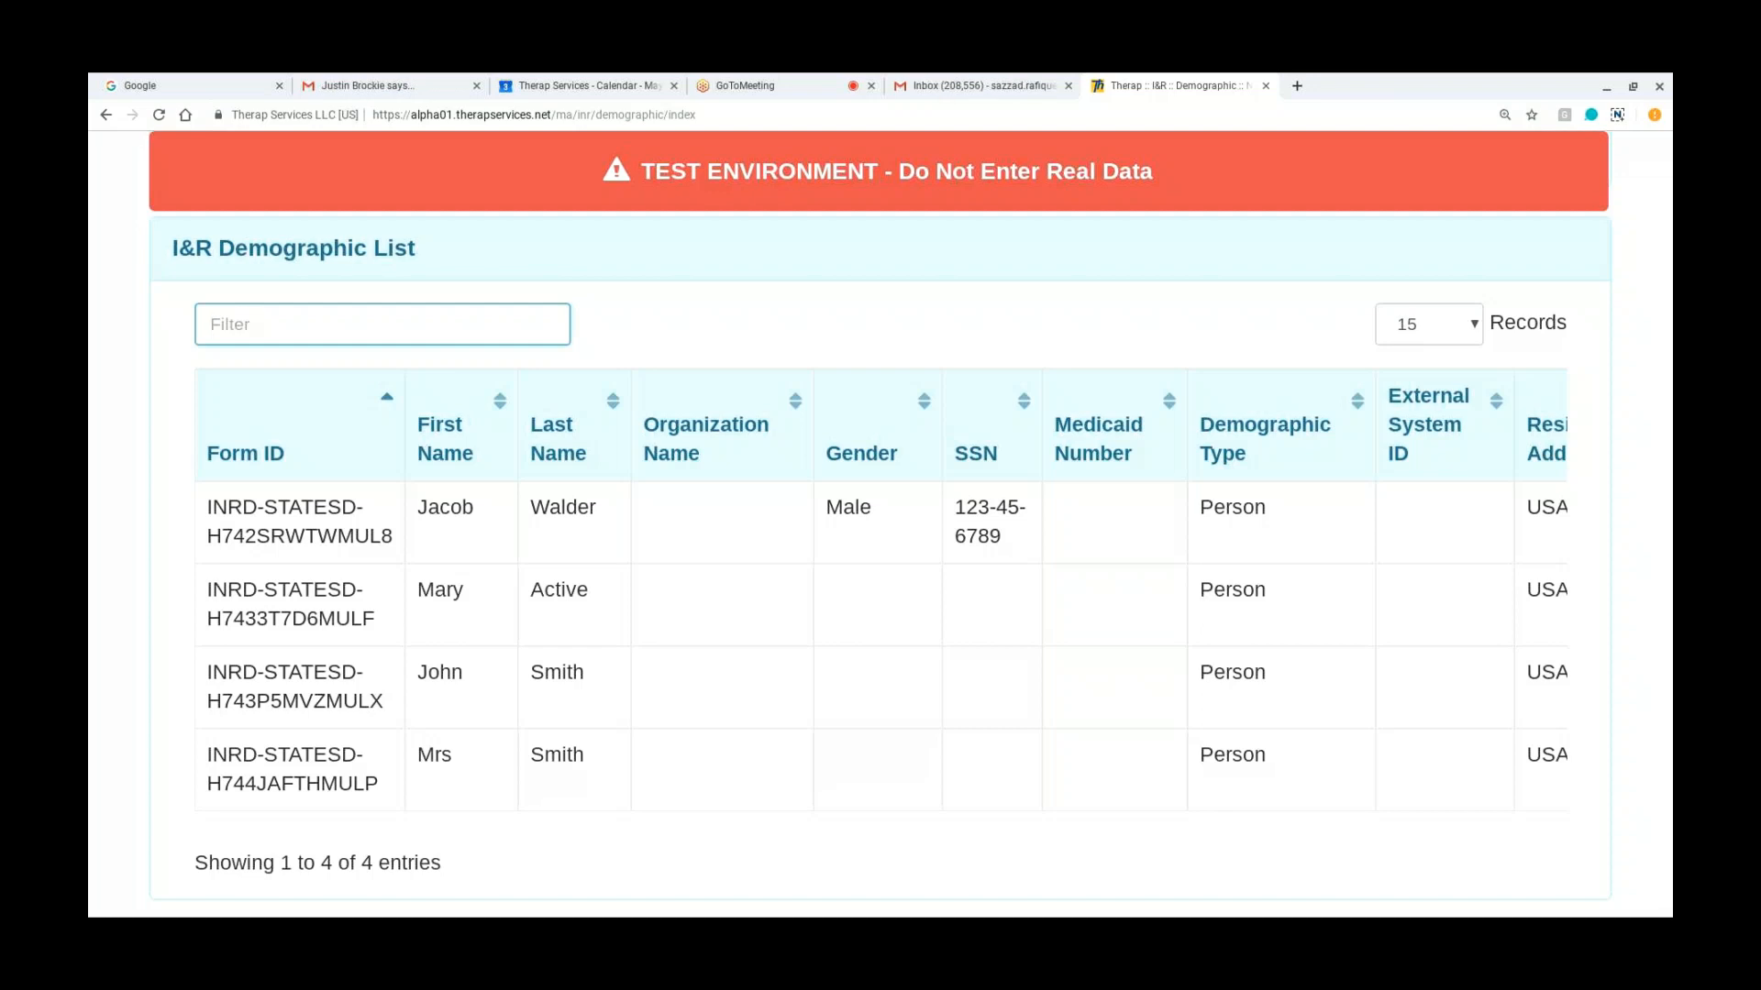
click(259, 596)
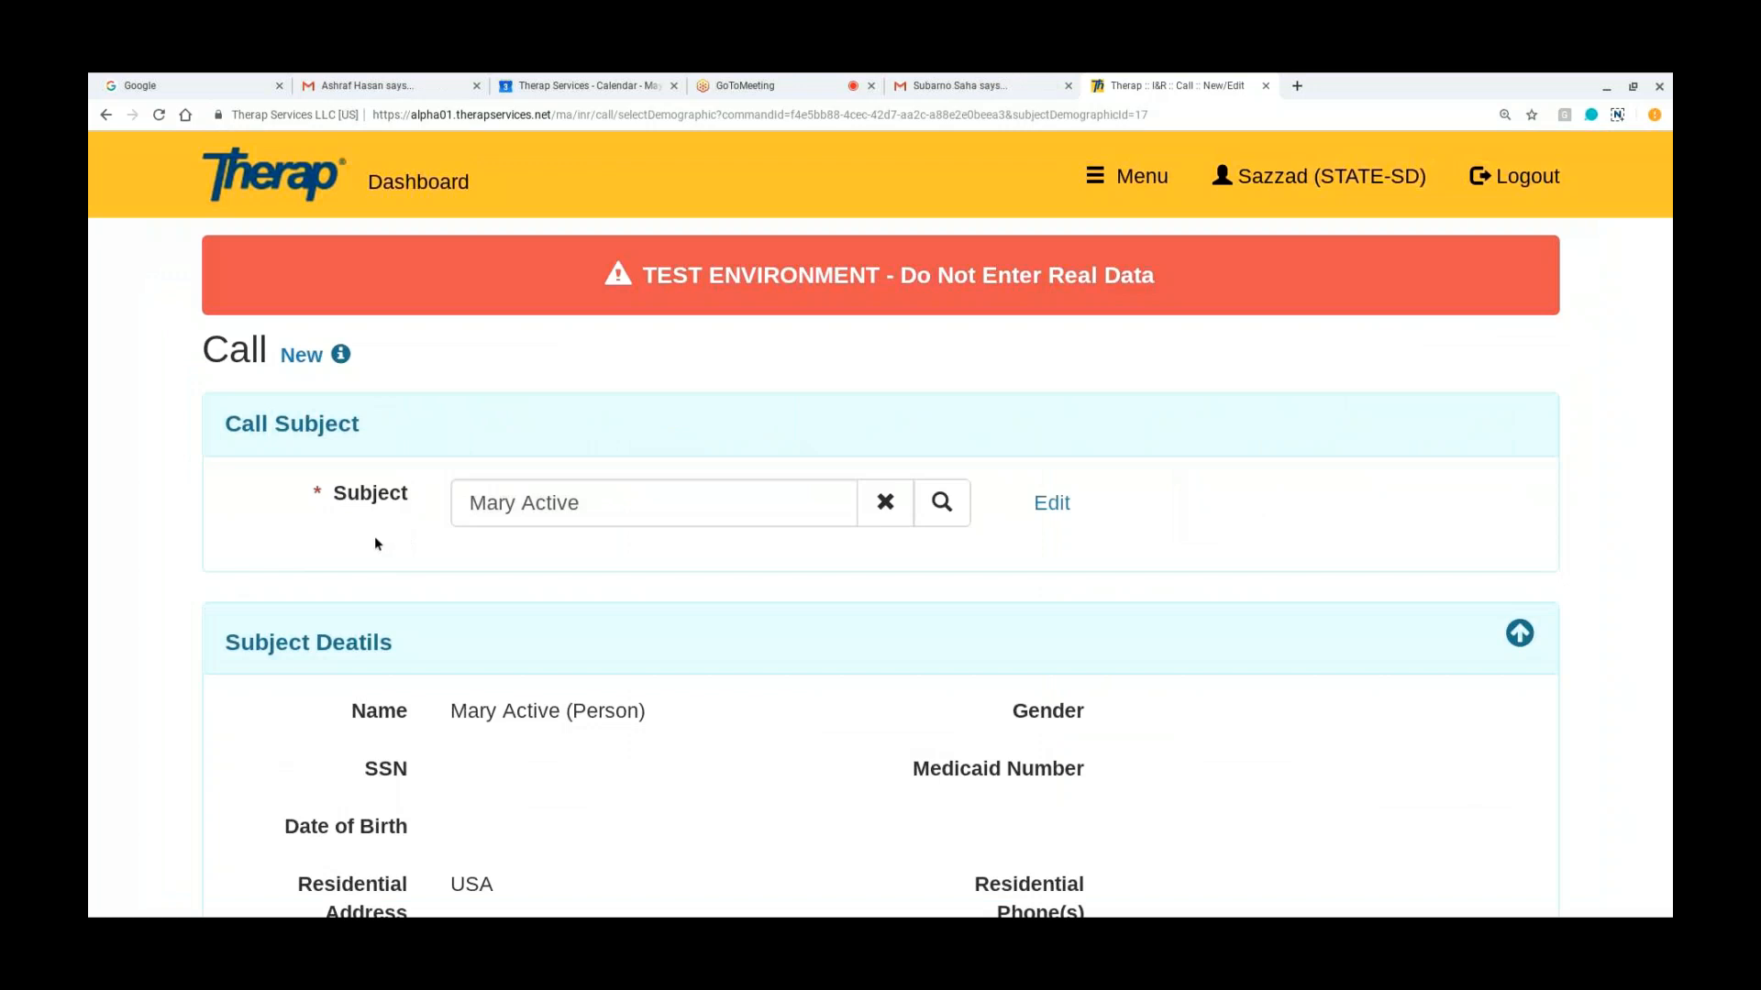
Step: Search the demographic records for a different caller in the call details and select the first person in the results
scroll(374, 542, down, 2)
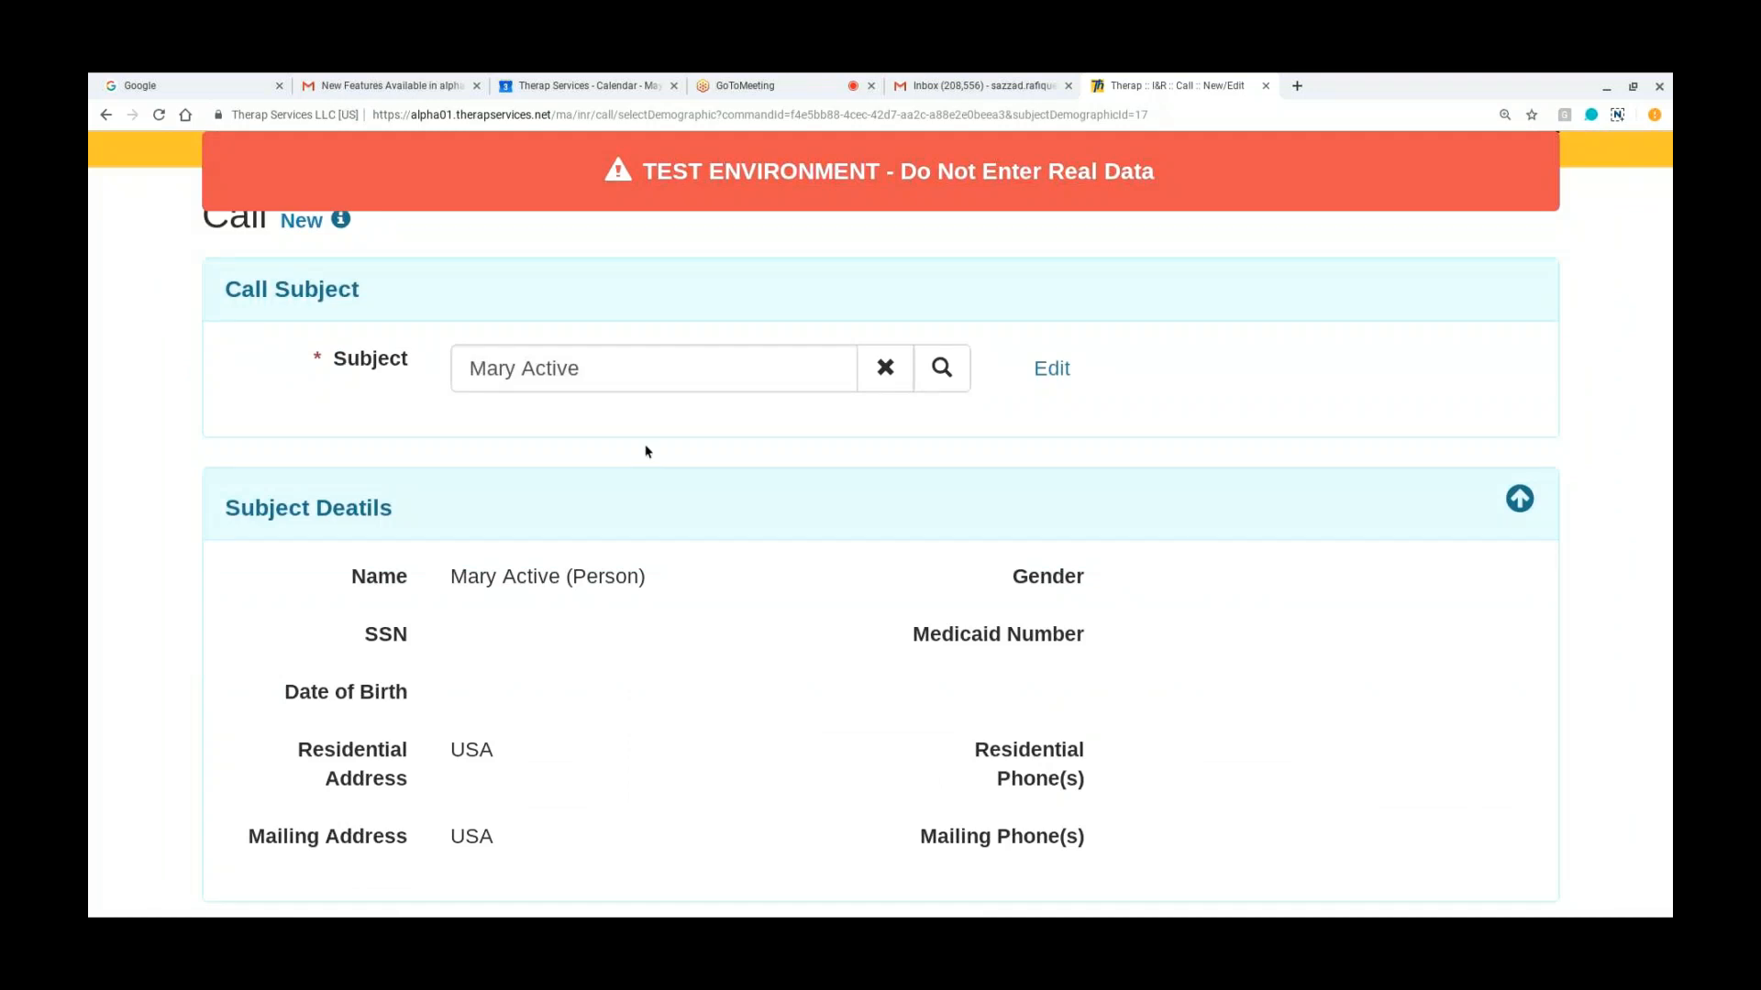
scroll(597, 472, down, 1)
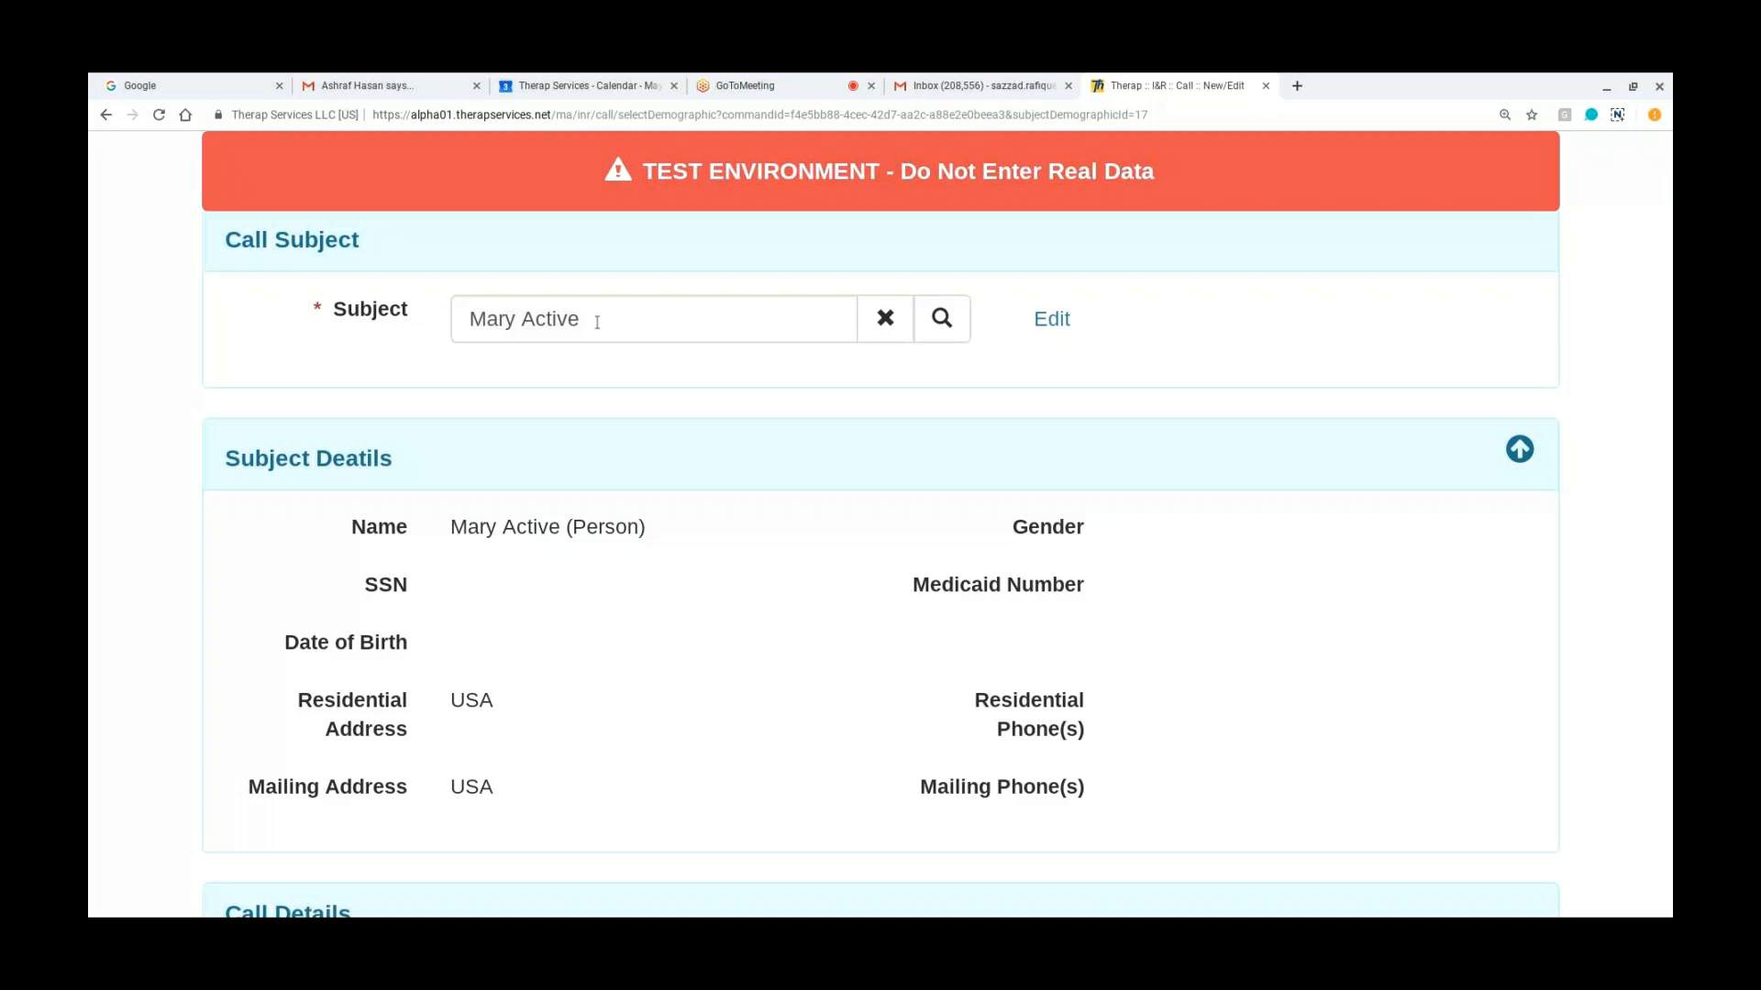
scroll(757, 666, down, 1)
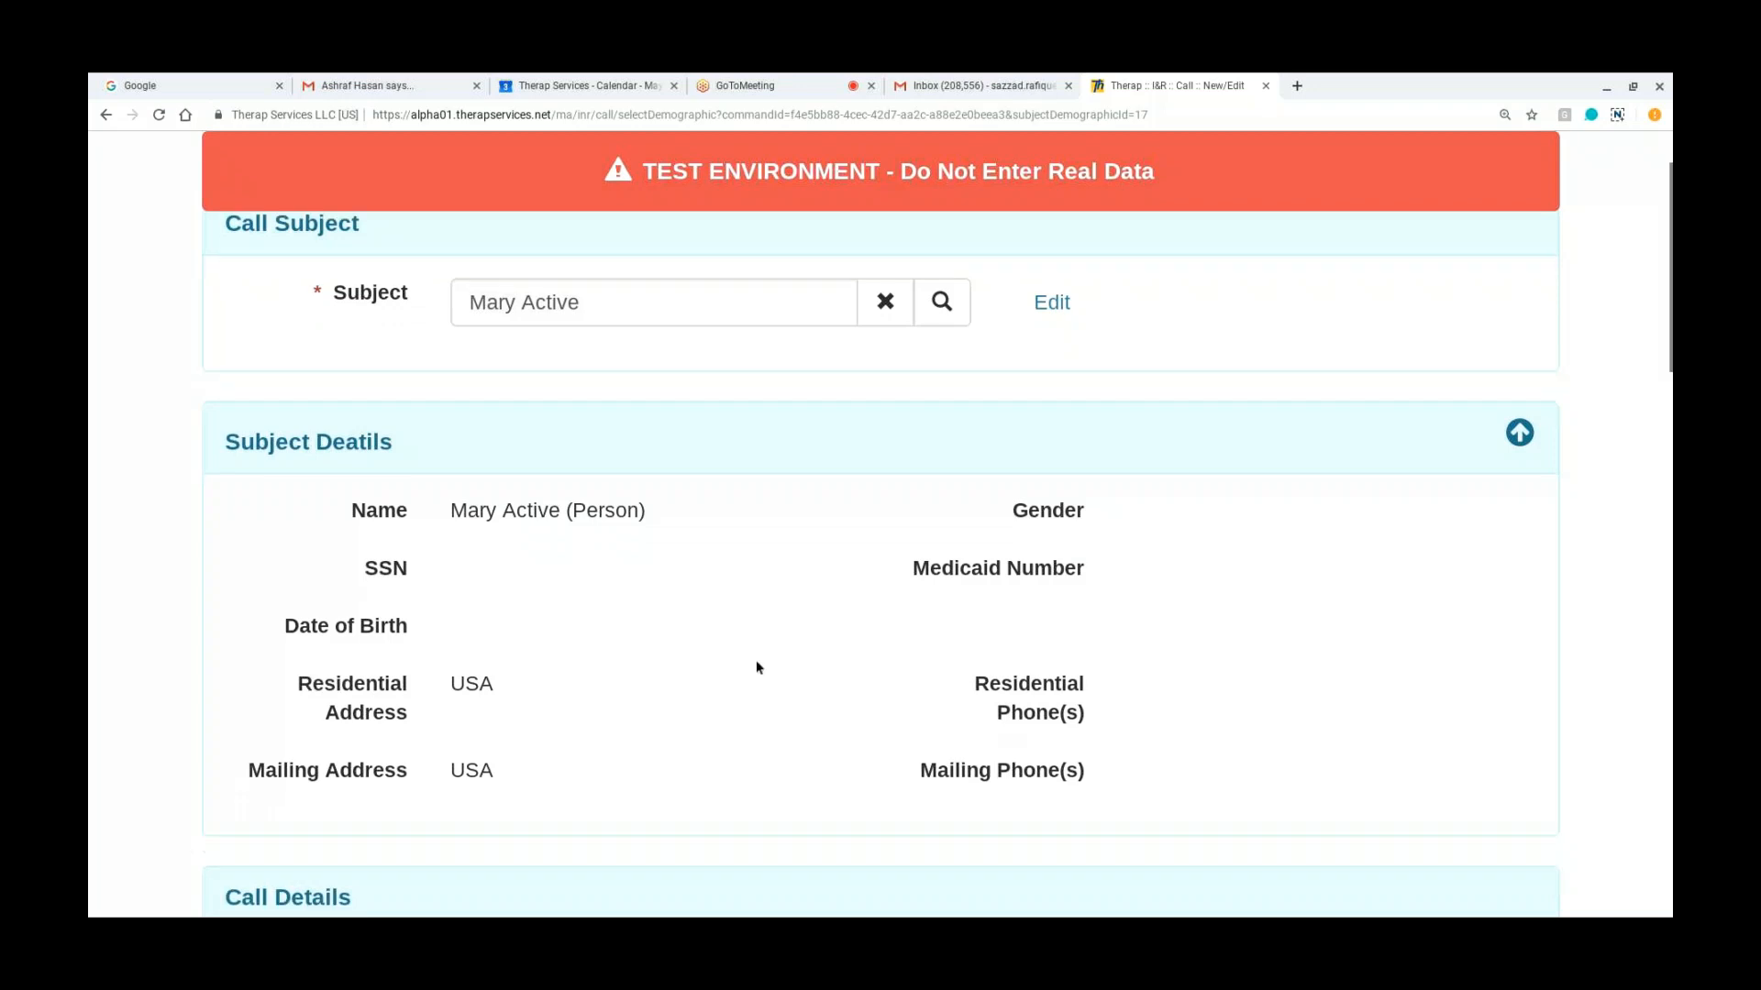
scroll(757, 667, down, 5)
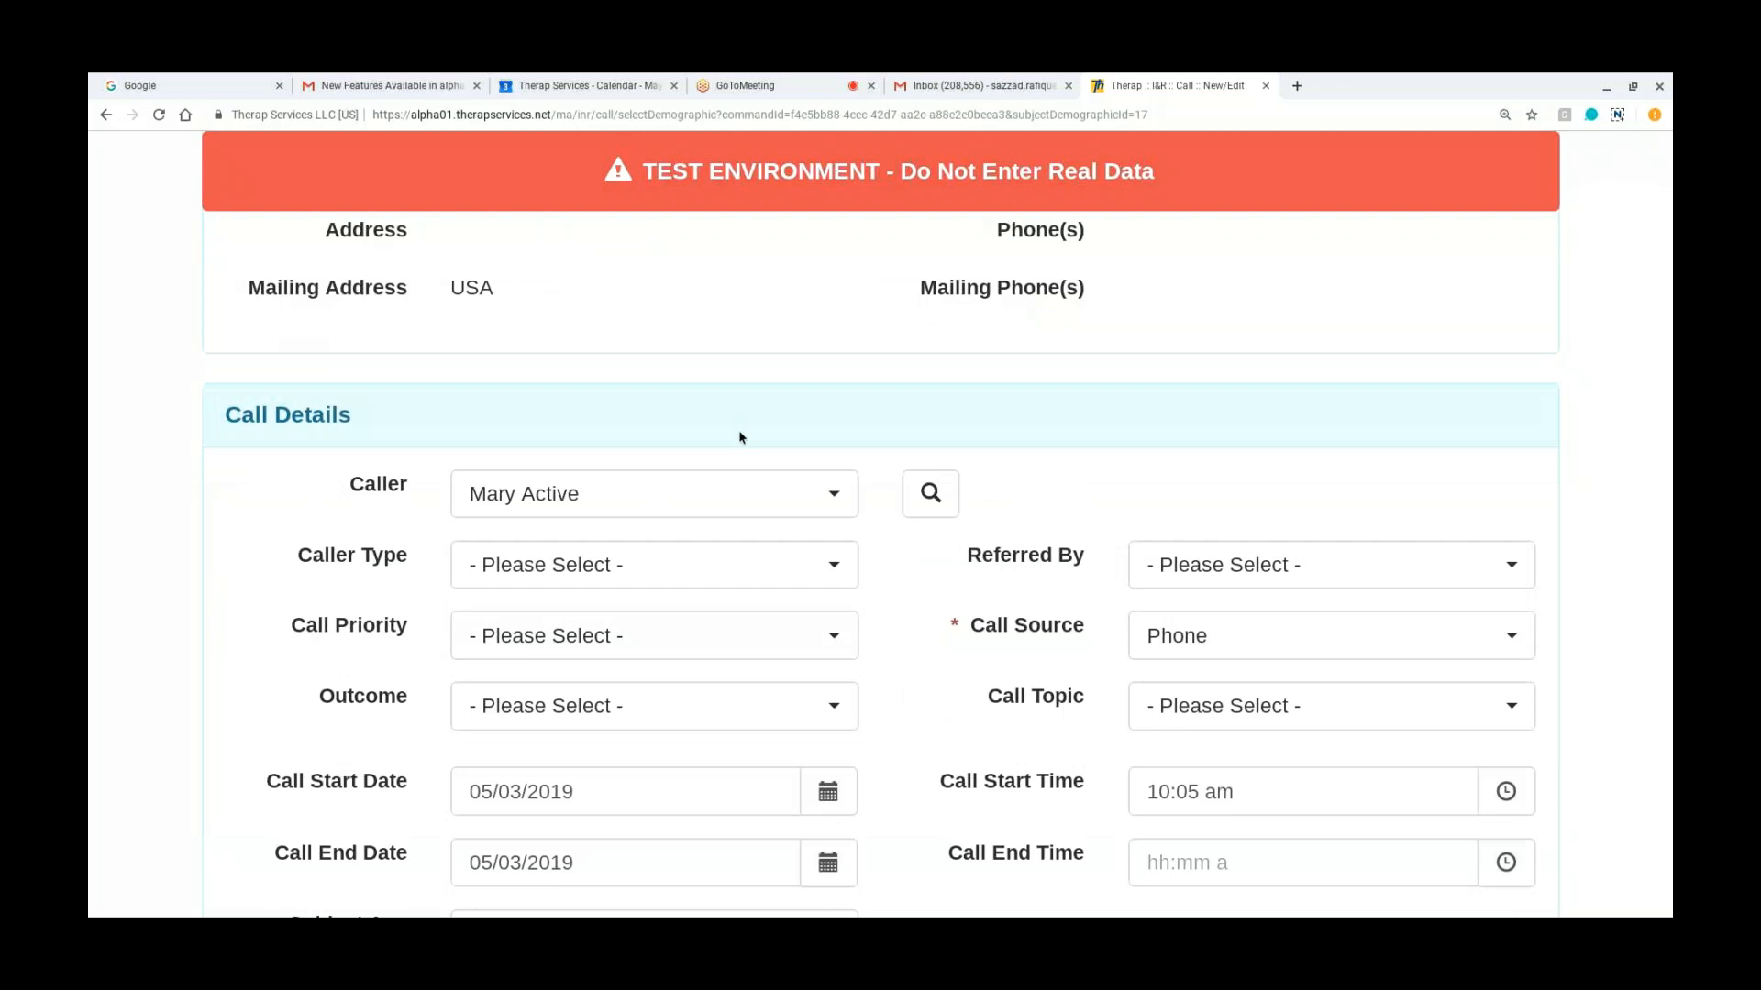
scroll(741, 437, up, 3)
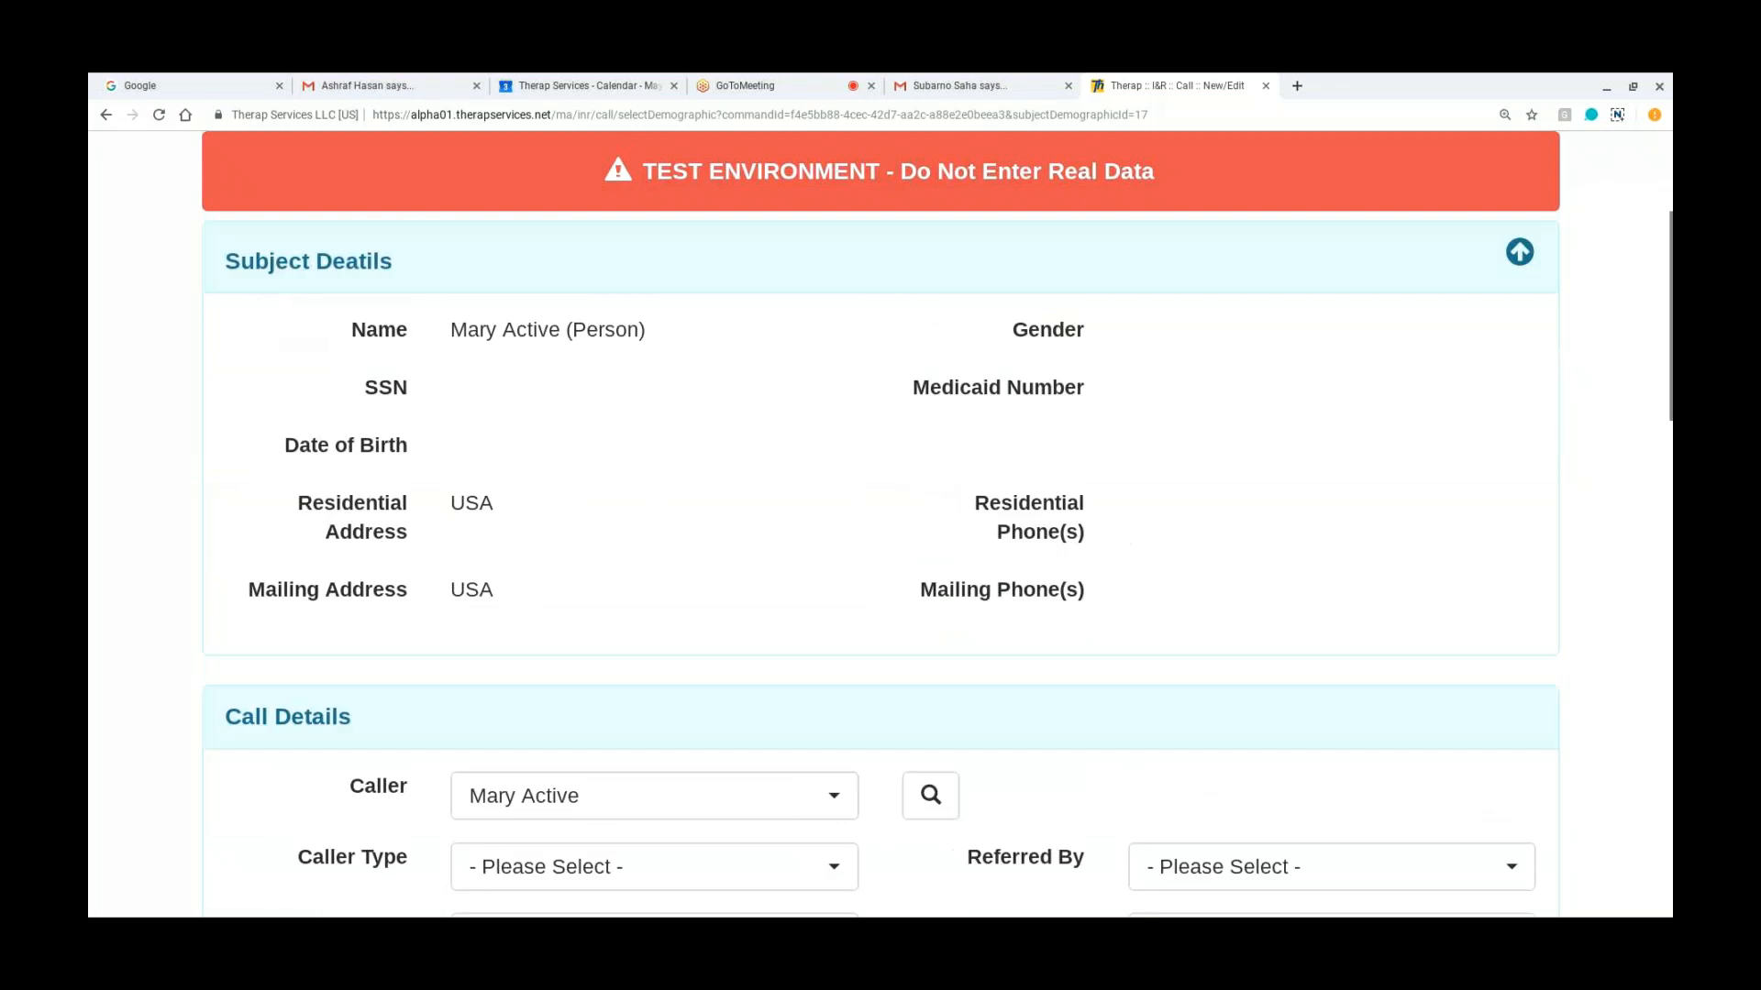
scroll(767, 424, up, 2)
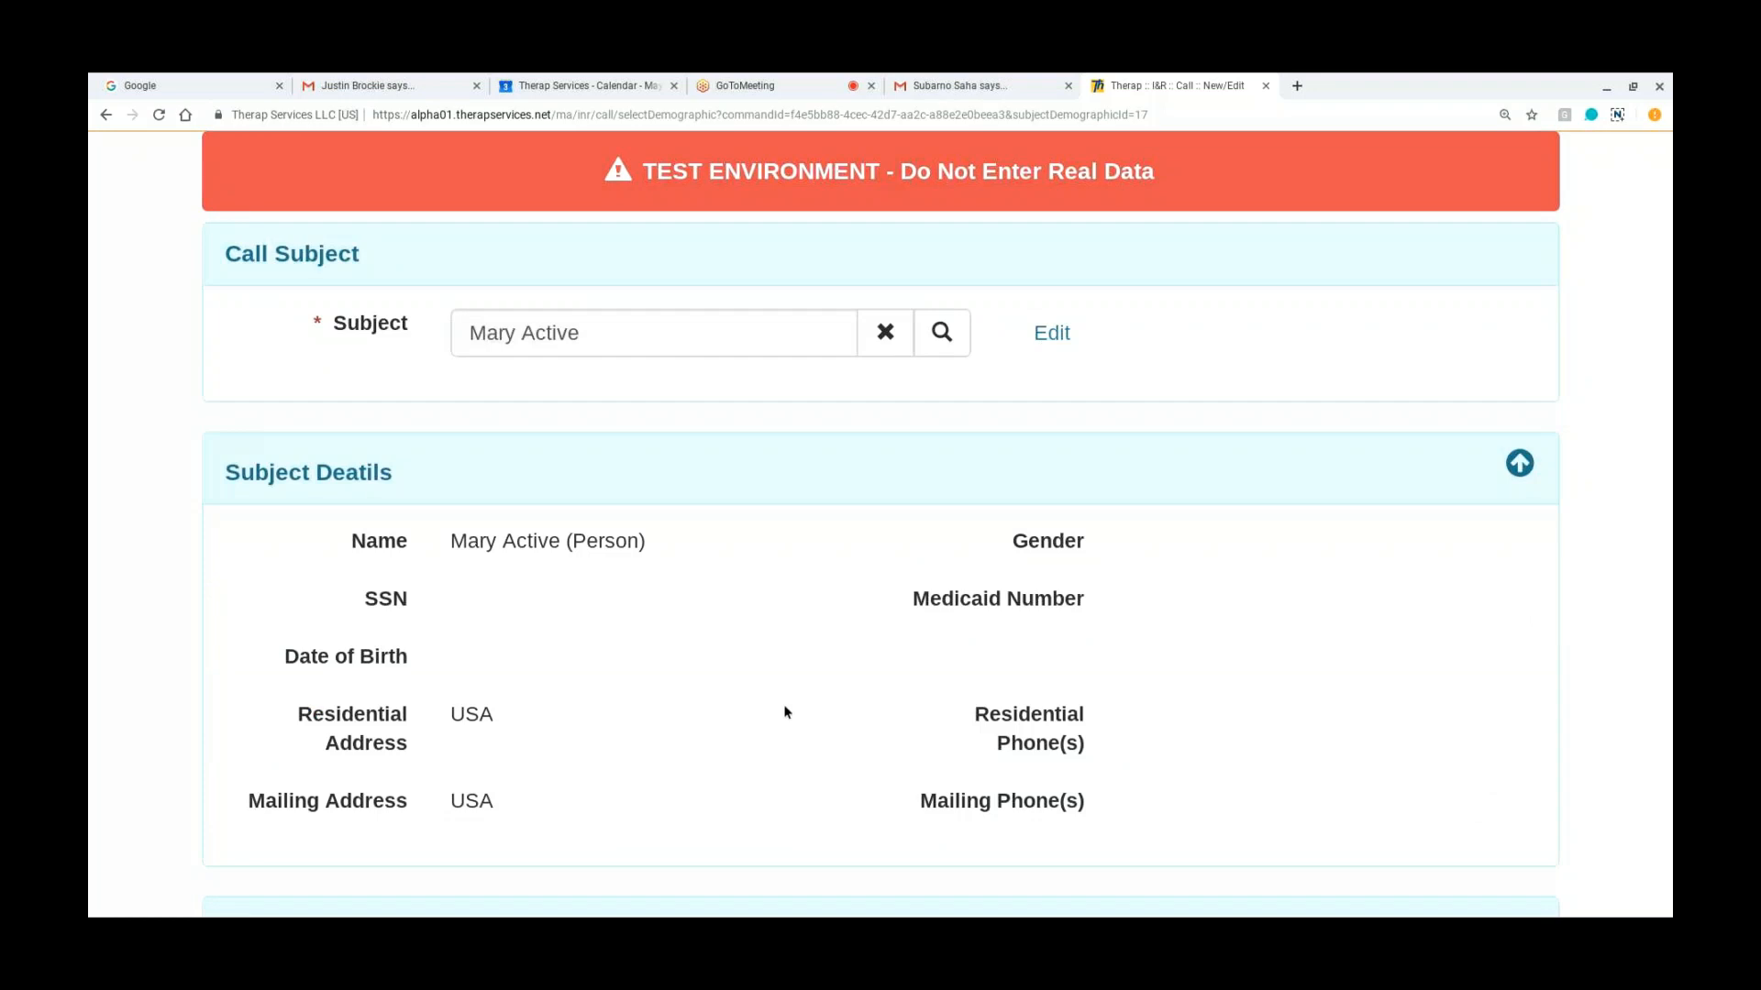
scroll(910, 505, down, 4)
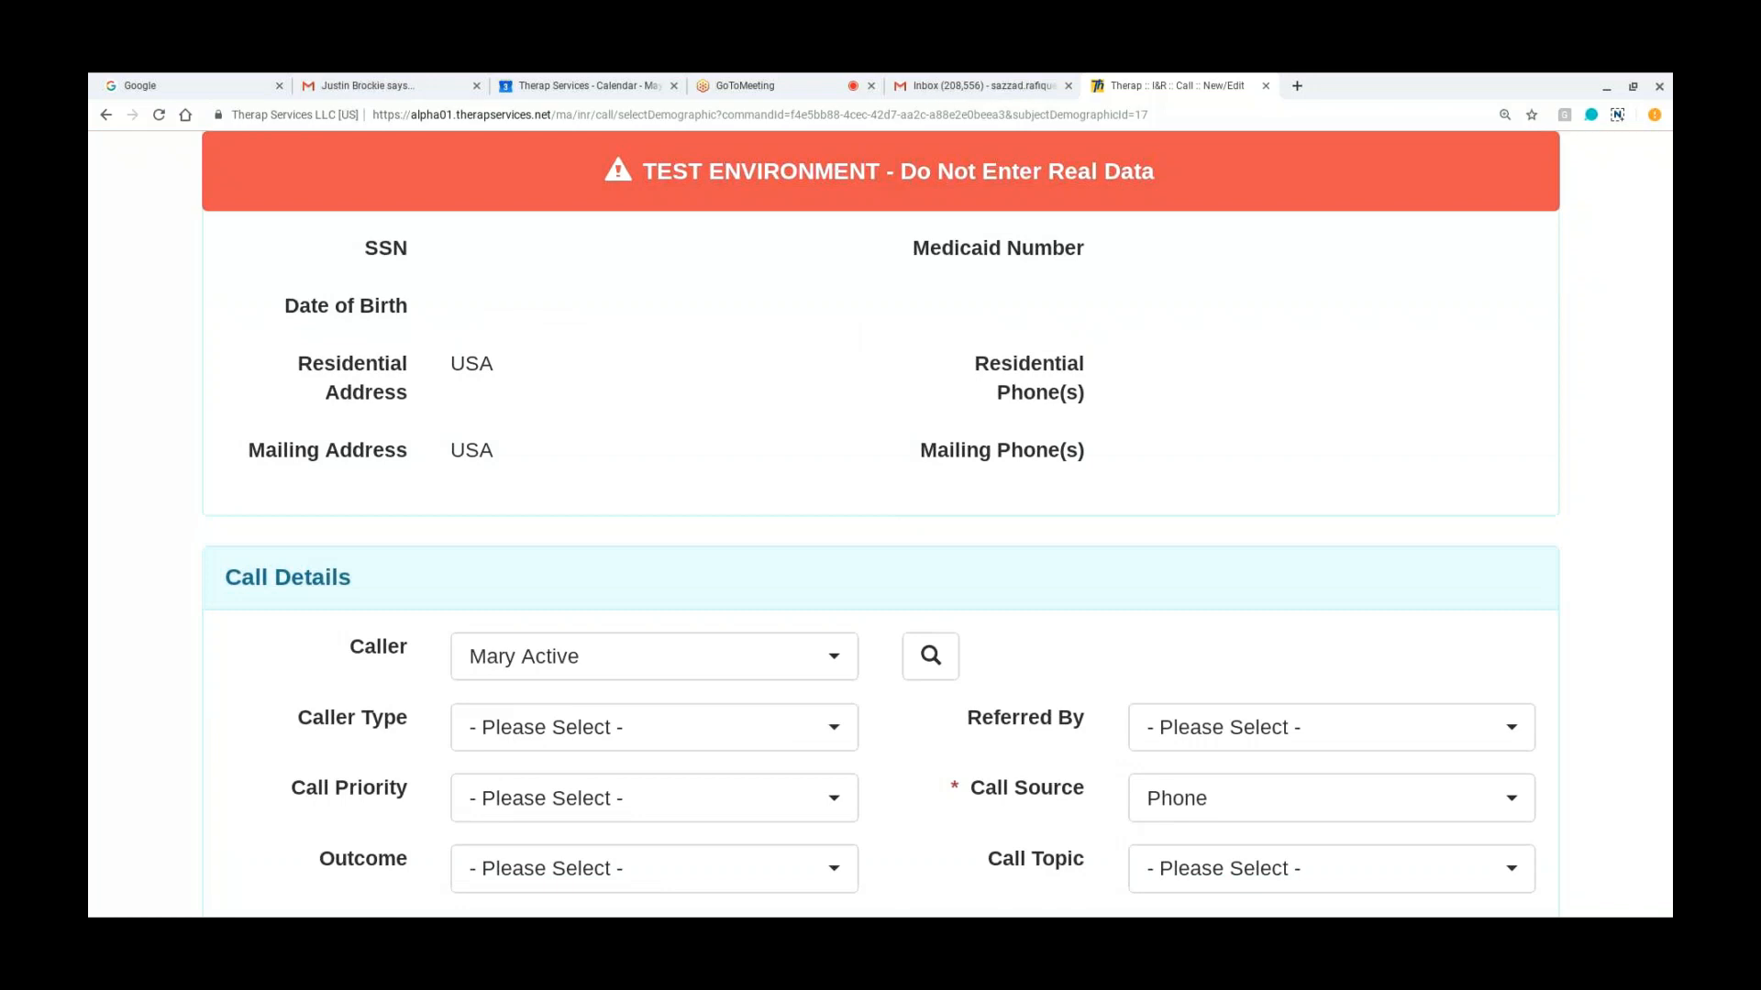
click(929, 656)
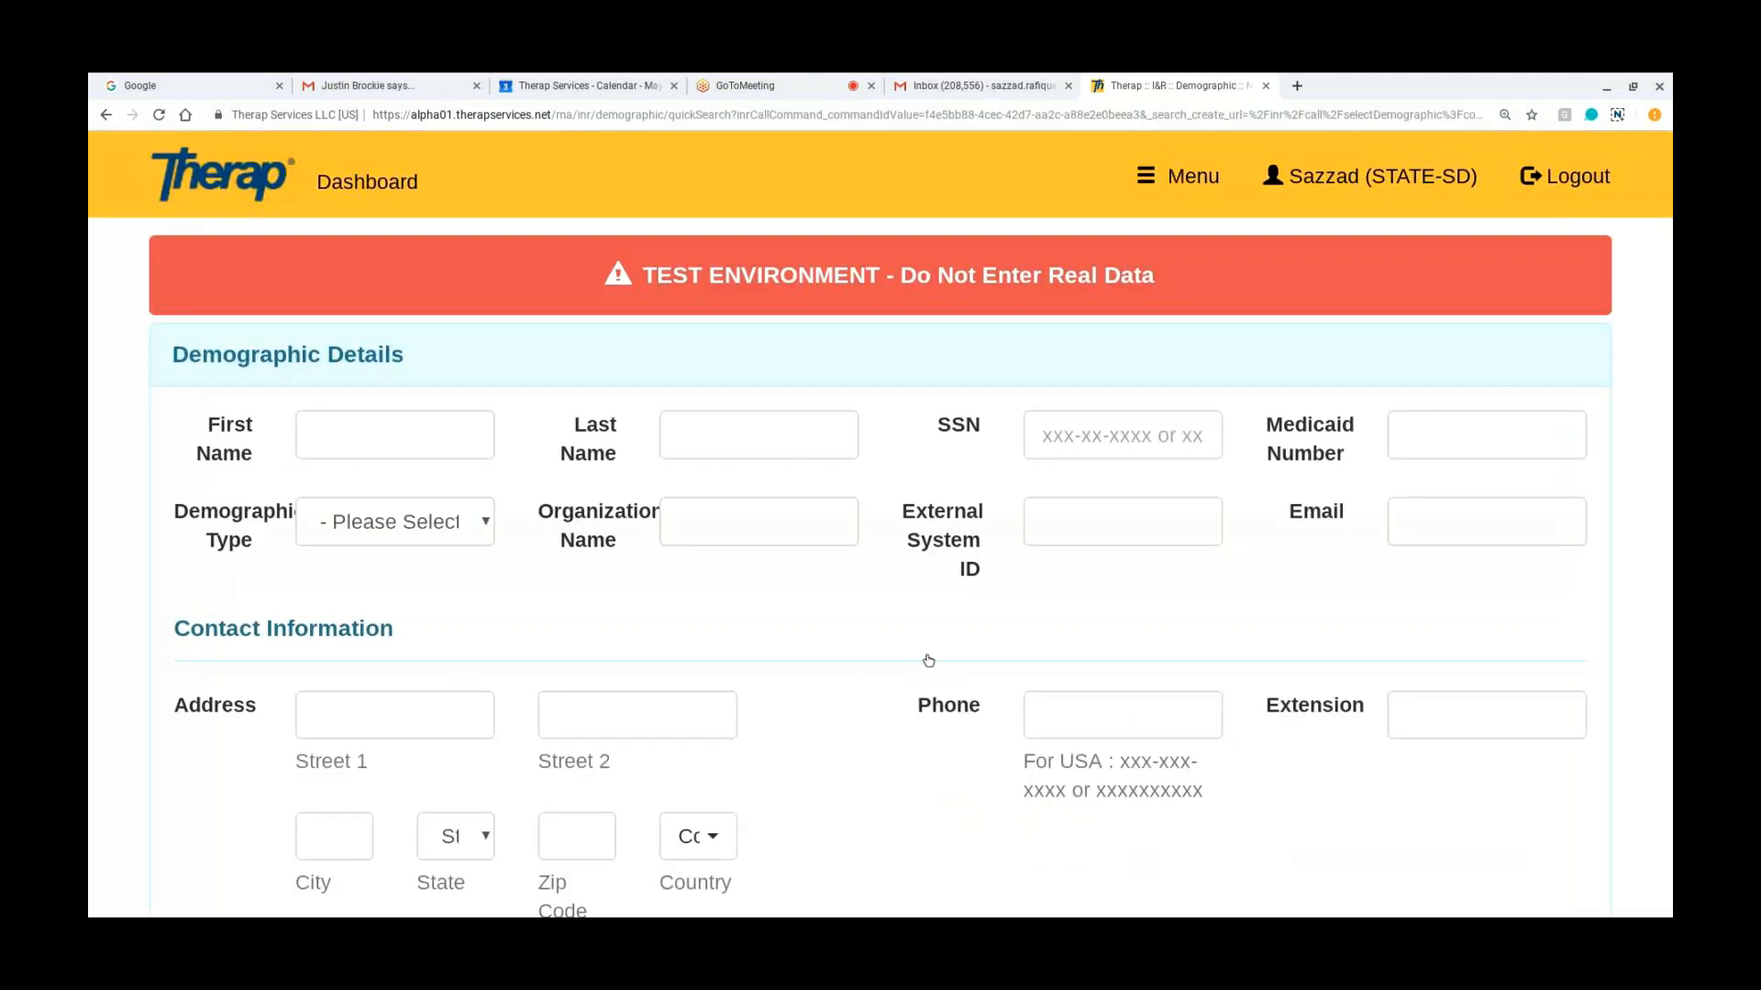
scroll(1507, 766, down, 3)
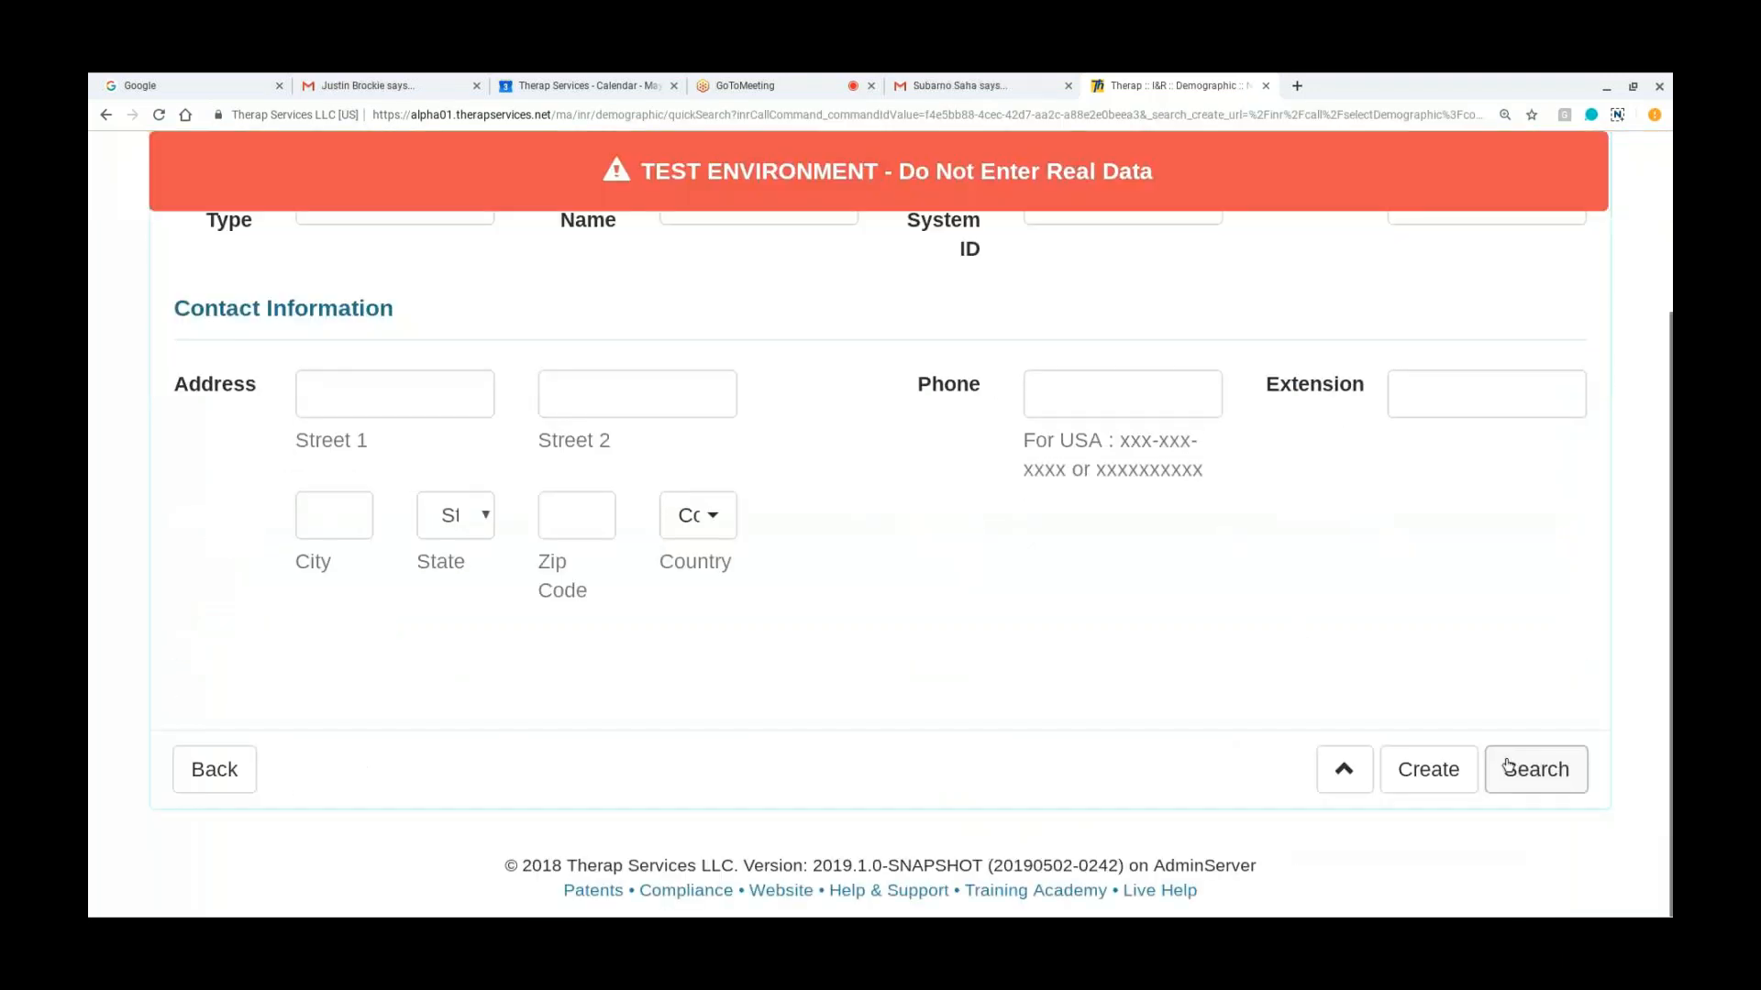
click(1507, 766)
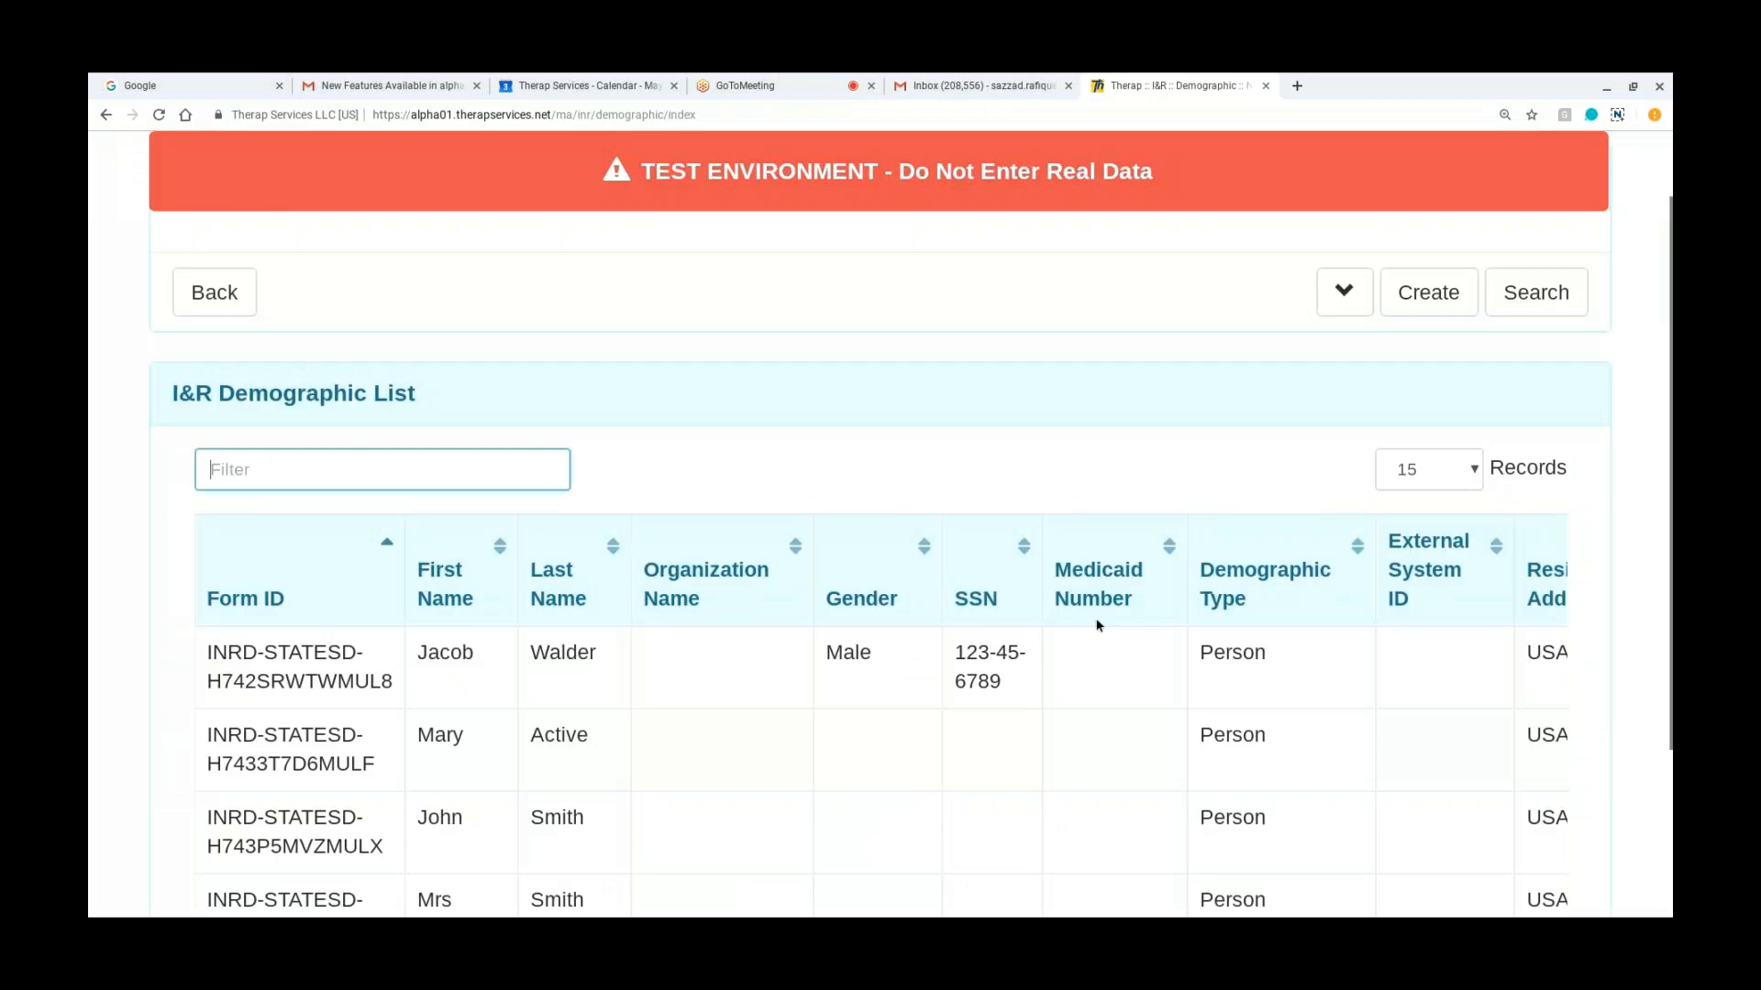
scroll(1097, 626, down, 1)
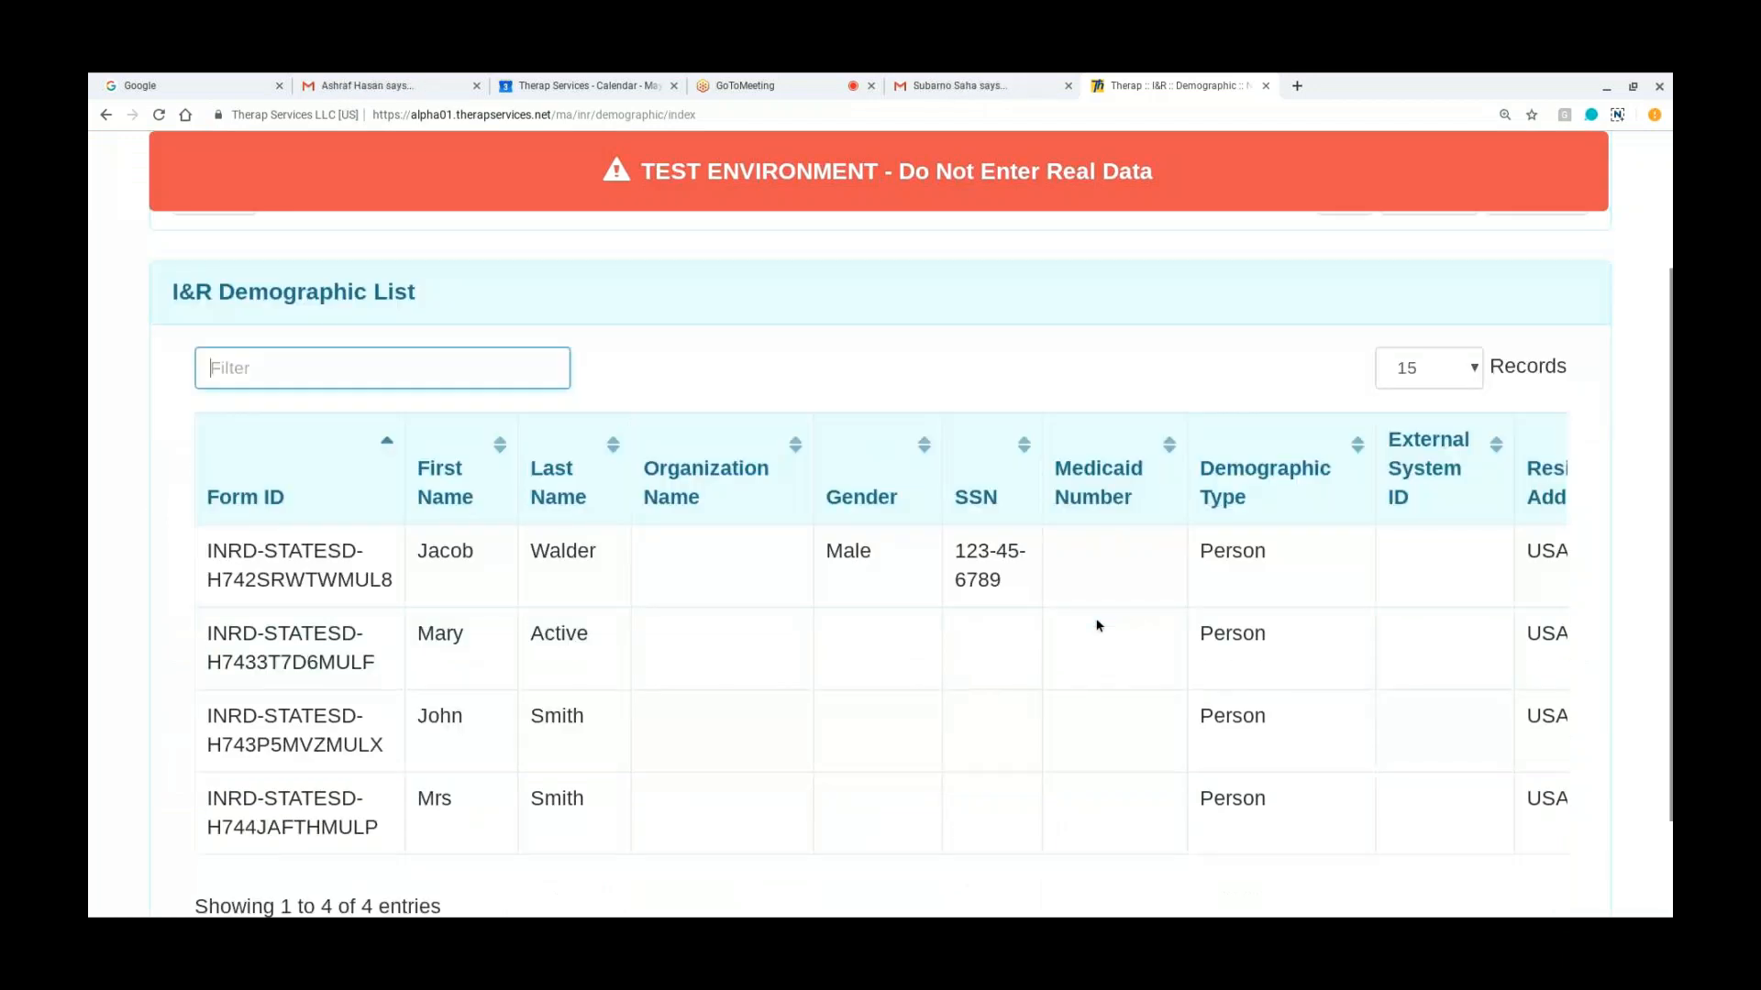
click(288, 576)
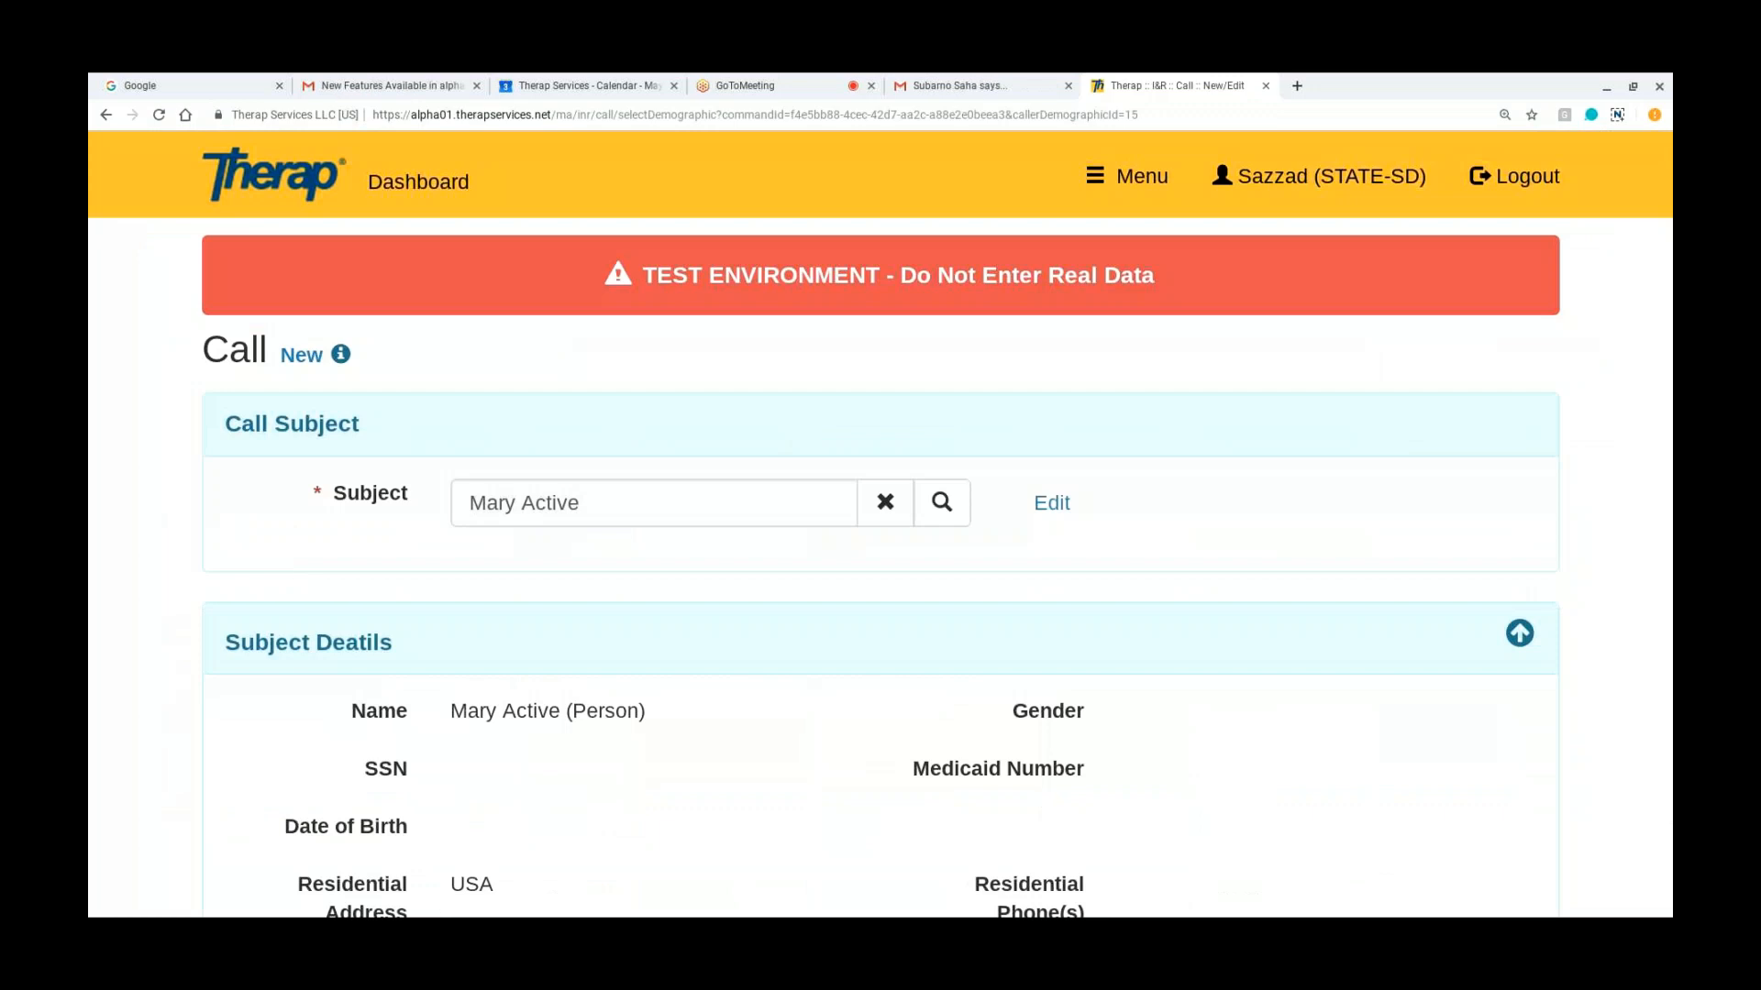
Step: Check the available Call Source options in the call details, leaving Phone selected
scroll(289, 578, down, 1)
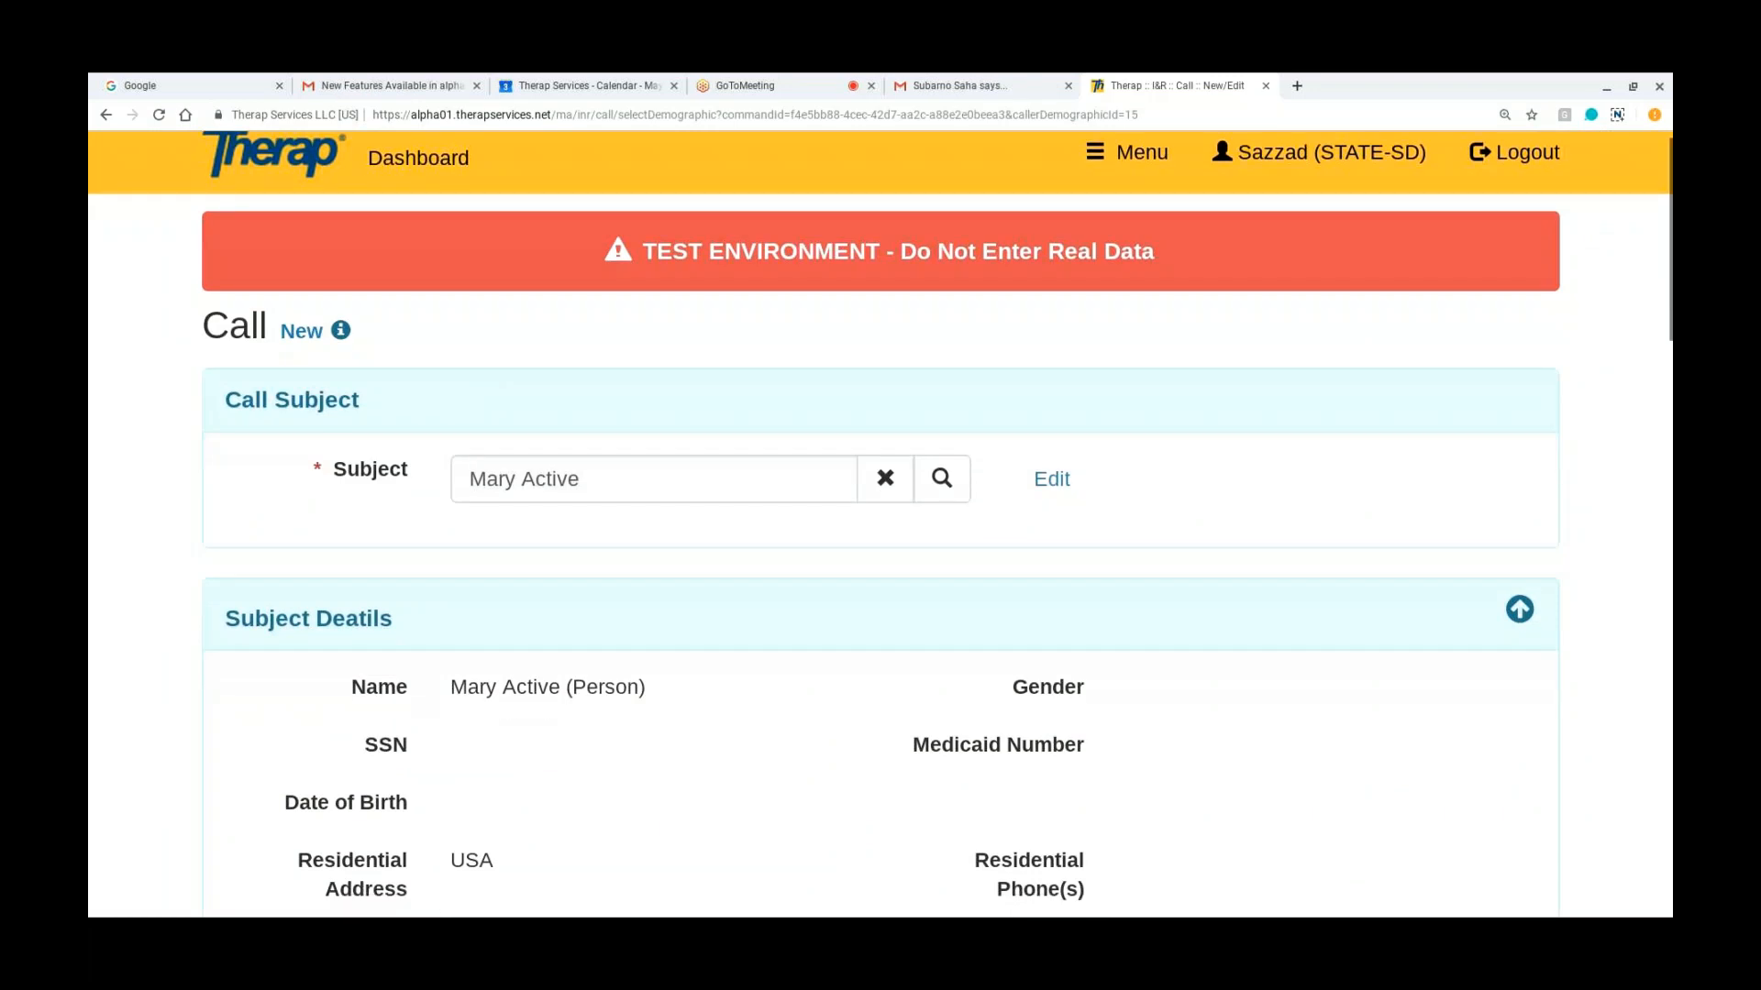
scroll(880, 523, down, 5)
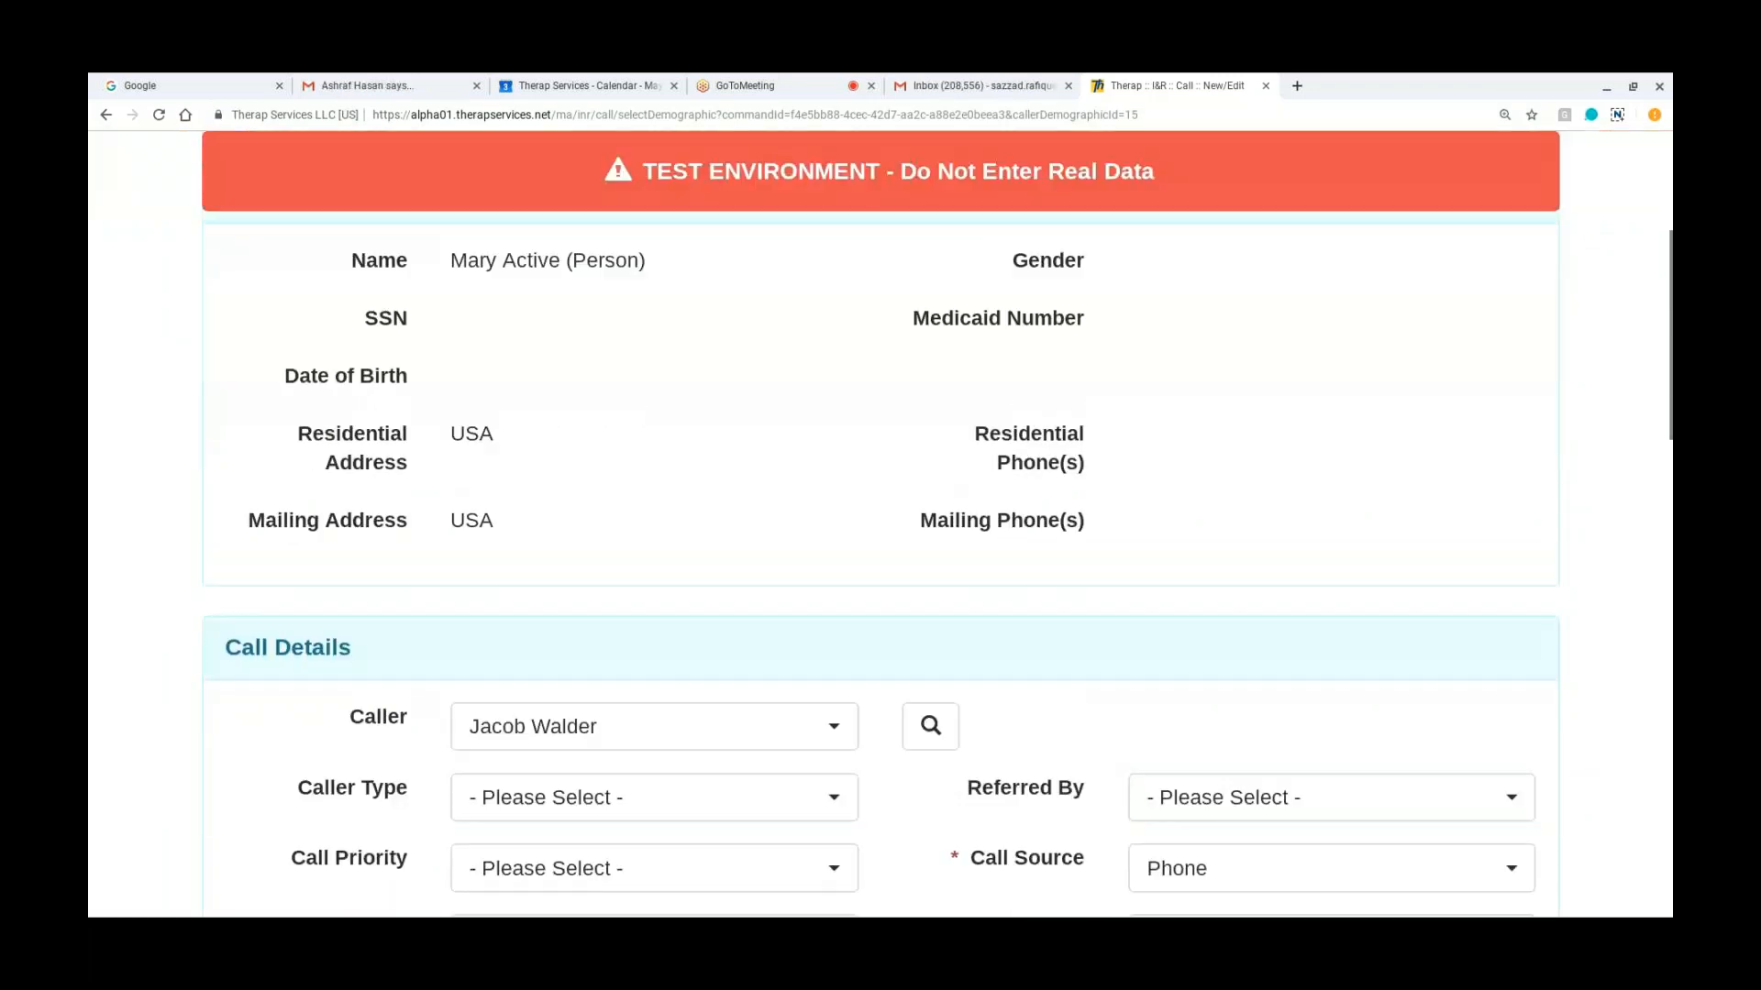
scroll(880, 523, down, 3)
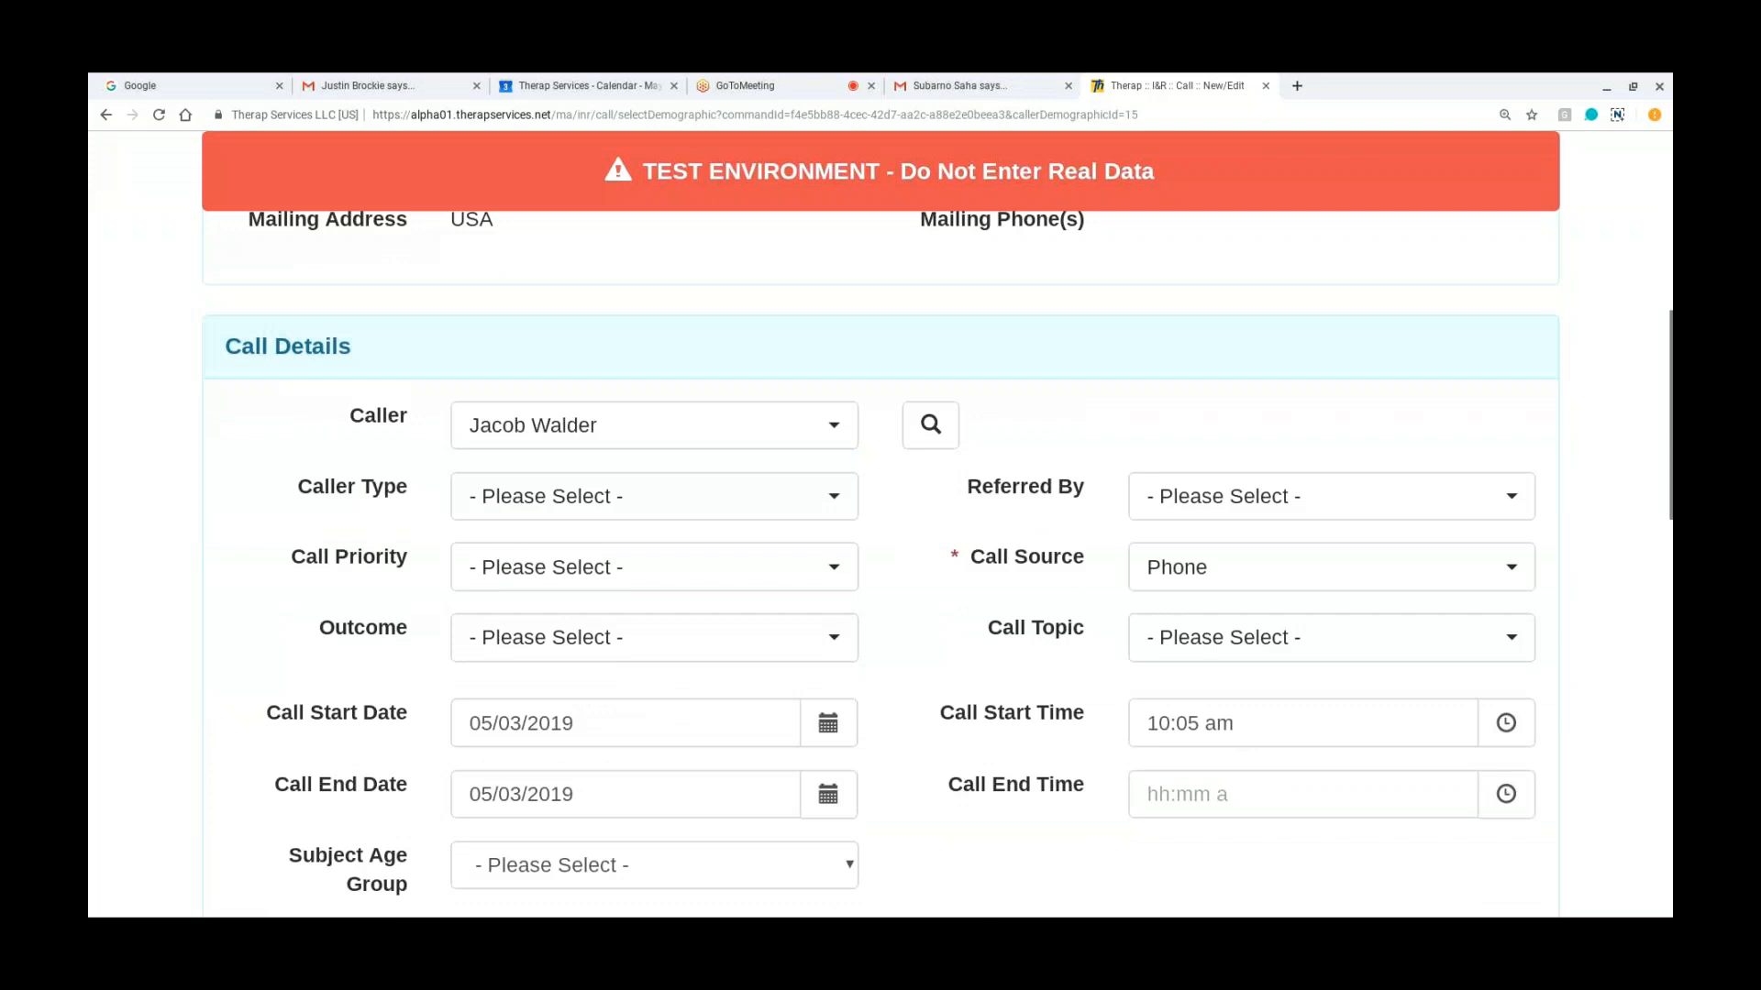
scroll(880, 522, down, 1)
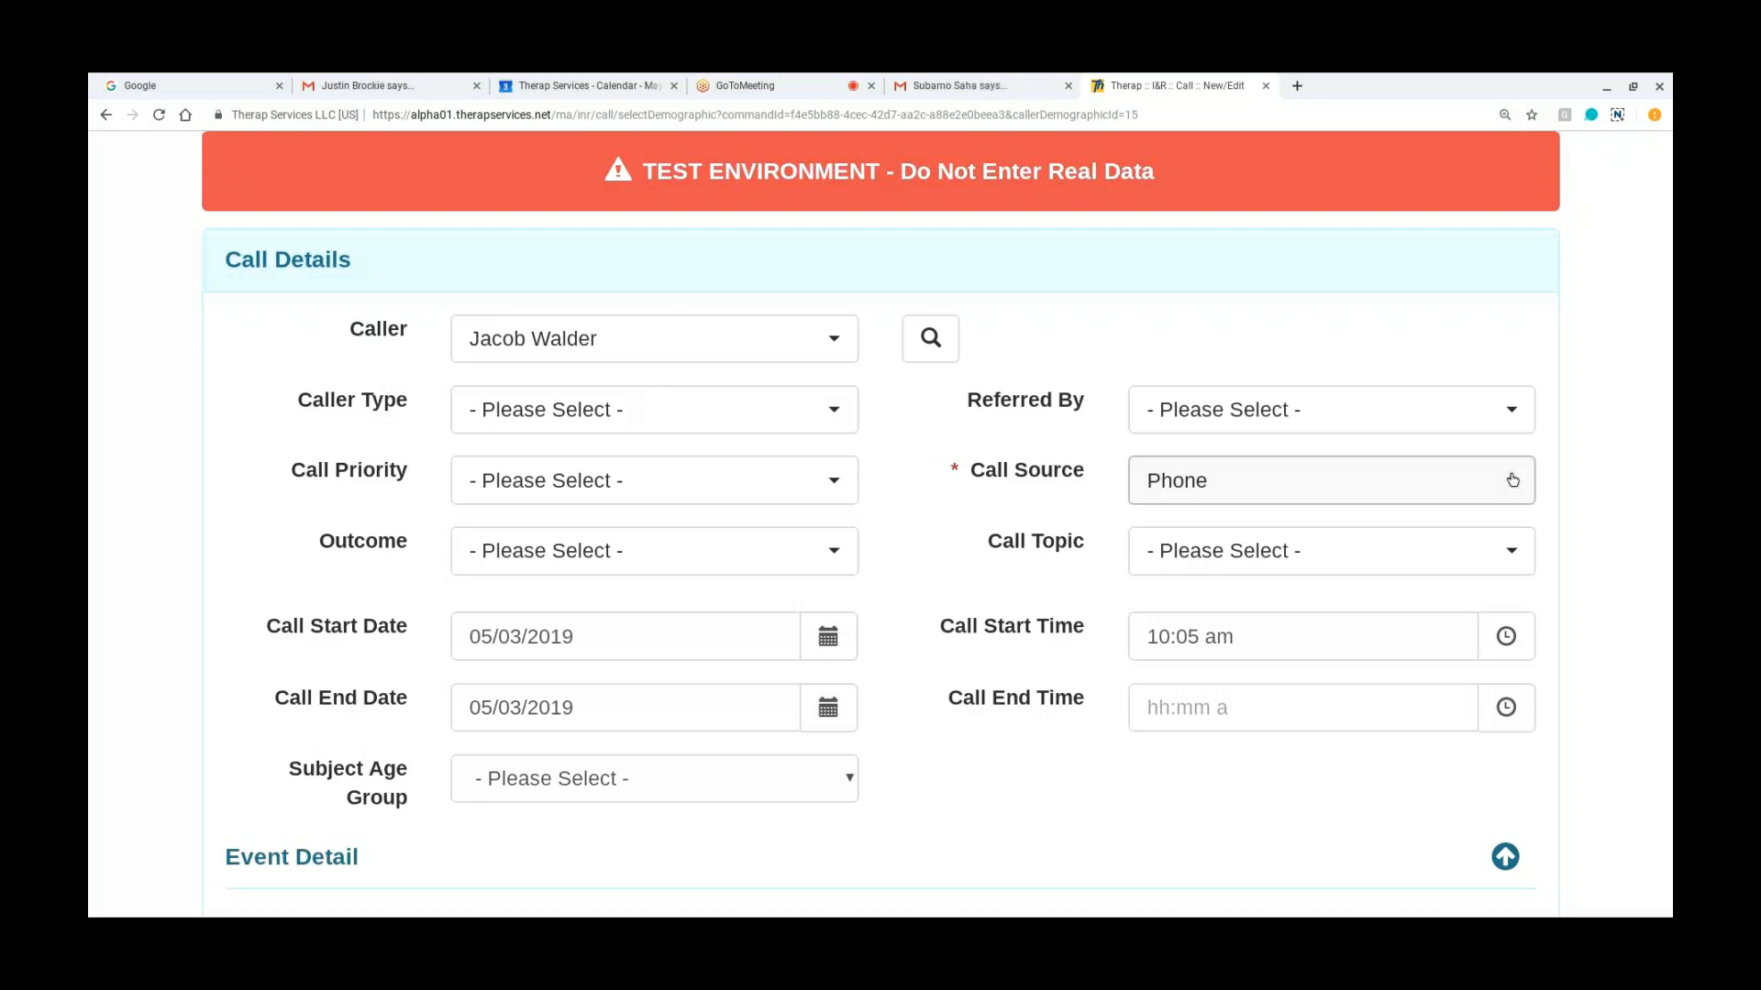
click(1512, 480)
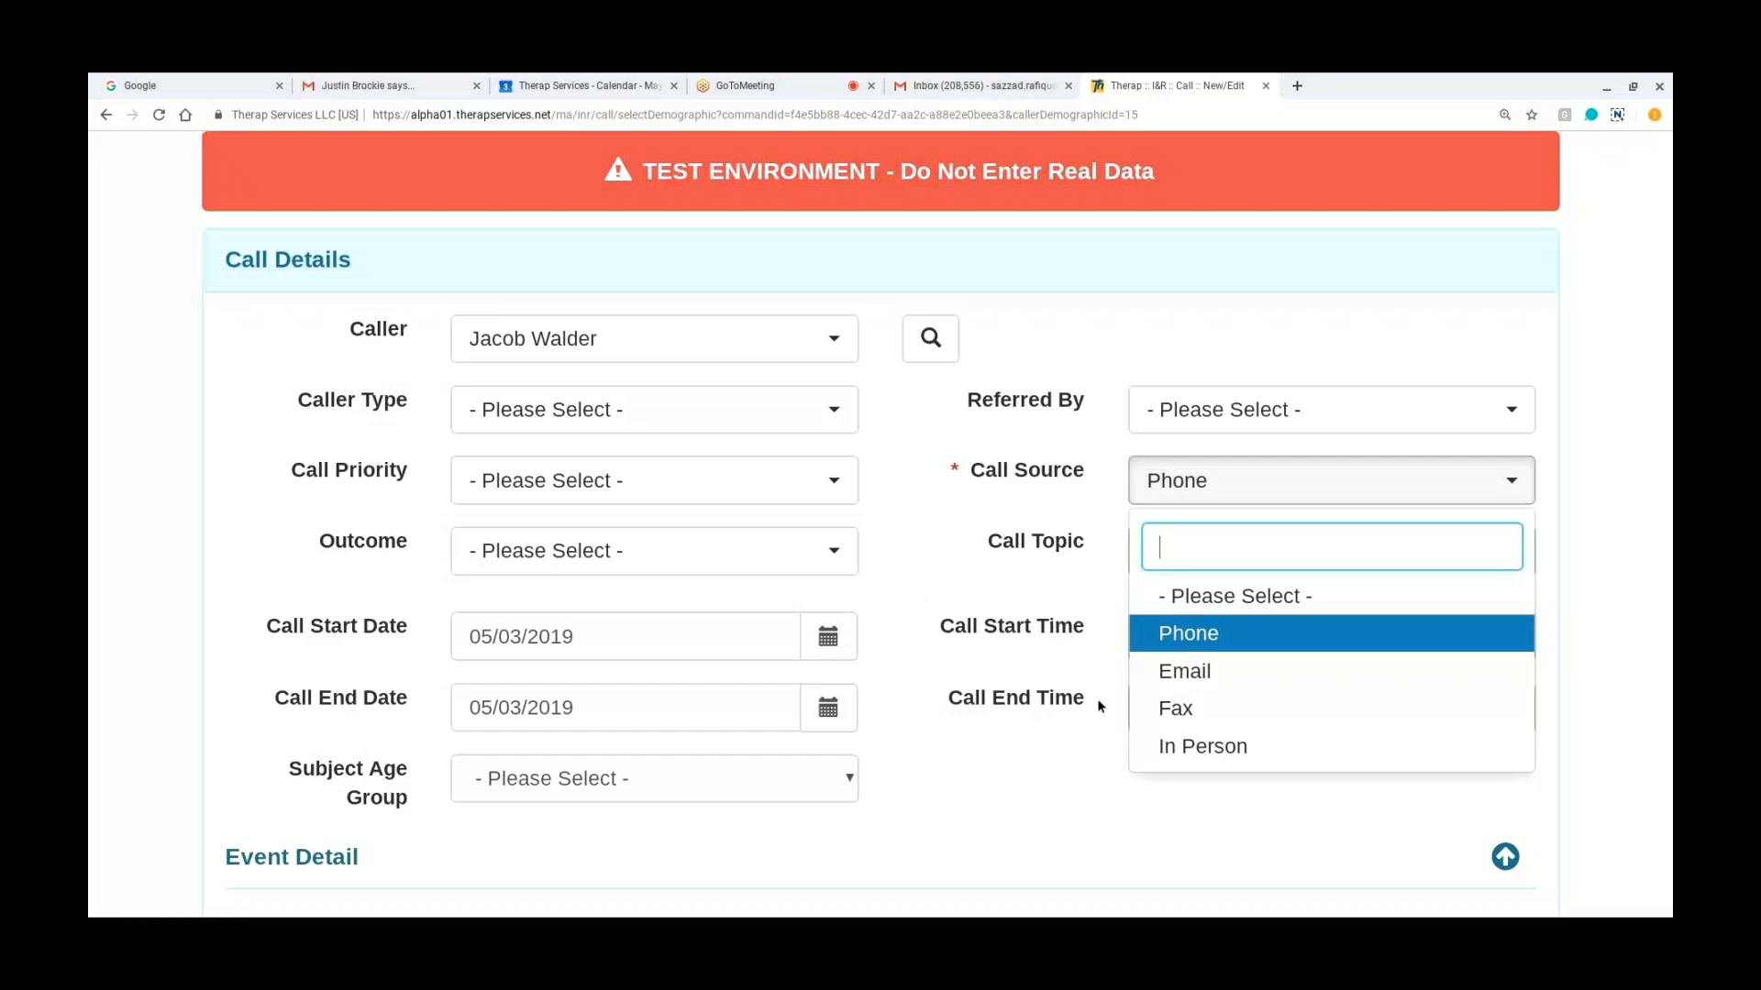
click(982, 548)
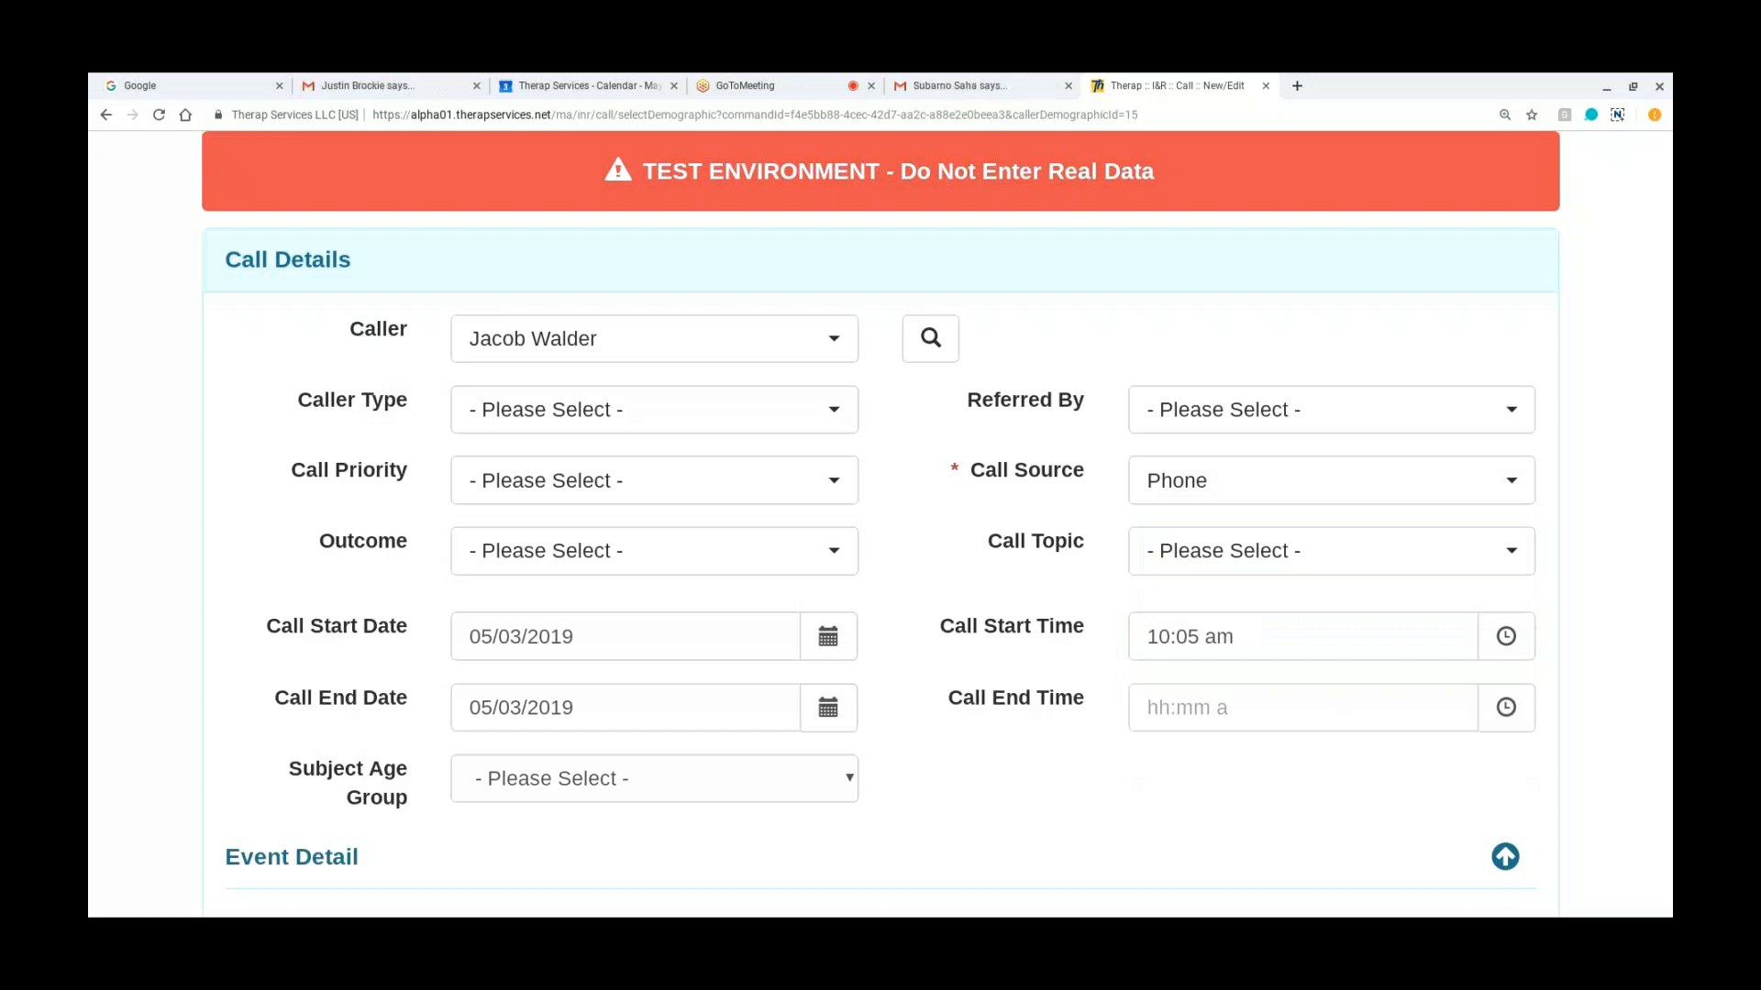
Step: Set the Caller Type to Parent and the Call Priority to Low Income in the call details
click(831, 412)
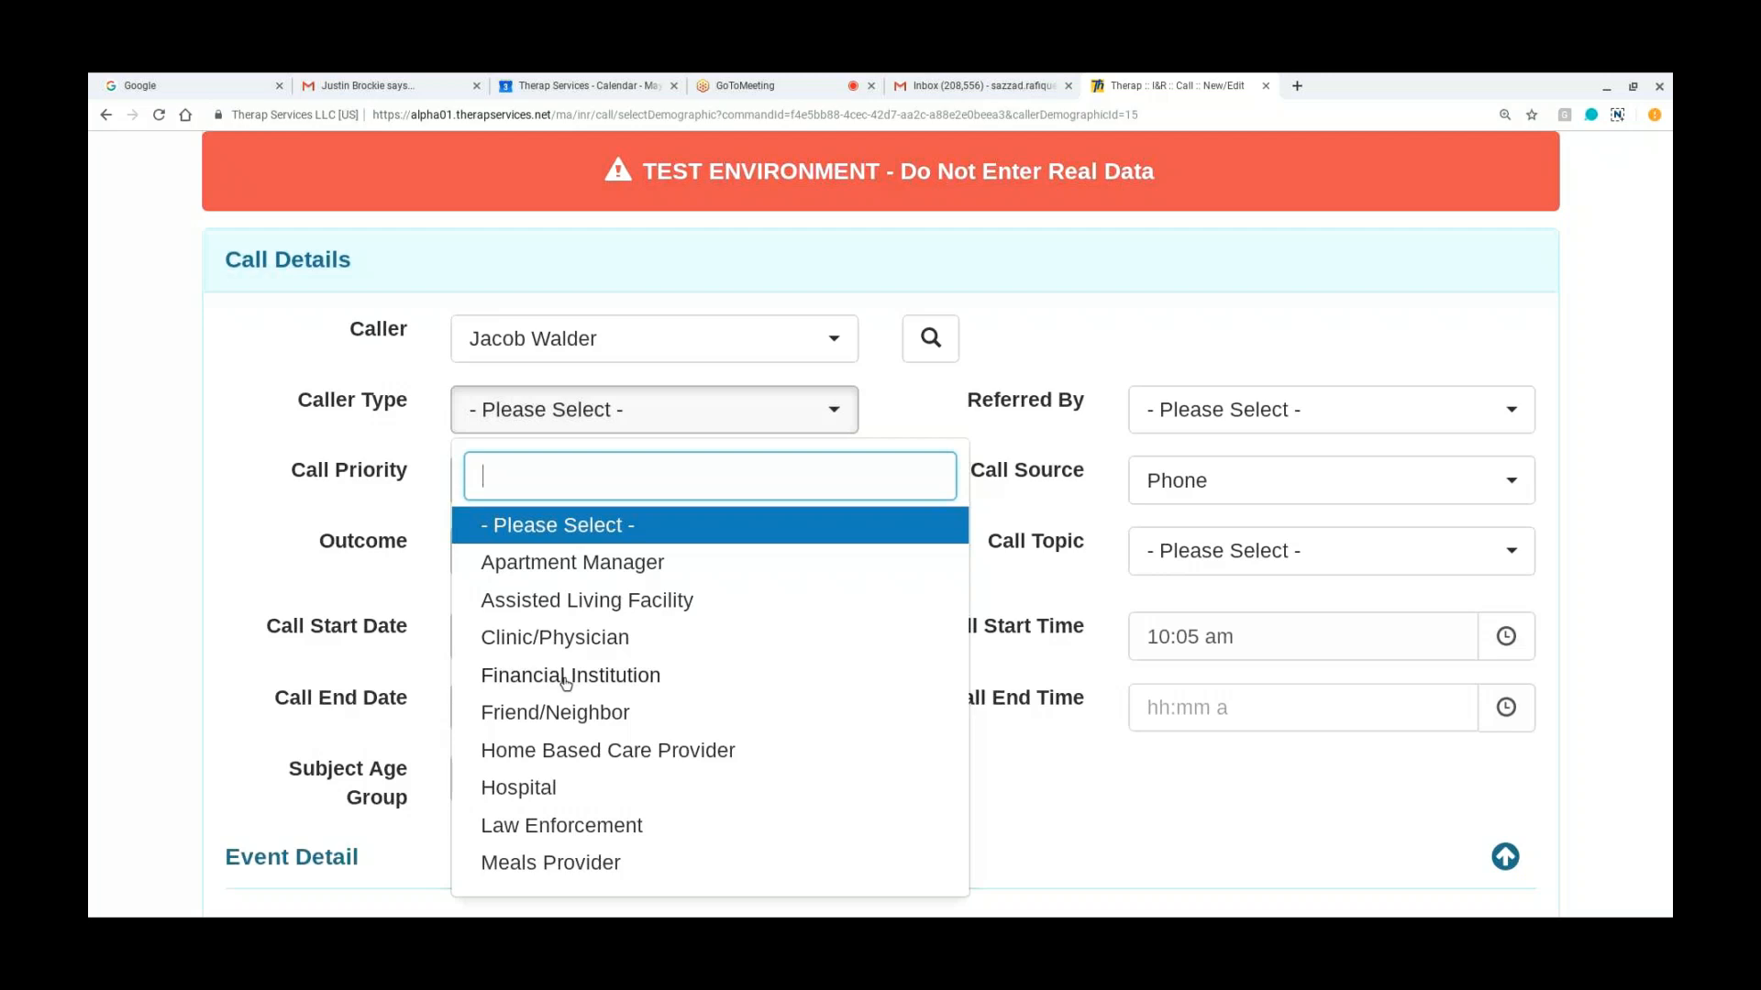
scroll(555, 787, down, 3)
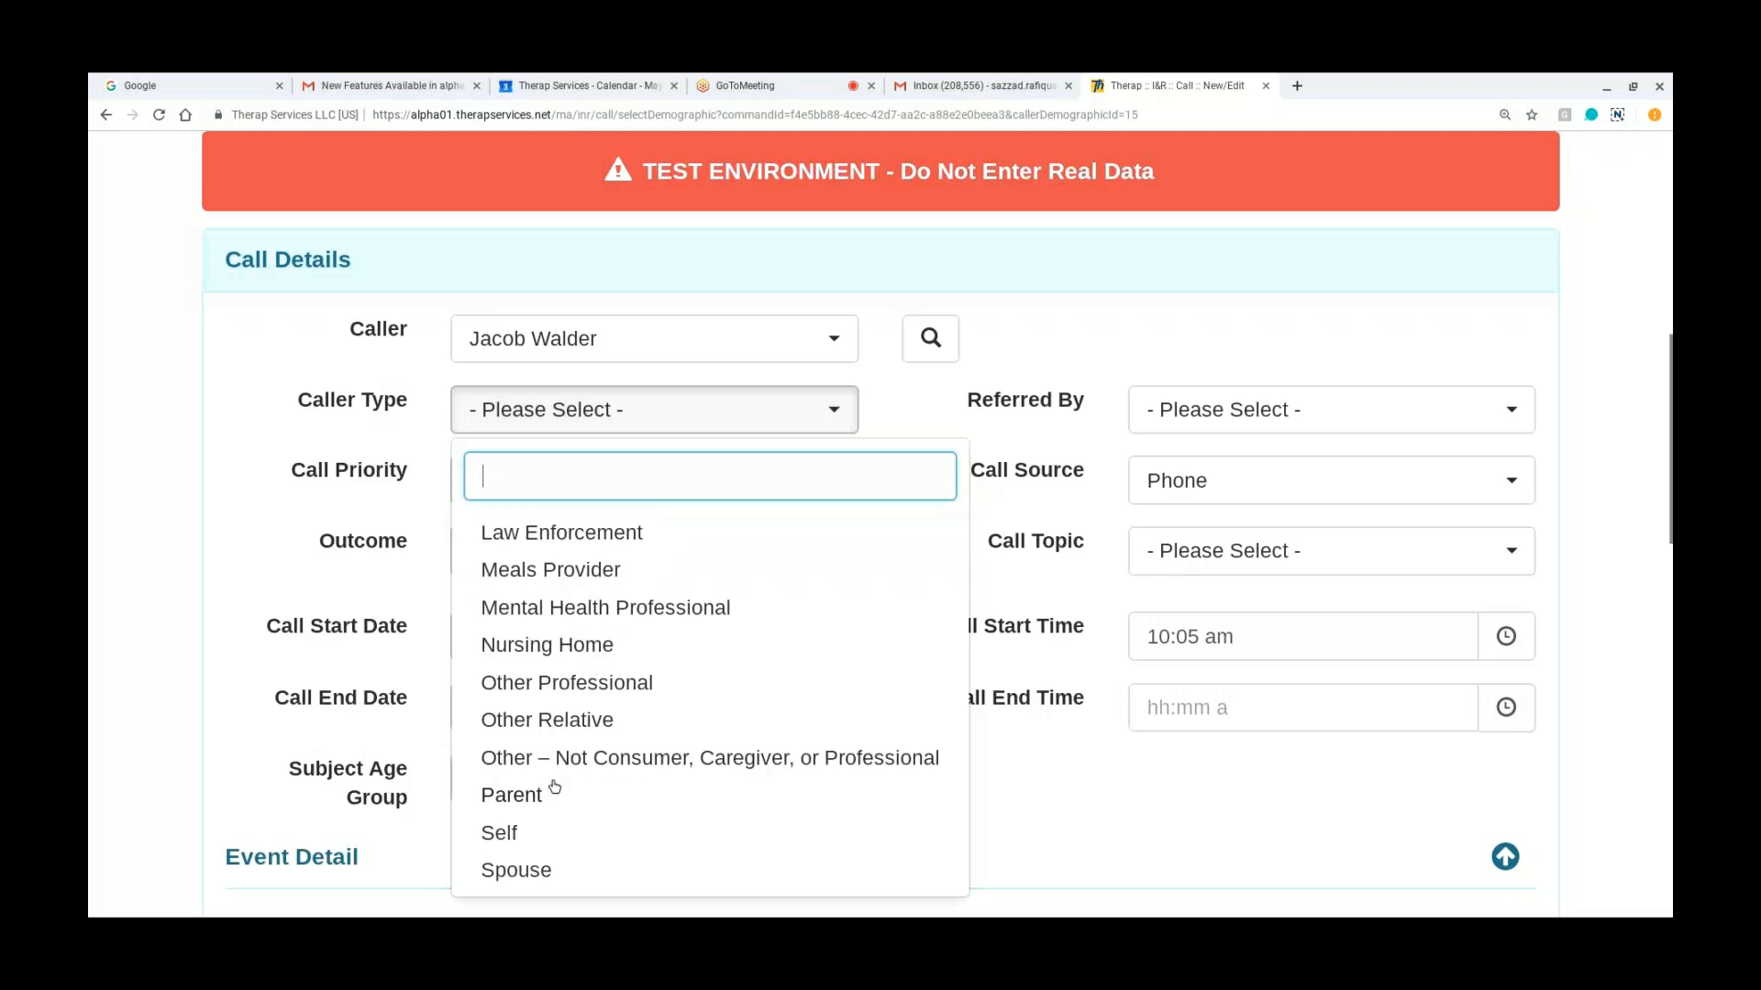
click(512, 807)
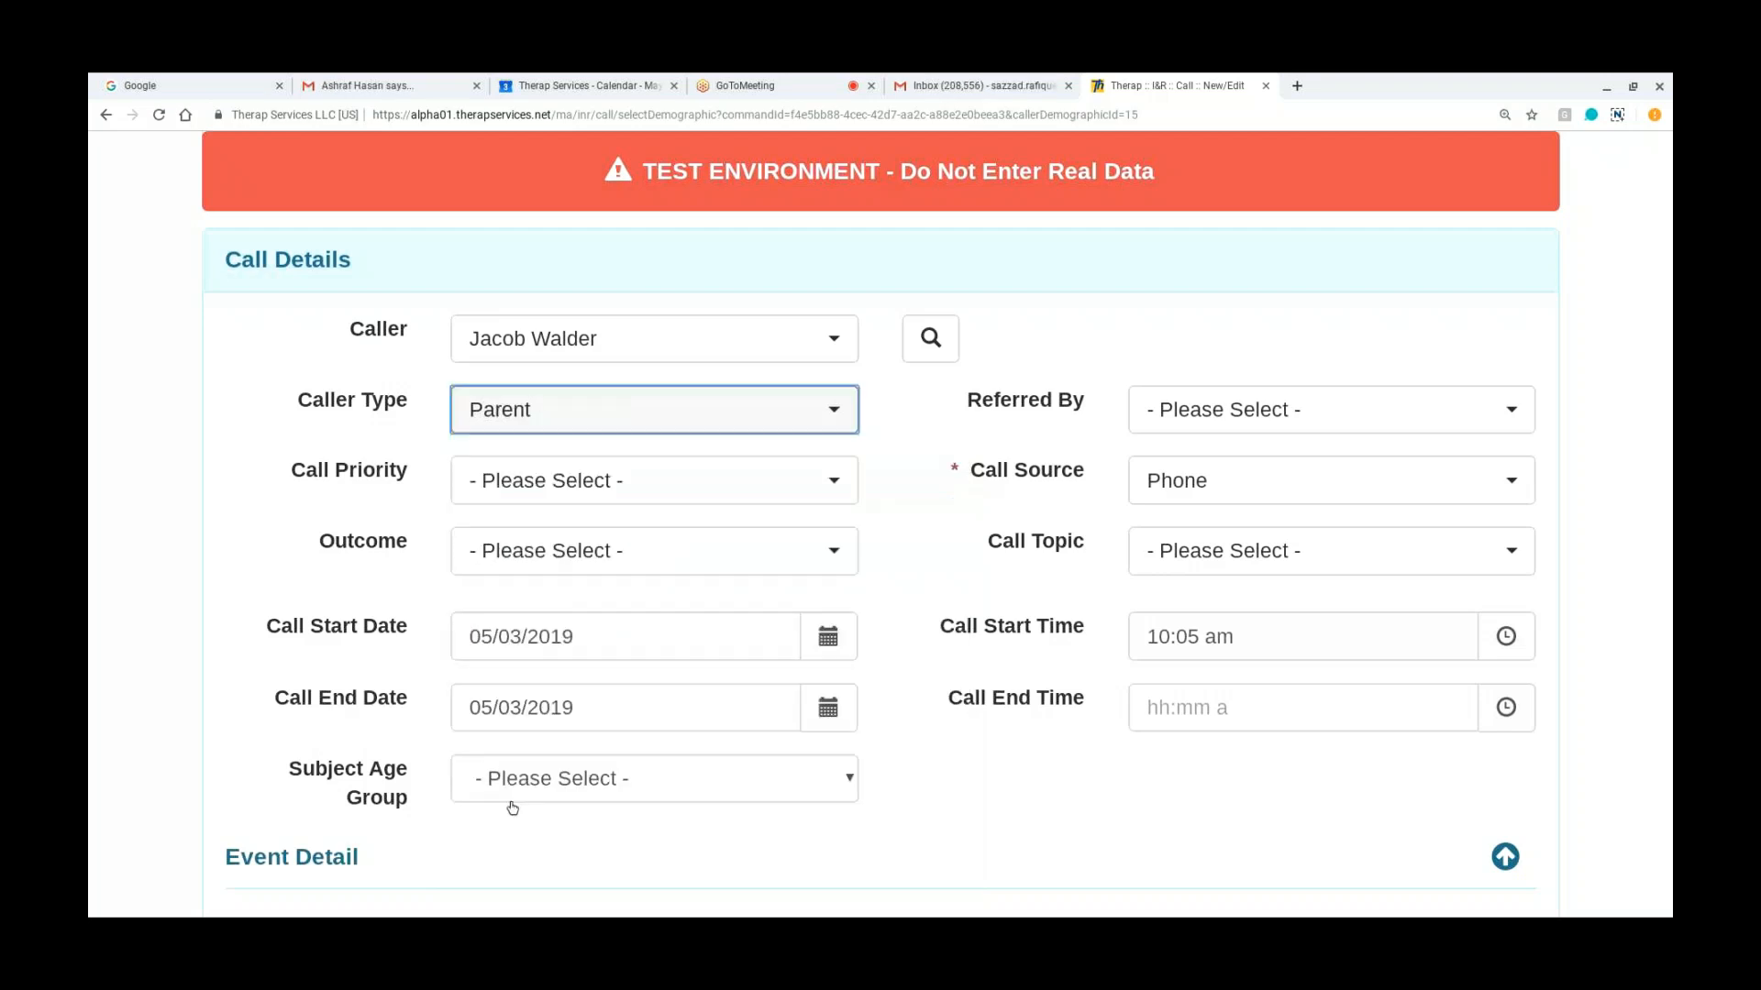
click(588, 504)
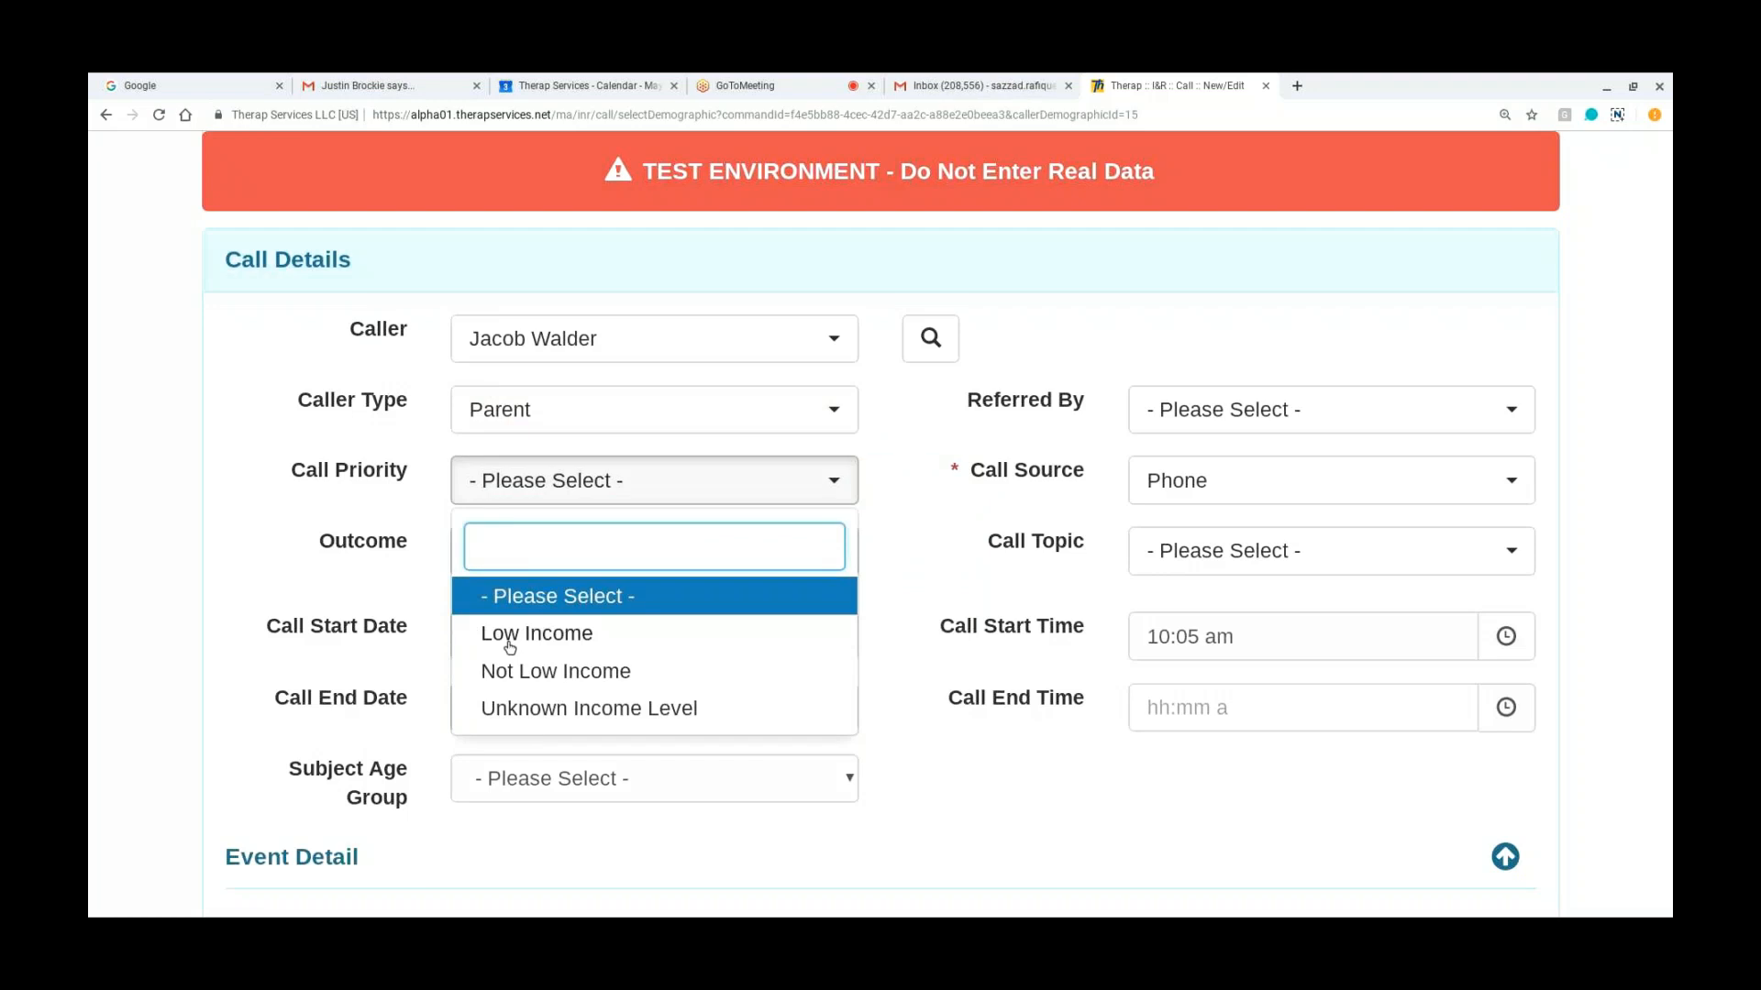
click(507, 641)
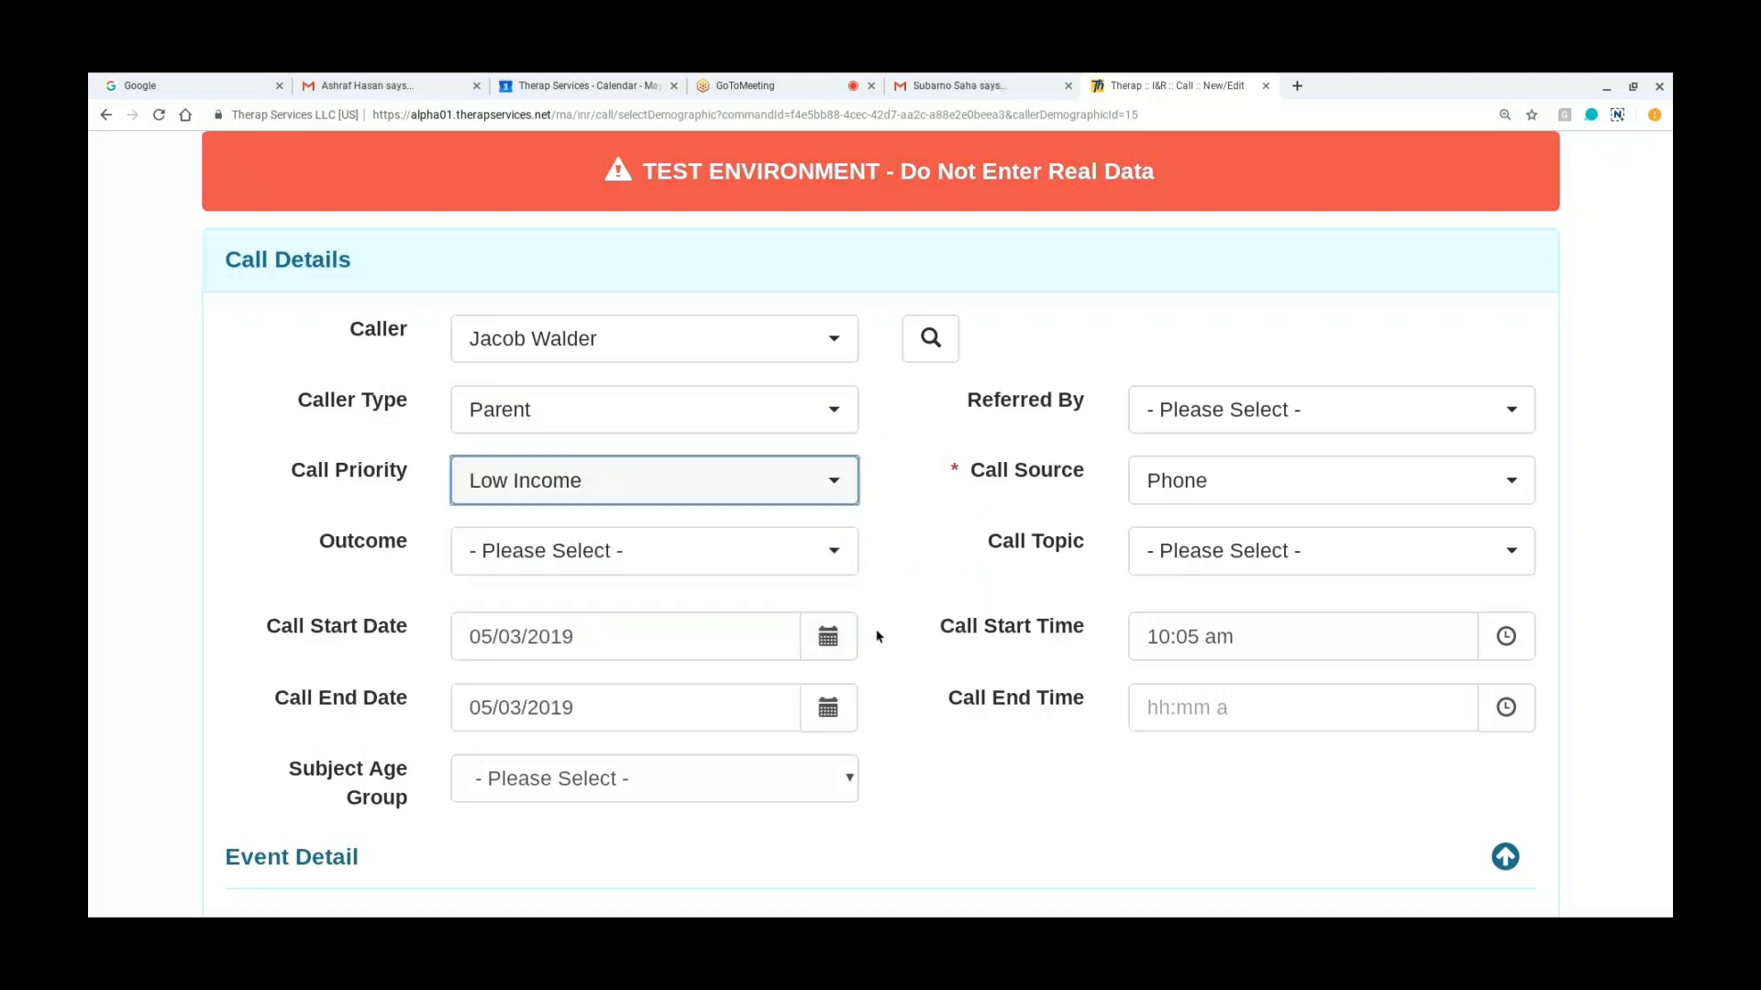
Step: Check the available Outcome options without choosing one, and look over the call date, time and Subject Age Group fields
click(841, 565)
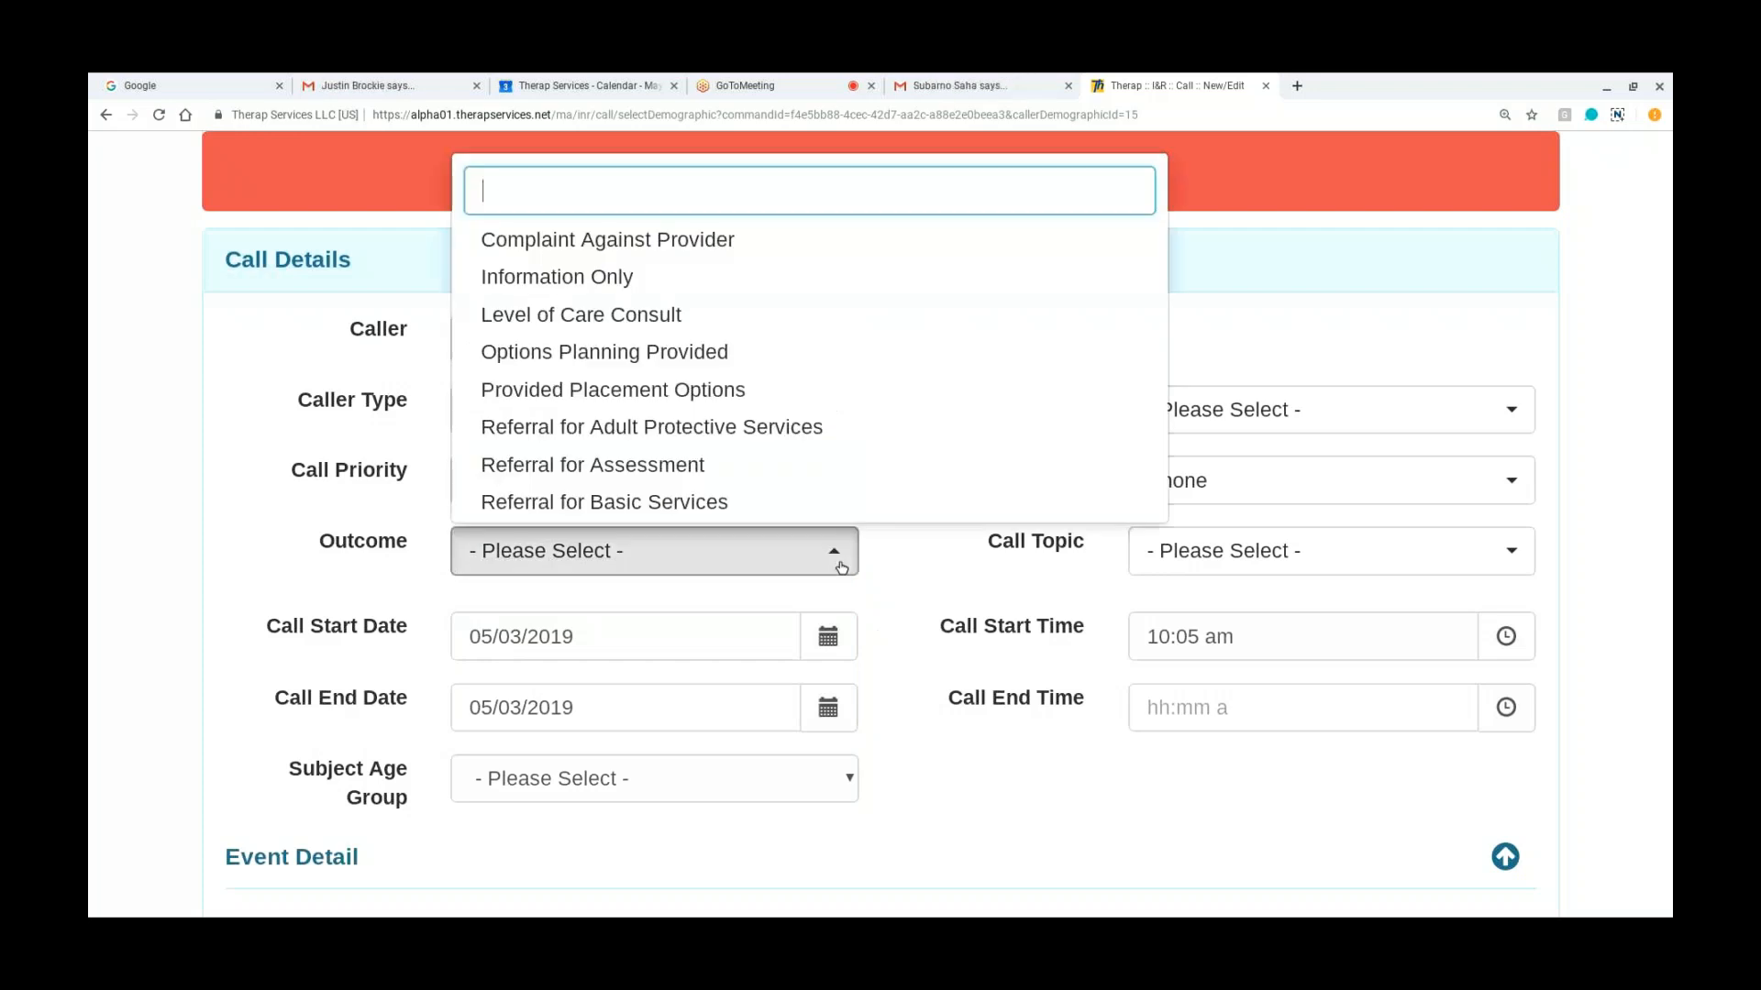
click(841, 567)
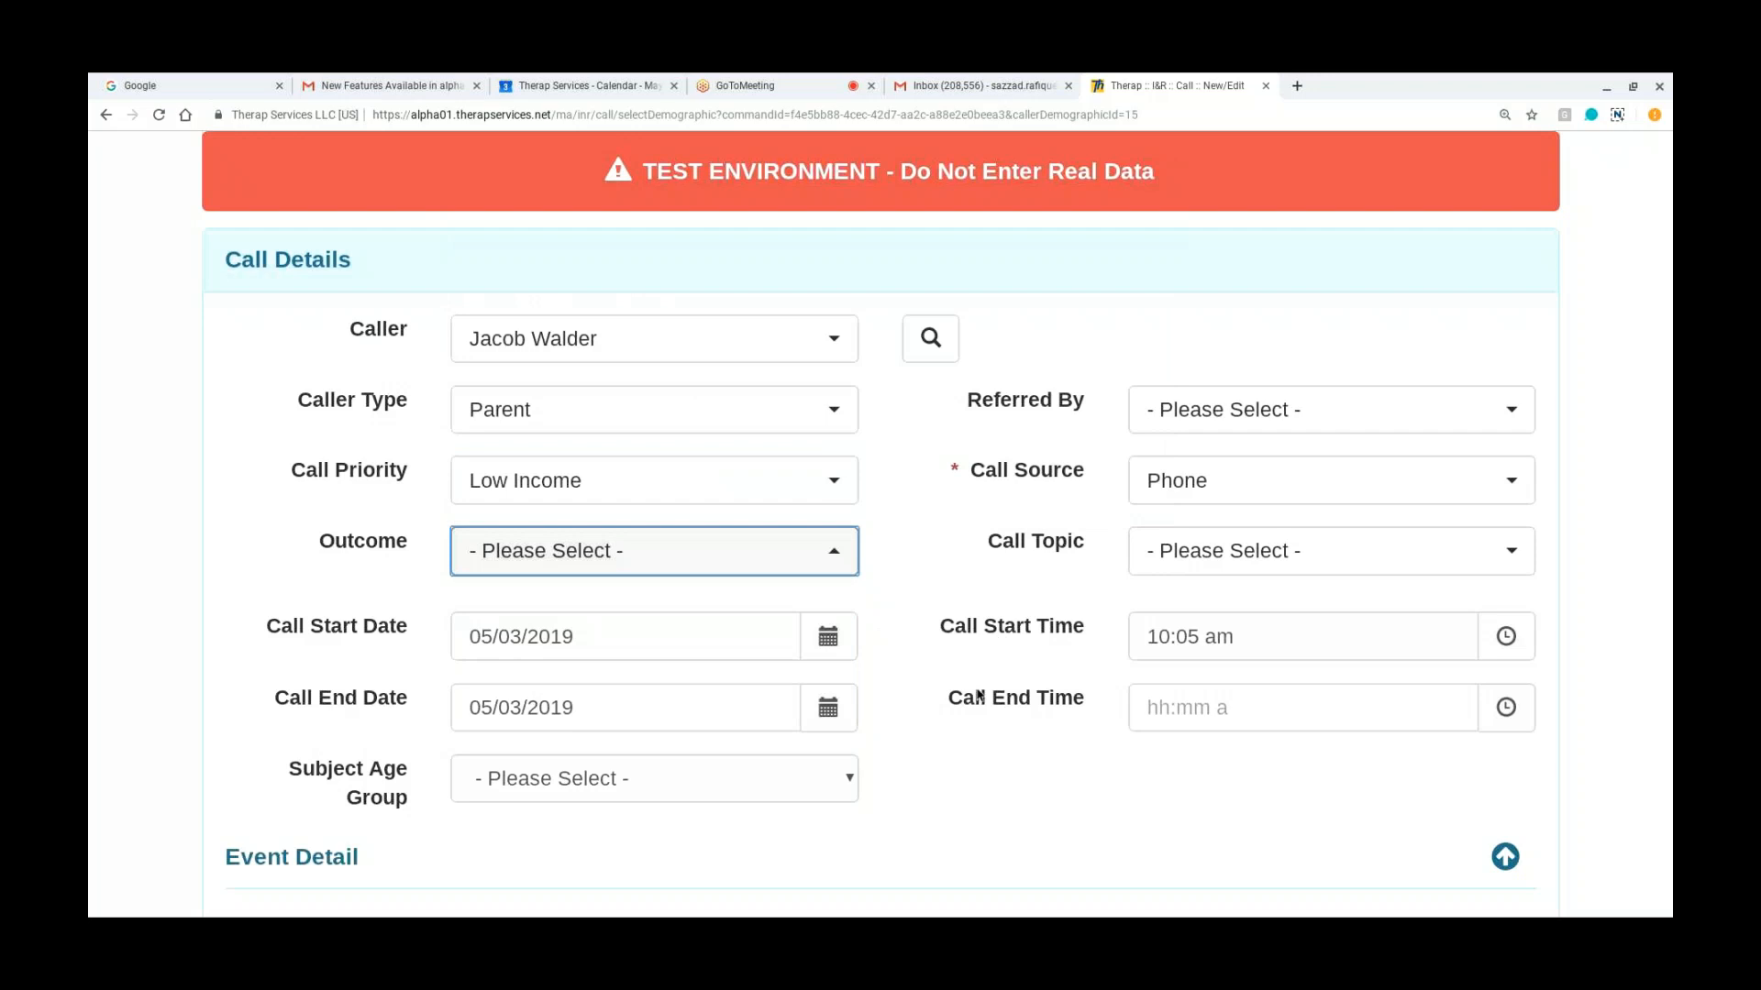
scroll(980, 697, down, 1)
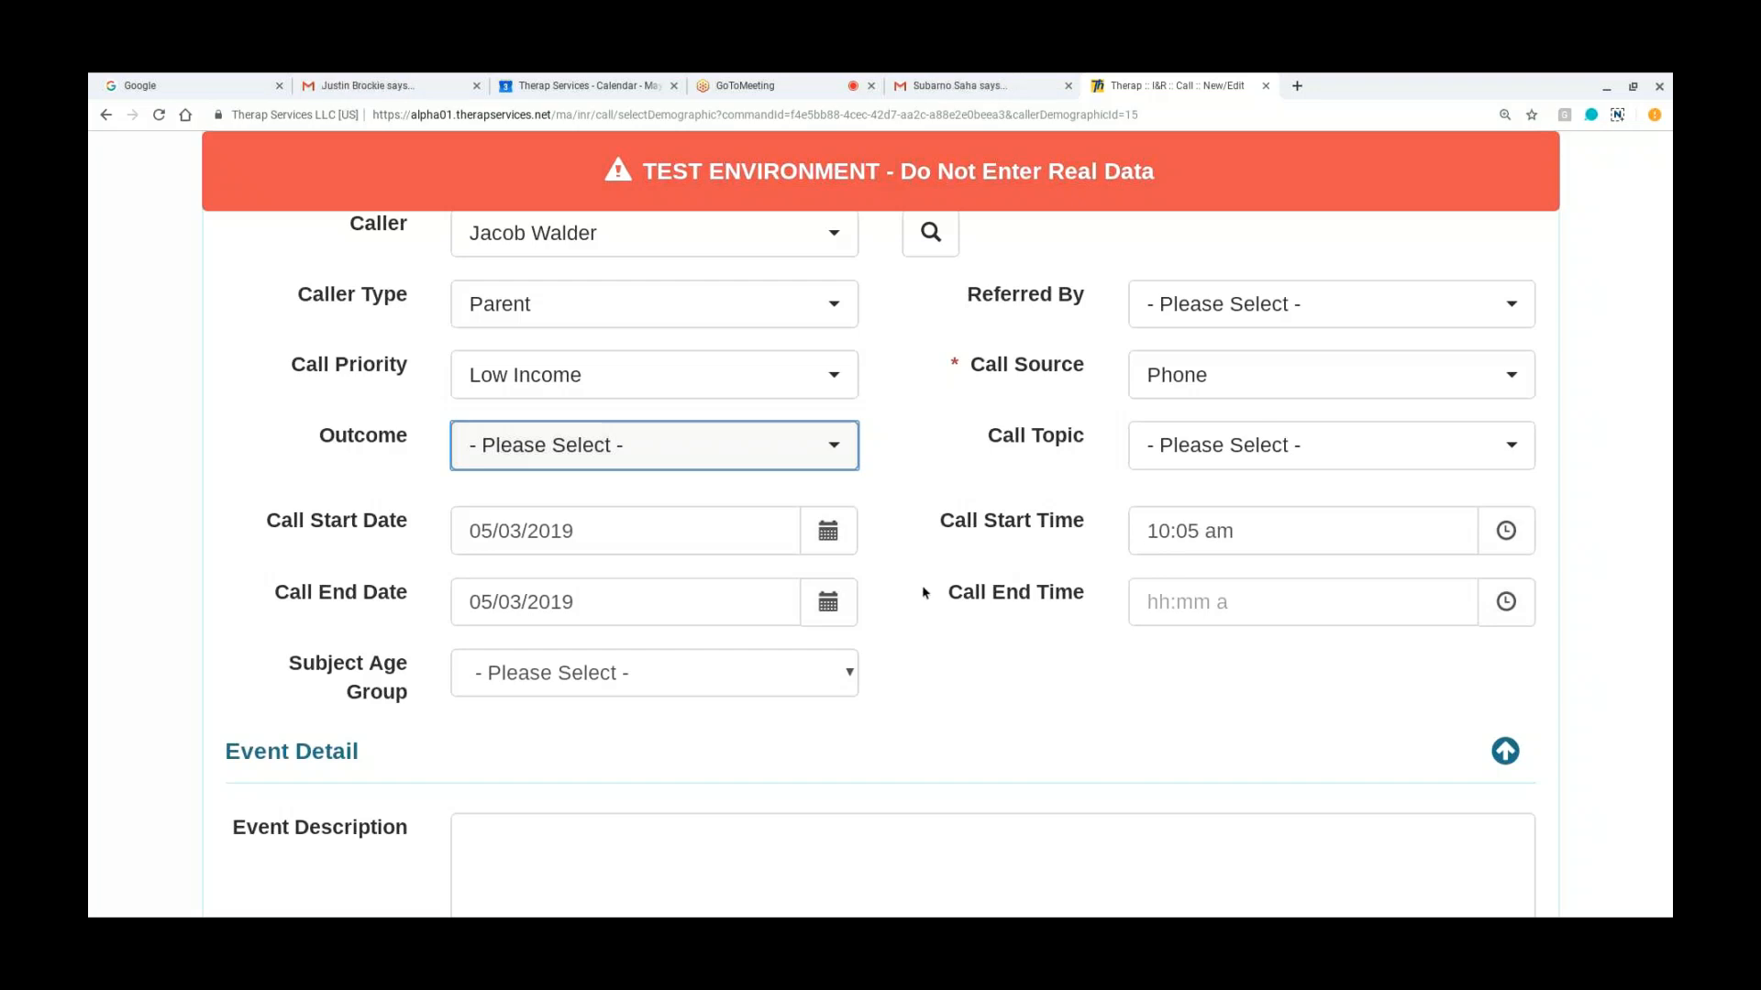
scroll(925, 592, down, 2)
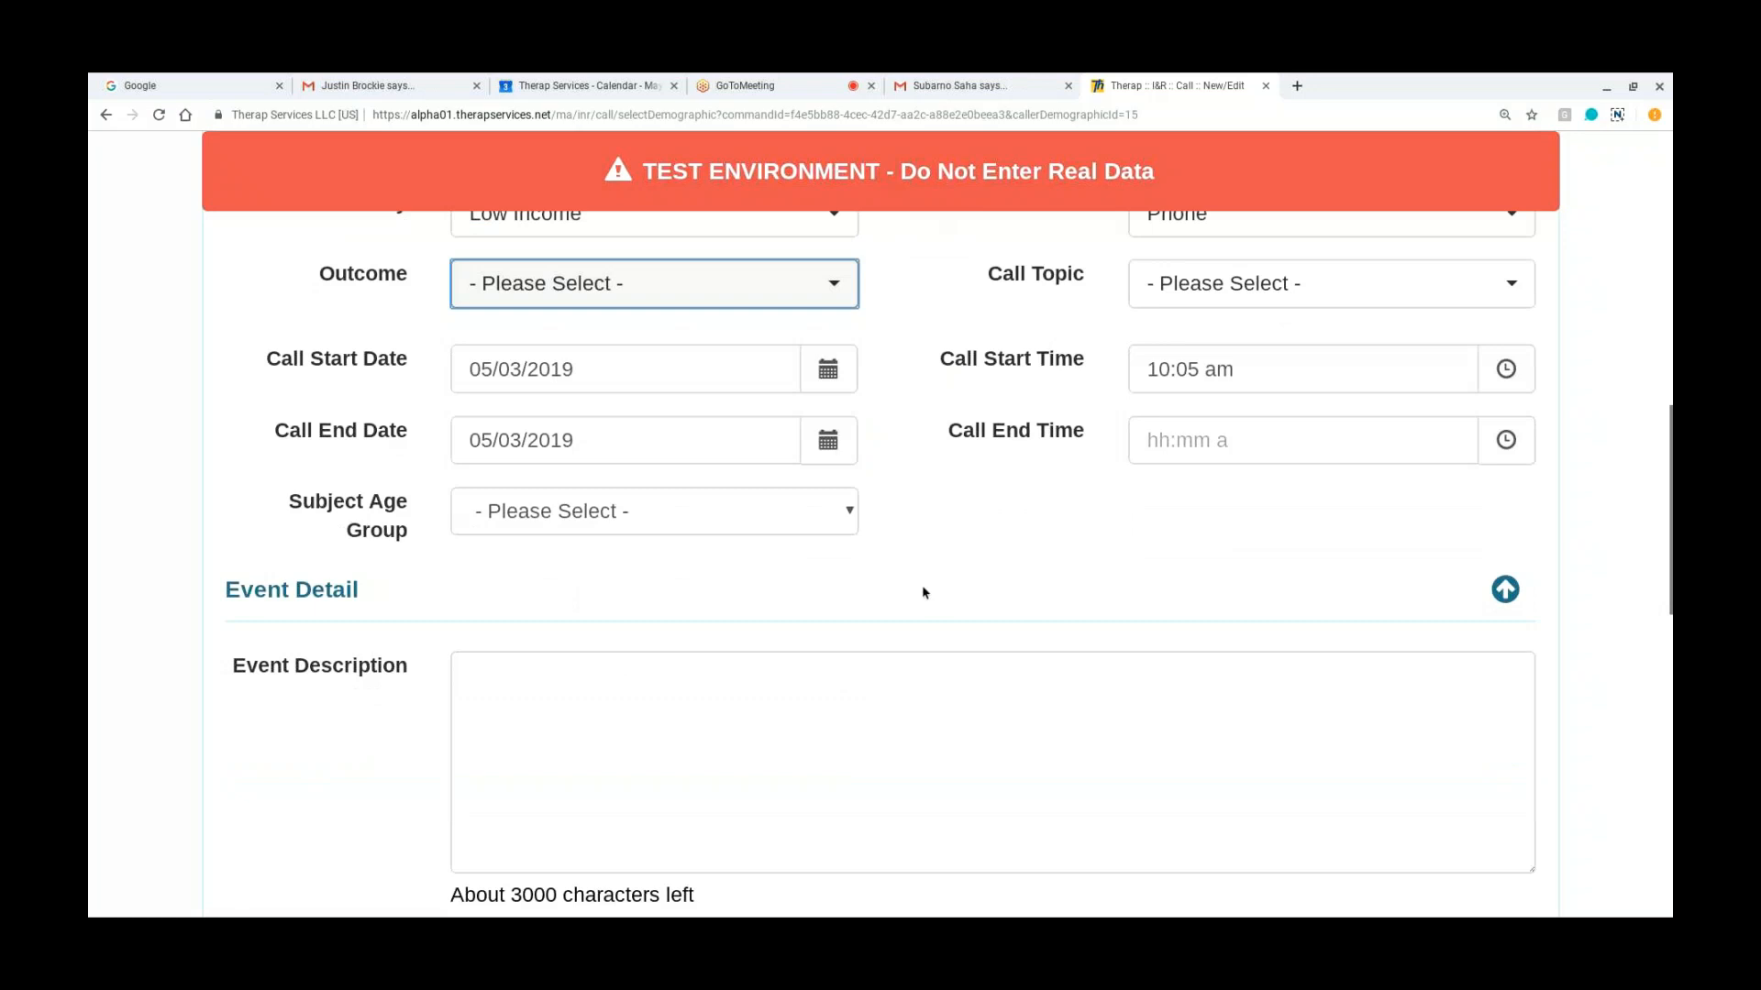
scroll(923, 592, down, 1)
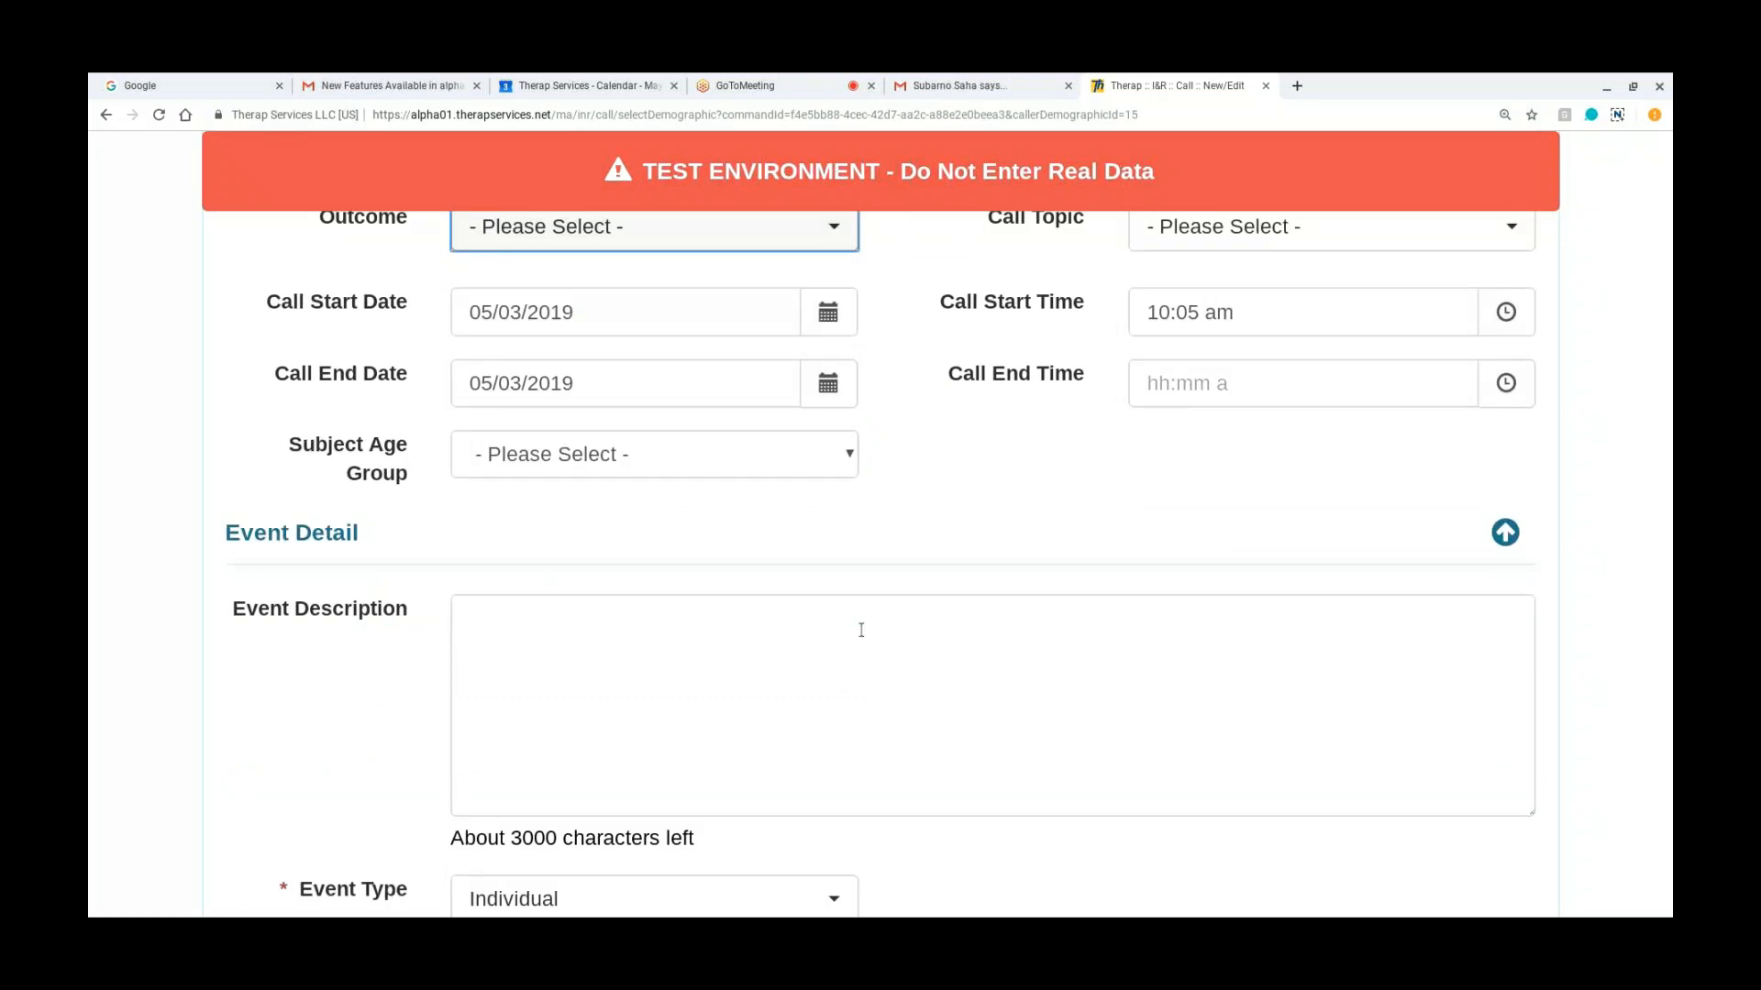
Step: Examine the Event Detail section from the Event Description through event type, date, time and address to the Comments field
click(861, 630)
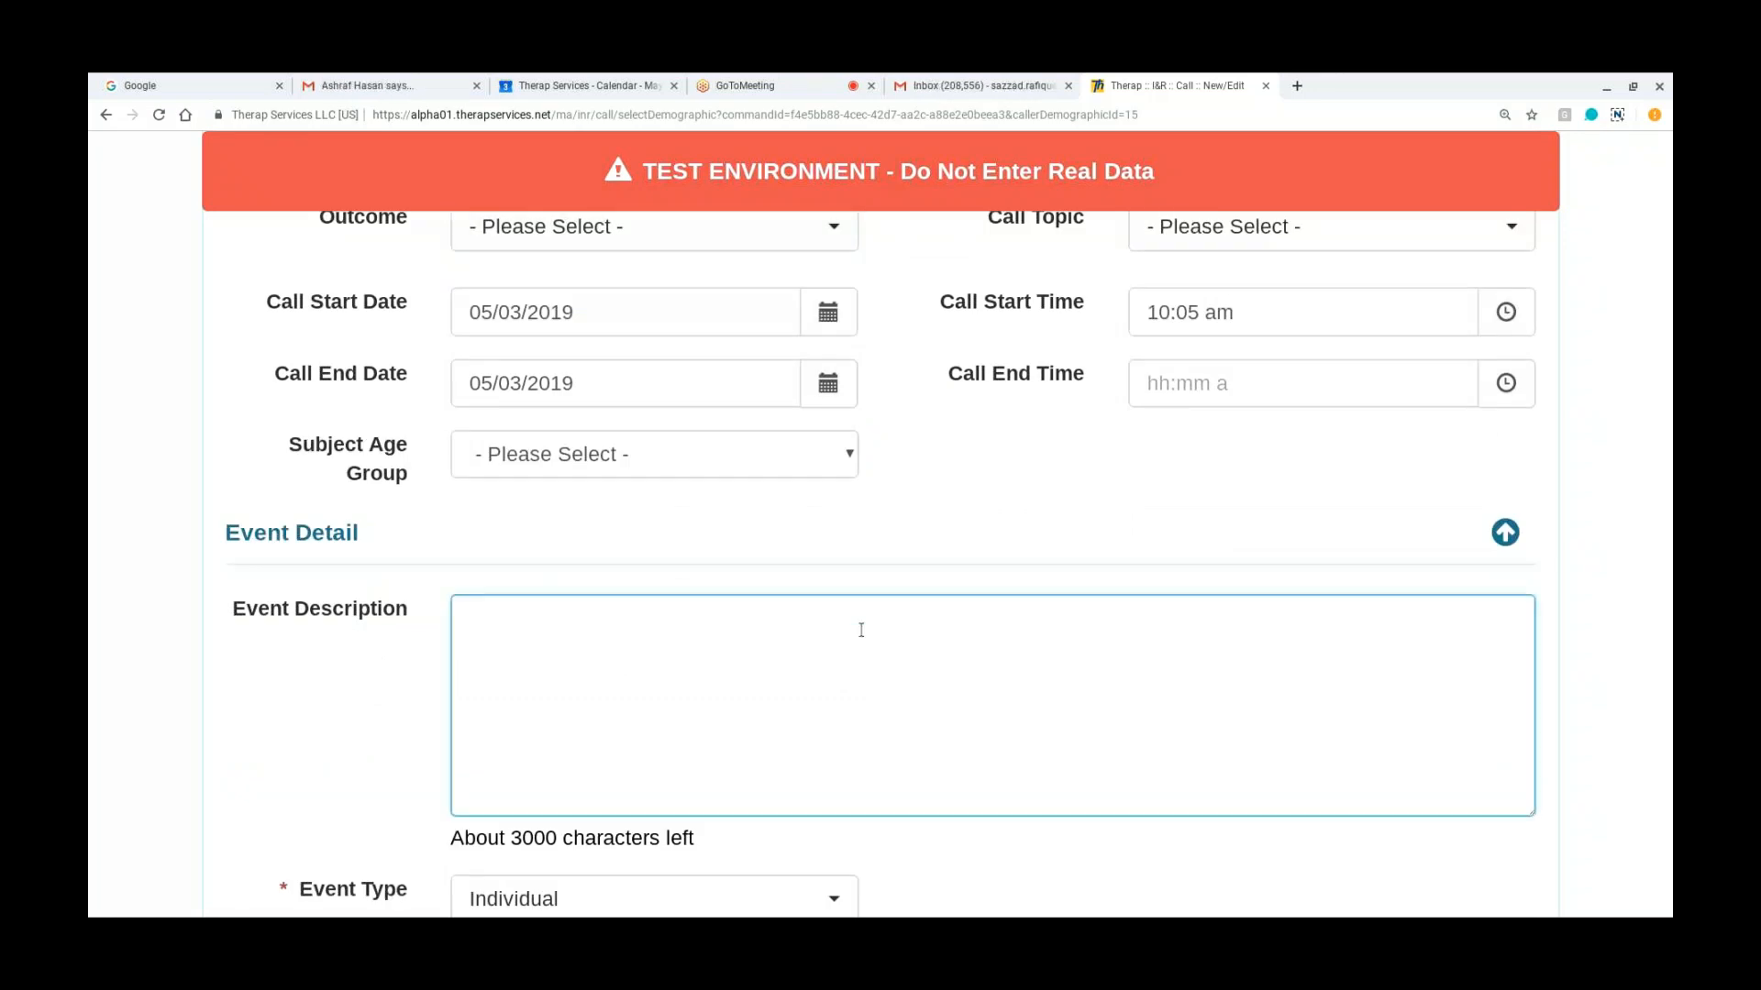
scroll(861, 630, down, 1)
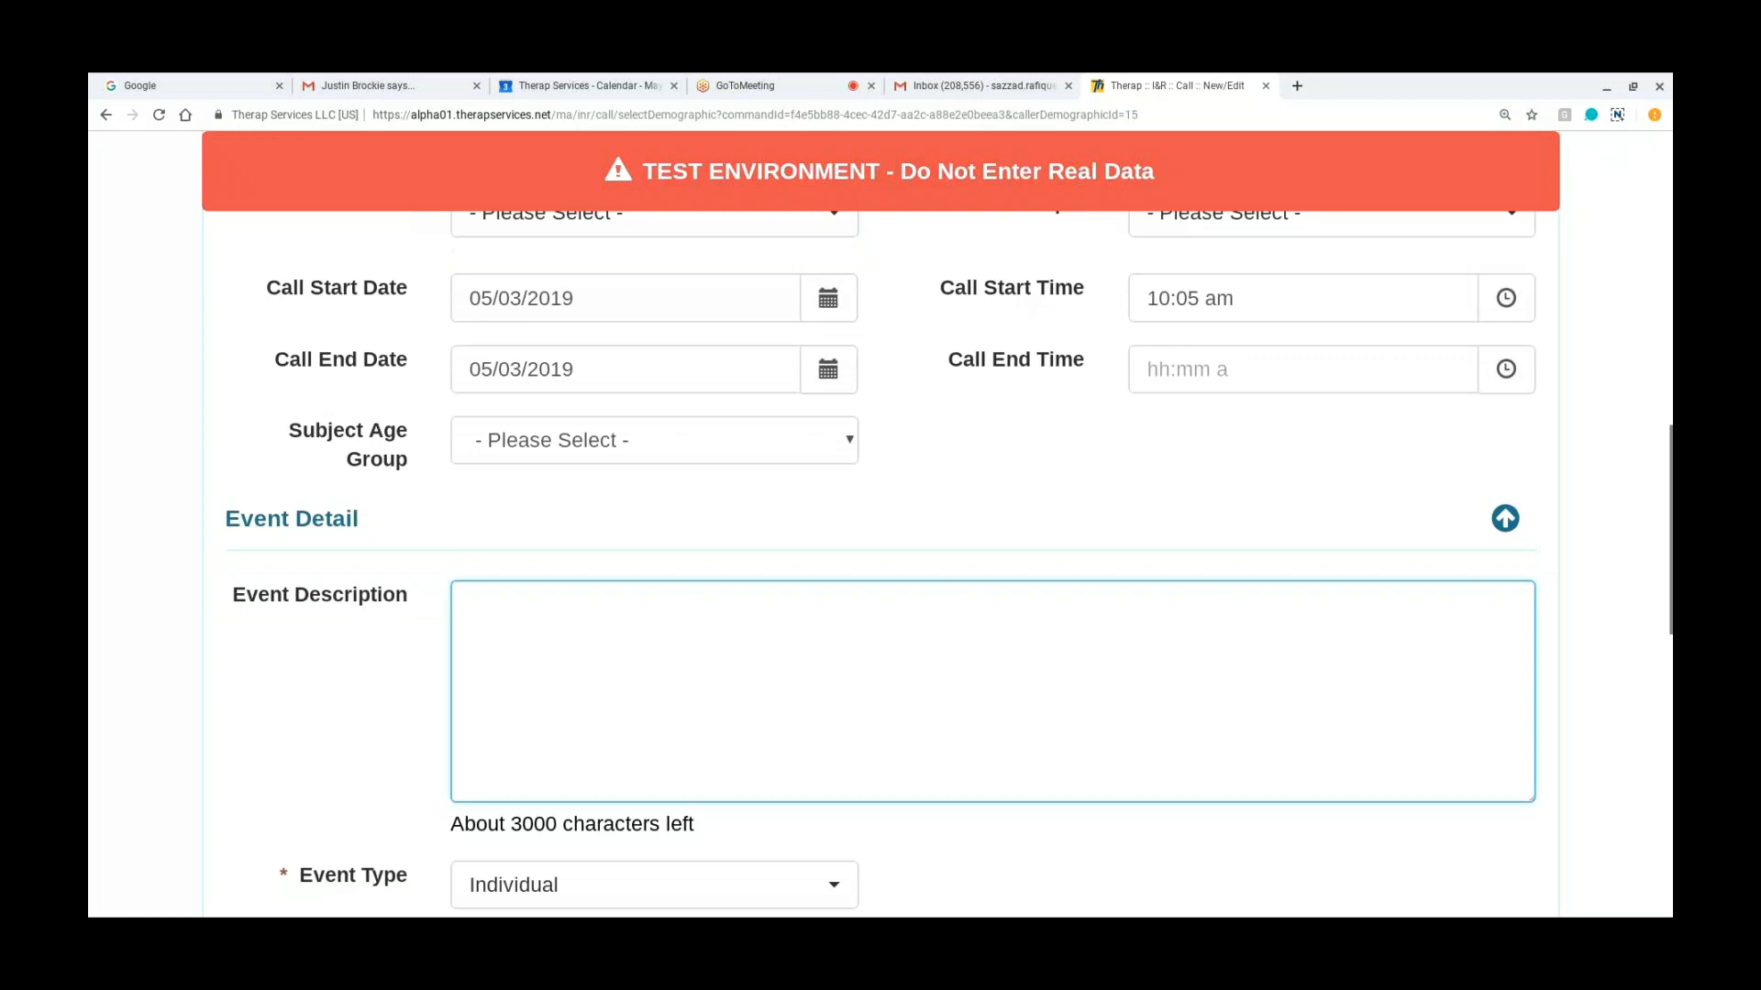
scroll(861, 630, down, 4)
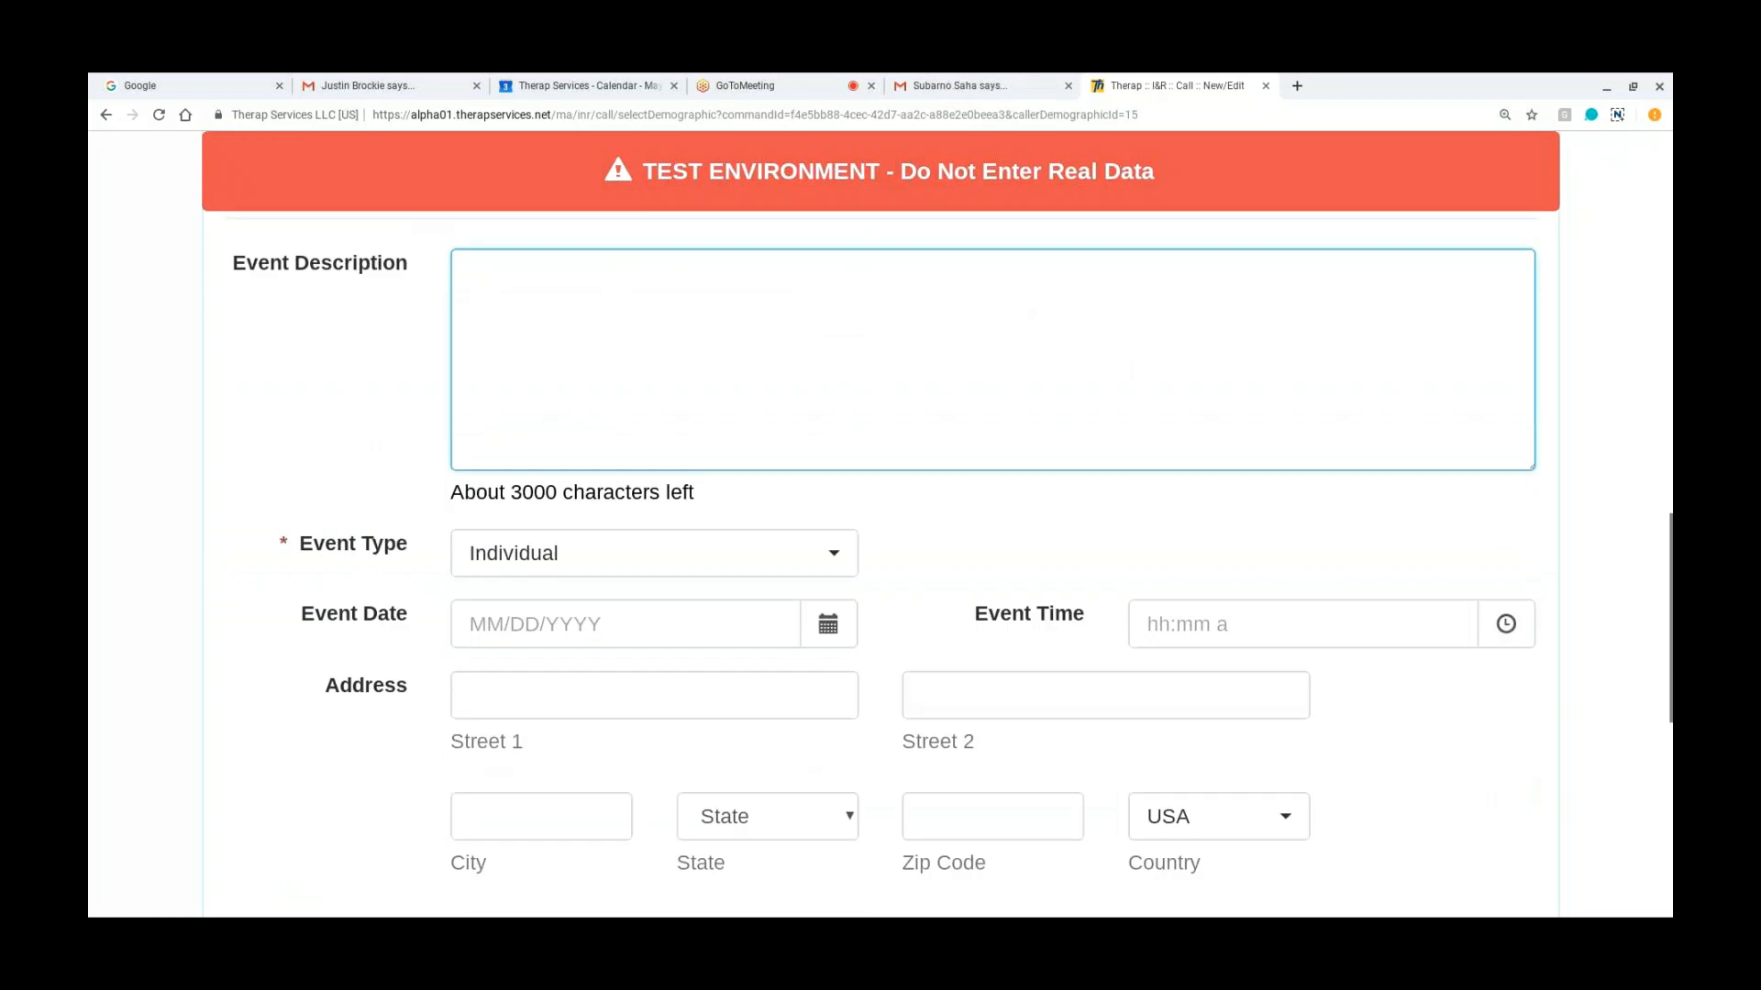
scroll(861, 630, down, 3)
scroll(720, 427, up, 4)
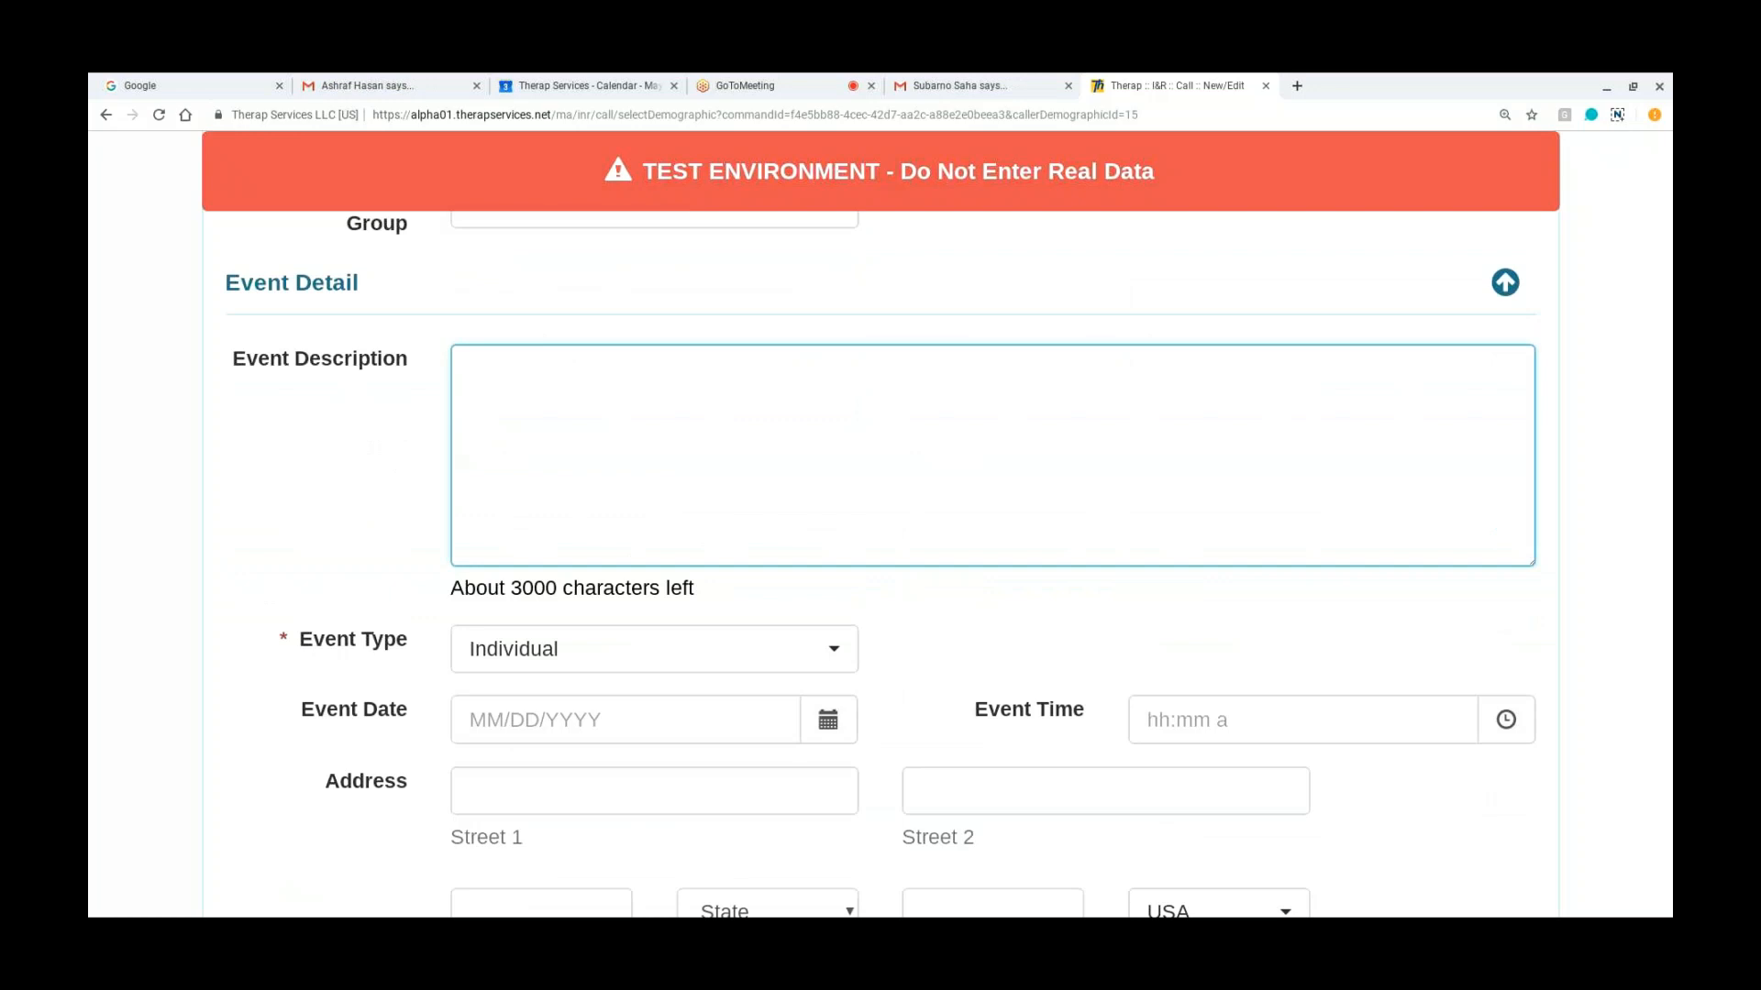
scroll(880, 522, down, 1)
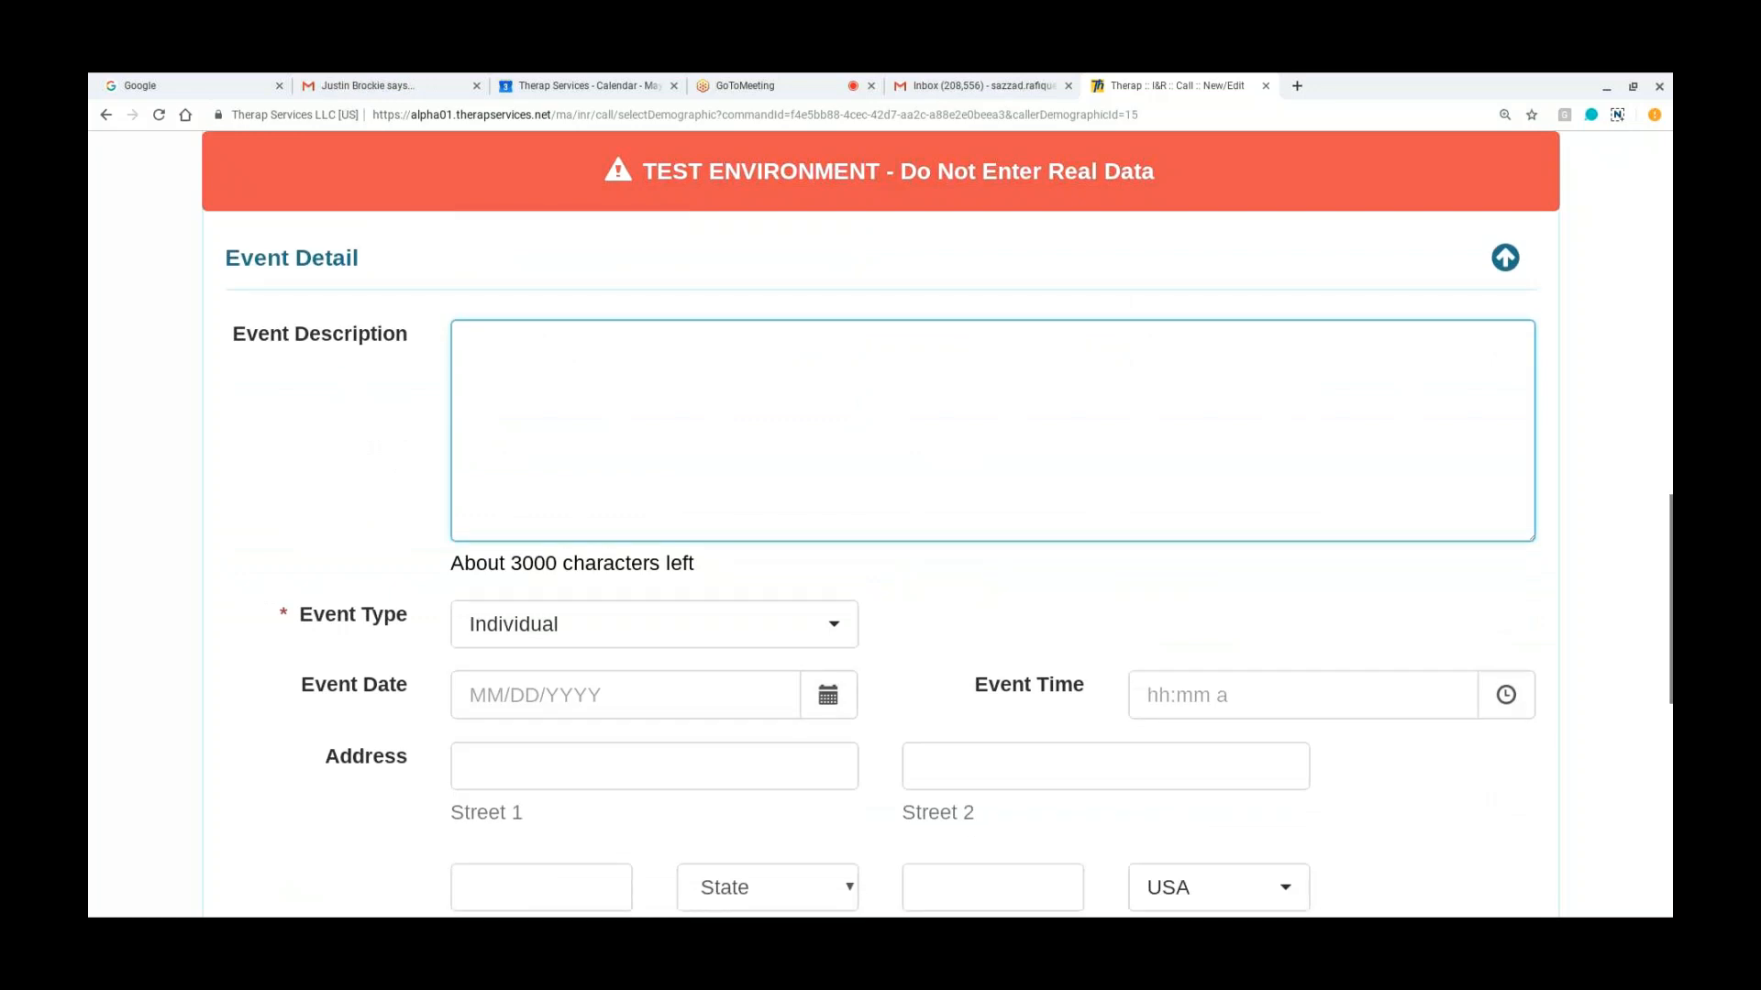
scroll(604, 751, down, 5)
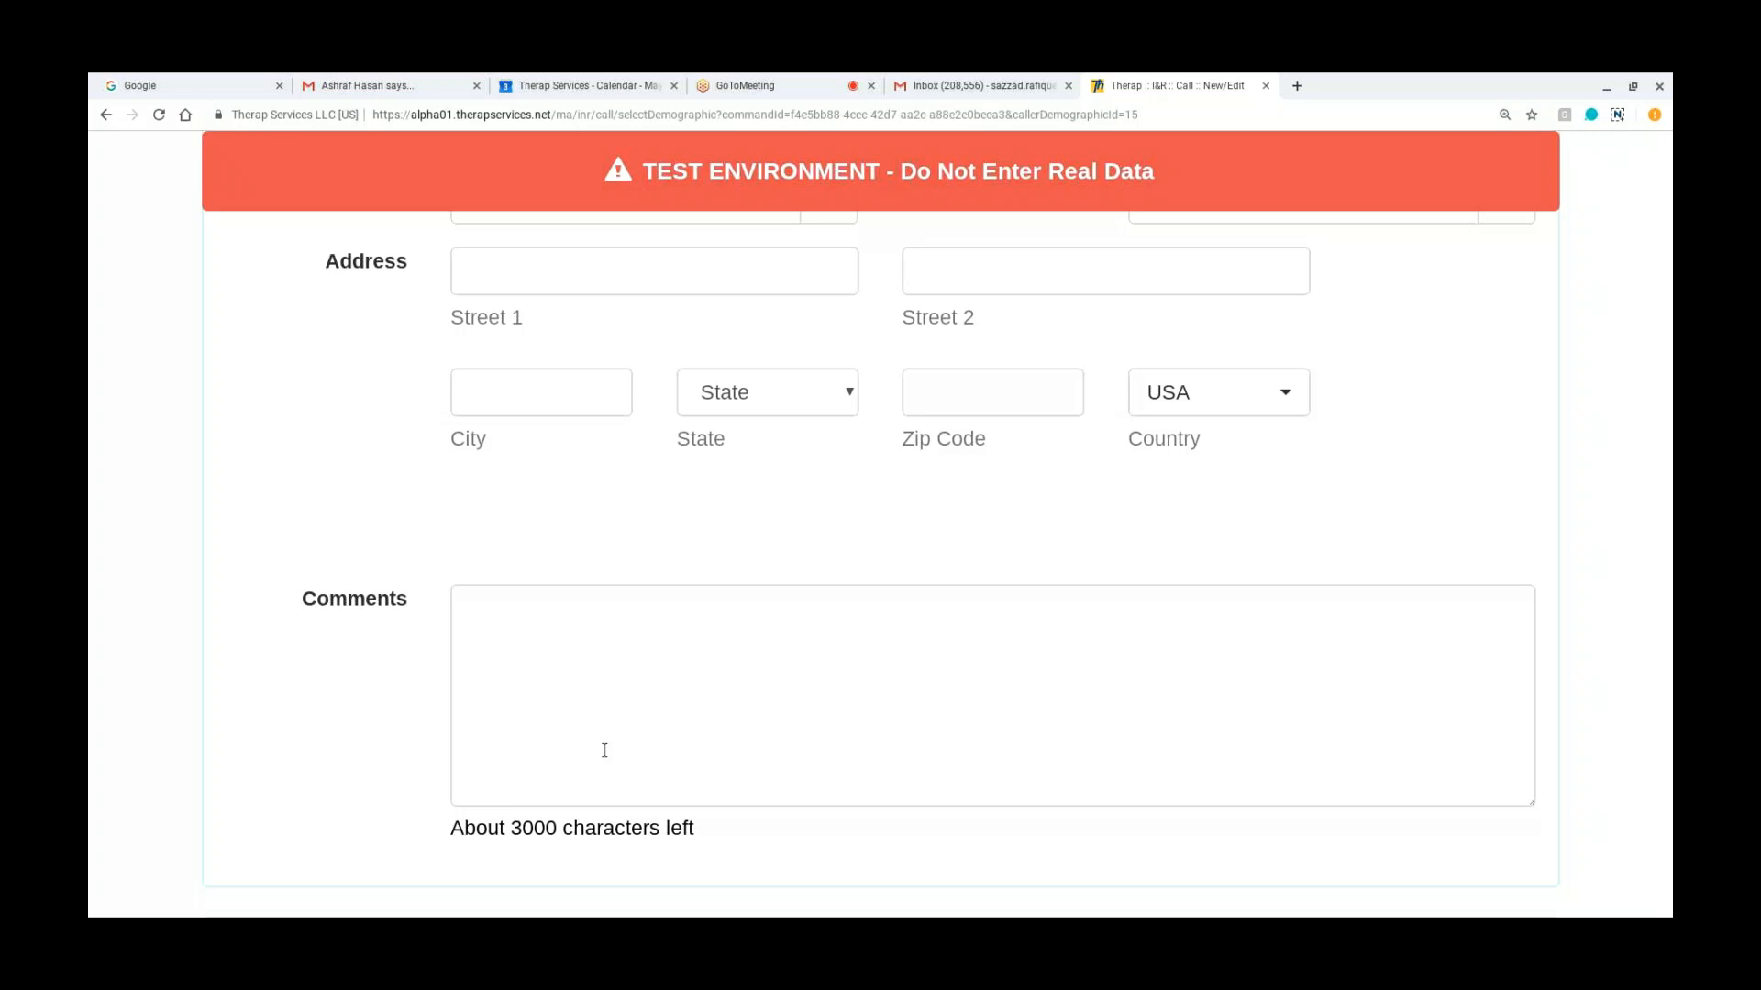
scroll(605, 750, down, 1)
scroll(880, 550, up, 5)
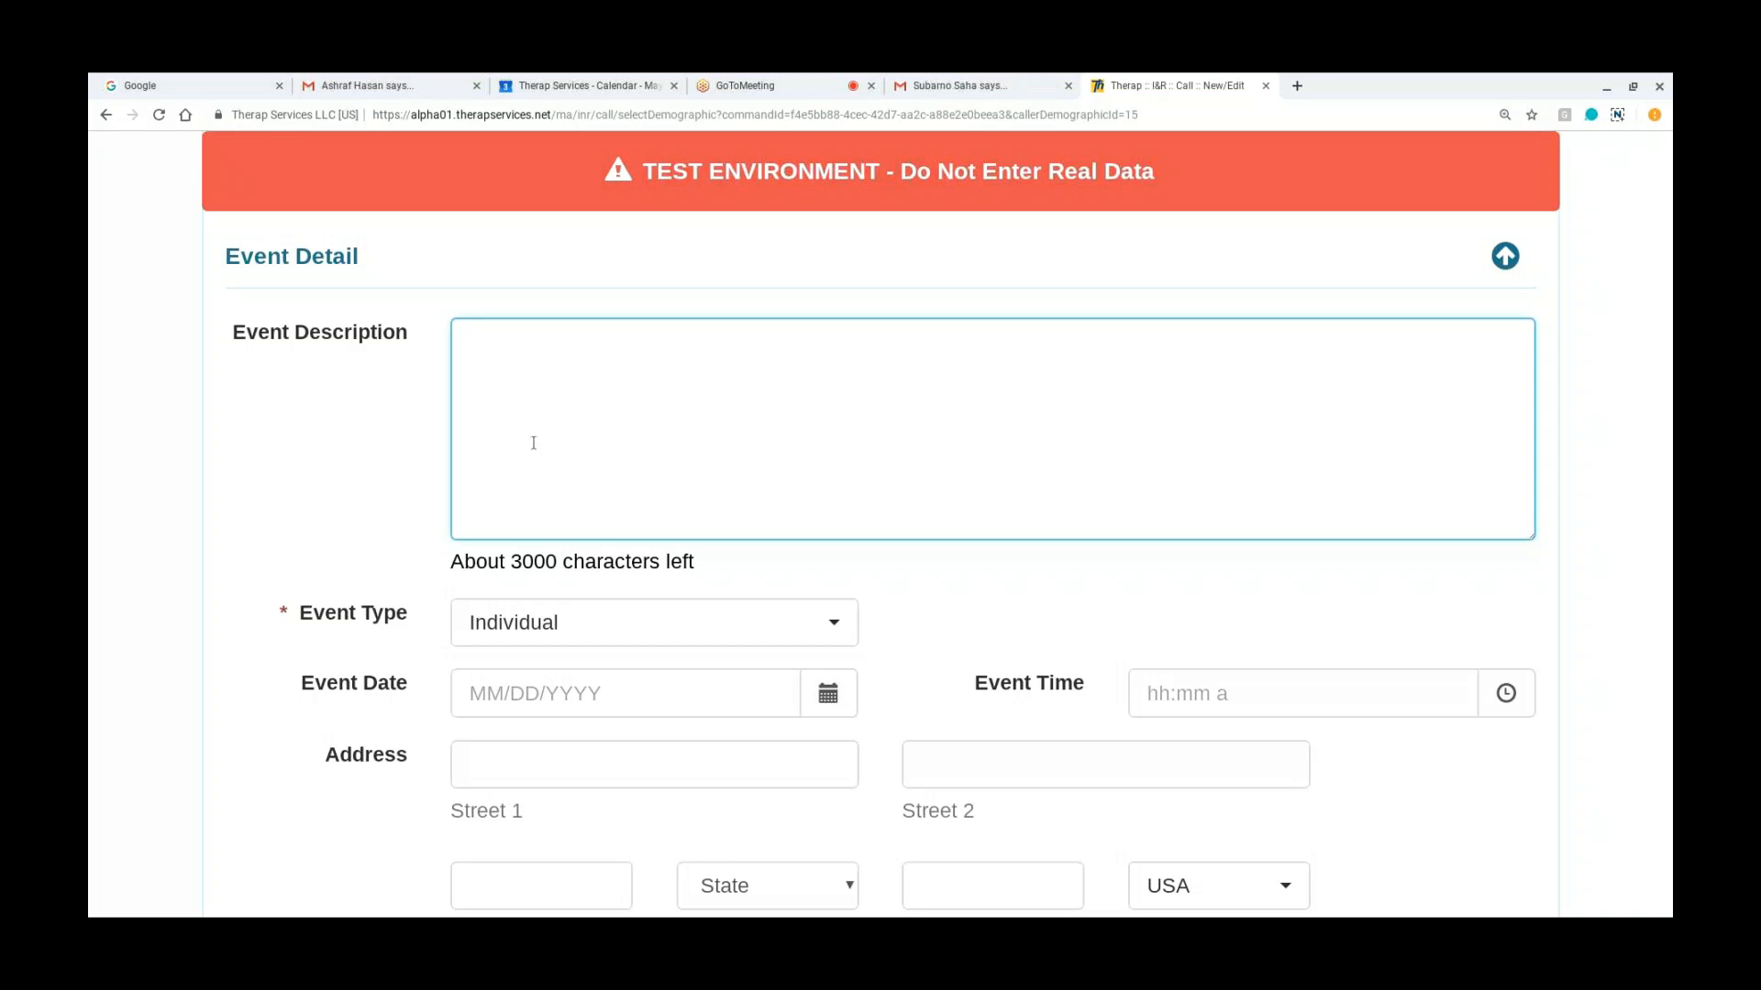
scroll(530, 440, down, 1)
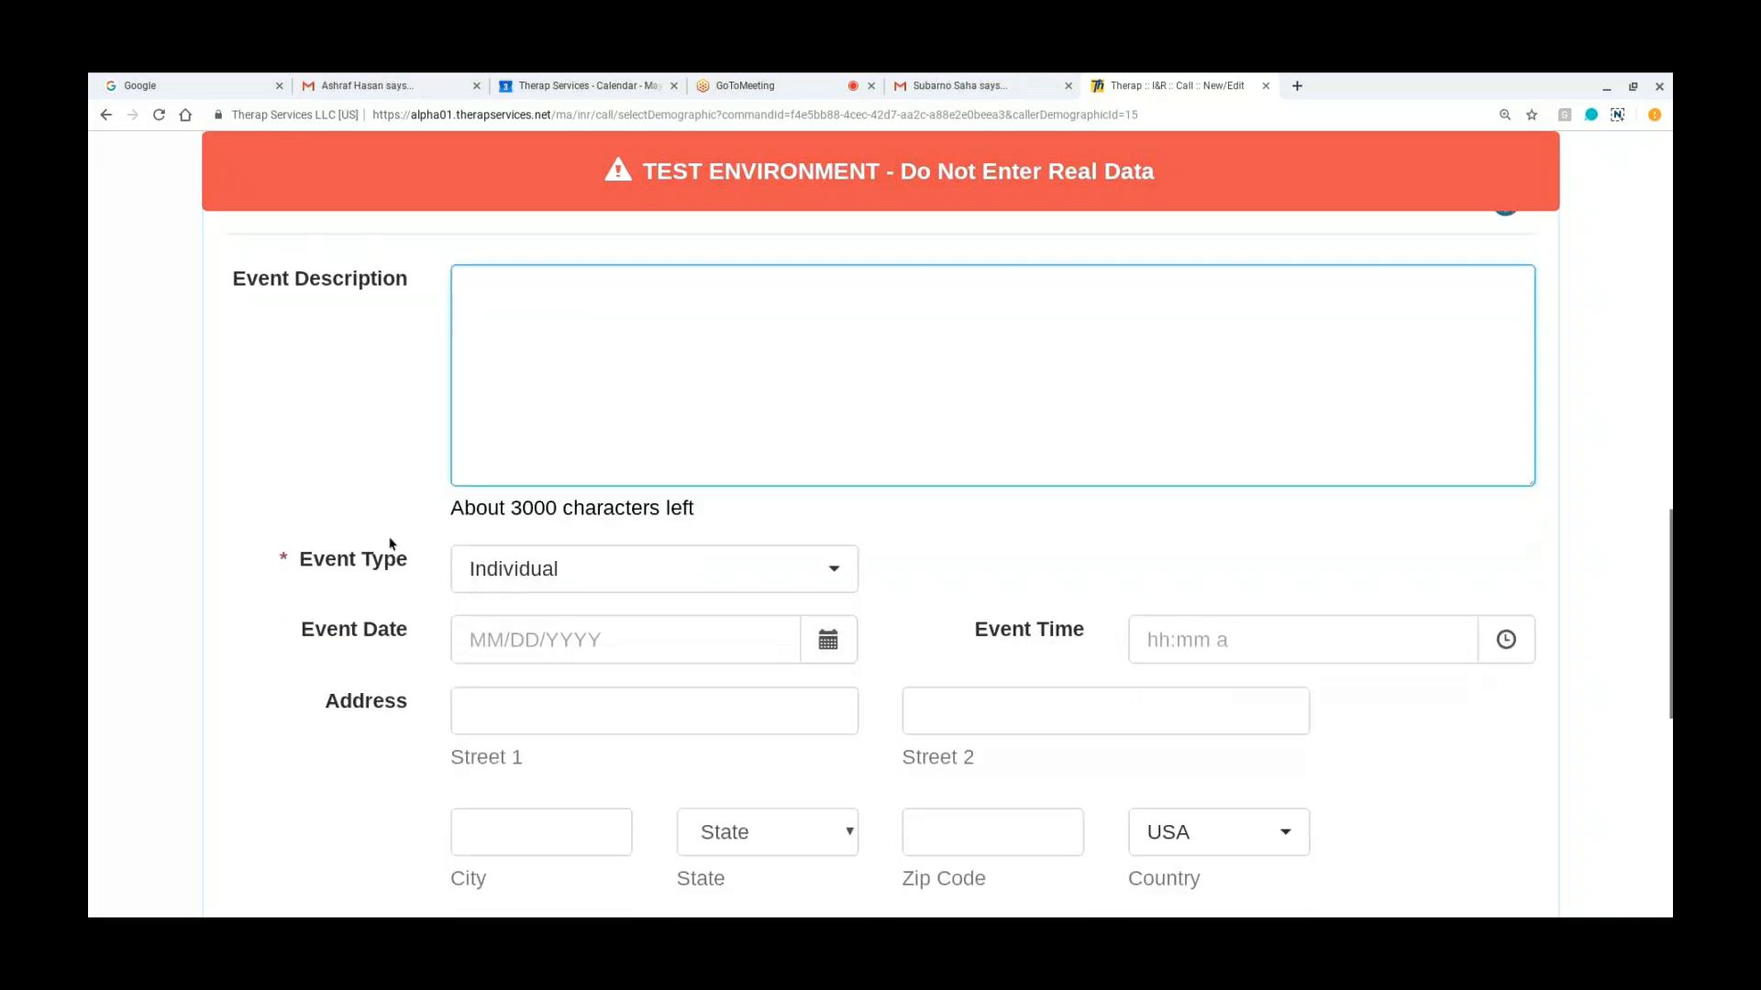
scroll(562, 460, up, 2)
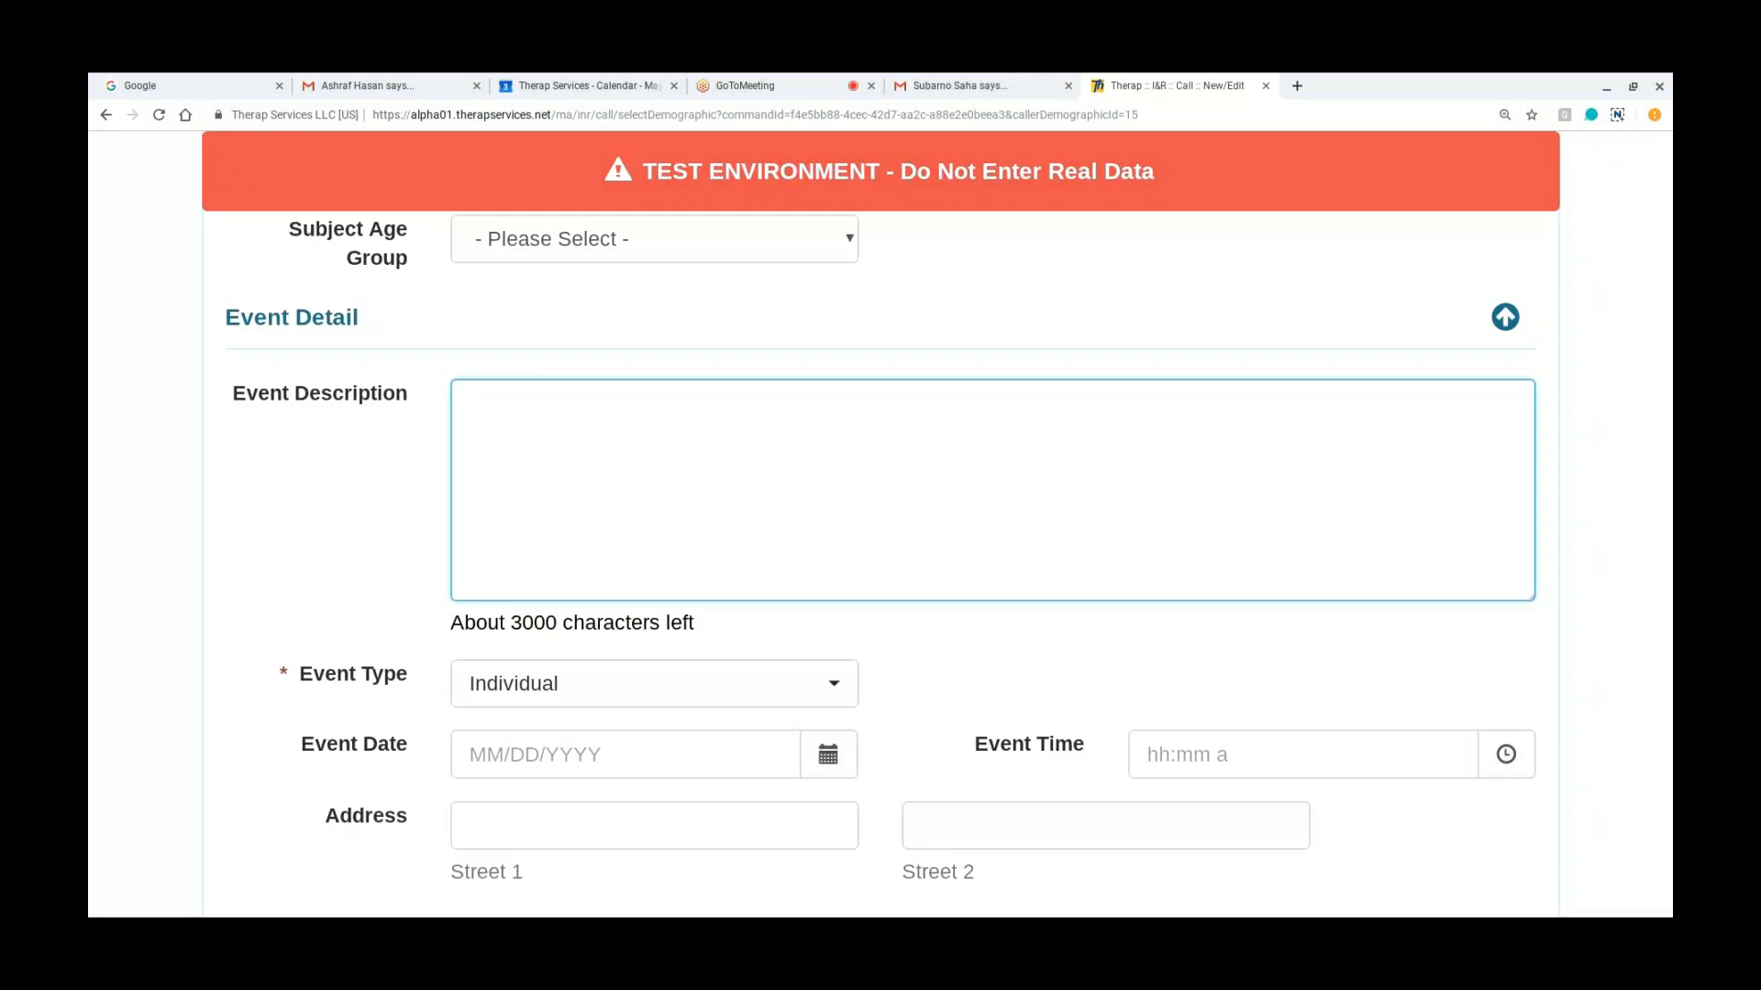
scroll(485, 516, down, 2)
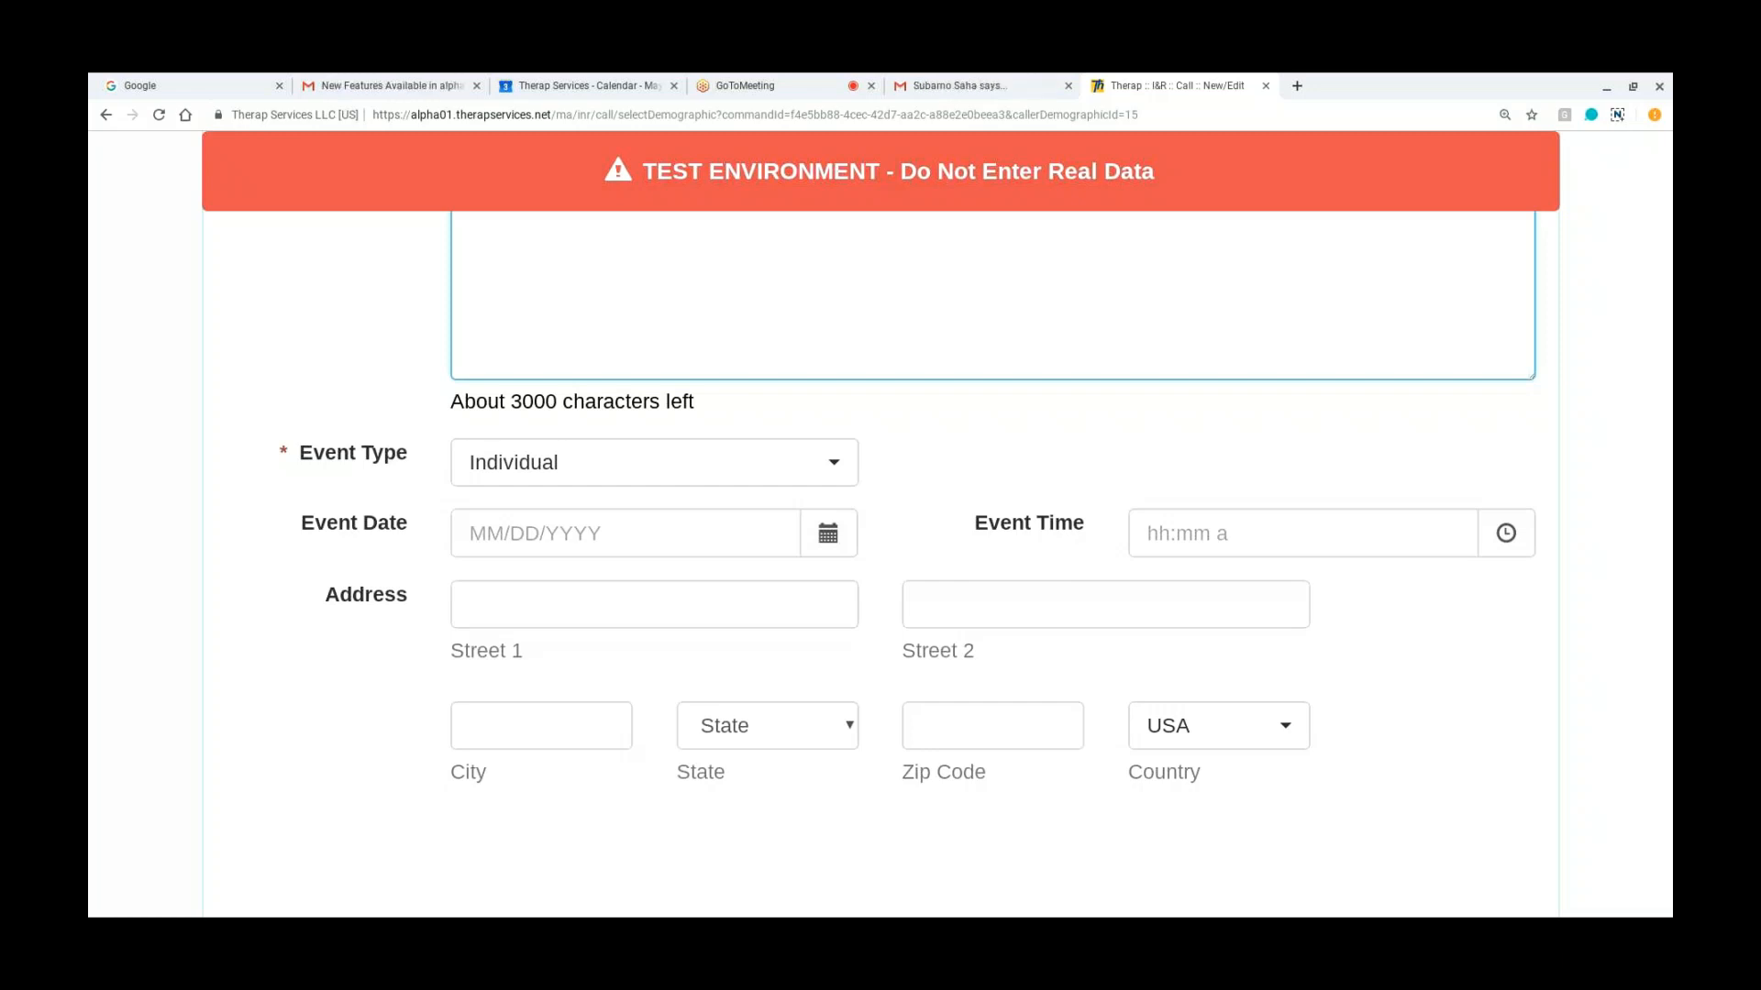
scroll(300, 538, down, 4)
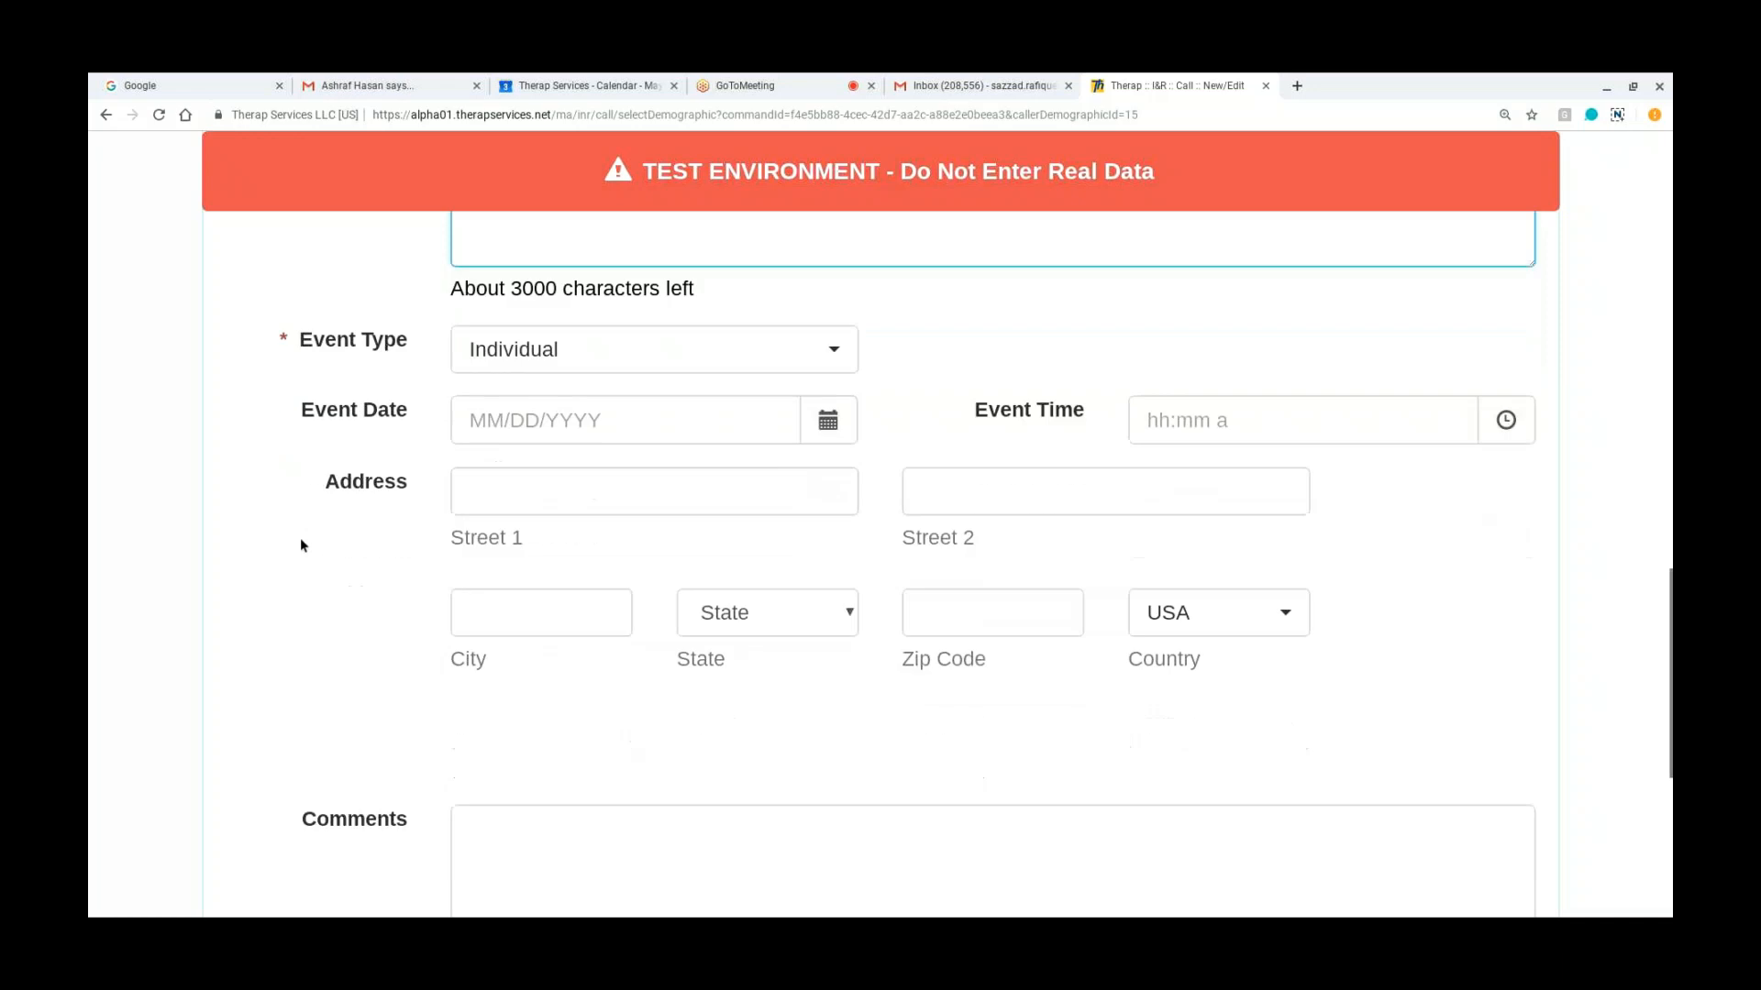
scroll(300, 538, down, 1)
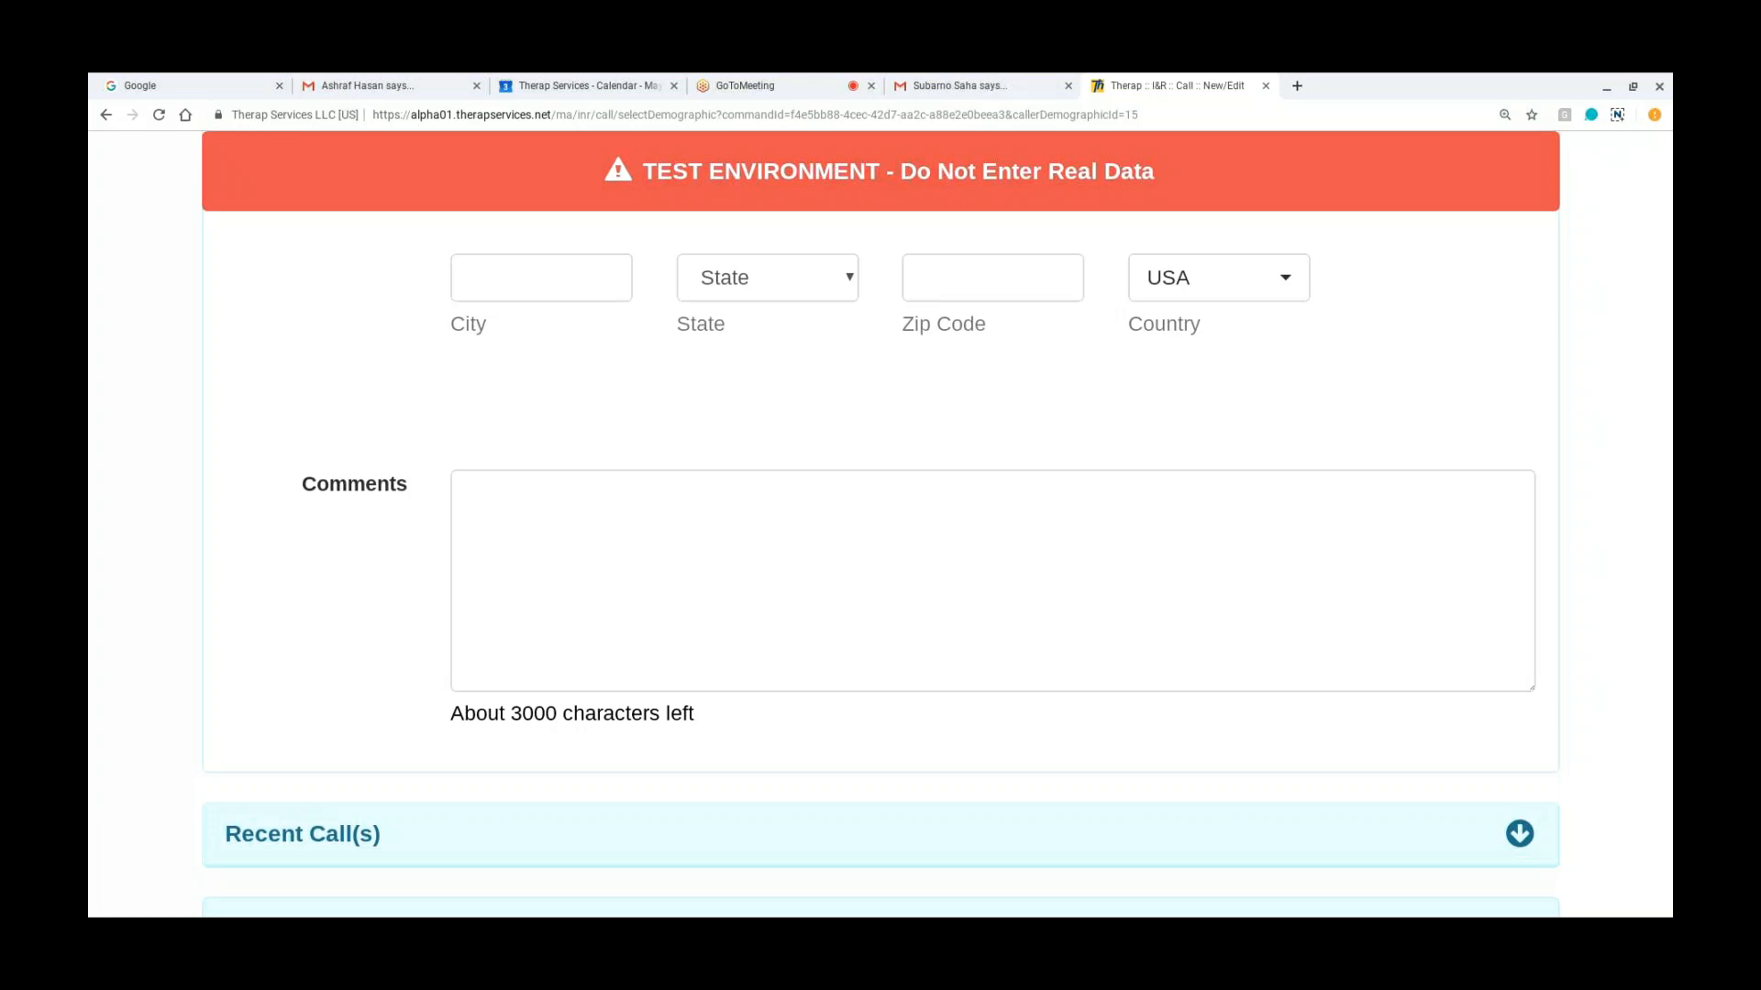
scroll(937, 567, up, 3)
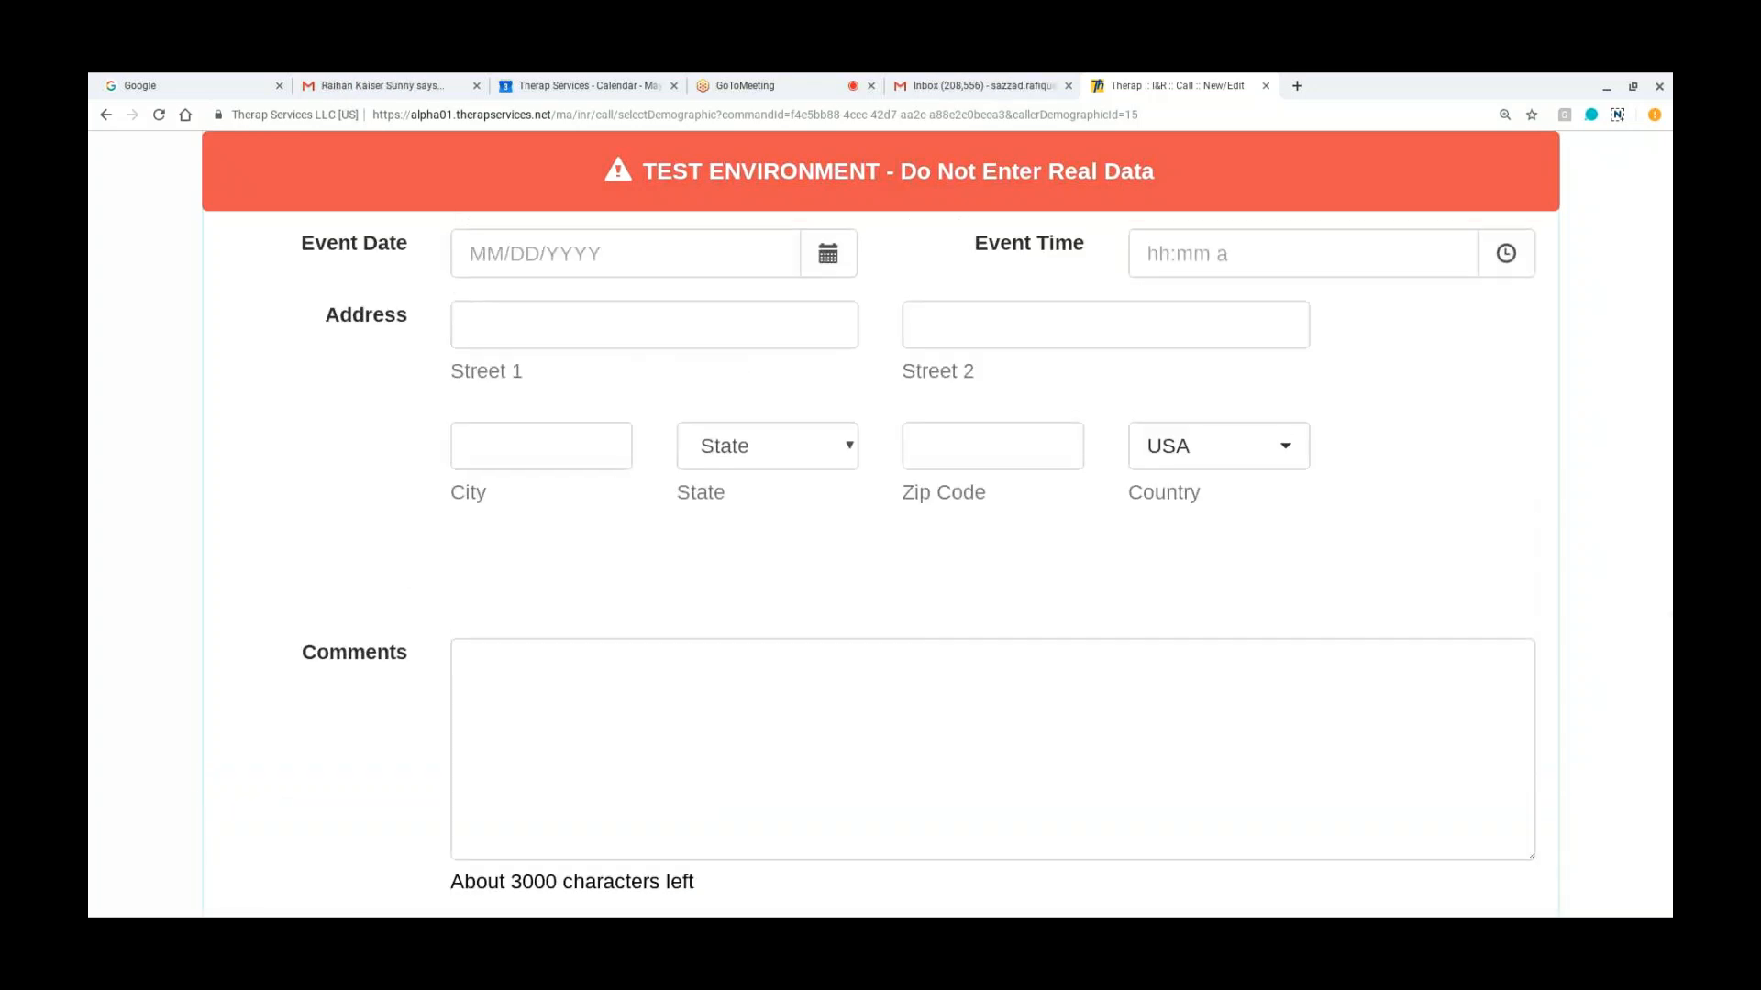
Step: Review the Event Detail fields again at a smaller page zoom, including Event Type, Event Date, Event Time and Address
key(ctrl+minus)
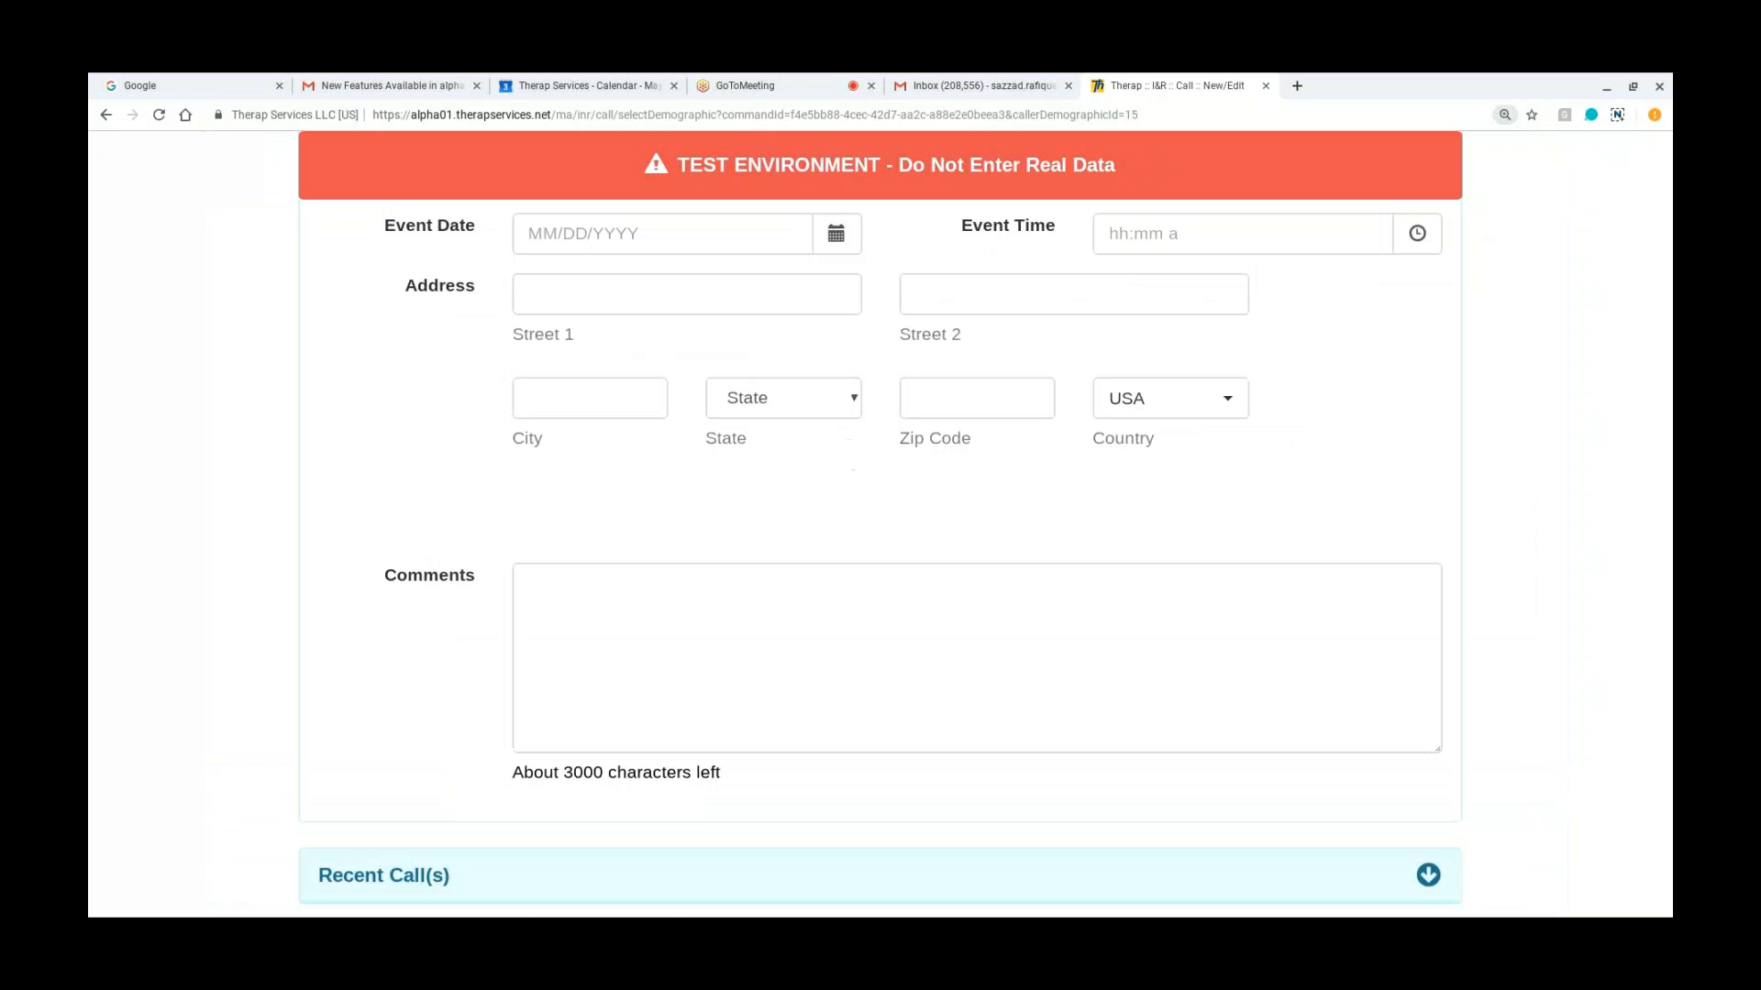
scroll(880, 551, up, 1)
scroll(880, 550, up, 1)
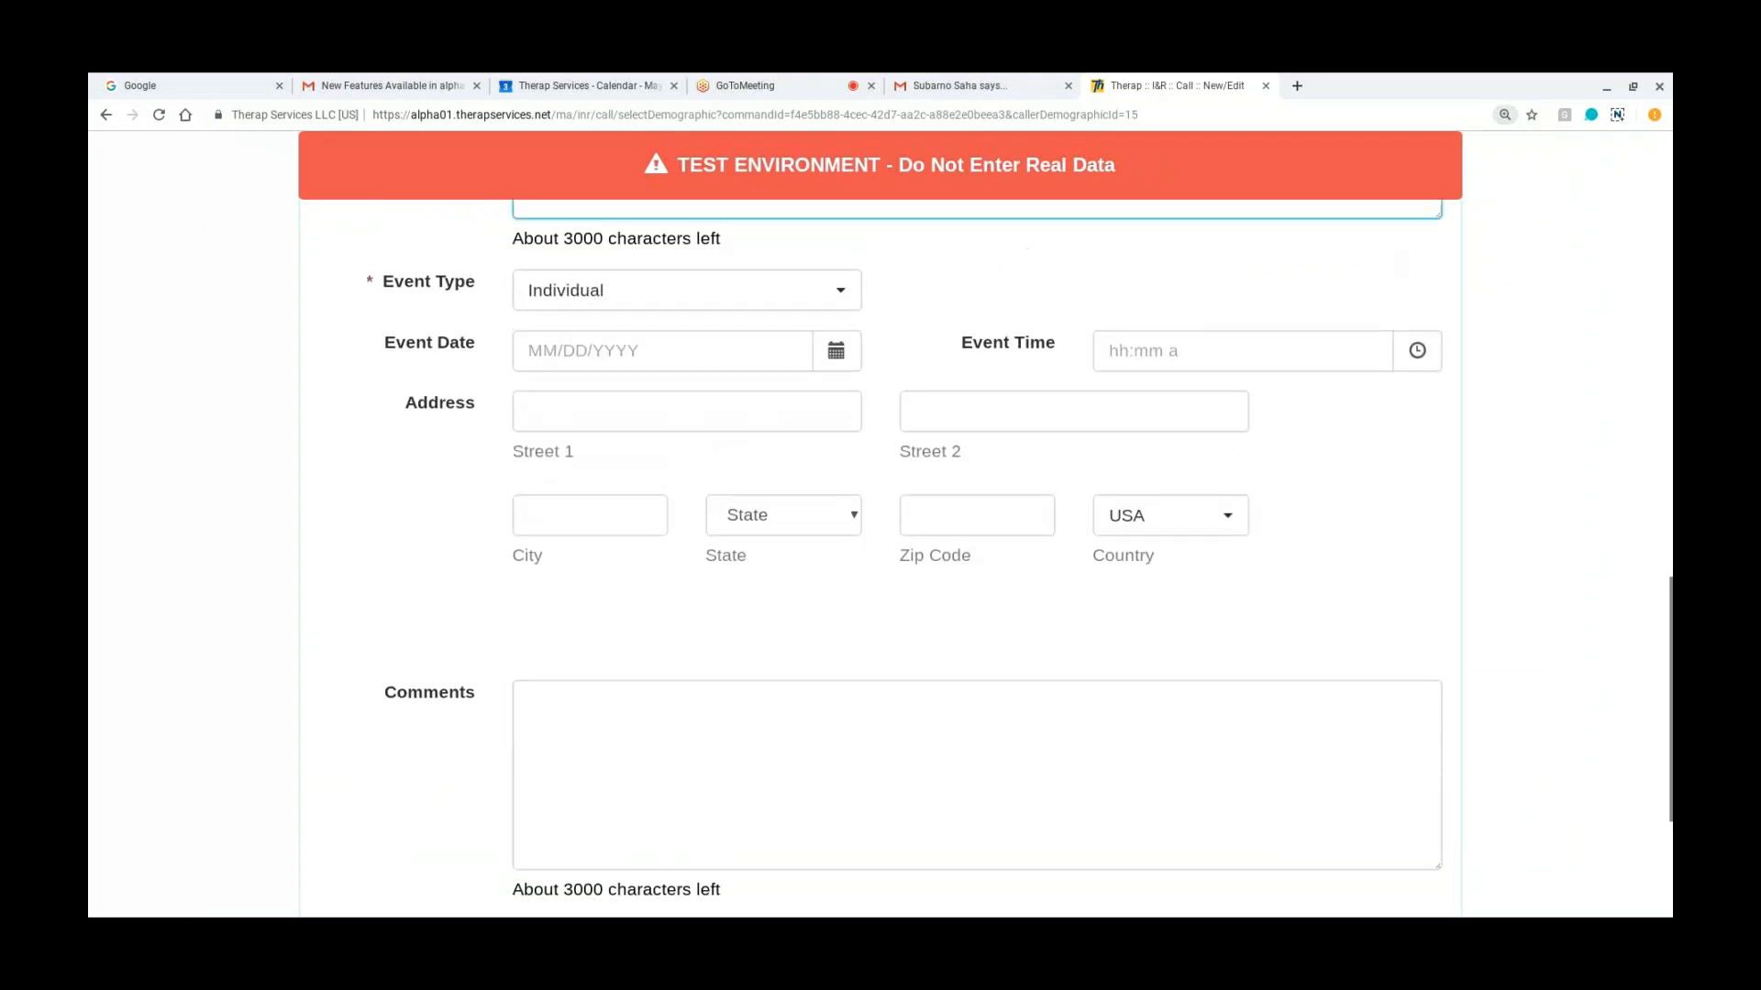
scroll(880, 550, up, 1)
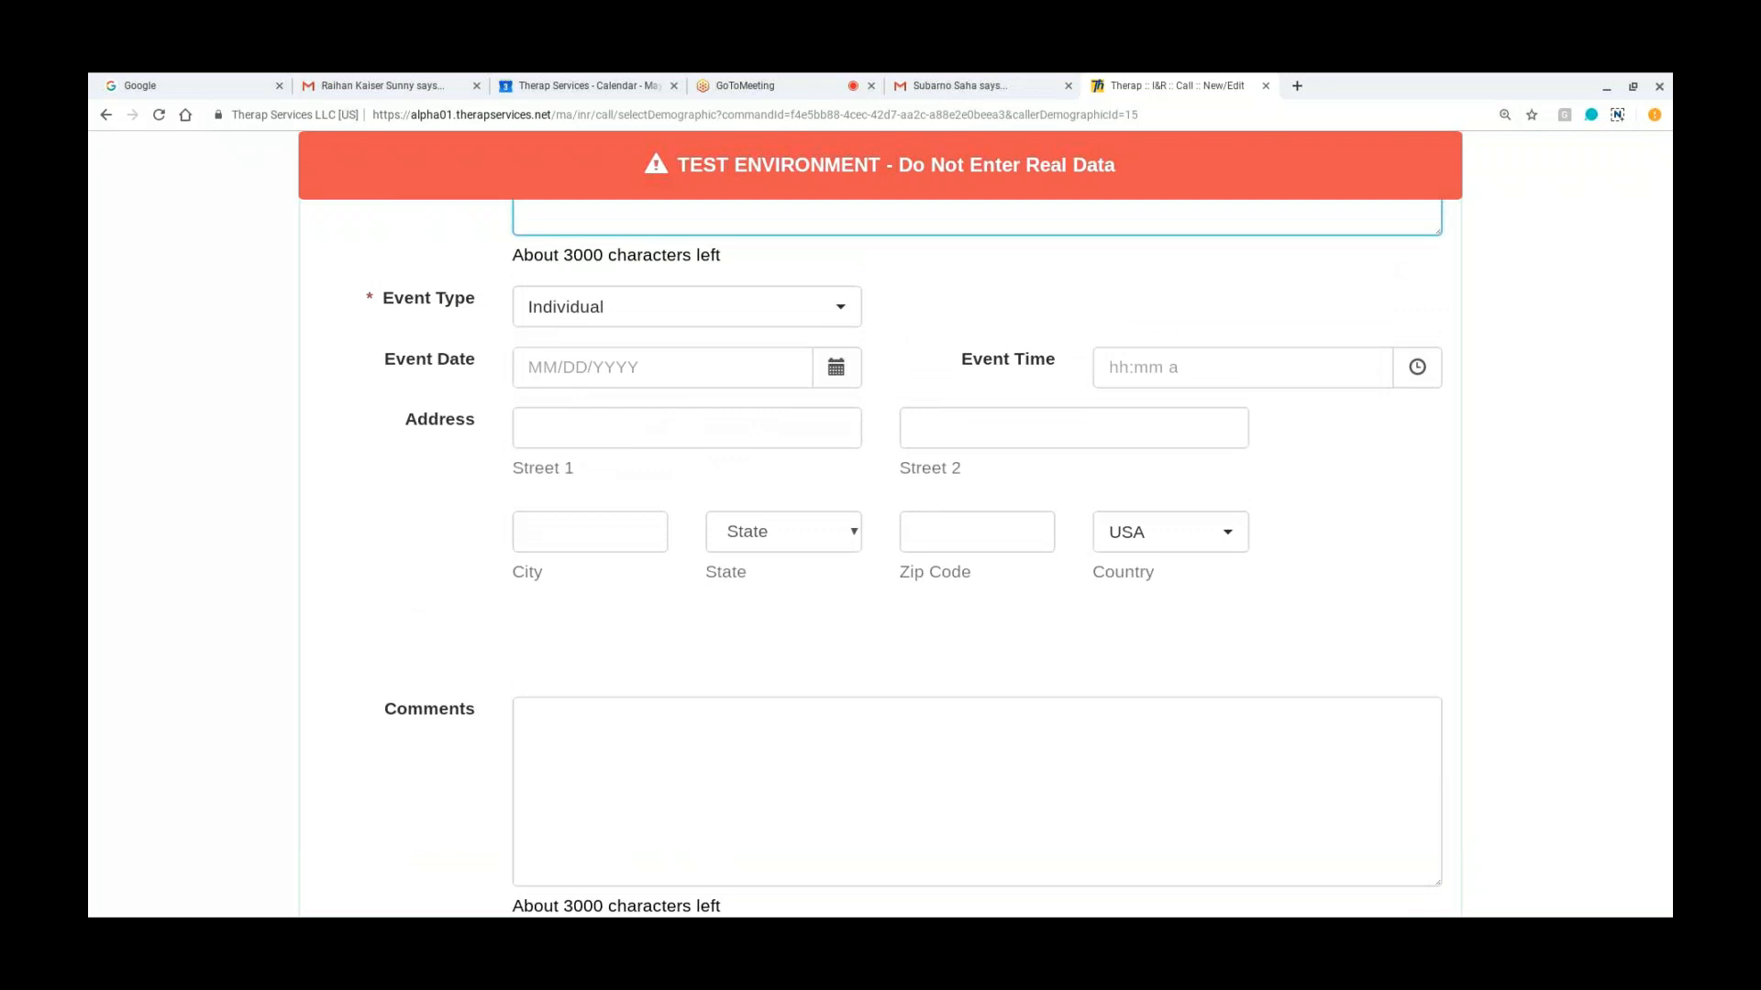
scroll(880, 495, up, 3)
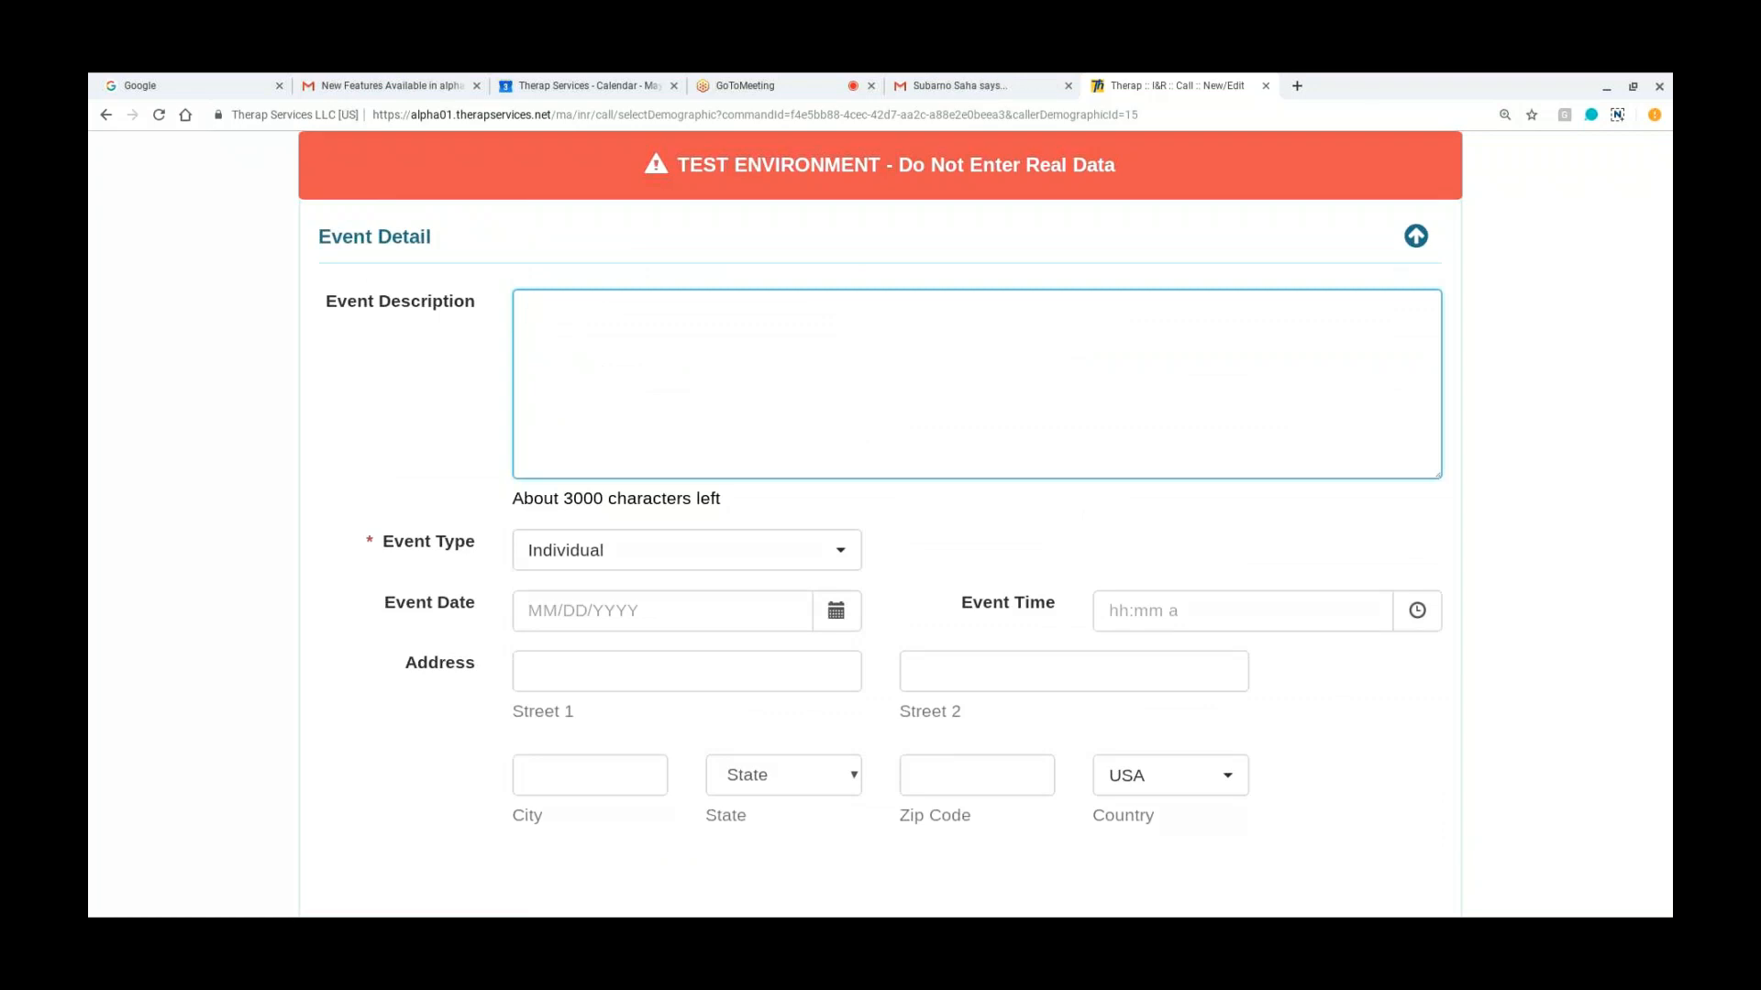
scroll(880, 550, up, 2)
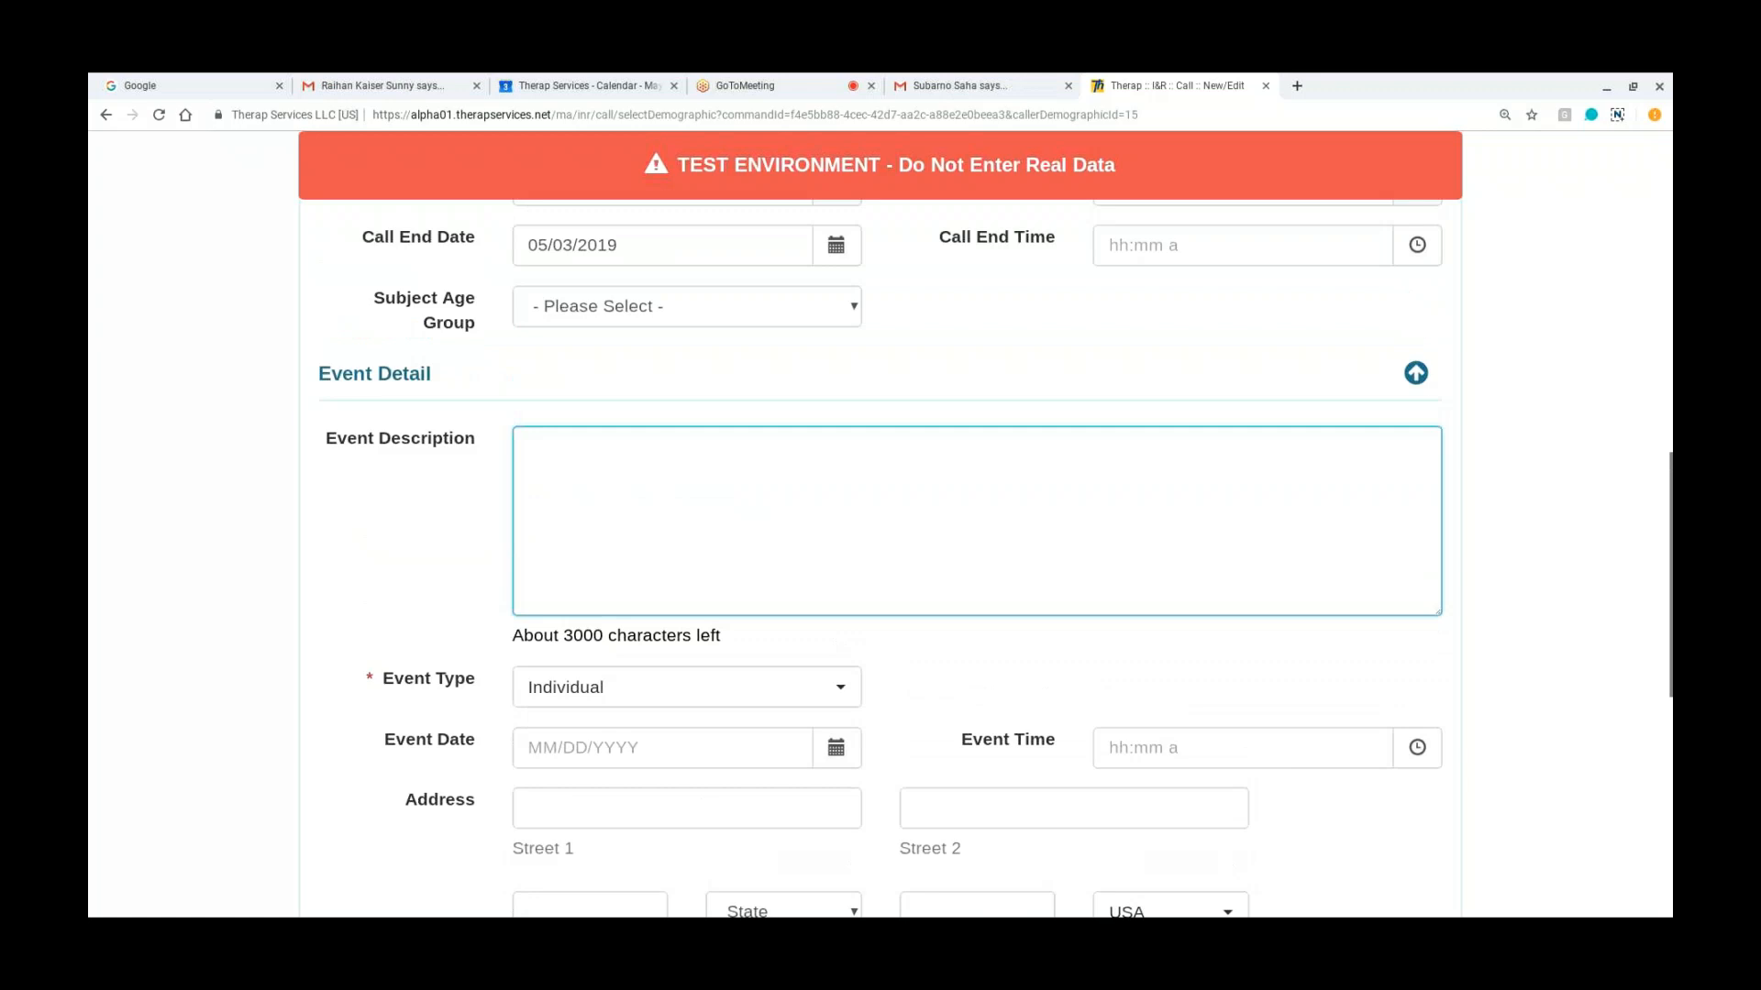
scroll(880, 564, down, 1)
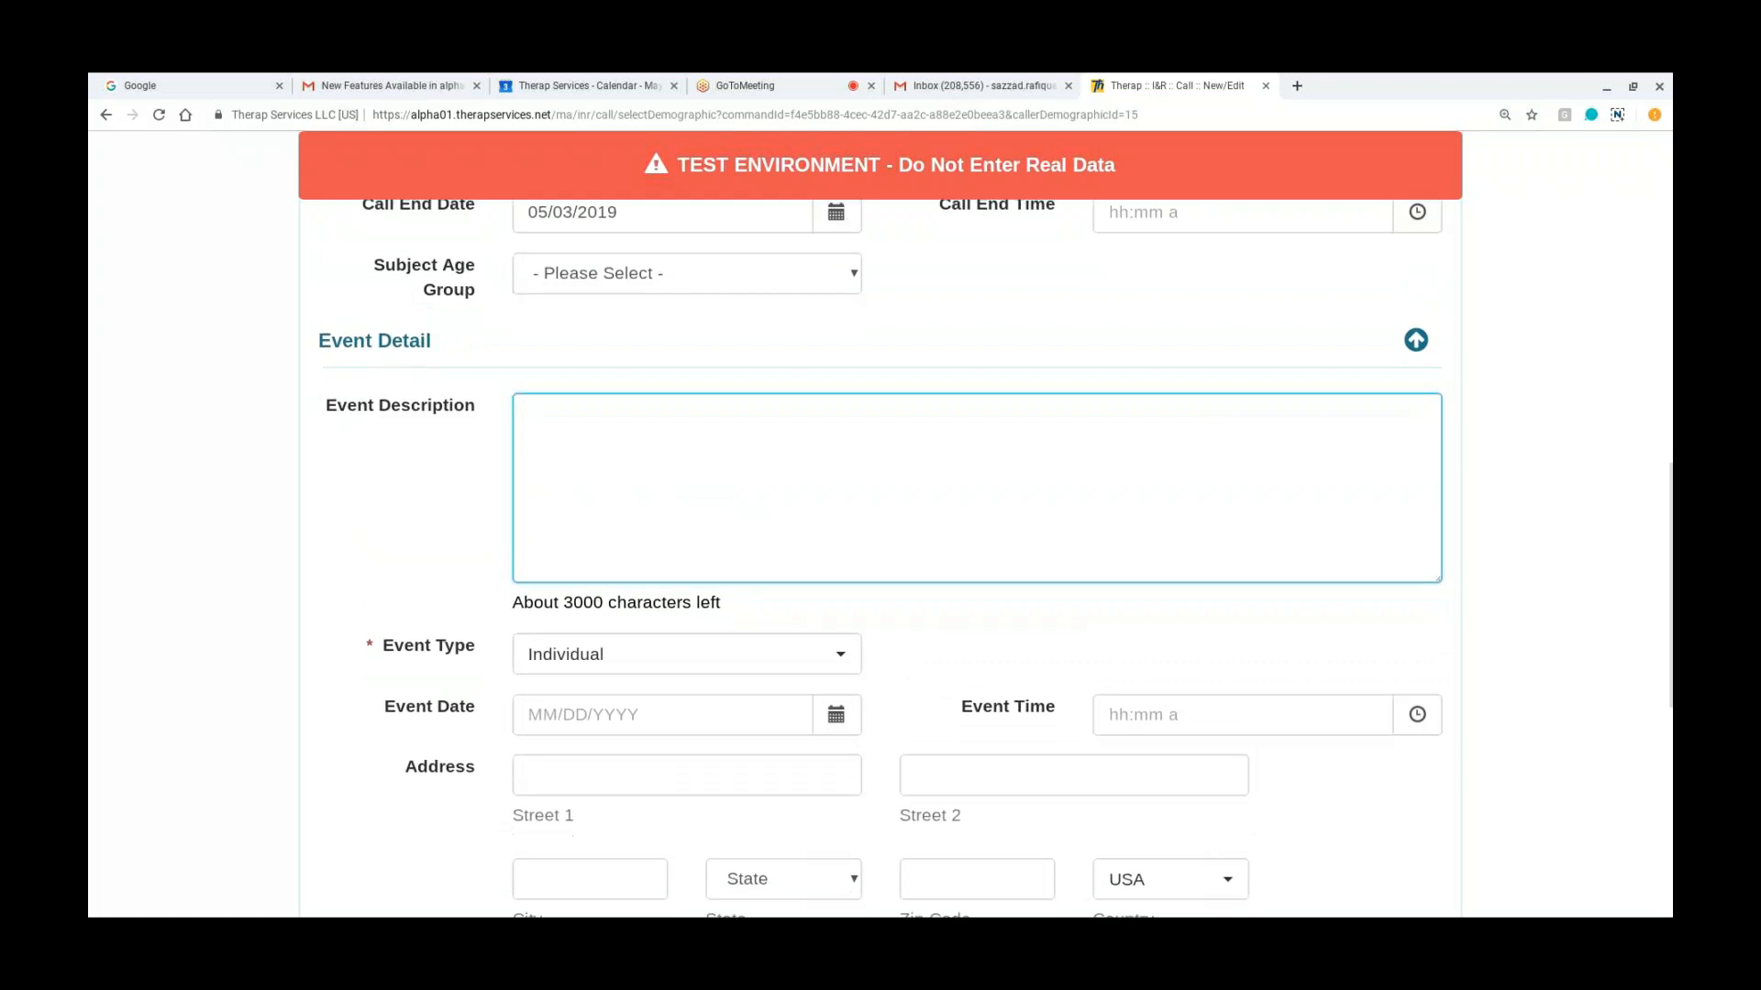
scroll(880, 551, down, 1)
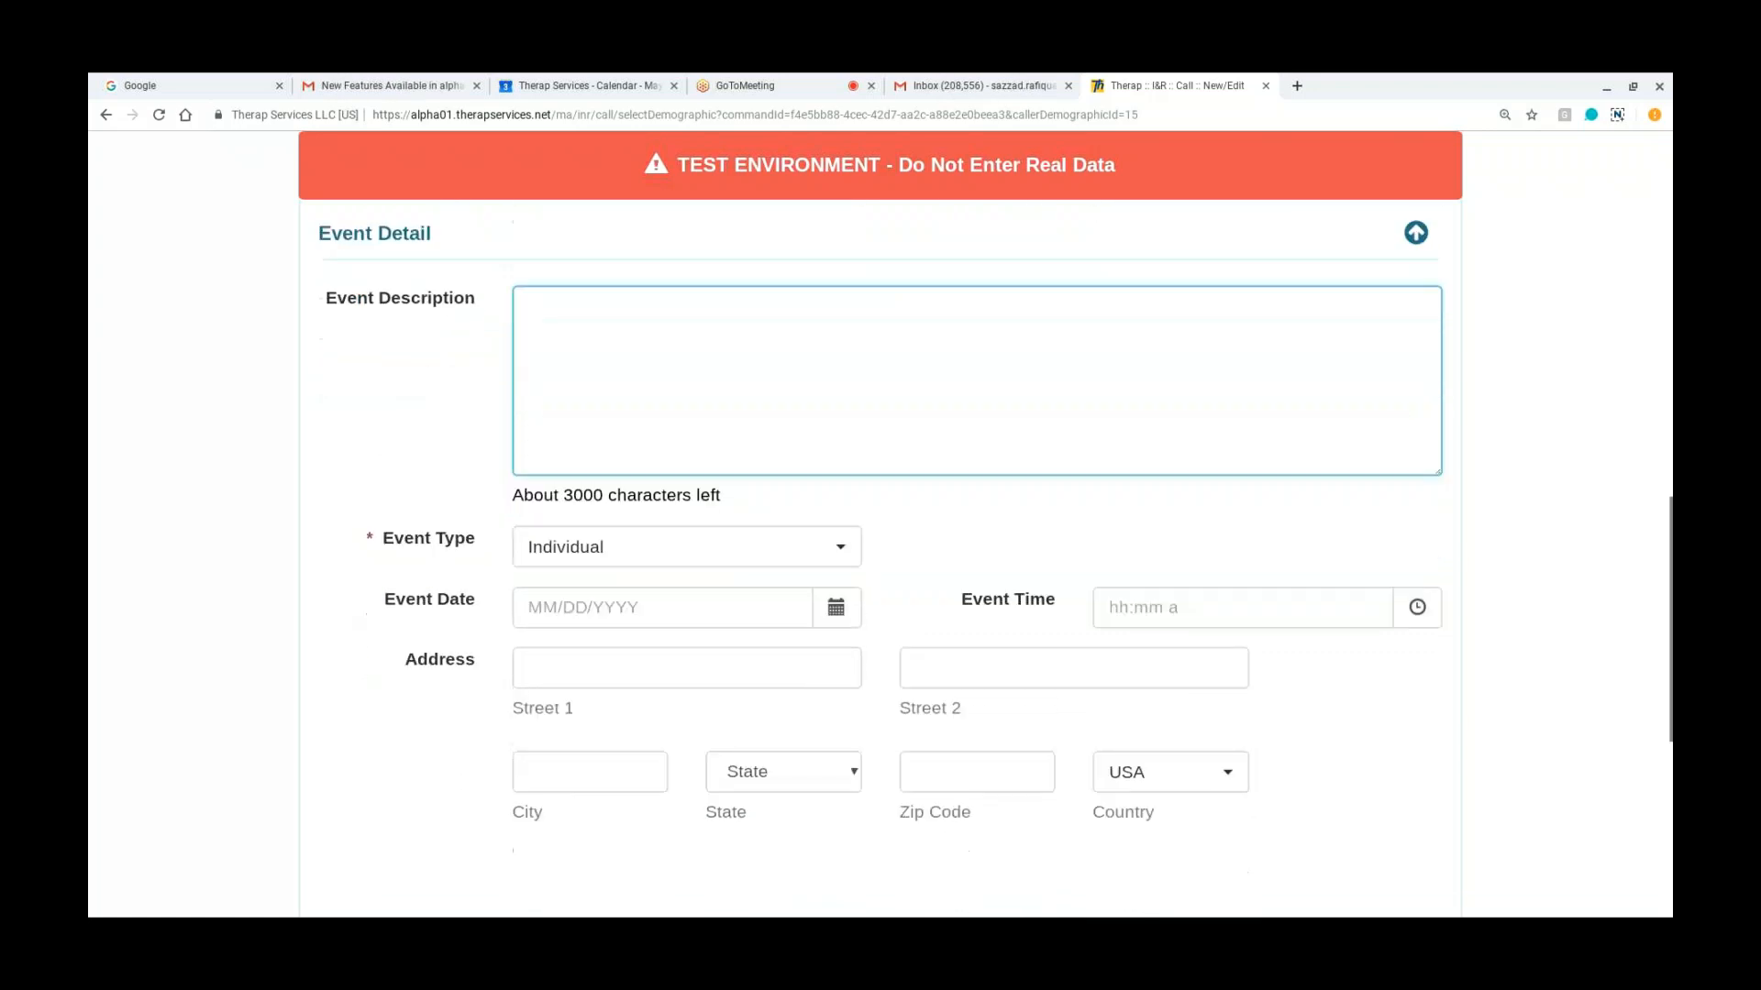
scroll(880, 550, down, 2)
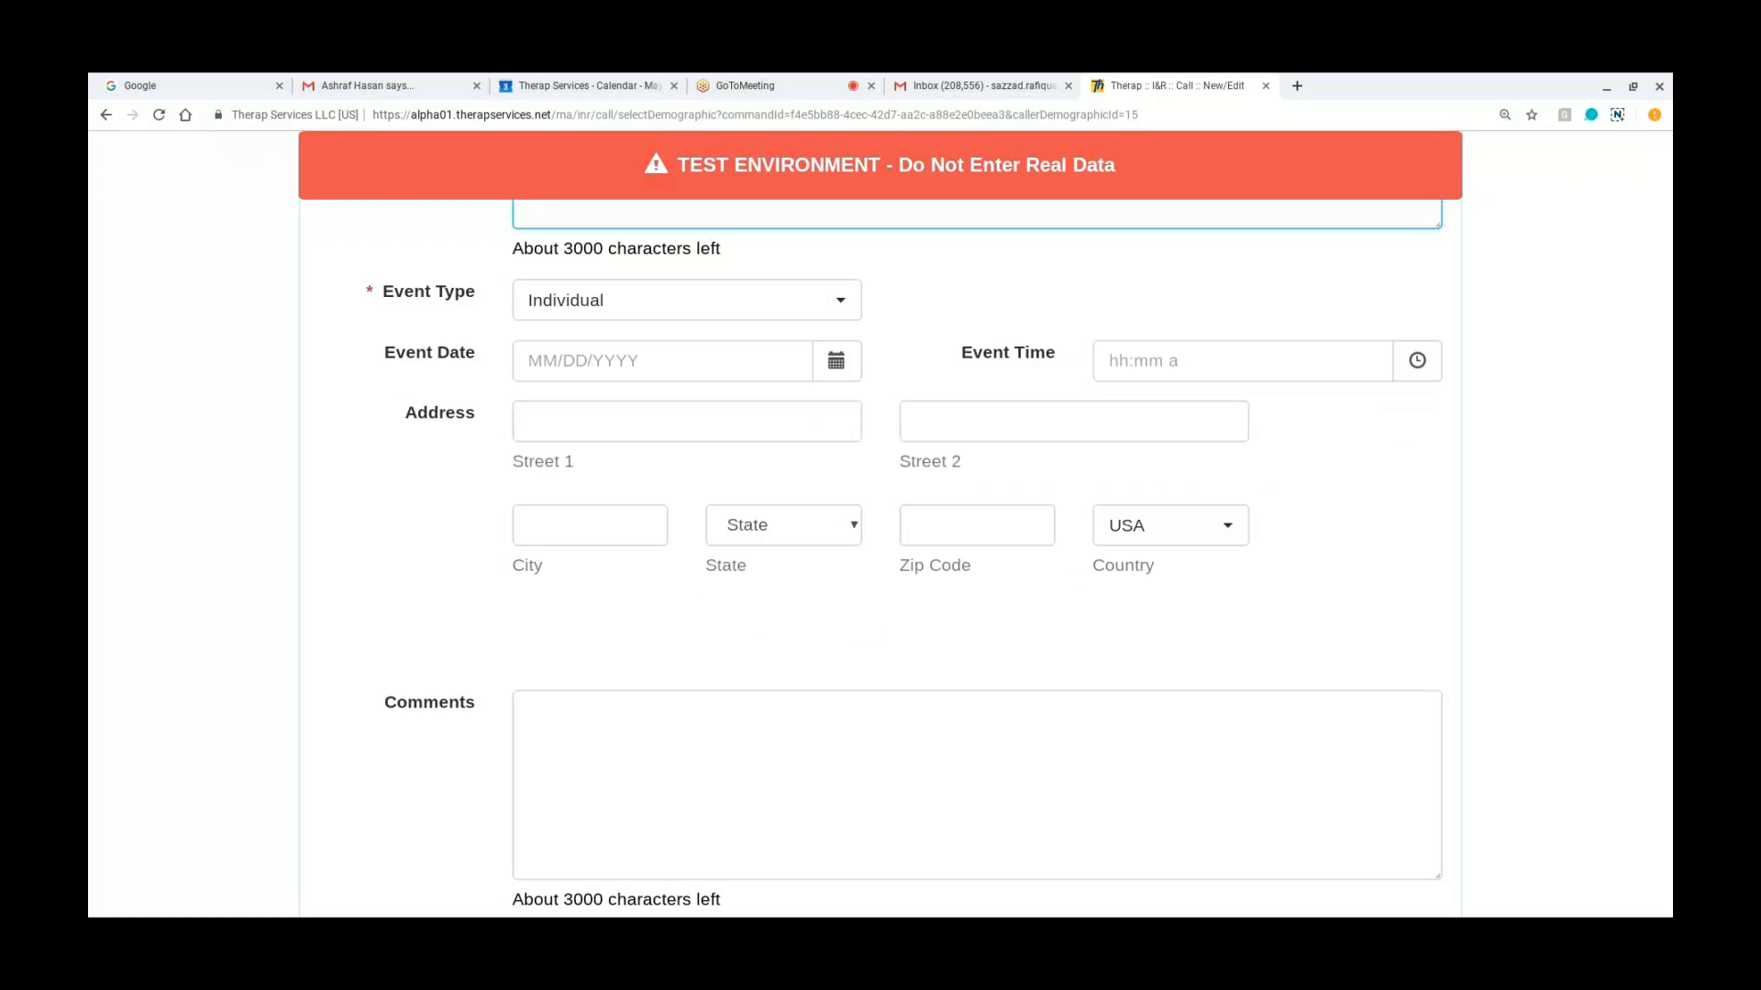
scroll(880, 550, up, 3)
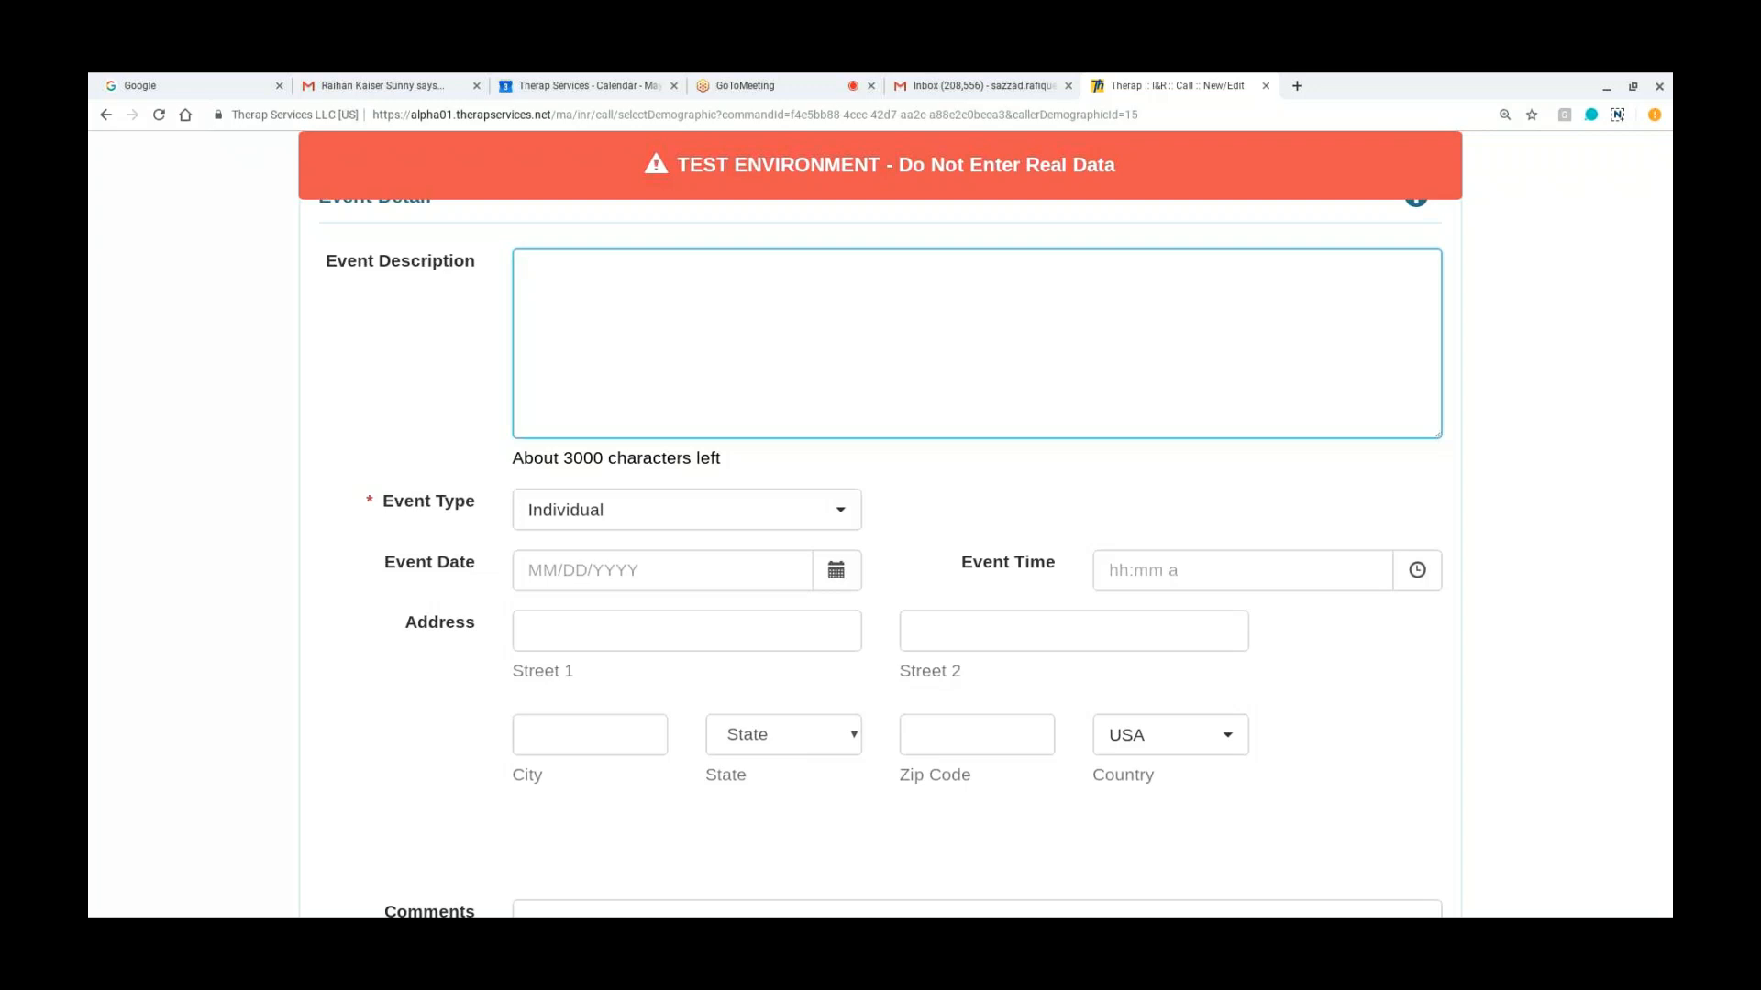
Step: Enter "Calling about service info" in the Event Detail Comments and save the call record
scroll(880, 551, down, 4)
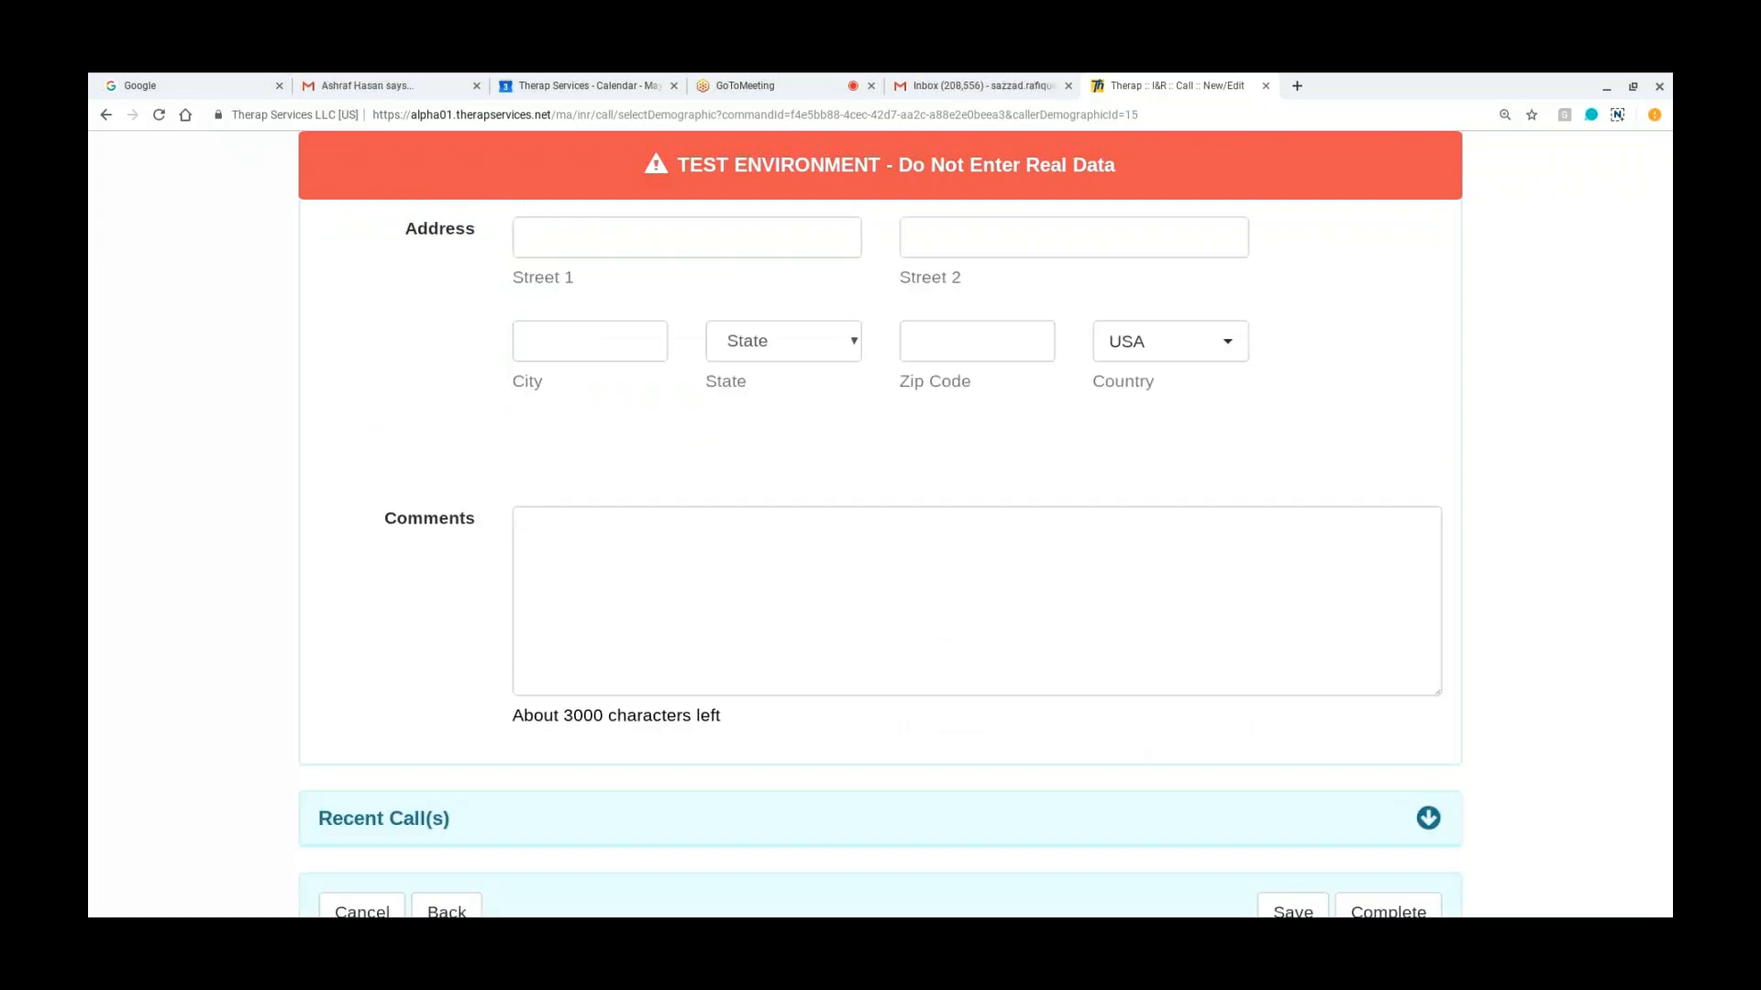
click(548, 529)
text(Ca)
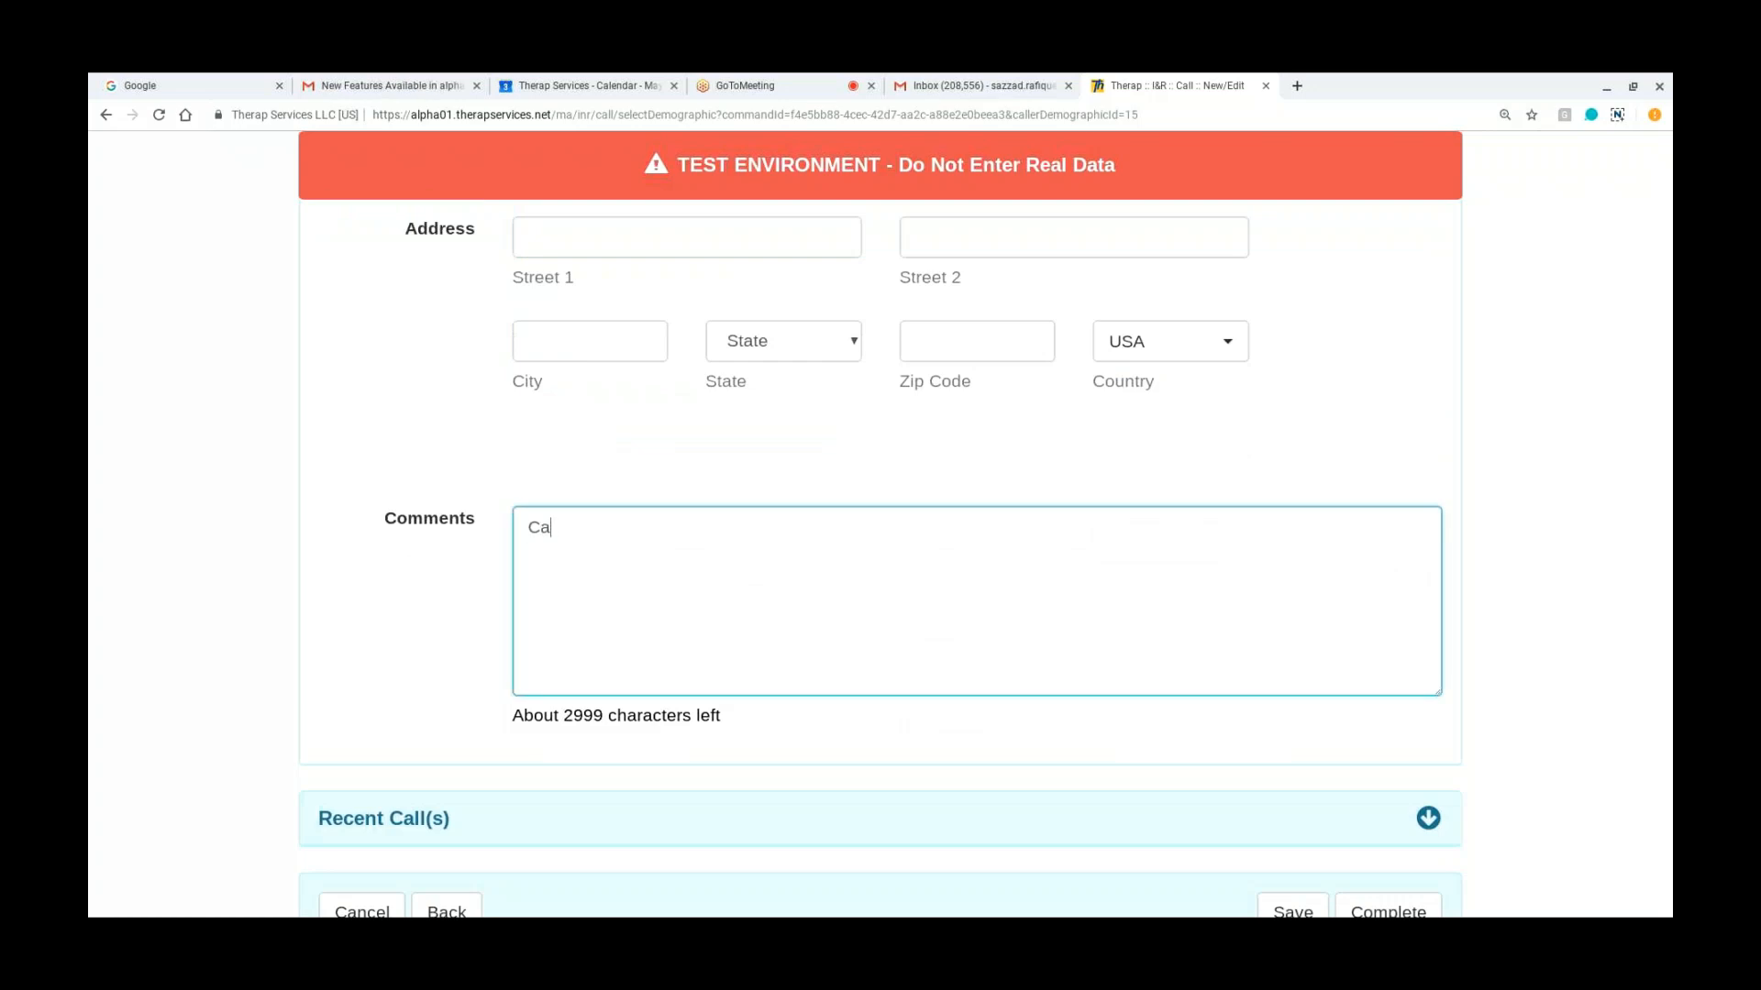
text(lling)
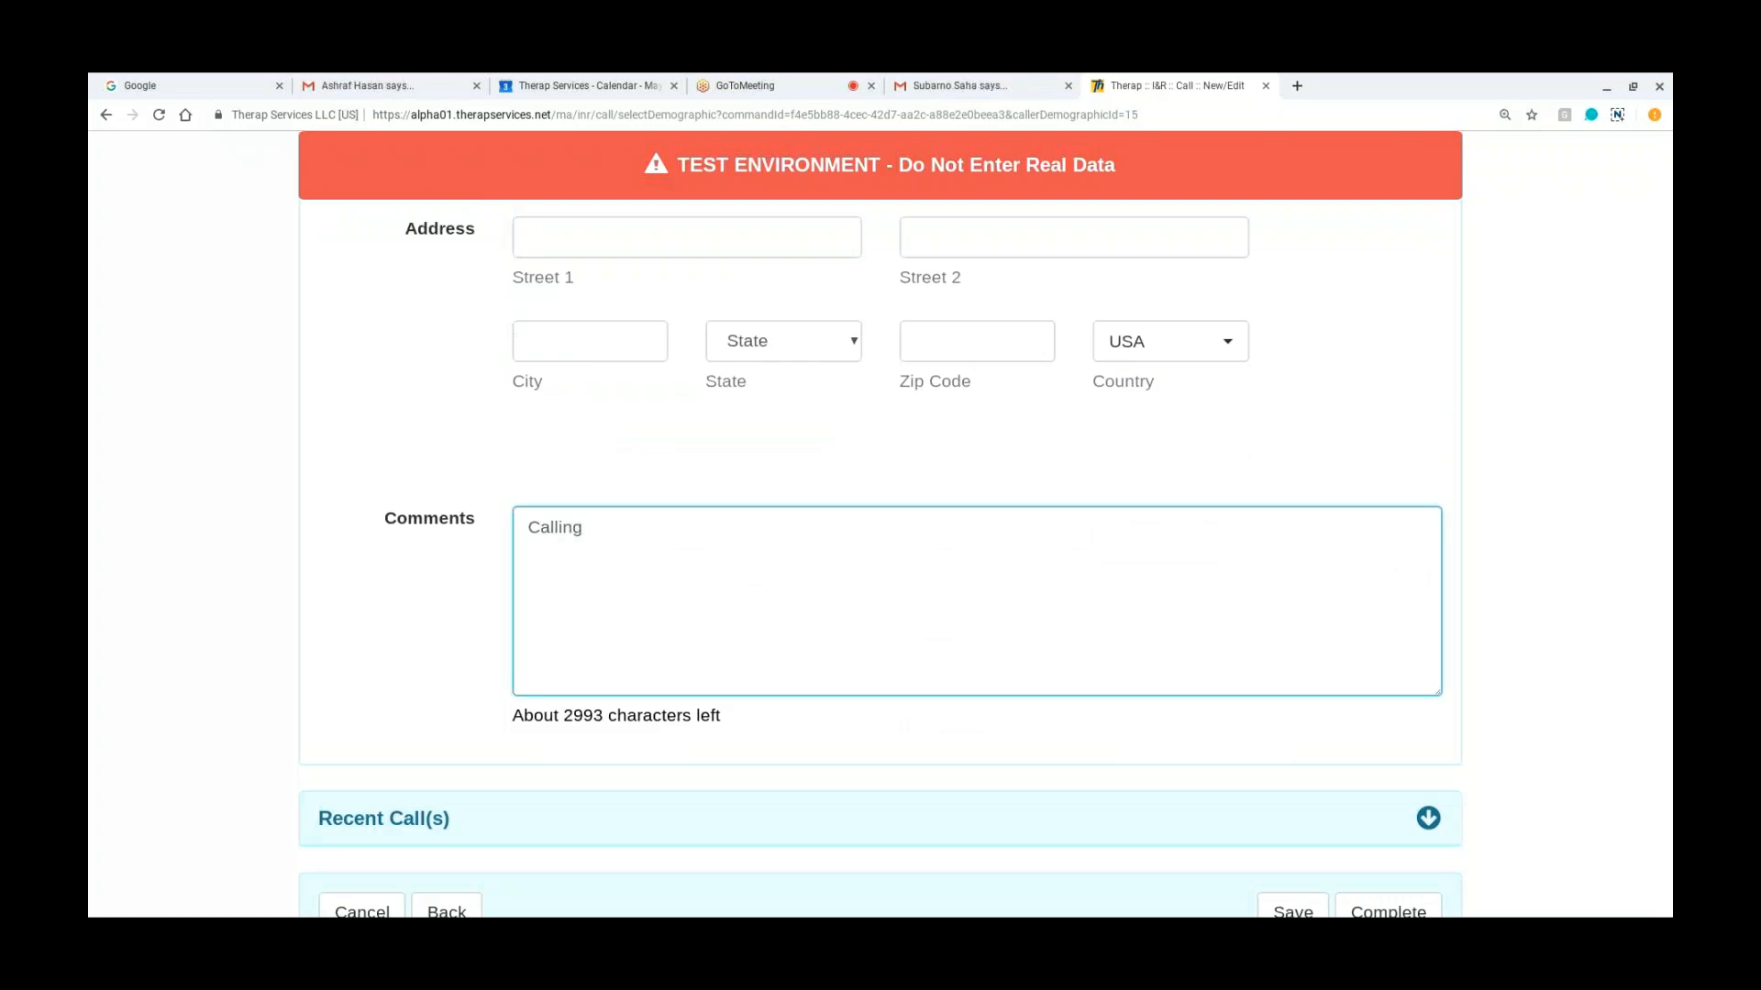
text( about service info)
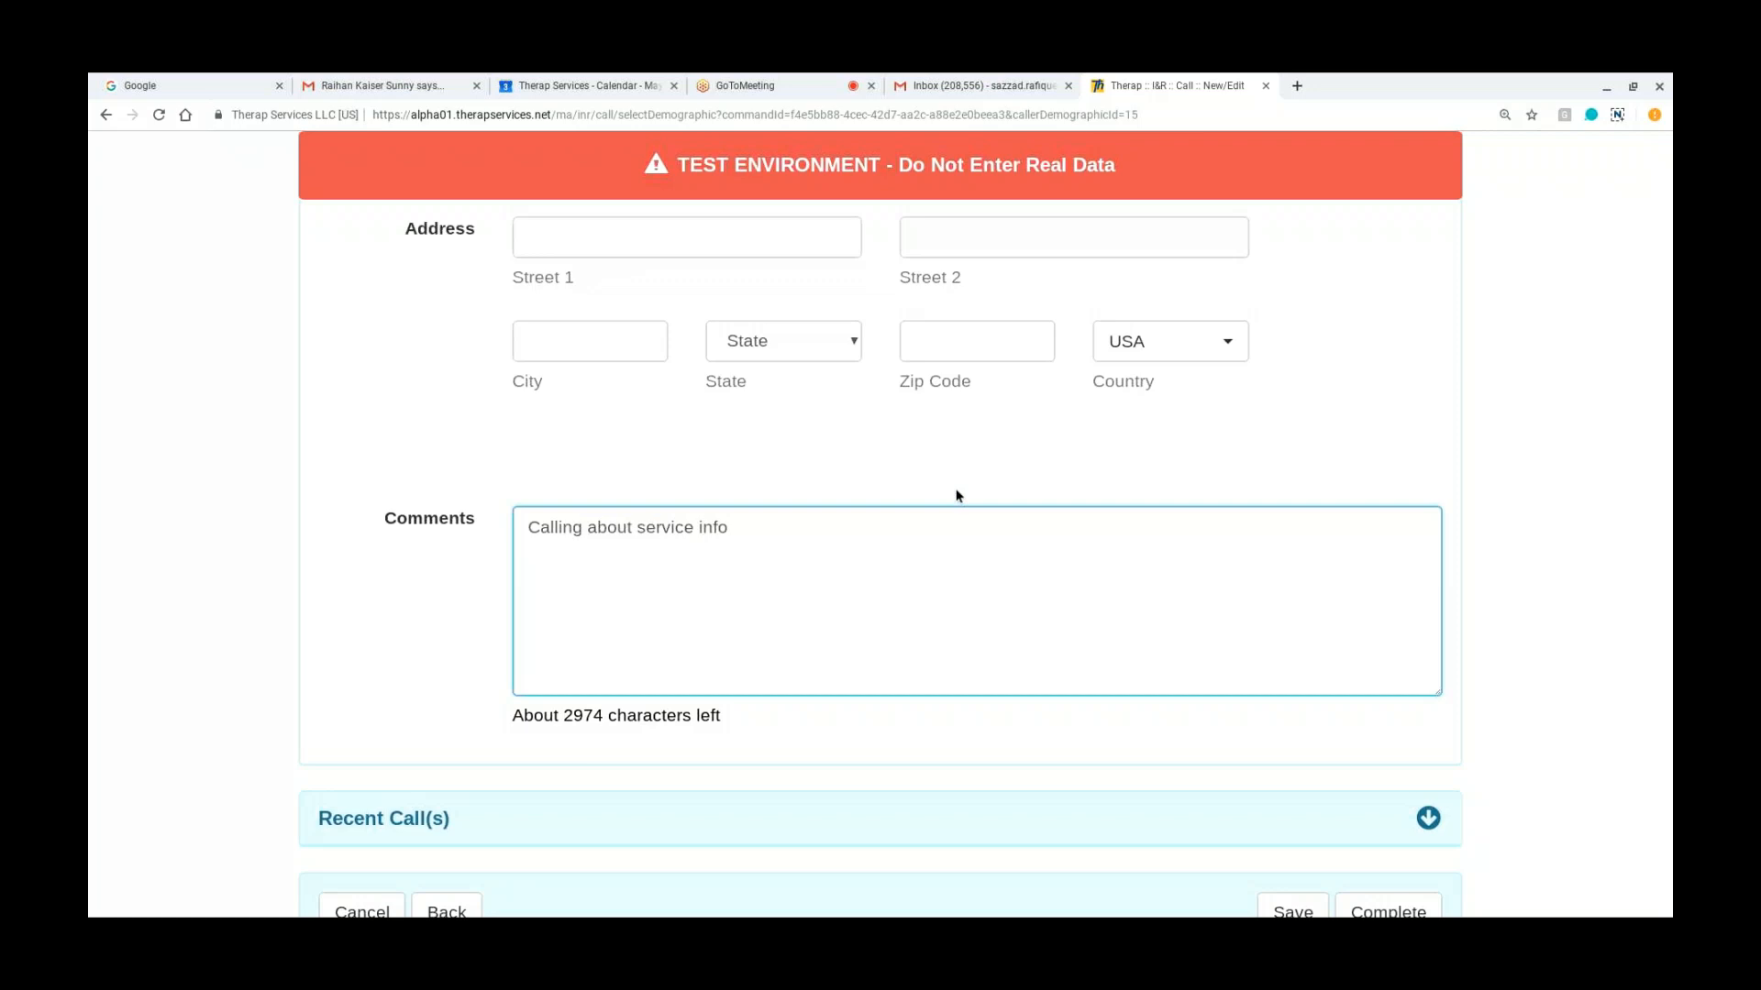
scroll(957, 495, down, 1)
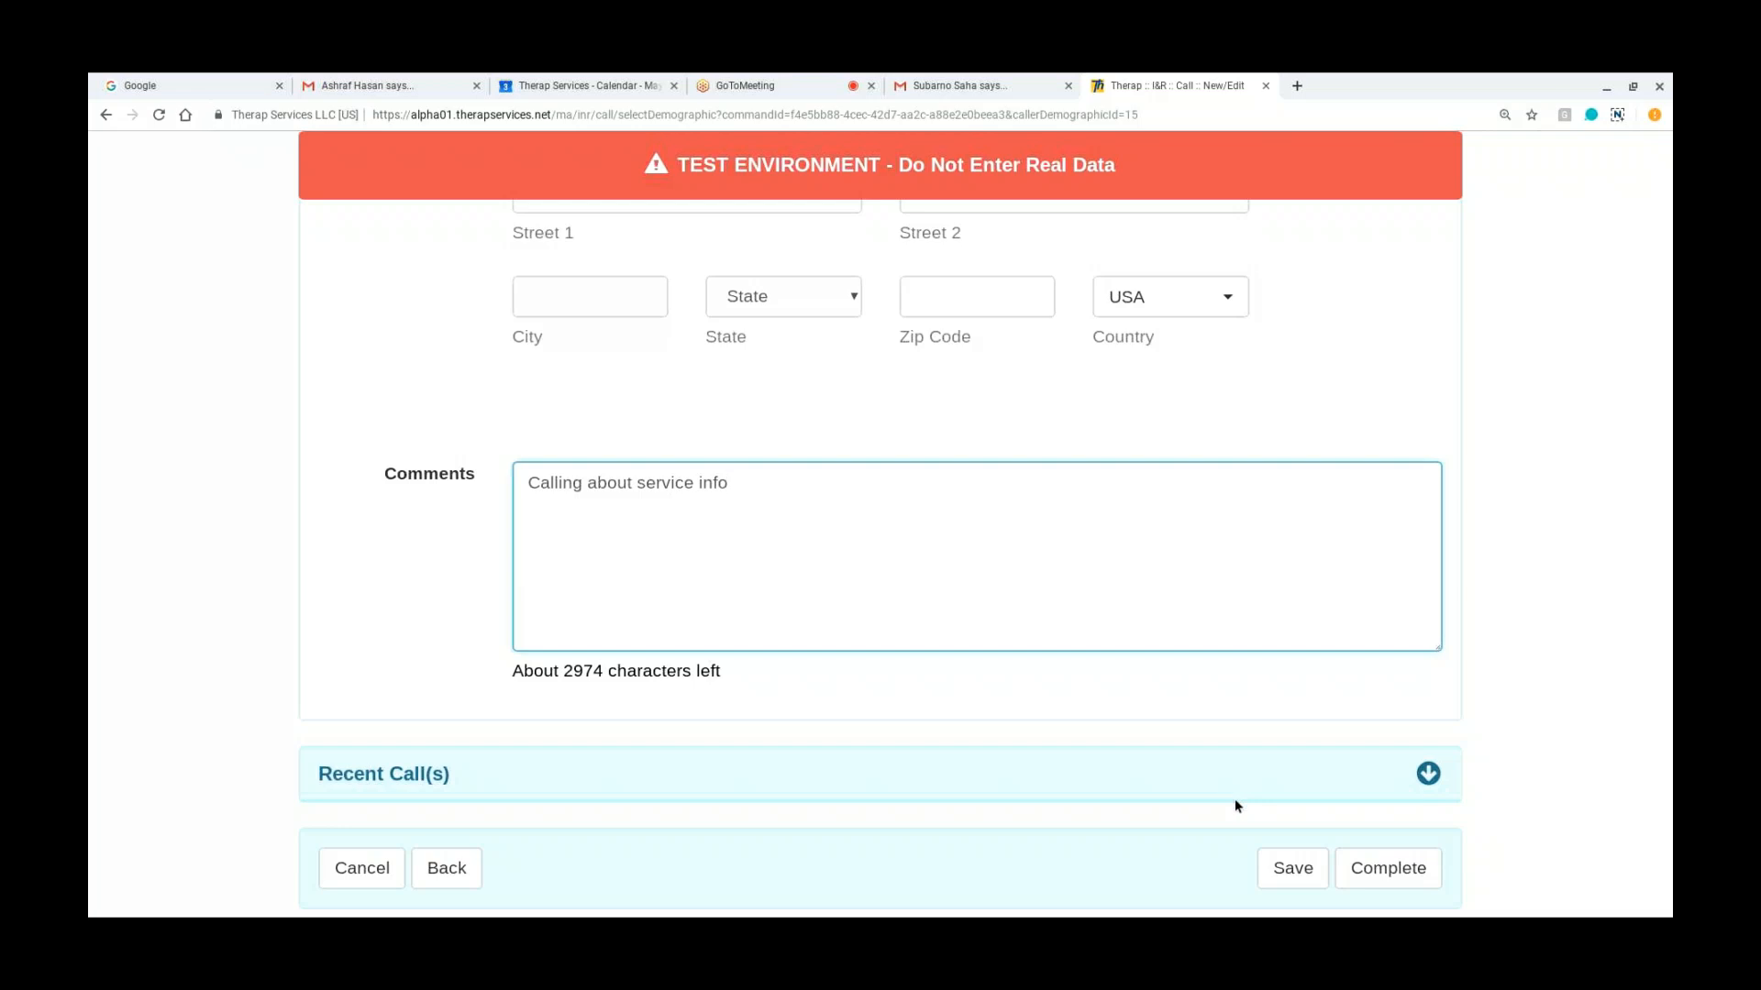
click(1281, 870)
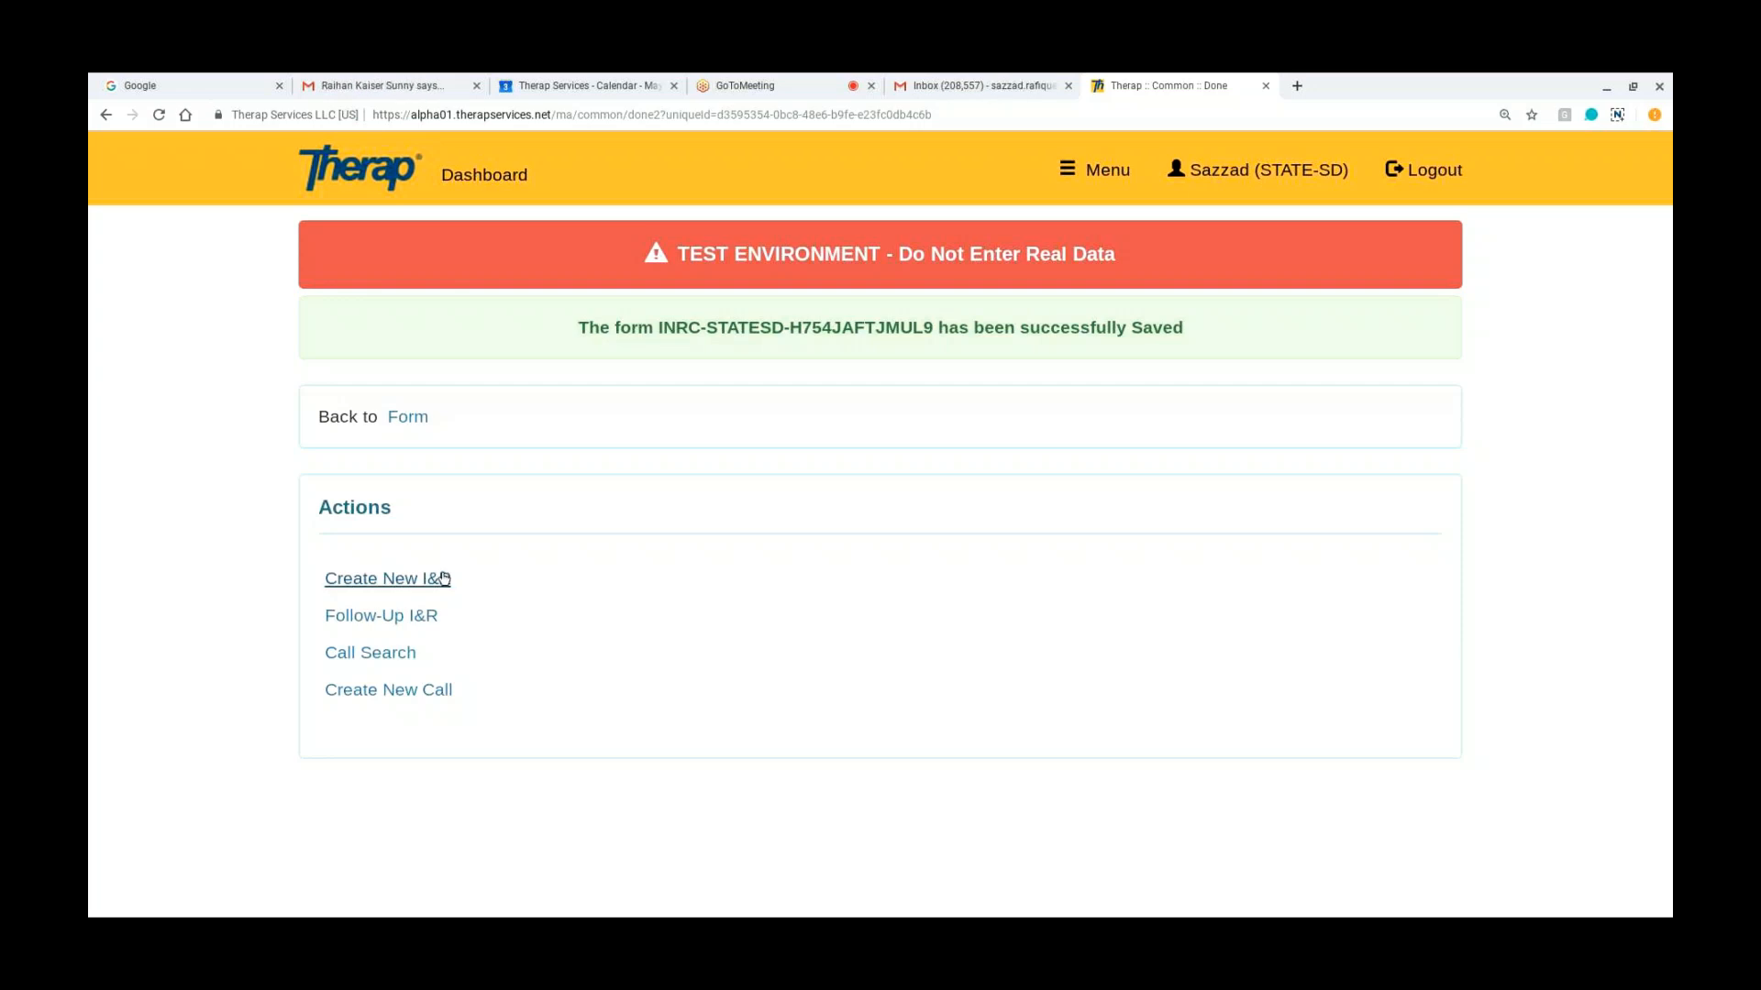
Step: Create a new I&R from the saved call, titling it "Service info re" followed by the subject's first name
click(444, 578)
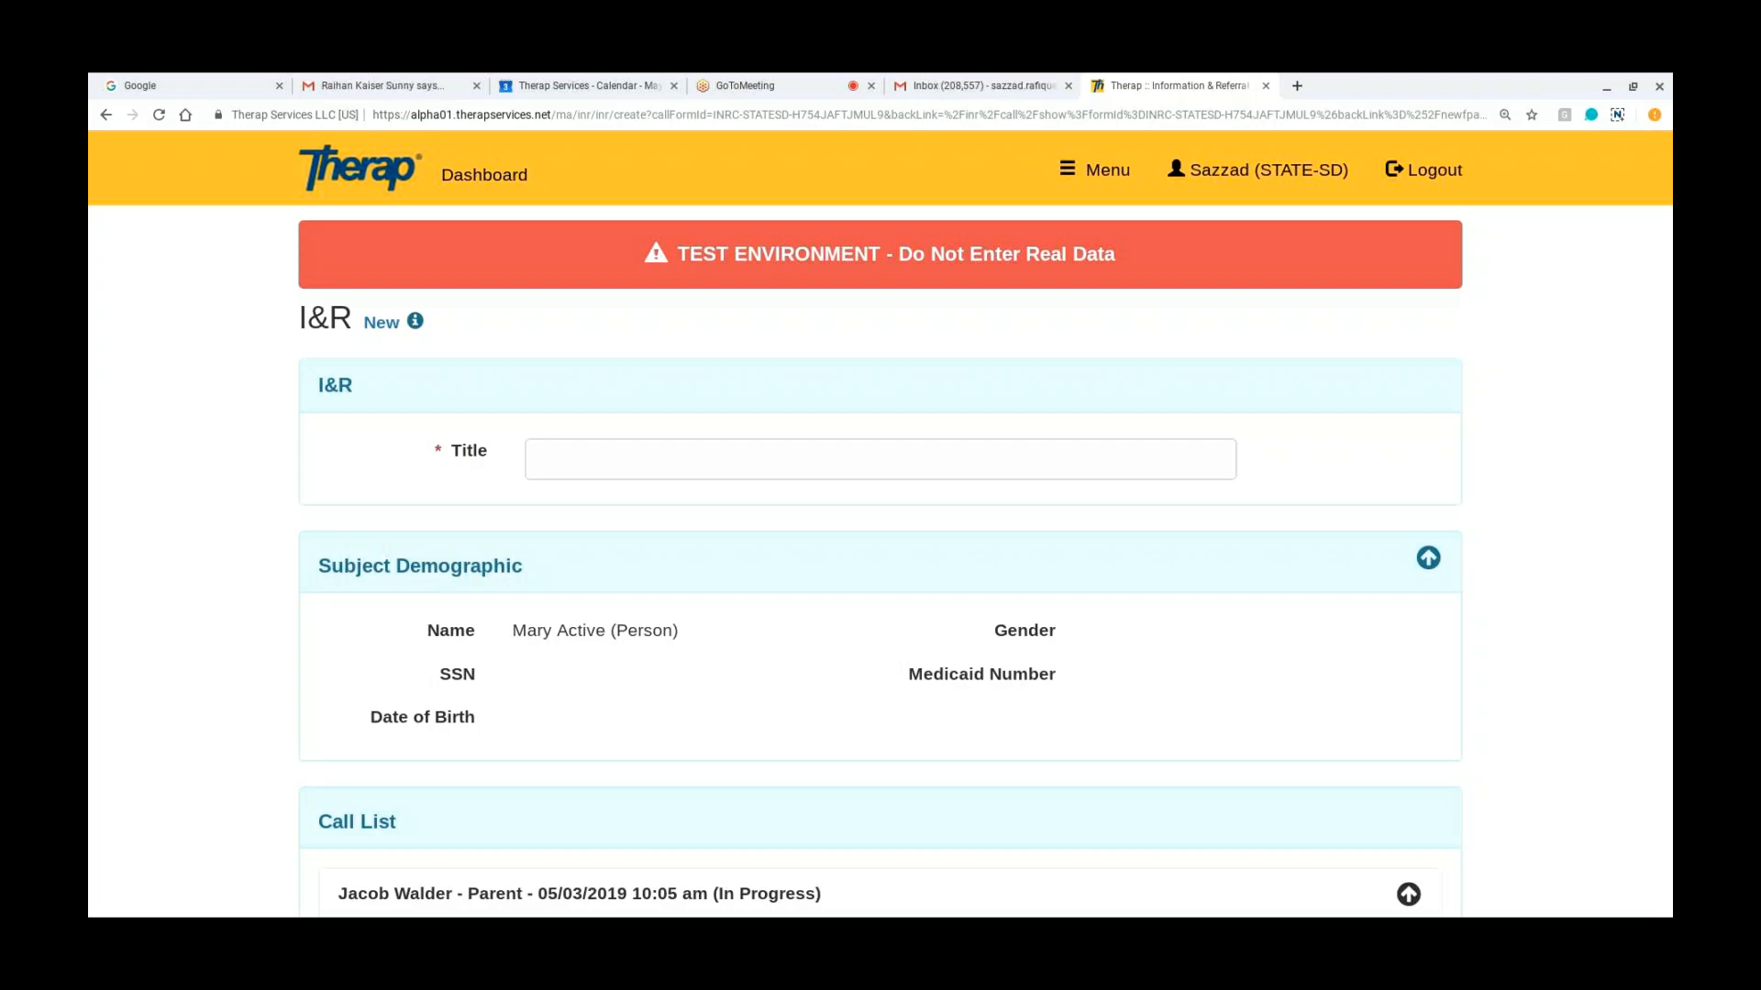
click(561, 459)
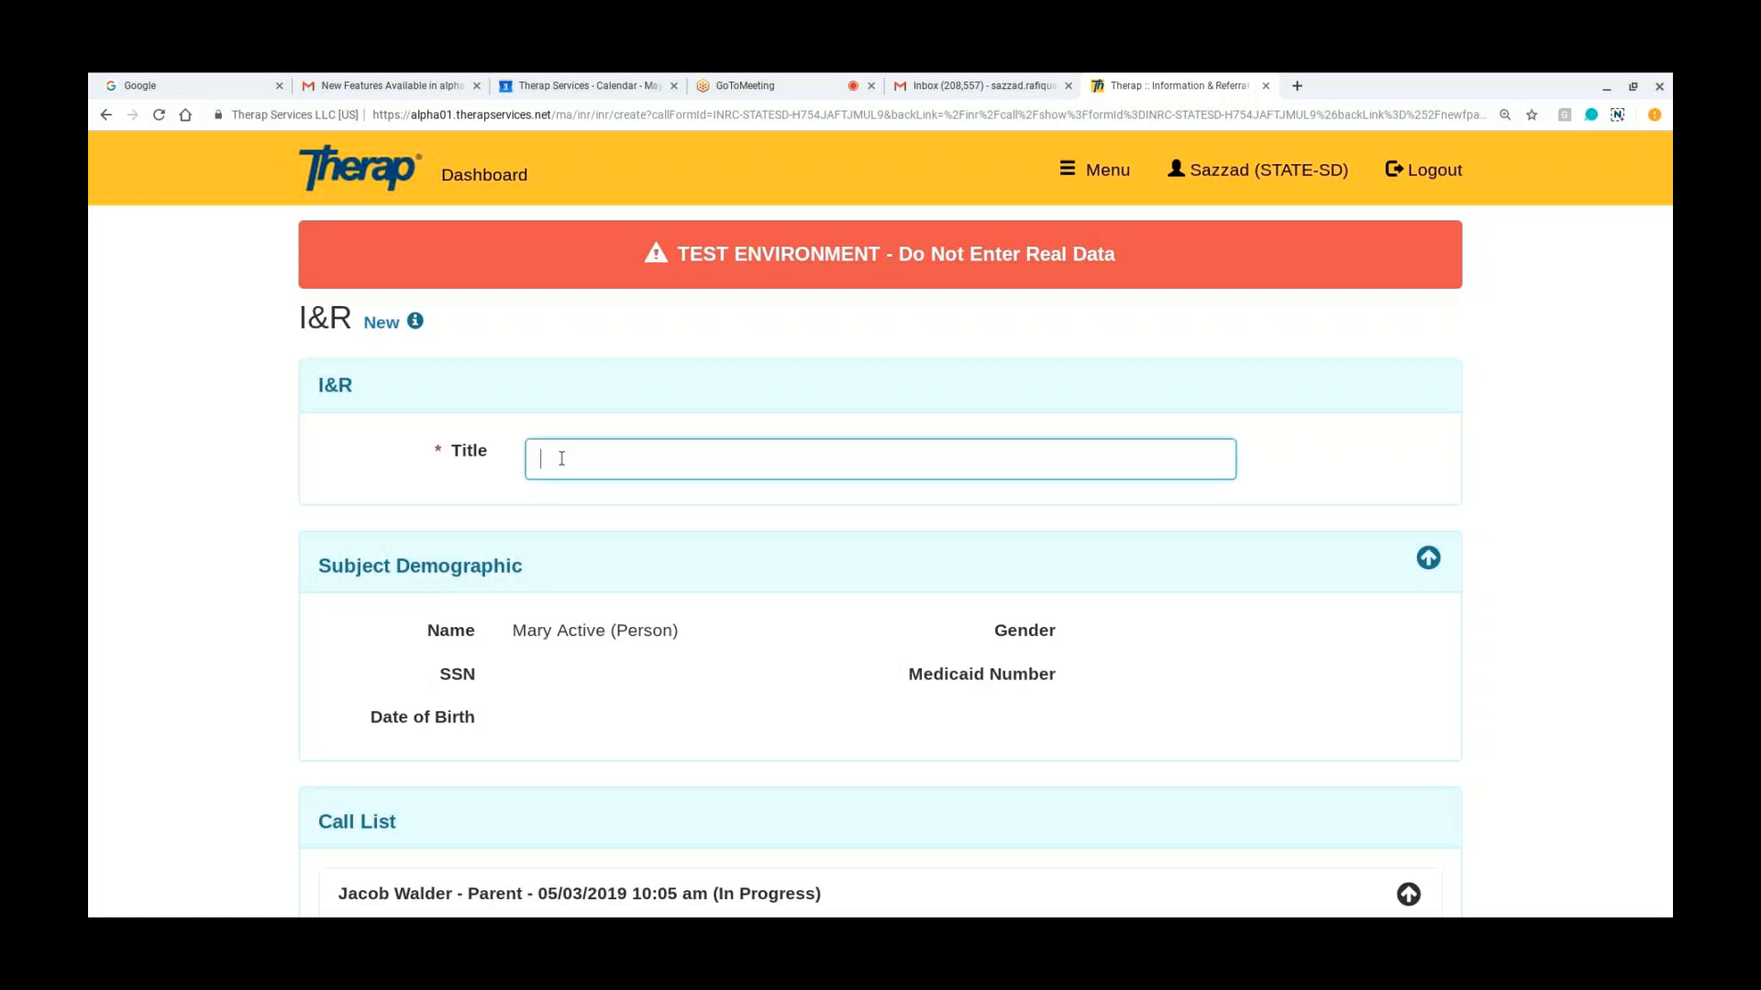
text(Service in)
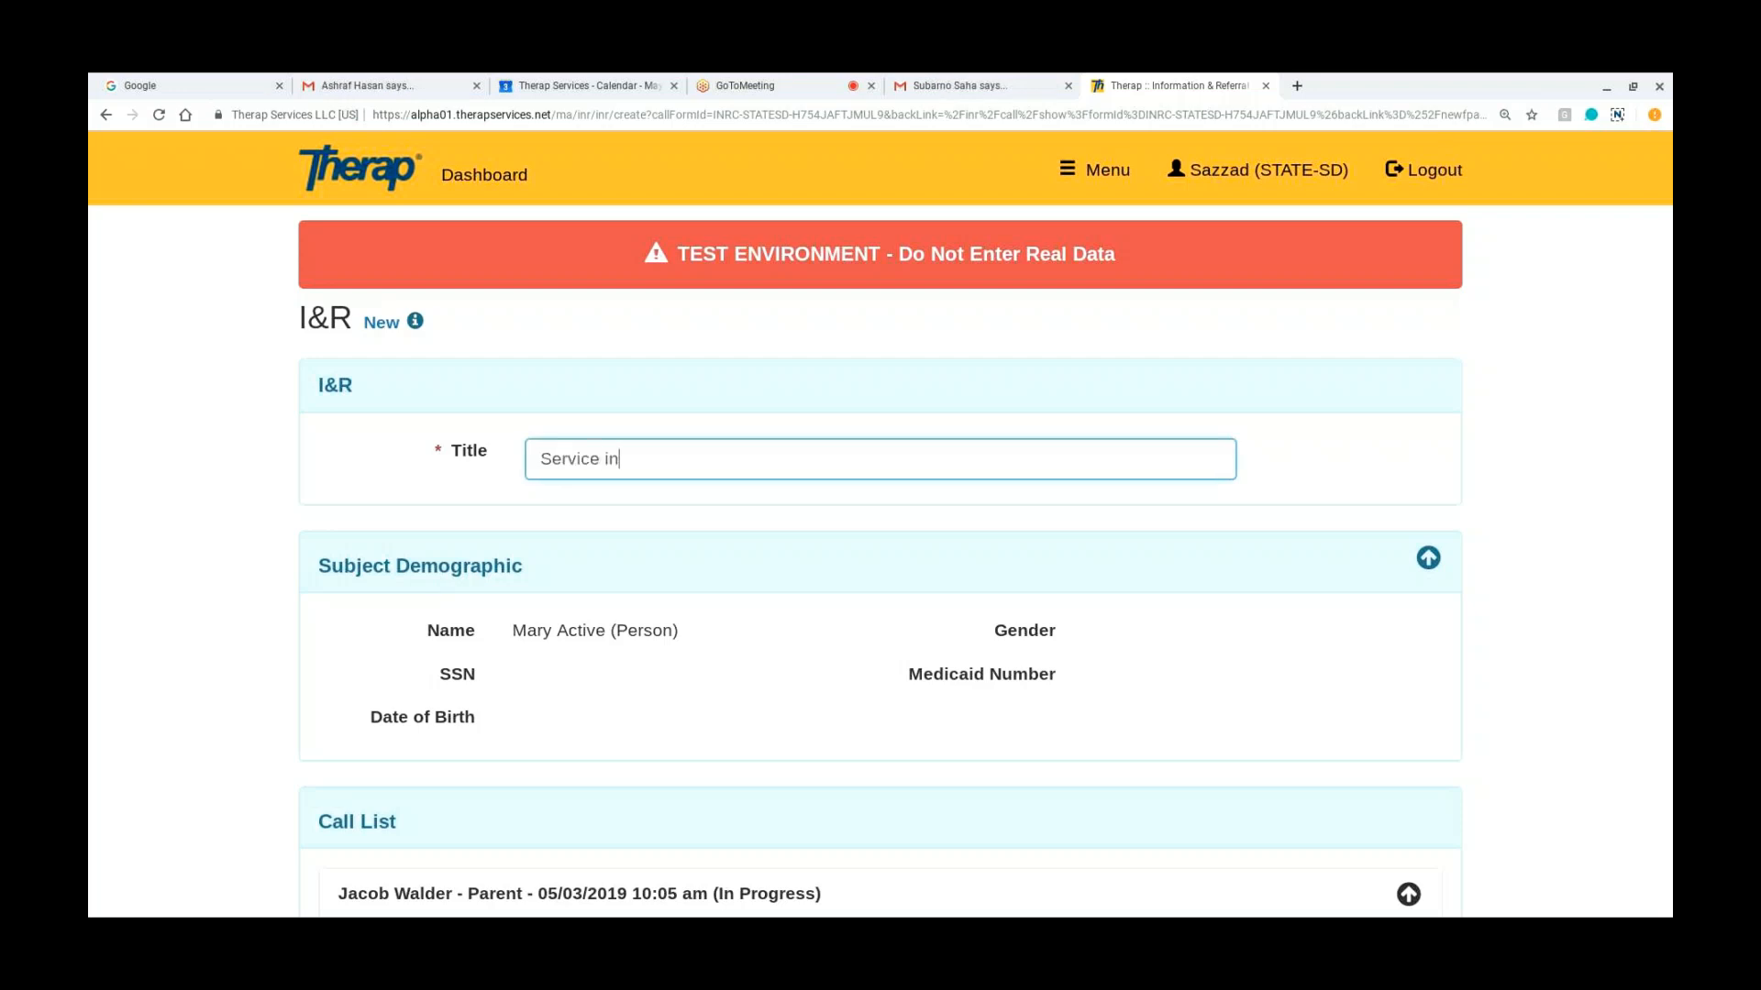
text(fo re)
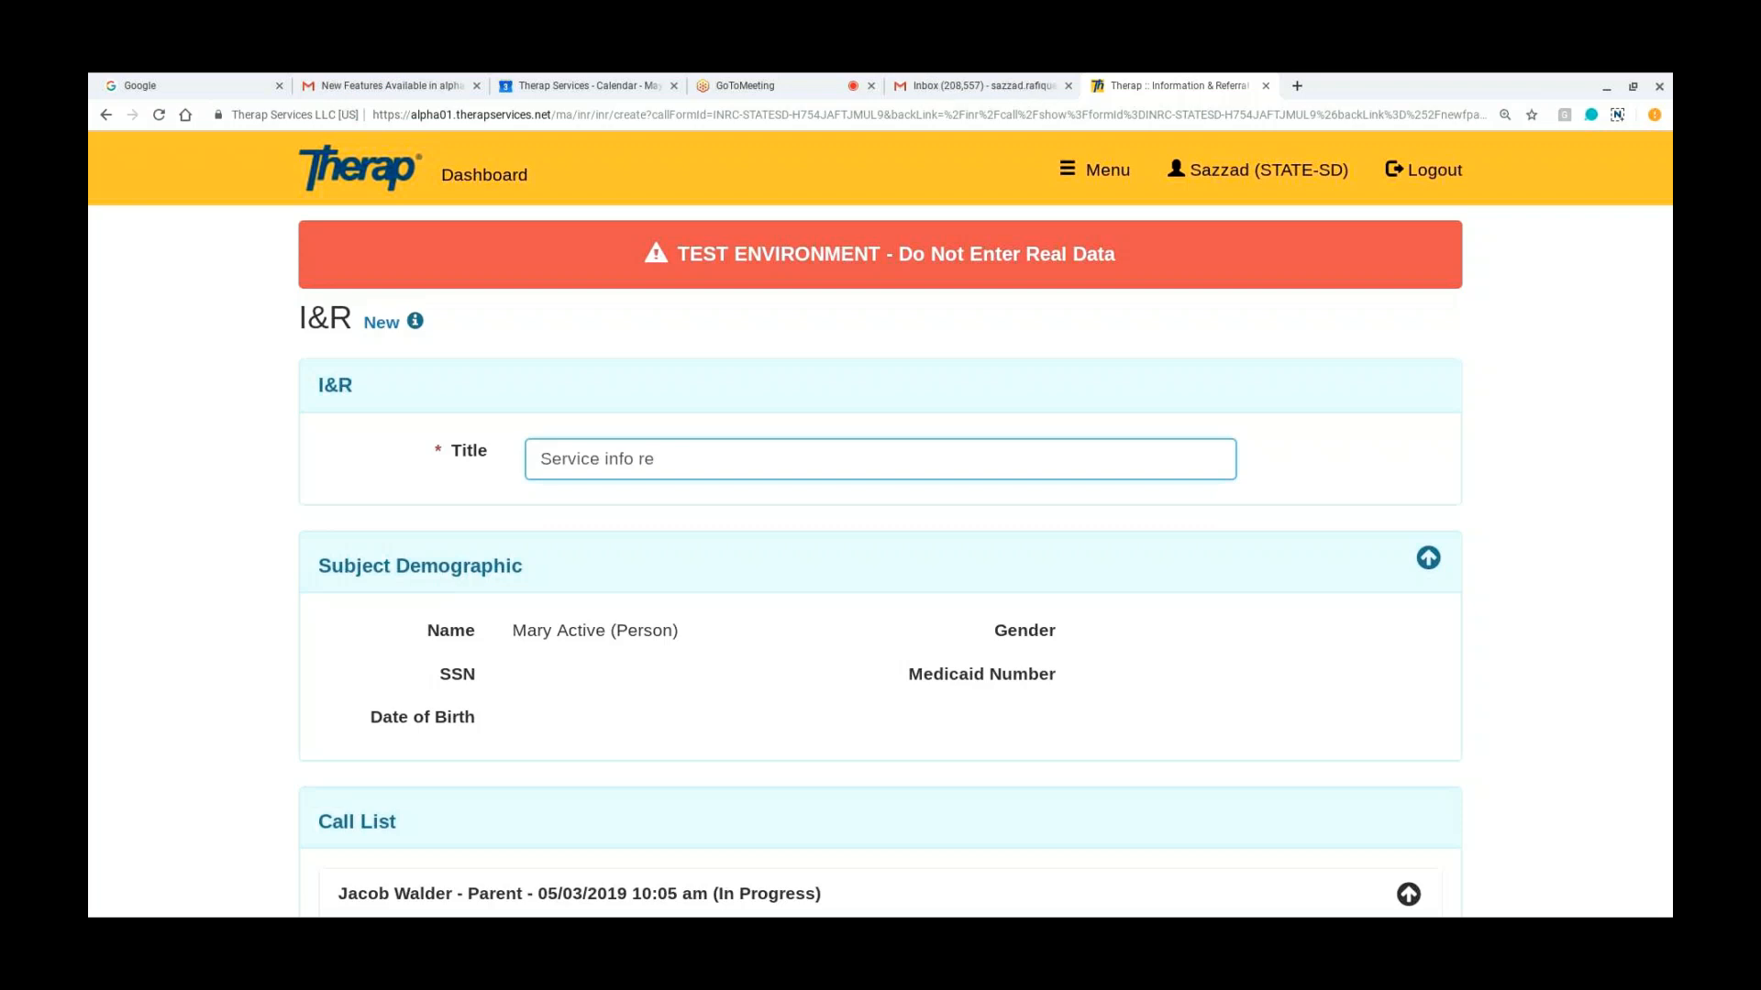
text( Mary)
Step: Check the new I&R's Subject Demographic and Call List sections and save the I&R
scroll(141, 499, down, 2)
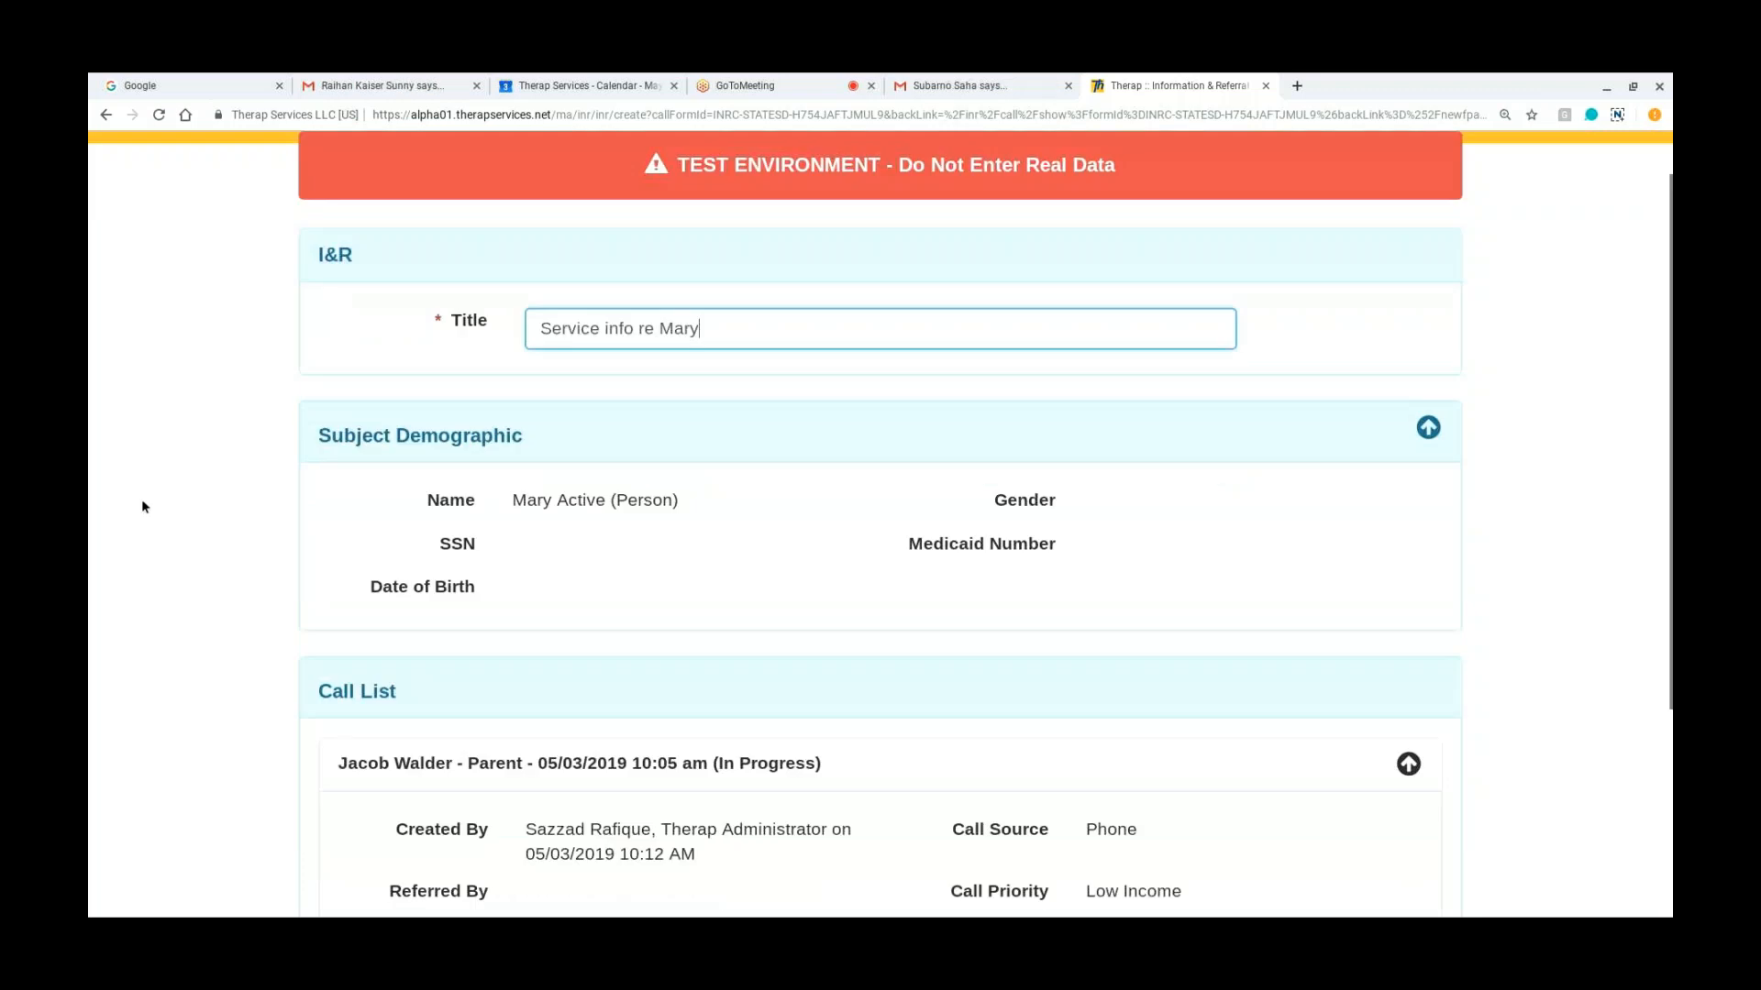
scroll(880, 499, down, 1)
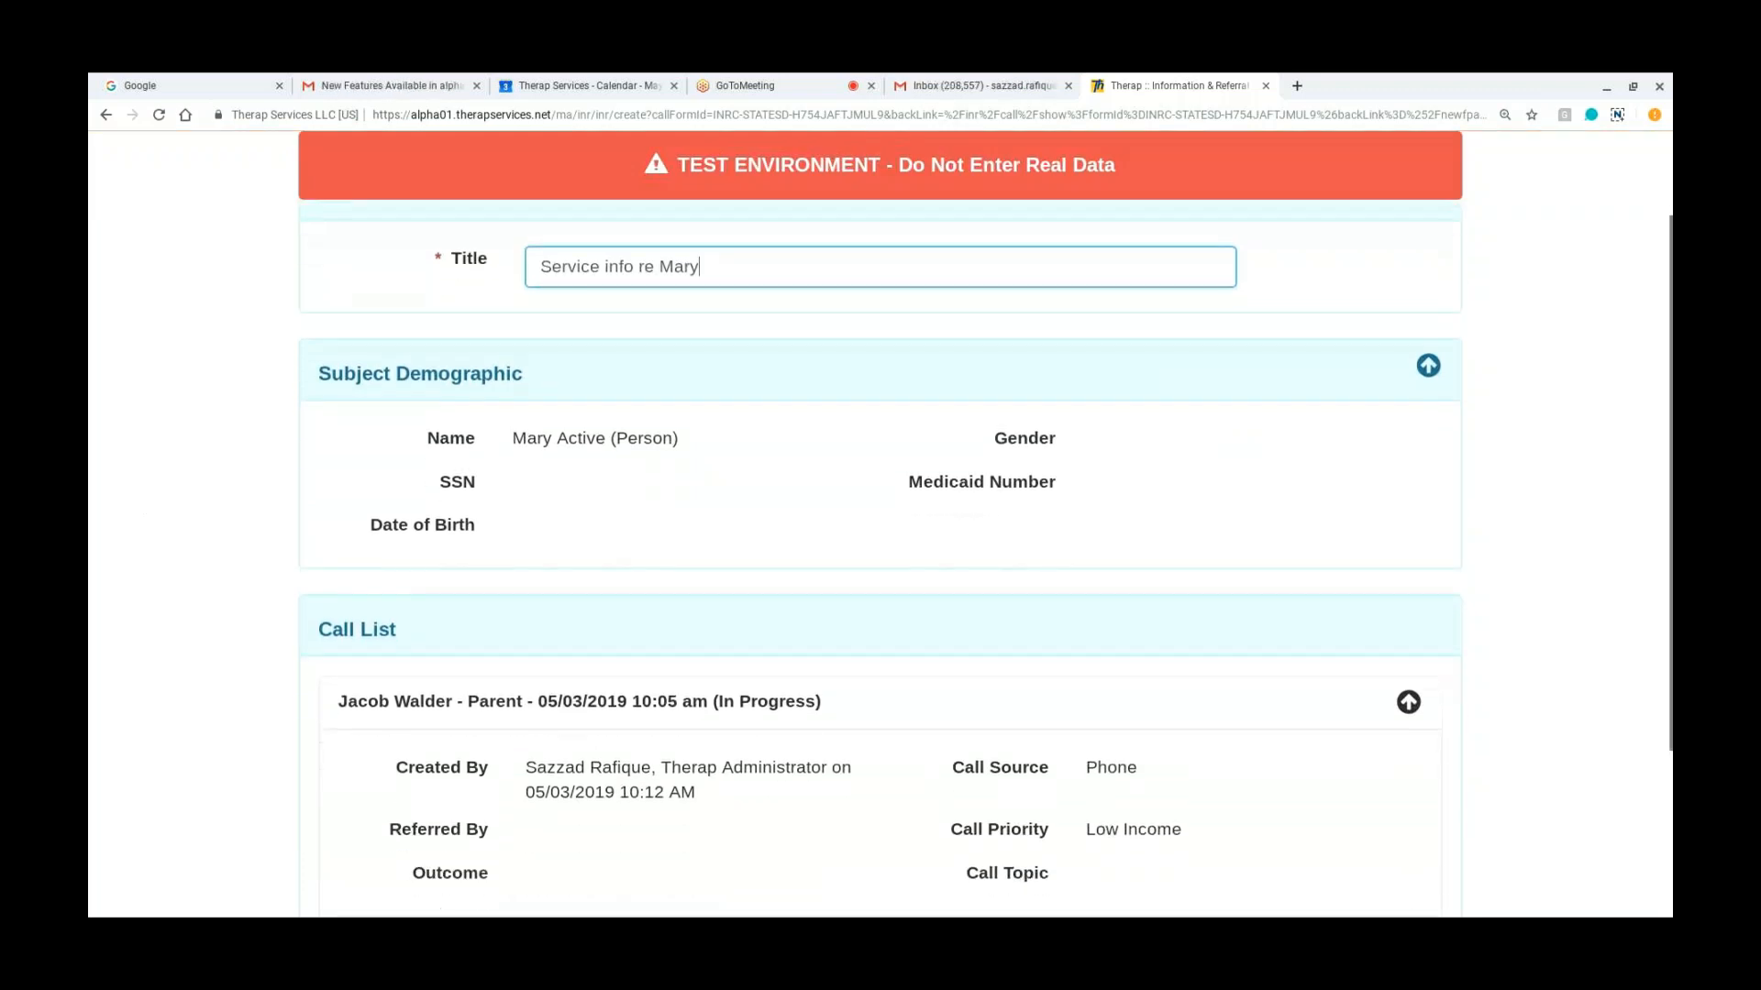
scroll(853, 315, up, 1)
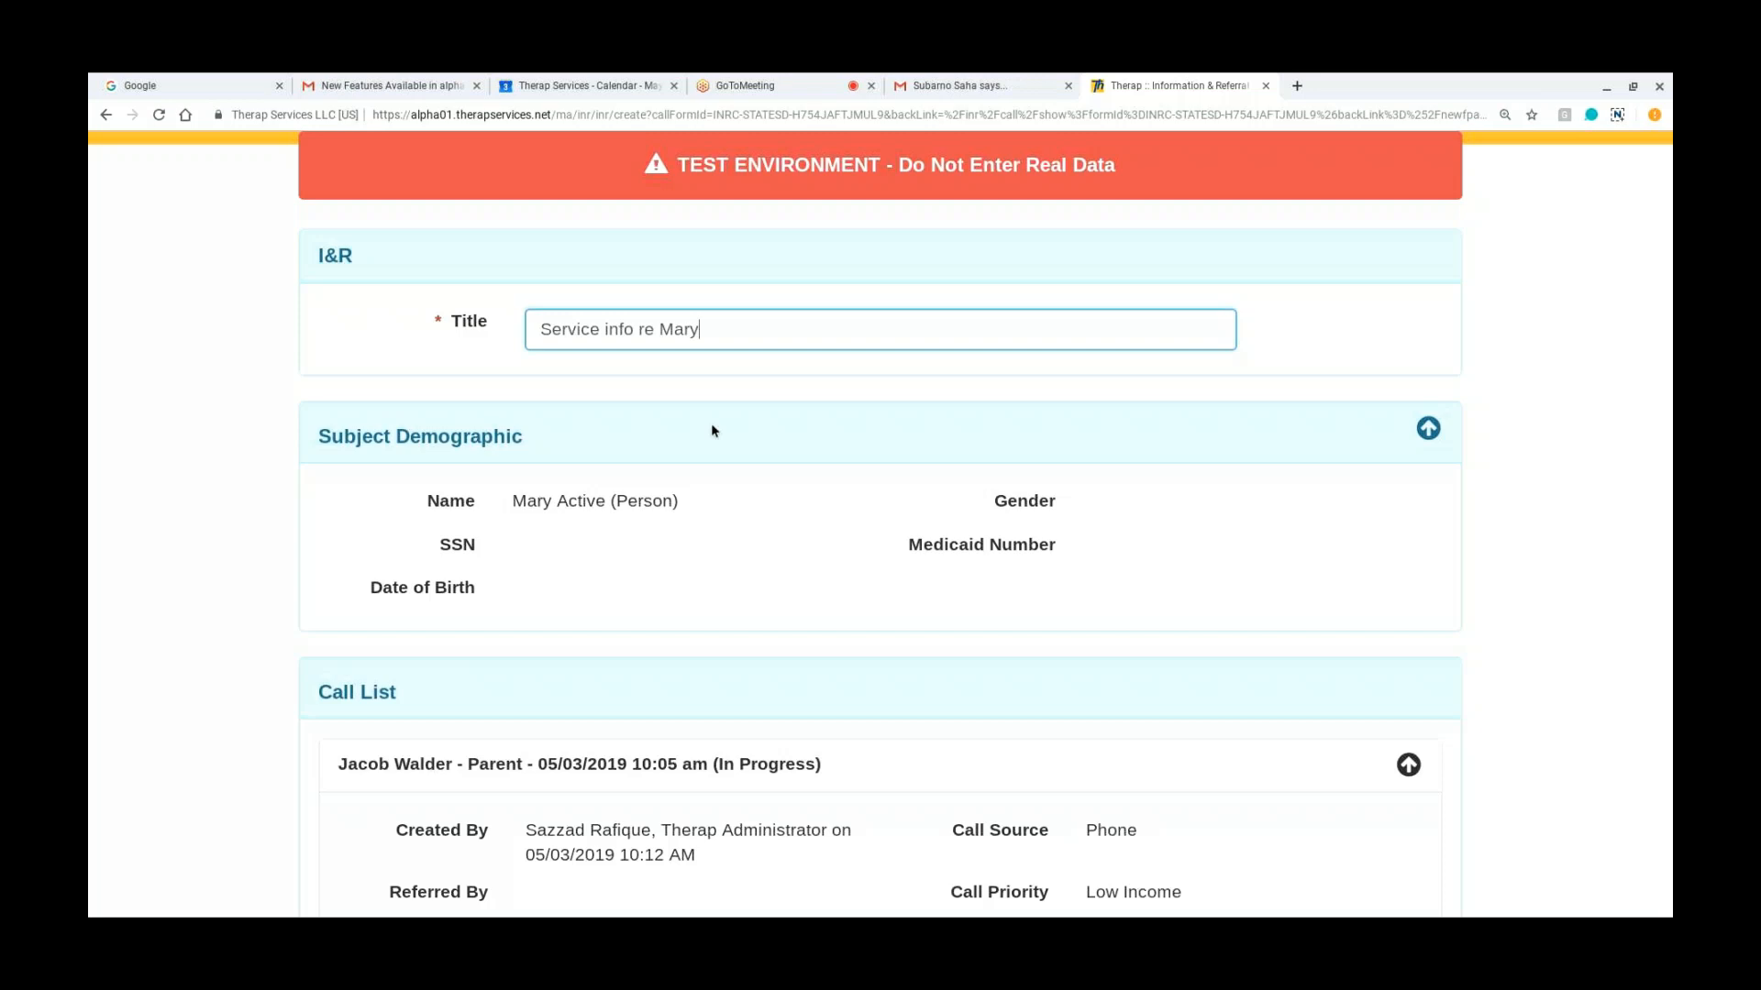
scroll(713, 429, down, 1)
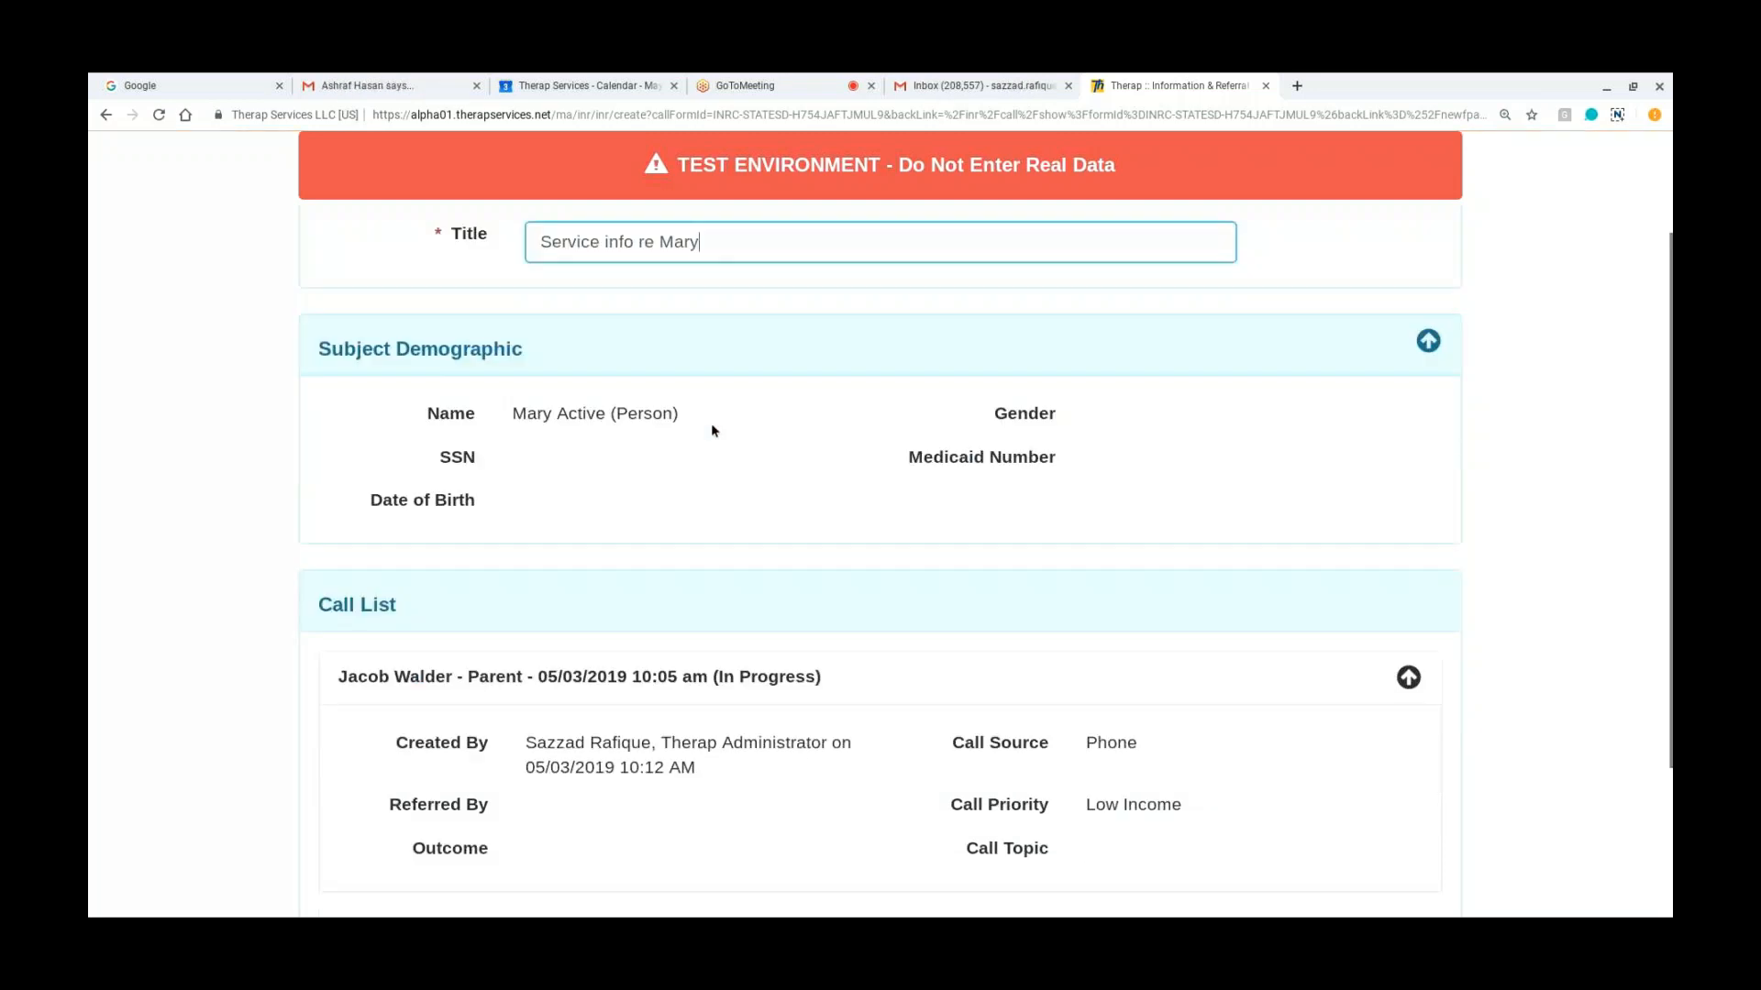
scroll(712, 430, down, 2)
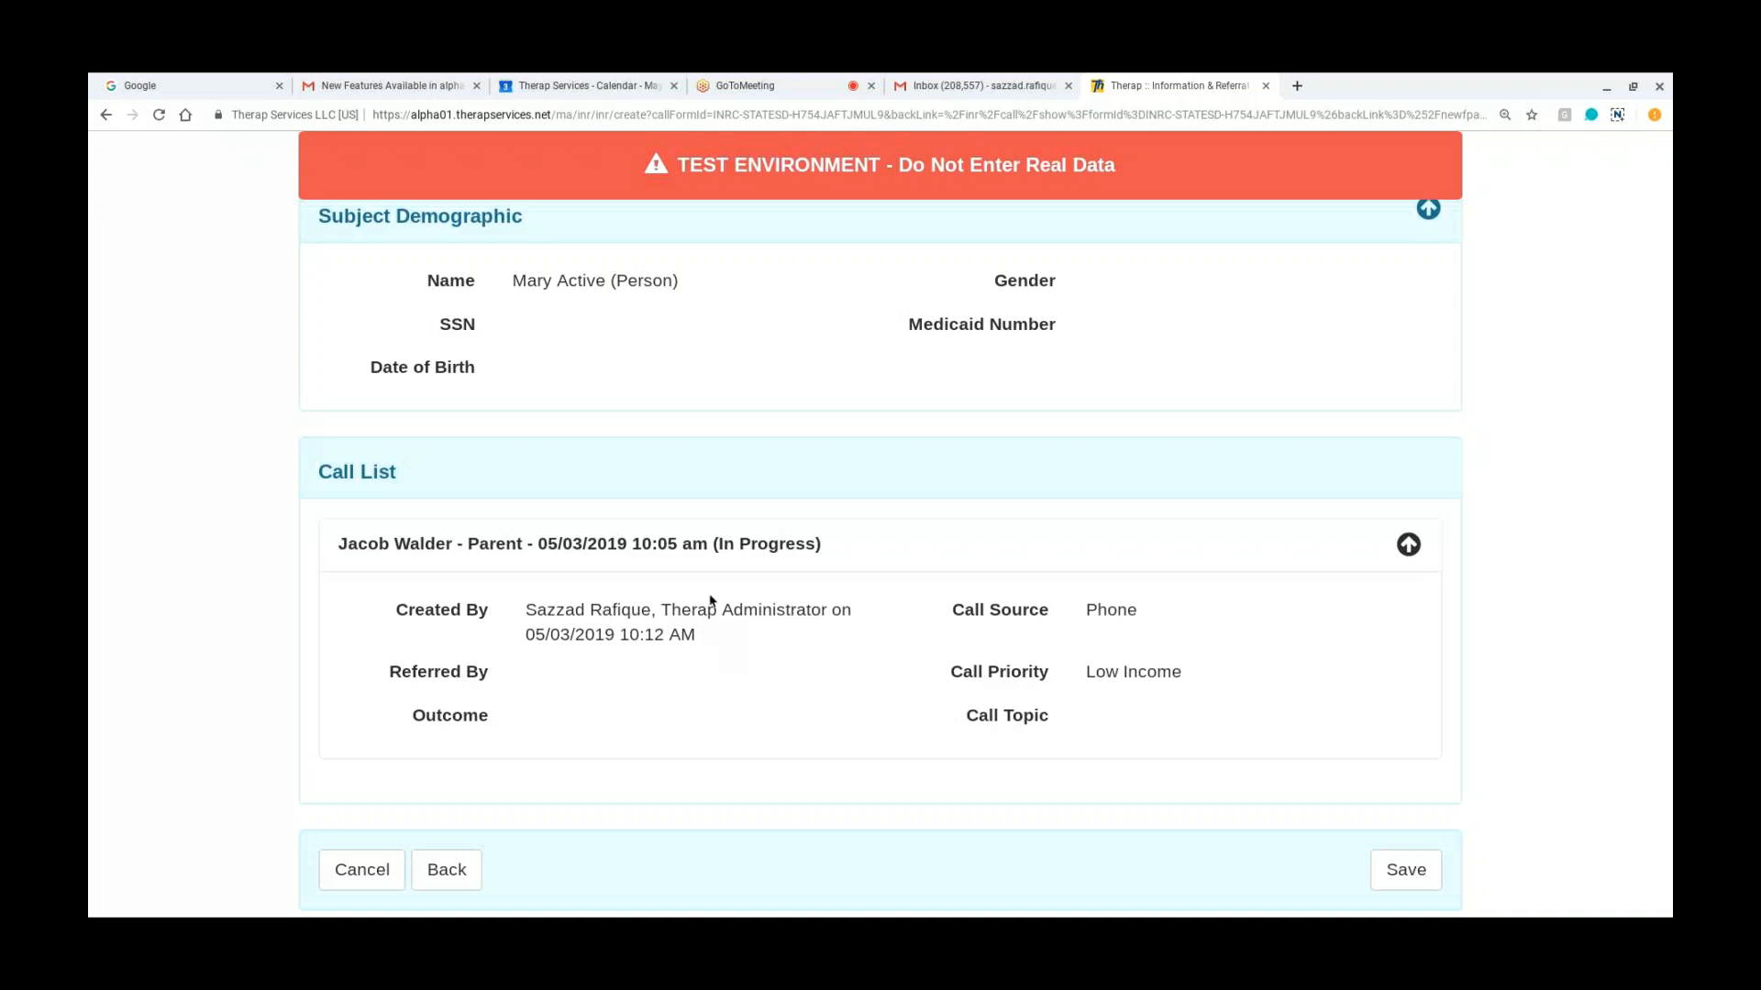
scroll(905, 616, down, 1)
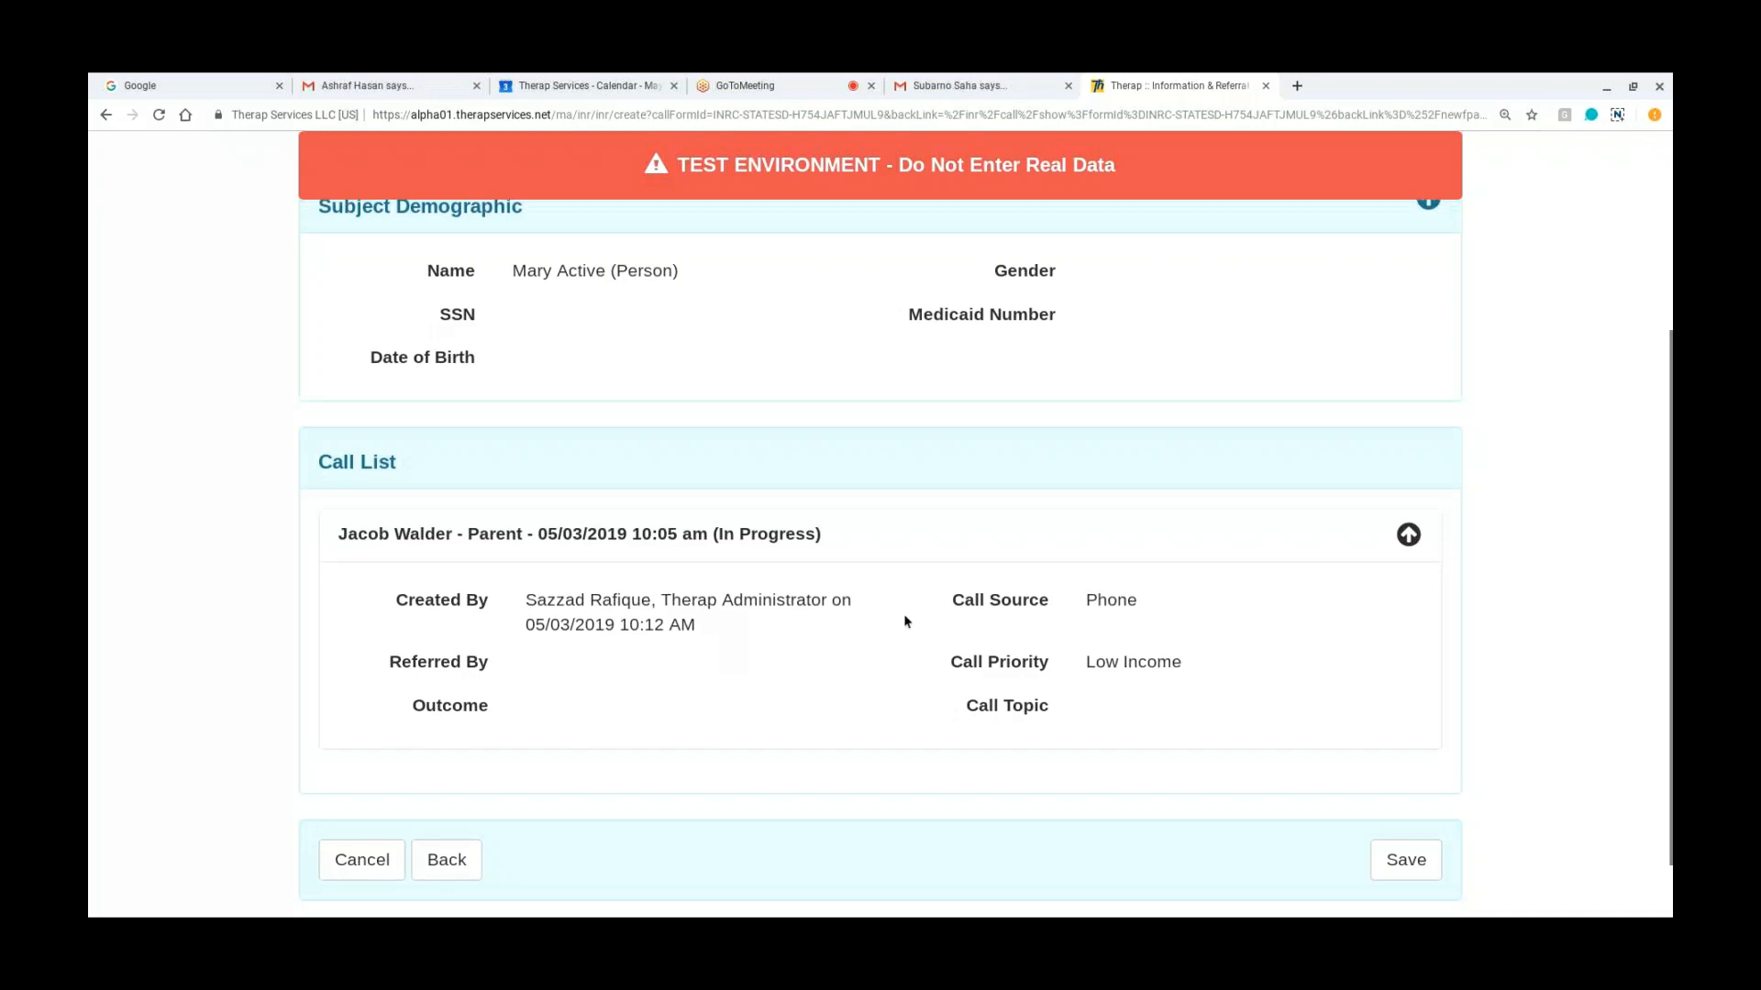
scroll(904, 615, down, 1)
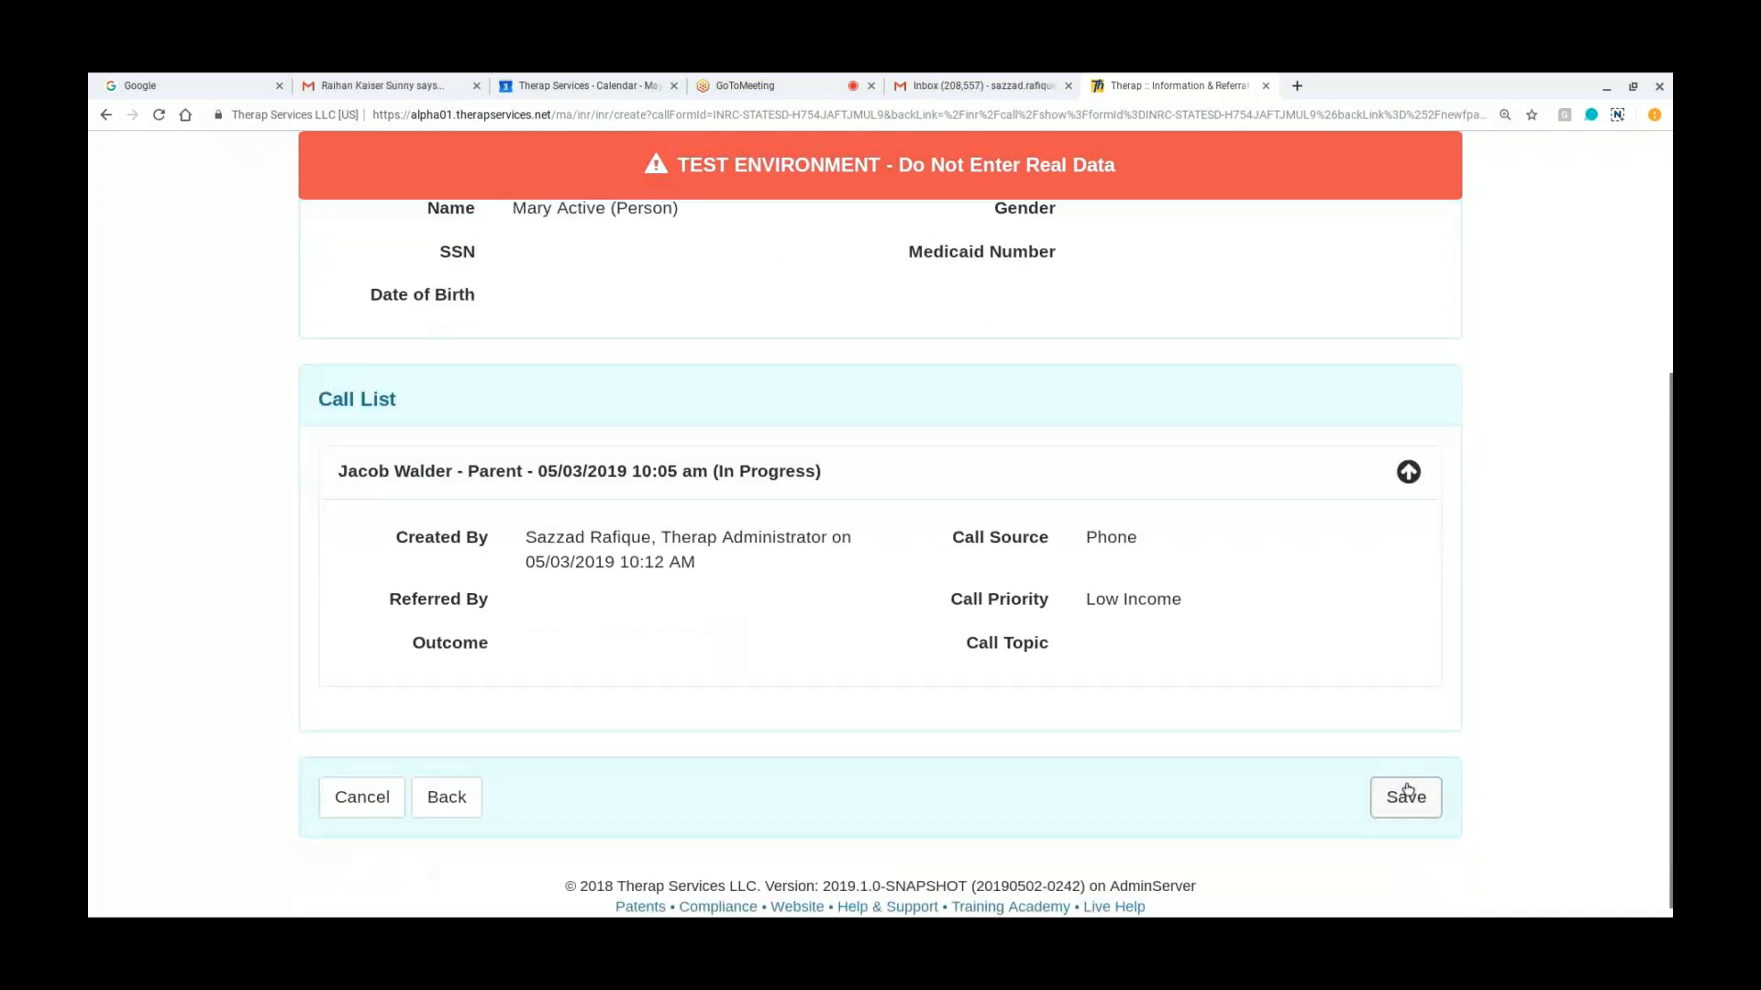
click(1408, 790)
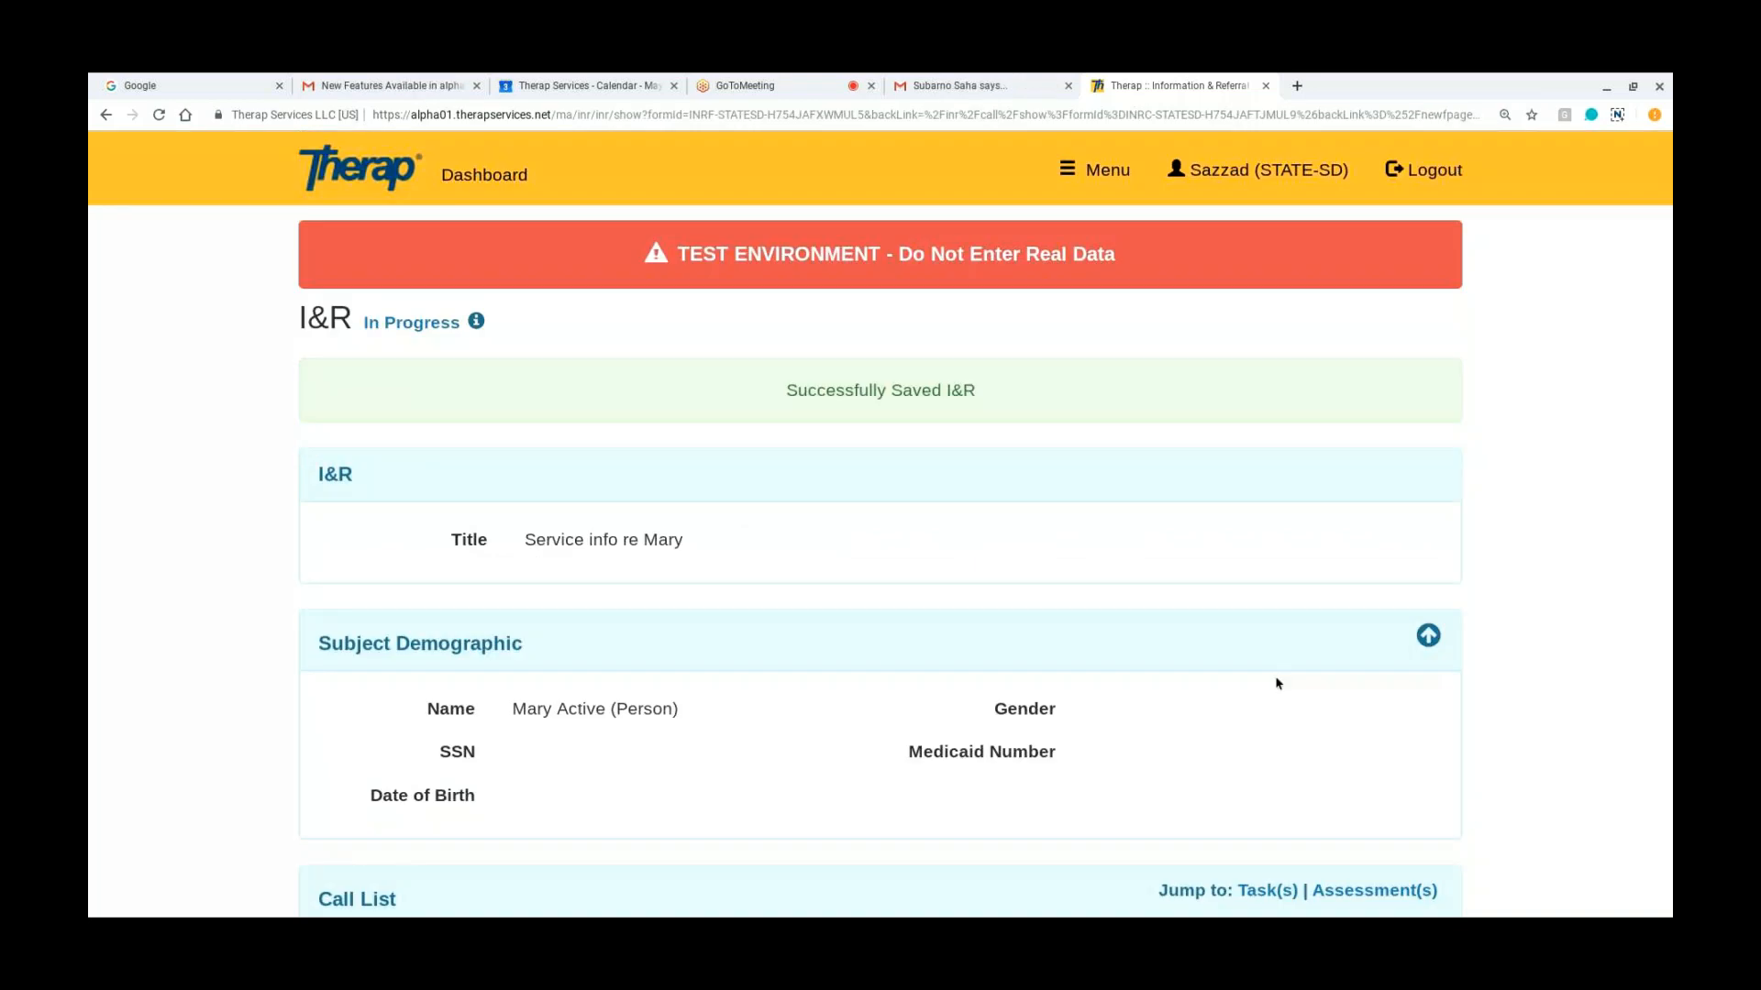
Step: Look through the saved I&R's call, task and assessment lists and start a new task in its Task List
scroll(1277, 683, down, 4)
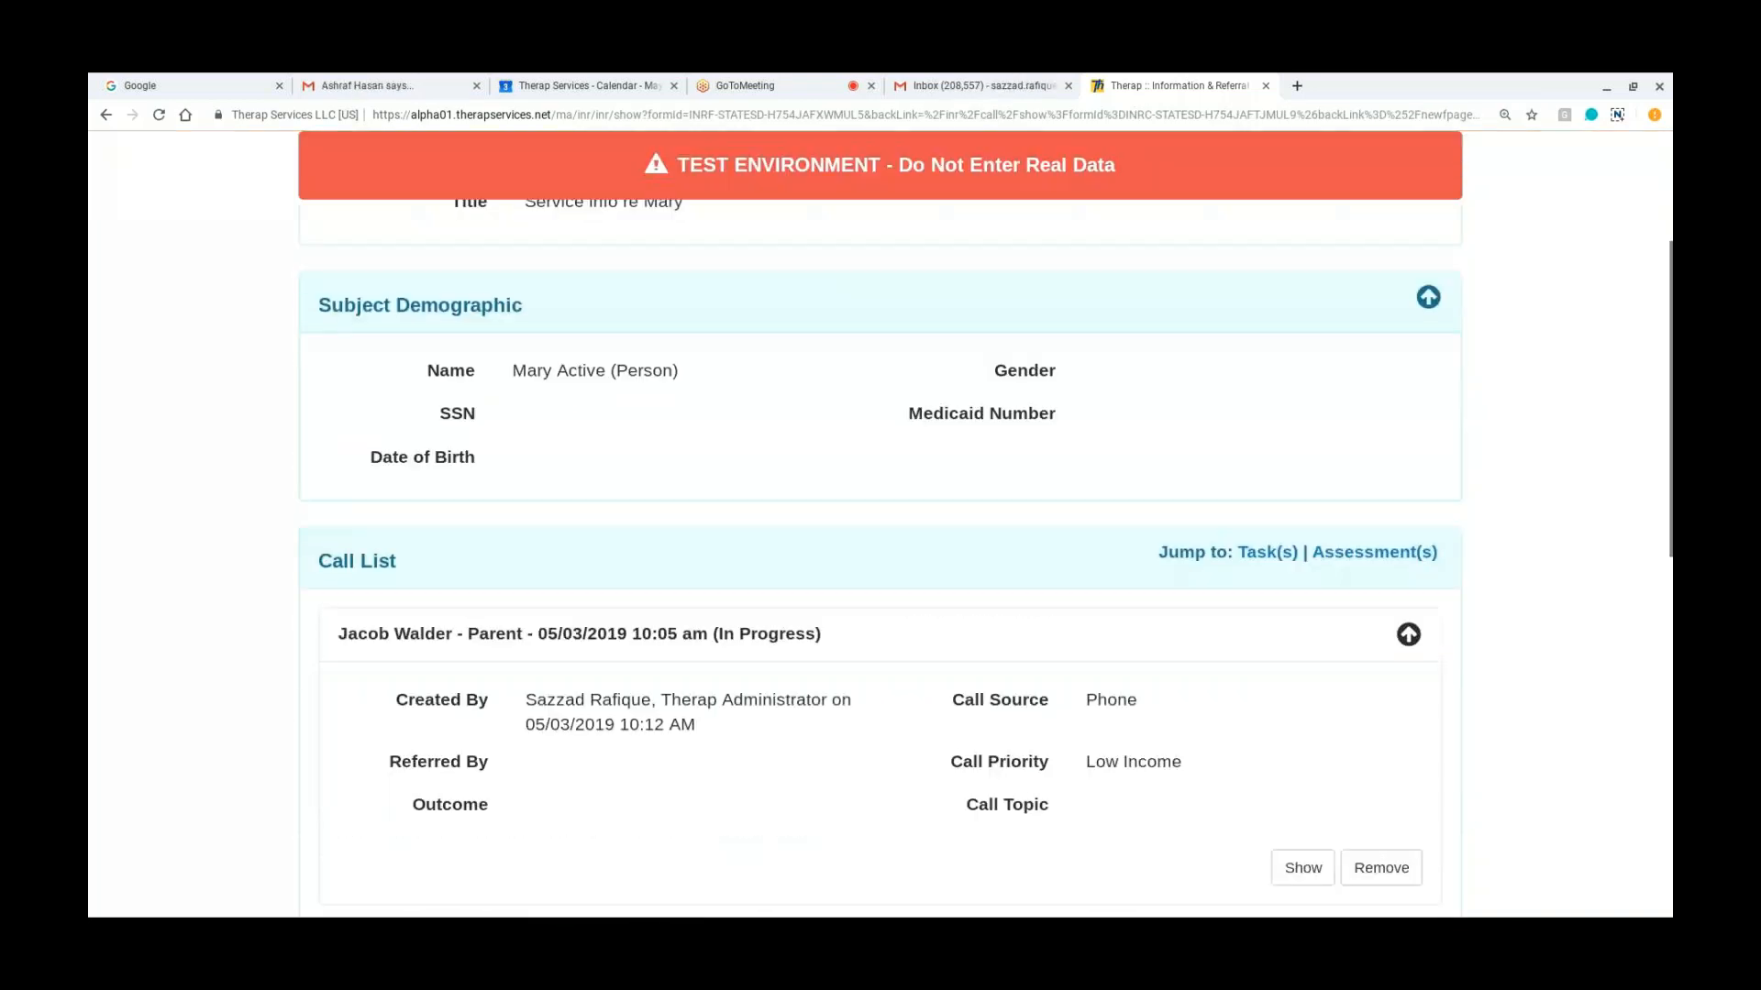
scroll(1276, 683, down, 2)
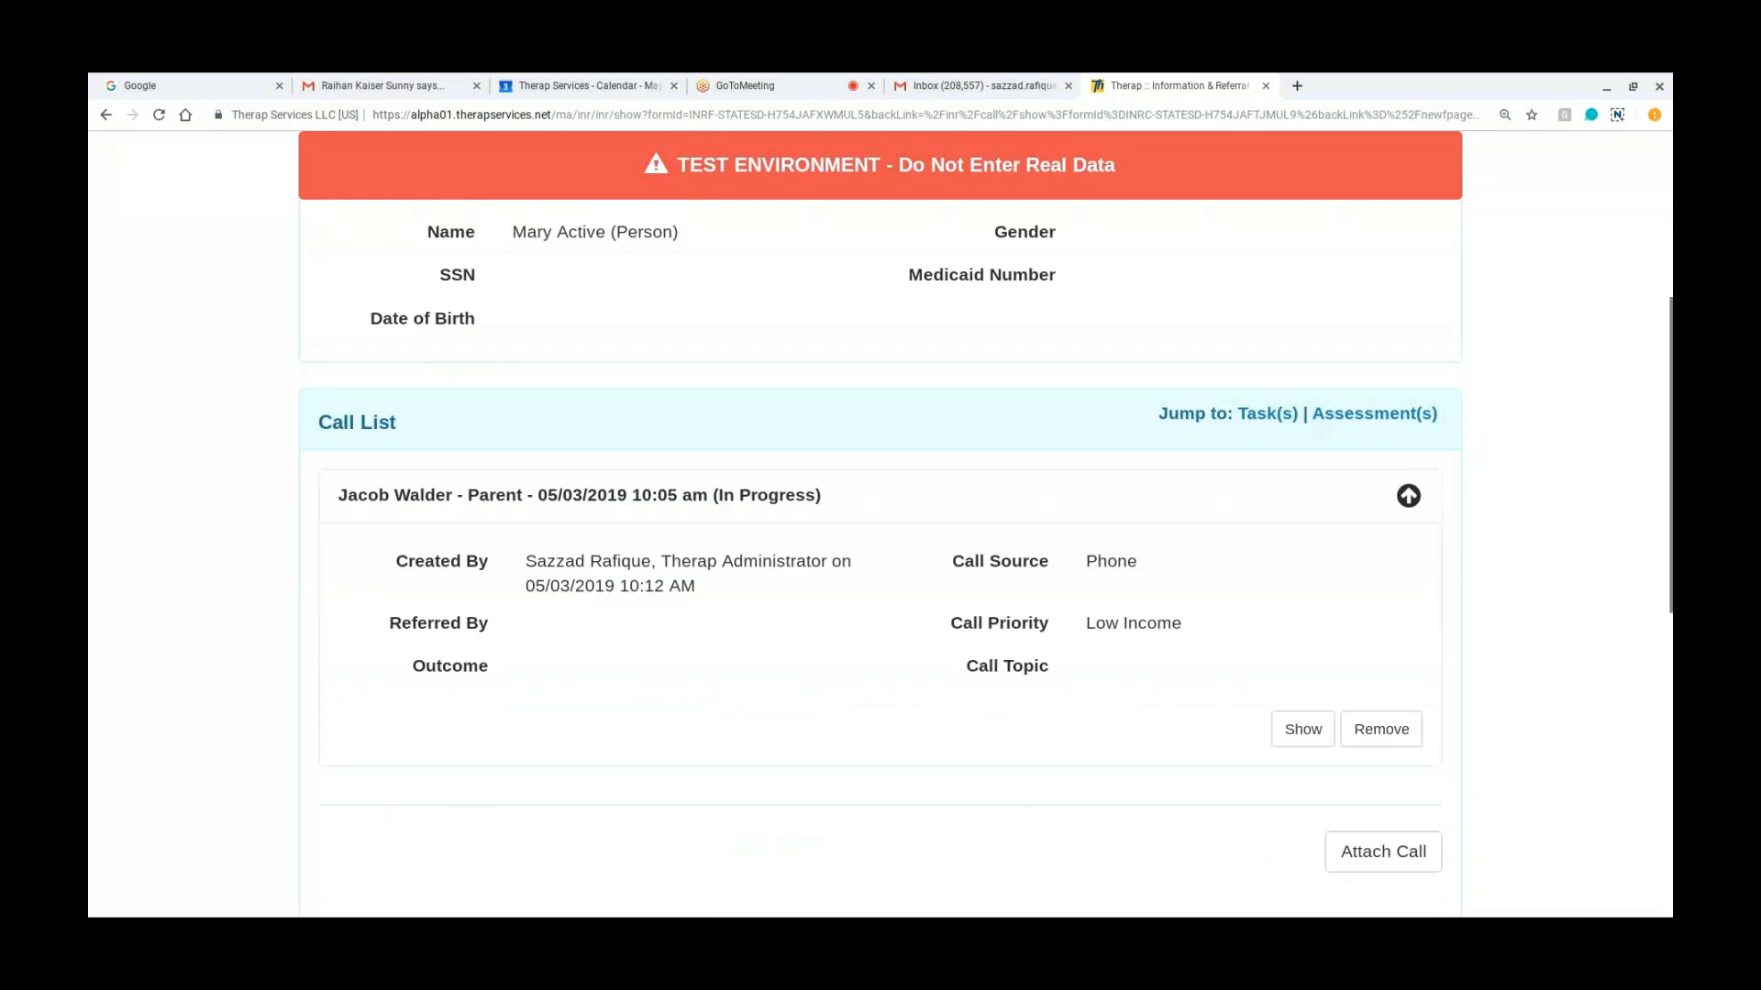
scroll(880, 551, down, 3)
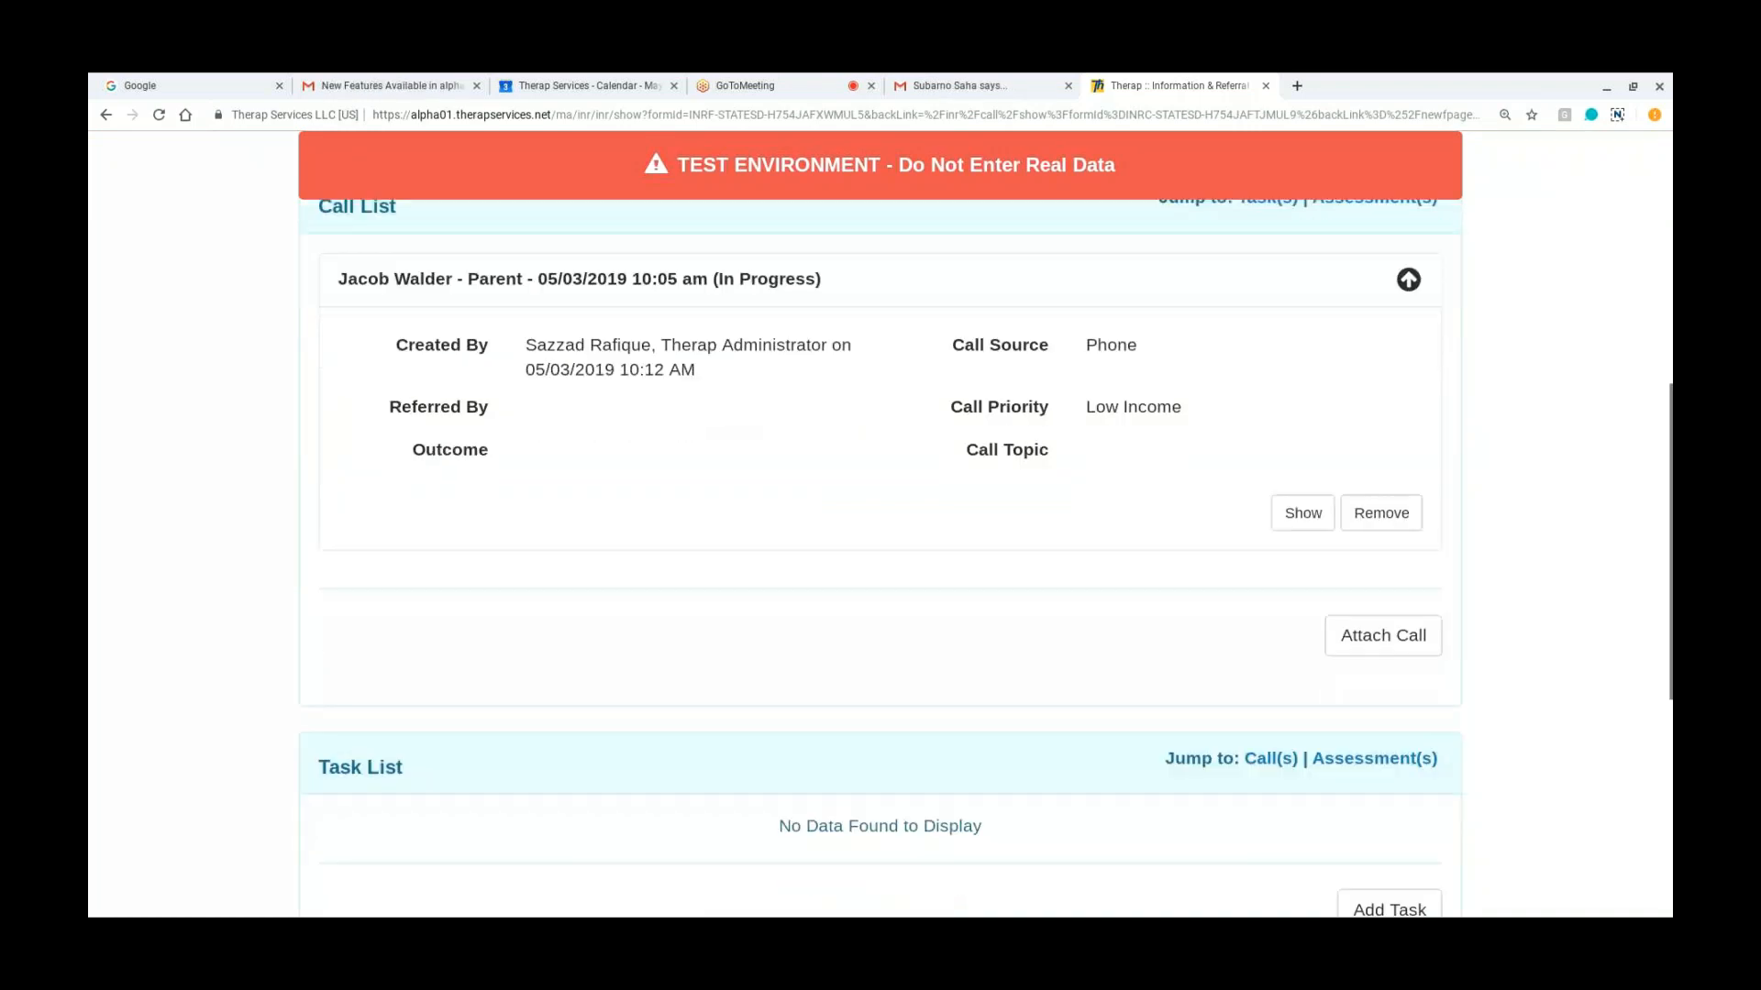
scroll(881, 550, down, 3)
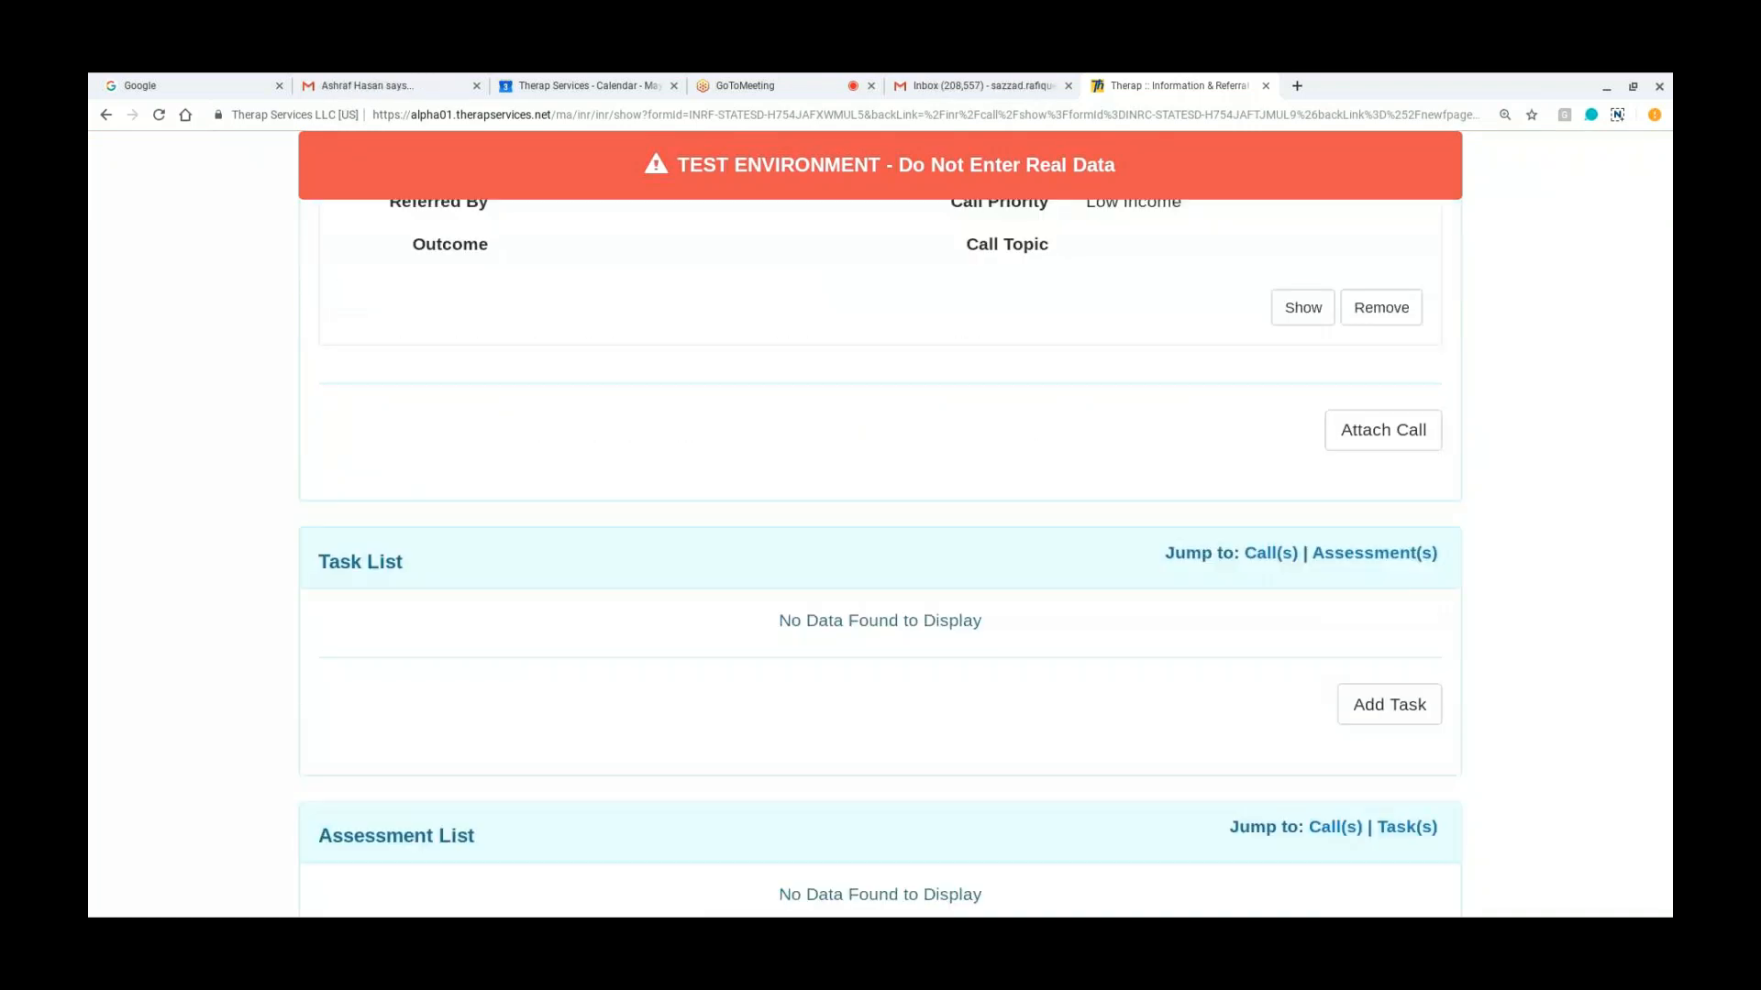
scroll(881, 550, down, 2)
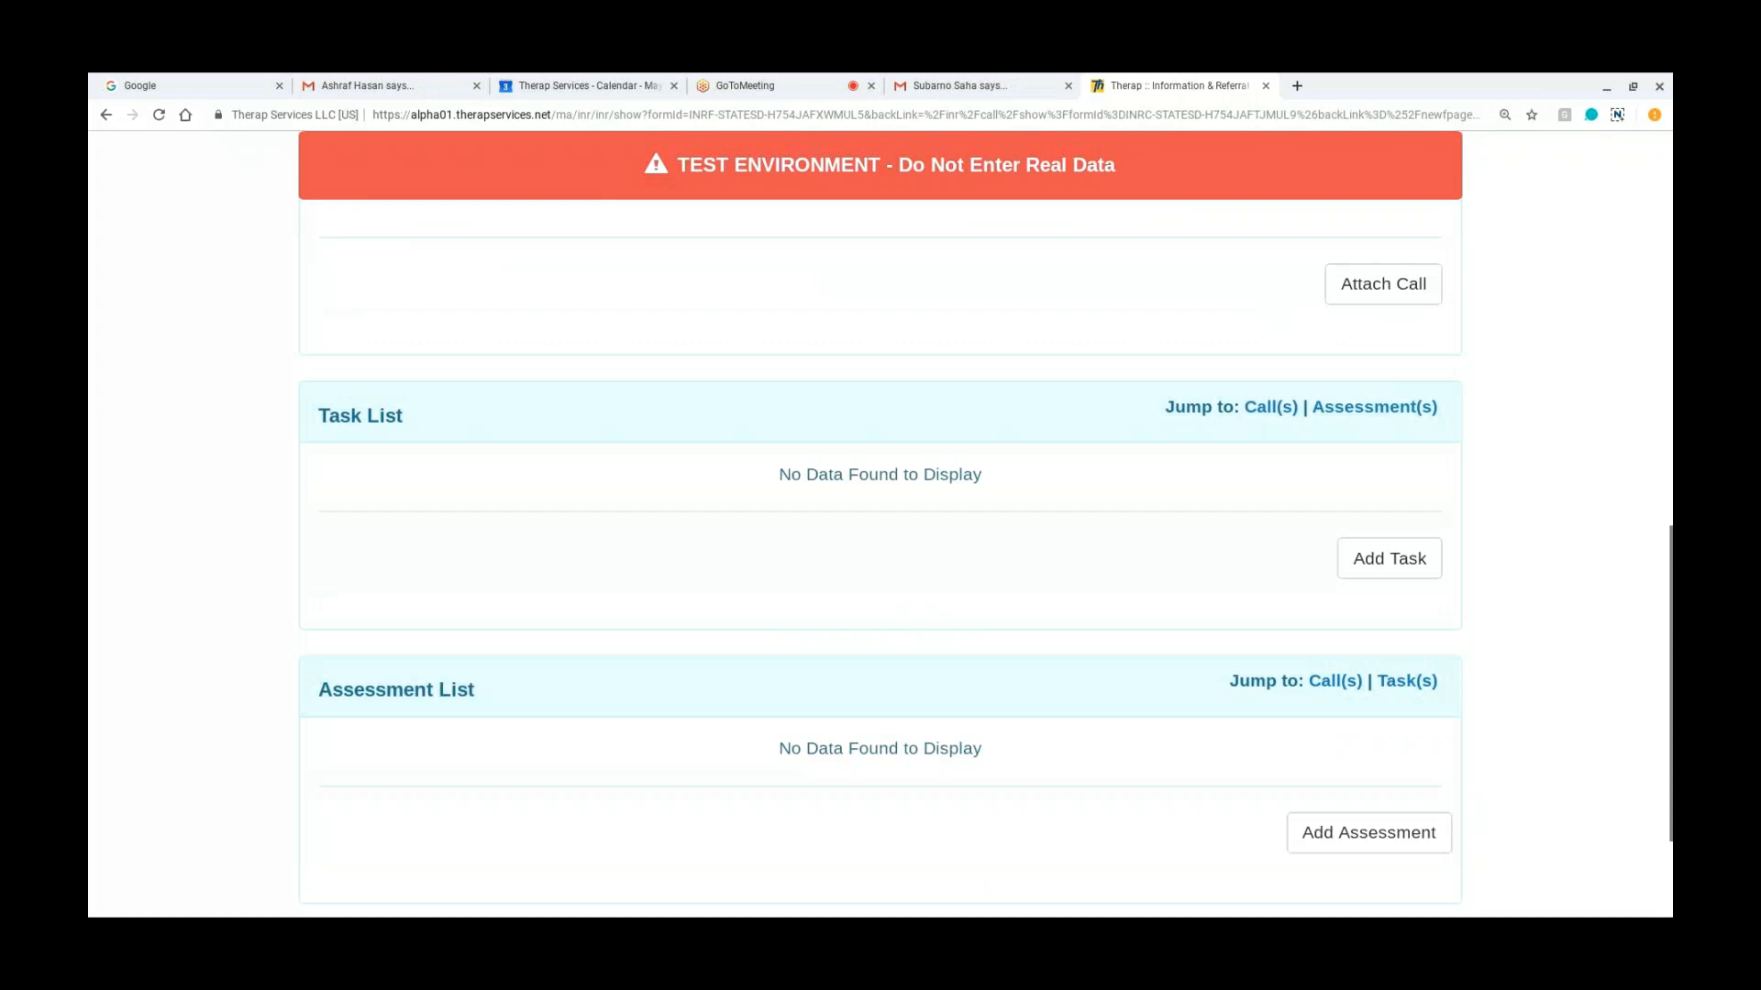
scroll(881, 550, down, 1)
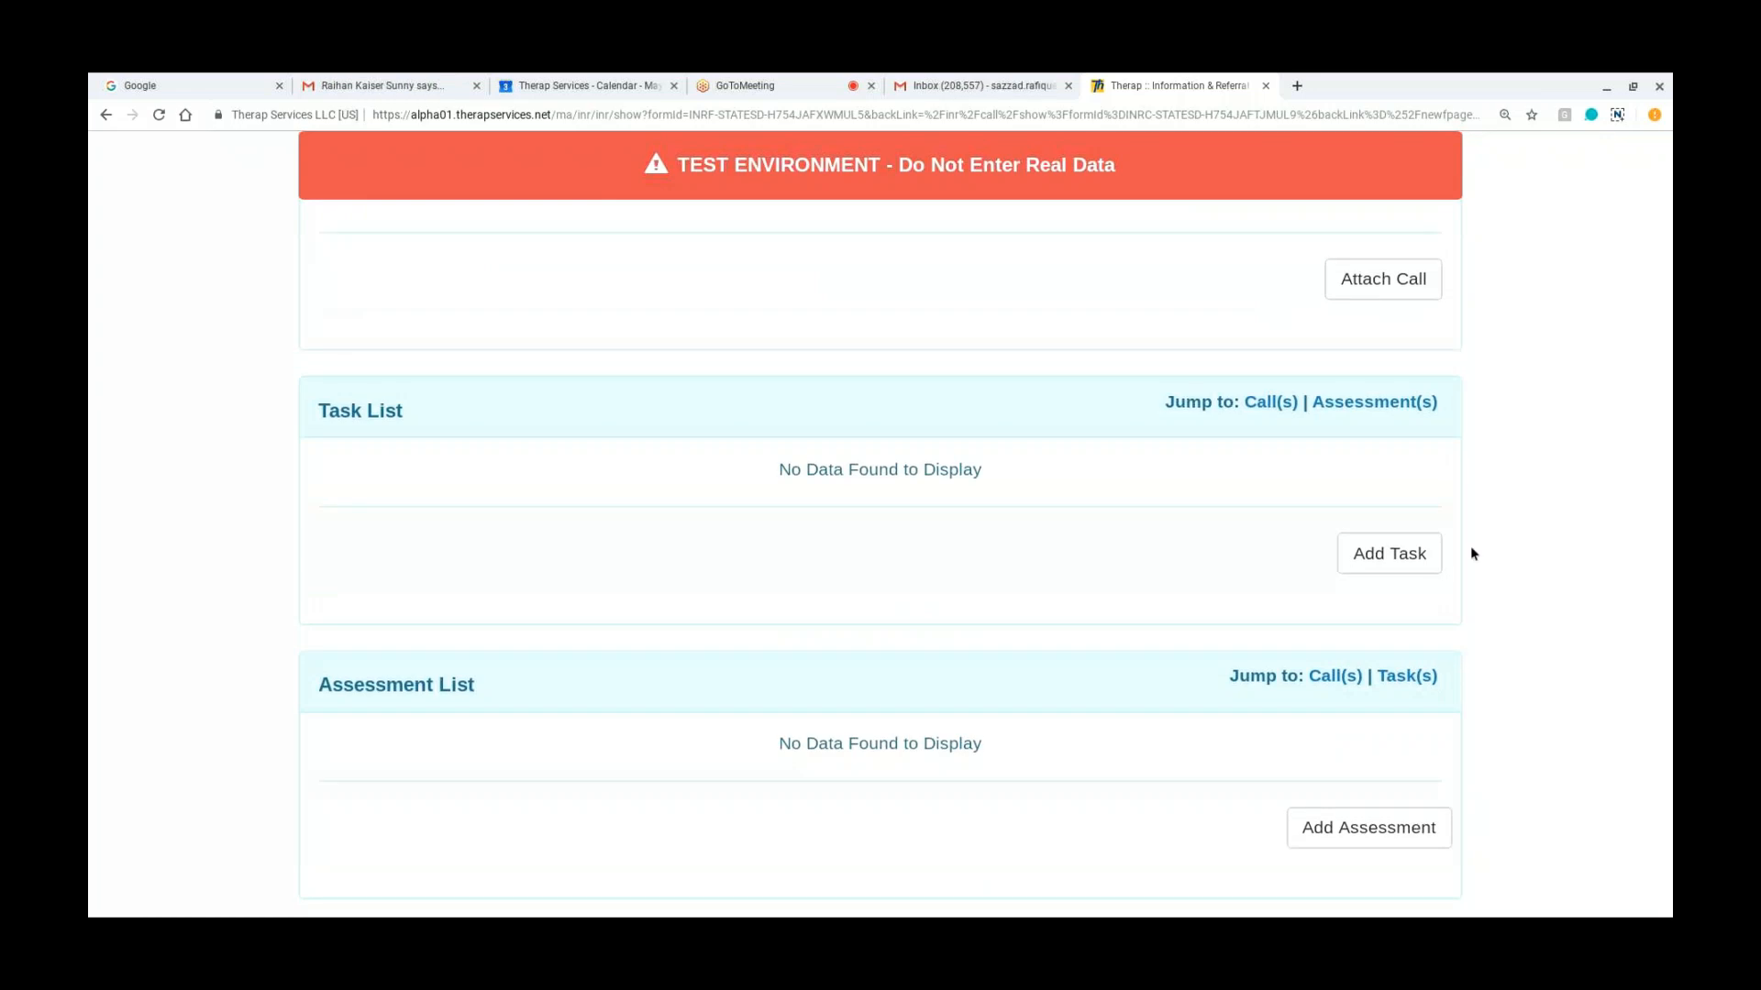
click(1398, 558)
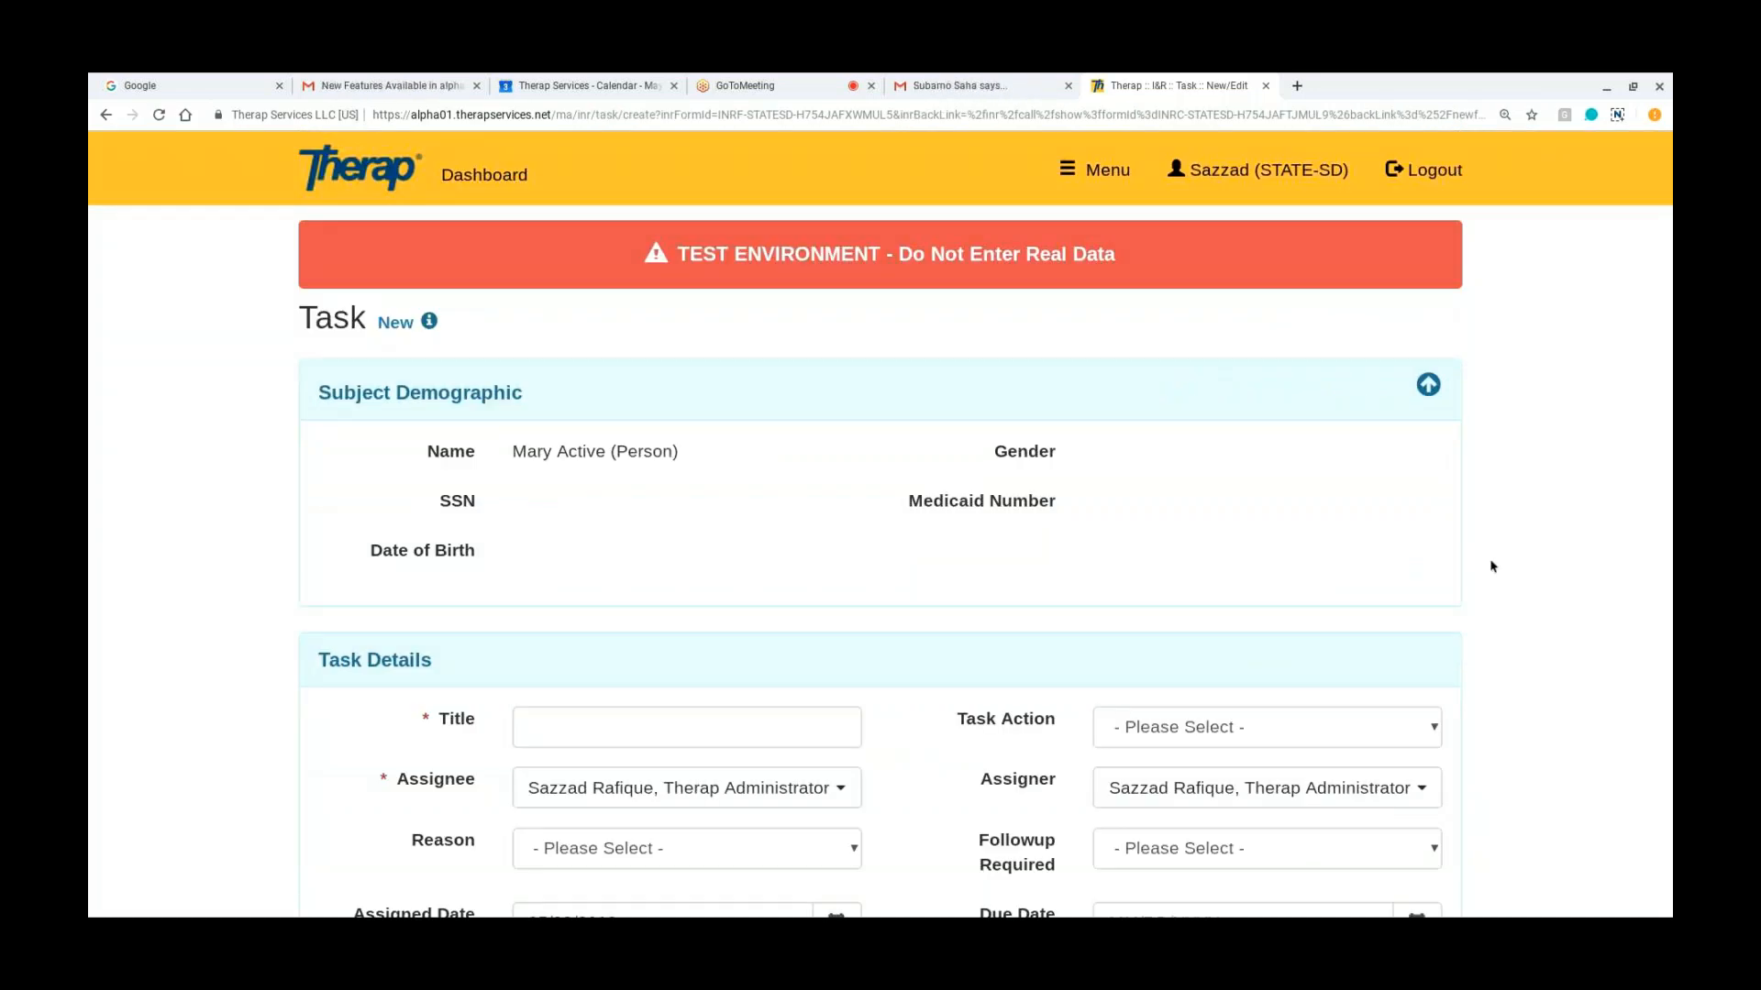
Step: Title the new task "Followup in a week" and set its Task Action to Journal Entry
scroll(1491, 562, down, 2)
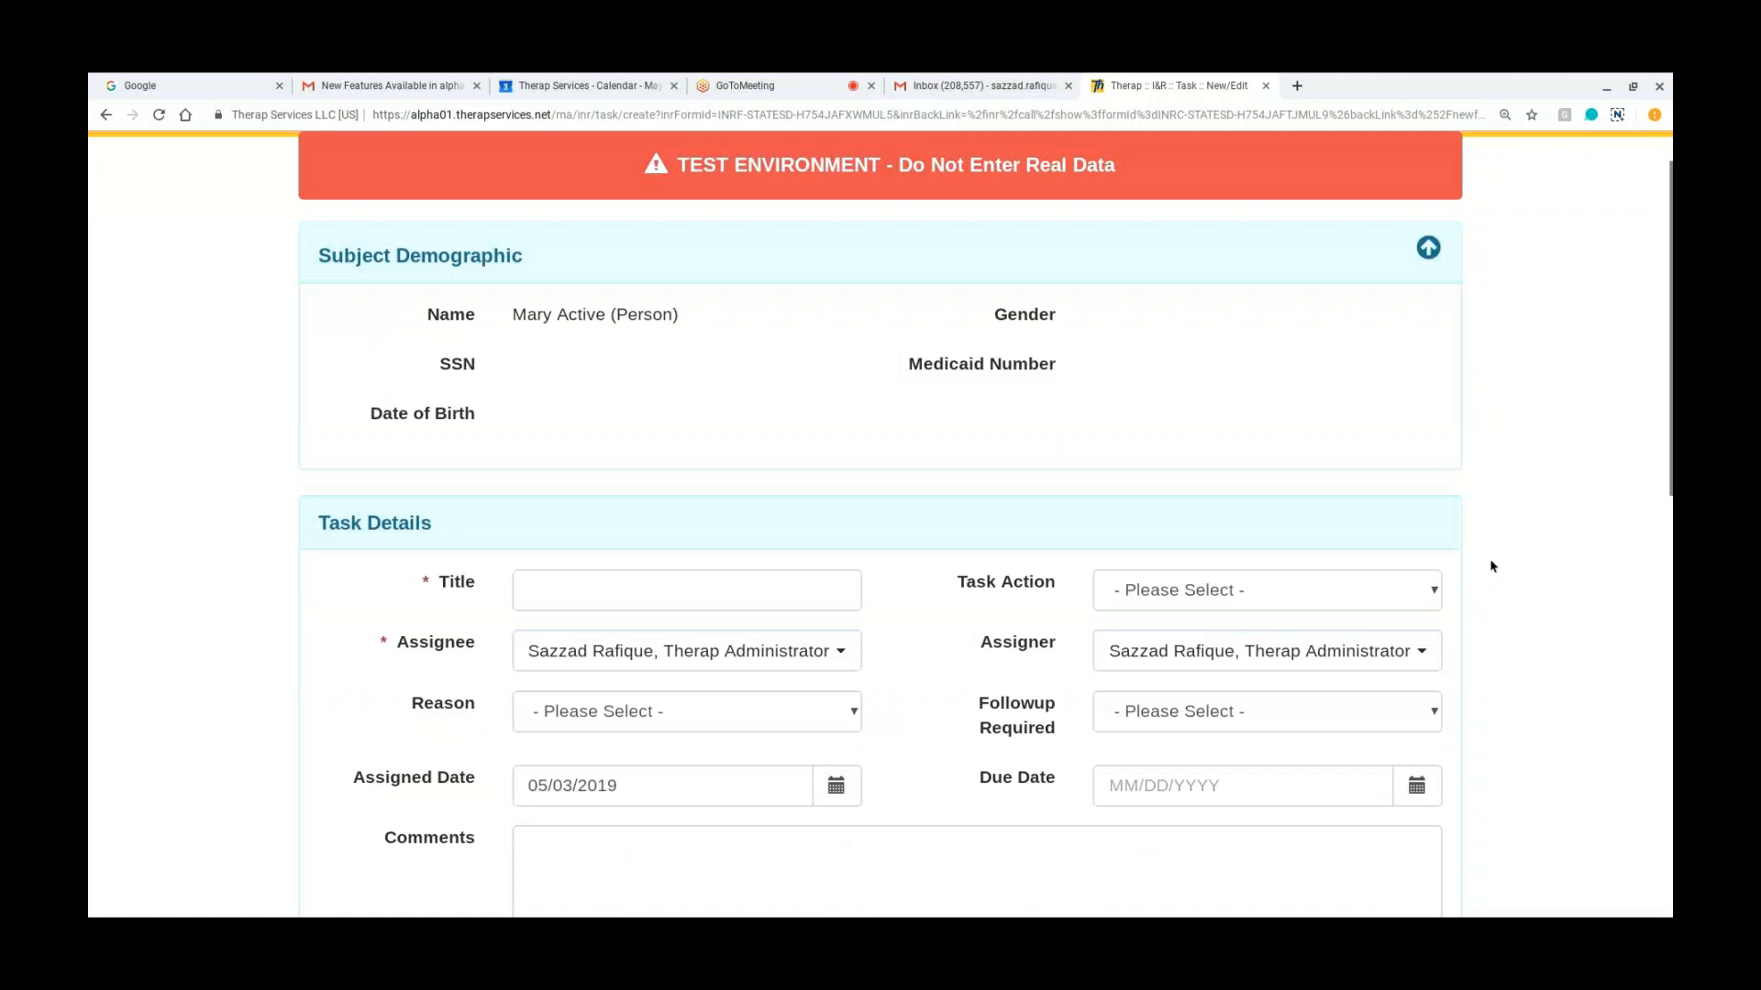
scroll(1490, 565, down, 2)
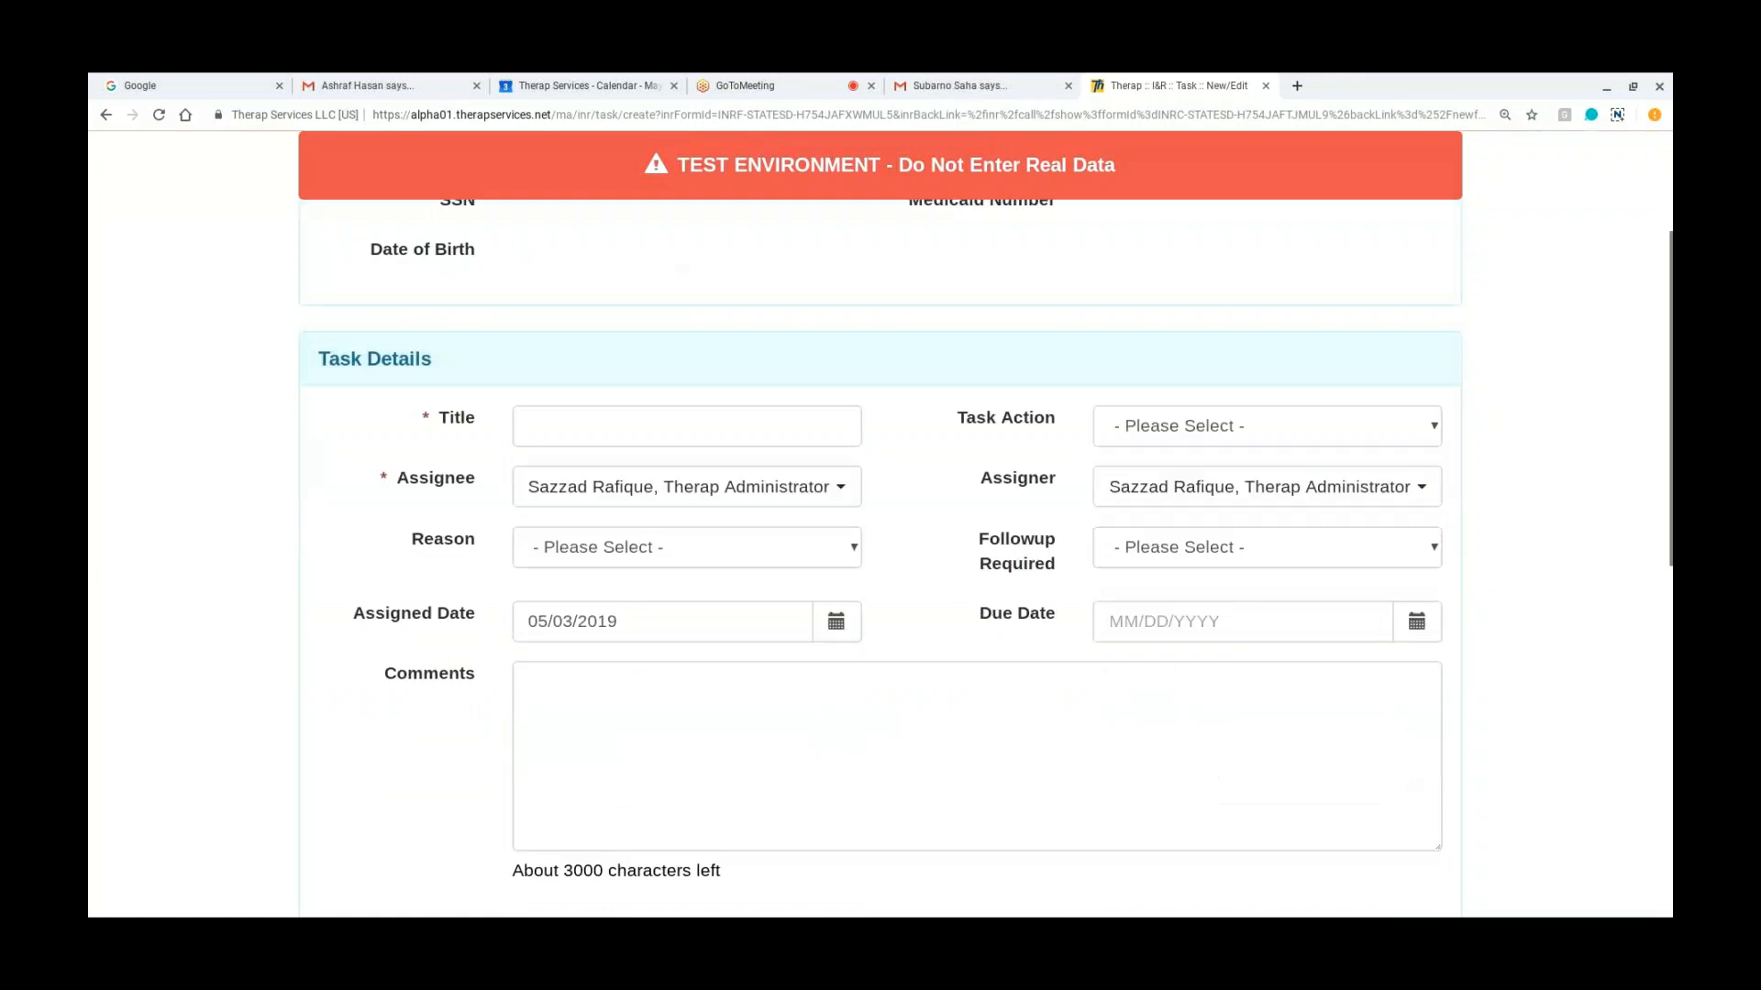
scroll(825, 383, down, 1)
click(827, 385)
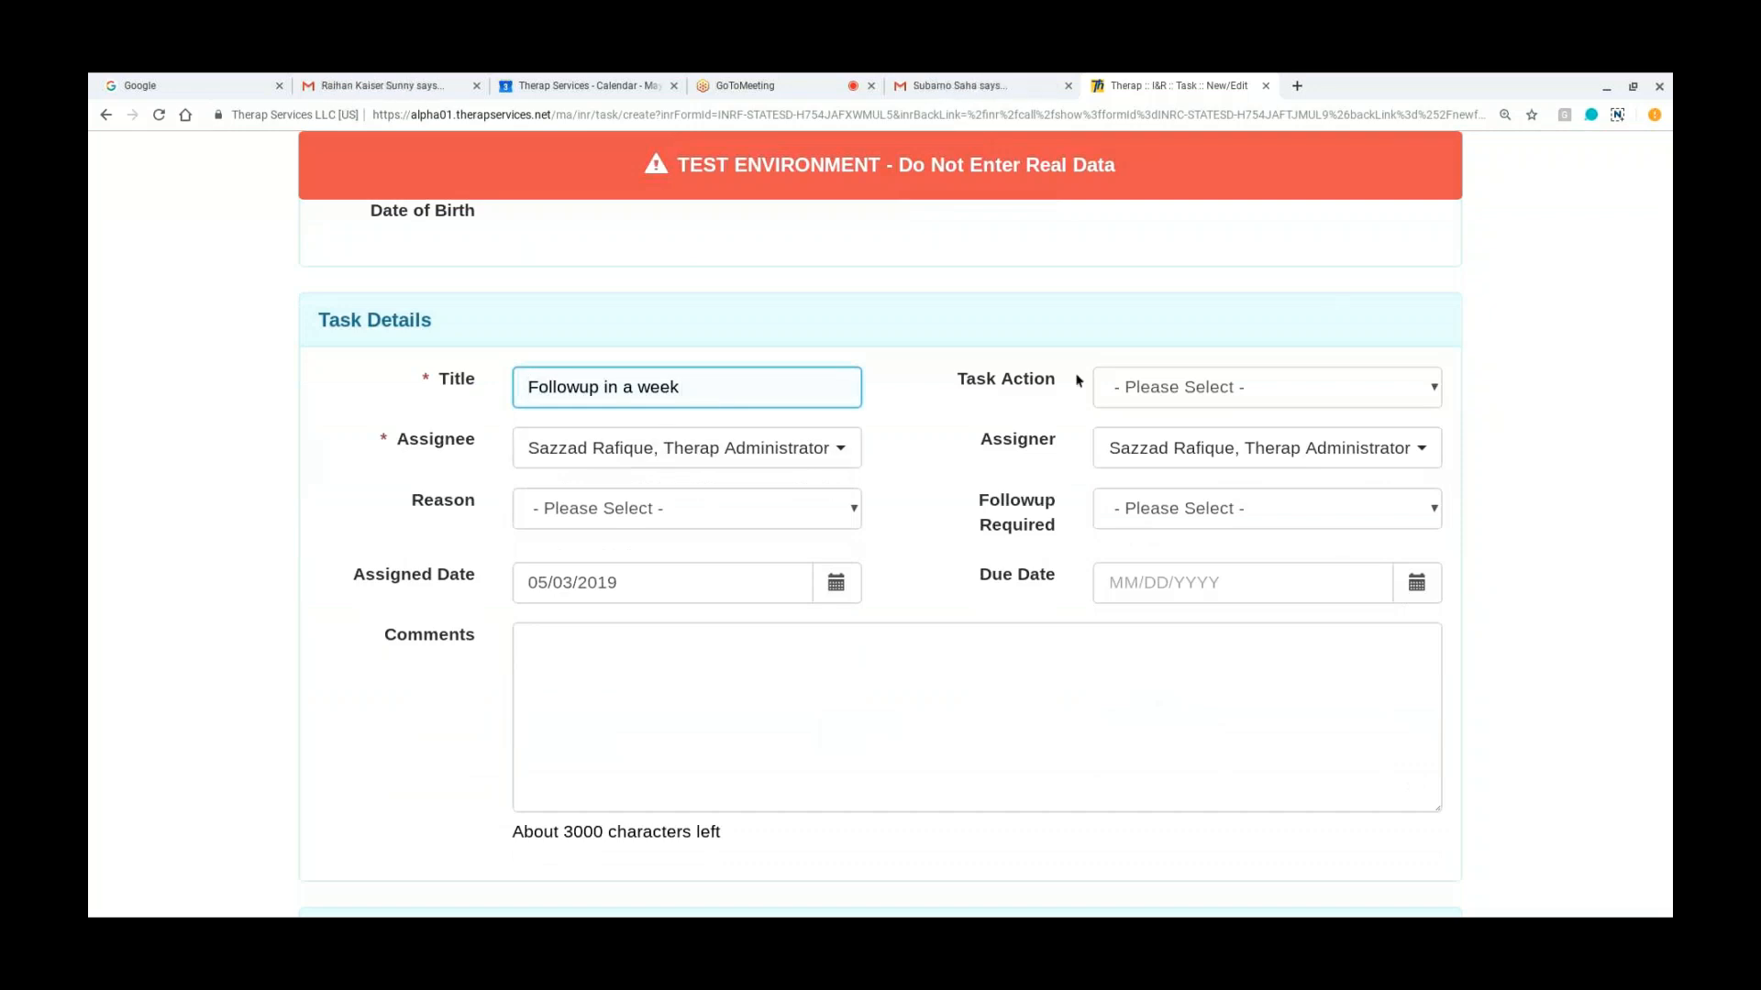
click(1144, 383)
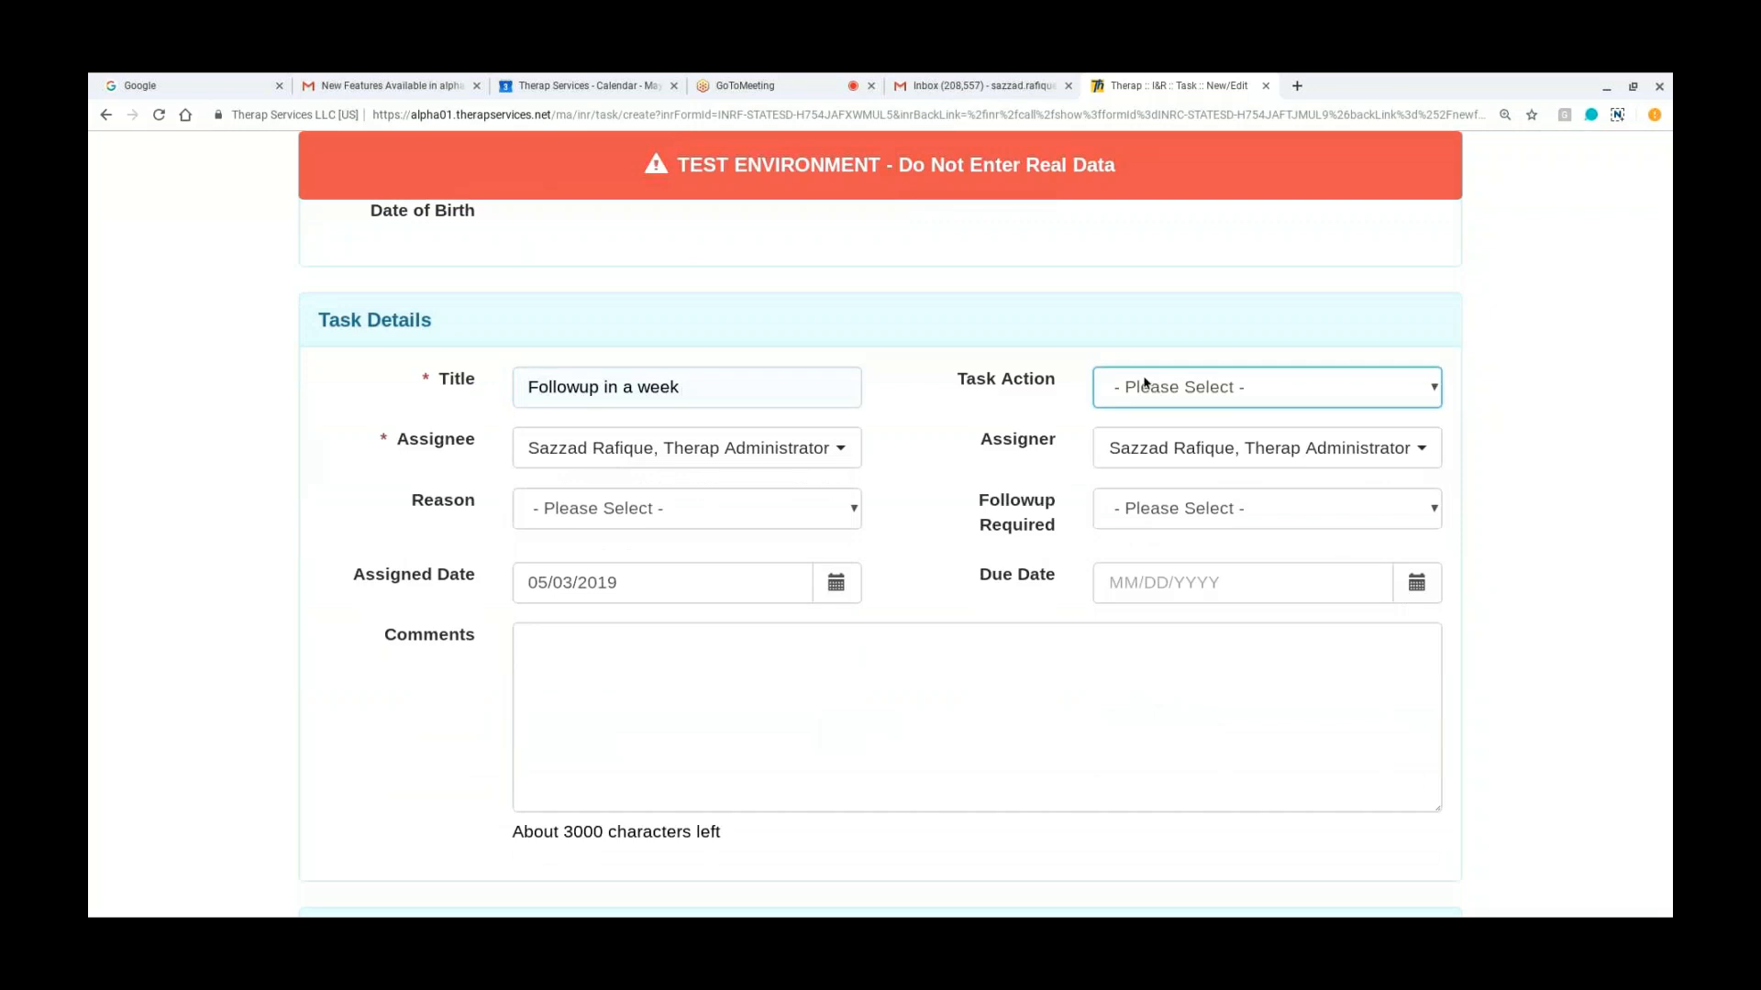
click(1190, 416)
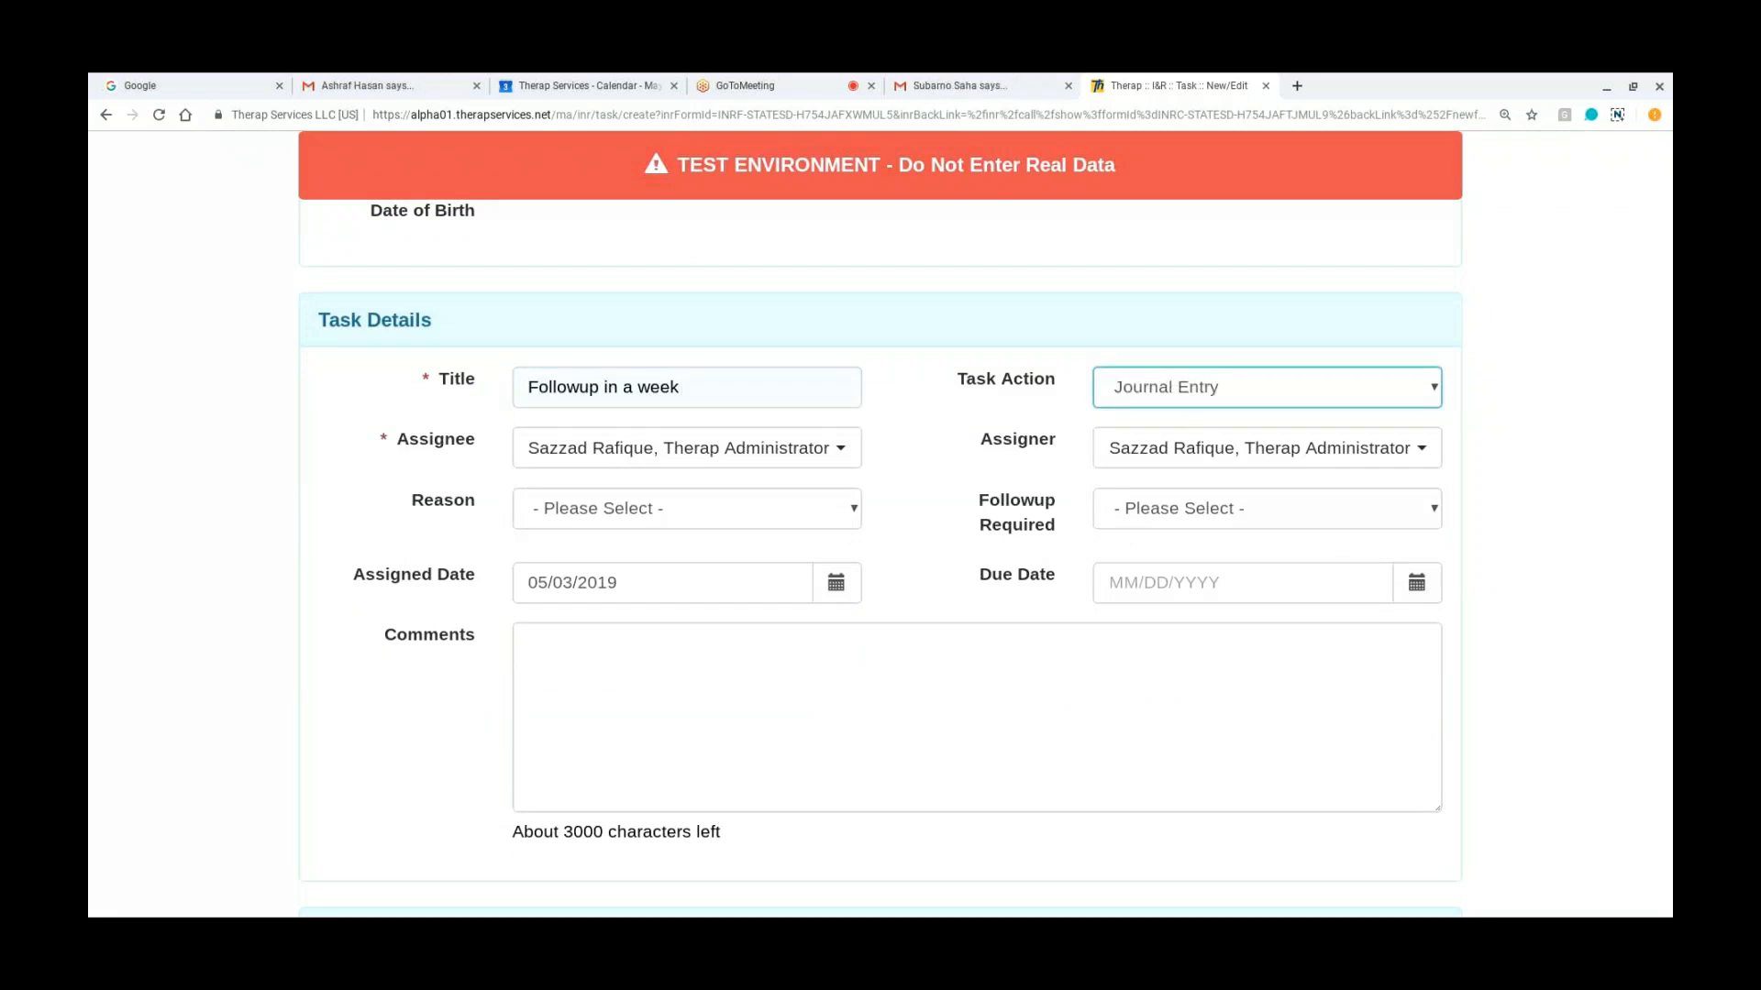
Step: Set the task's Reason to Follow Up Call and Followup Required to Yes
click(554, 507)
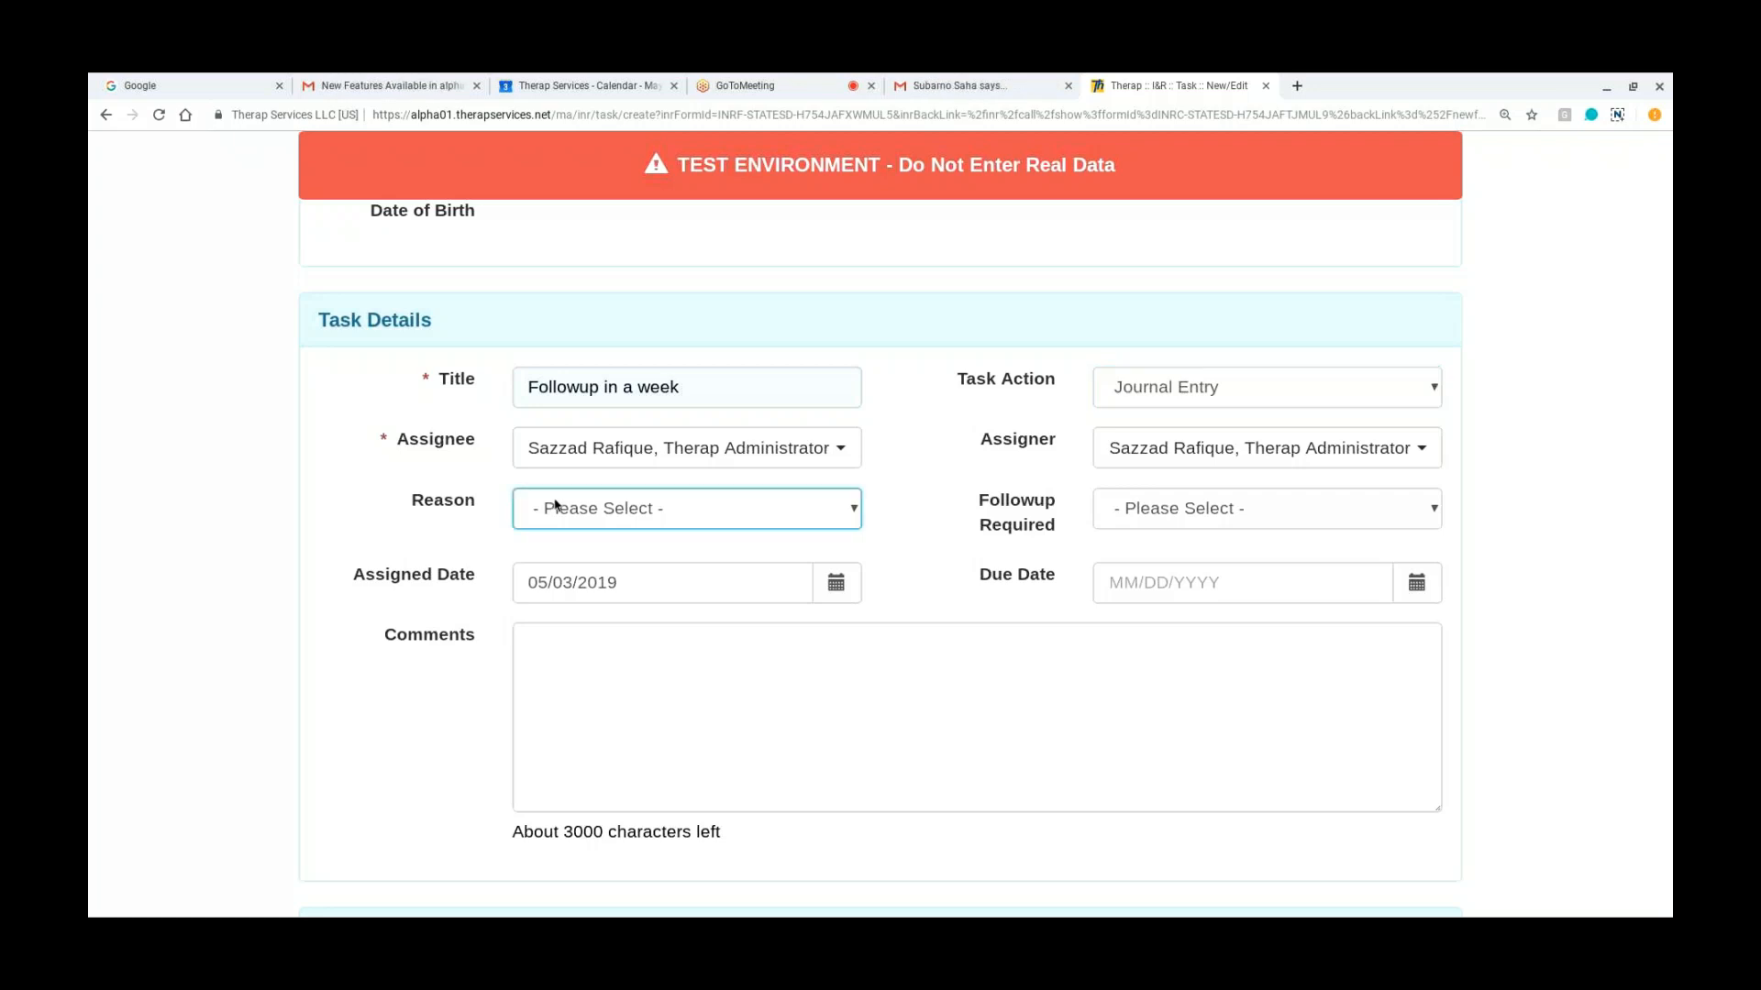
click(559, 573)
click(1140, 527)
click(1134, 570)
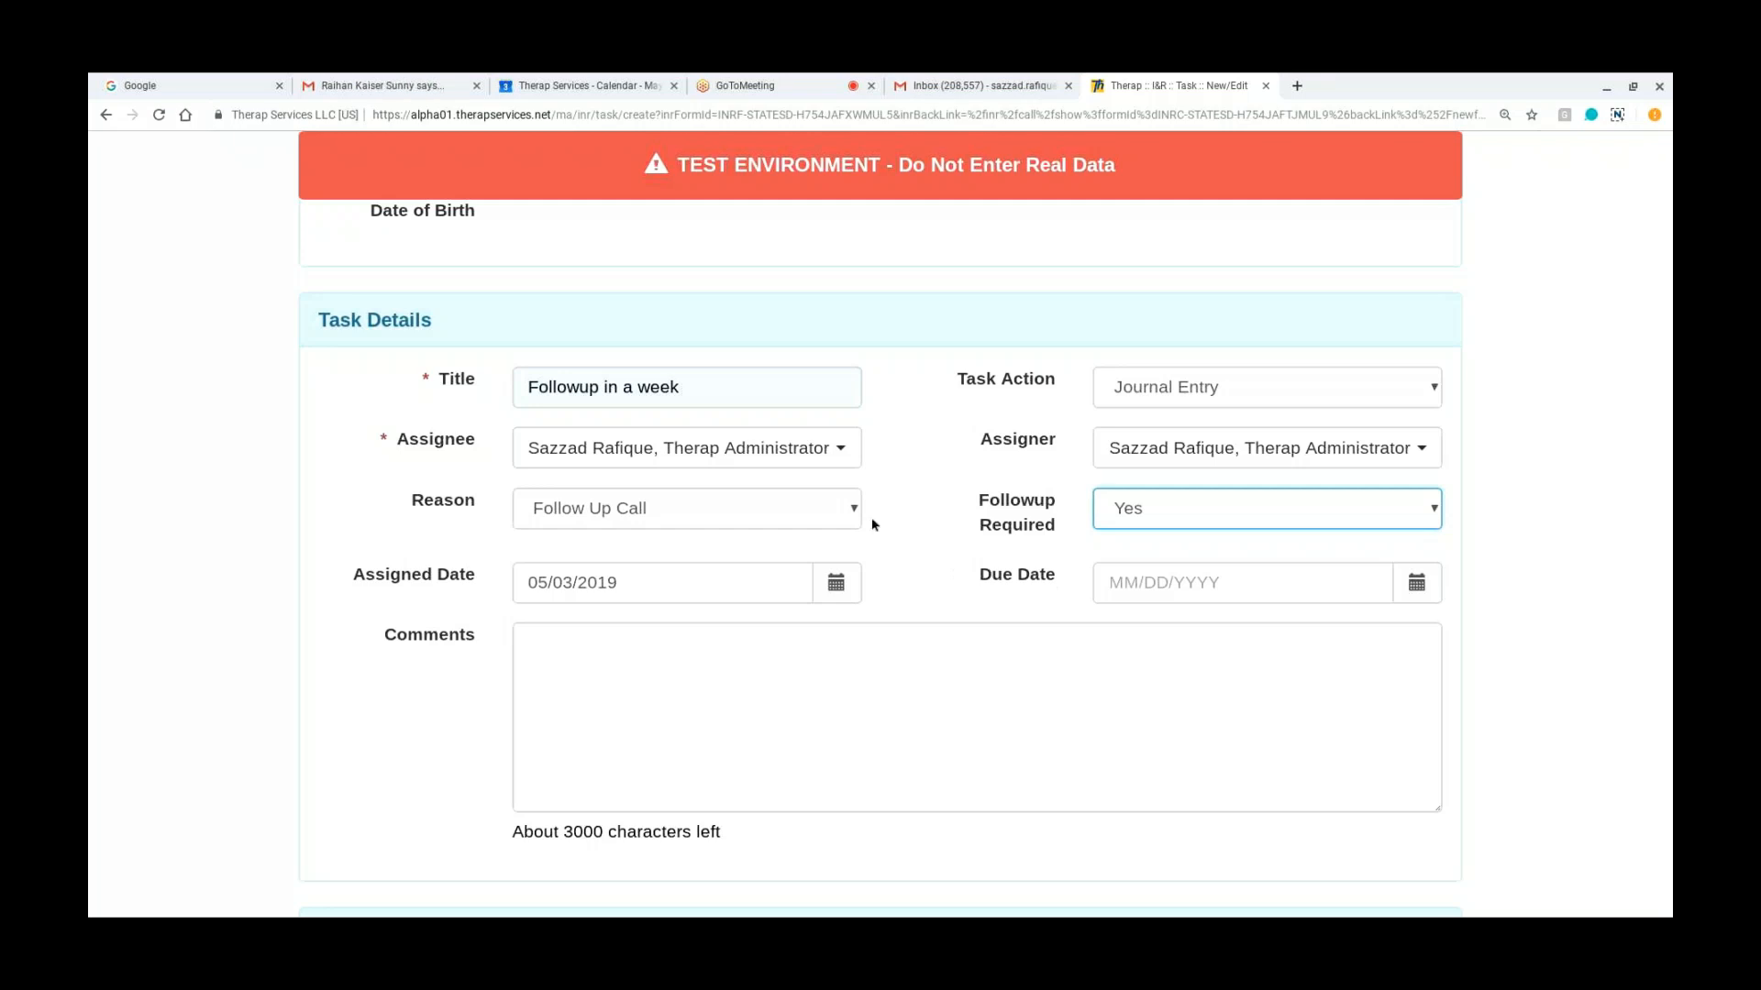
Step: Assign the task to the first administrator listed under Assignee and enter the comment "Please followup in a week."
click(846, 448)
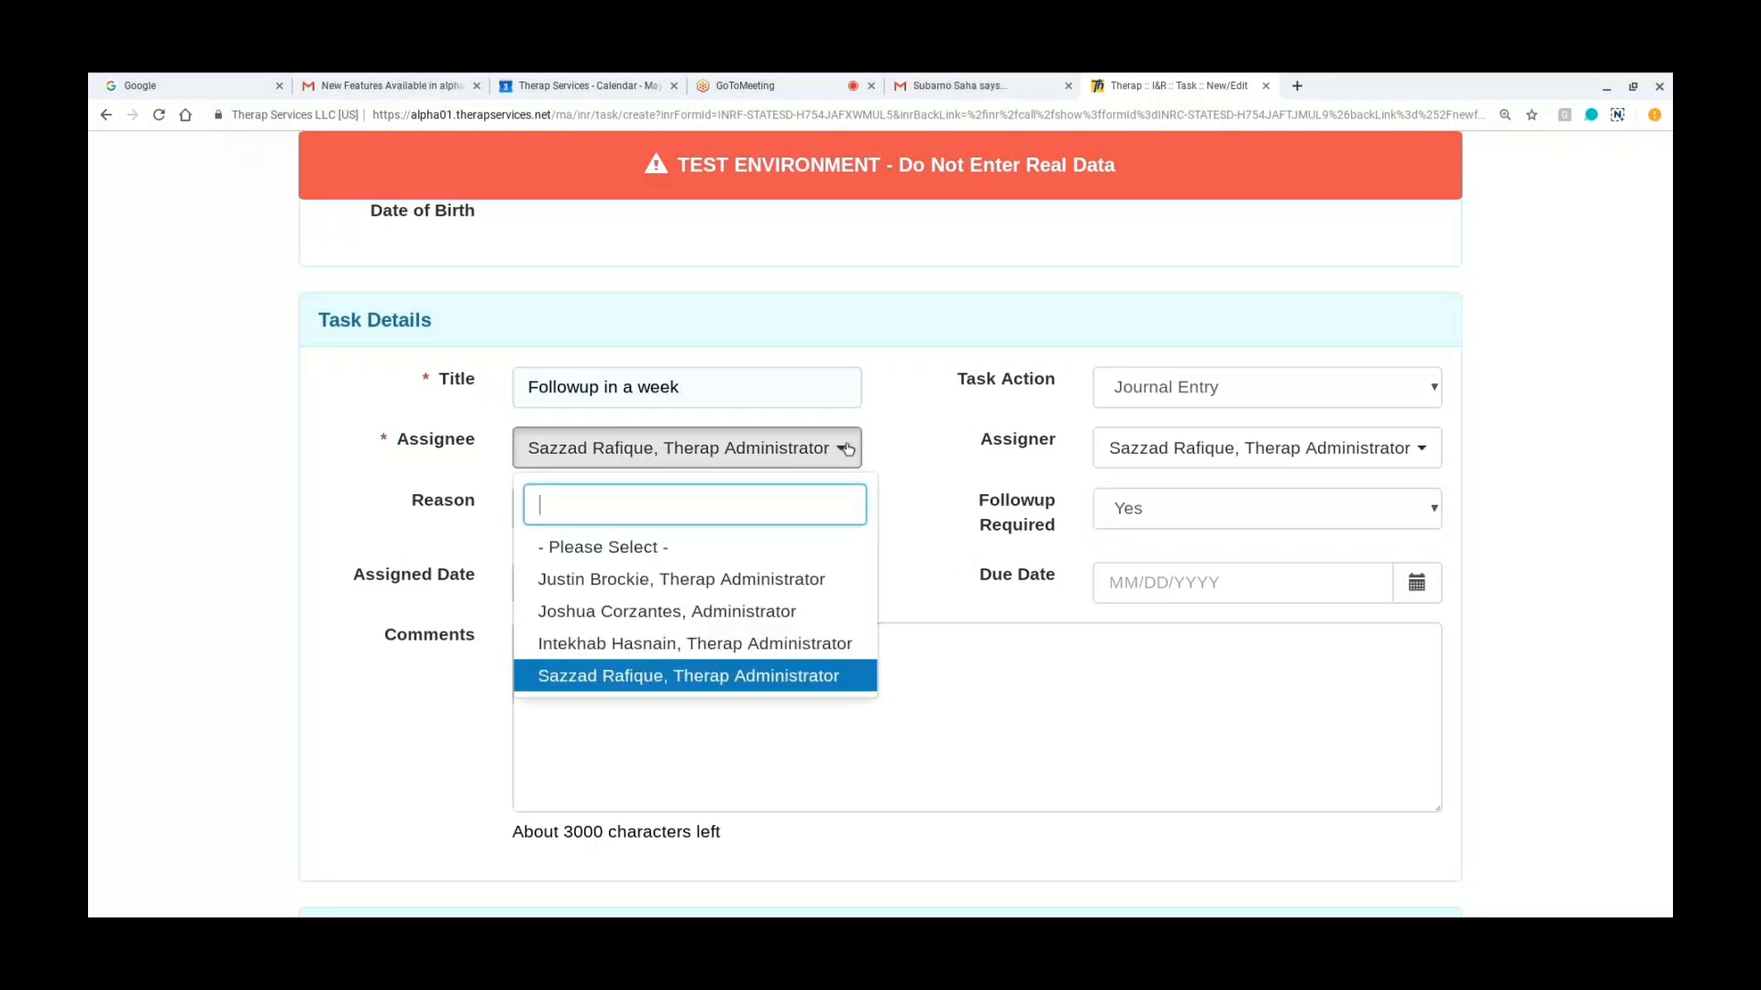
click(747, 580)
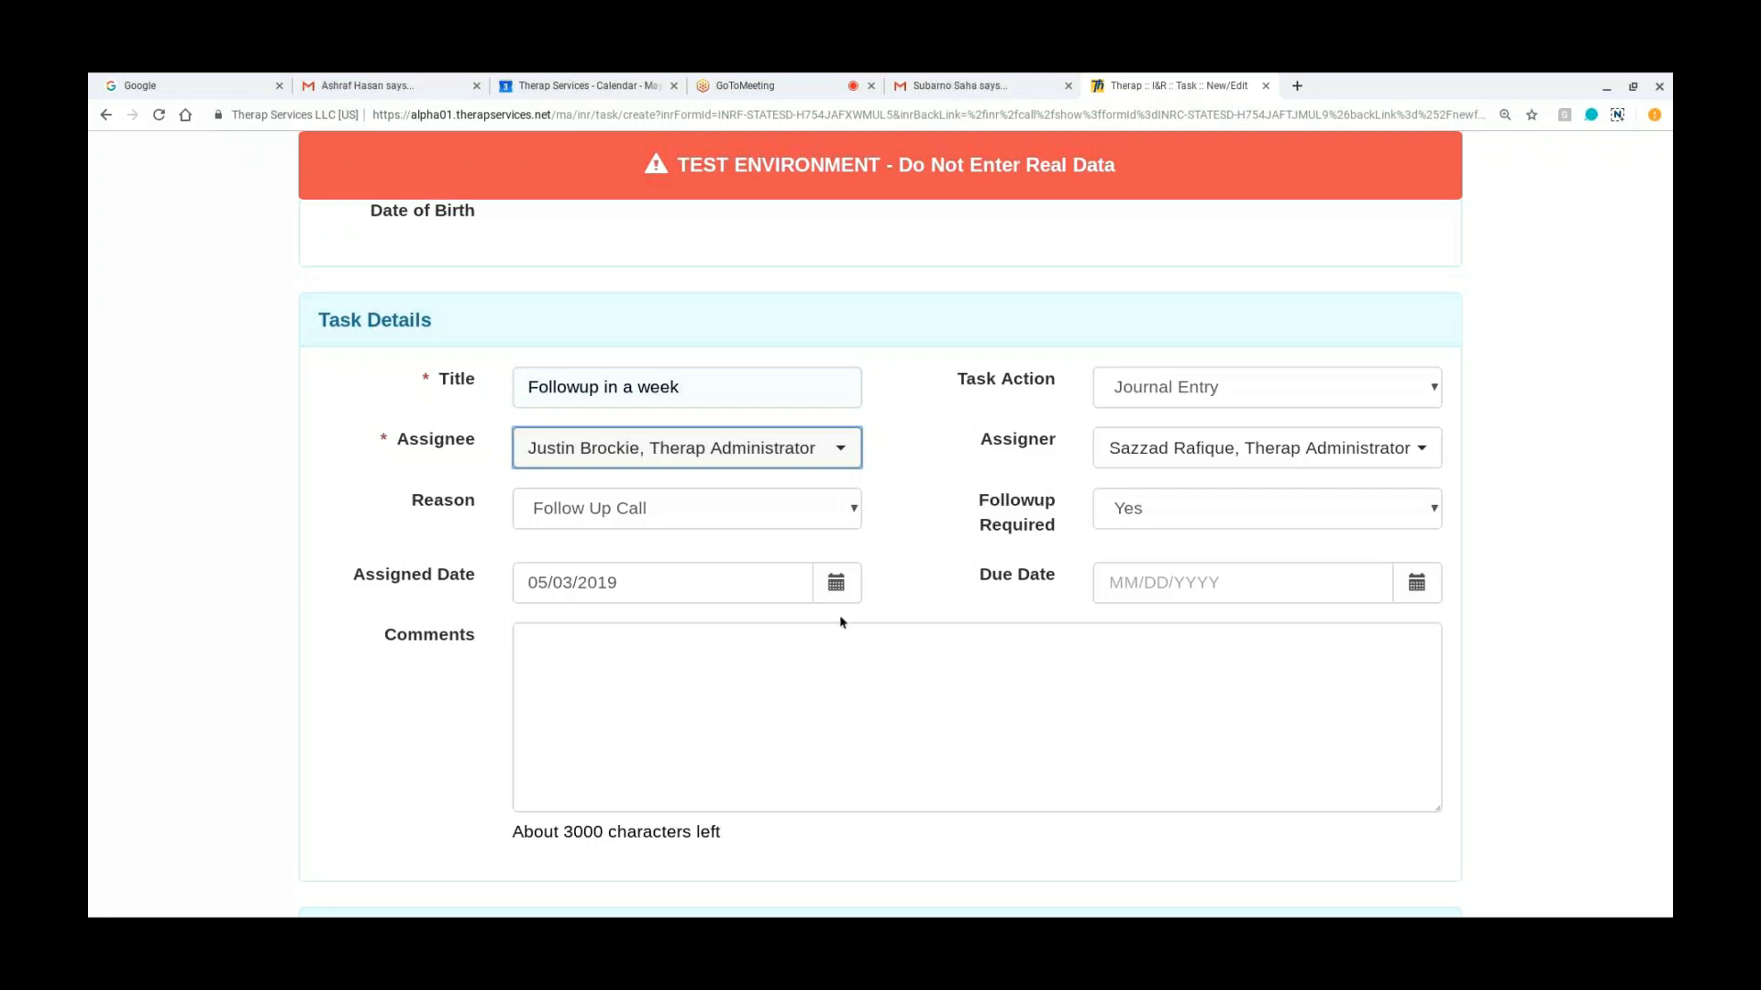
click(849, 669)
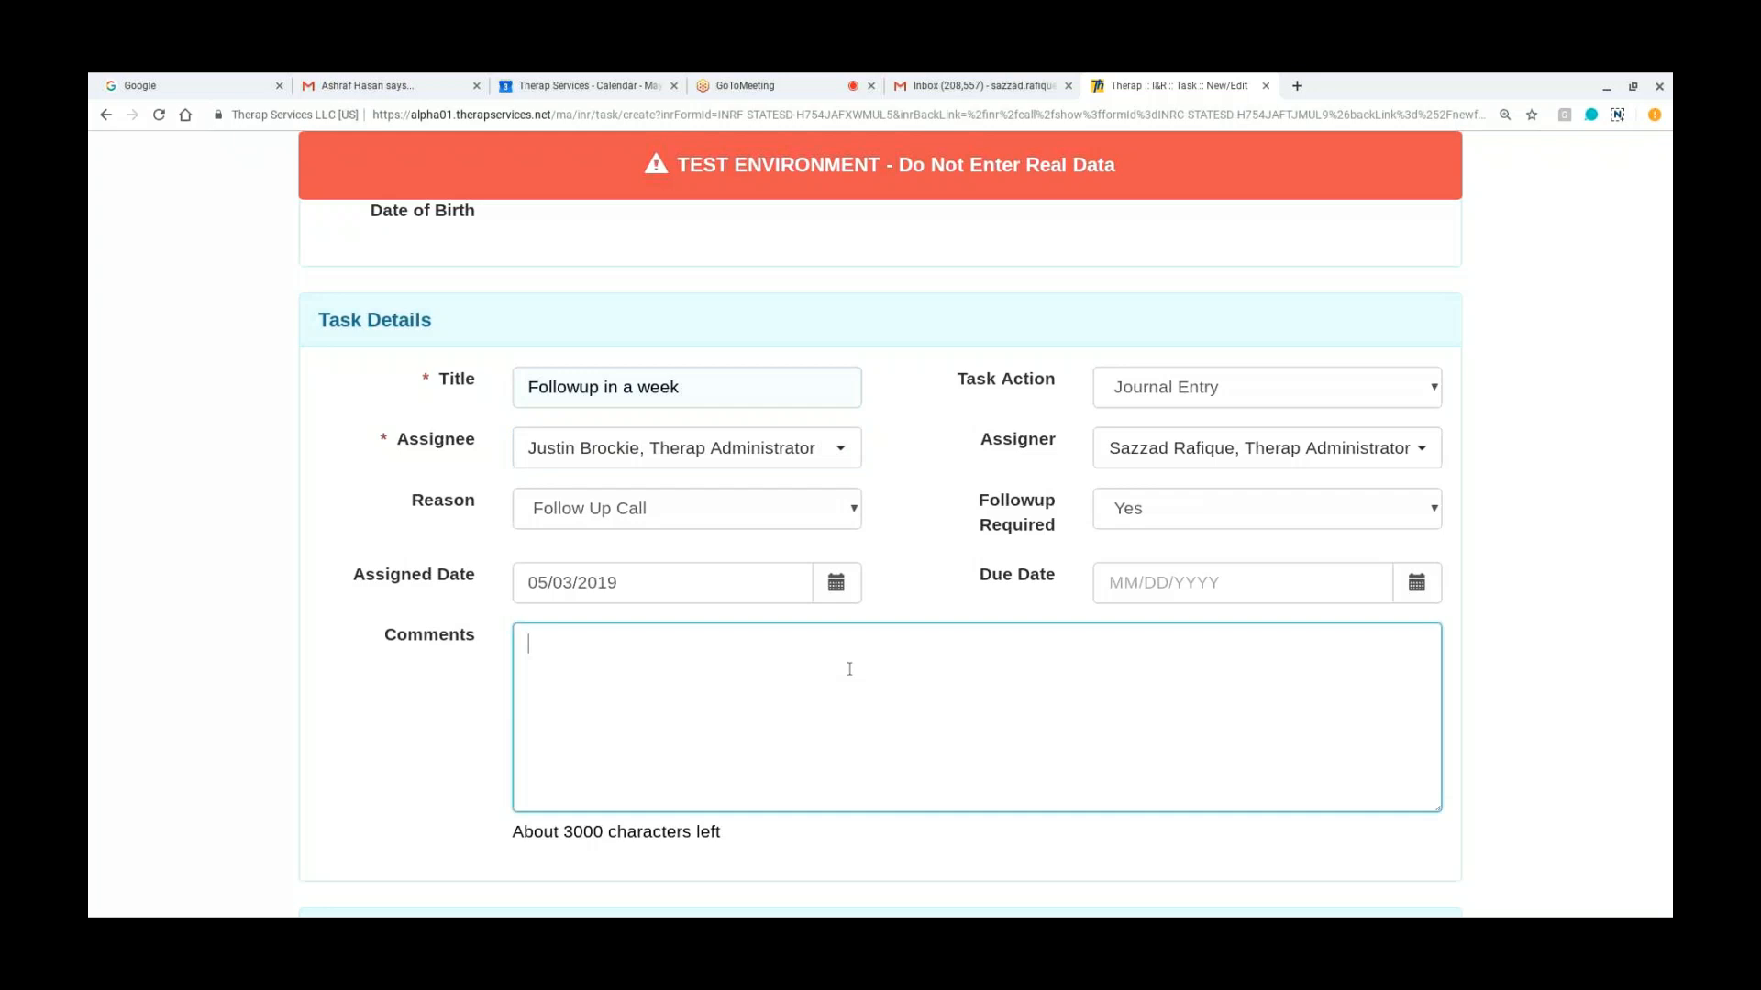
text(Ple)
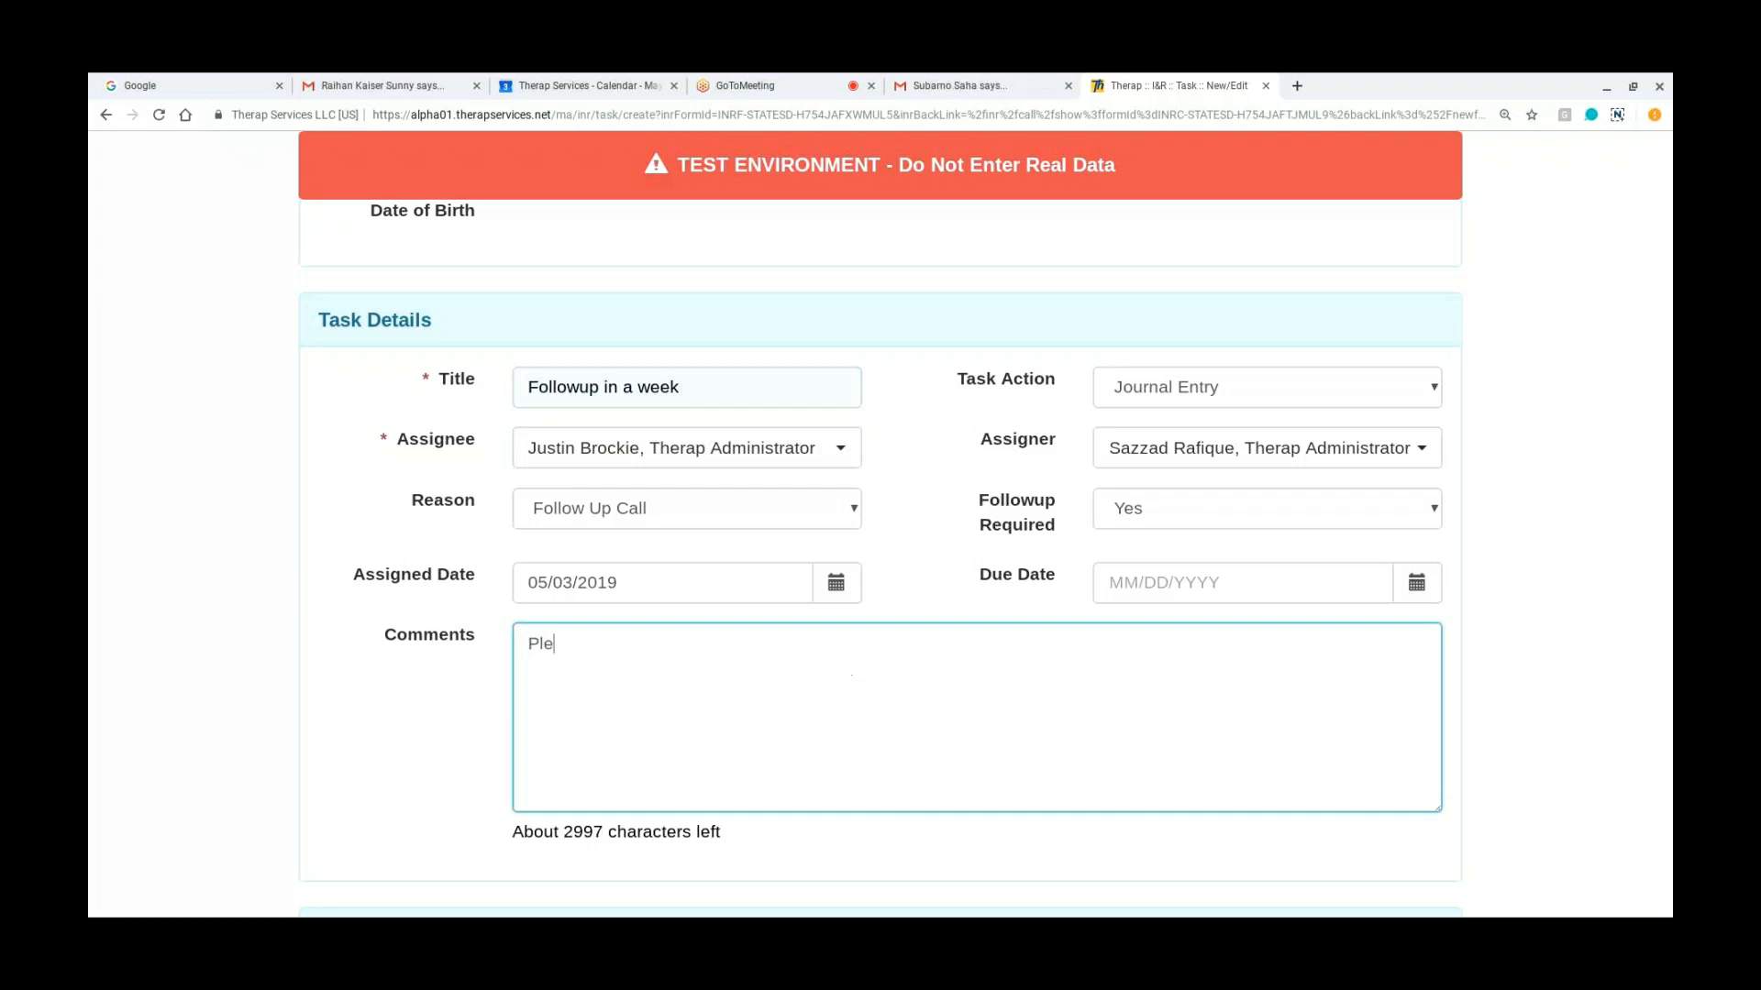
text(ase f)
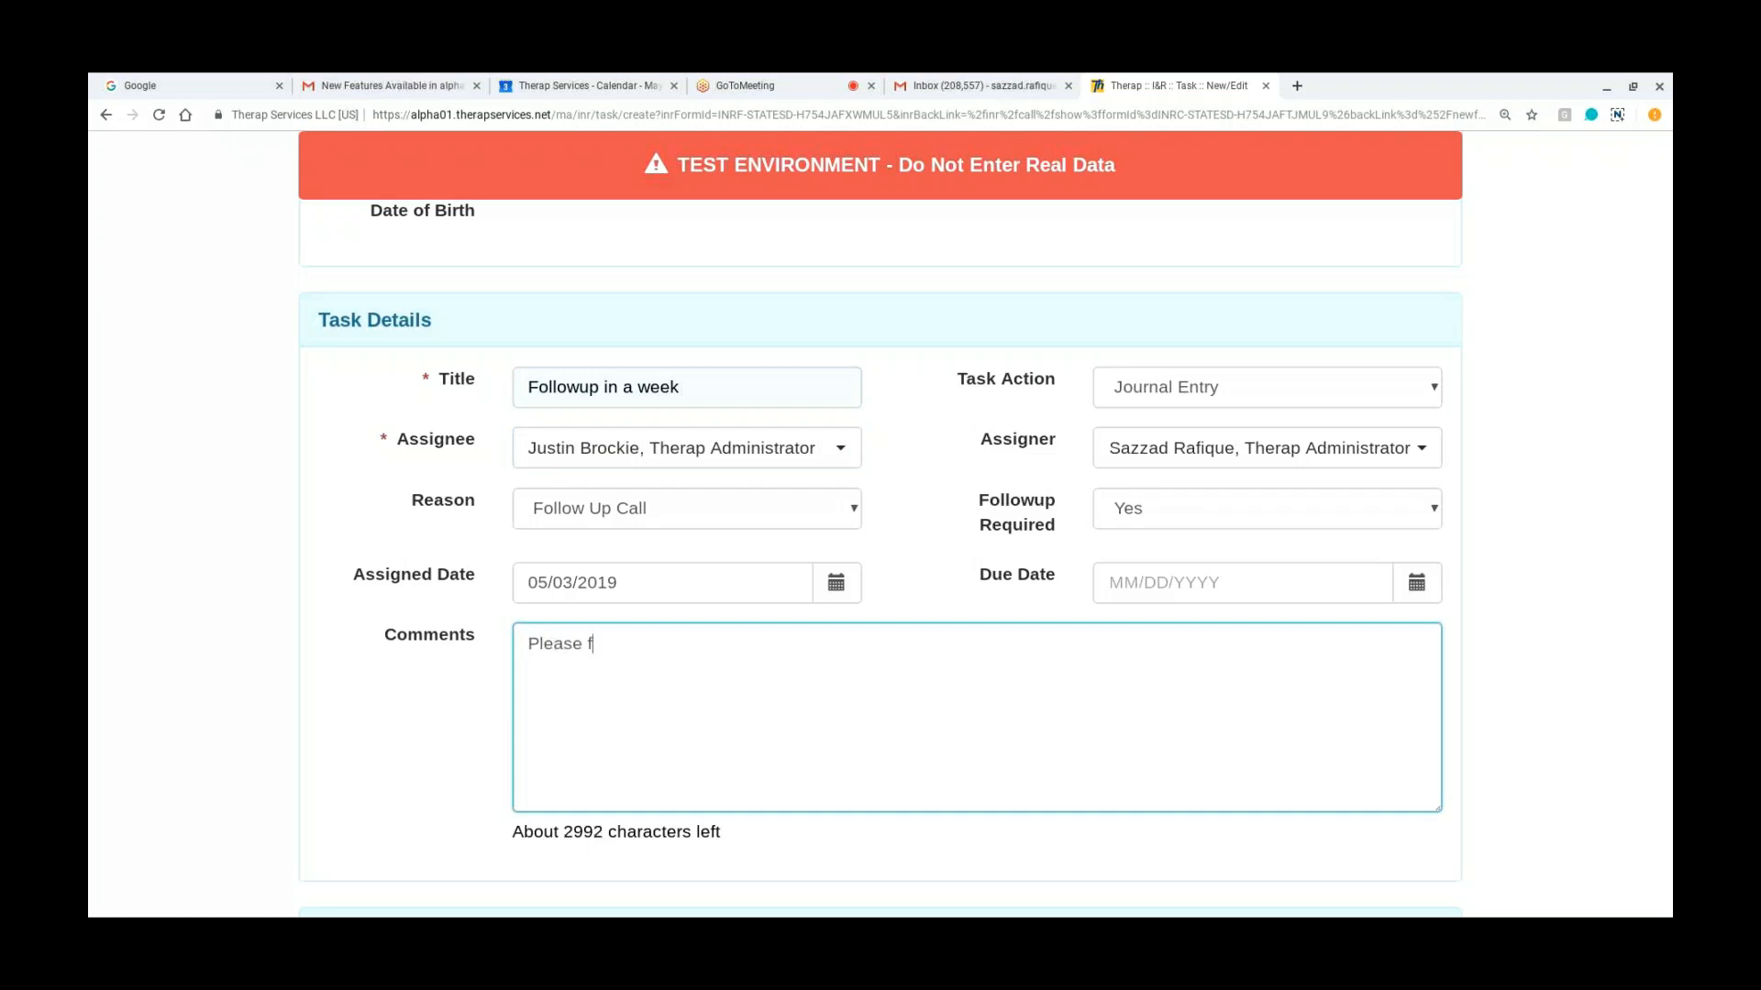
text(ollowup)
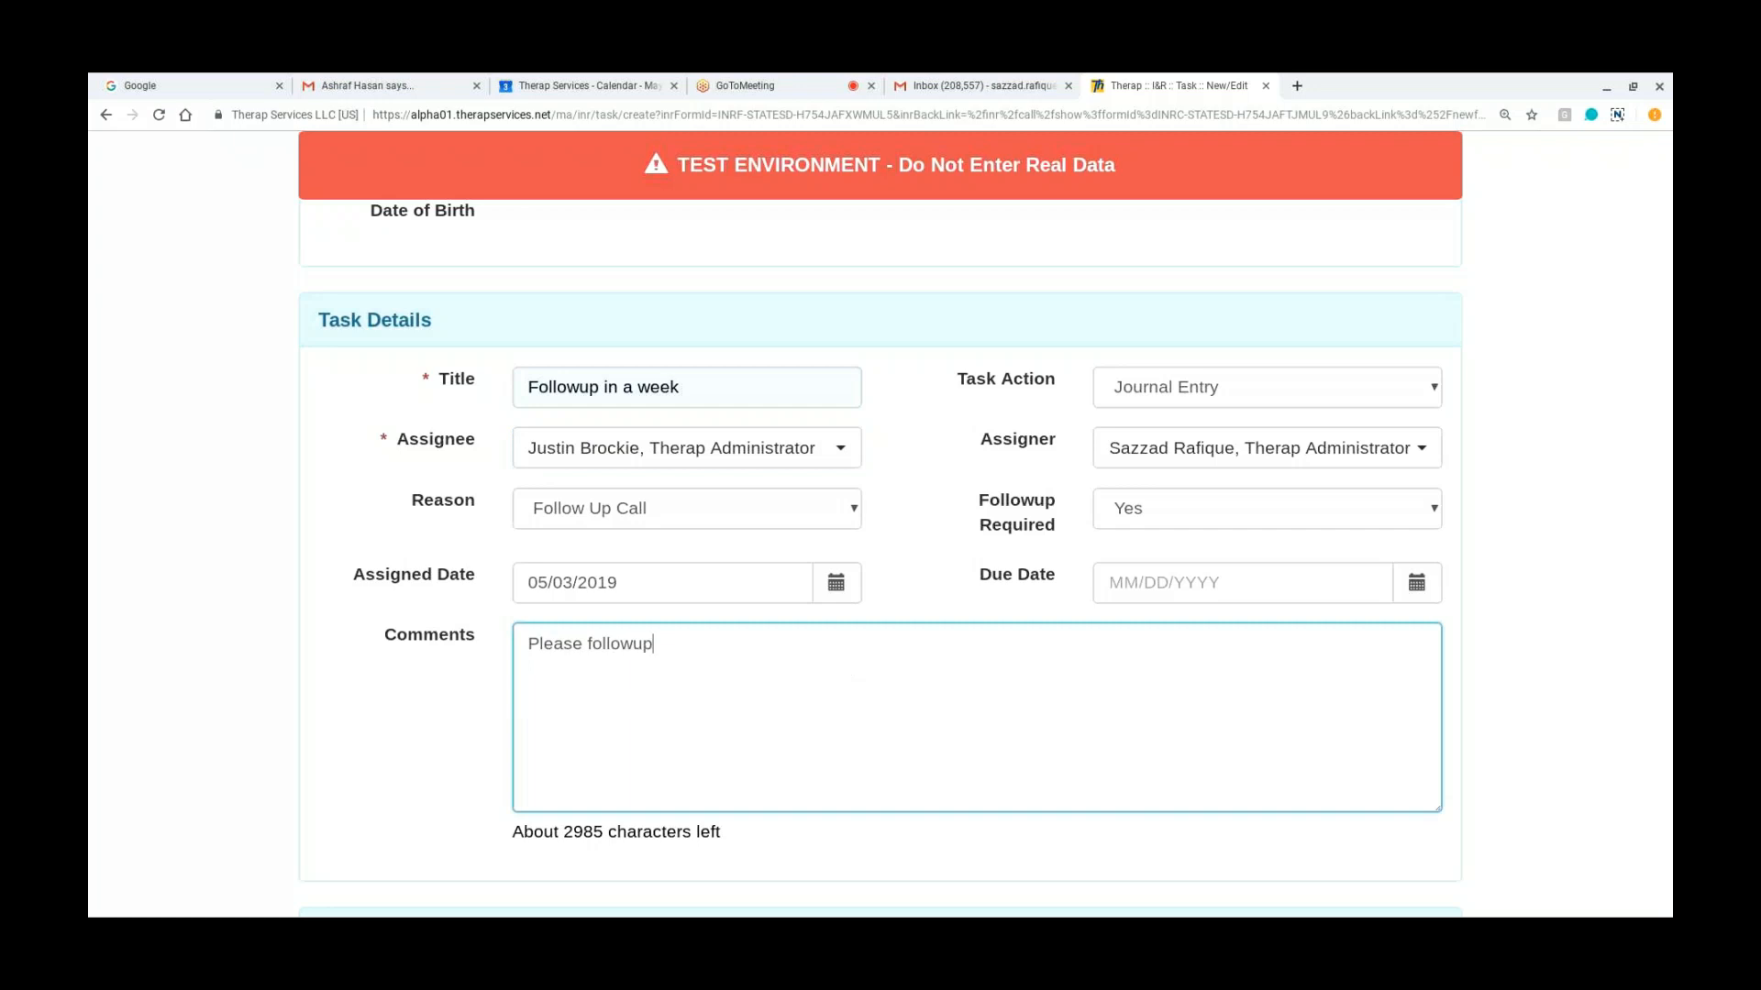
text( in a week.)
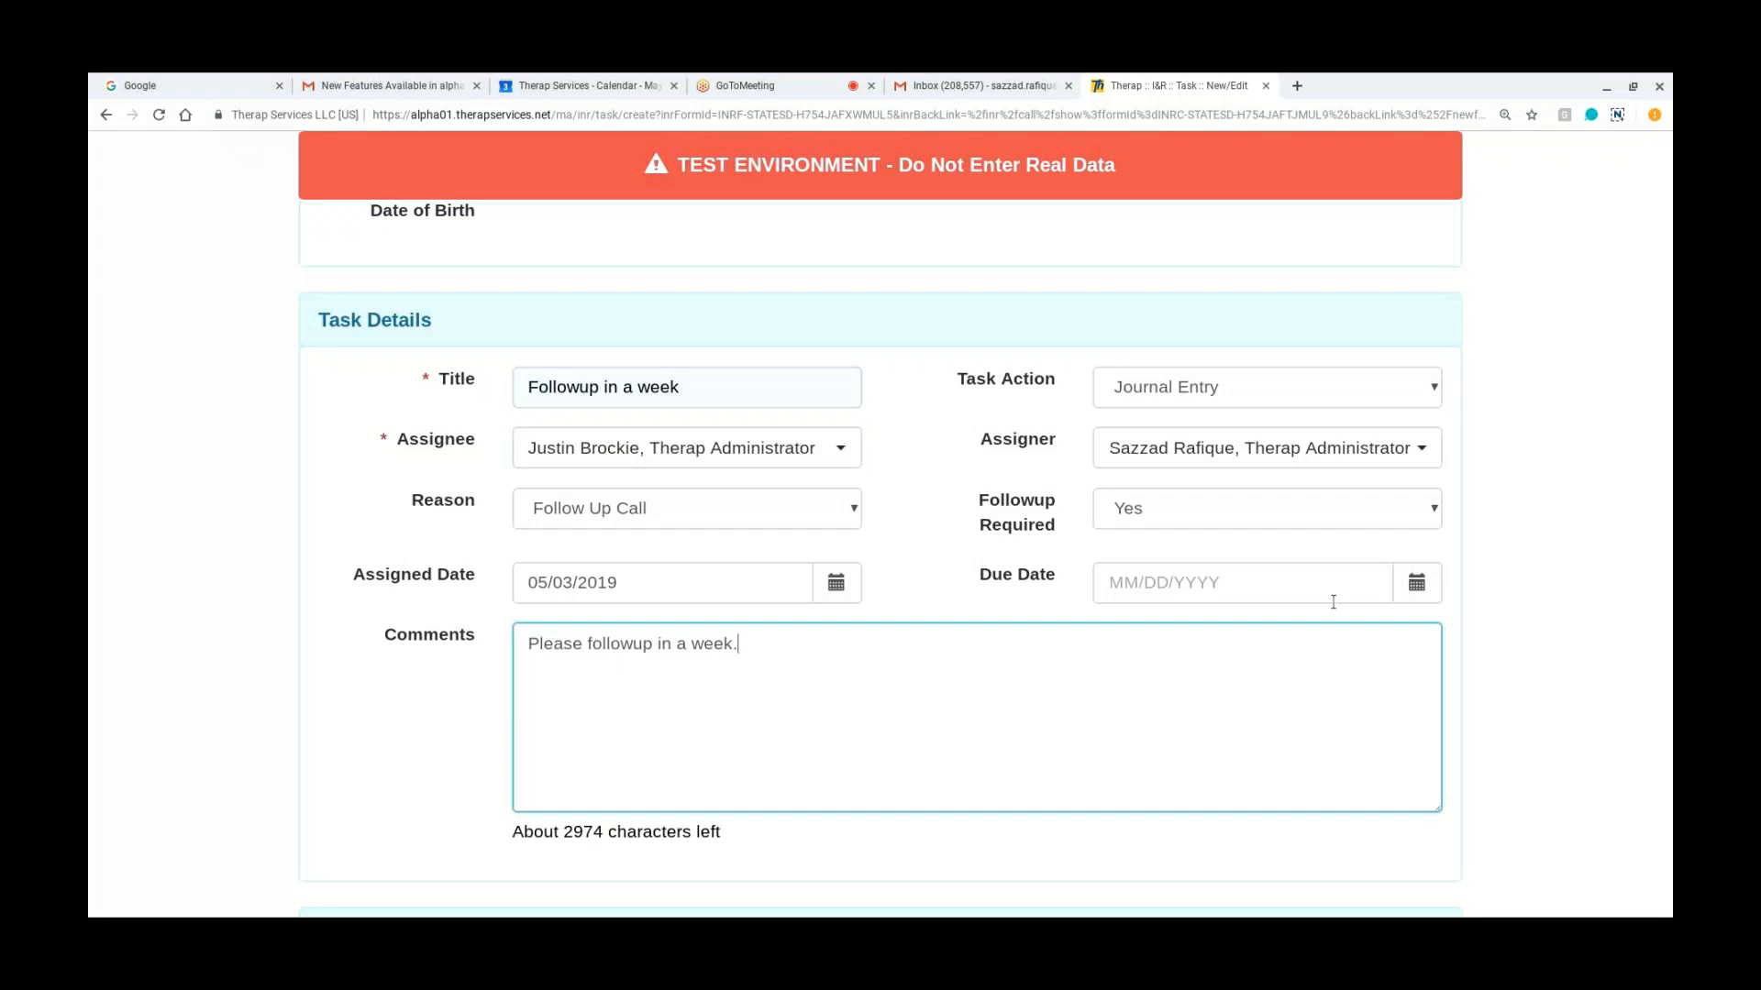
Step: Set the task's Due Date to 05/10/2019 and save the task
click(1419, 585)
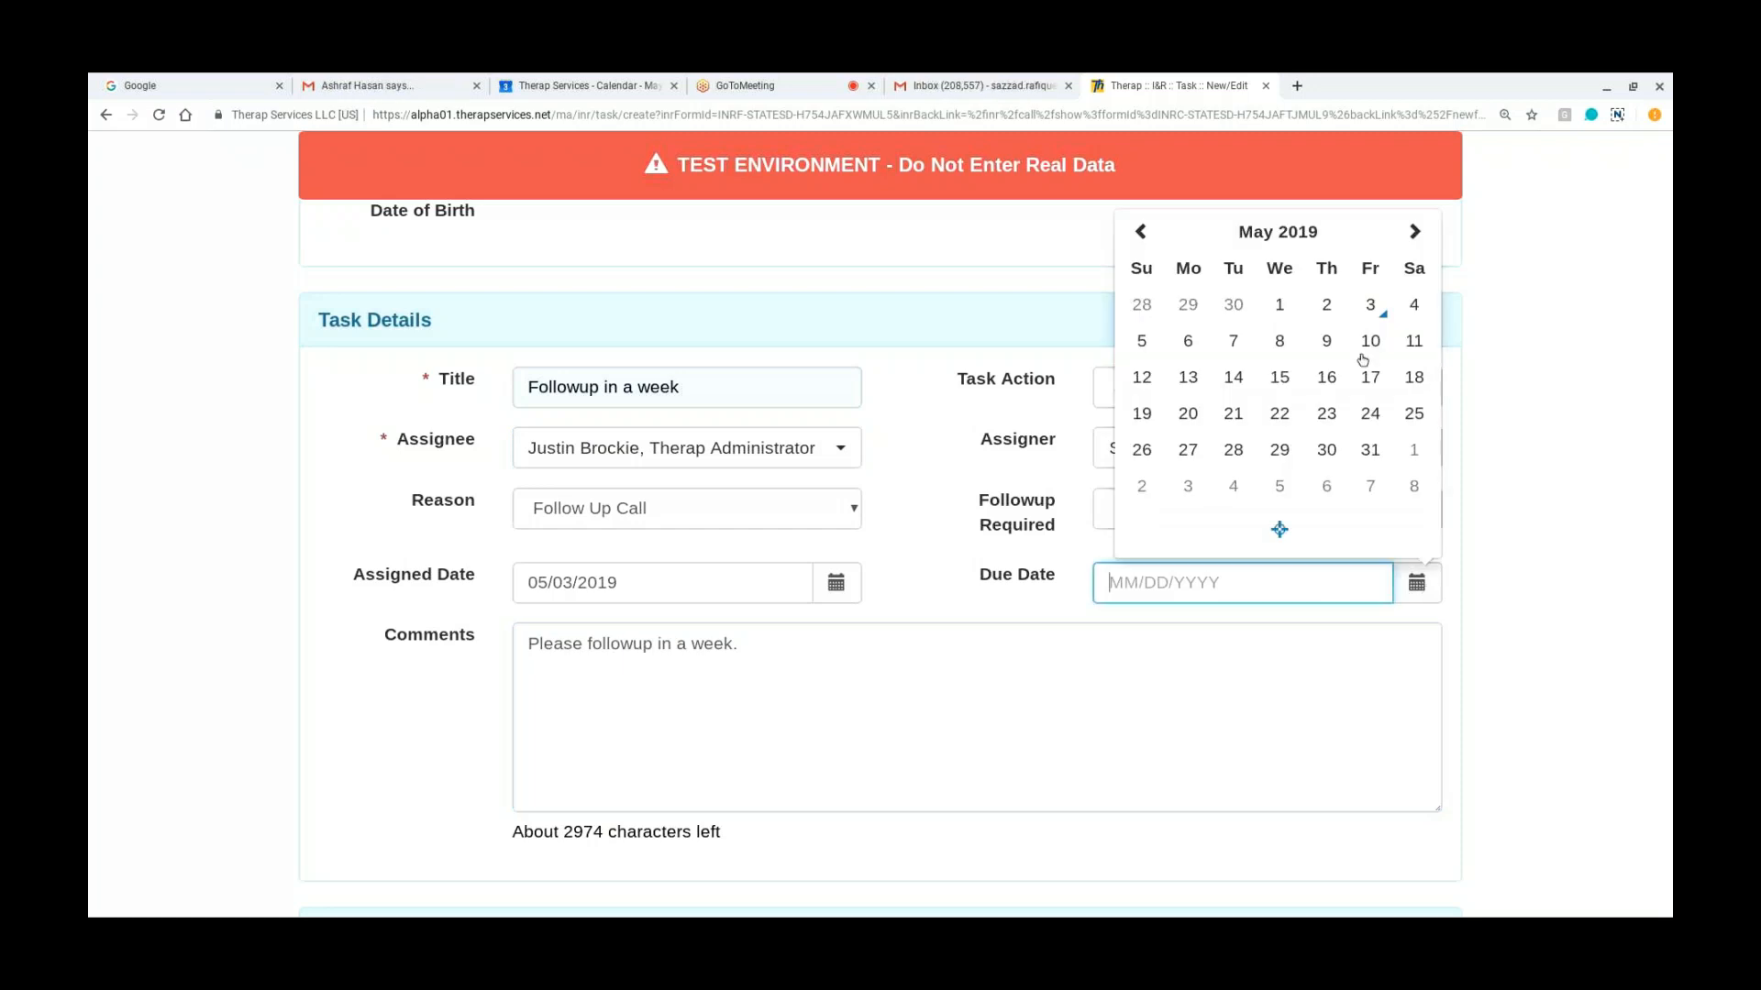
click(1369, 344)
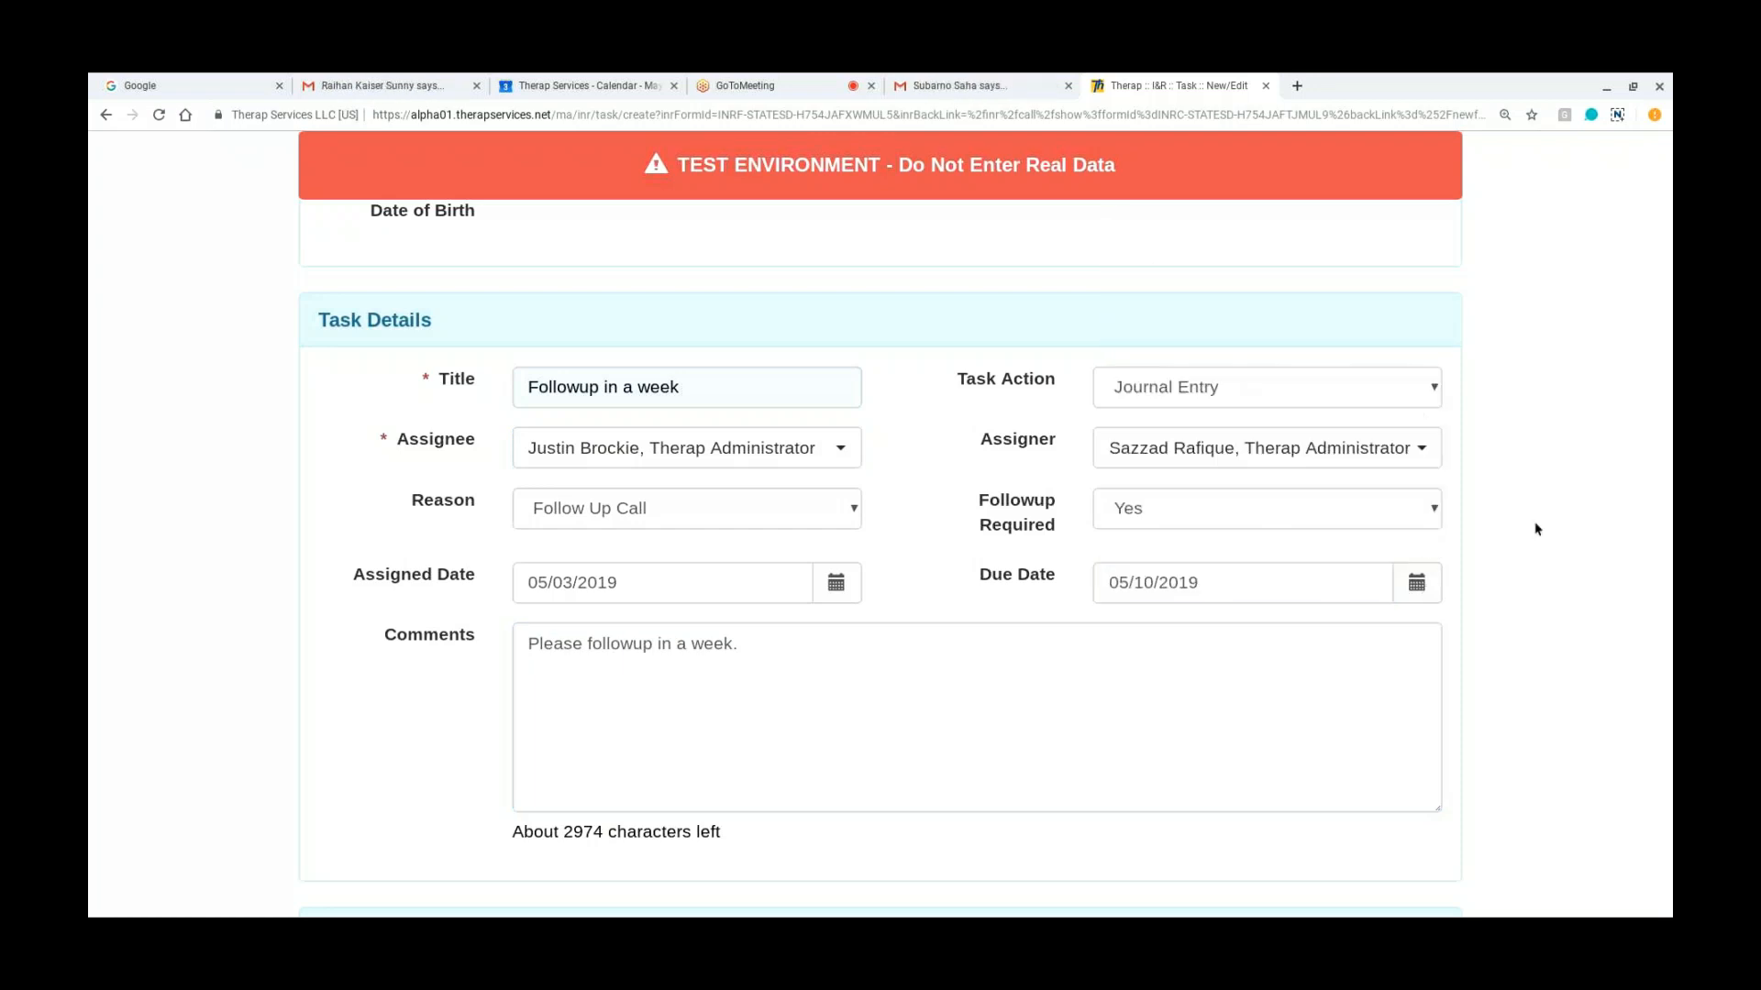
scroll(1537, 529, down, 2)
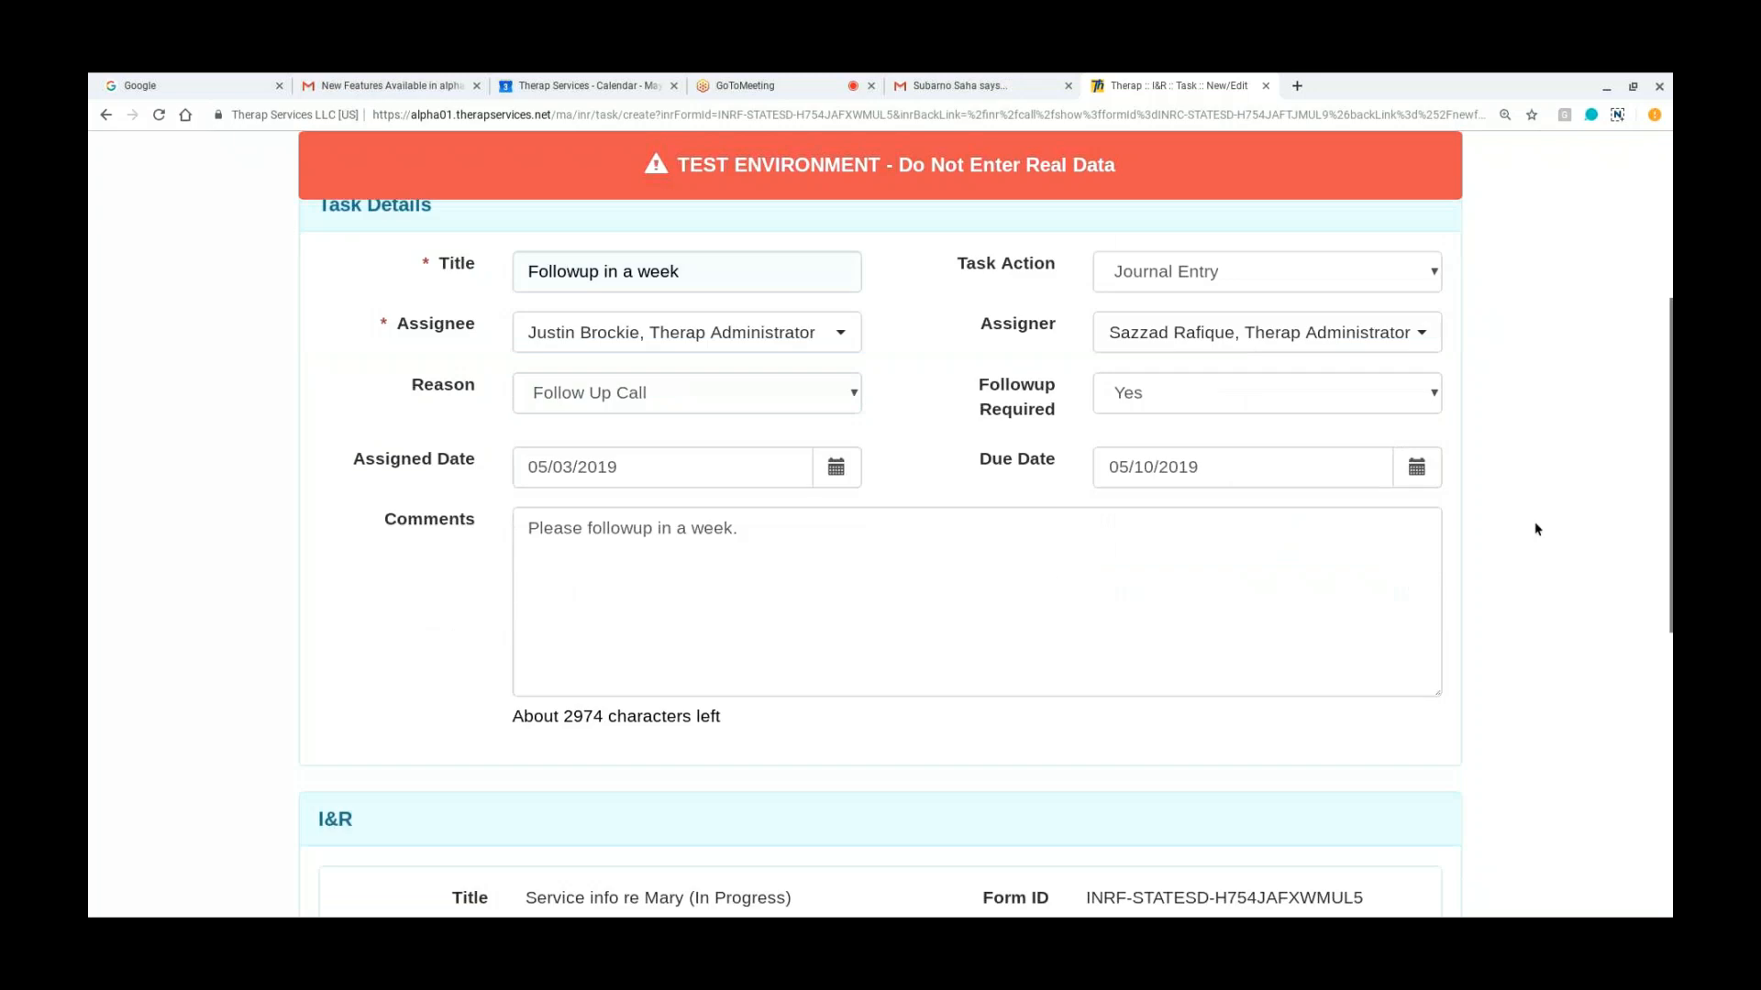
scroll(1537, 530, down, 3)
scroll(1537, 529, down, 1)
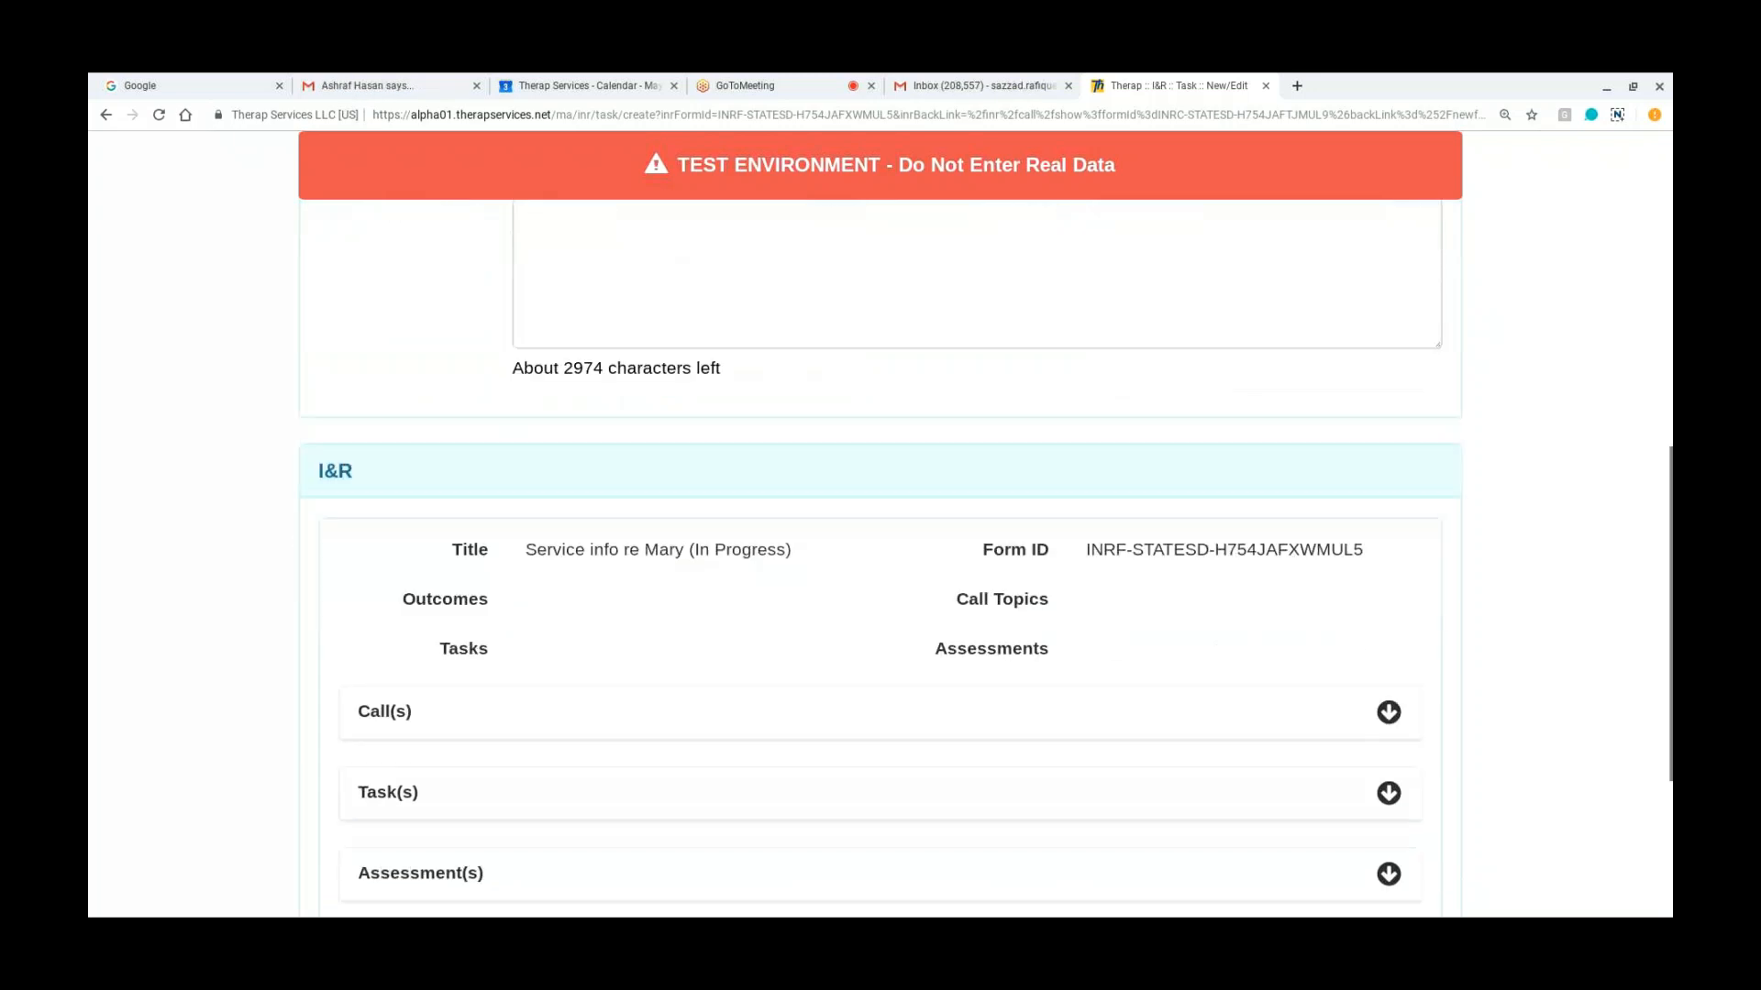
scroll(1537, 529, down, 2)
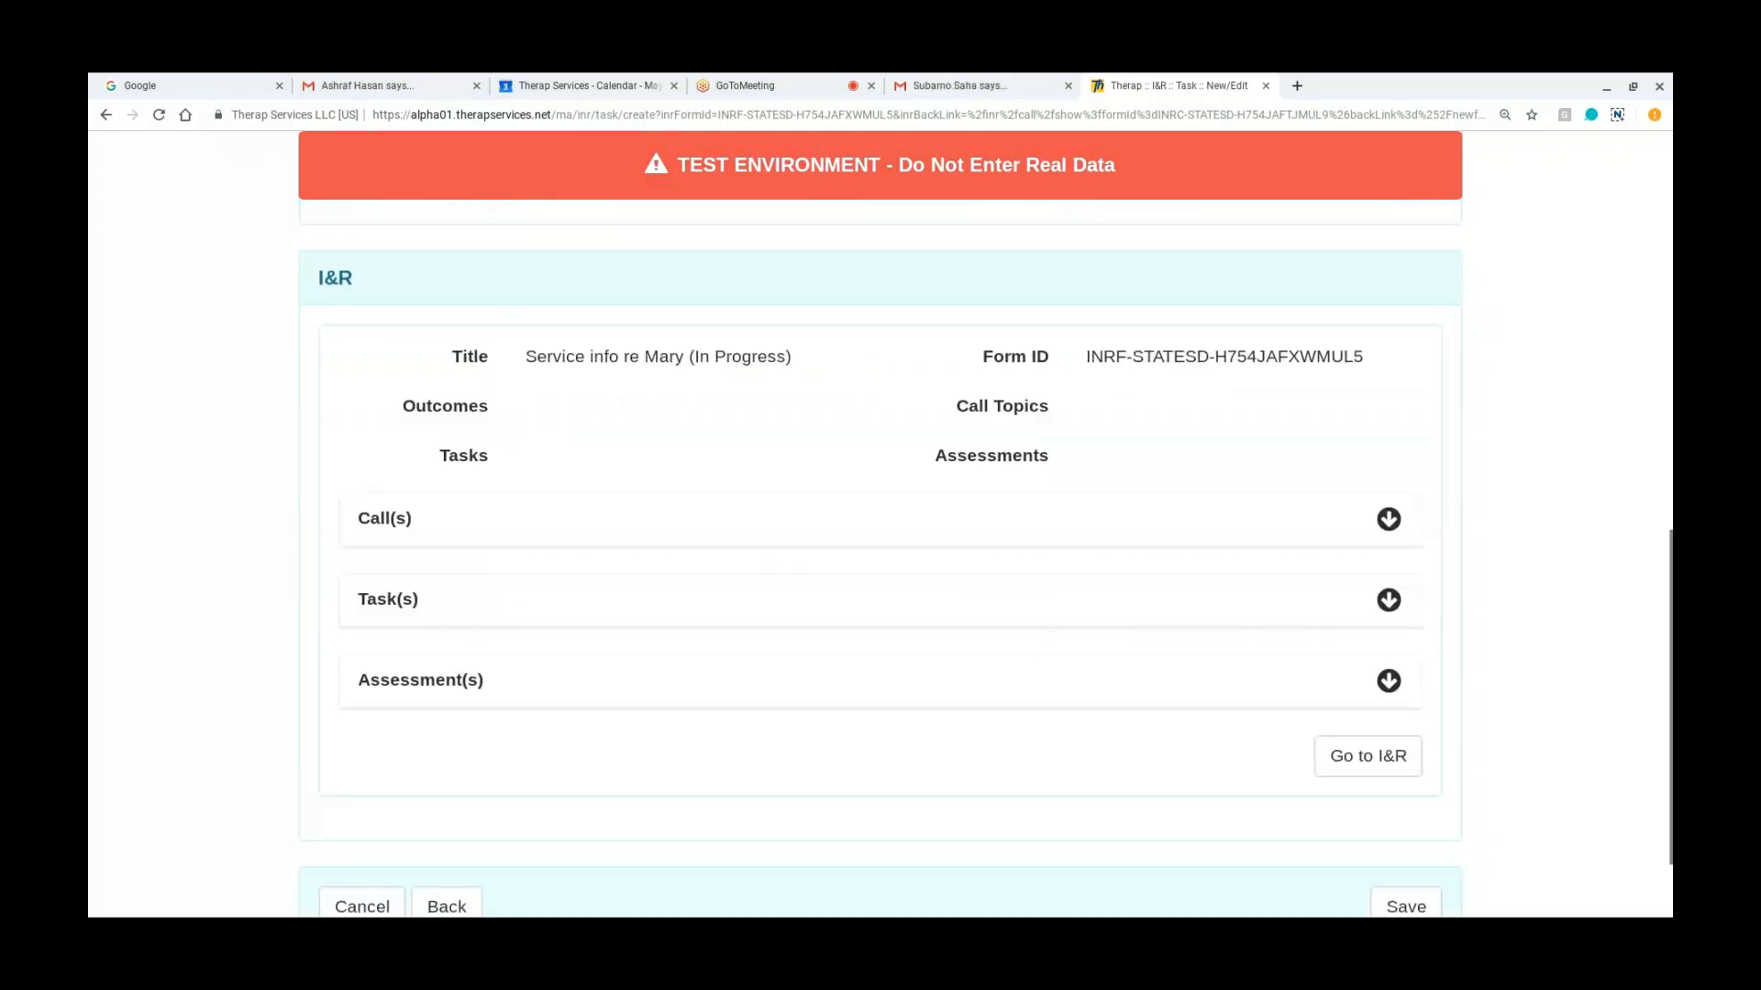
scroll(1537, 529, down, 1)
scroll(1537, 529, down, 1)
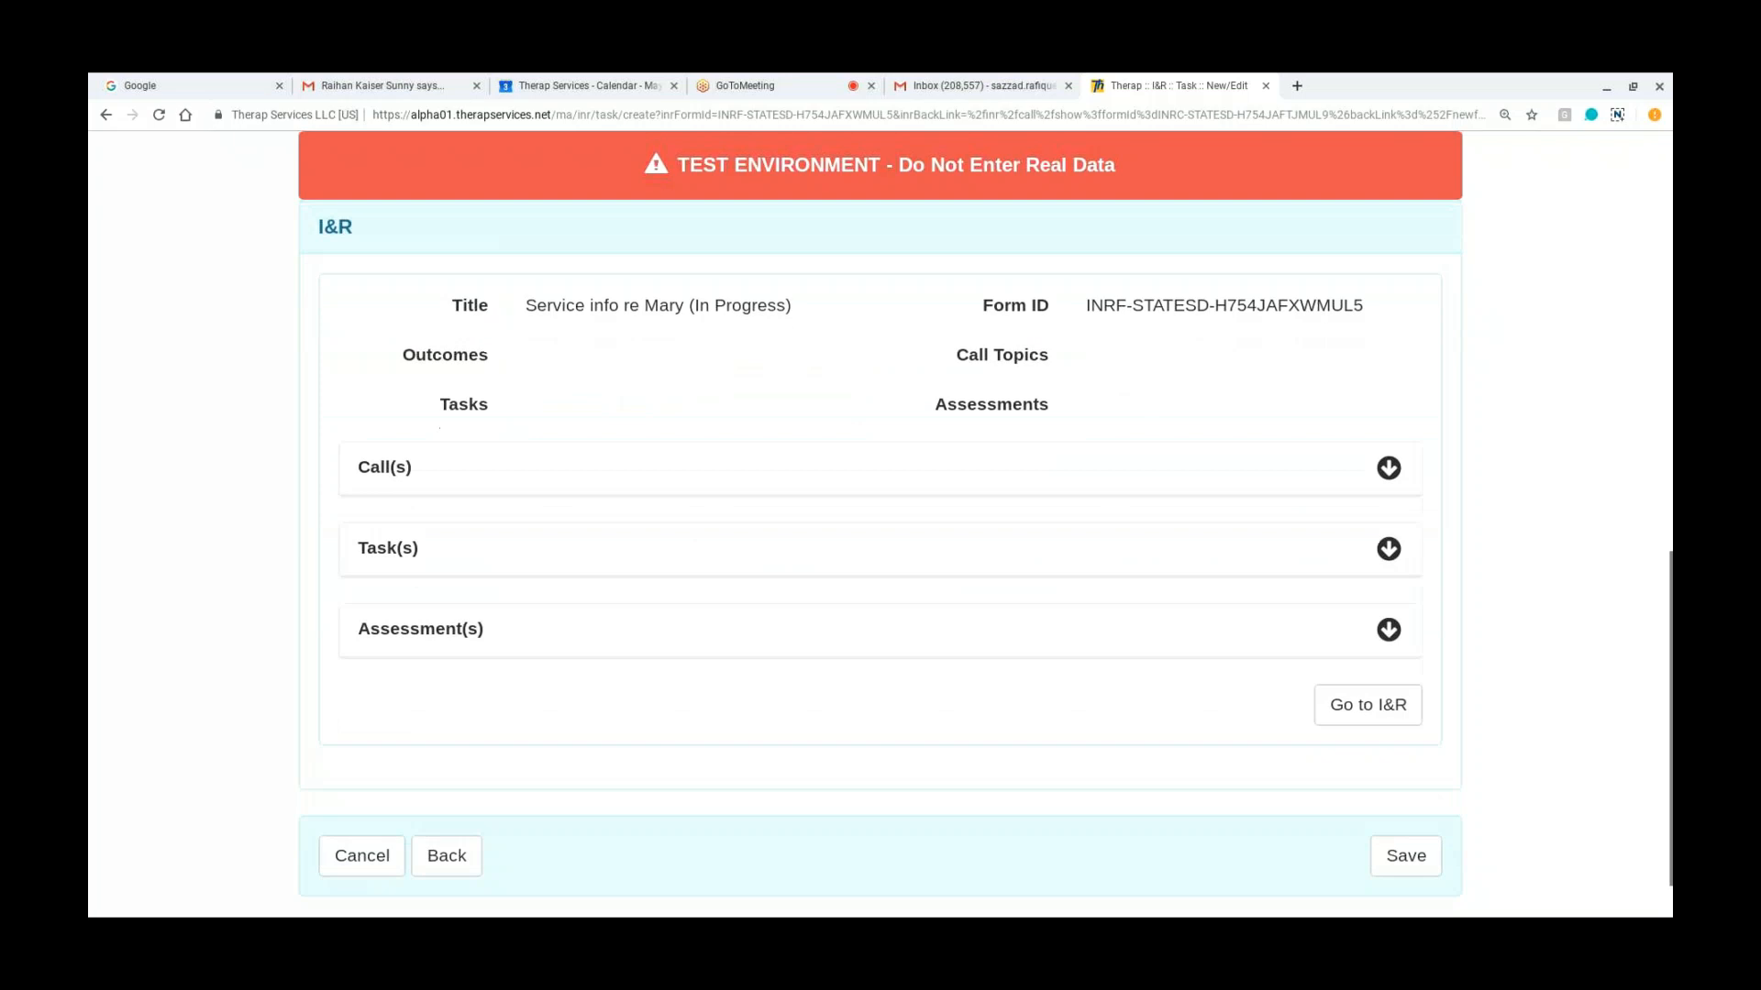
click(1406, 856)
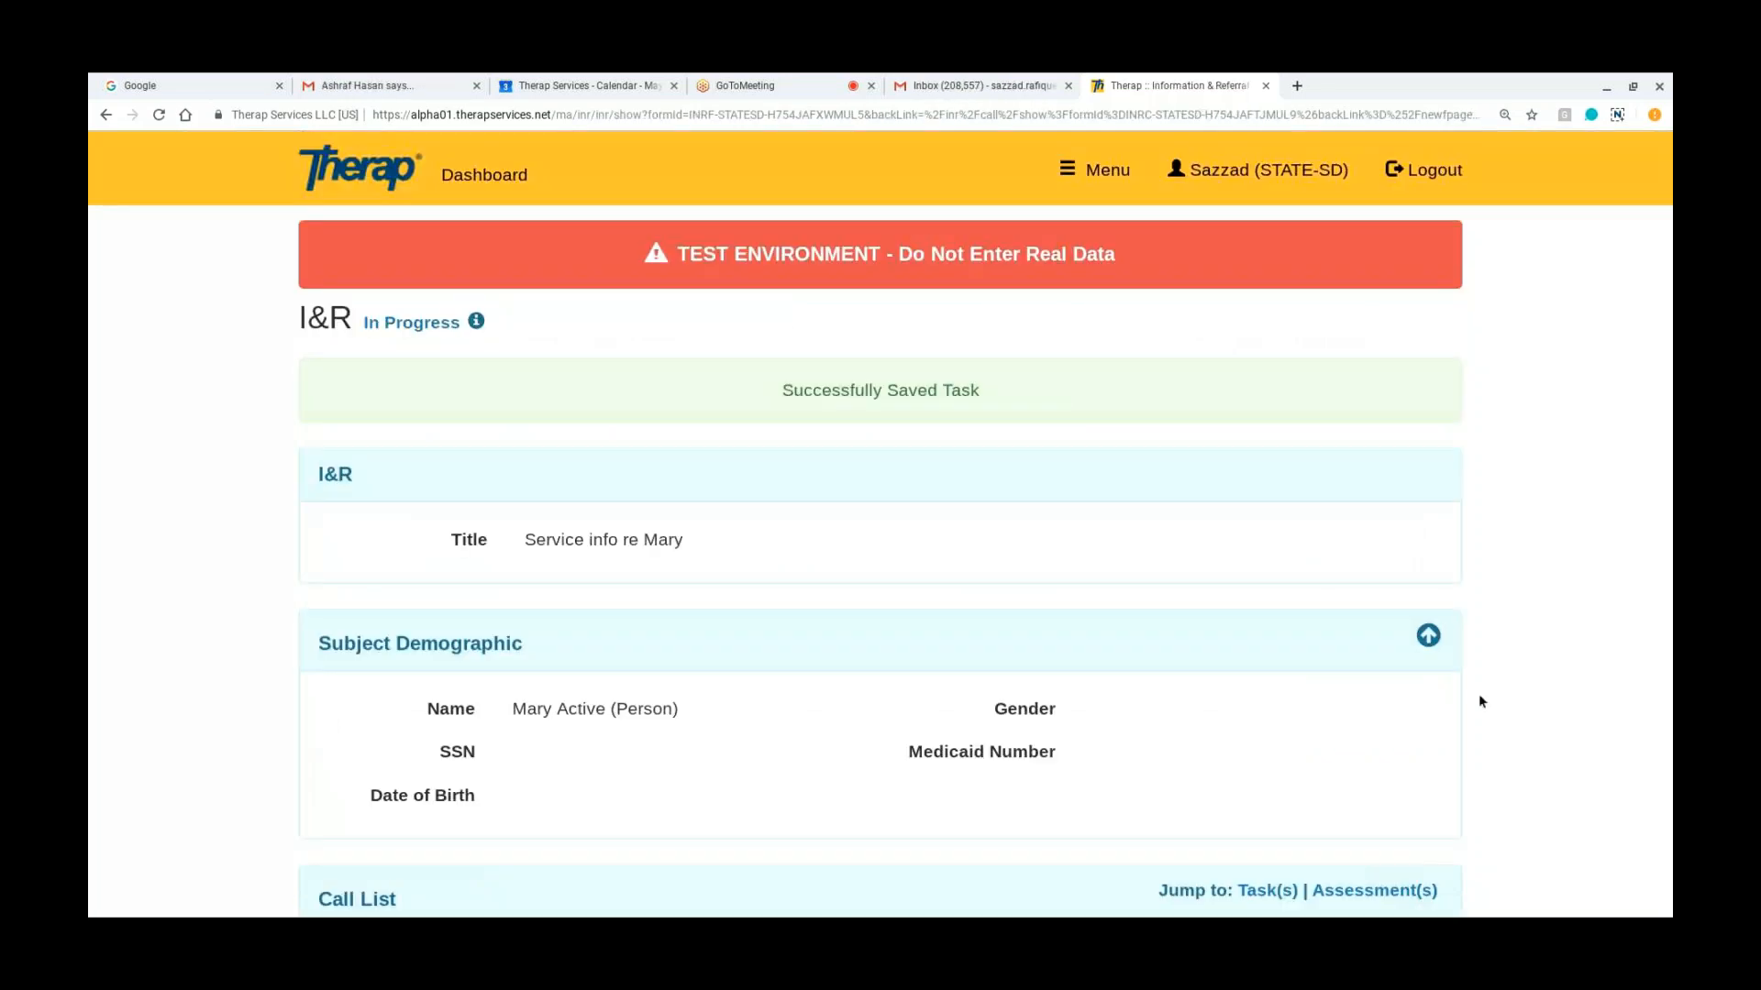
Step: Review the saved I&R's Subject Demographic, Call List and Task List sections, including the details of the added follow-up task
scroll(1480, 701, down, 4)
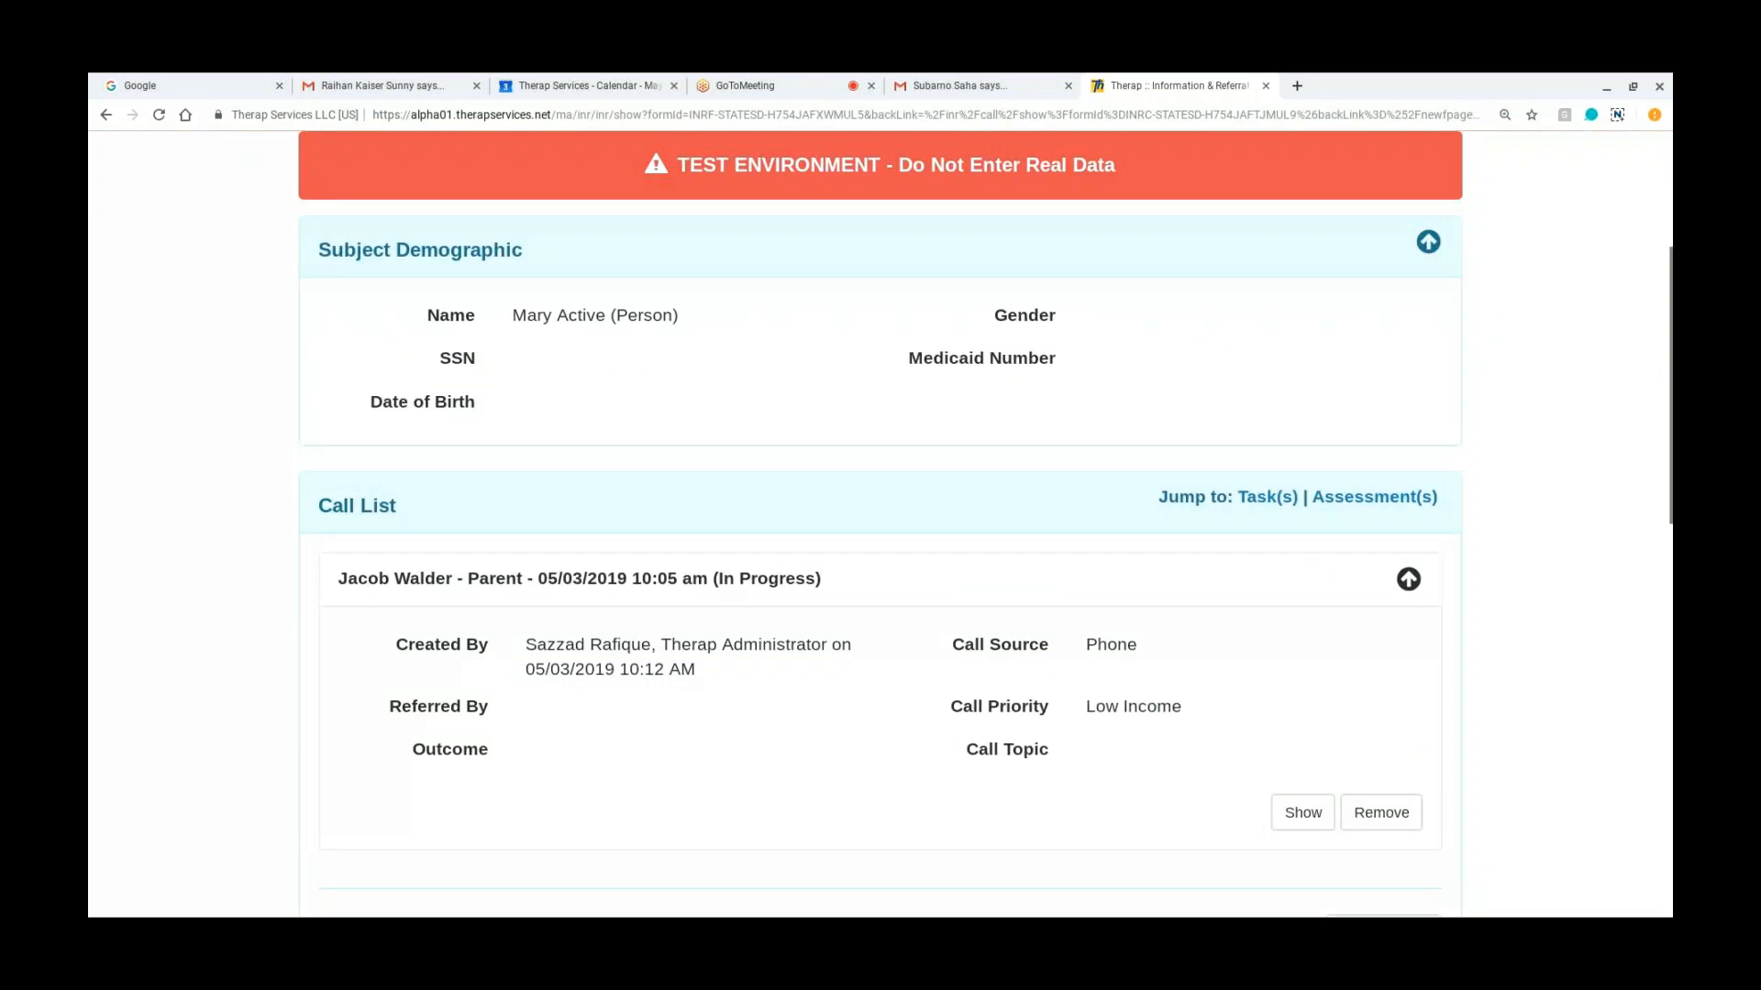
scroll(880, 523, down, 1)
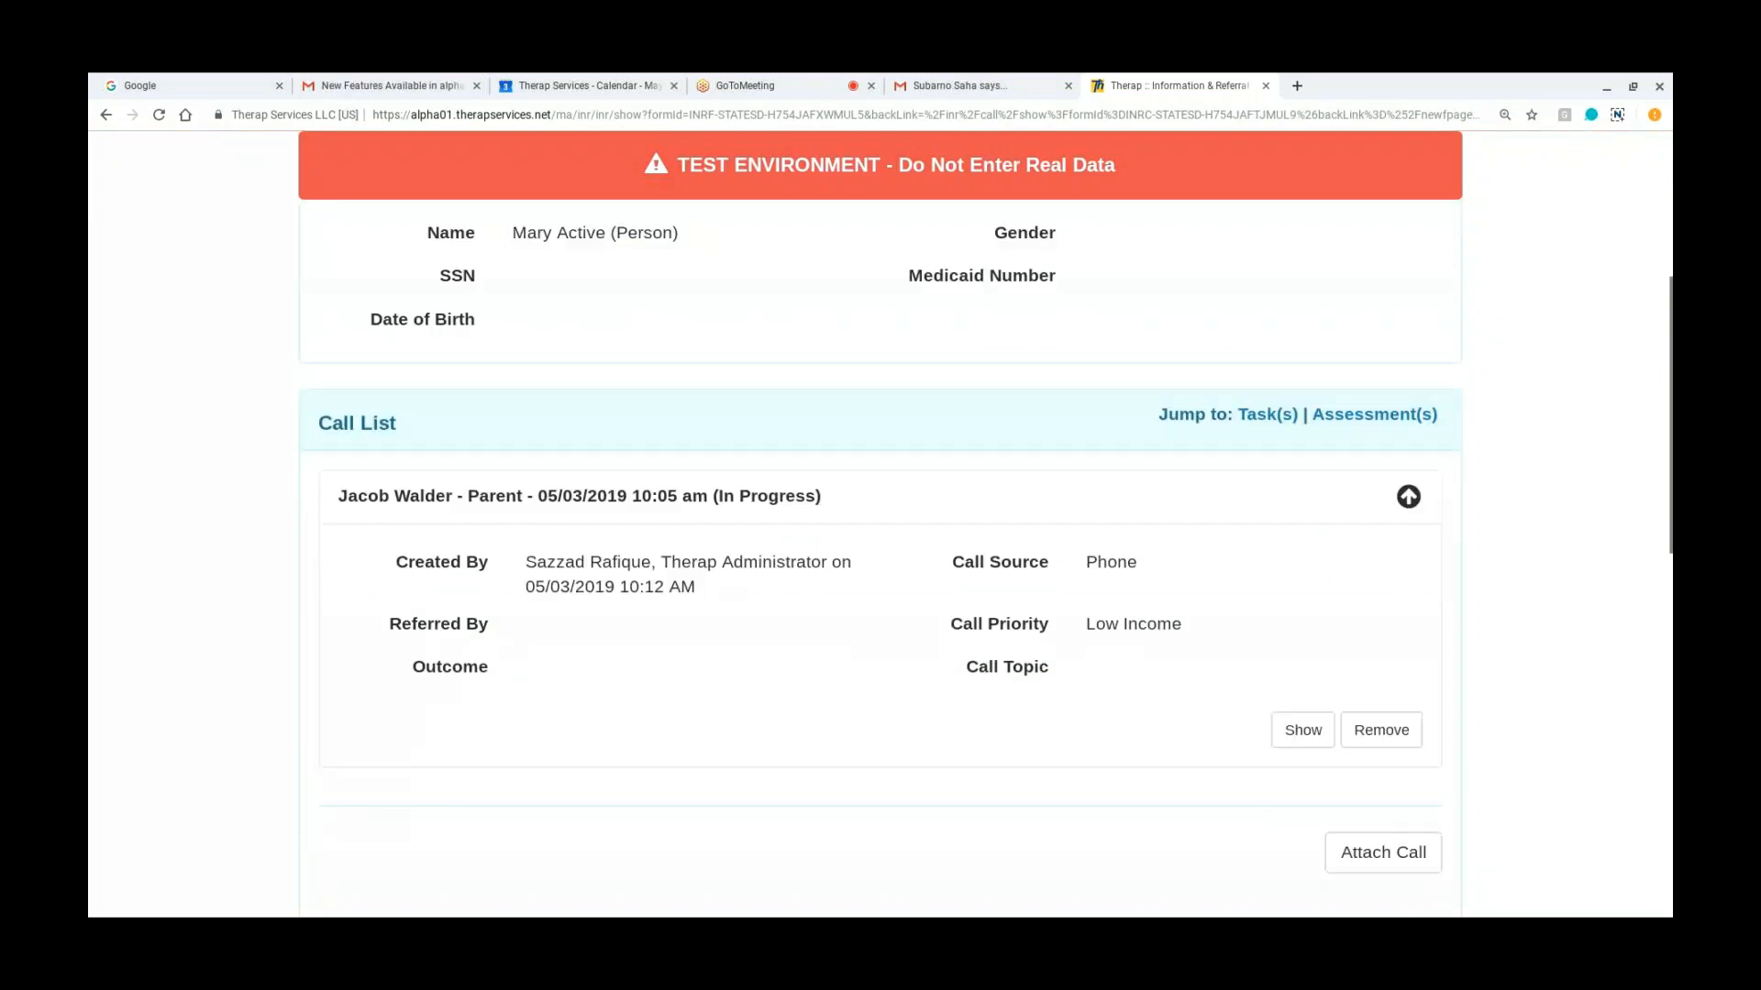
scroll(880, 522, down, 1)
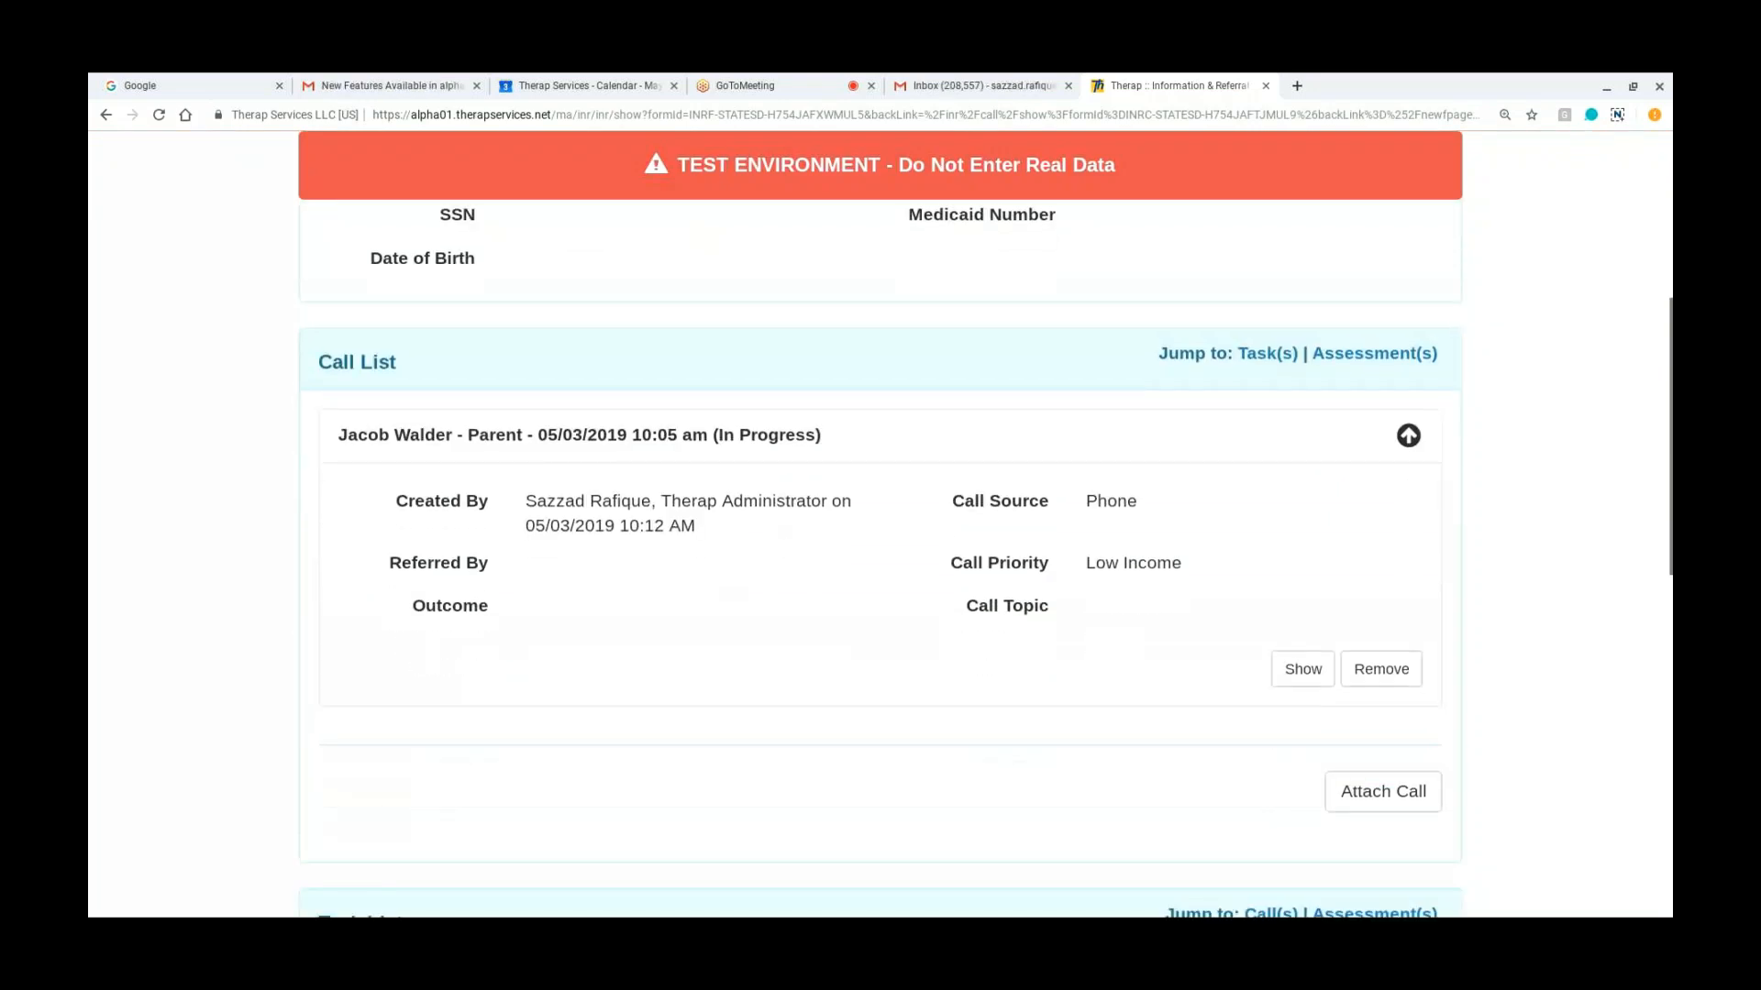
scroll(880, 523, down, 2)
scroll(880, 523, down, 2)
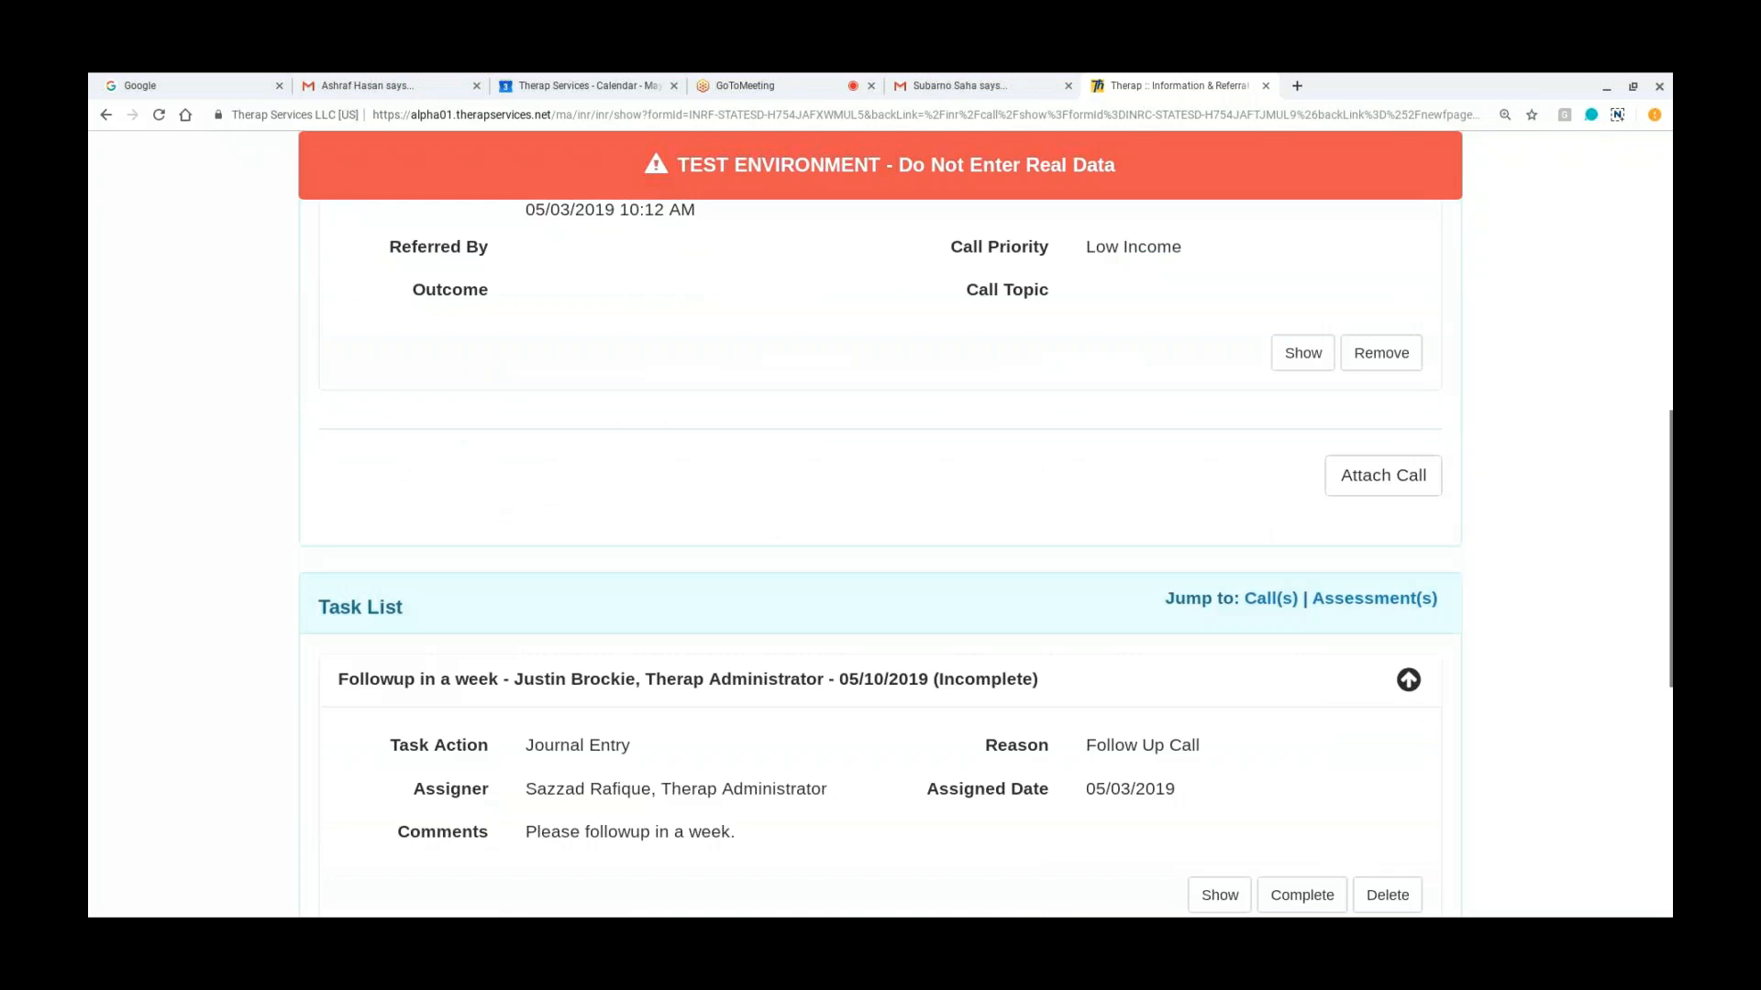
scroll(880, 523, down, 1)
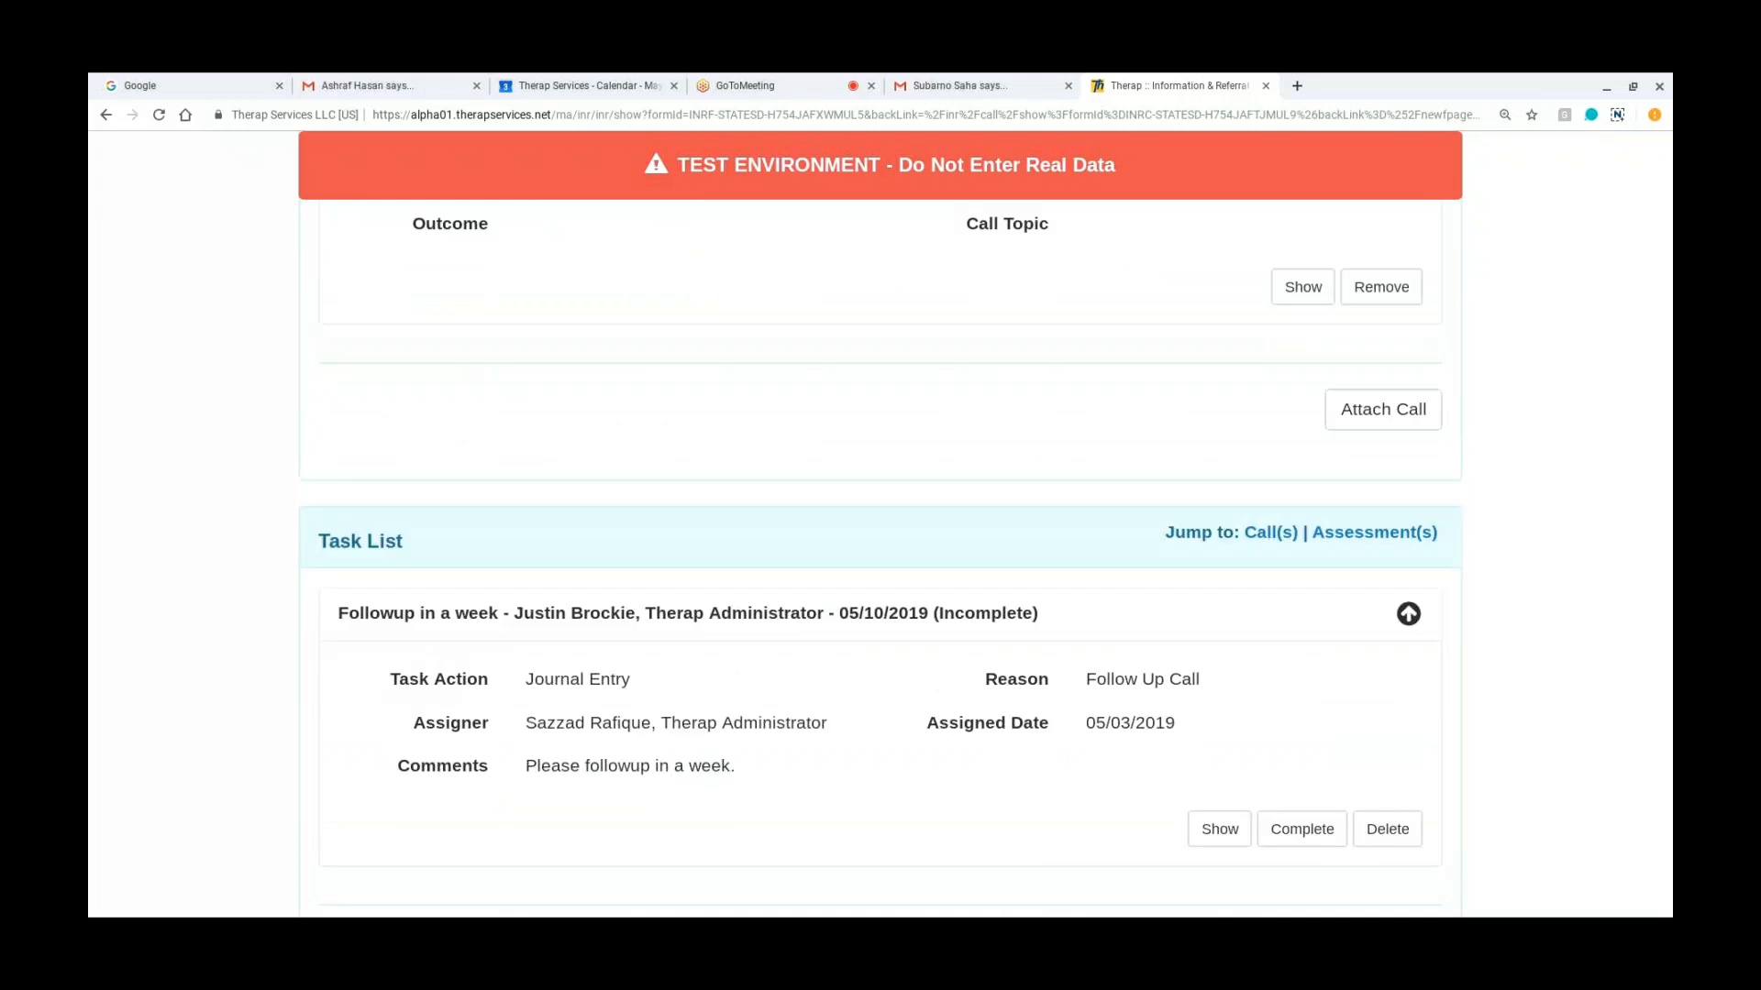
scroll(880, 523, up, 10)
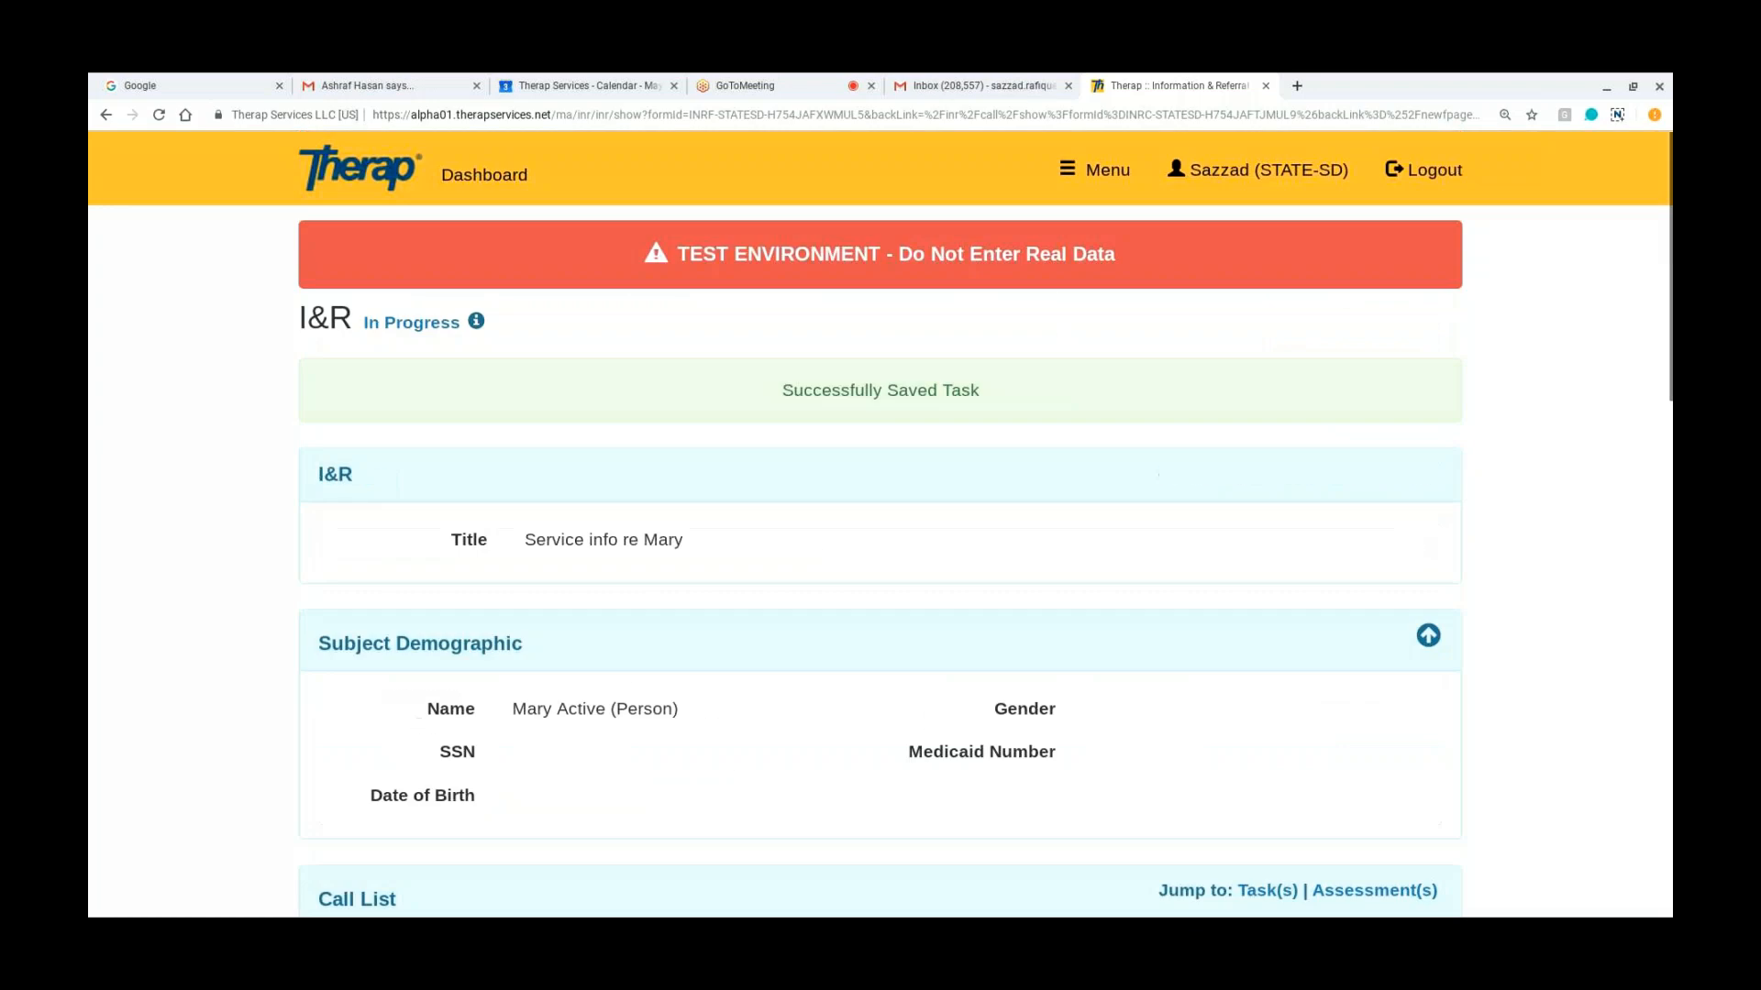
scroll(881, 523, down, 1)
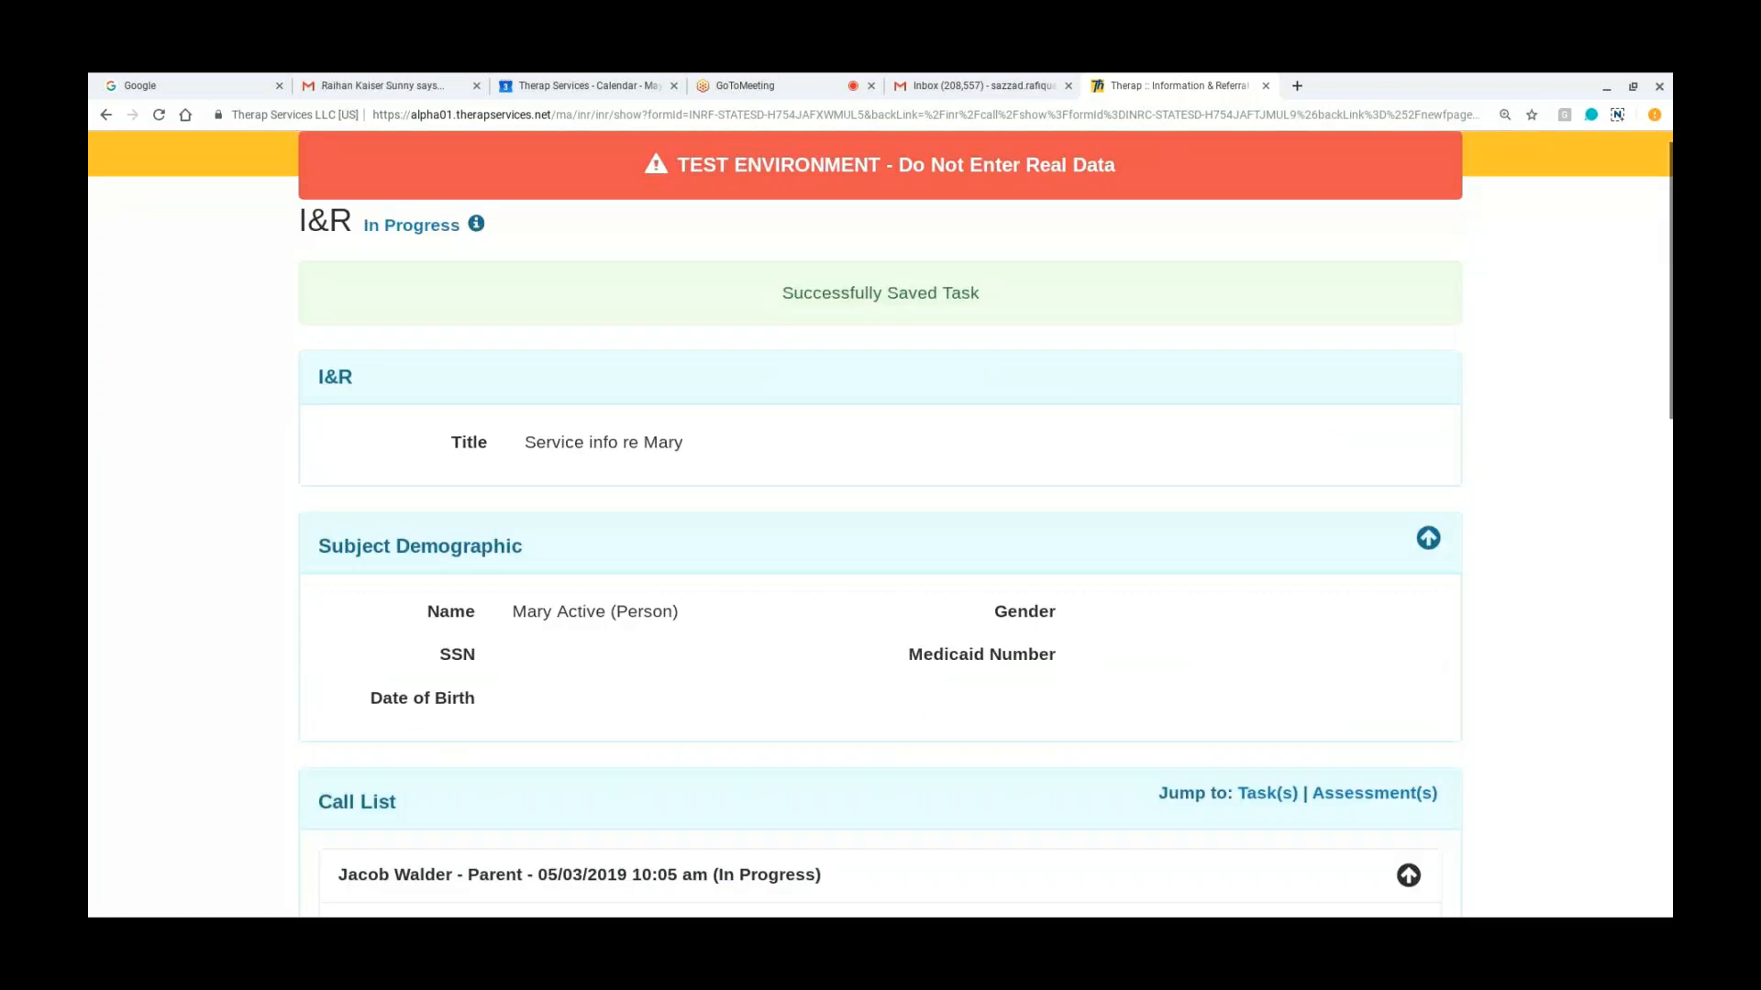
scroll(881, 523, down, 3)
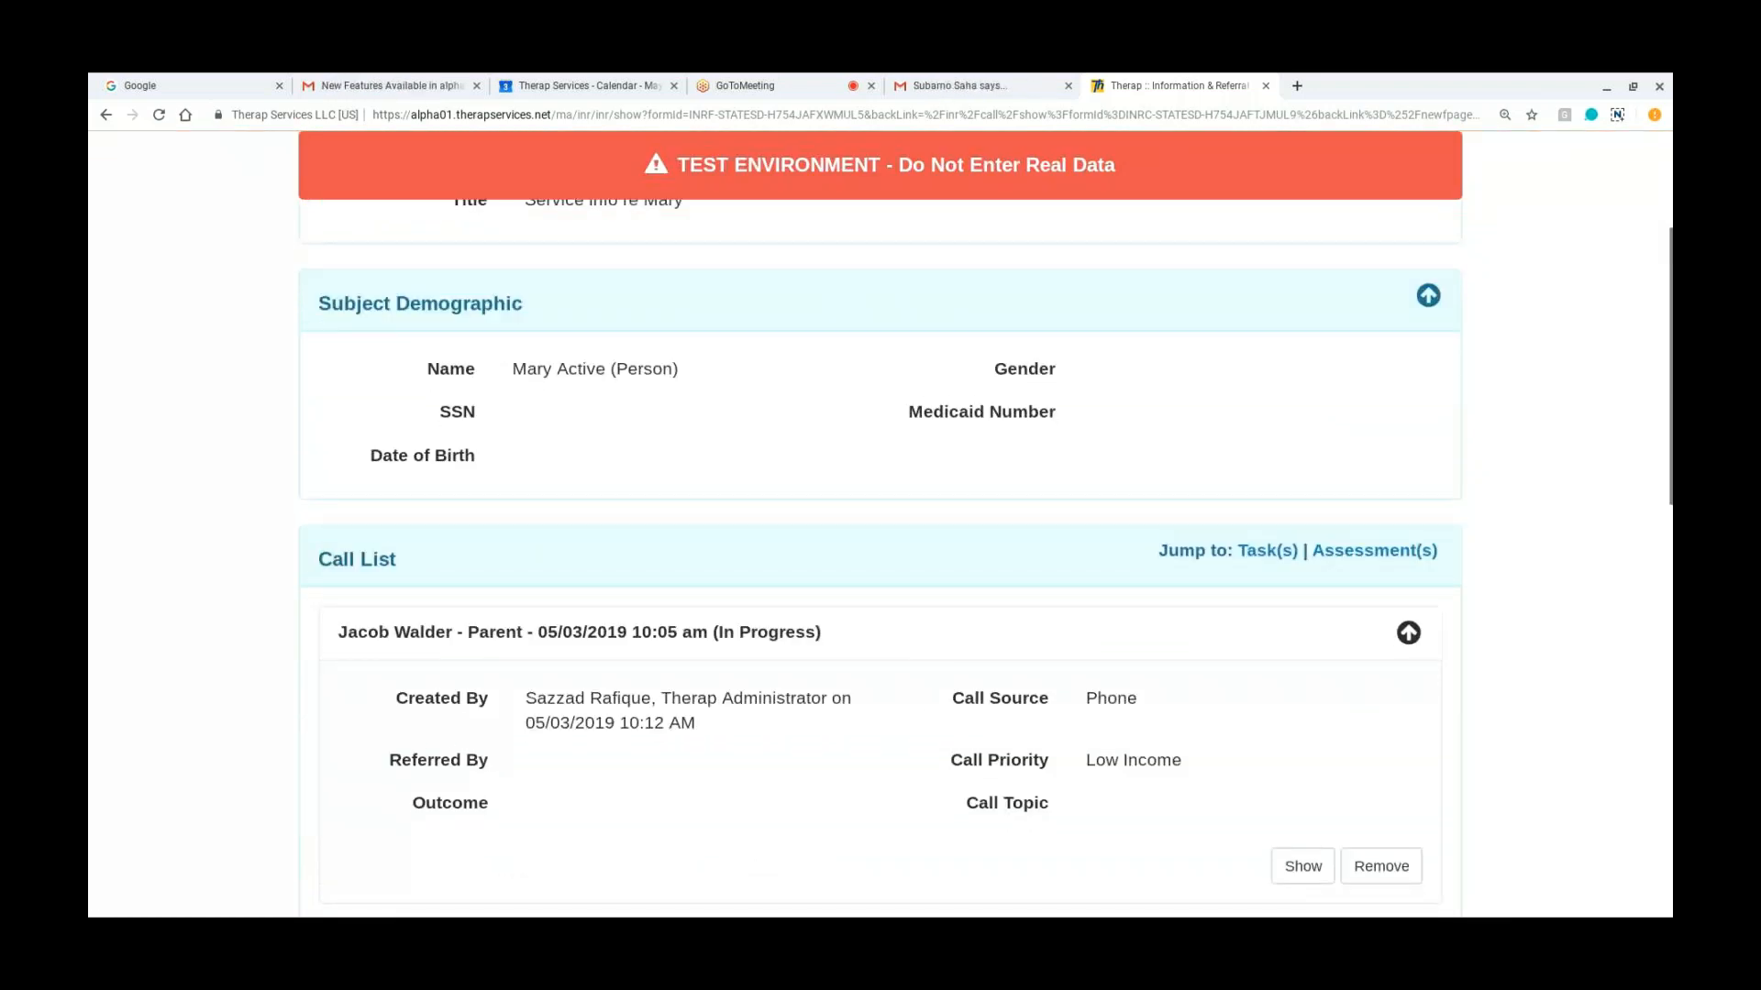
scroll(962, 621, down, 1)
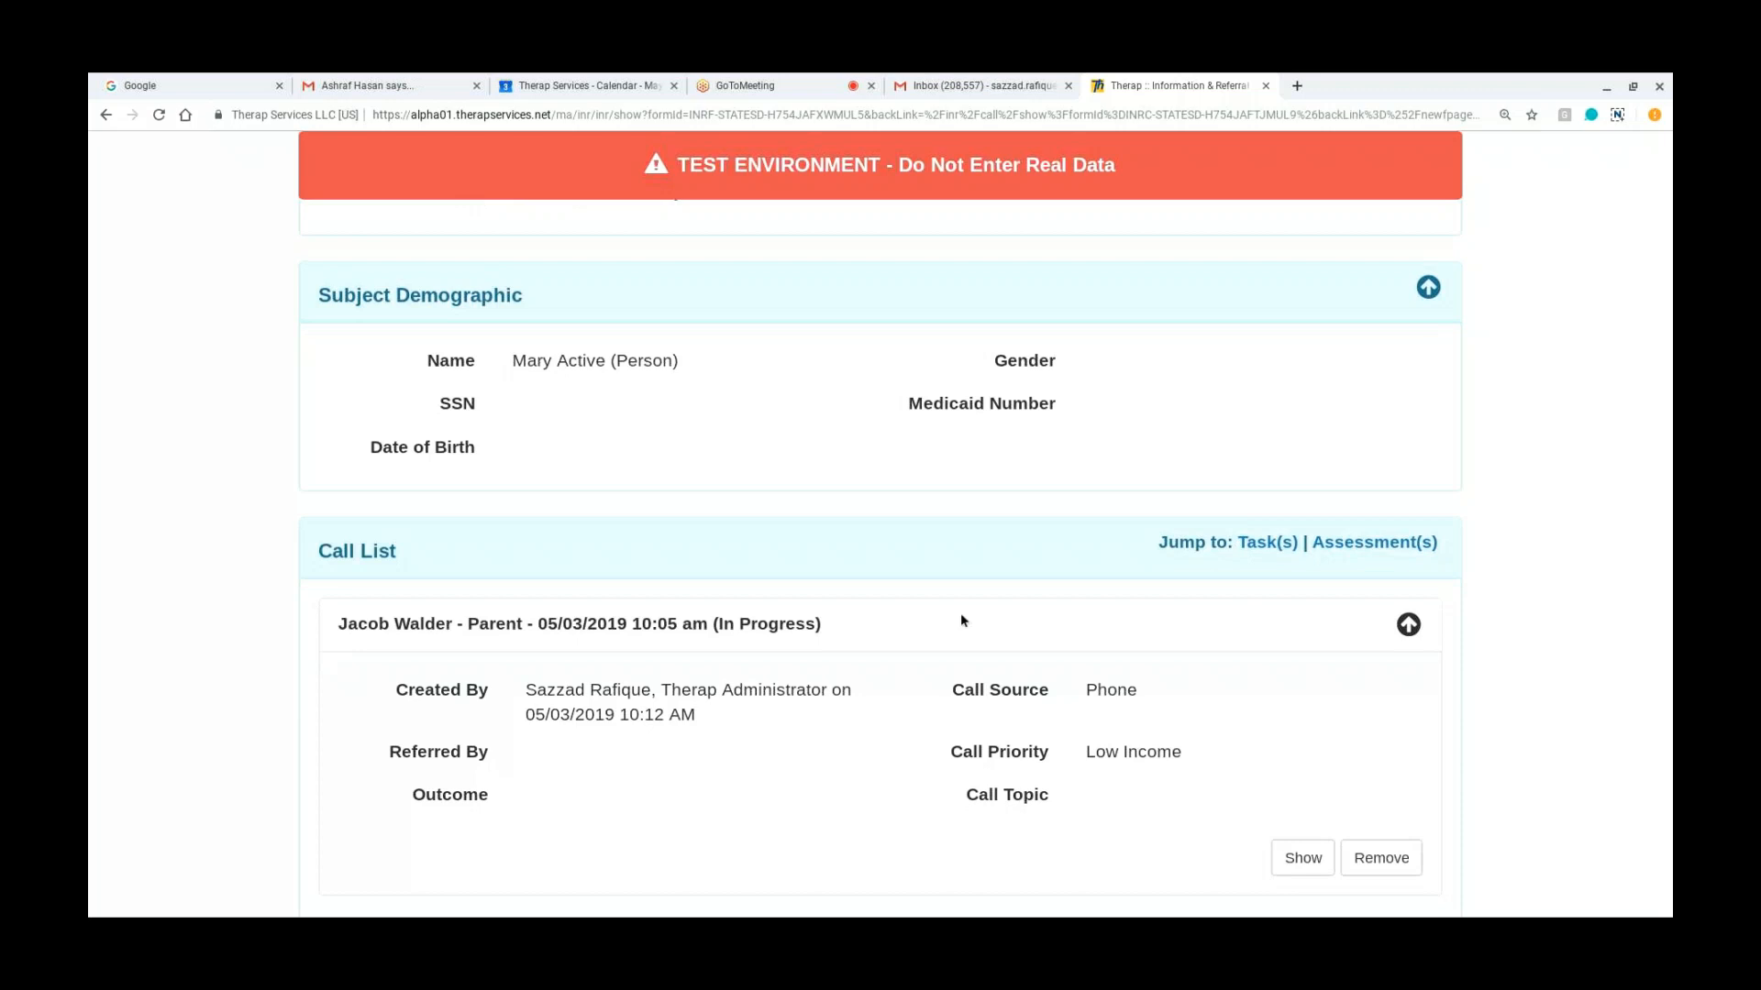
scroll(962, 620, down, 2)
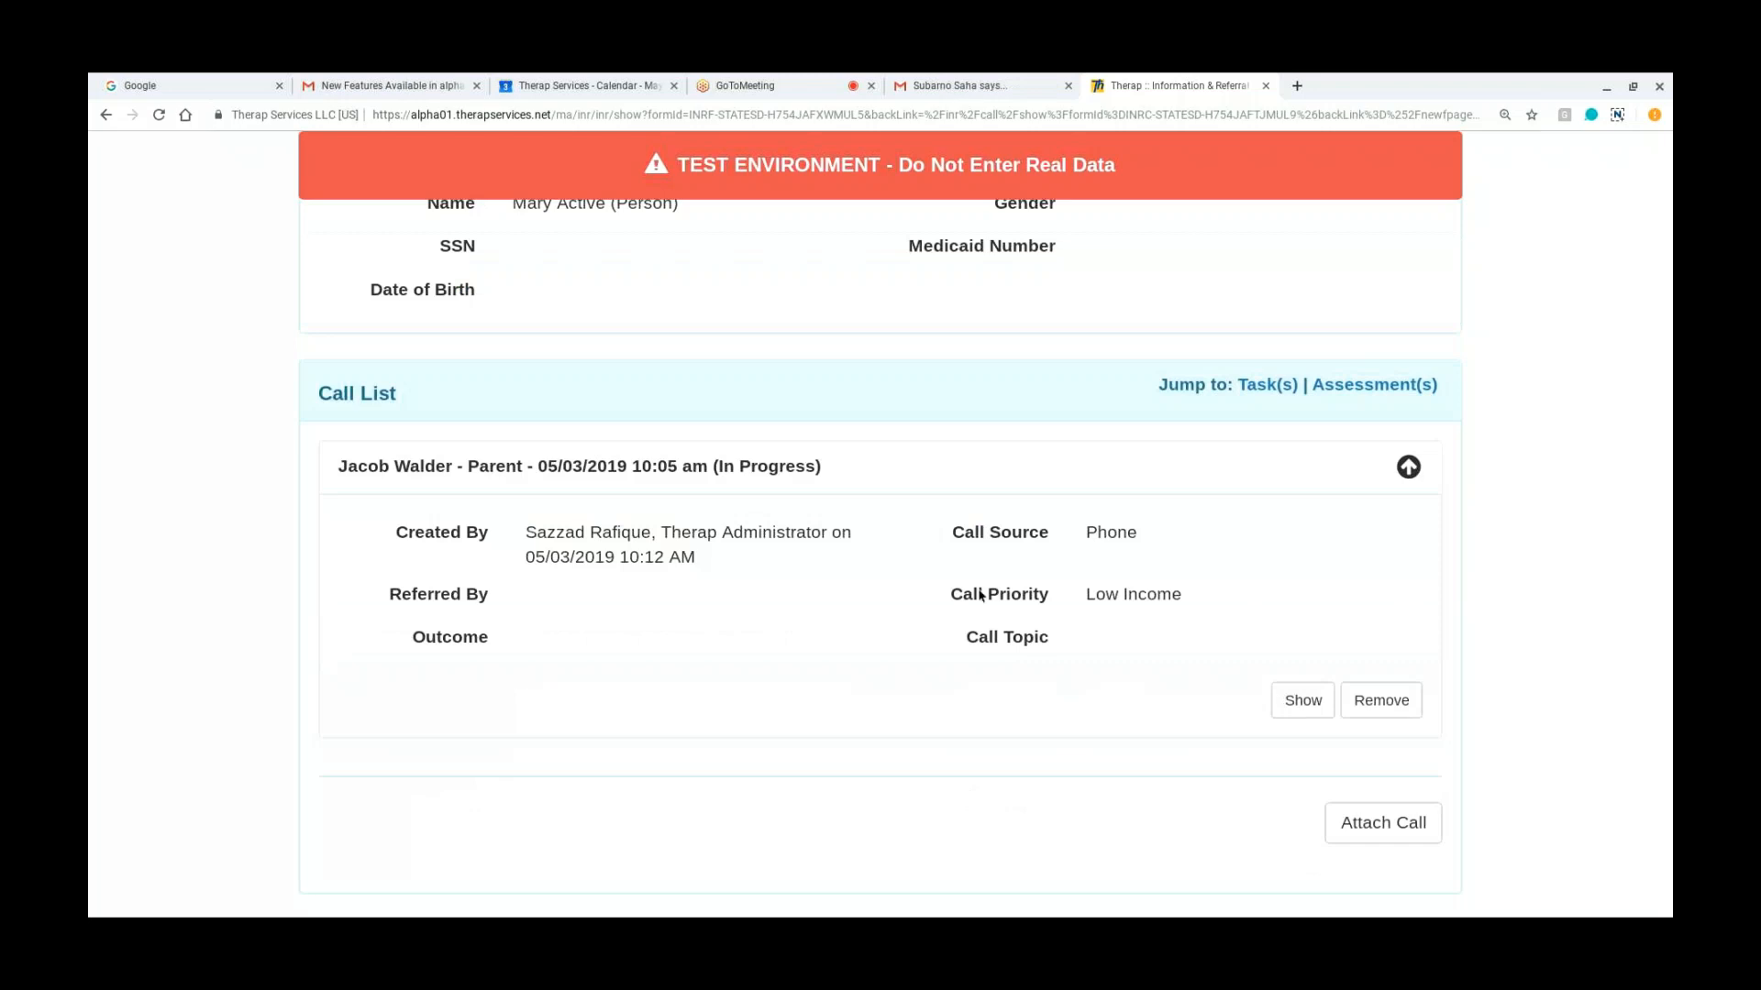
scroll(980, 595, down, 1)
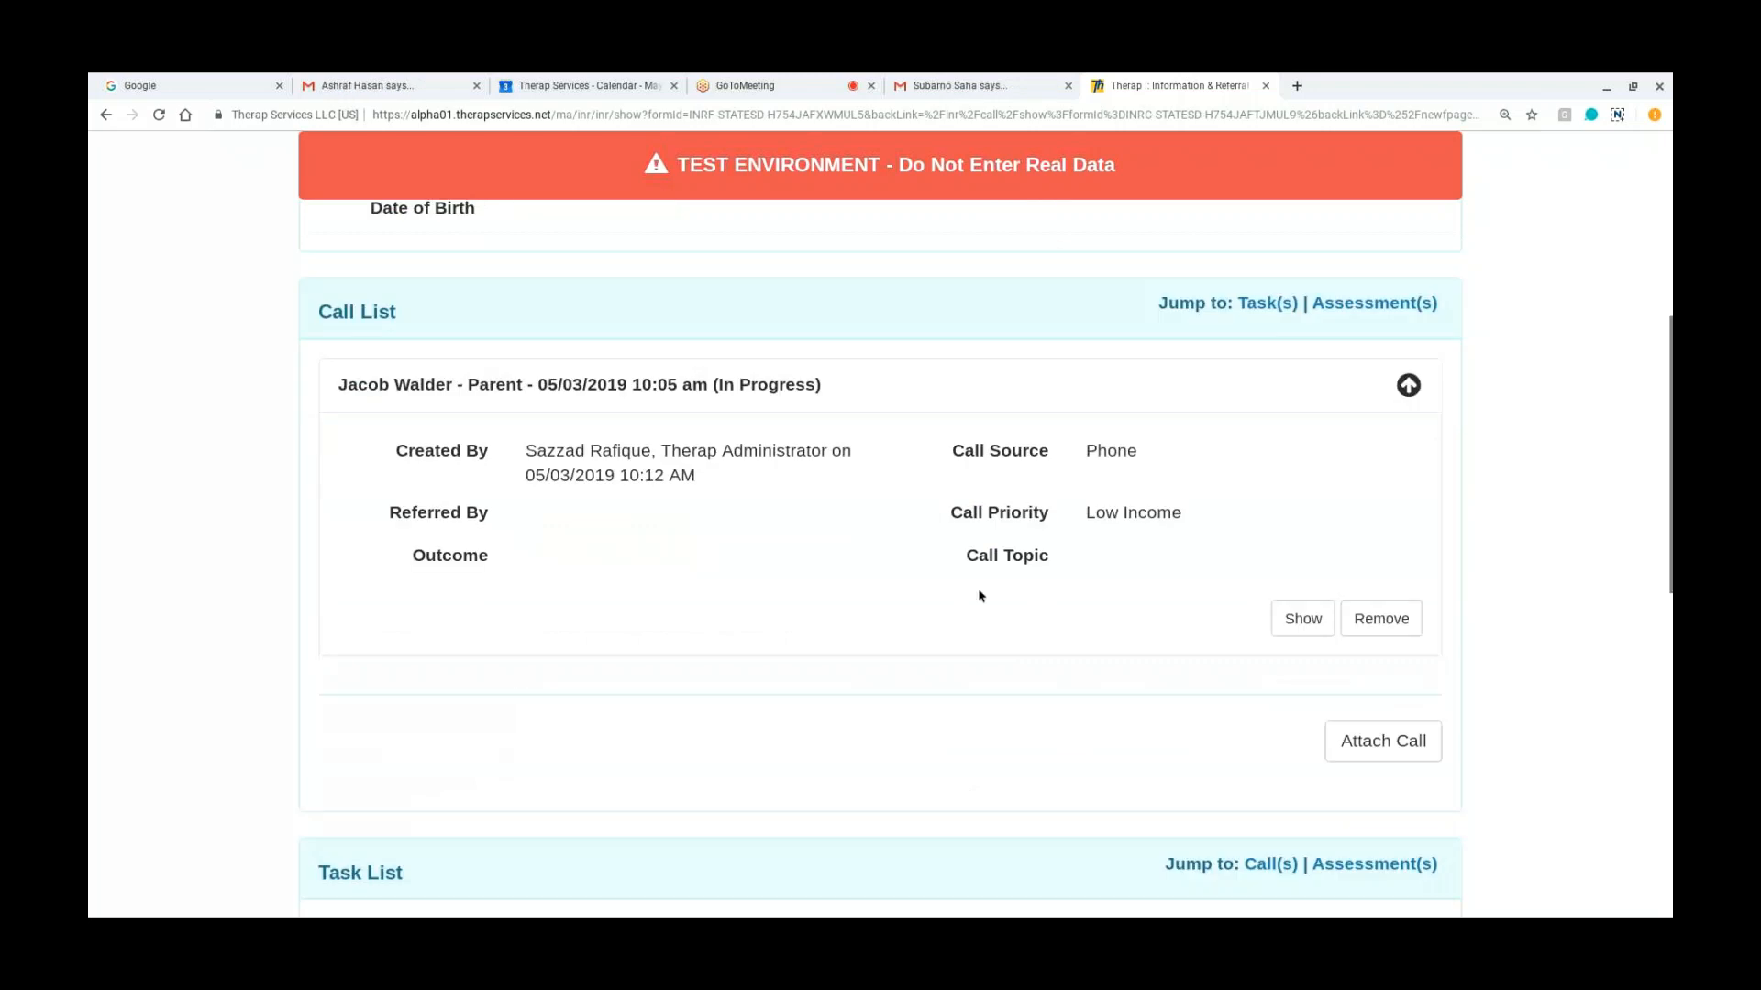
scroll(978, 594, down, 2)
scroll(978, 594, down, 2)
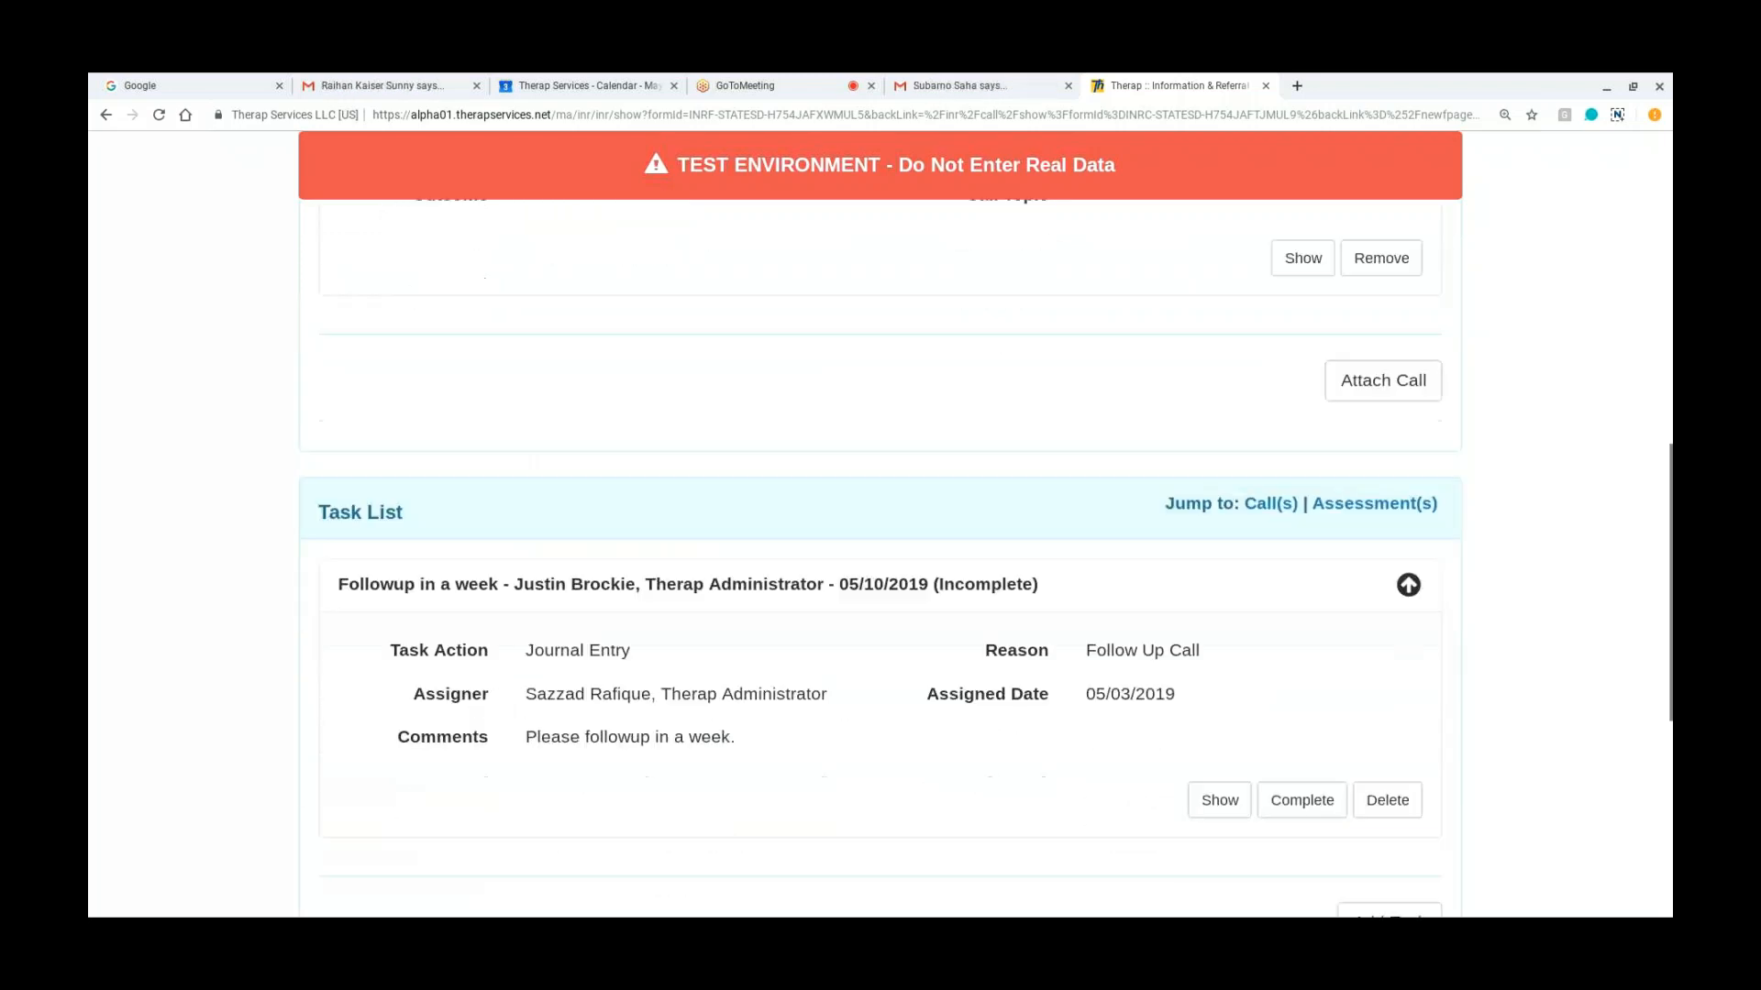
scroll(879, 499, down, 1)
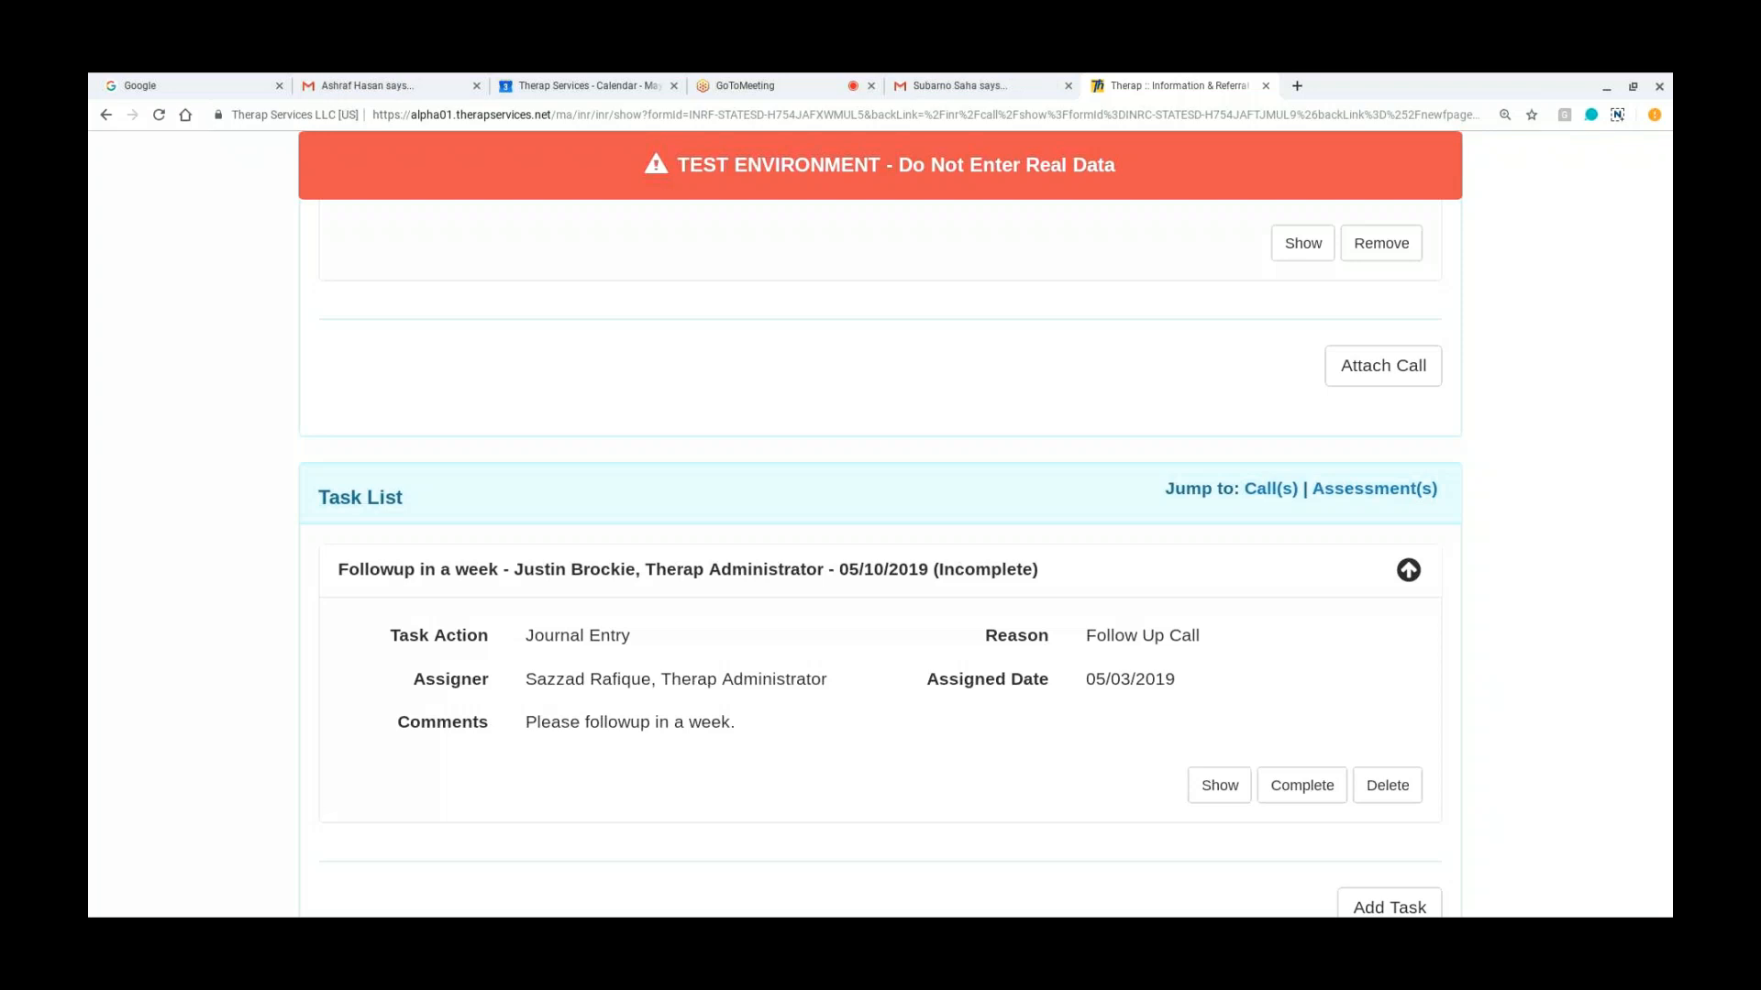
Step: Start a new assessment from the I&R's Assessment List
scroll(880, 550, down, 1)
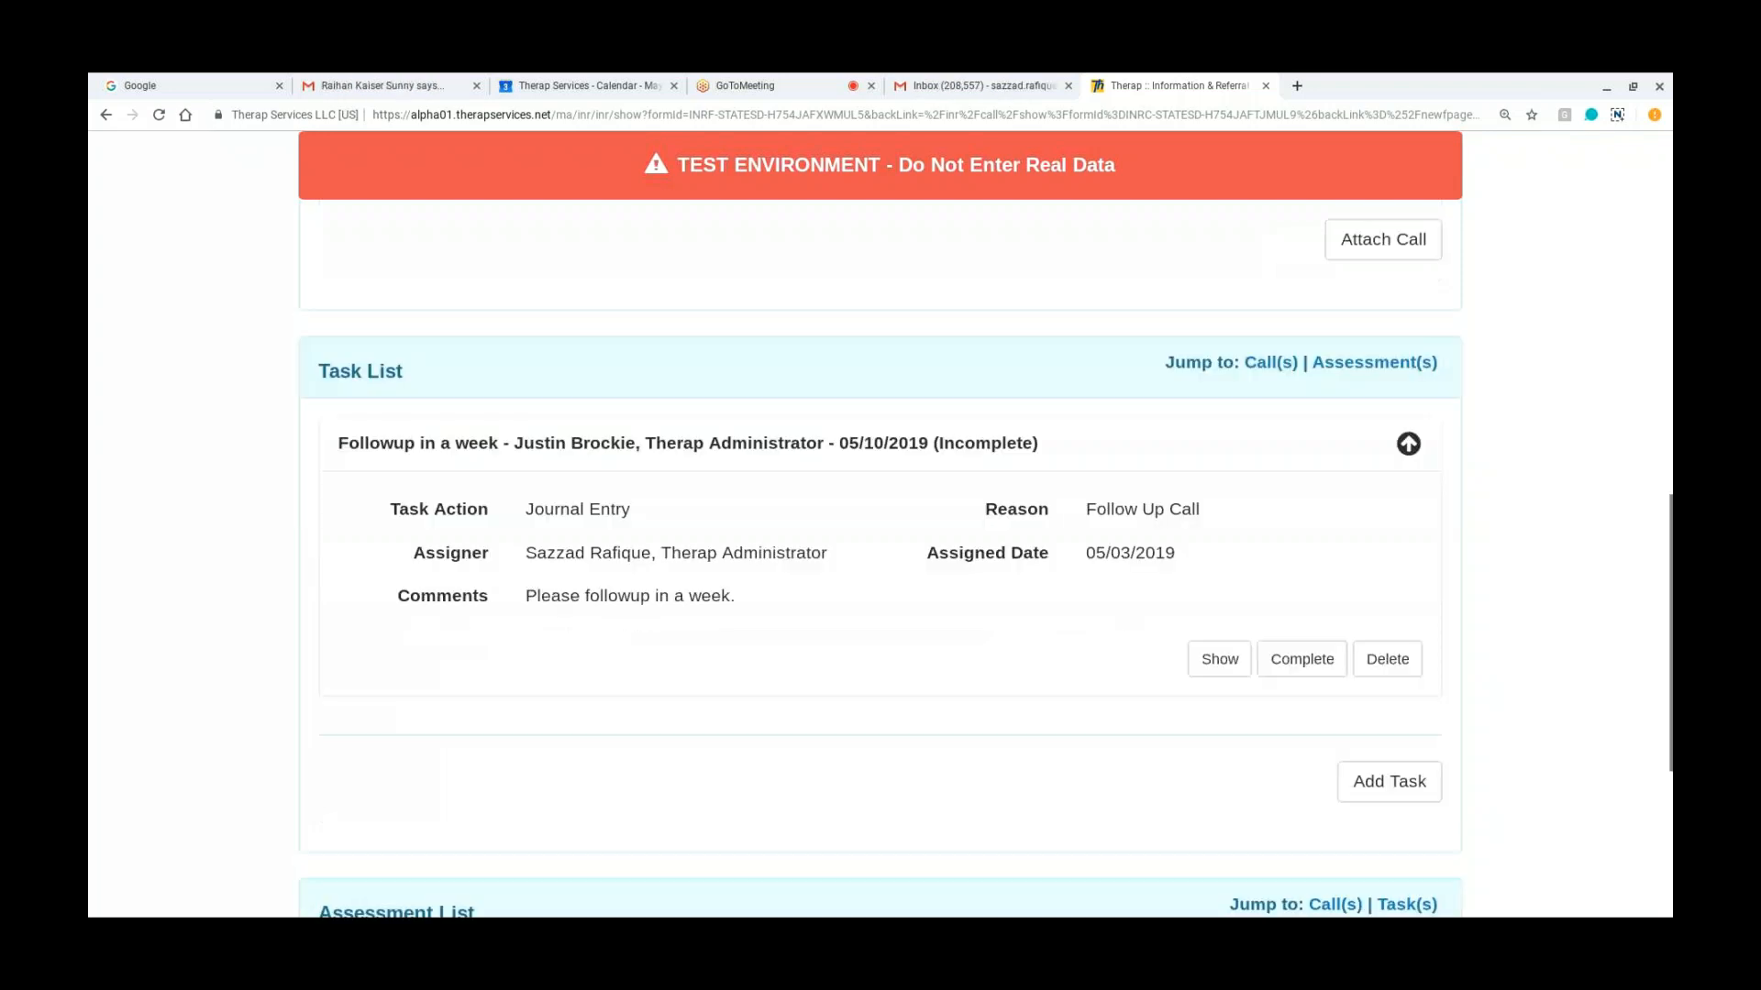
scroll(880, 550, down, 2)
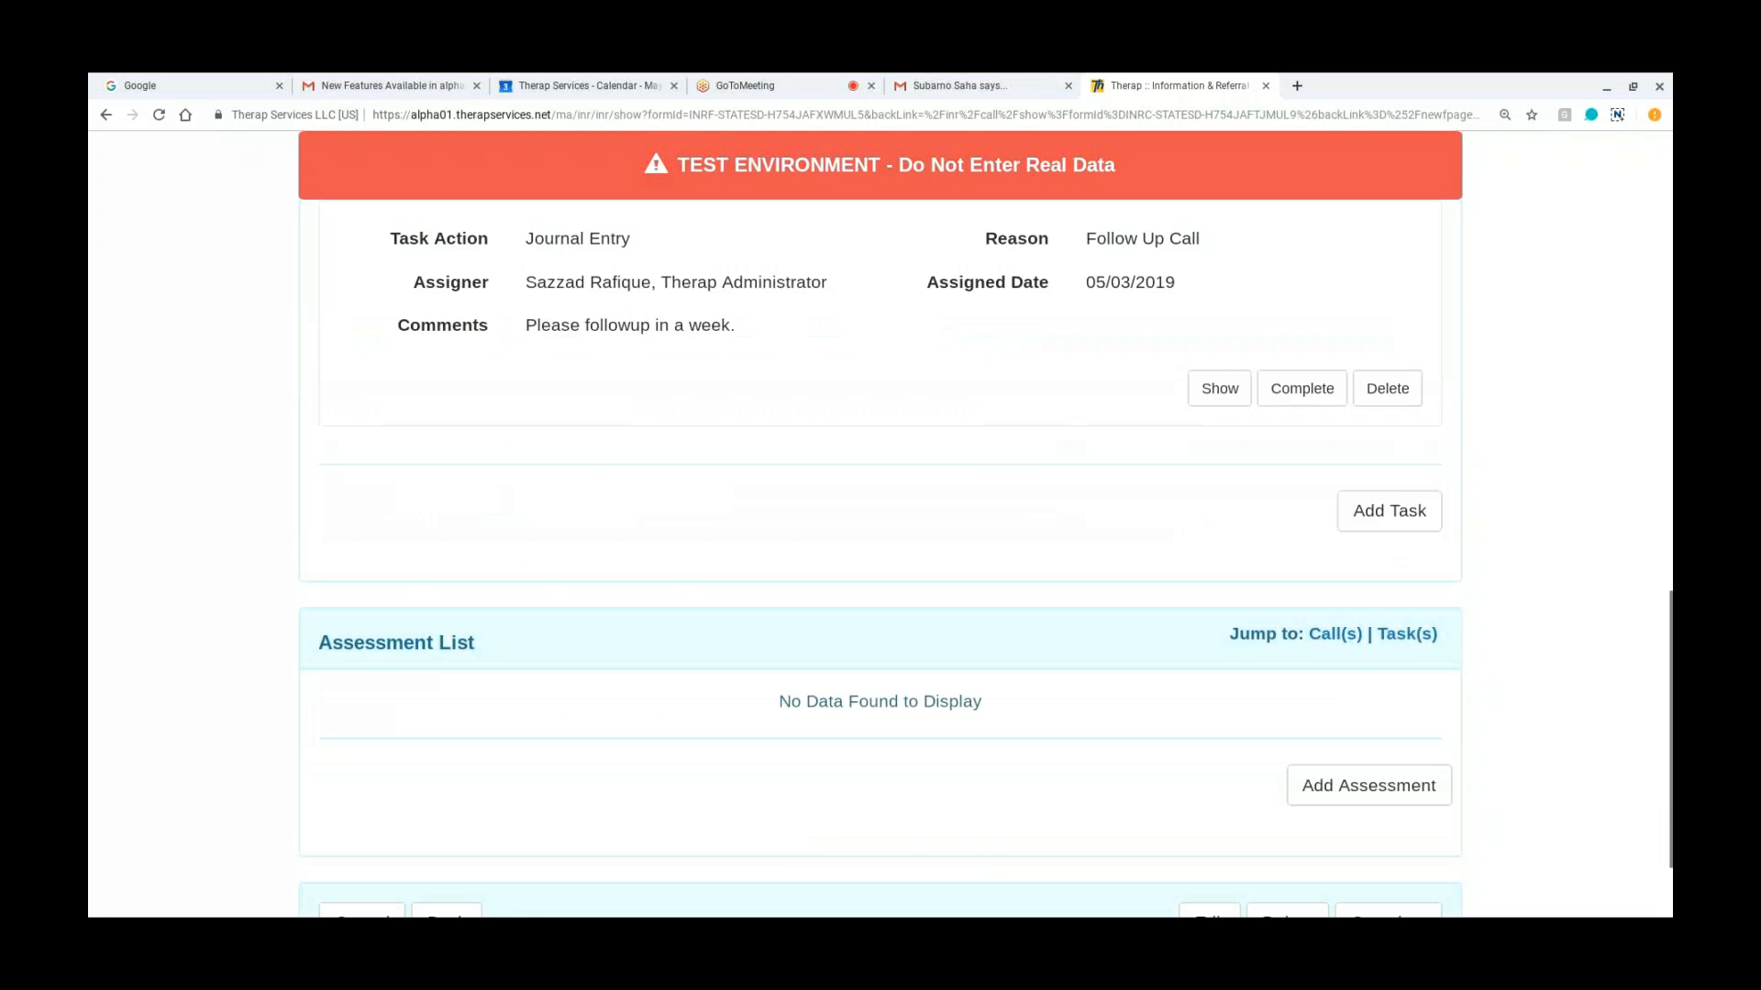
scroll(880, 550, down, 1)
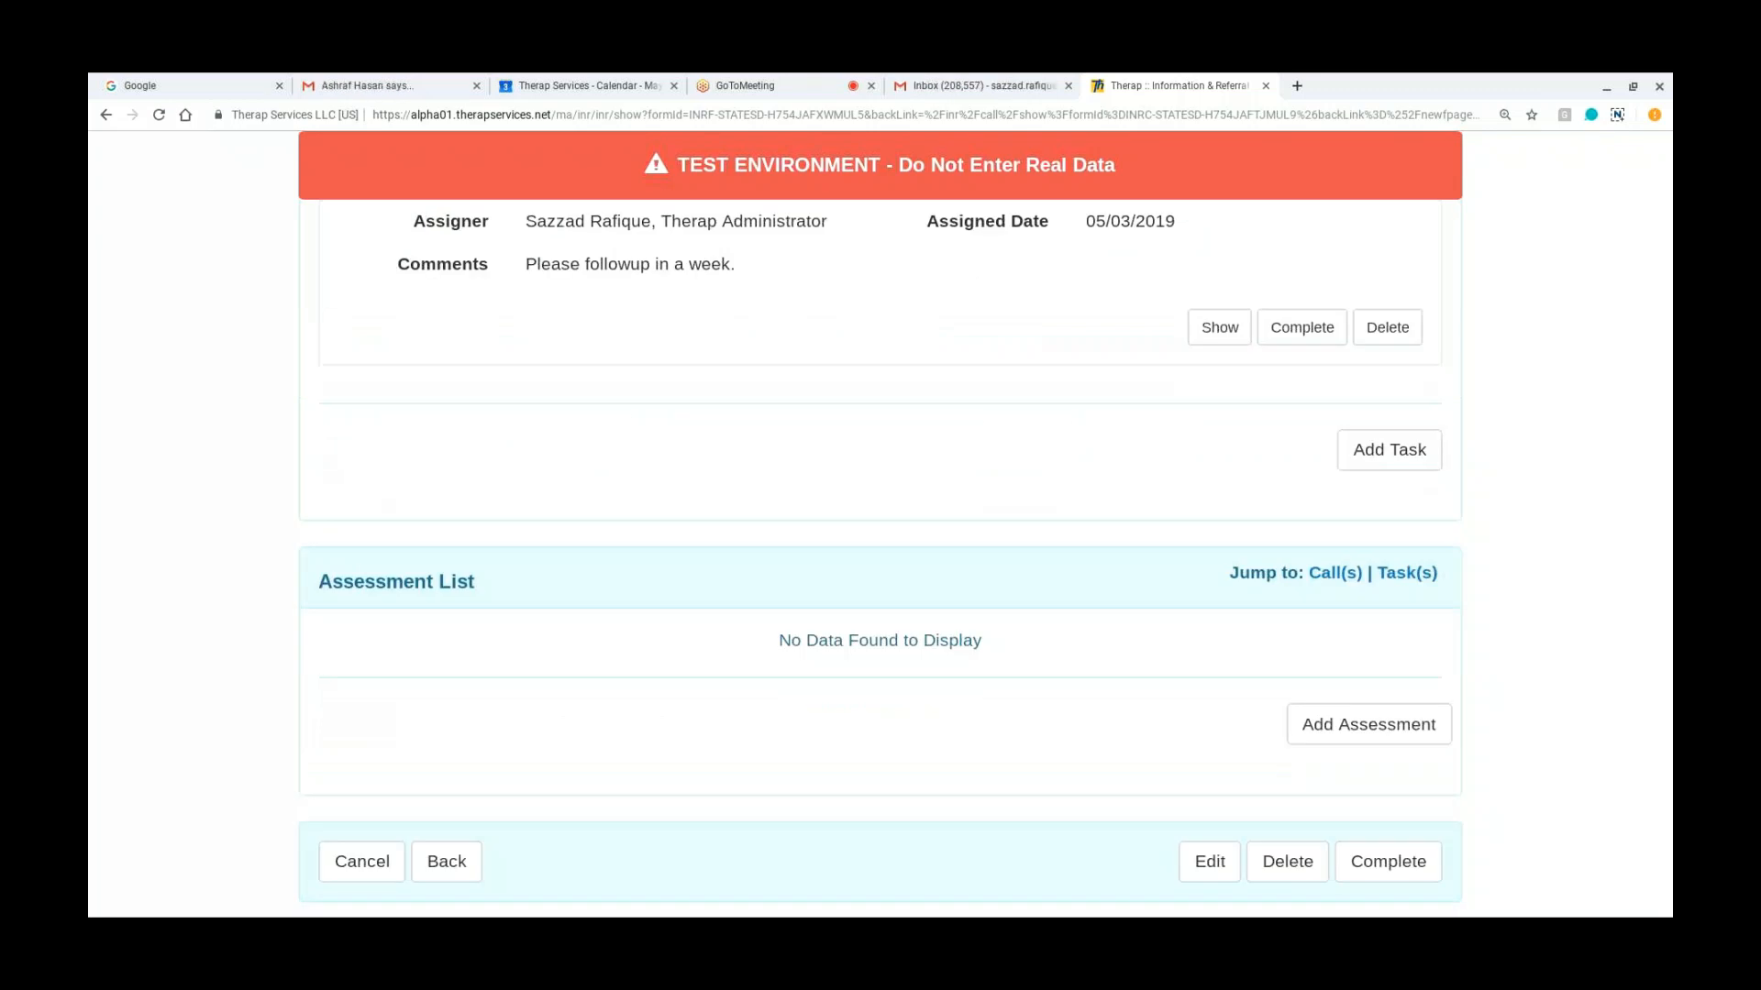
click(1330, 729)
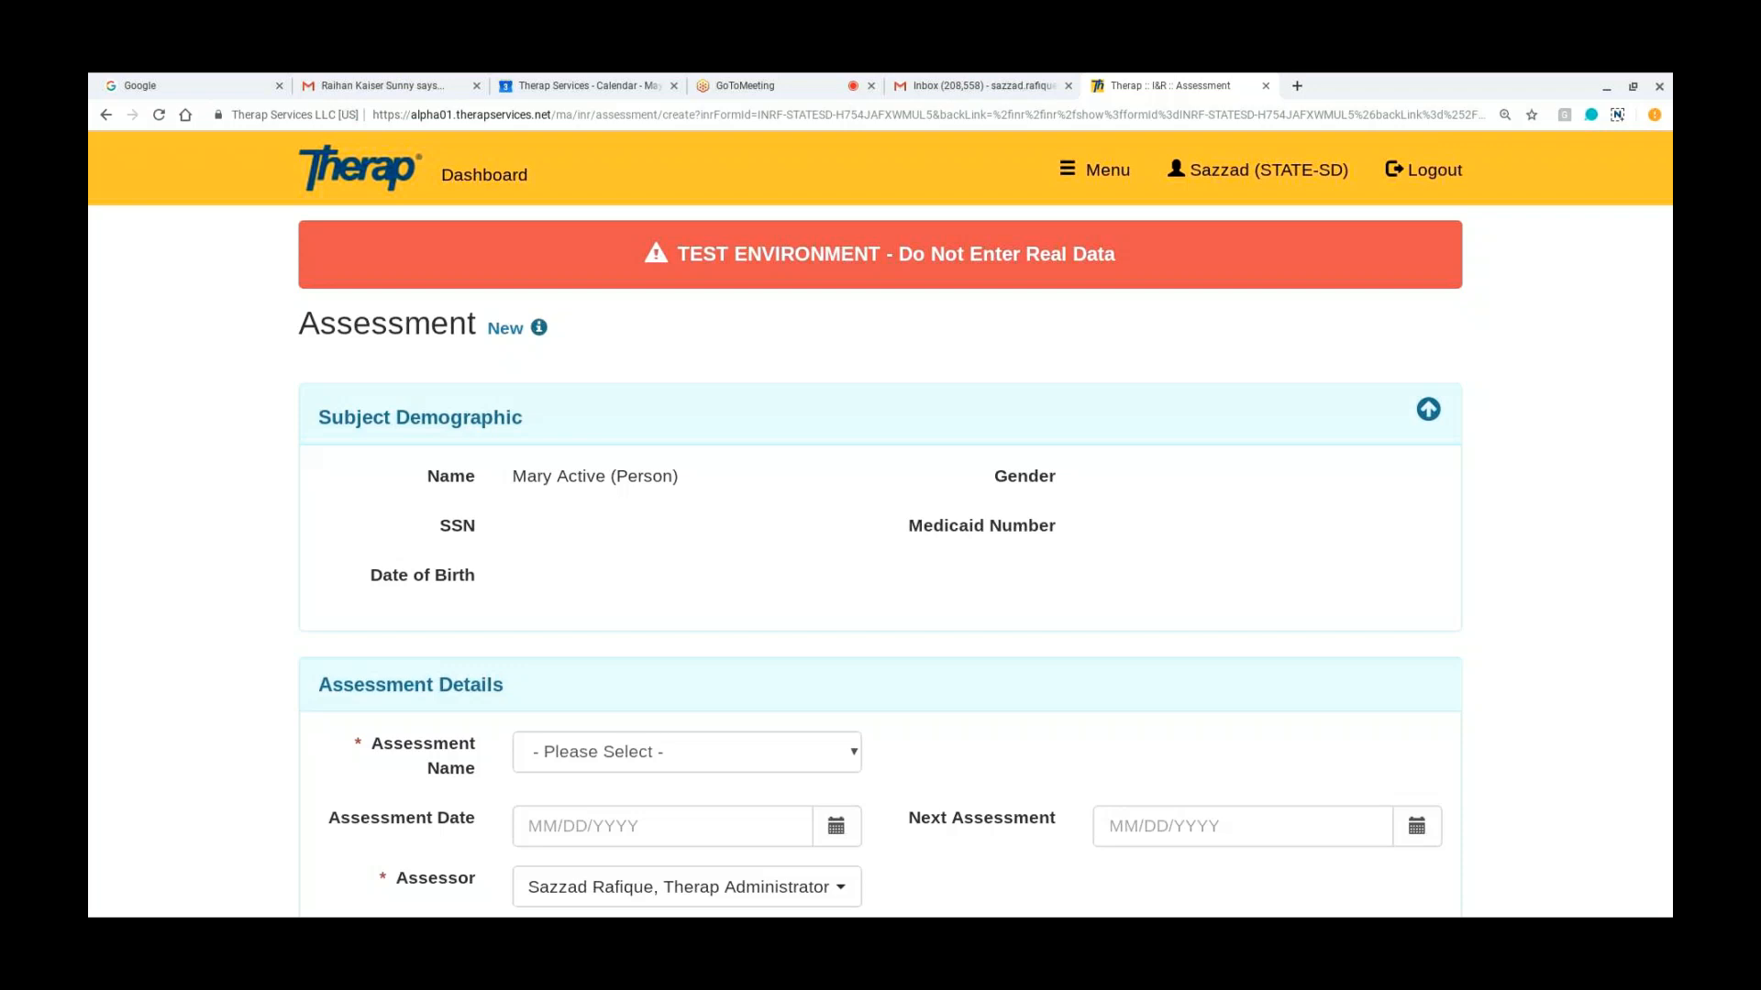
Step: Set the new assessment's Assessment Name to the "Assessment for Significant Change" option
scroll(880, 495, down, 2)
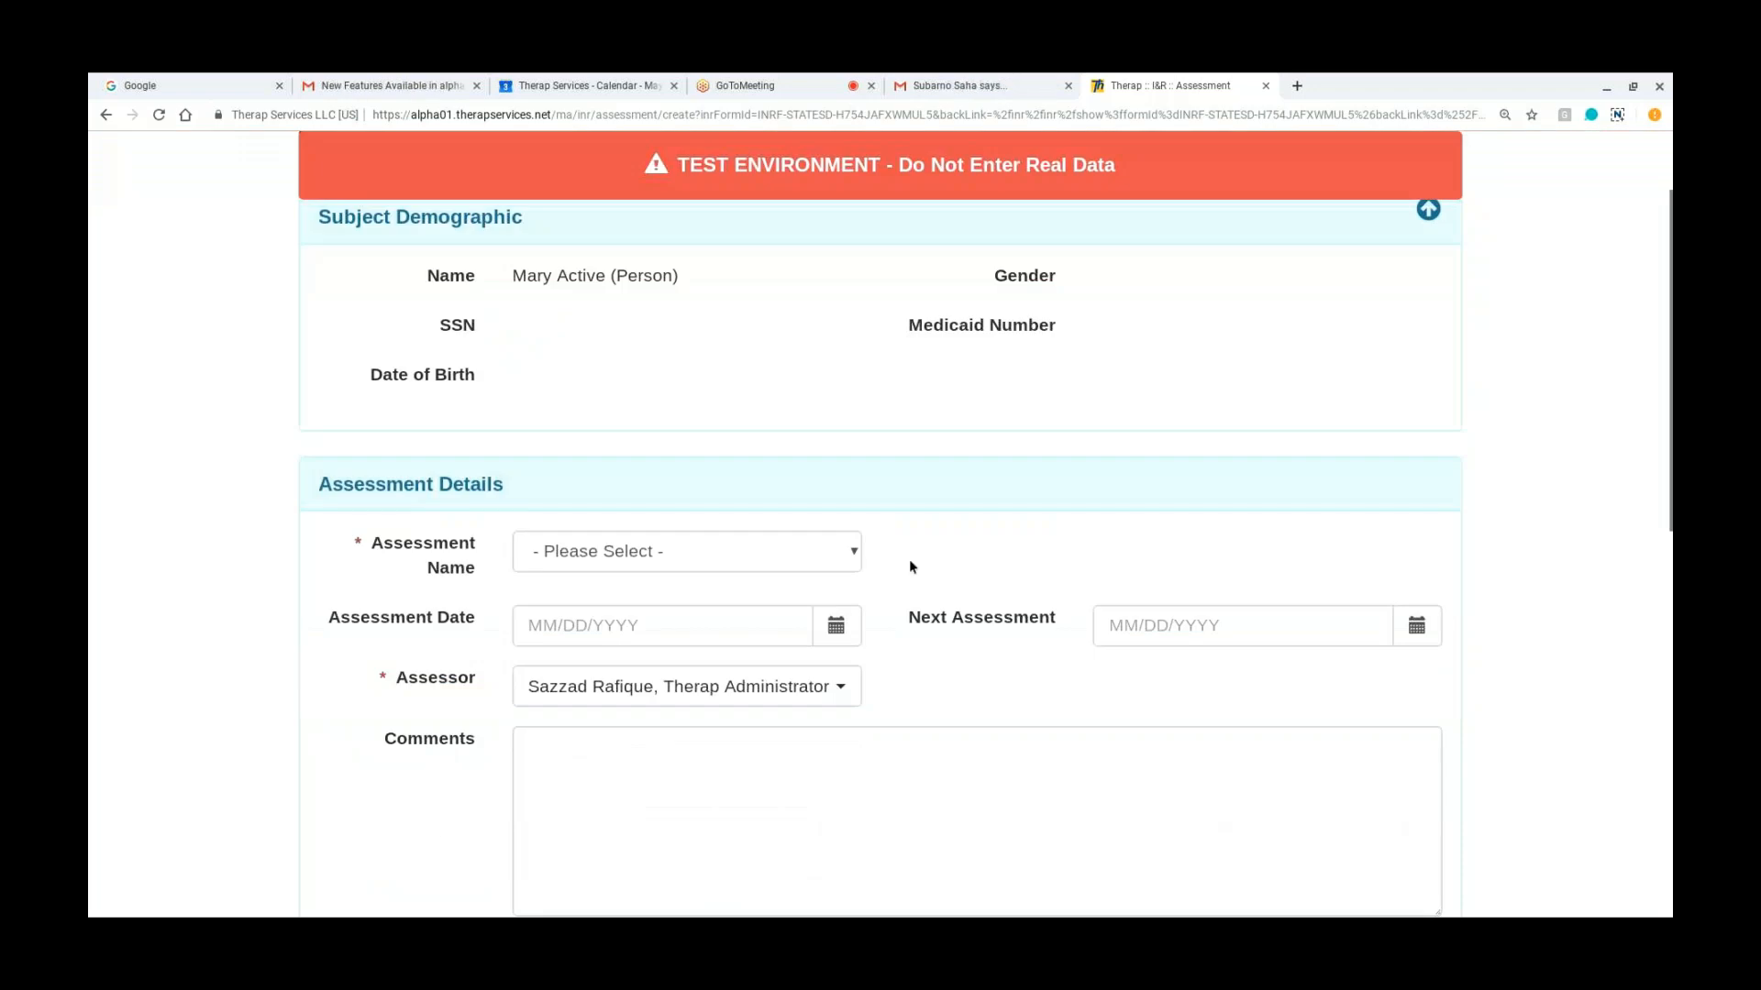
scroll(909, 558, down, 1)
click(811, 500)
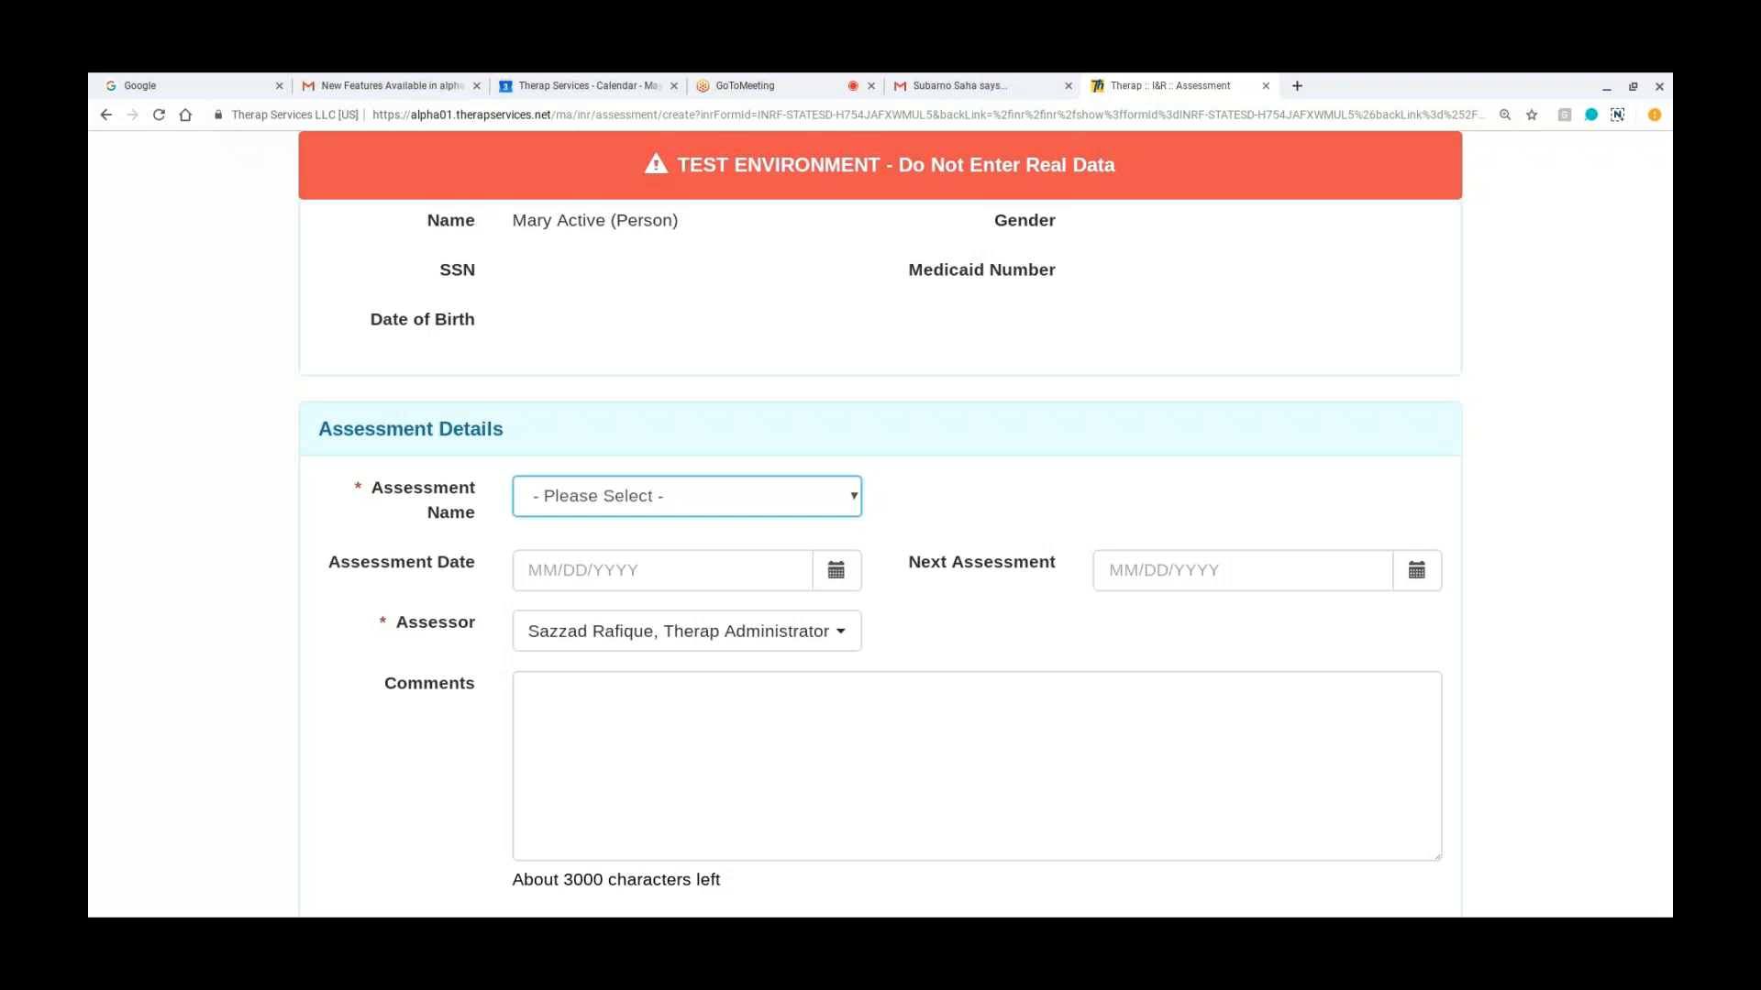
key(Down)
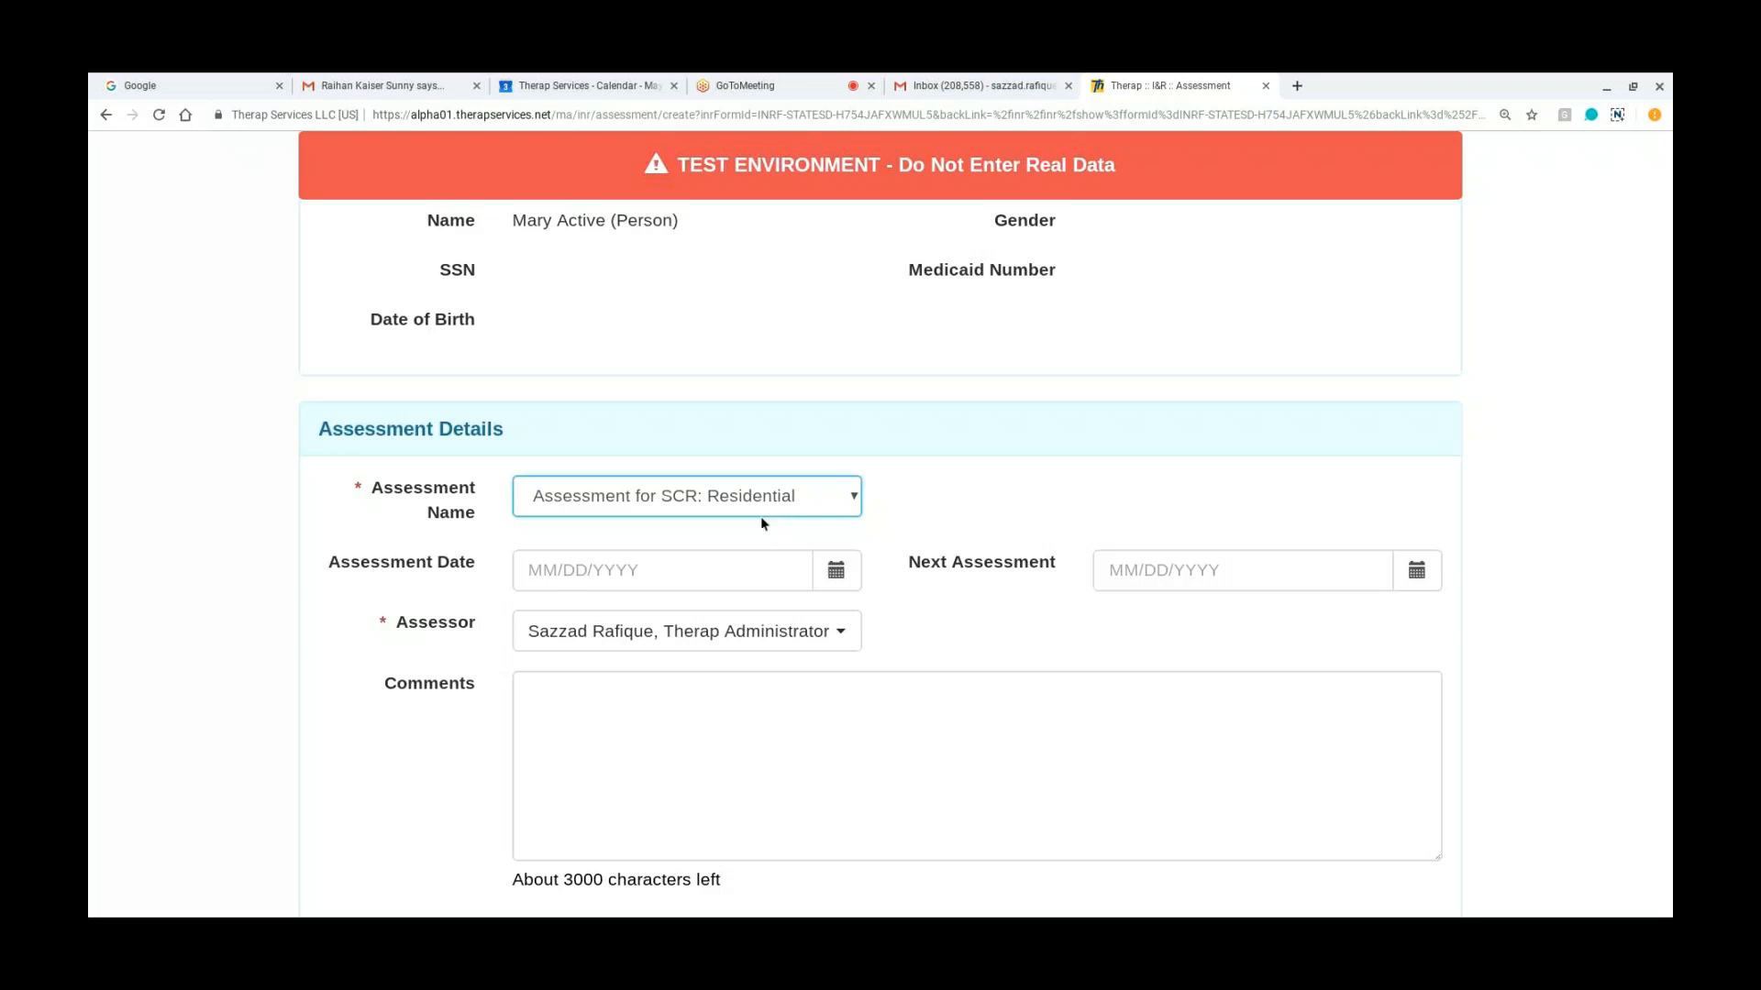
key(Down)
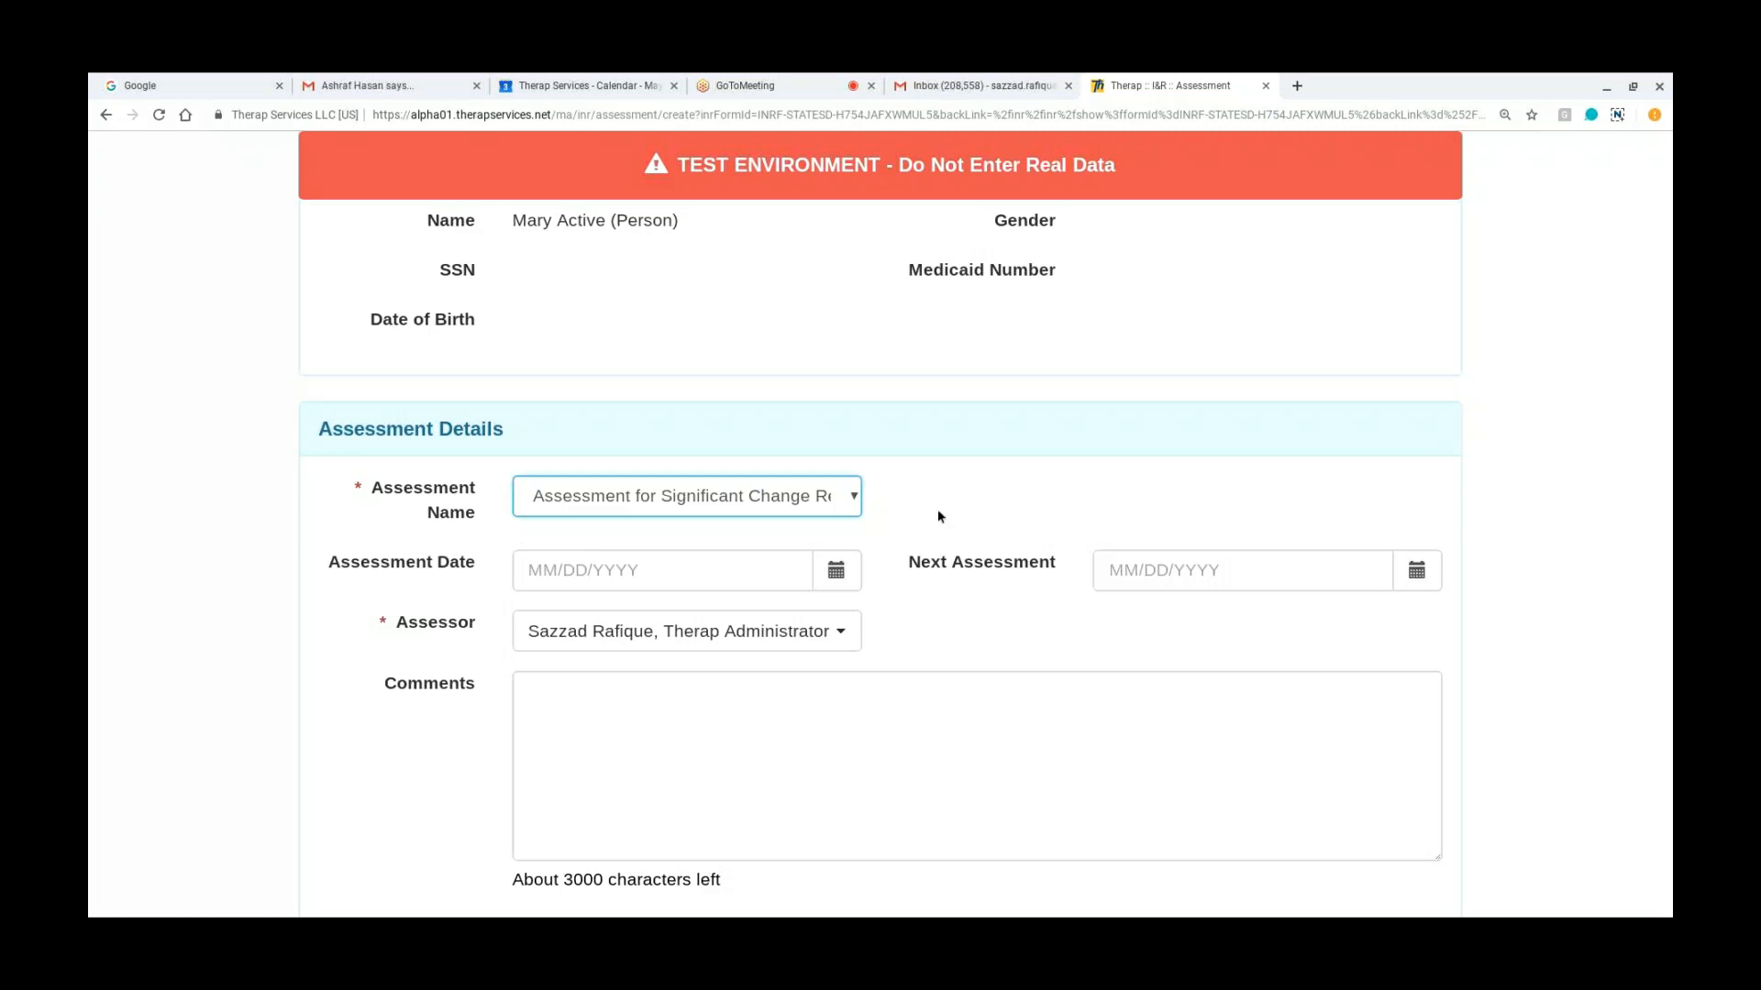
Step: Set the new assessment's Assessor to the other staff member titled only Administrator
scroll(937, 516, down, 1)
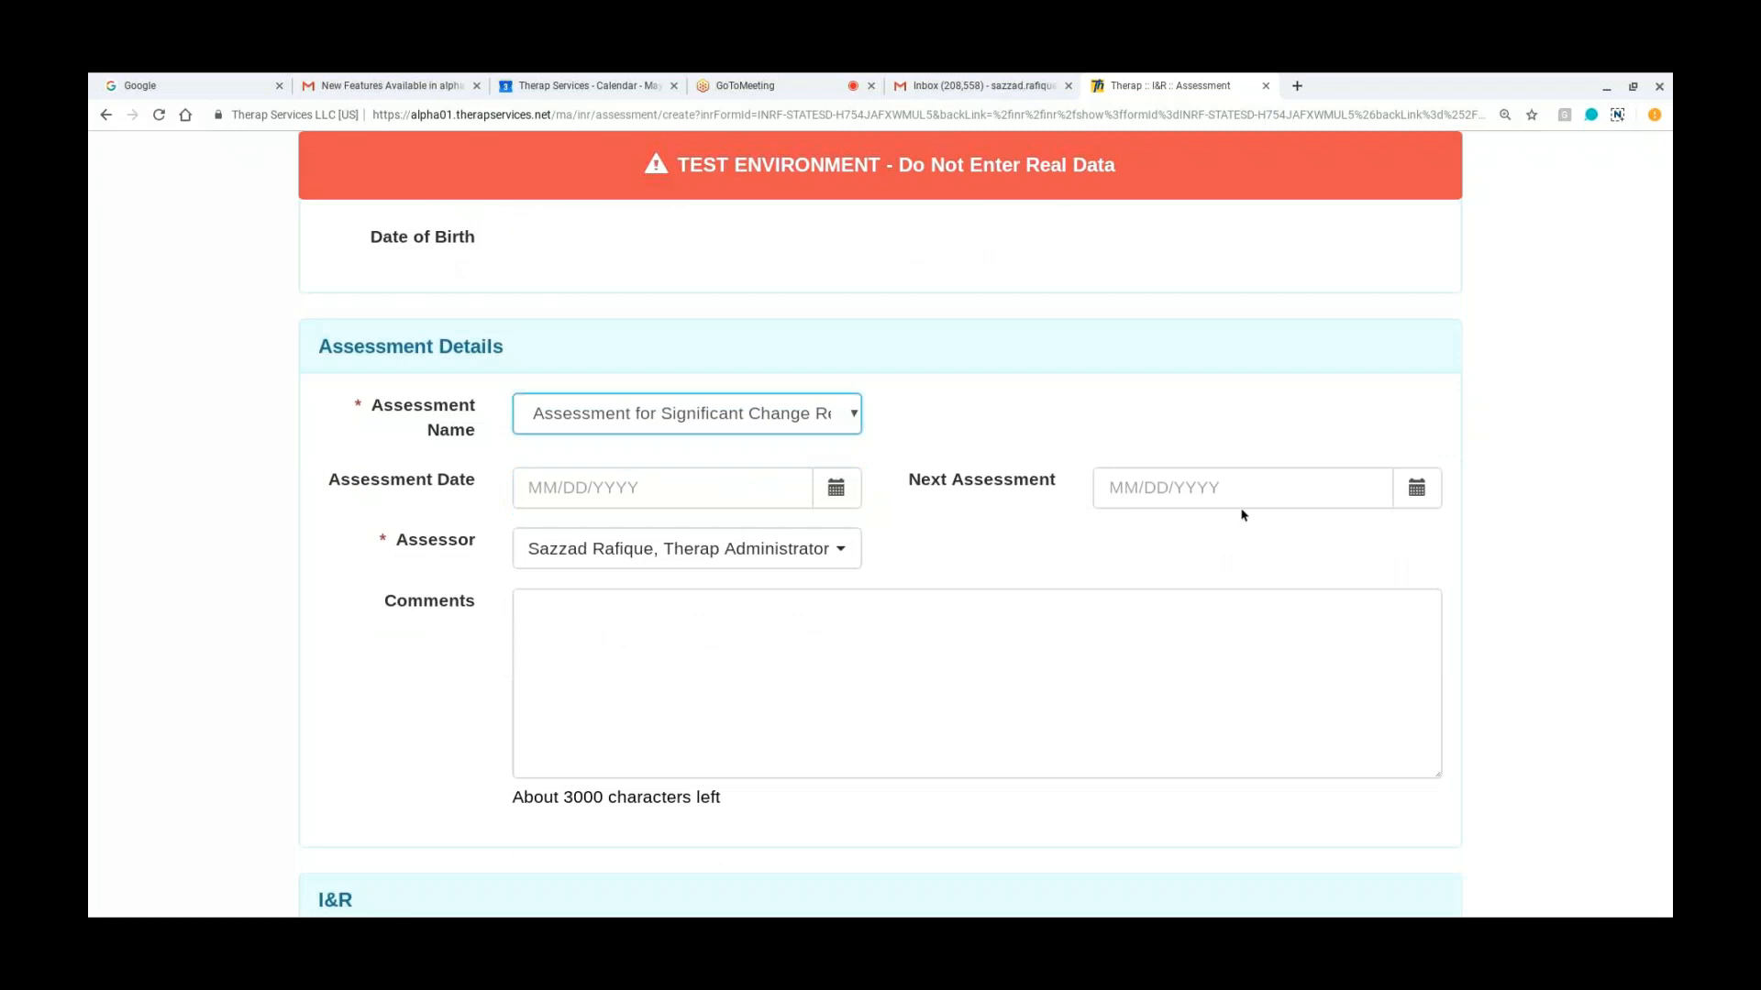
click(799, 563)
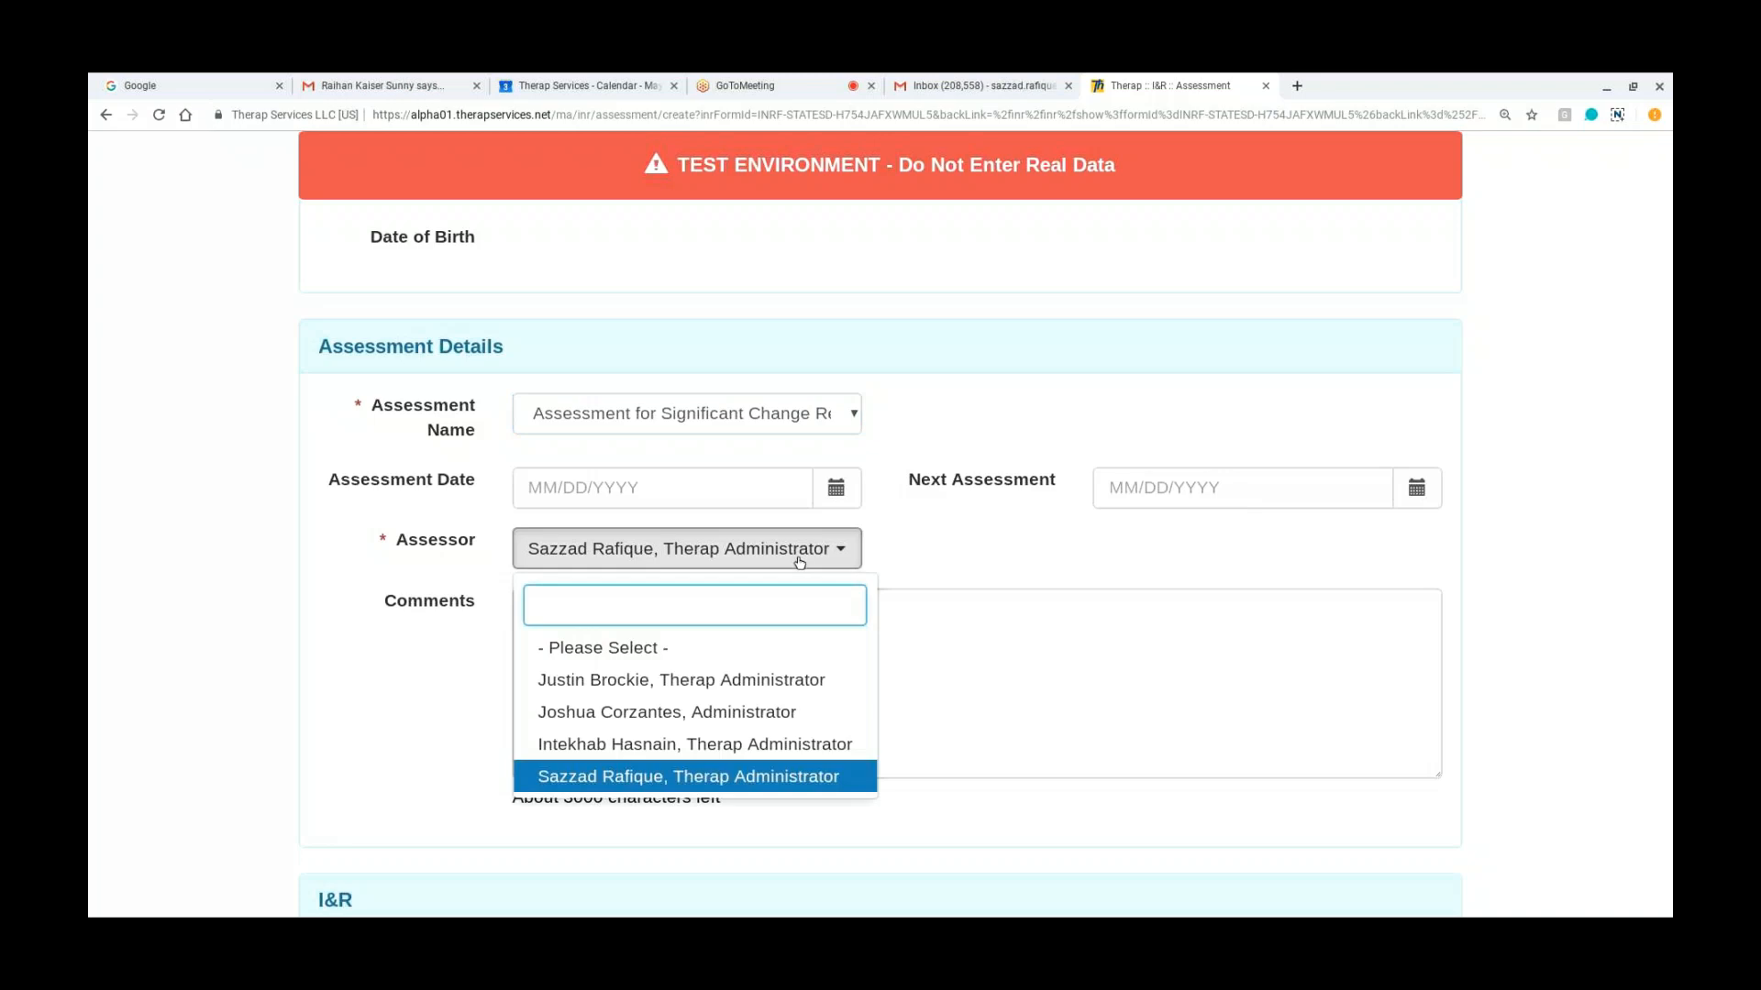
click(699, 713)
Step: Save the new assessment with the option to continue to answering its questions
scroll(372, 695, down, 1)
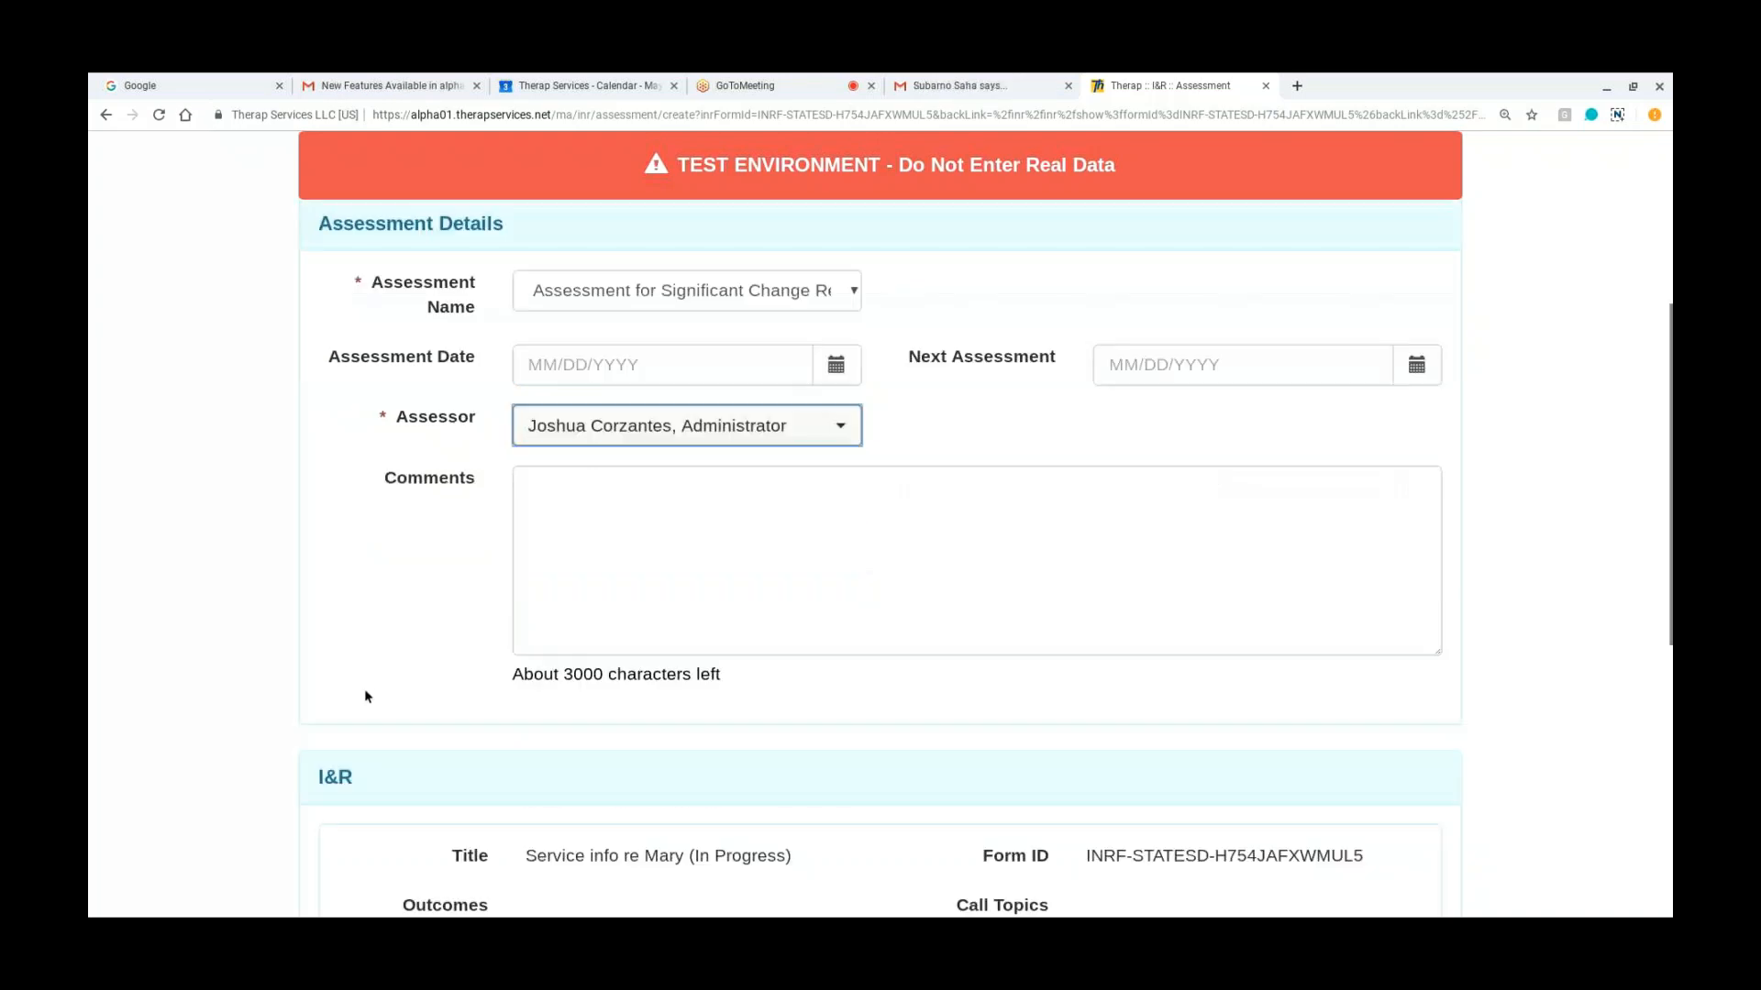
scroll(365, 696, down, 1)
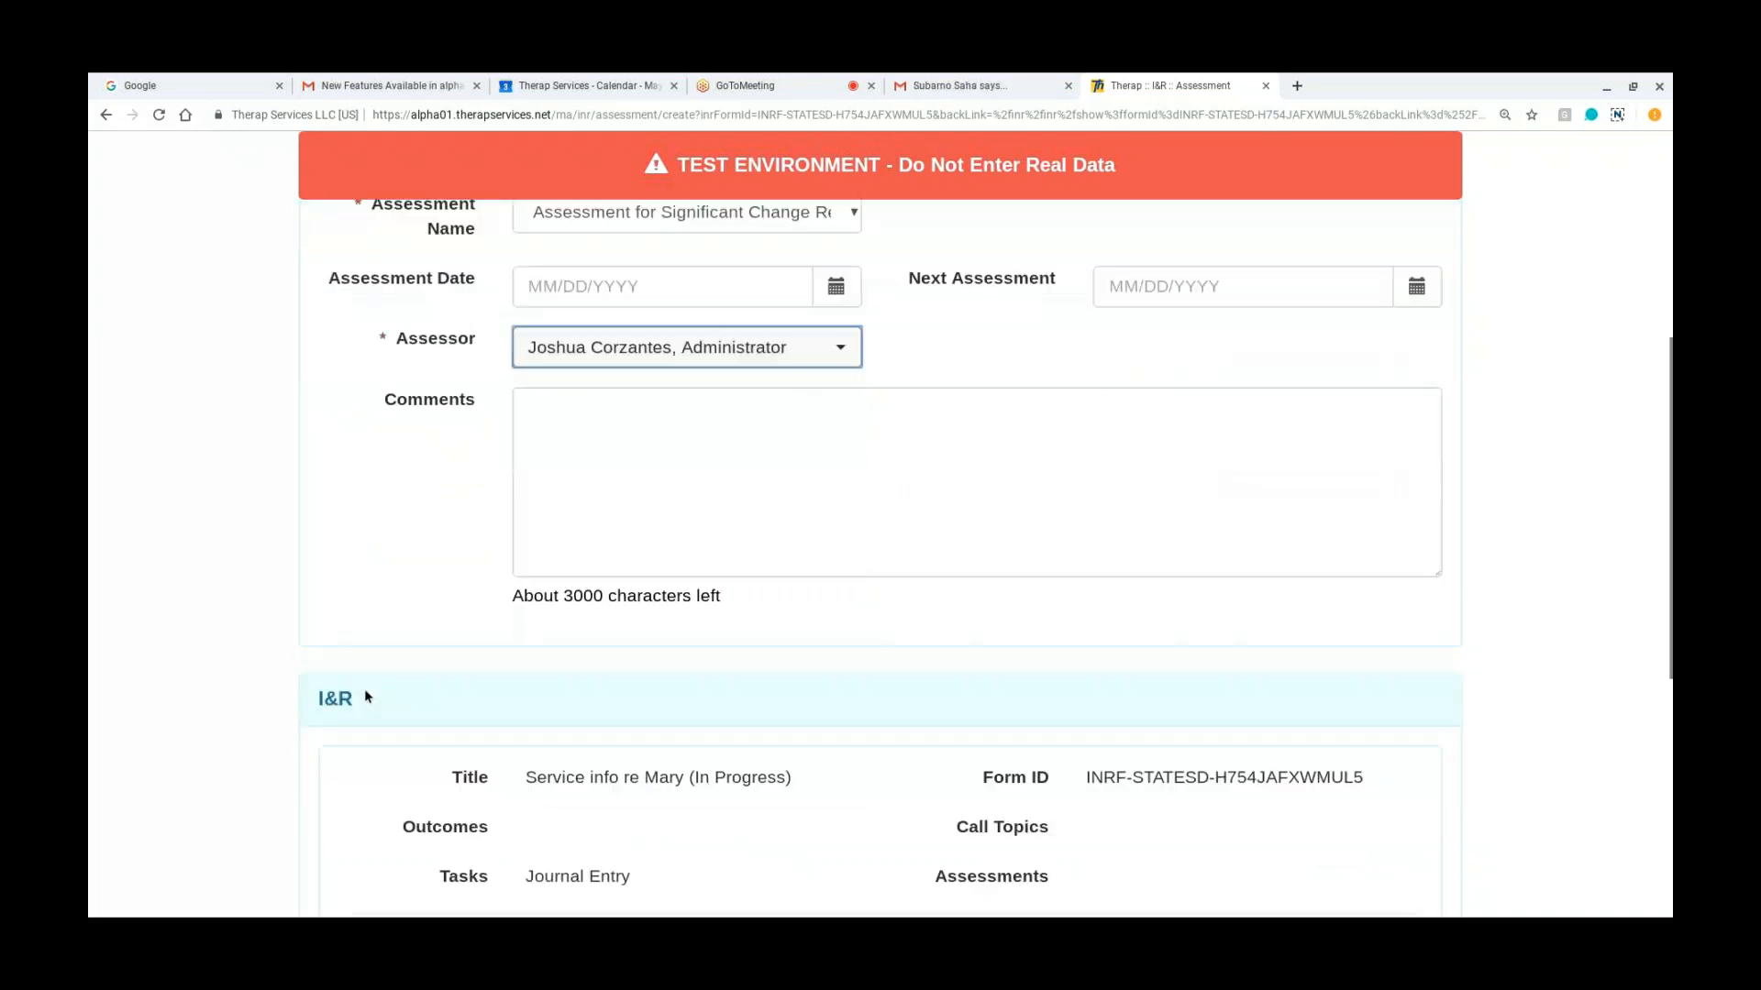
scroll(365, 696, down, 4)
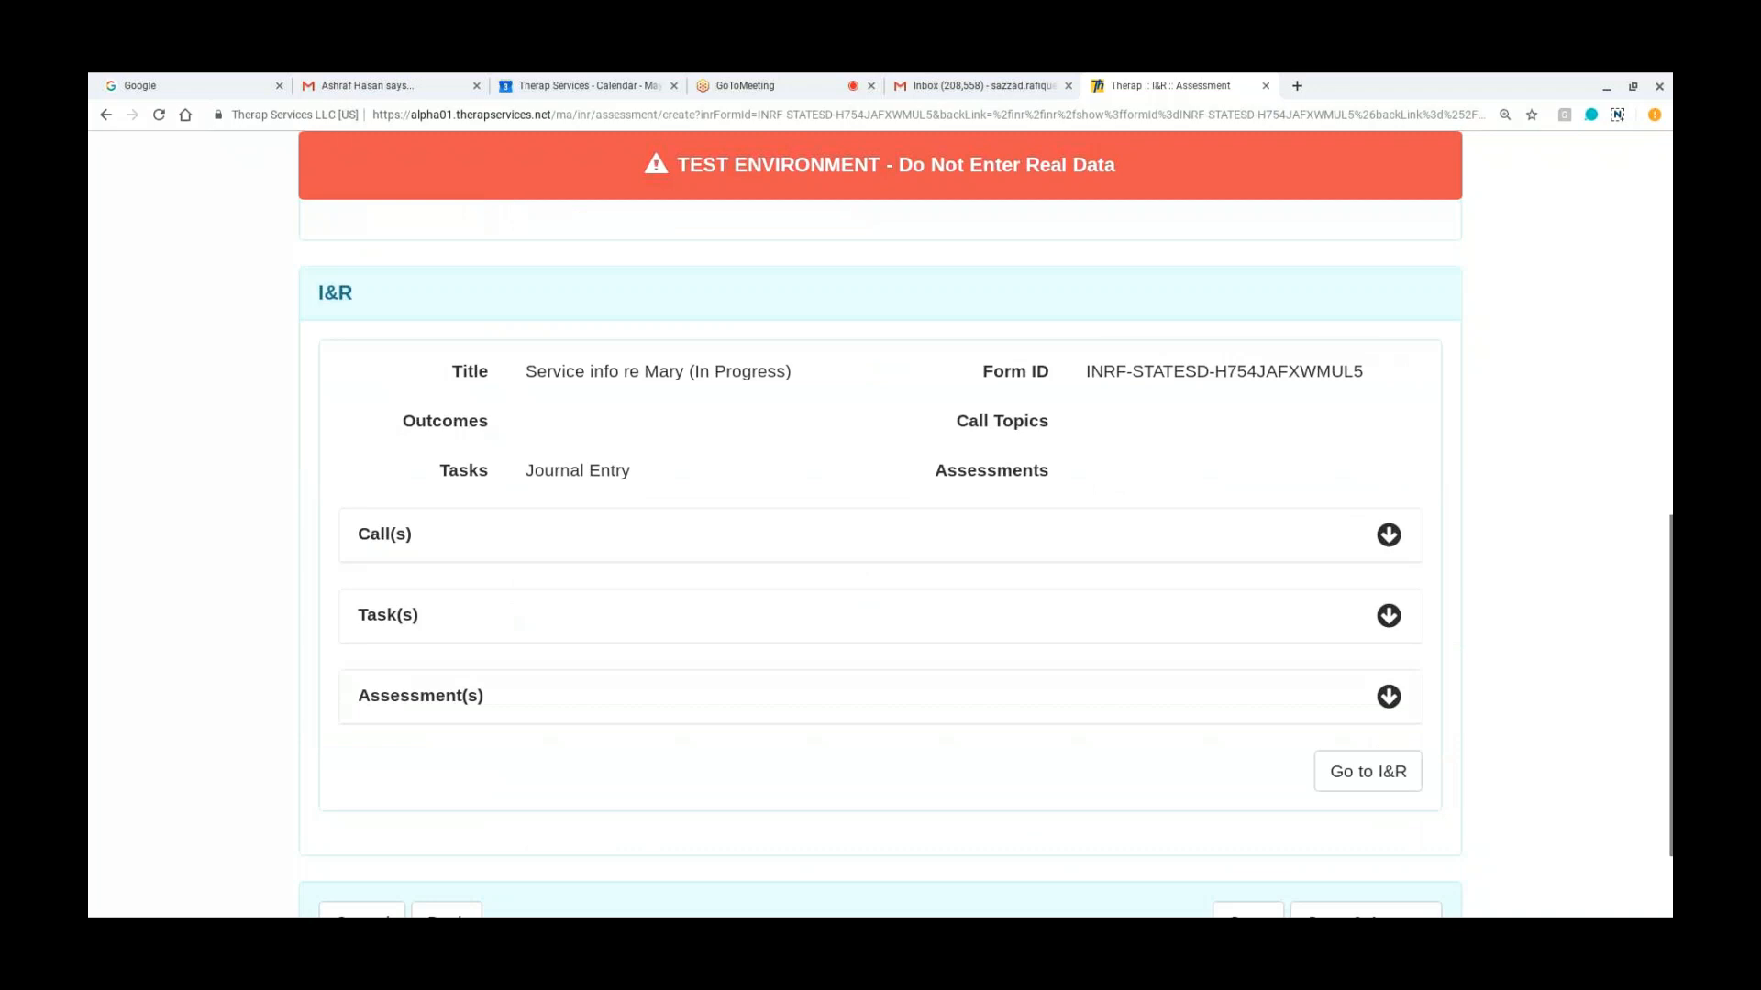
scroll(1073, 849, down, 1)
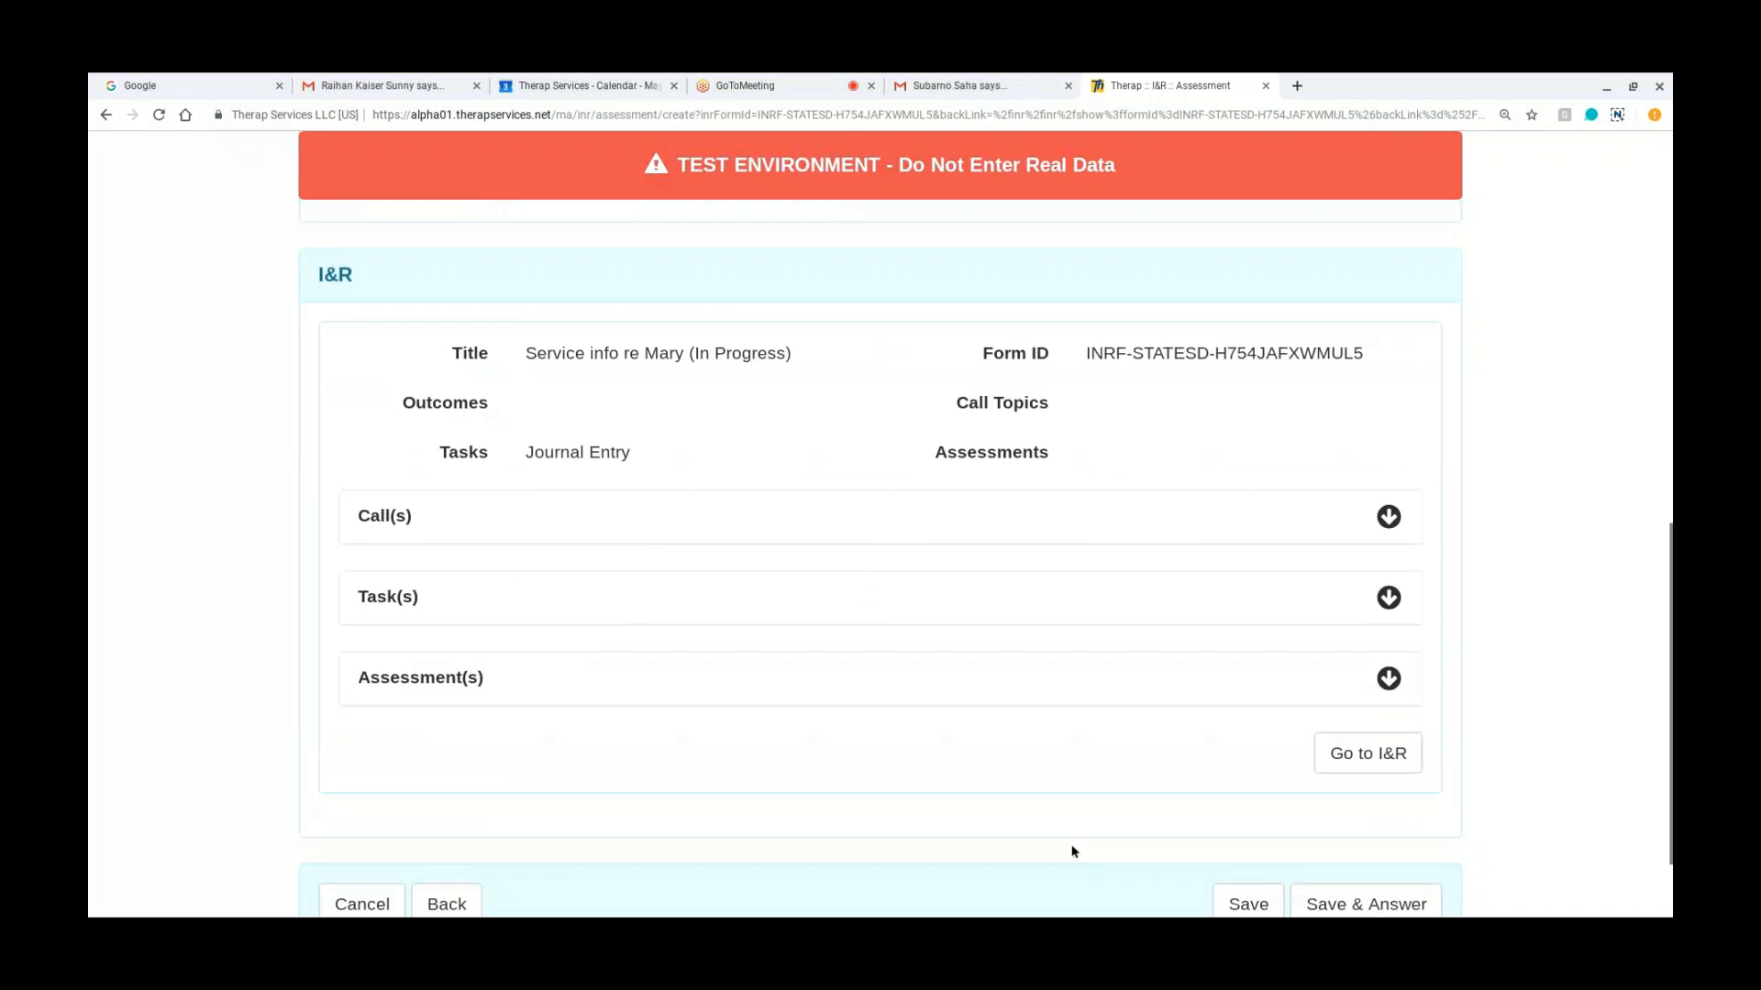
click(1360, 894)
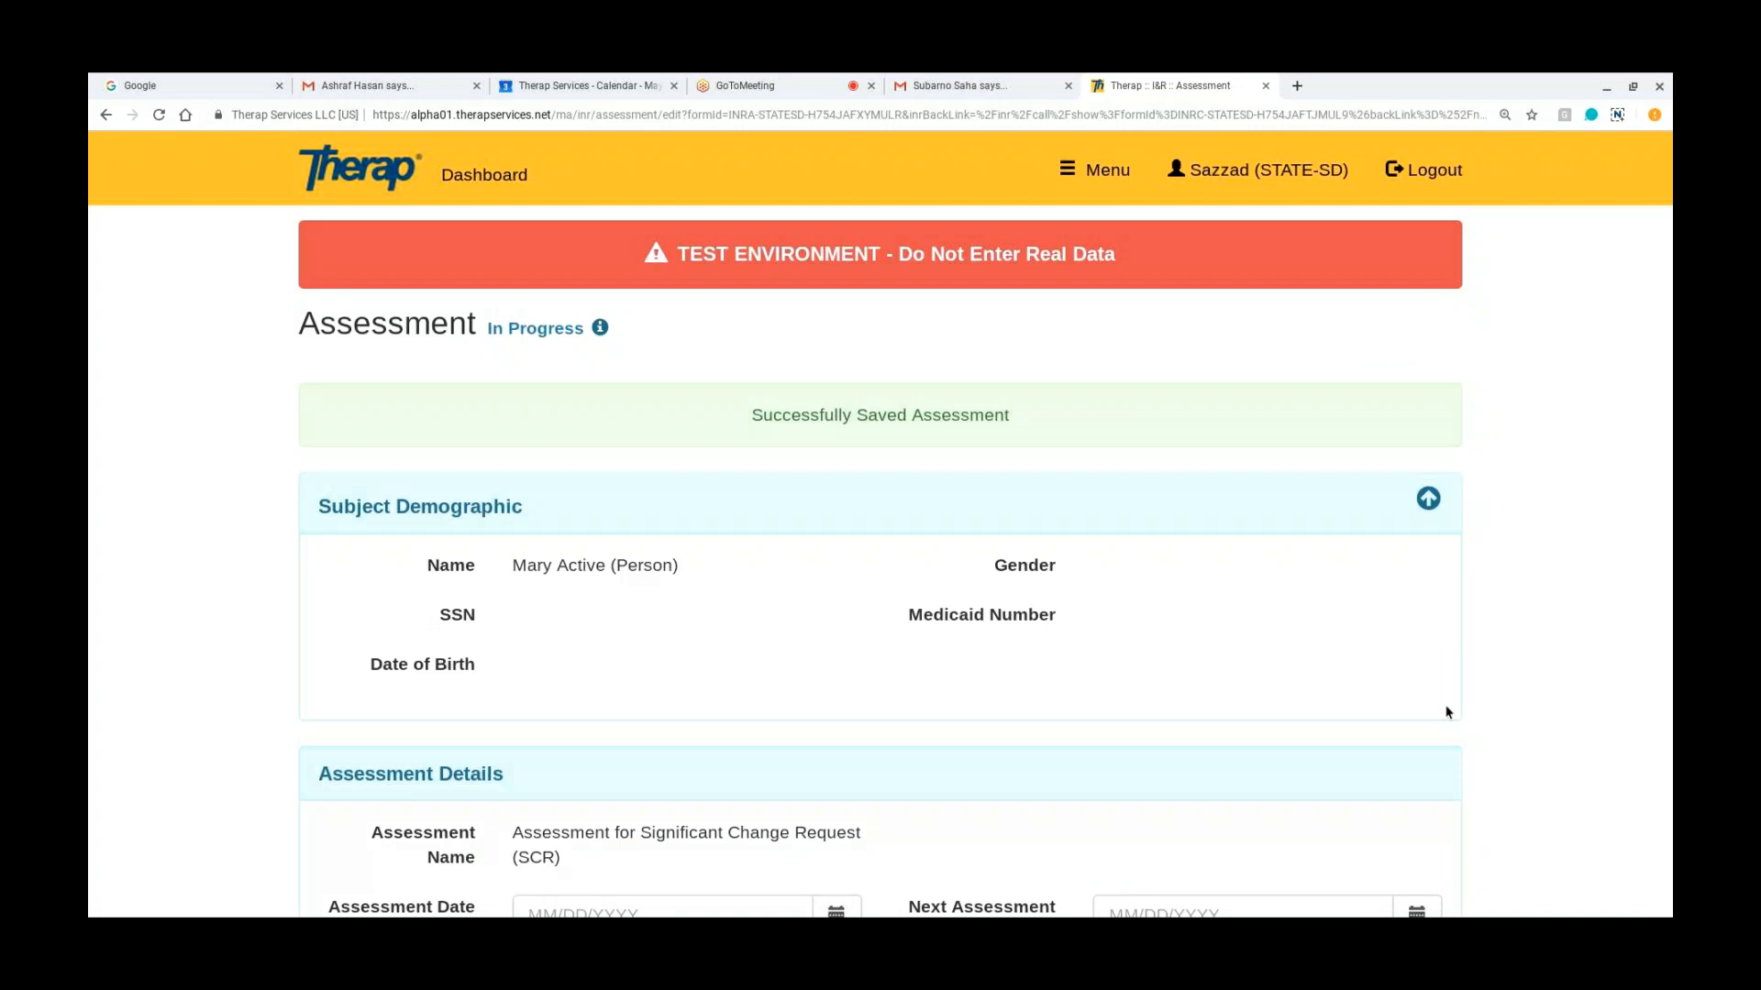
Step: Open the questionnaire for the saved assessment's Significant Change Request (SCR)
scroll(1447, 713, down, 5)
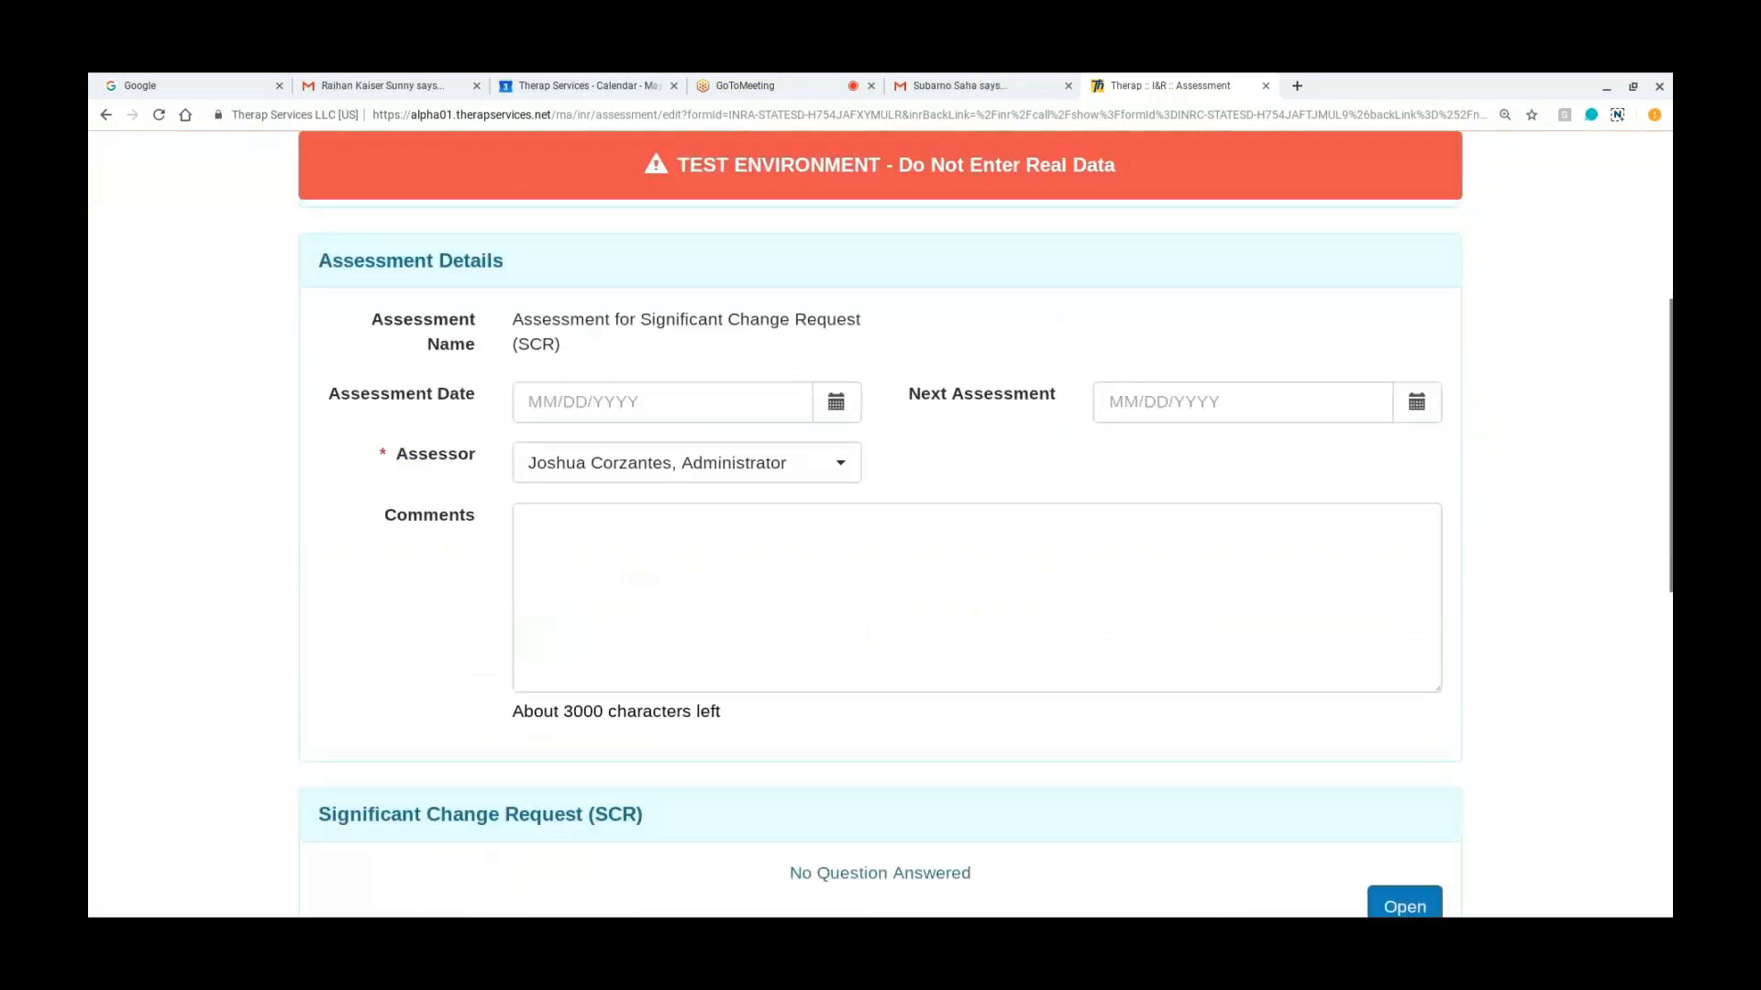
scroll(880, 550, down, 2)
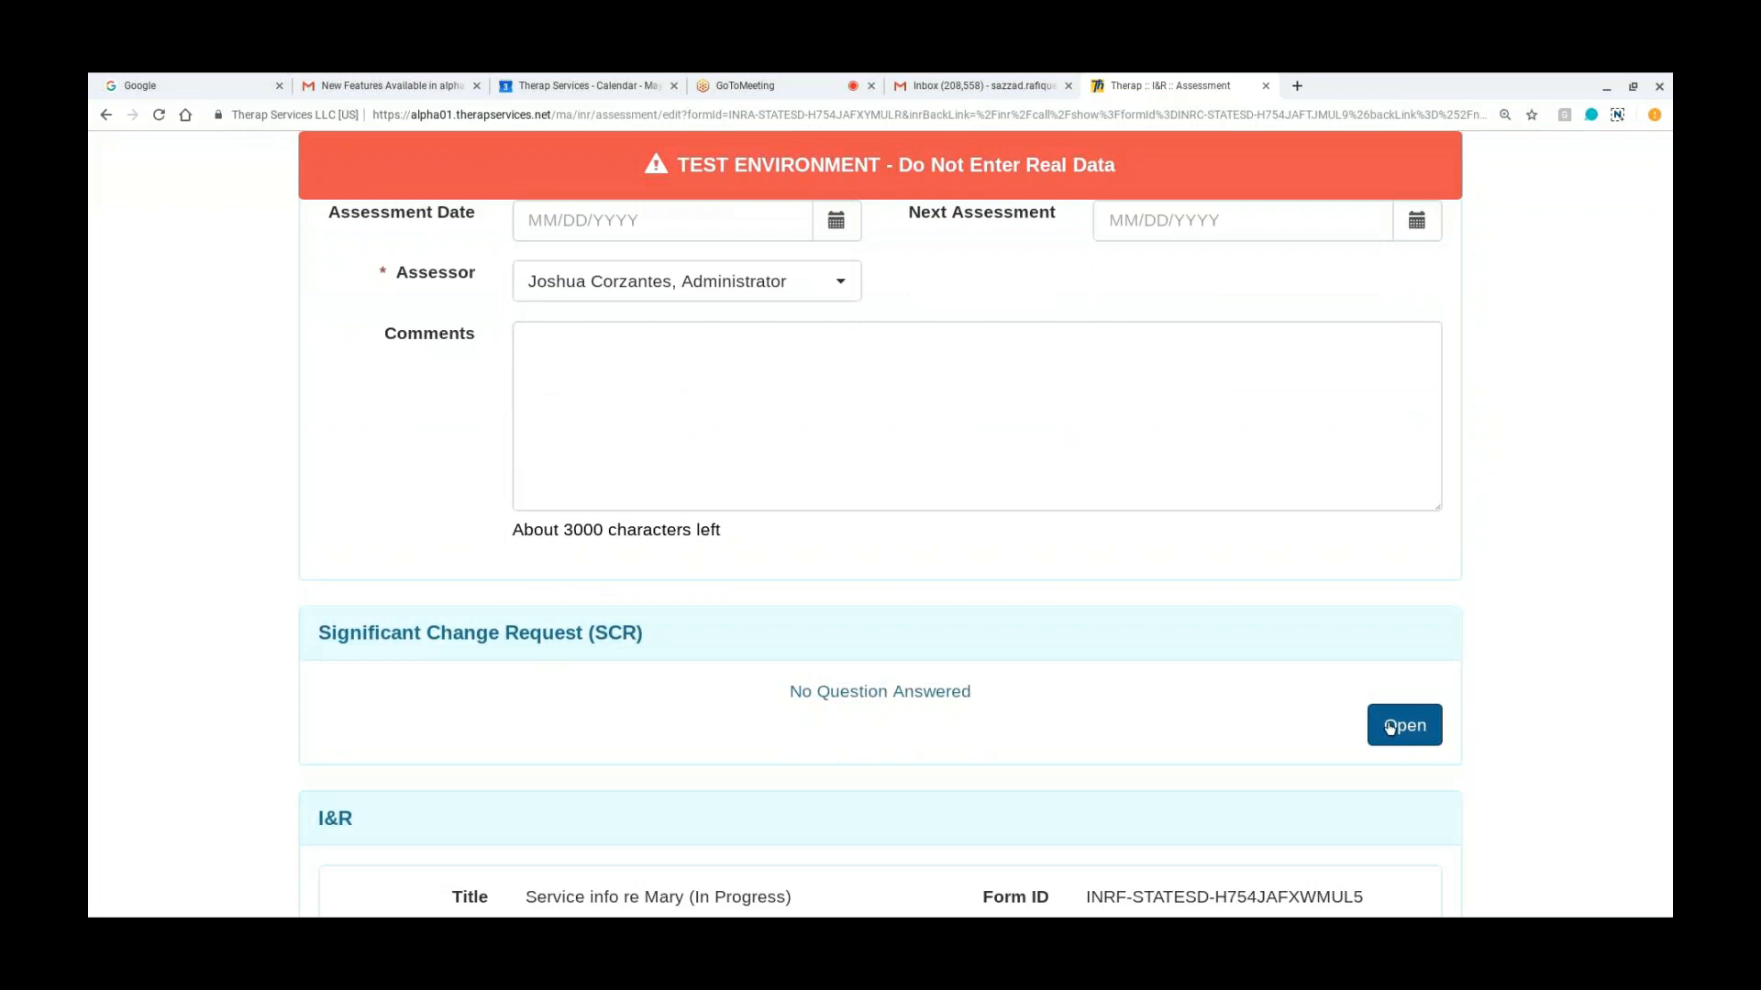
click(1391, 729)
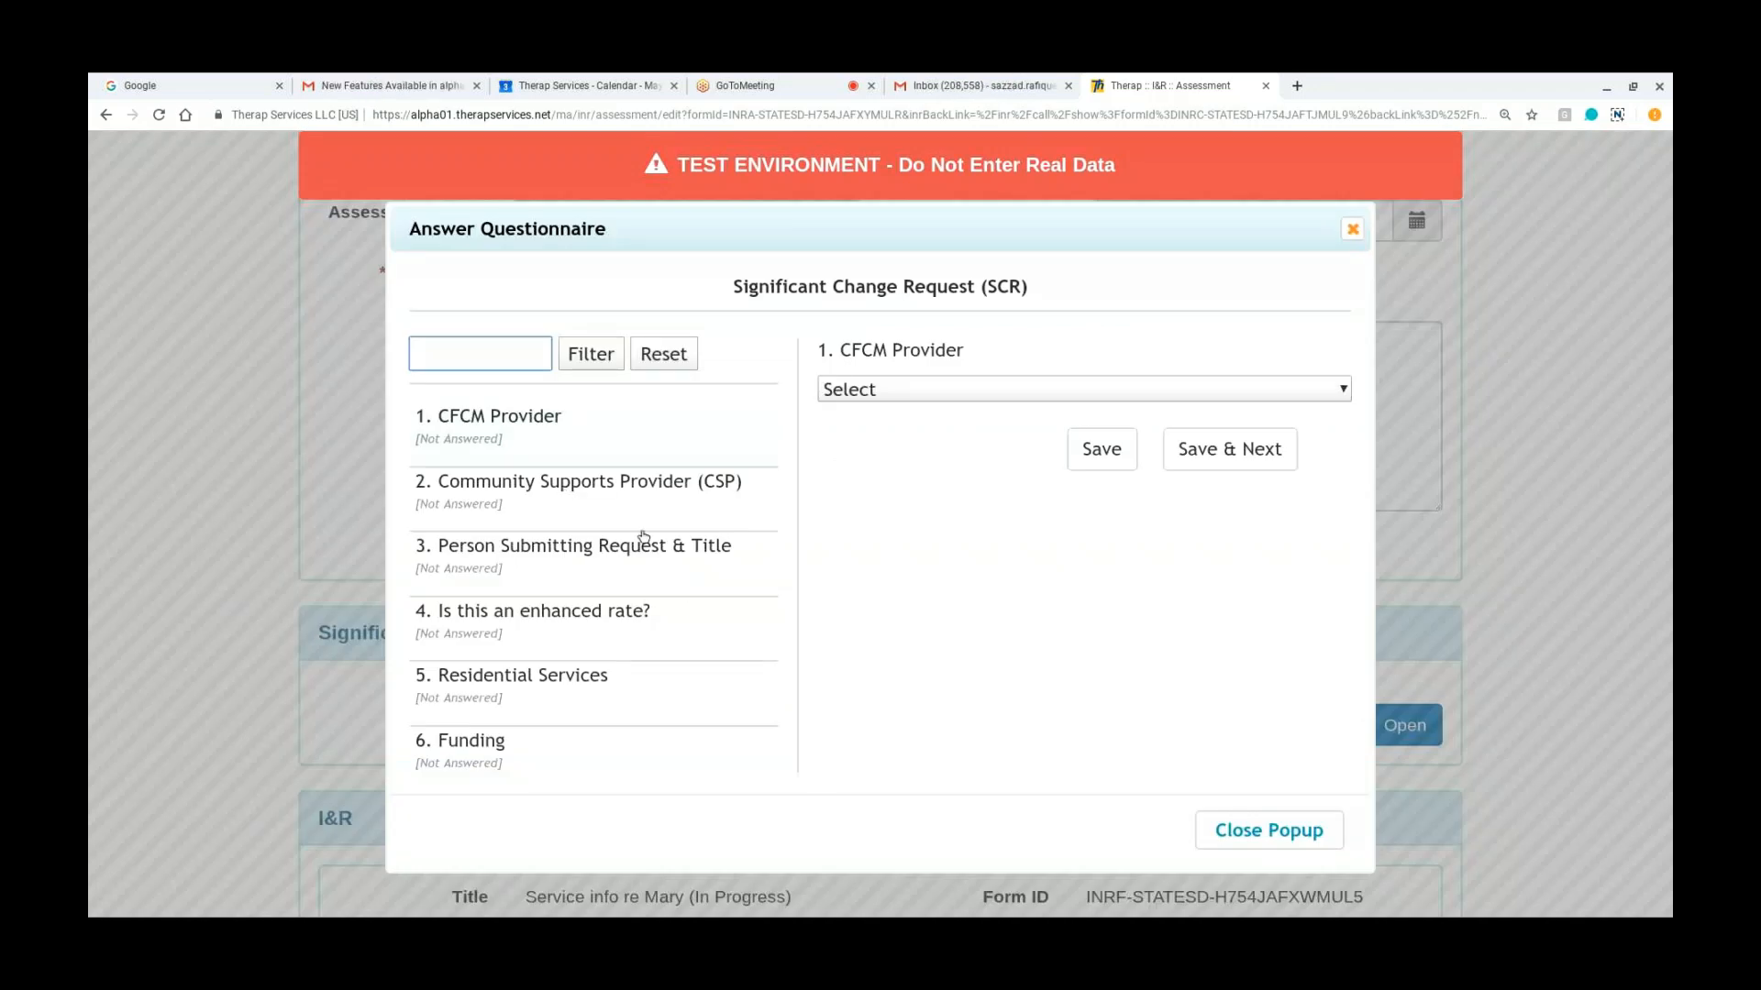
Step: Choose Benchmark as the CFCM Provider and Human Service Agency as the Community Supports Provider, leaving both answers unsaved
click(877, 385)
click(829, 461)
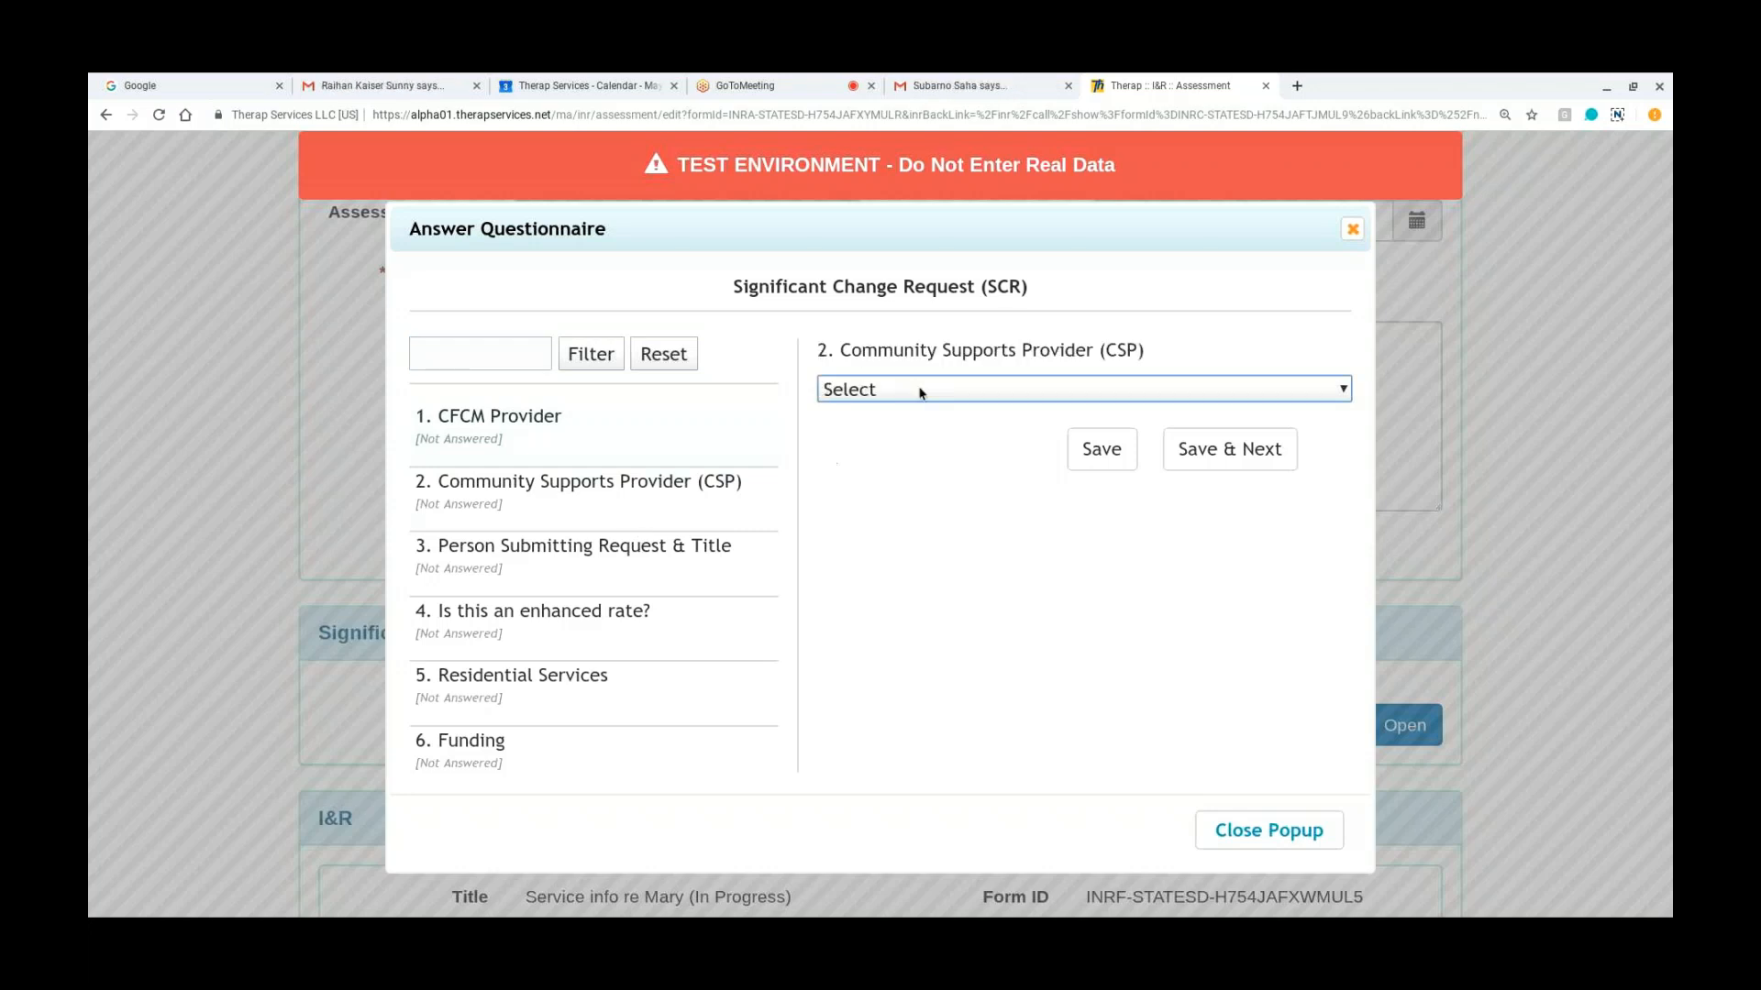
click(839, 677)
Step: Answer the Residential Services question with Decrease Service, save the answer and close the questionnaire
click(633, 706)
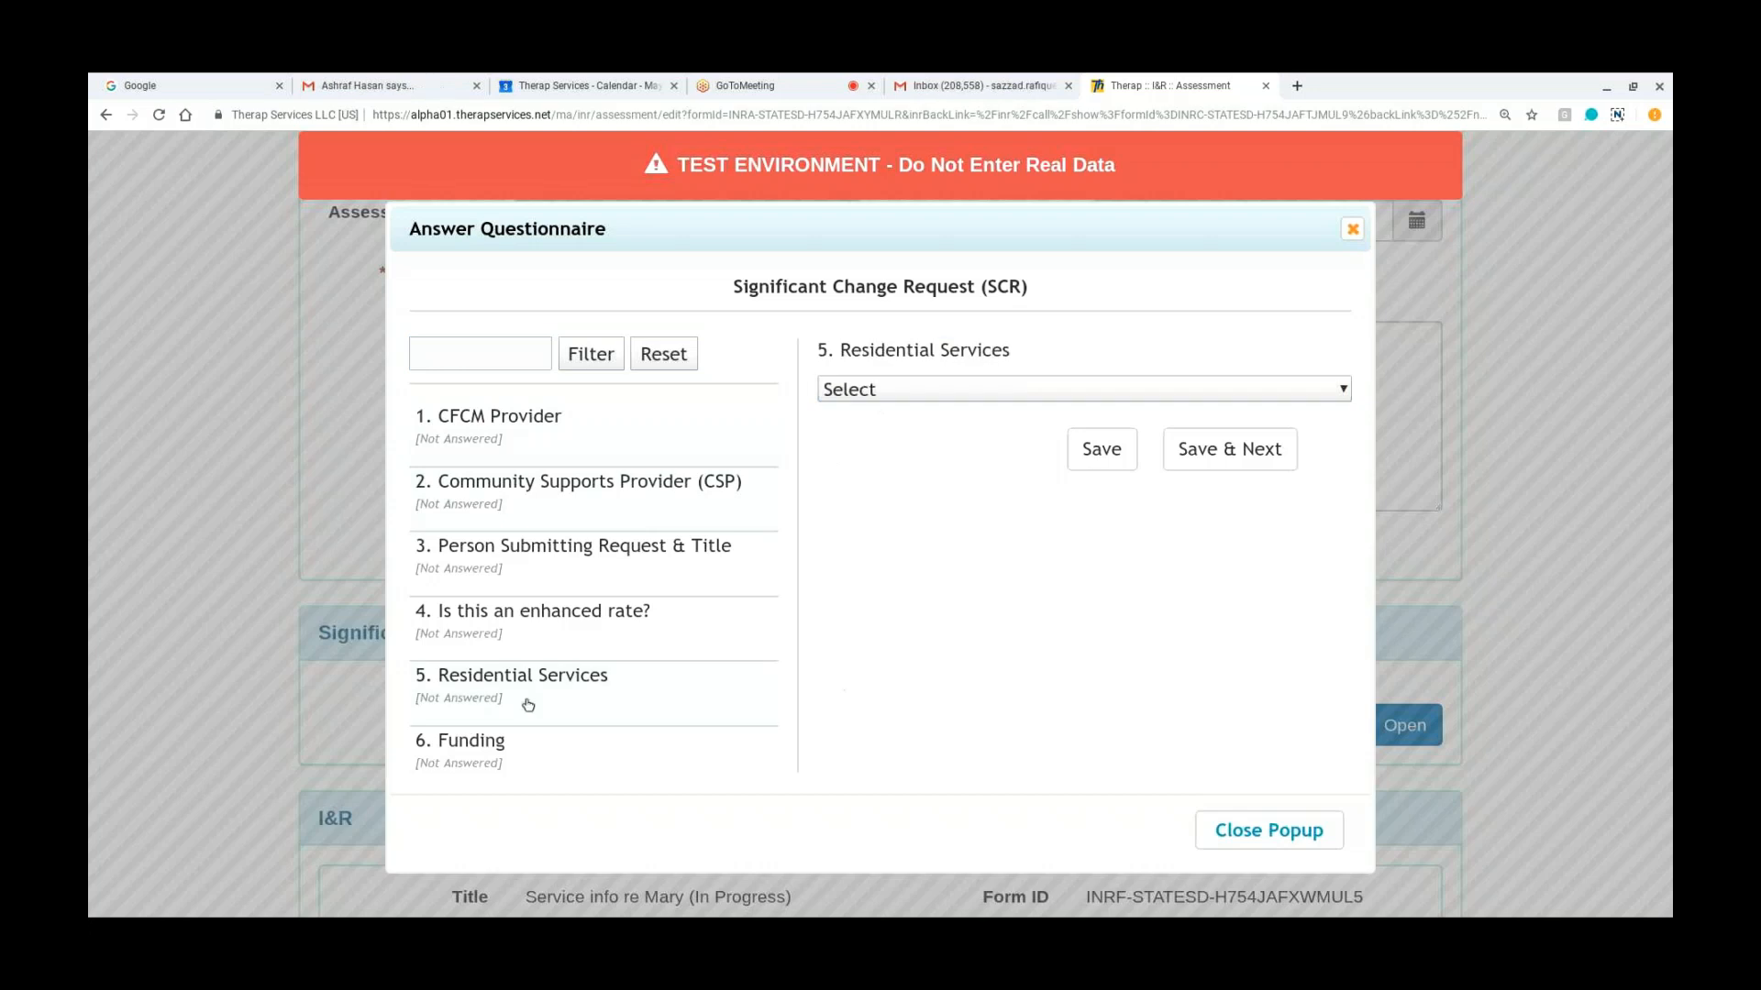
click(1016, 473)
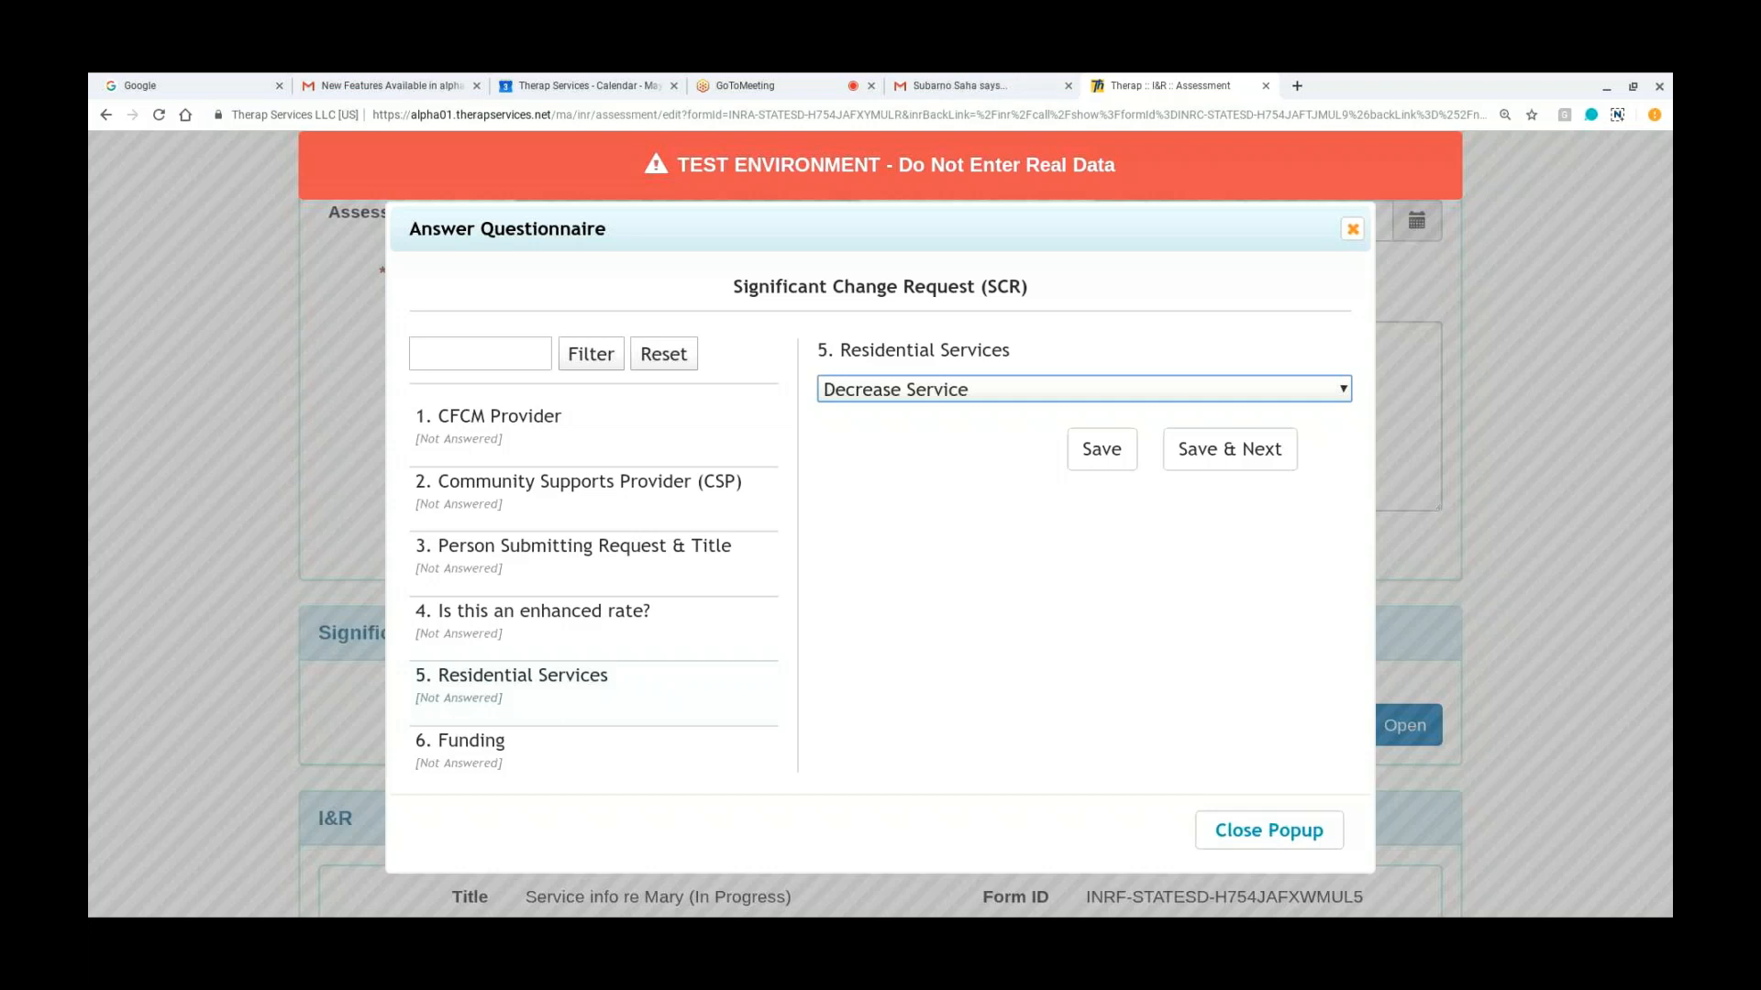
click(1077, 463)
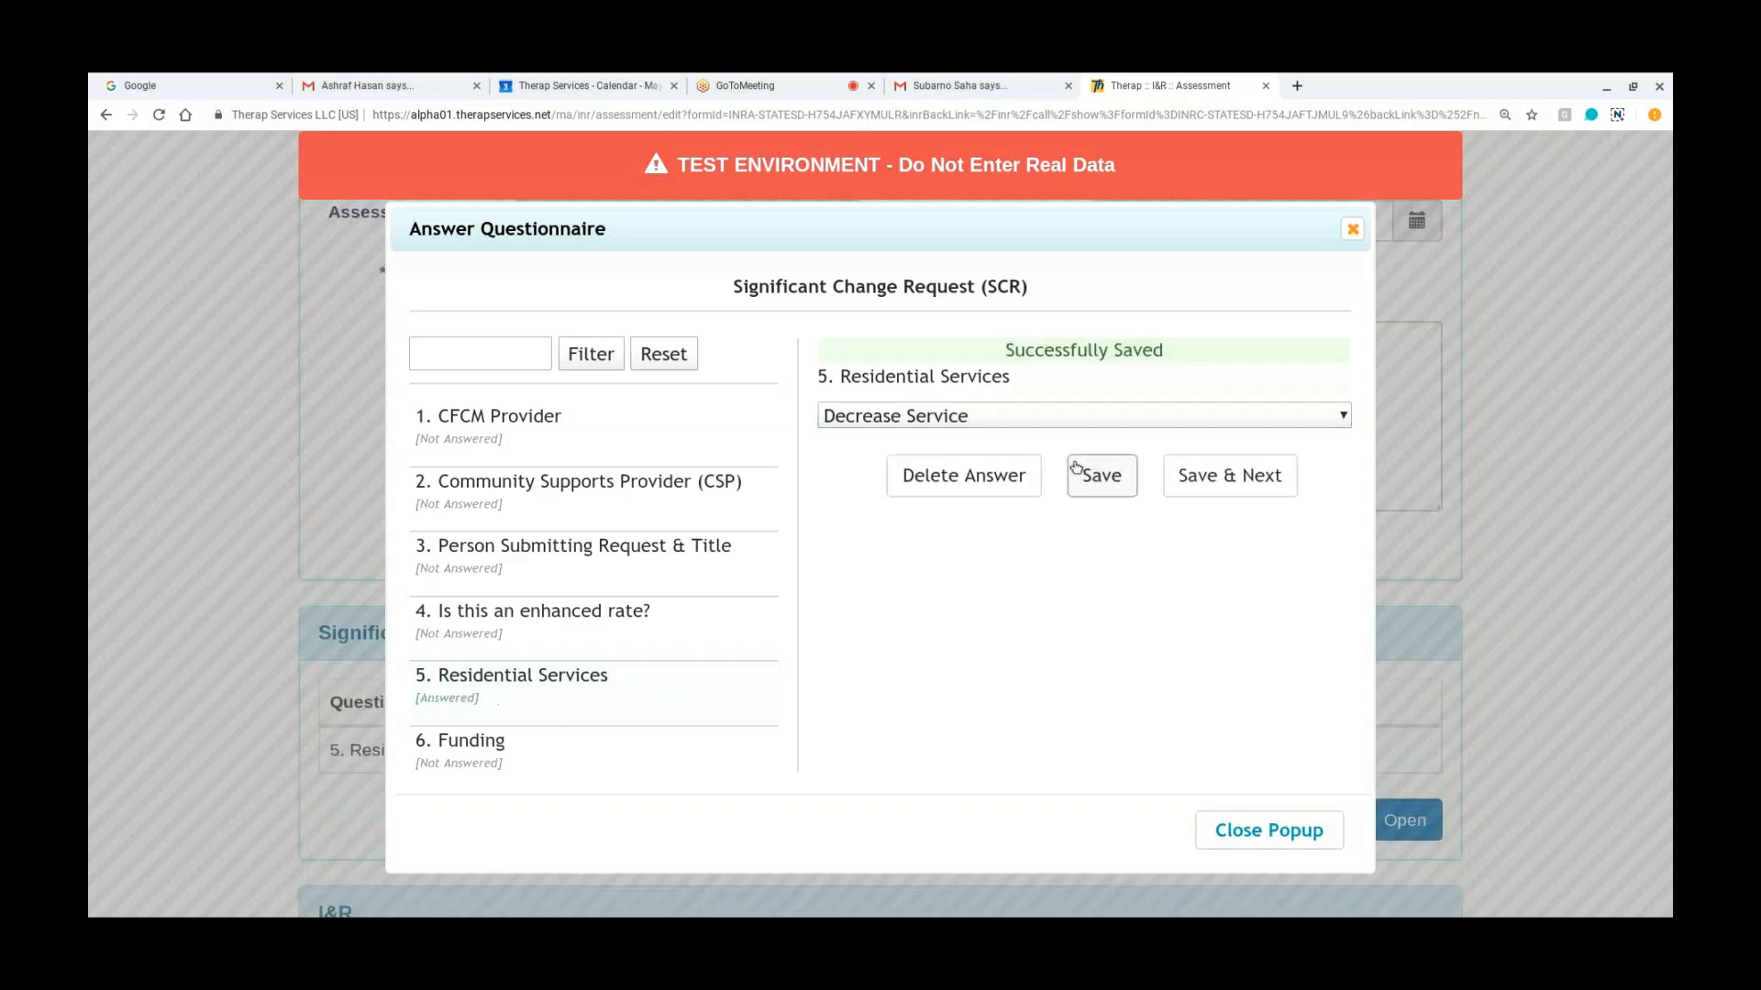
click(1259, 832)
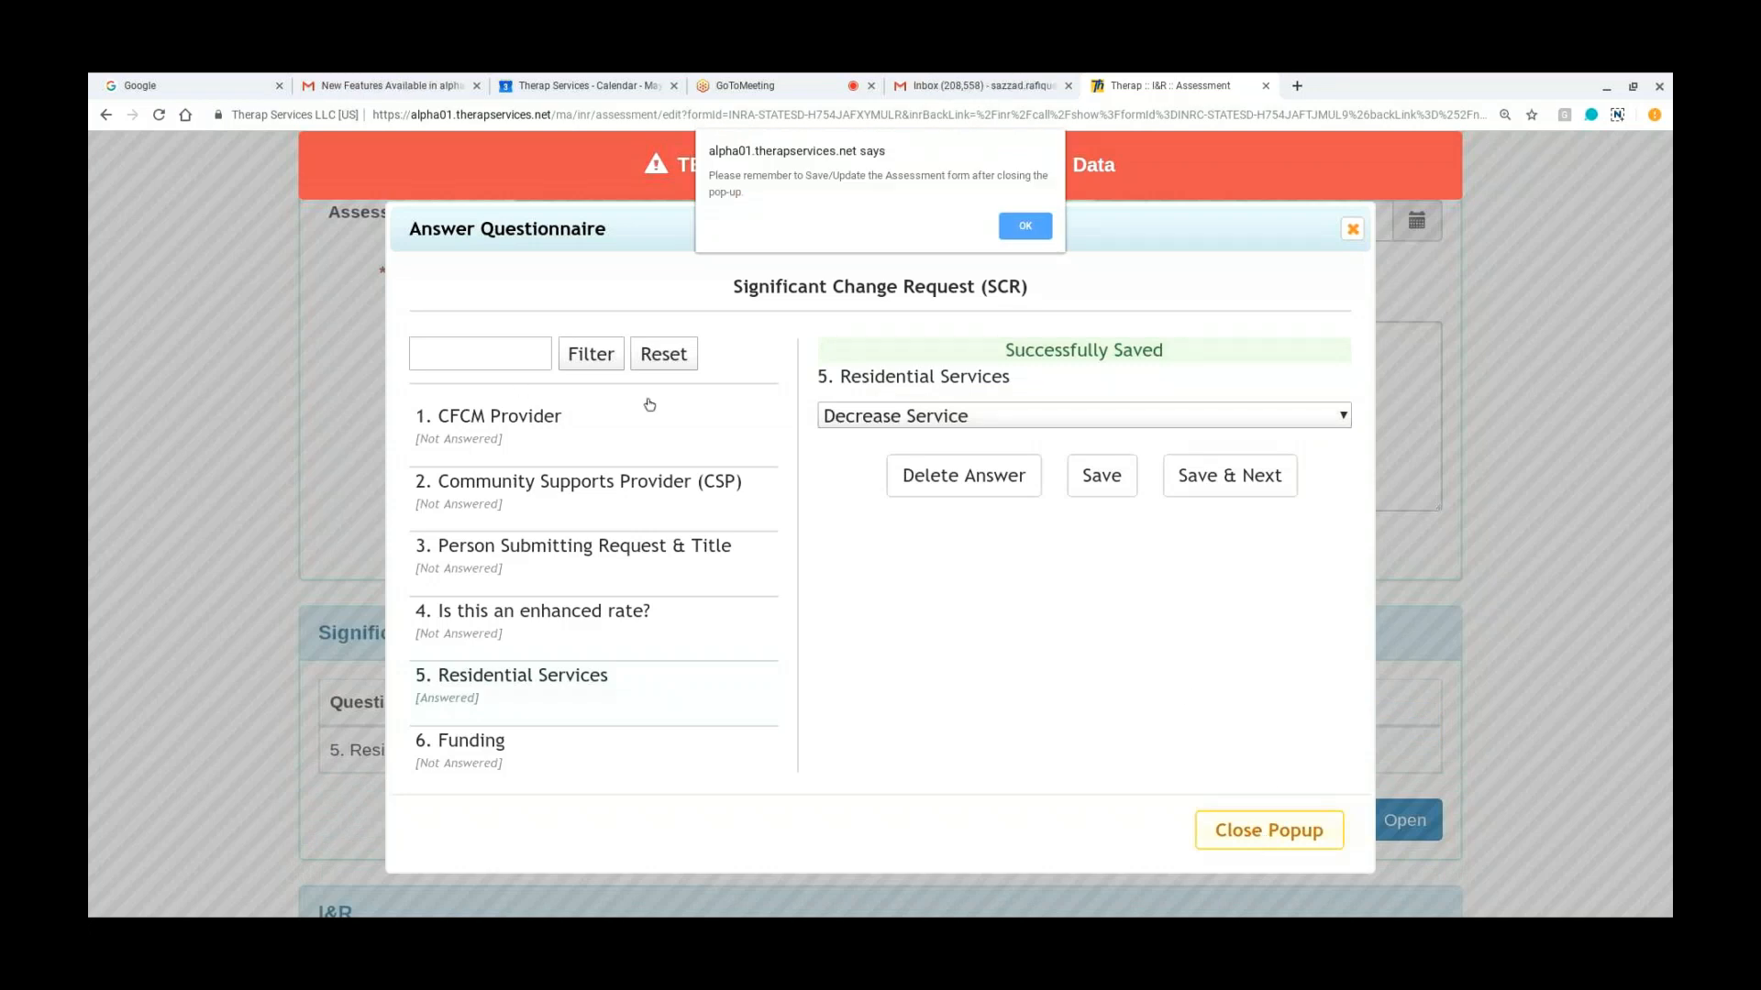
click(1023, 225)
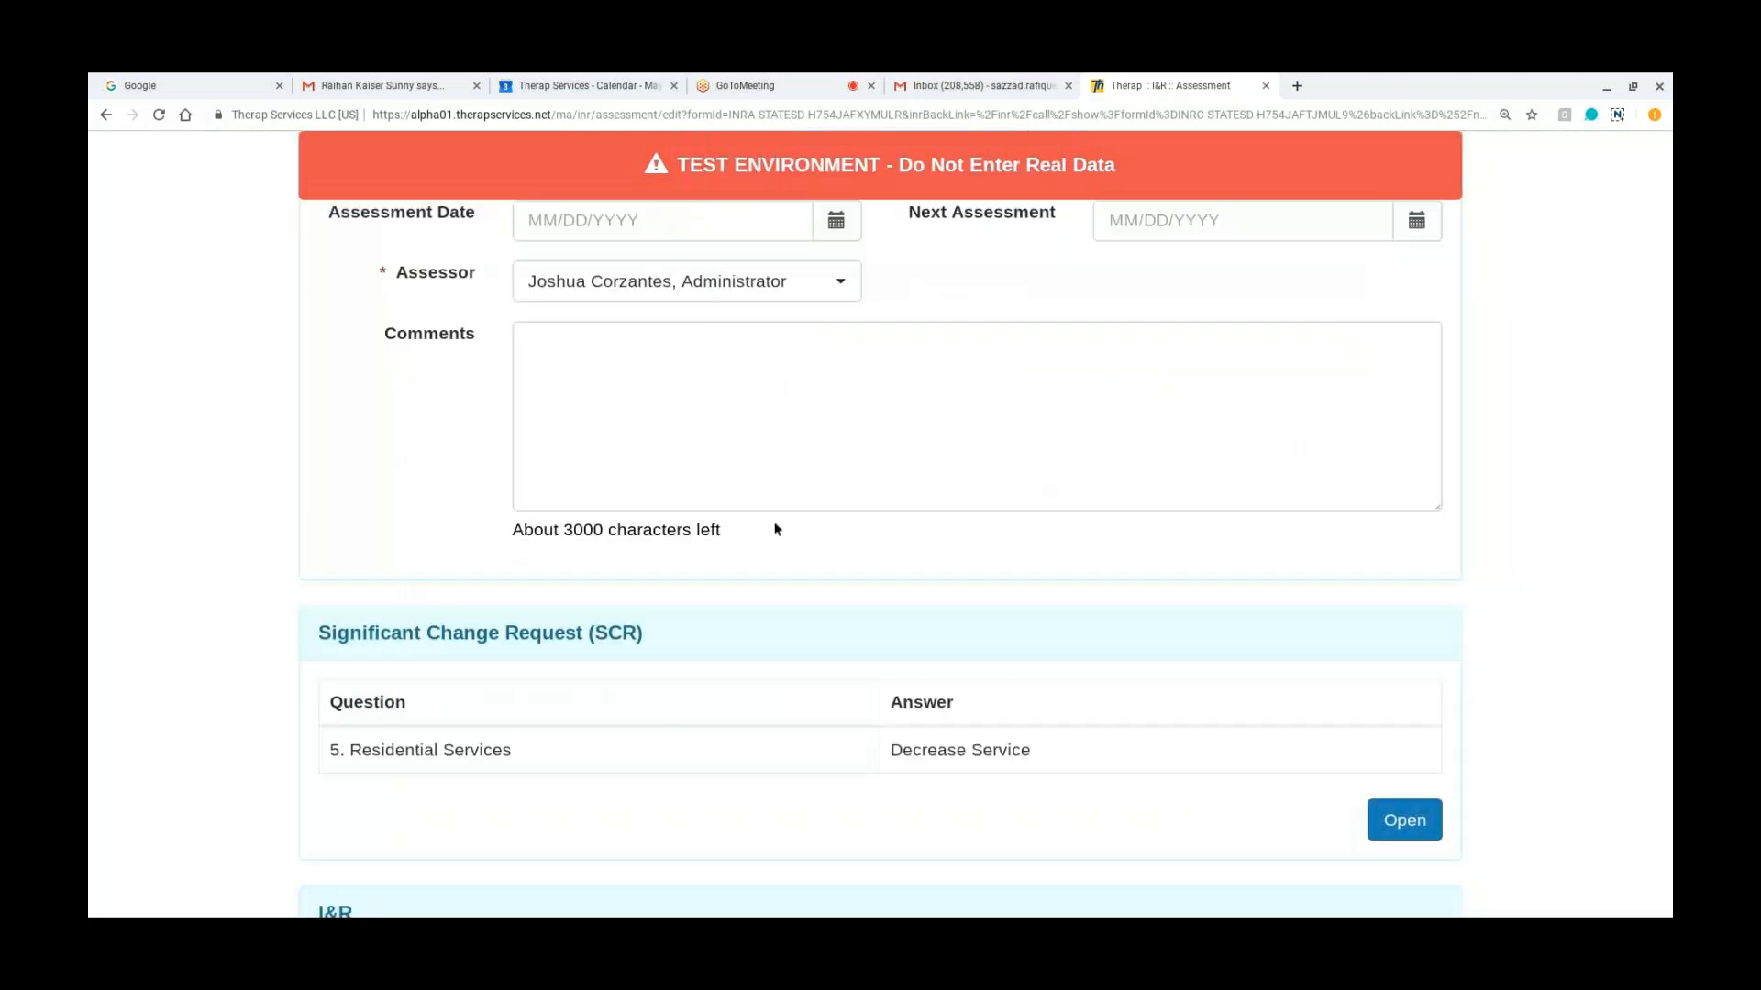
Step: Reopen the SCR questionnaire and save the submitting person's name as the answer to Person Submitting Request & Title
scroll(777, 529, down, 1)
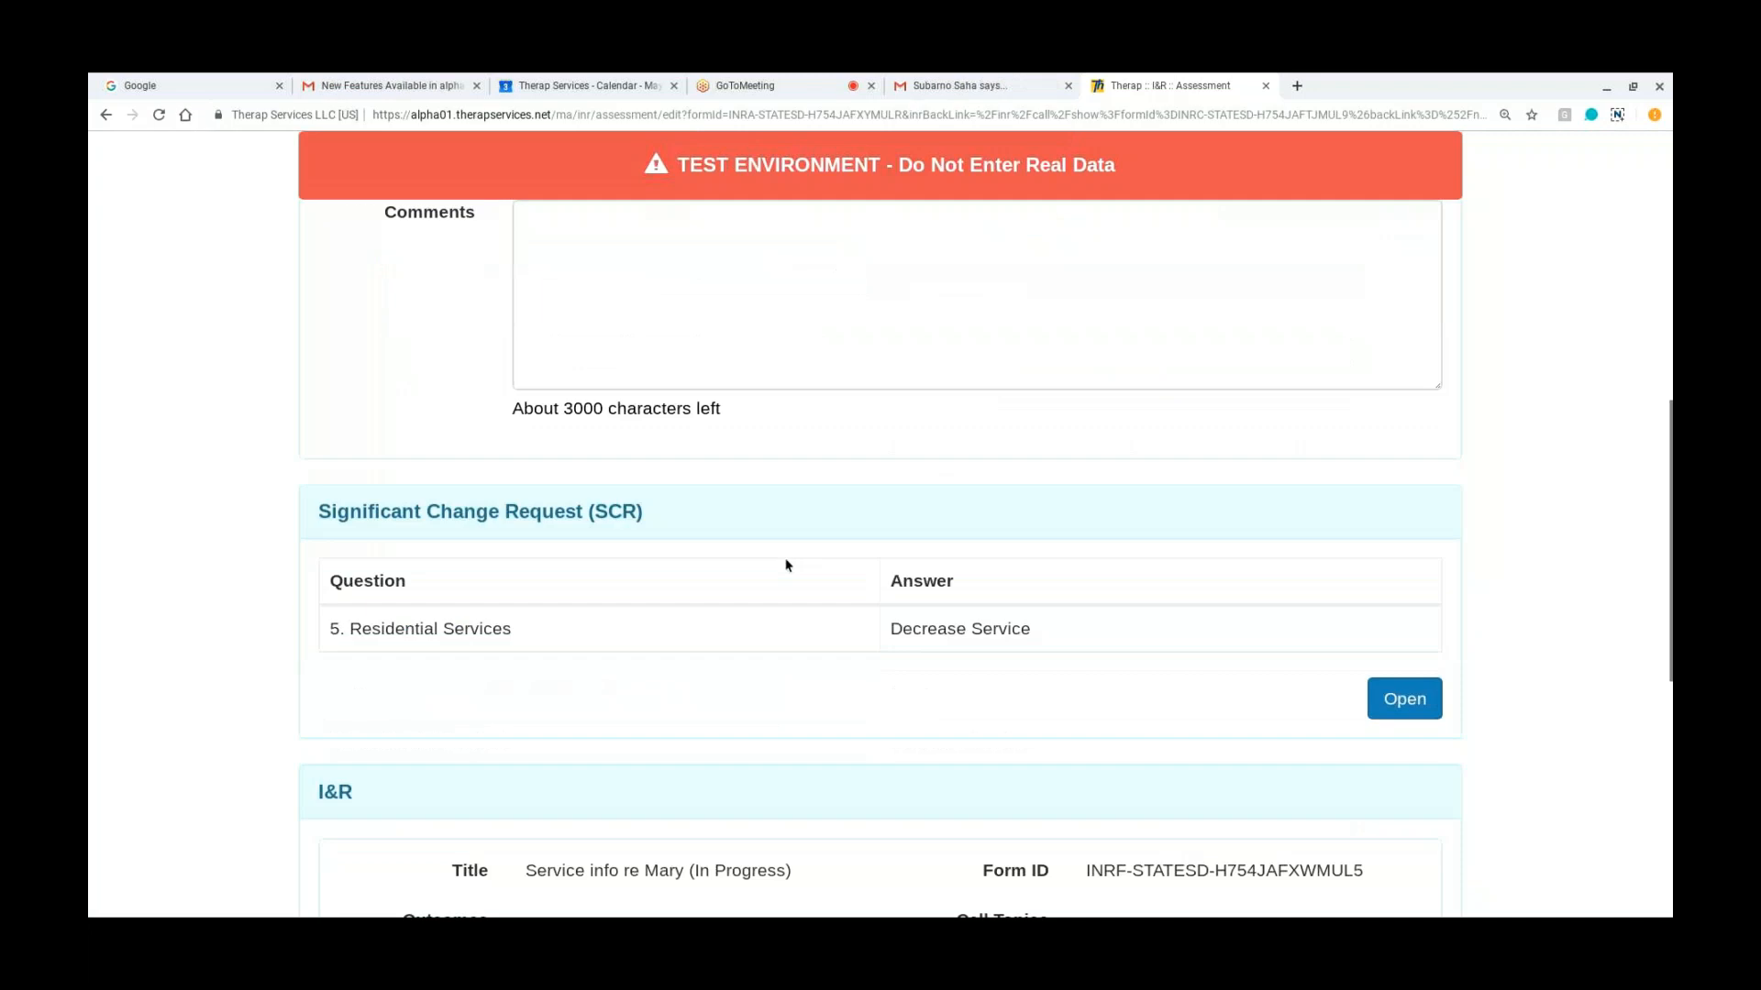
scroll(786, 566, down, 1)
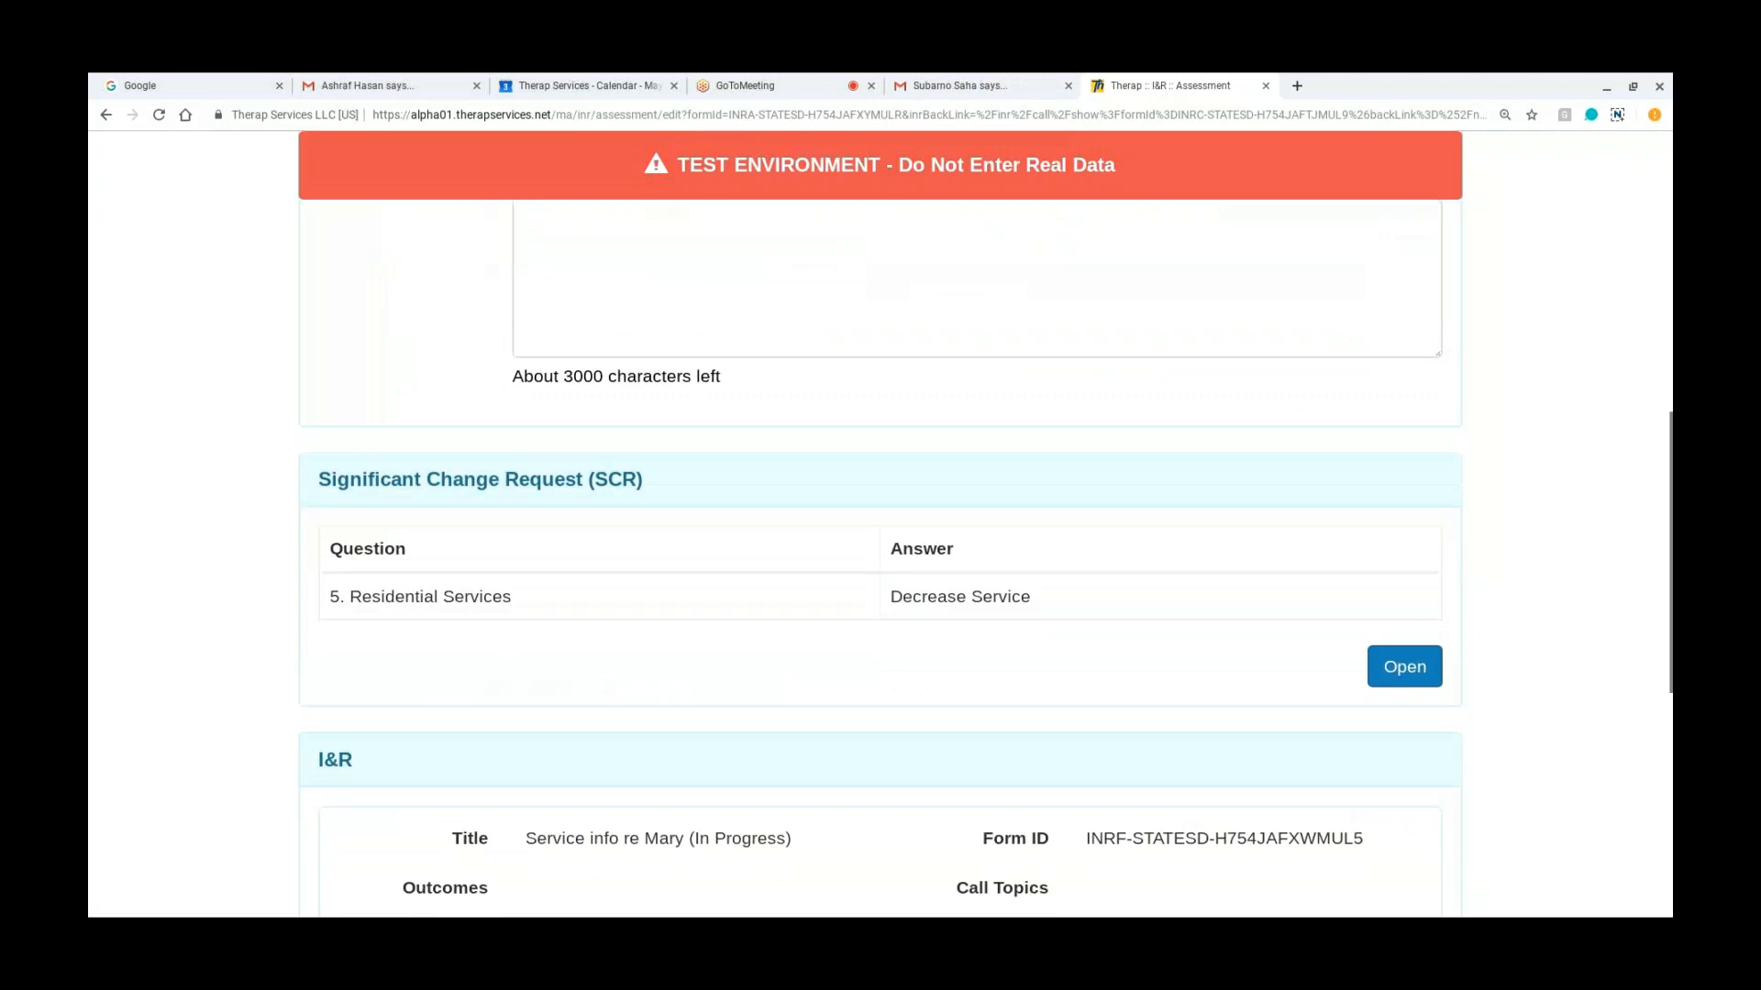
click(1404, 666)
click(573, 539)
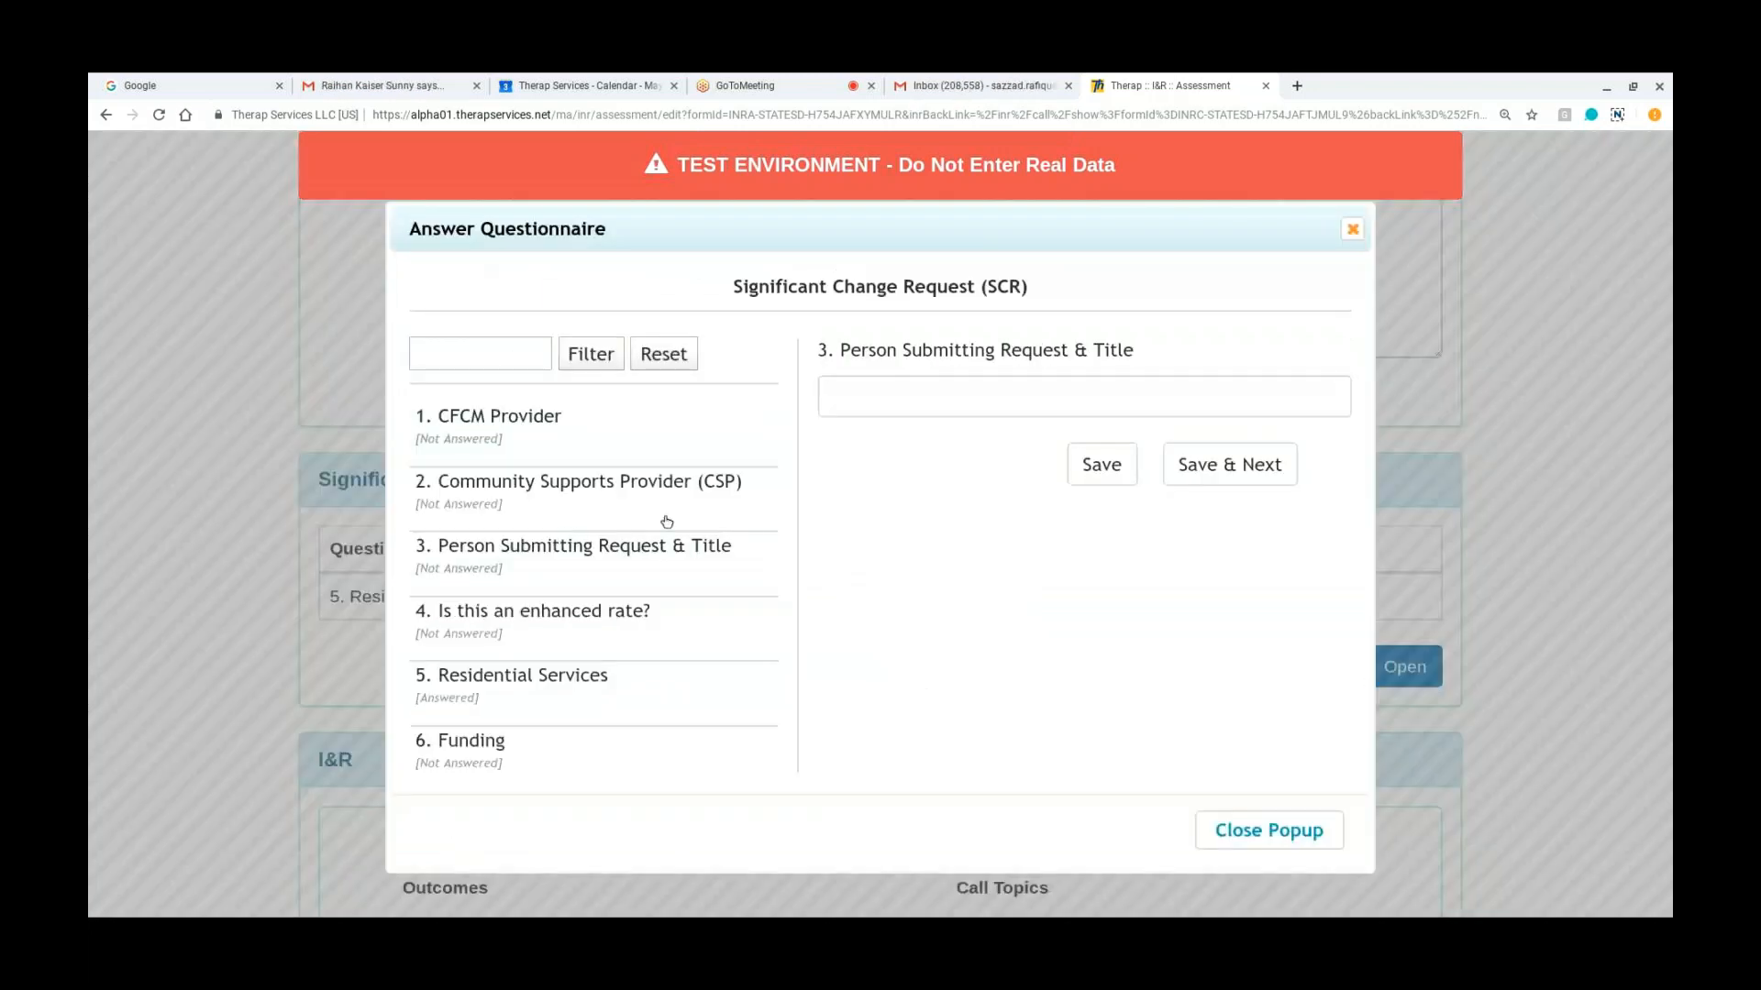
click(1015, 402)
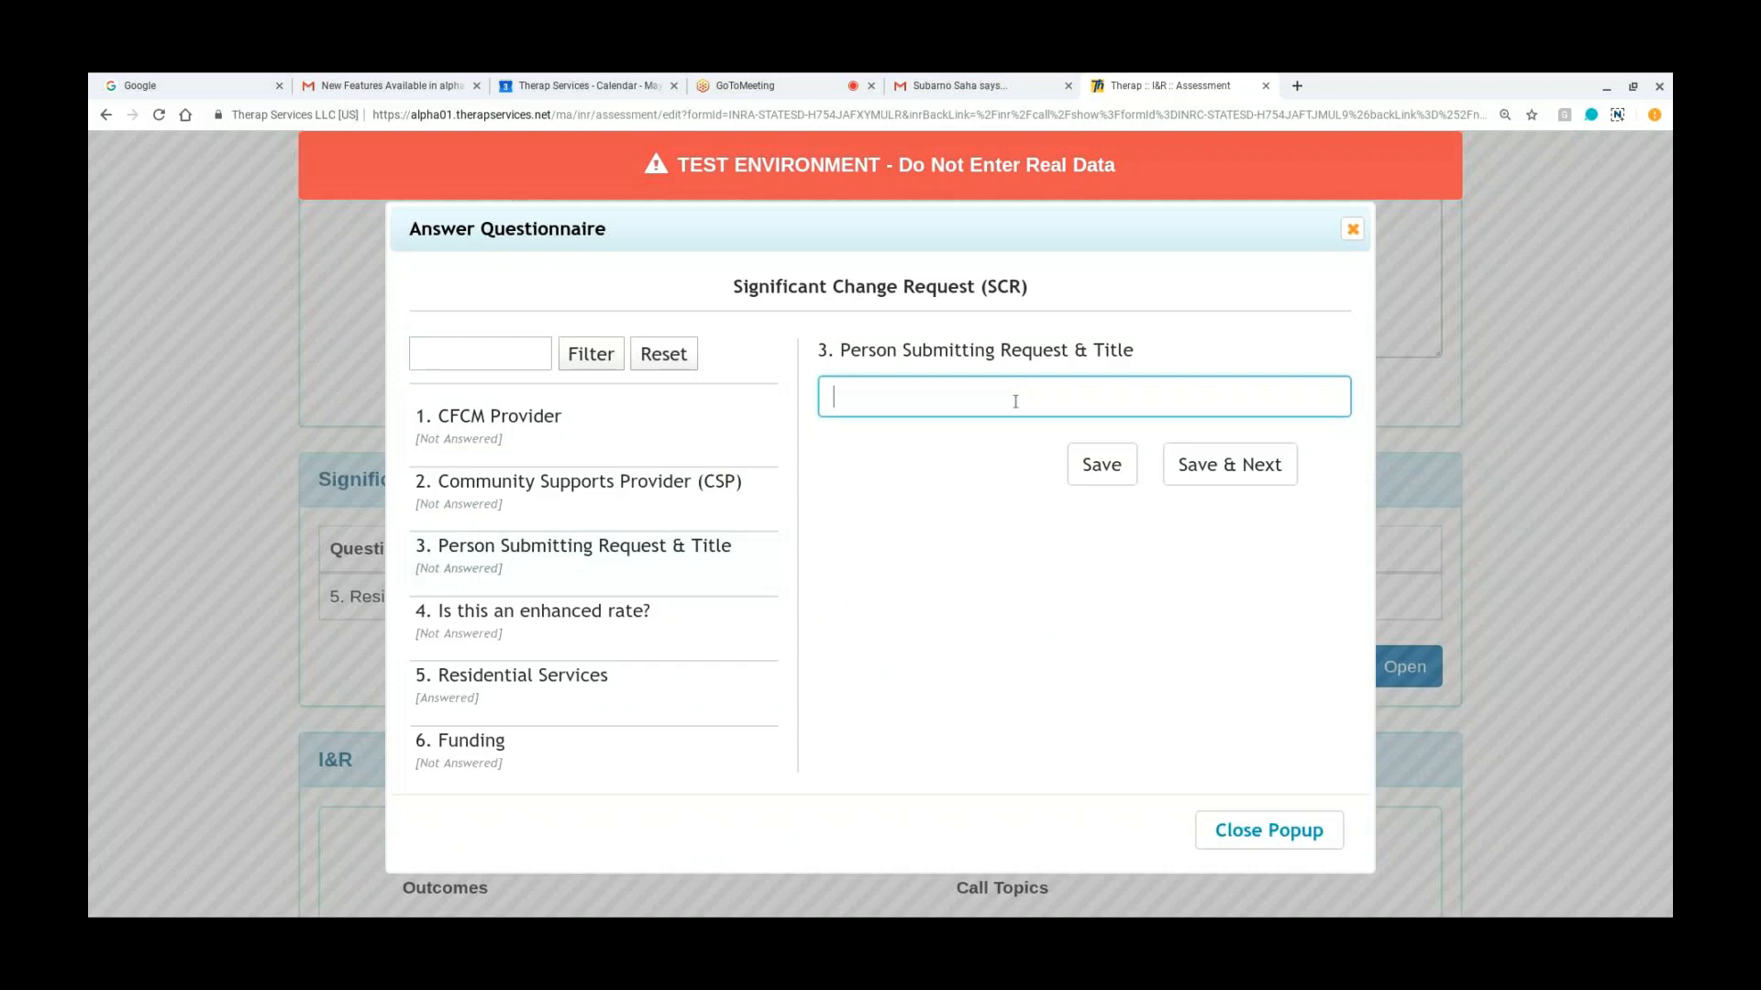
text(Joh)
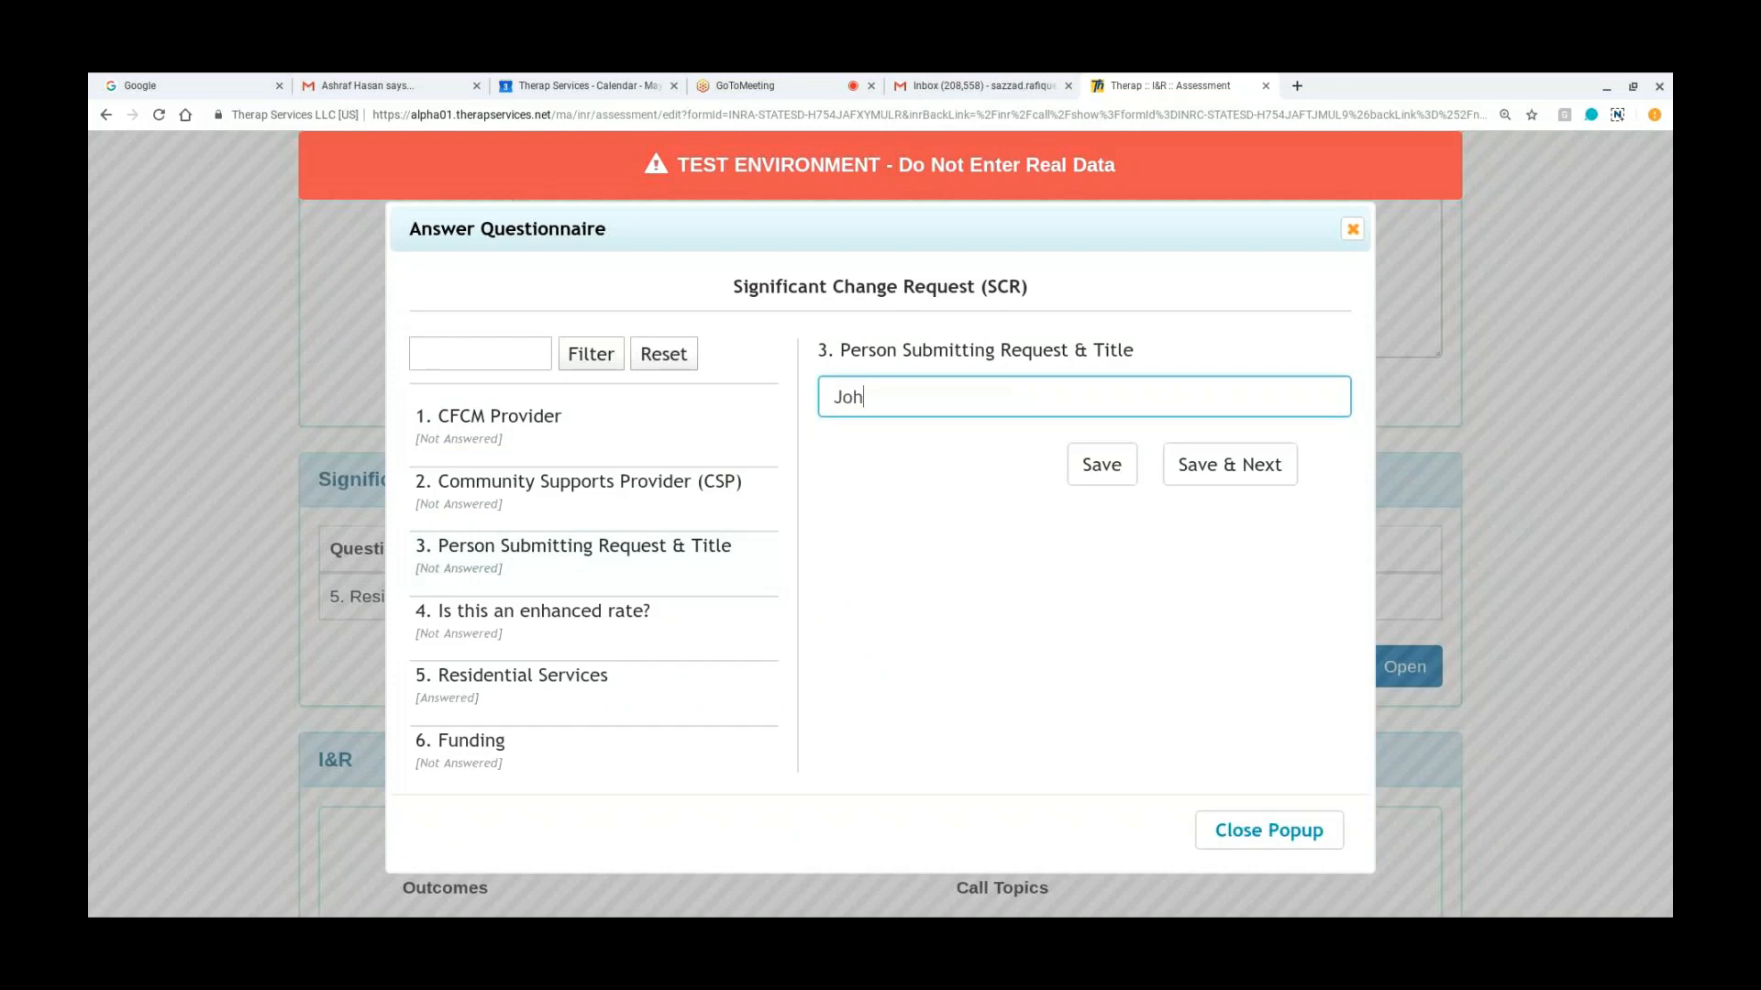
text(n D)
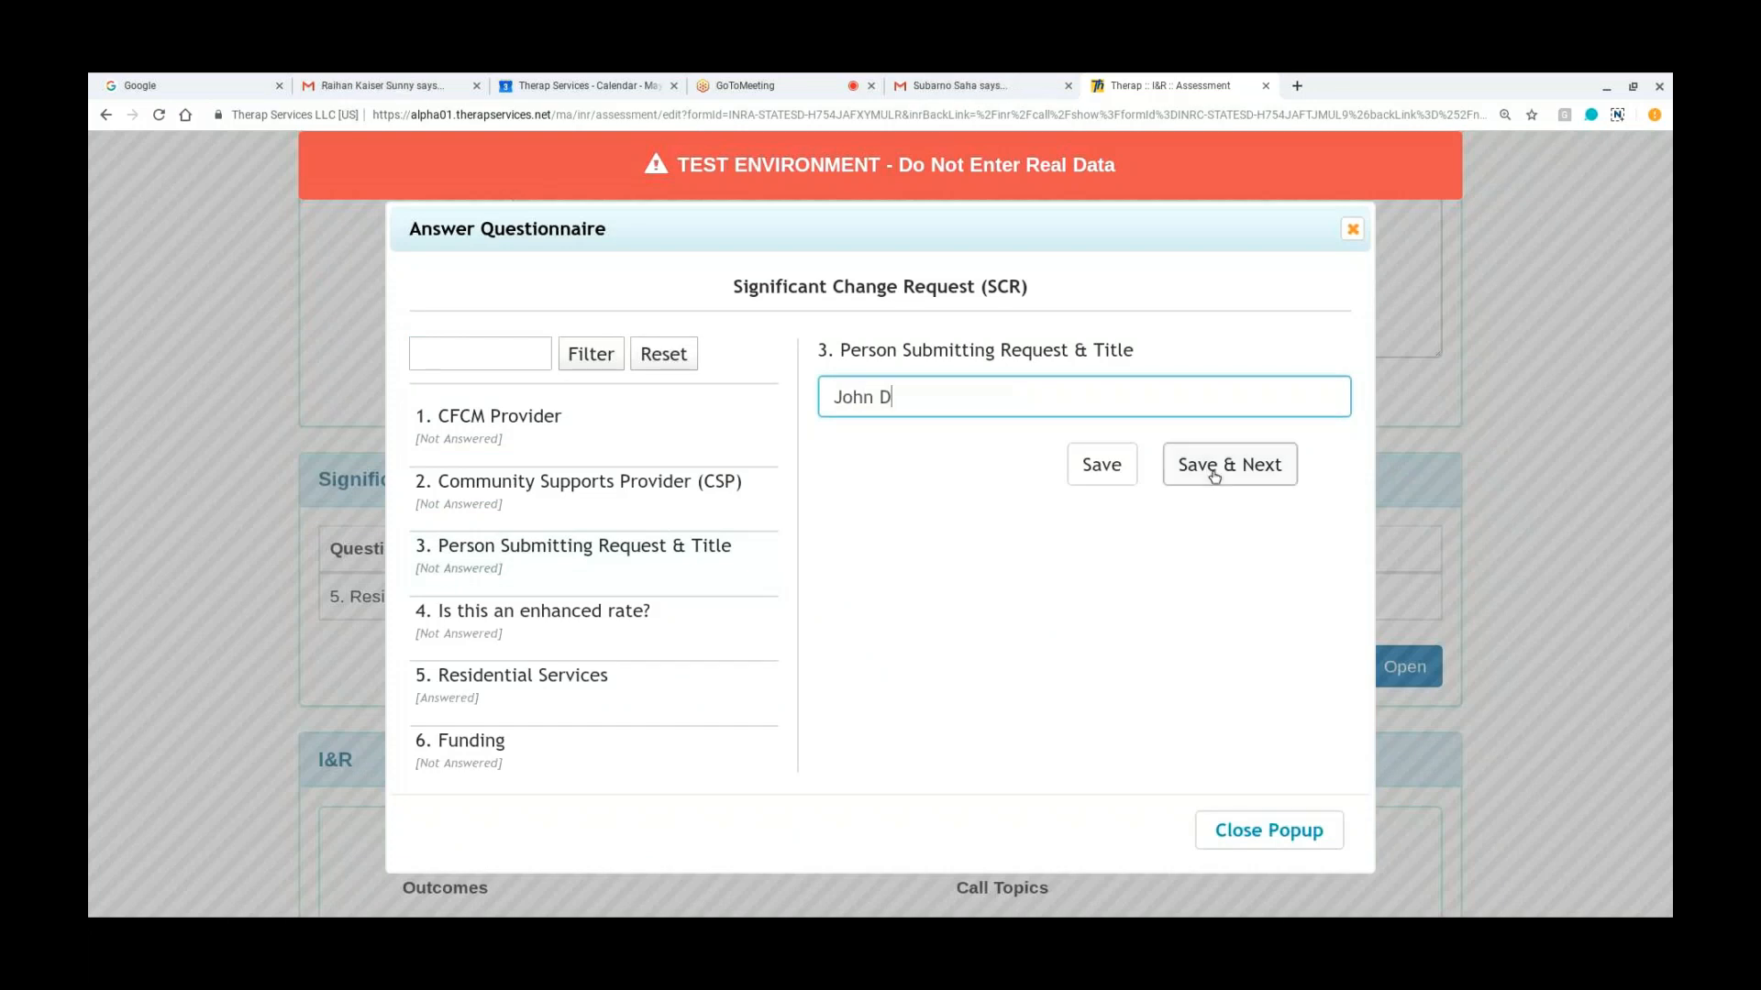
click(1215, 470)
Step: Answer No to the enhanced rate question, keep the Residential Services answer and advance to the Funding question
click(826, 448)
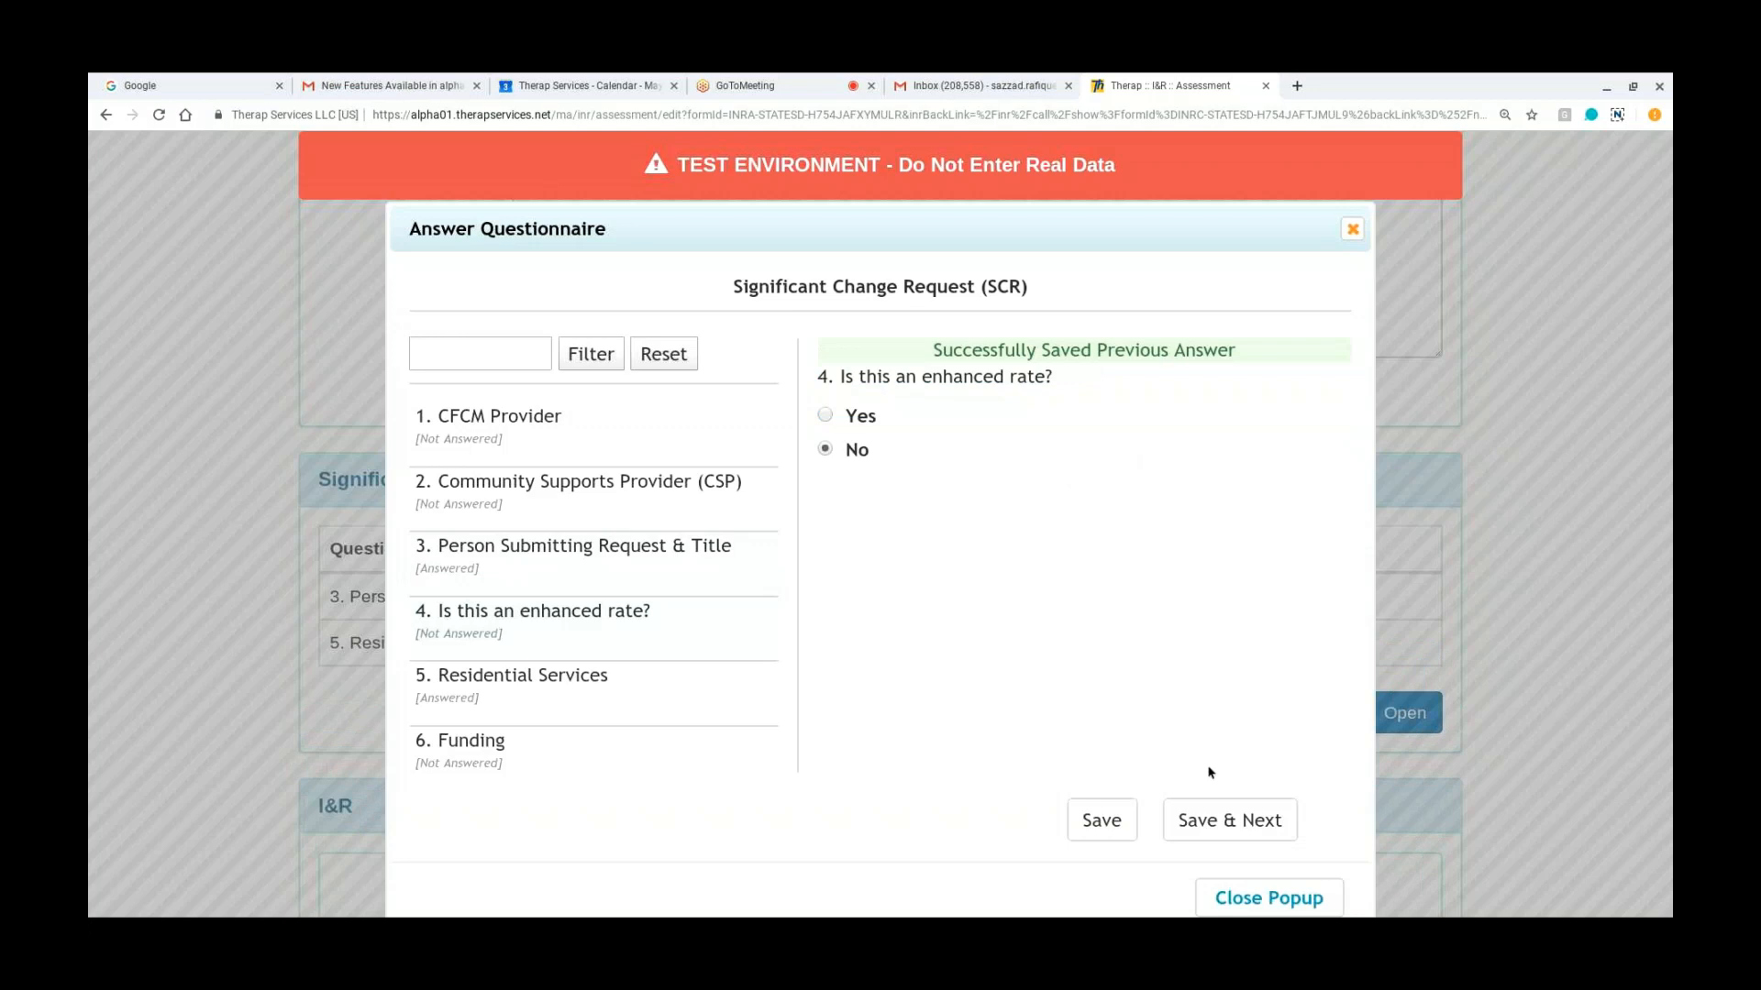
click(1210, 818)
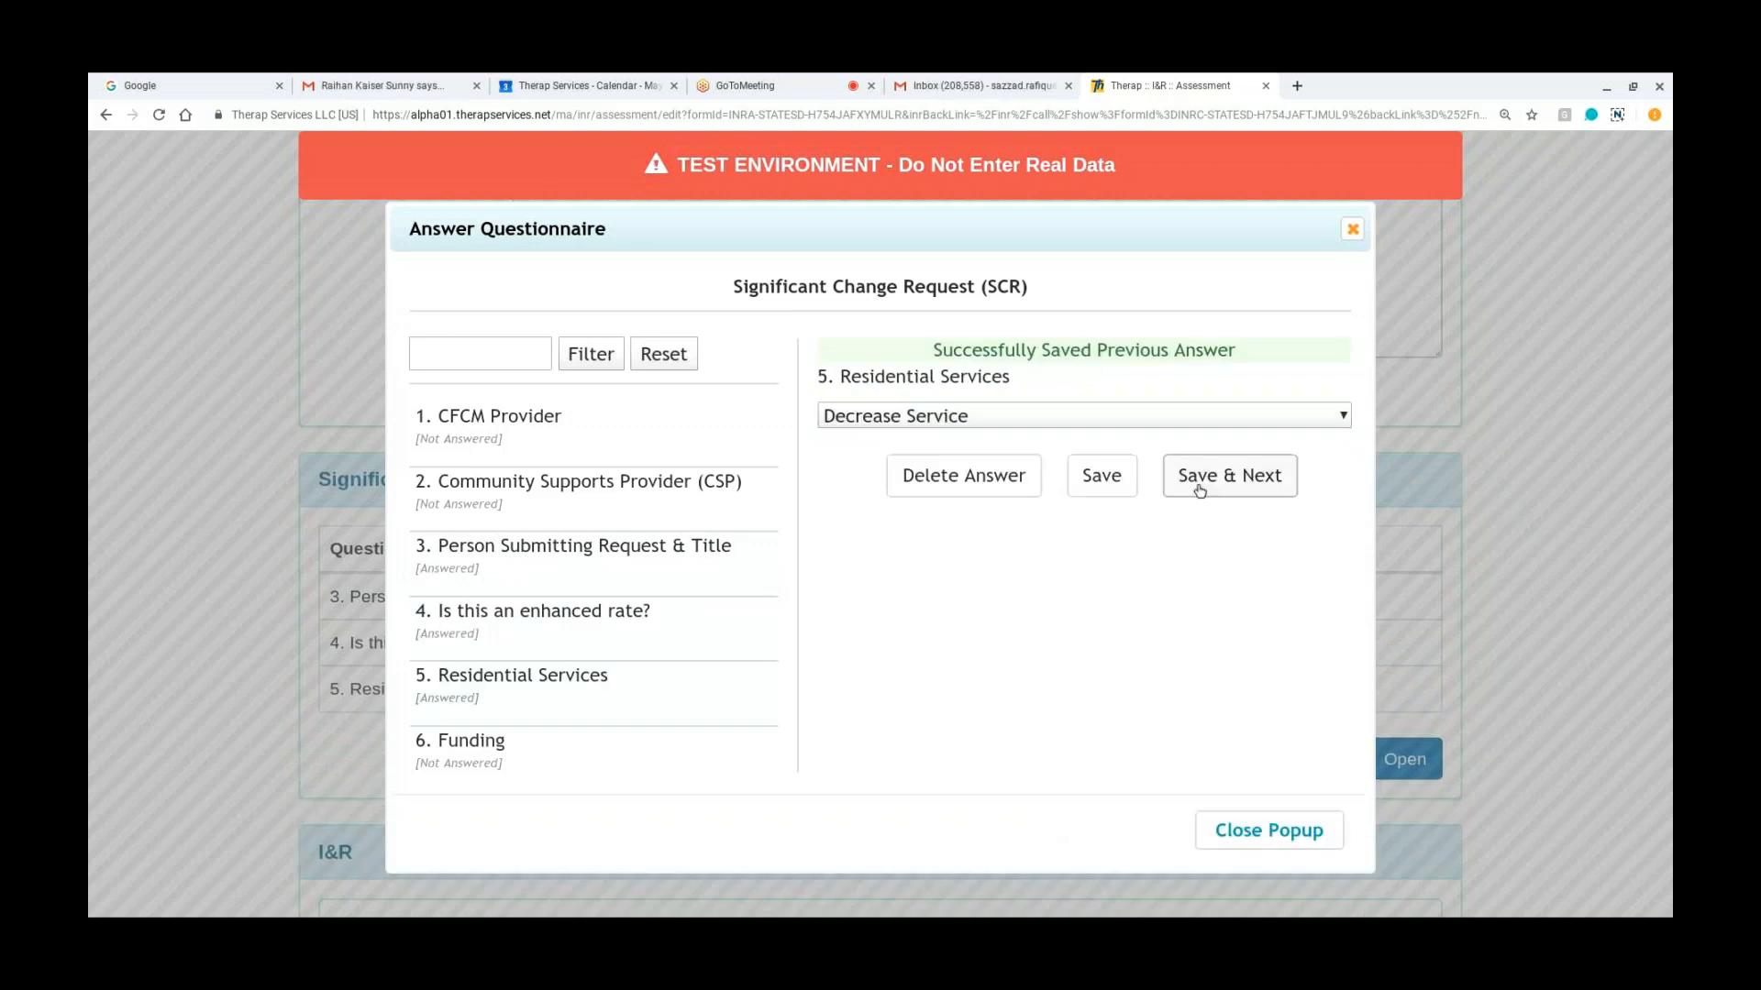
click(1200, 488)
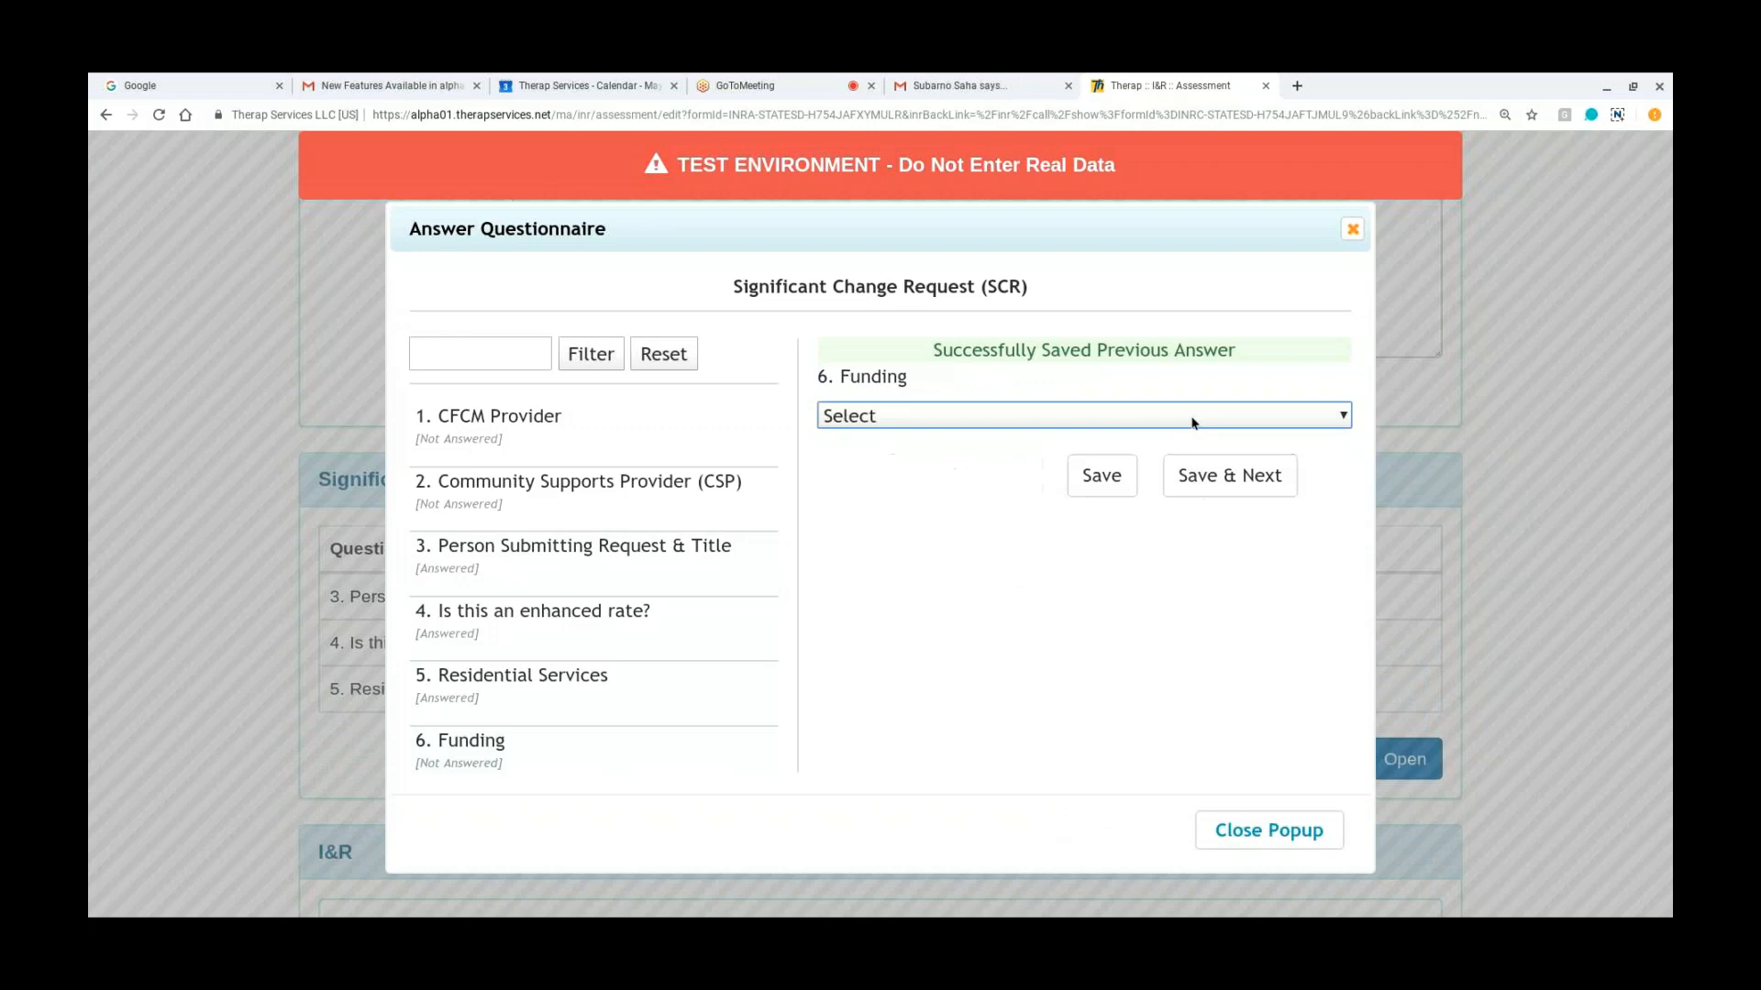
Step: Save CTS Expanded FA as the Funding answer and close the questionnaire
click(1200, 474)
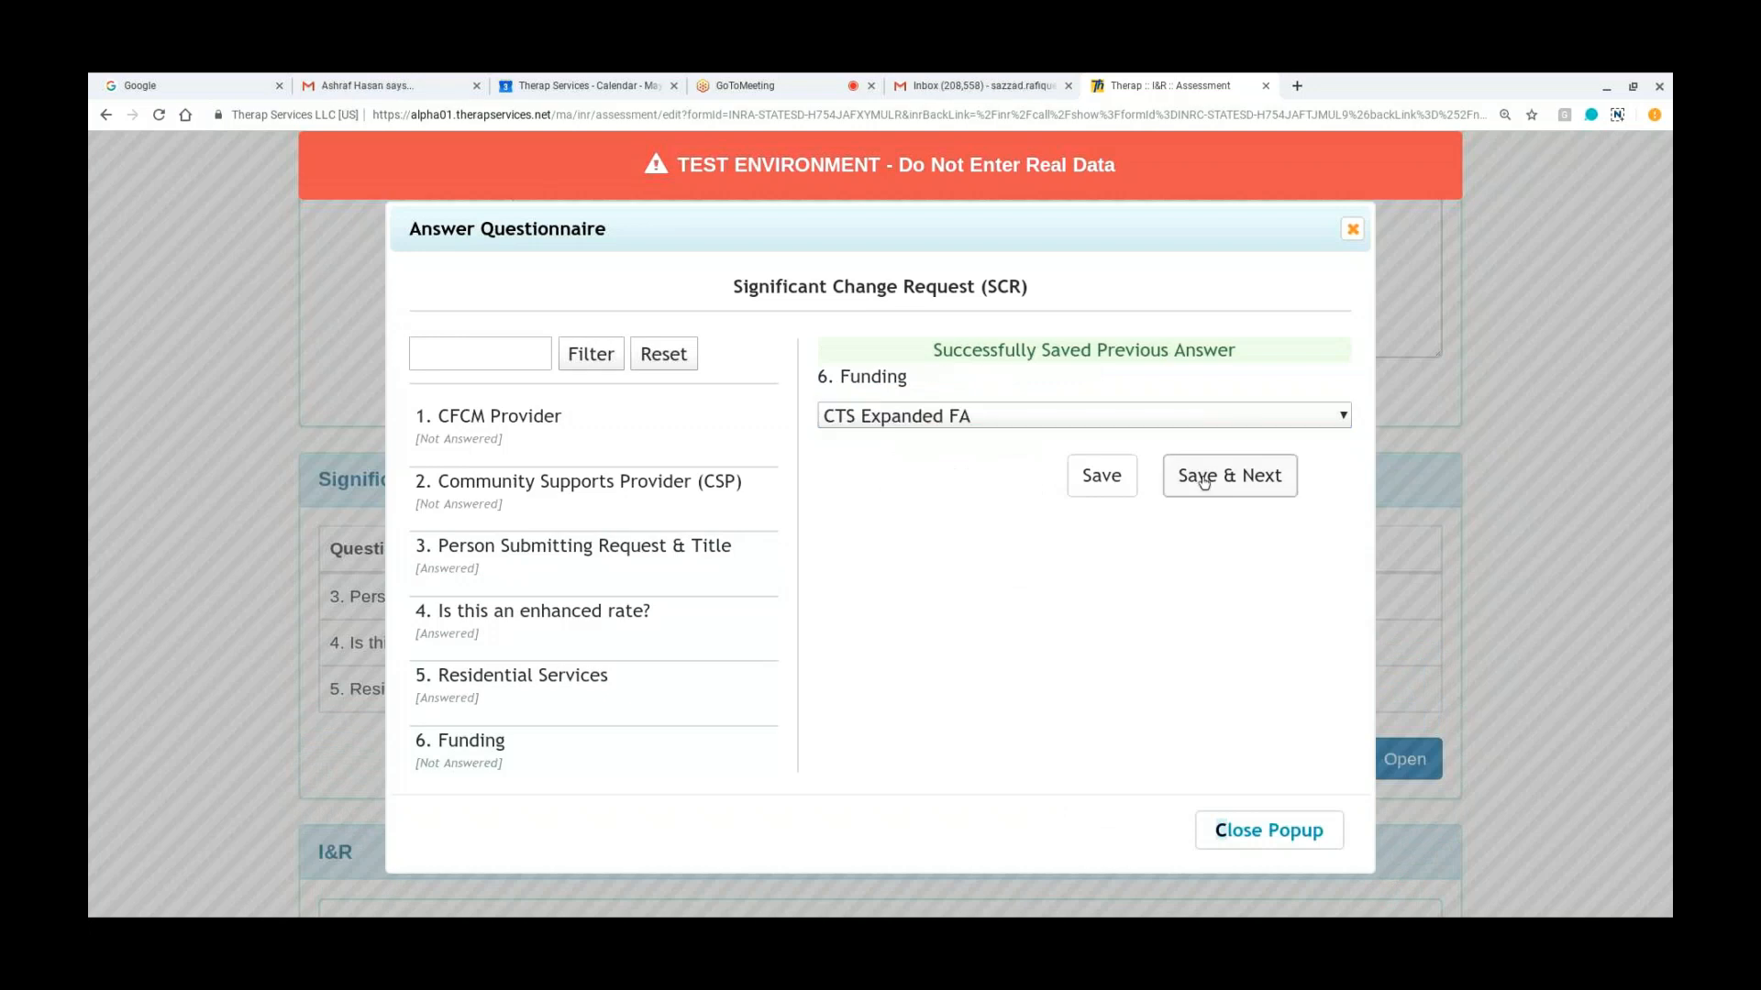
click(1120, 479)
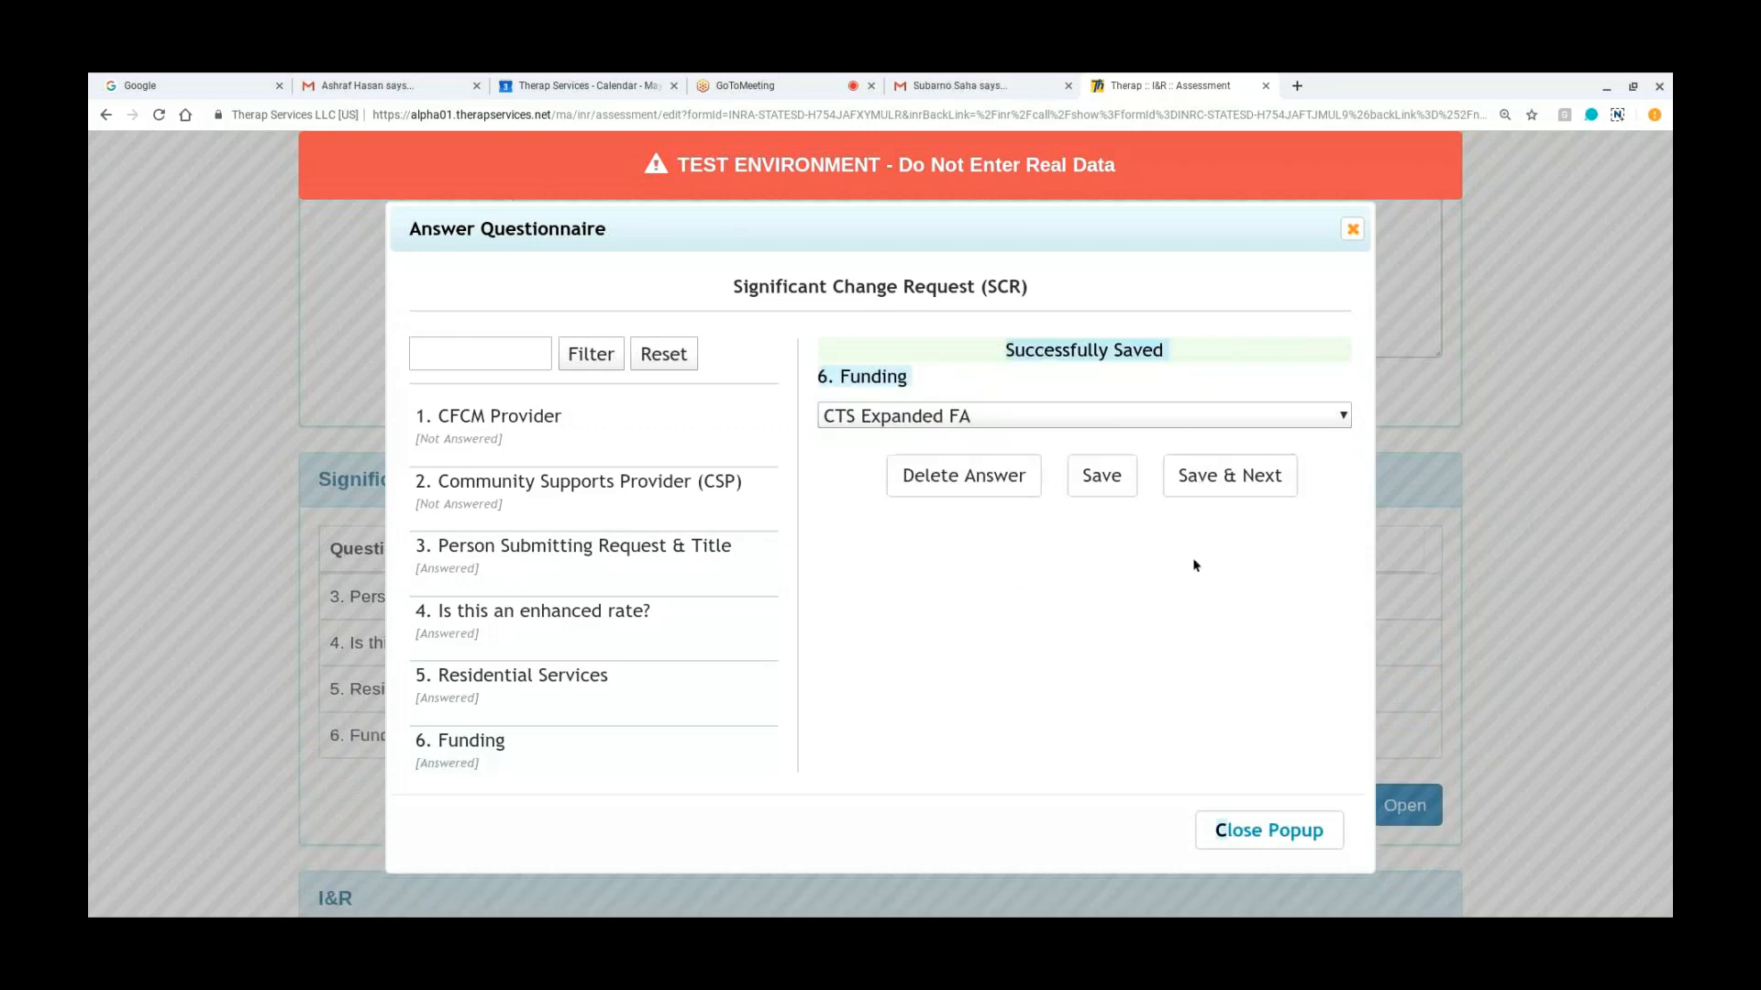
click(1271, 837)
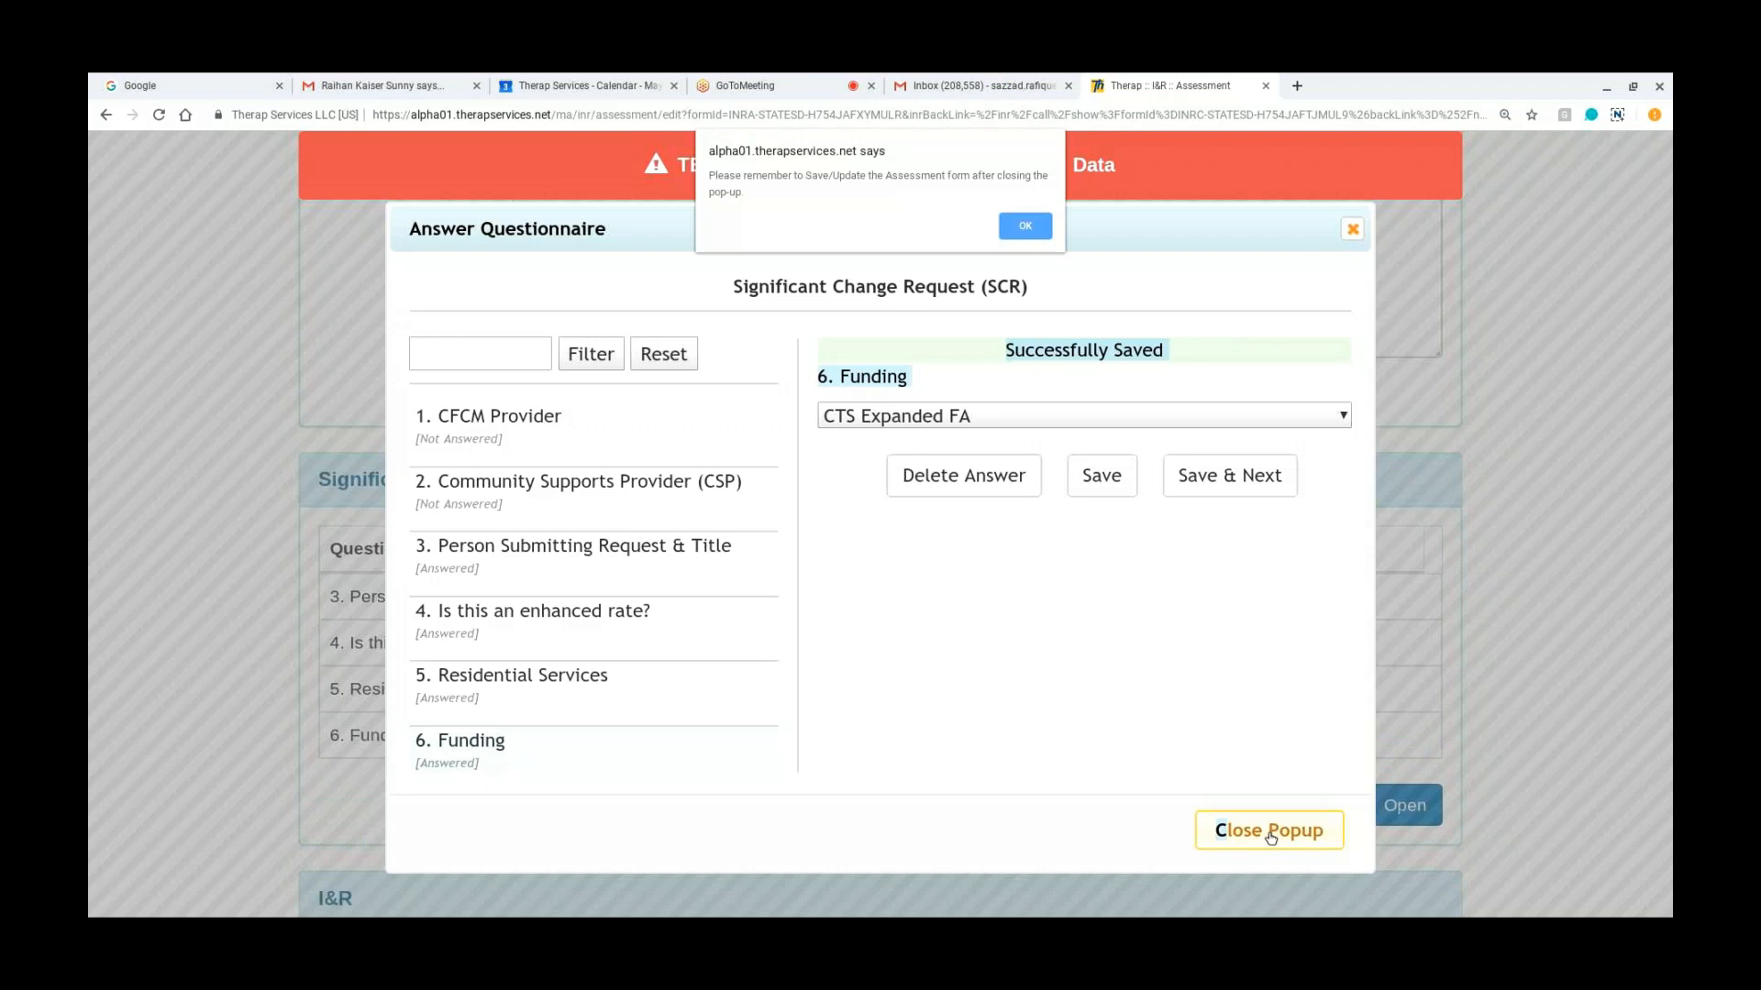
click(1017, 236)
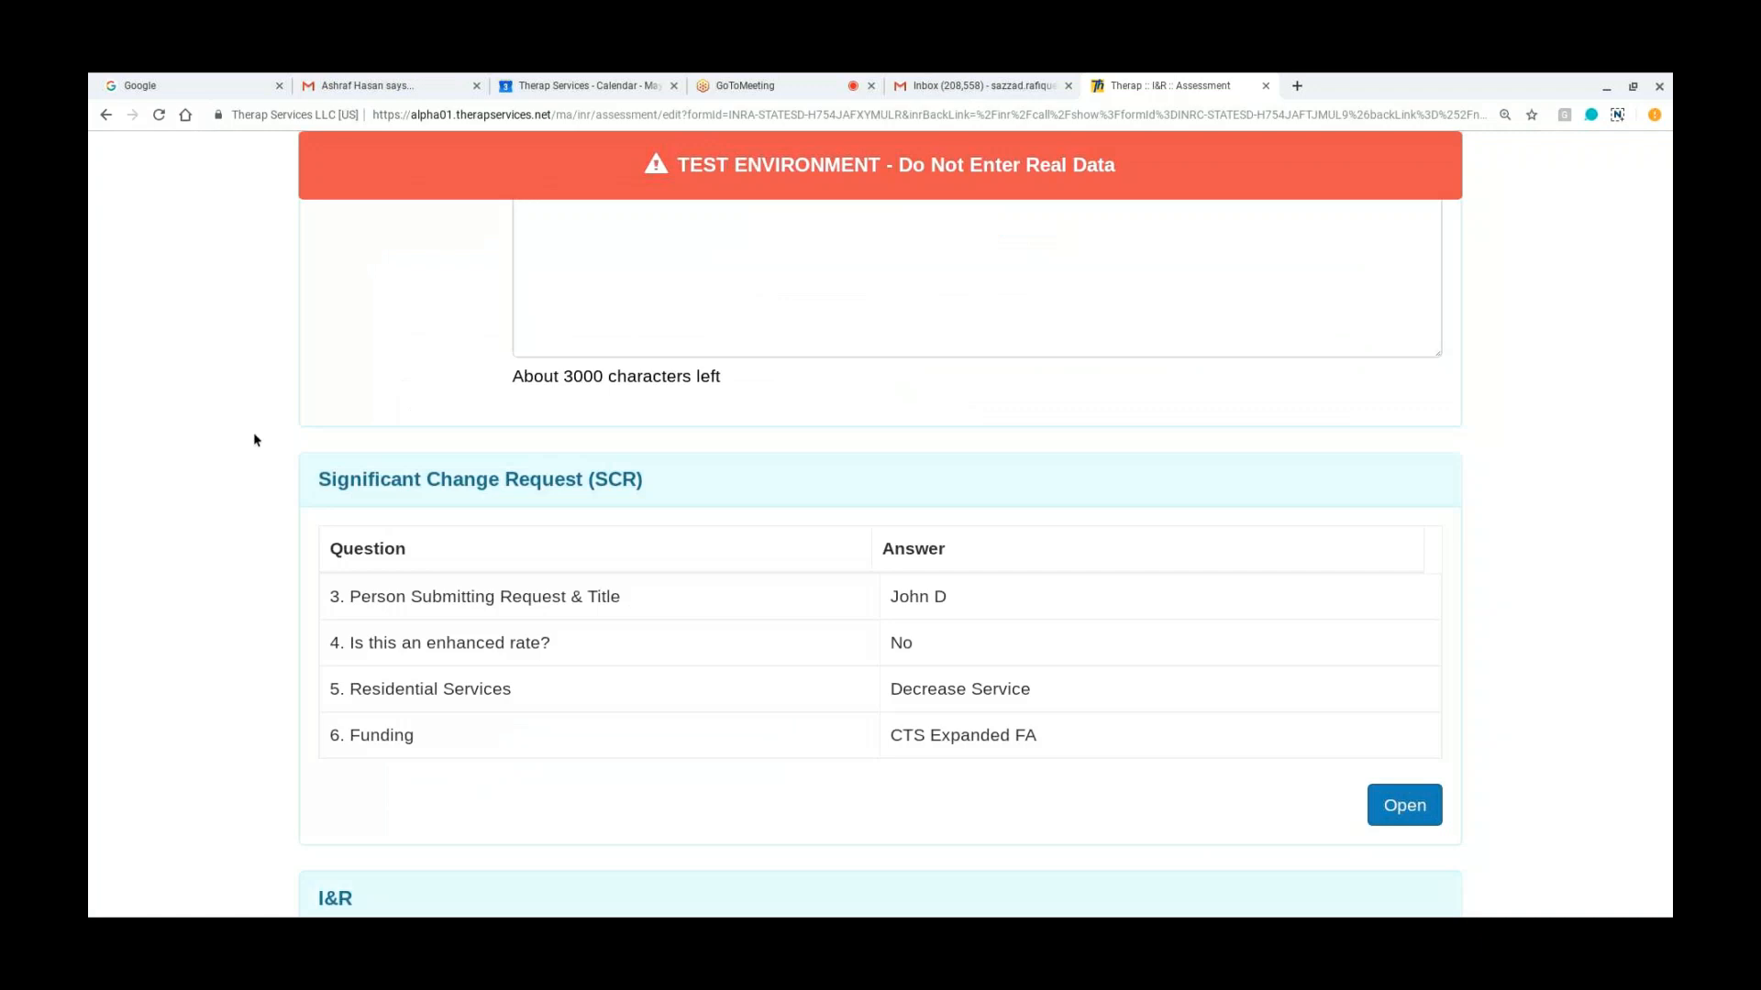
Step: Review the answered Significant Change Request (SCR) assessment and save the update to it
scroll(386, 503, up, 2)
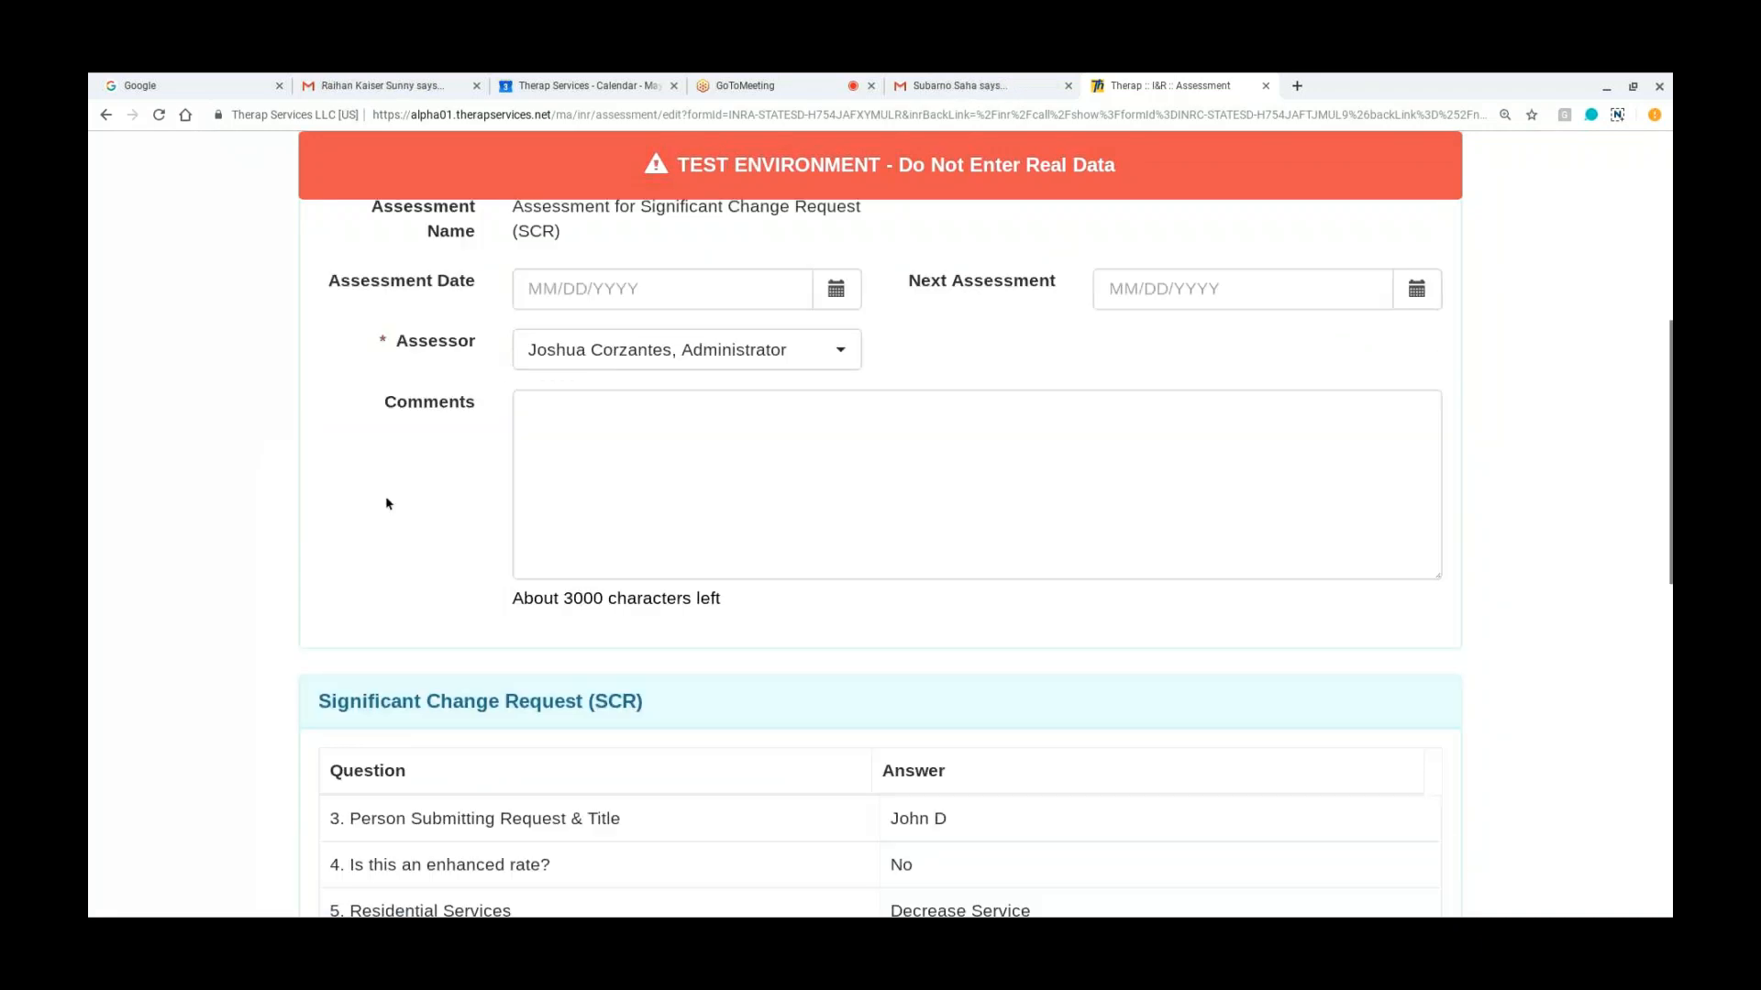
scroll(386, 503, up, 6)
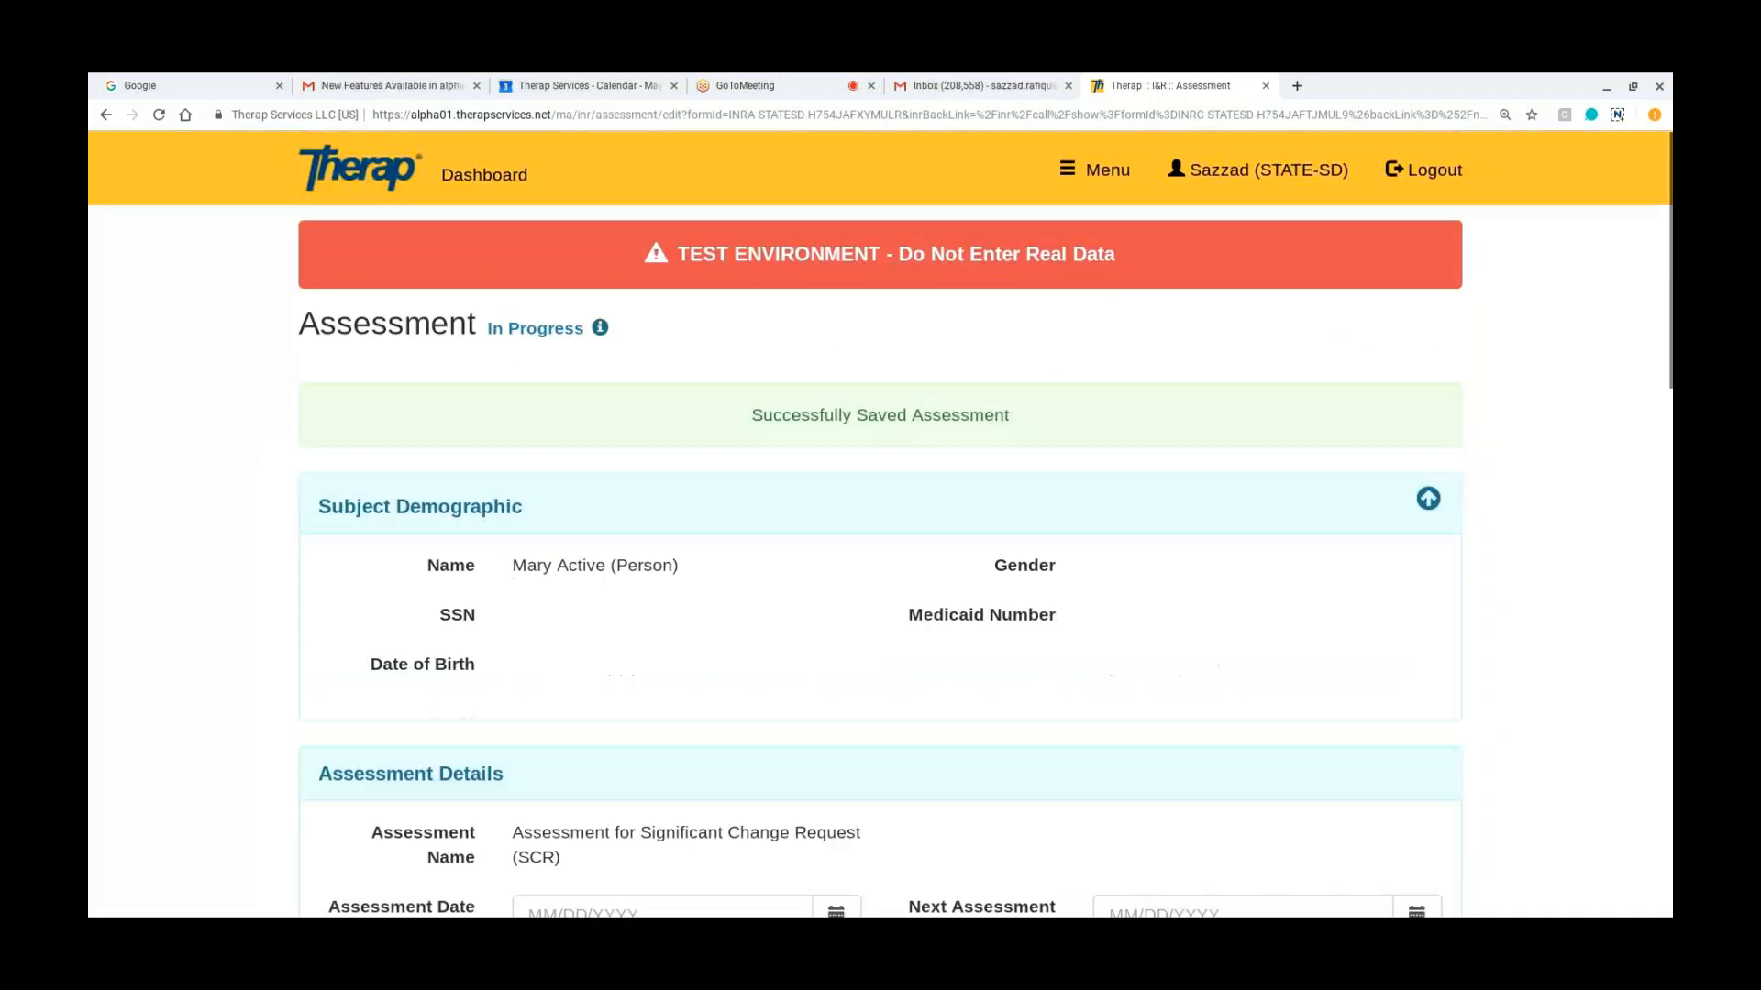
scroll(881, 522, down, 10)
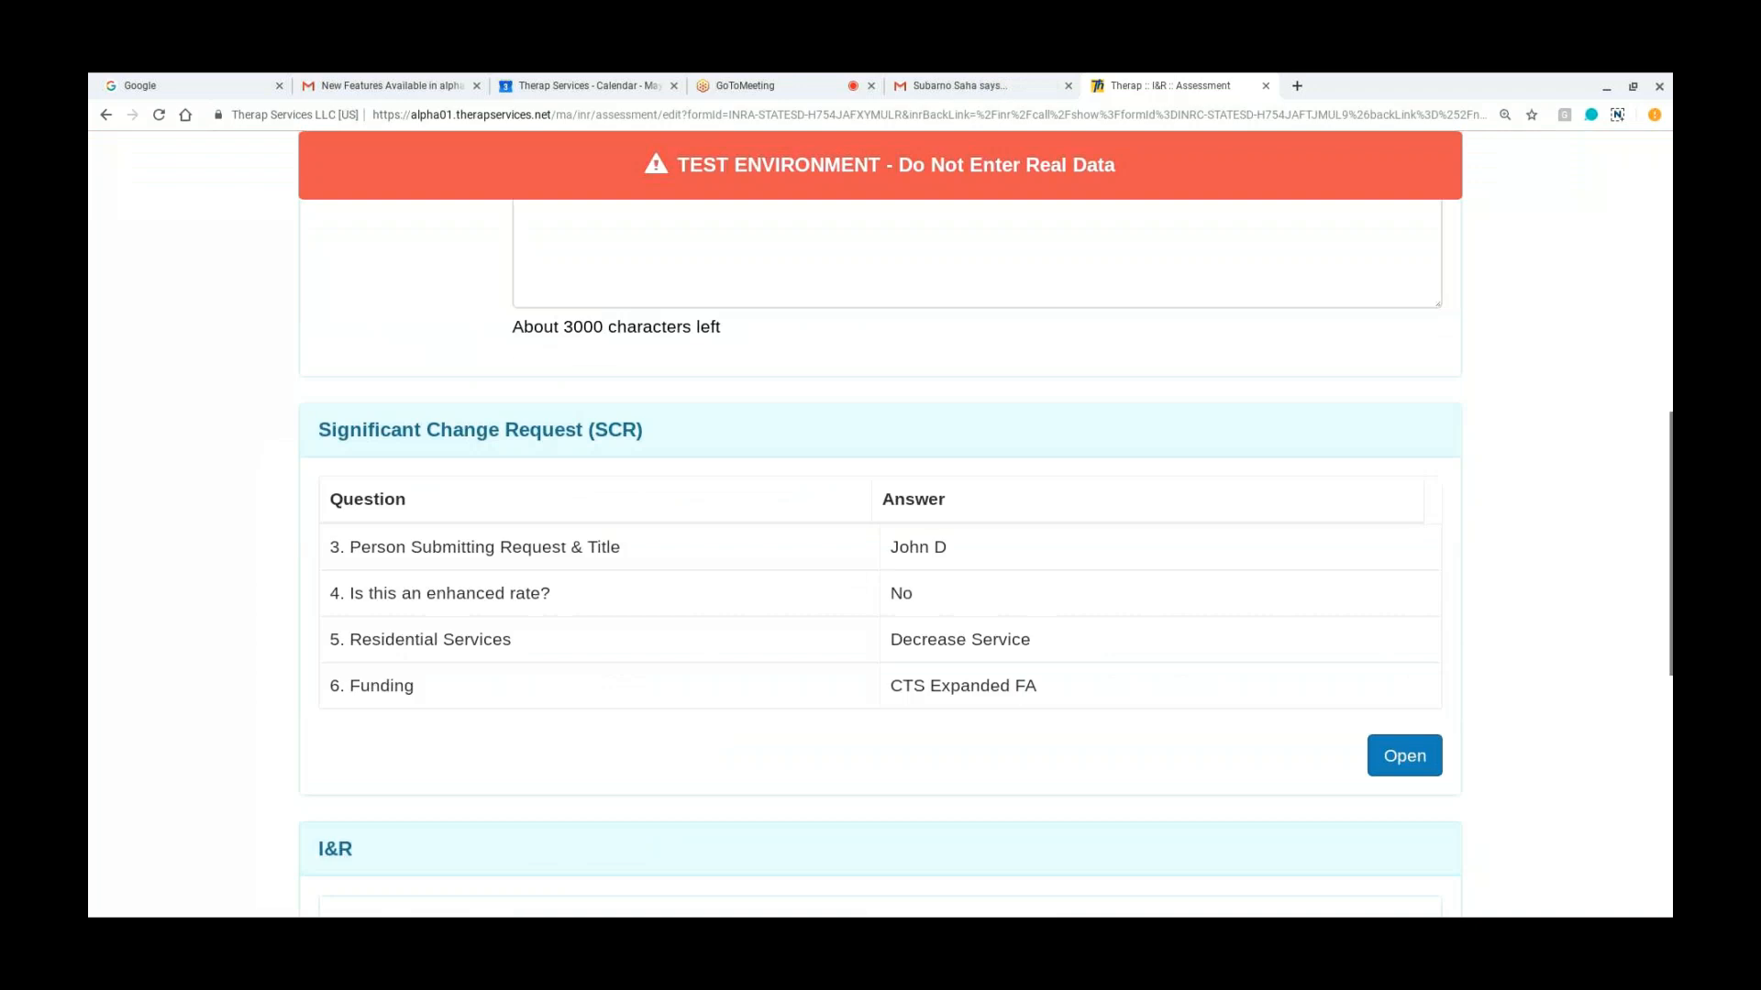
scroll(1016, 525, down, 1)
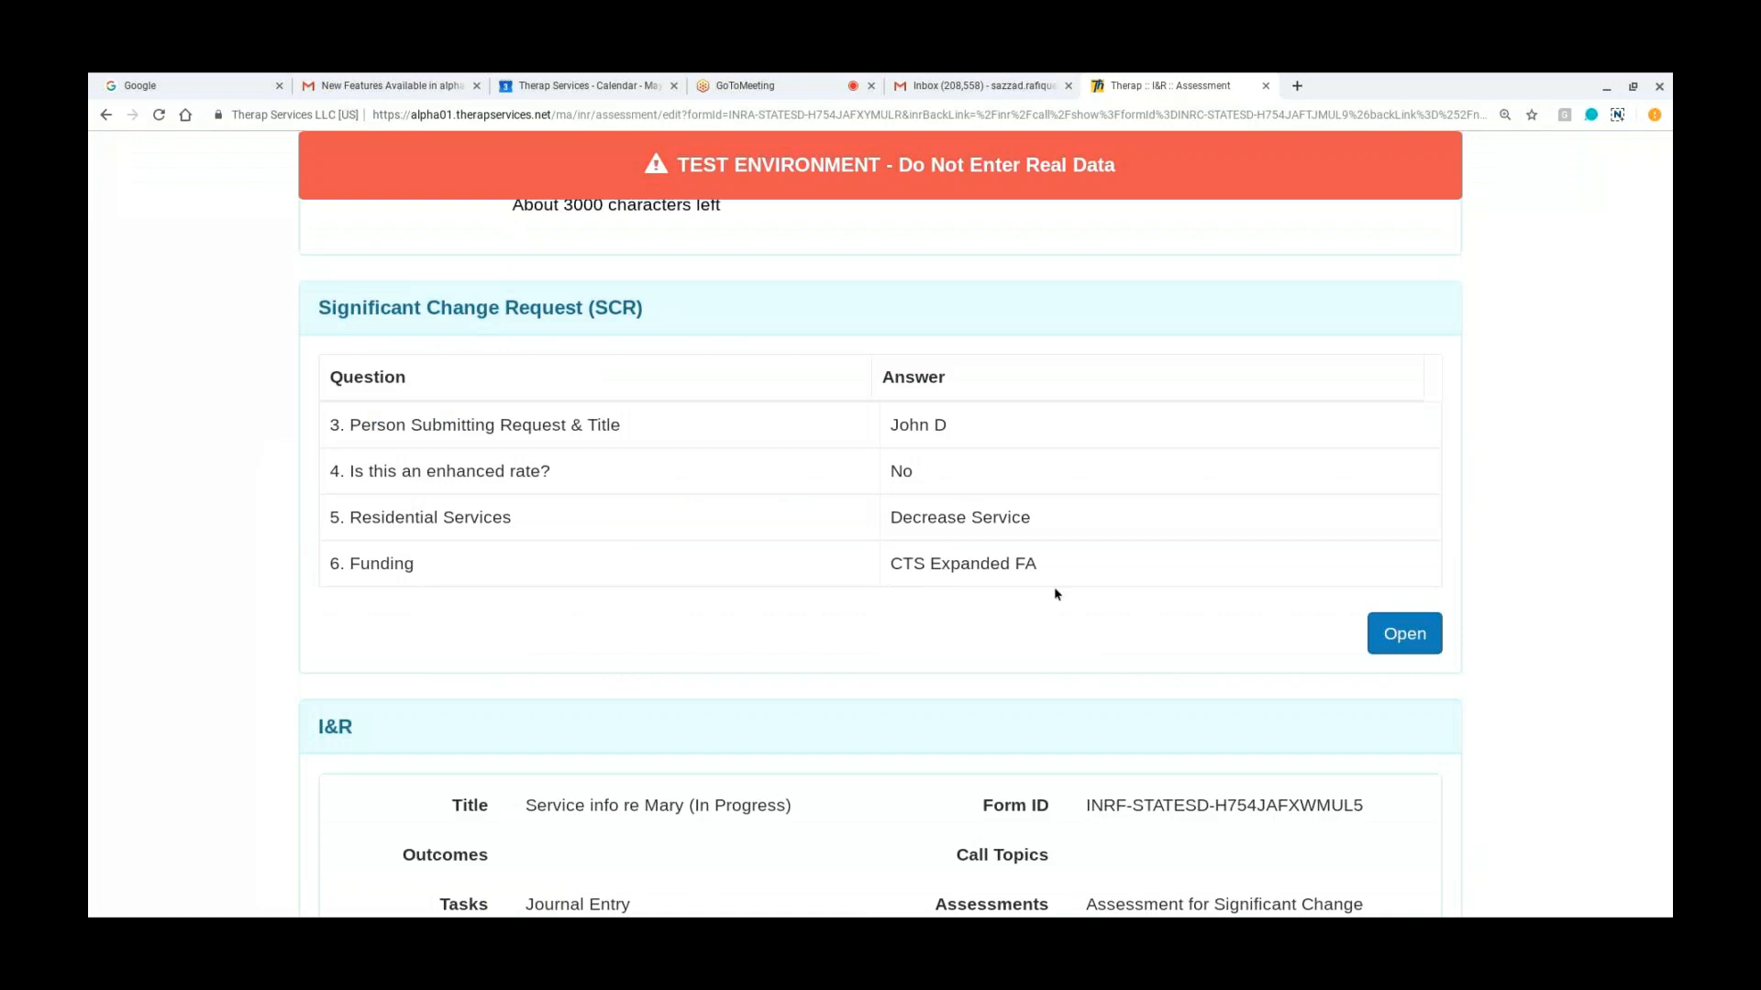
scroll(1055, 594, down, 2)
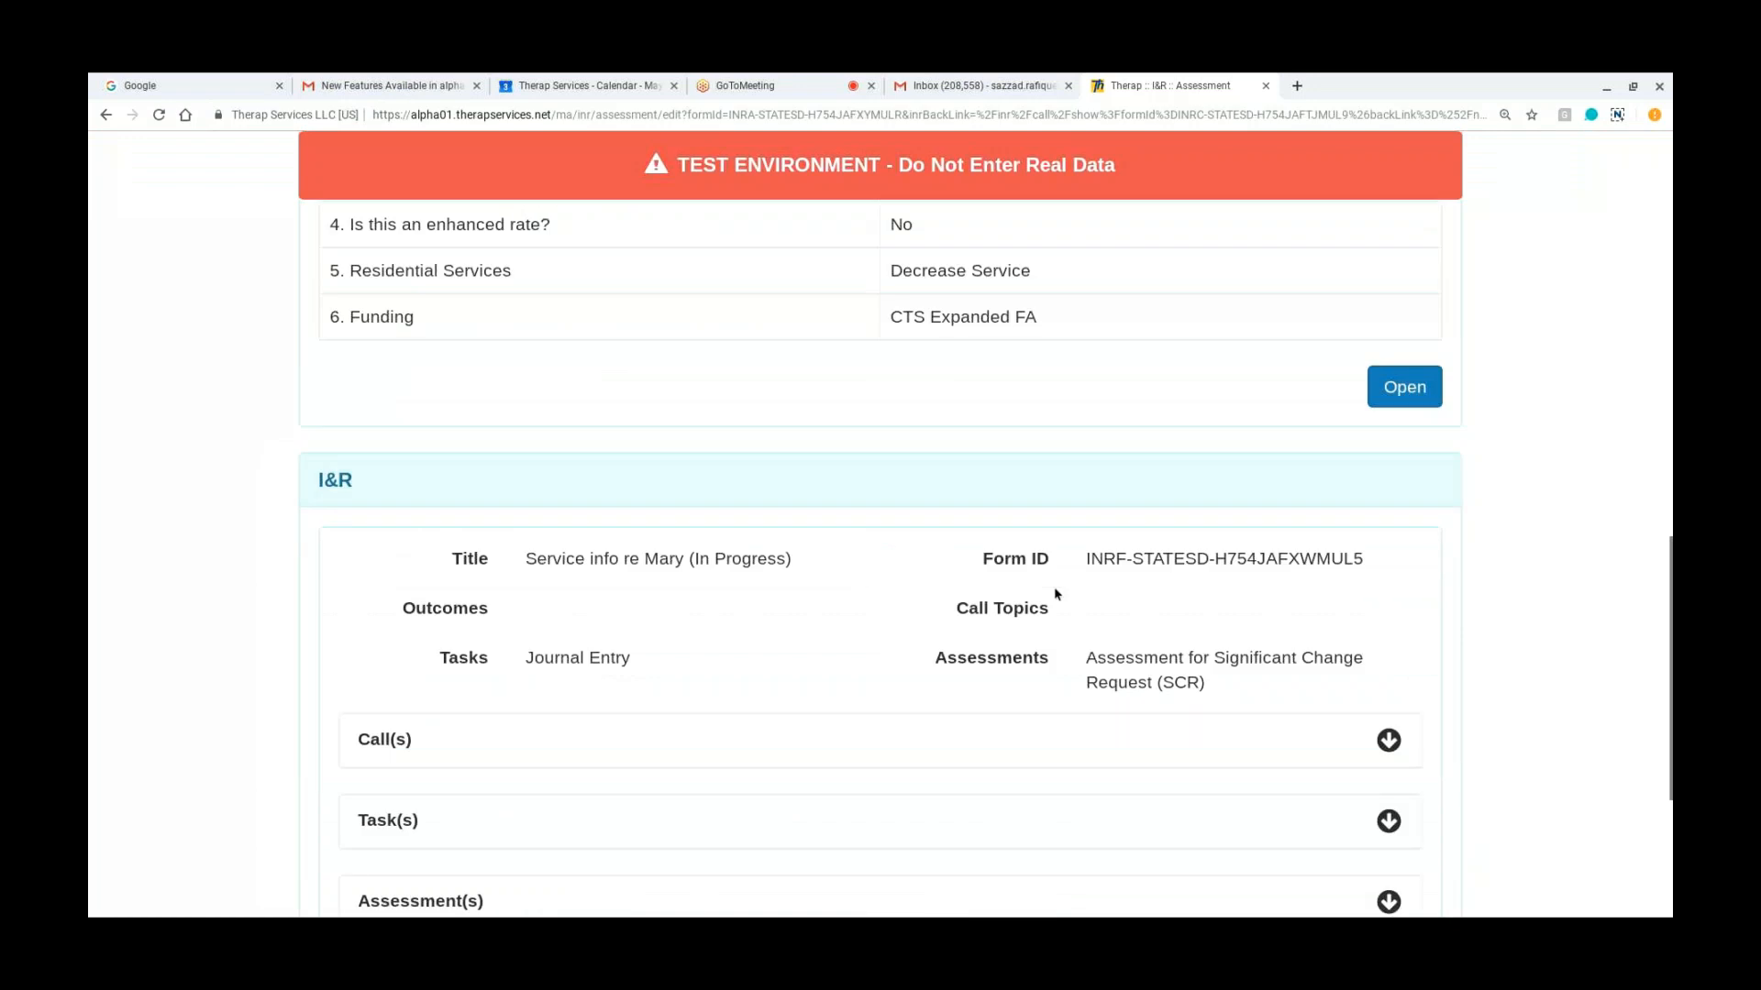
scroll(1056, 594, down, 2)
click(1408, 881)
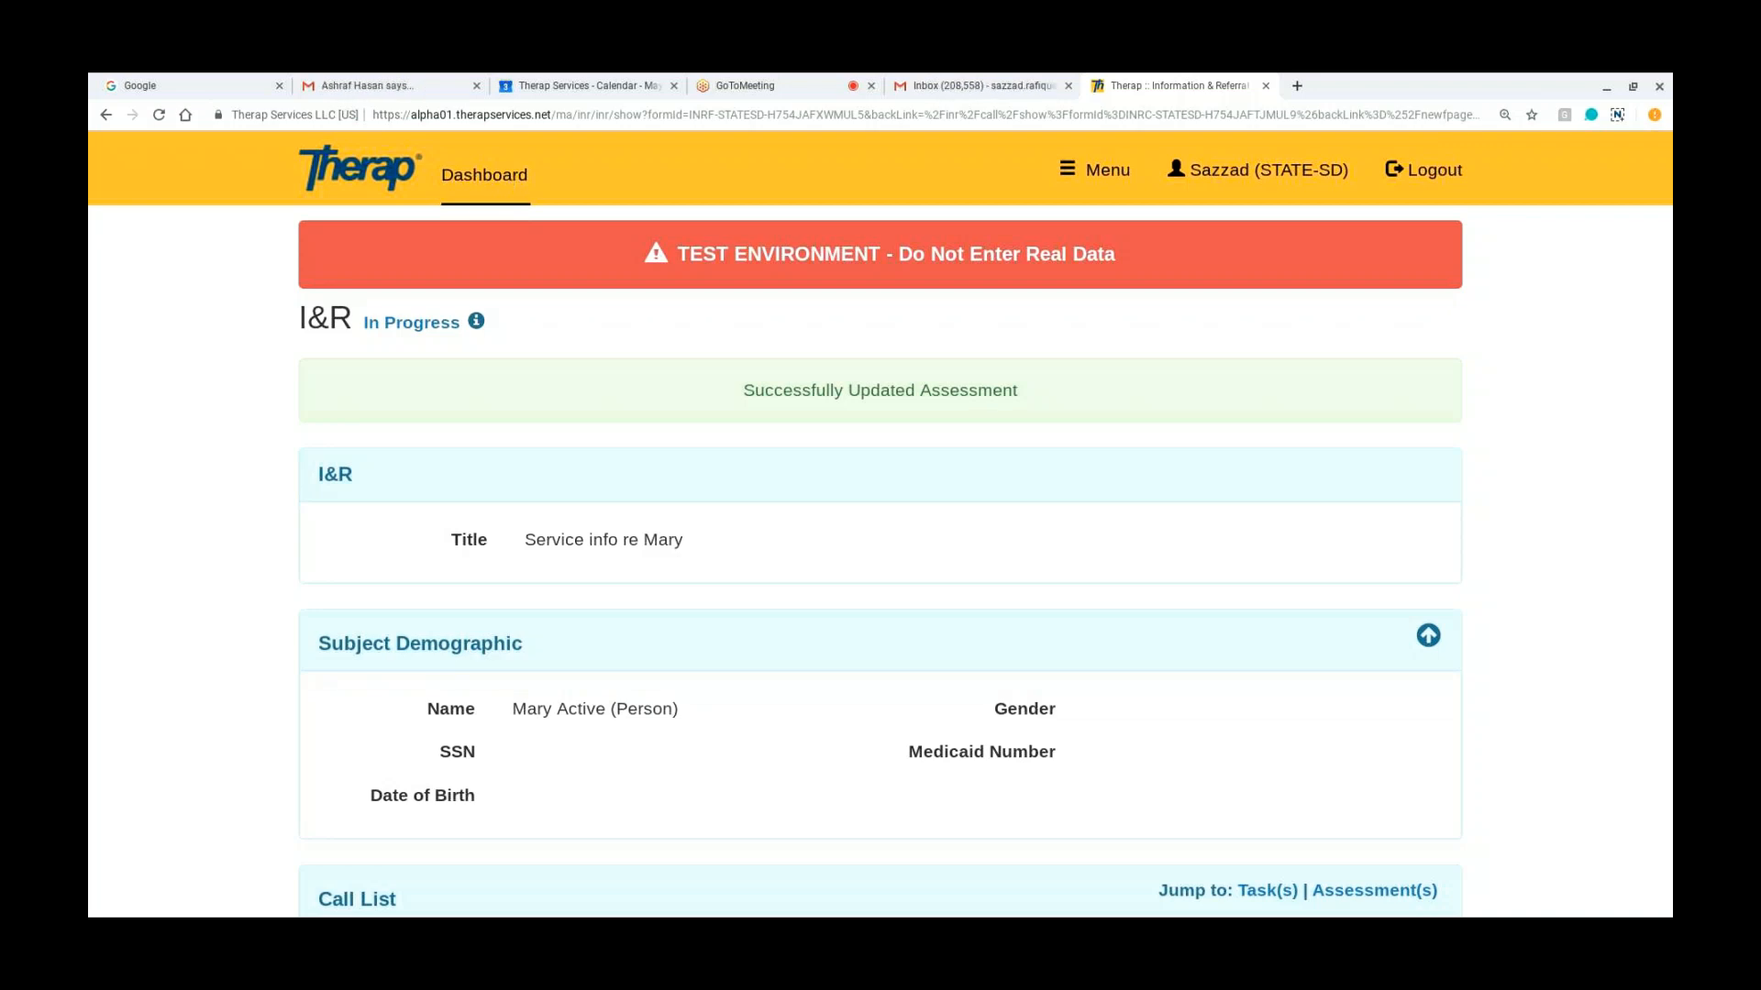
Step: Examine the Information & Referral options on the dashboard in a separate tab and return to the I&R record
ctrl+click(485, 176)
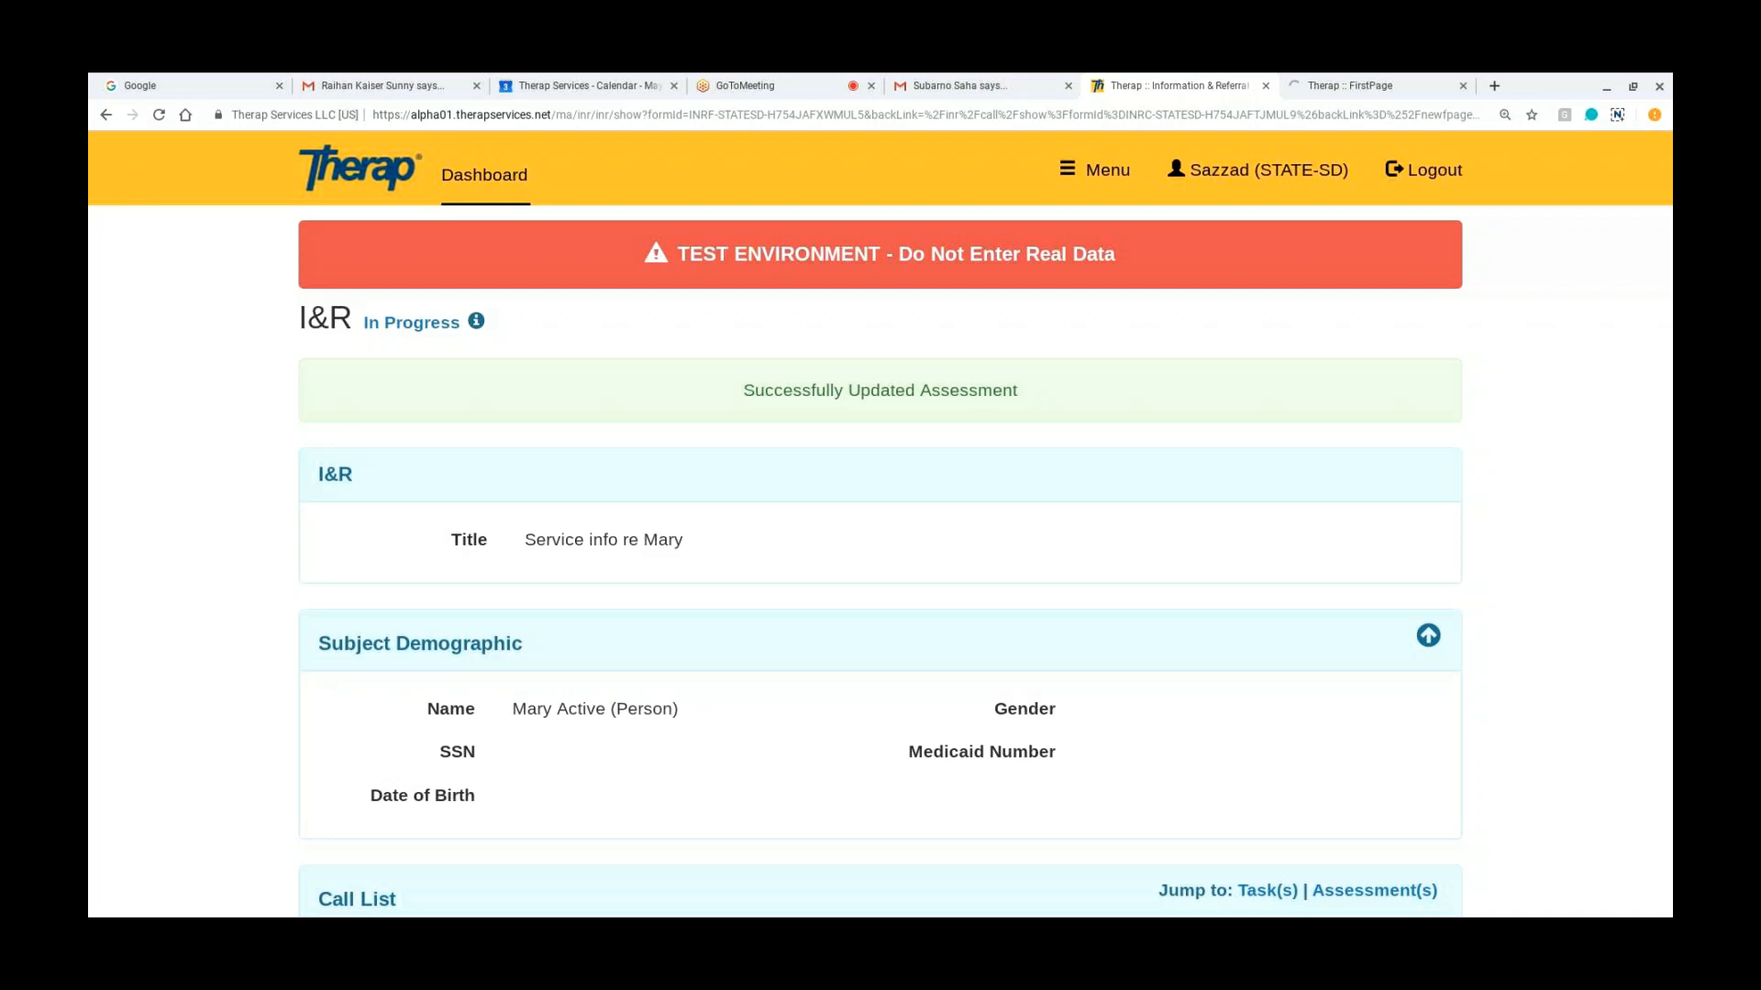
click(1334, 89)
scroll(997, 523, down, 10)
scroll(715, 559, down, 10)
scroll(881, 550, down, 3)
scroll(881, 550, up, 12)
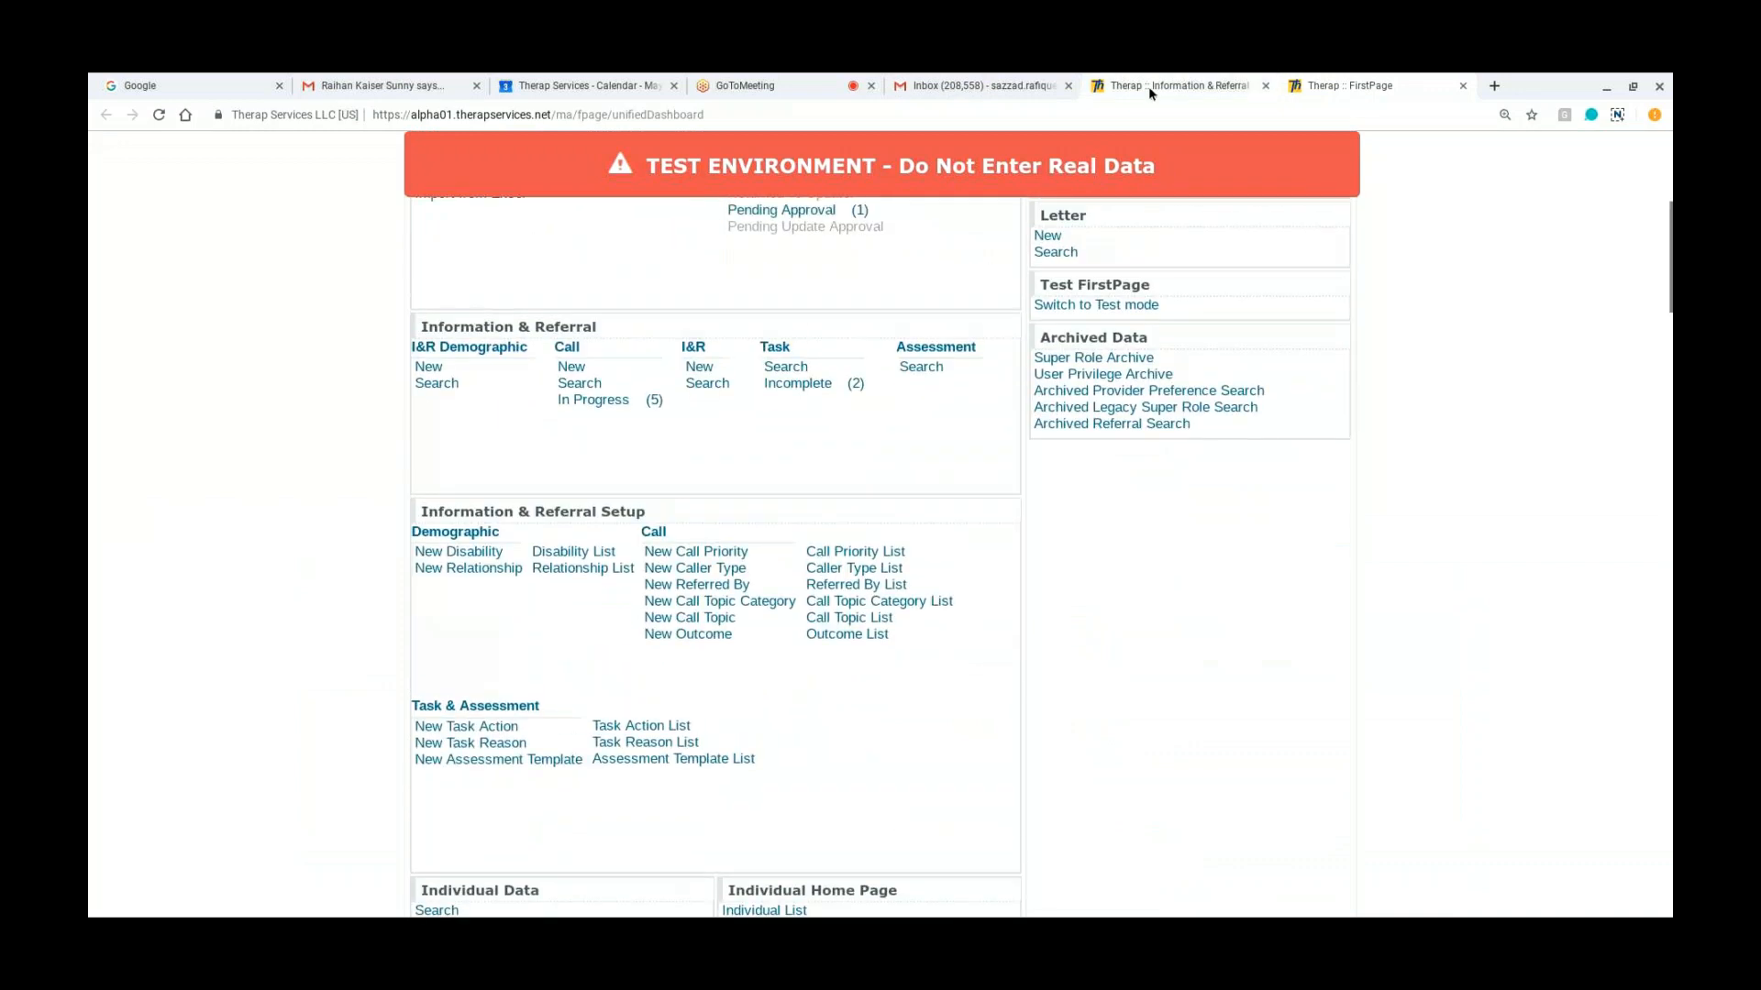
click(1148, 86)
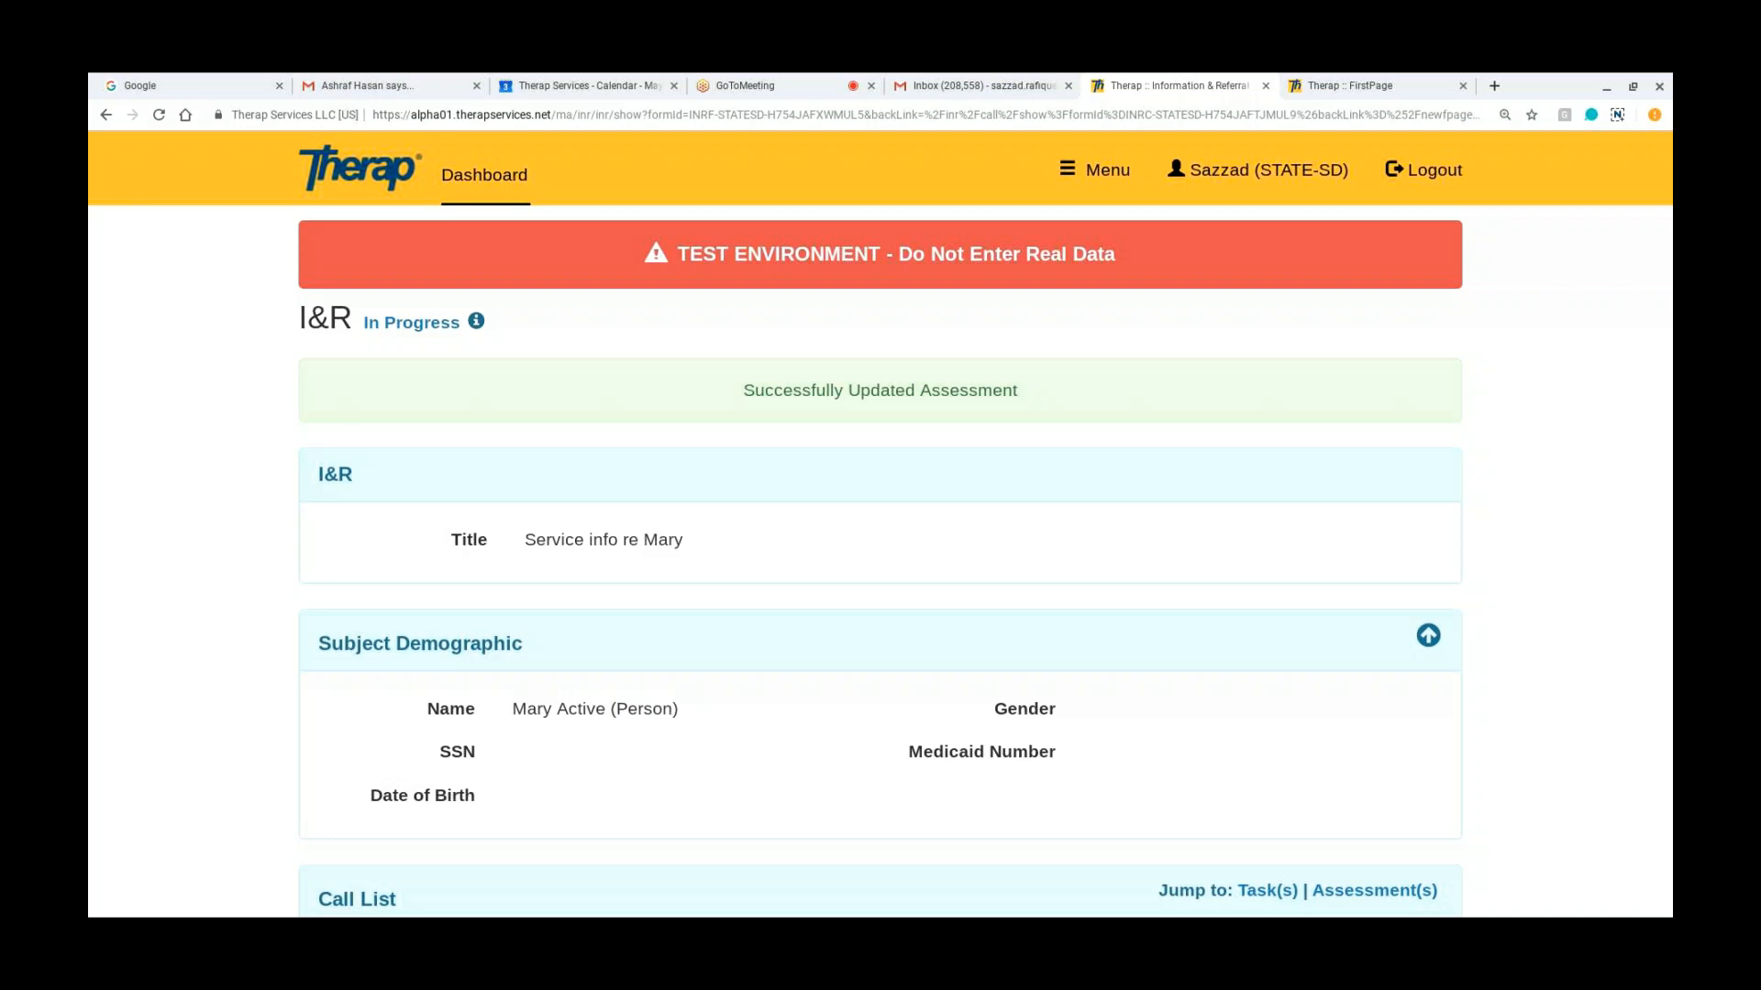
Step: Examine the I&R record's title, subject demographic and call list
scroll(880, 523, down, 4)
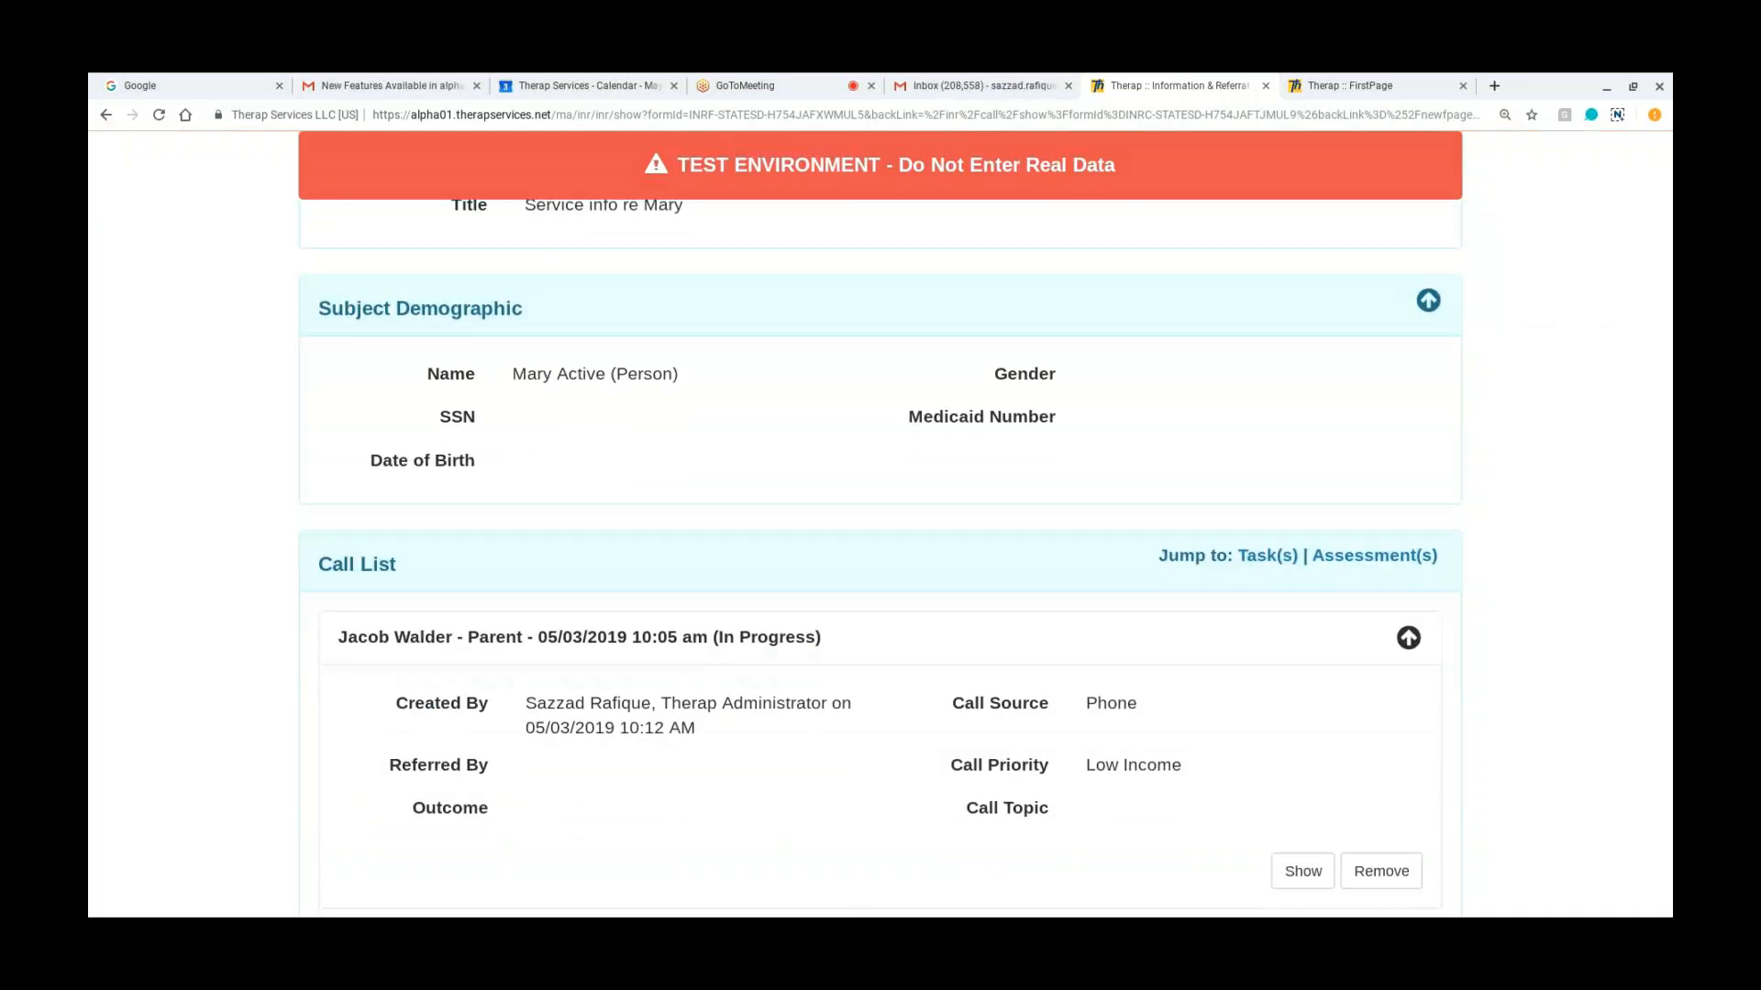
scroll(880, 550, up, 1)
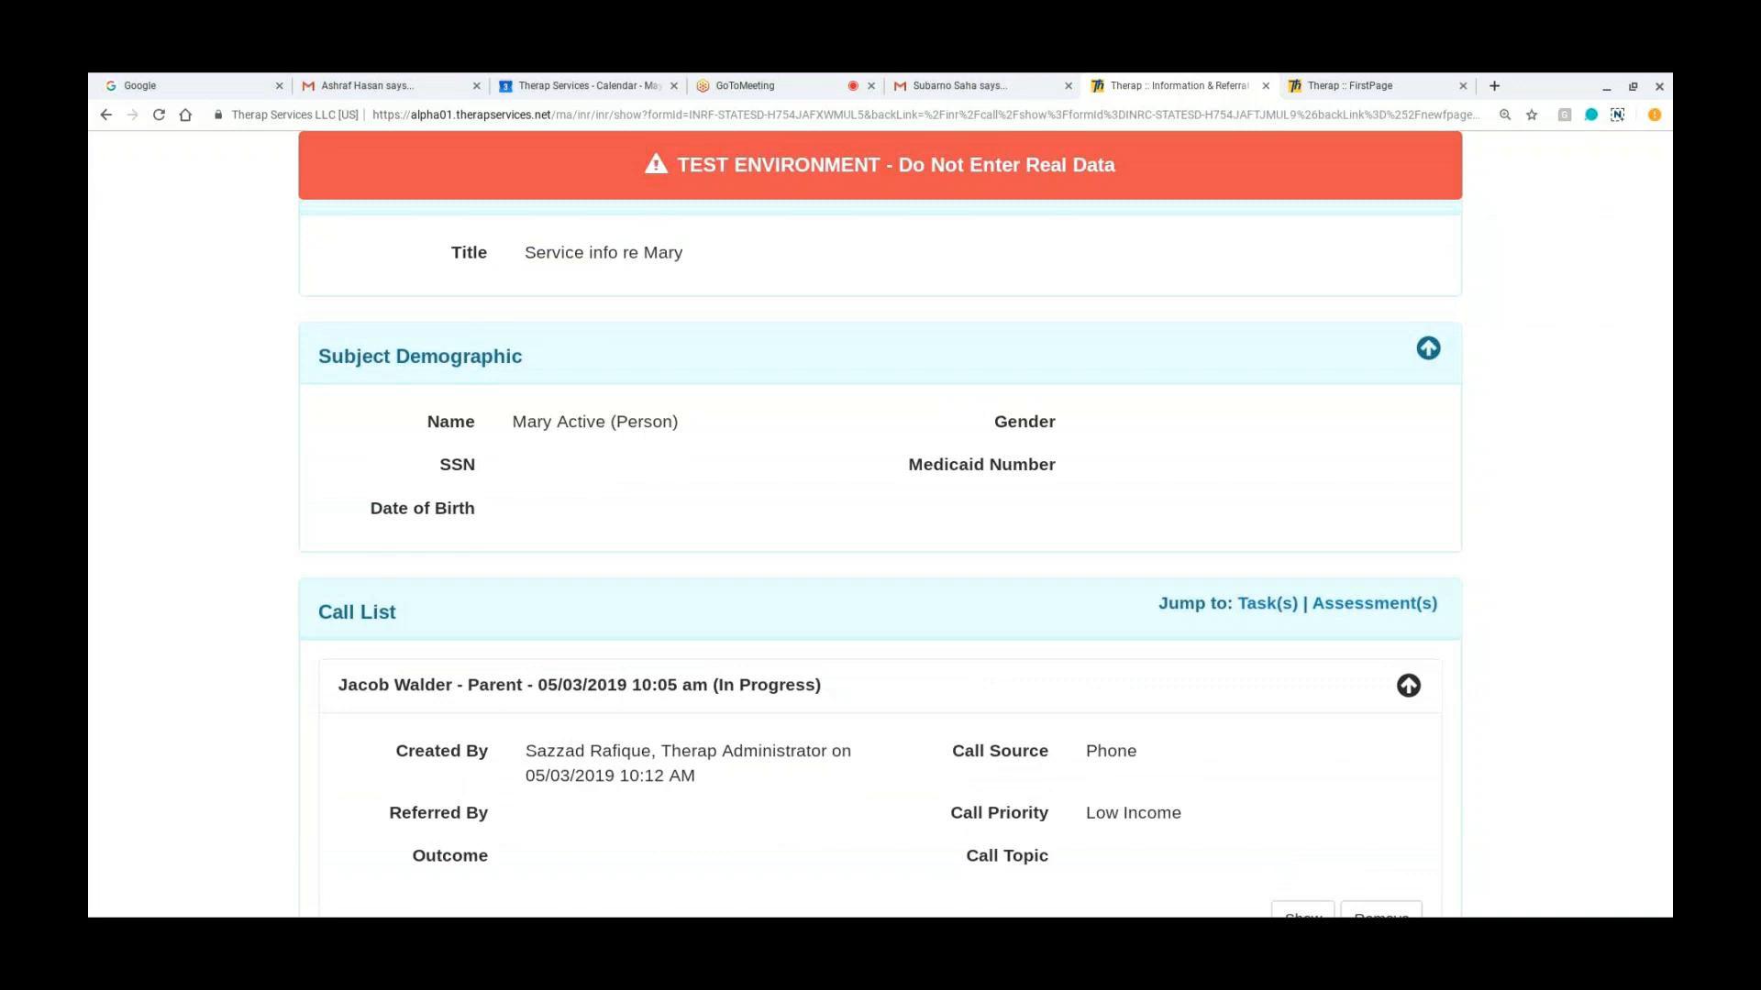
scroll(881, 523, up, 6)
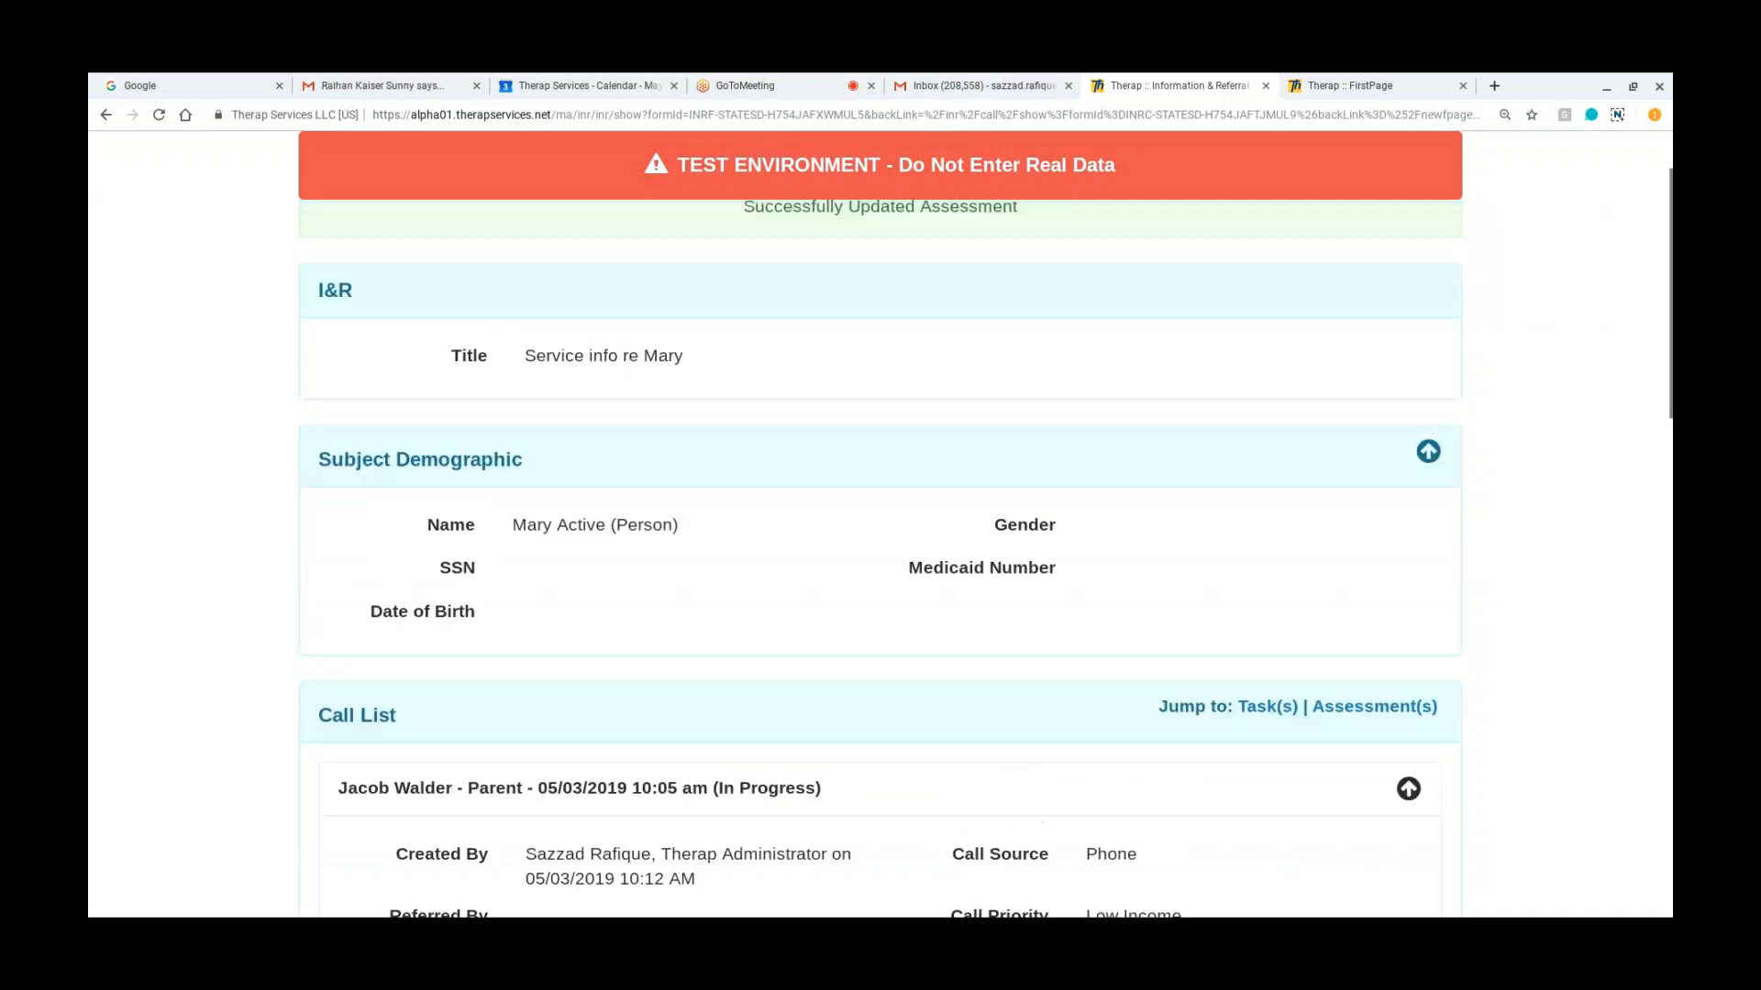
scroll(880, 523, down, 1)
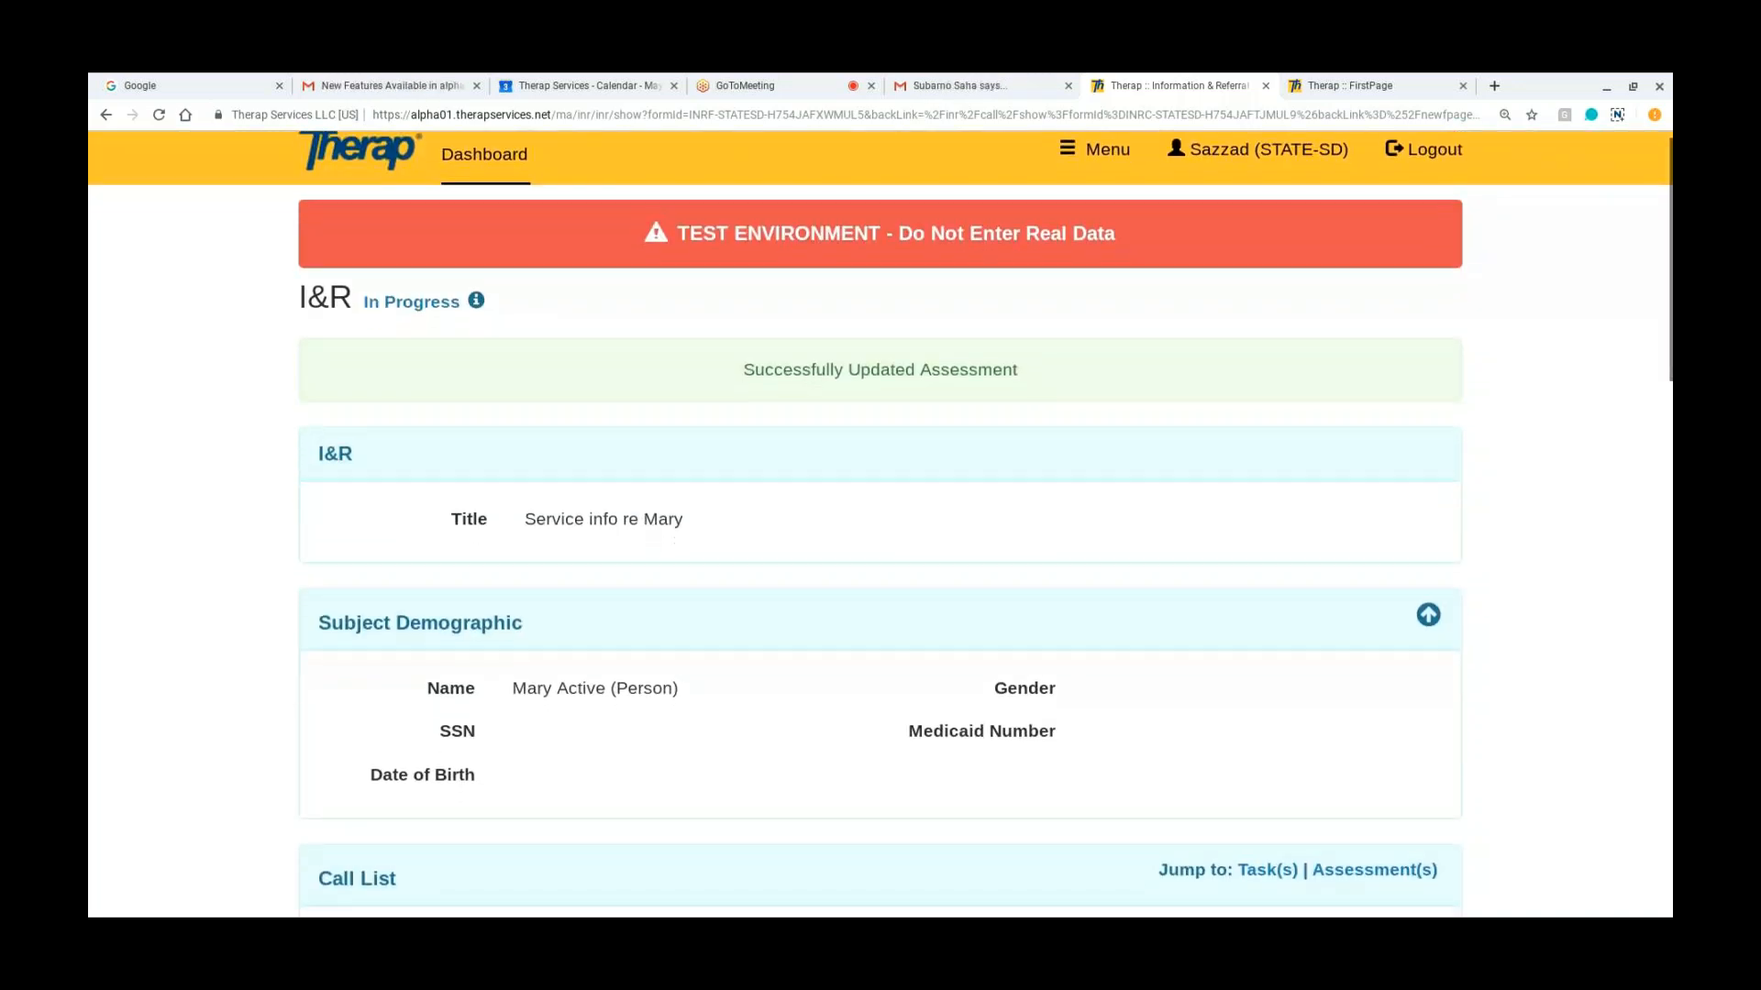
scroll(881, 523, down, 3)
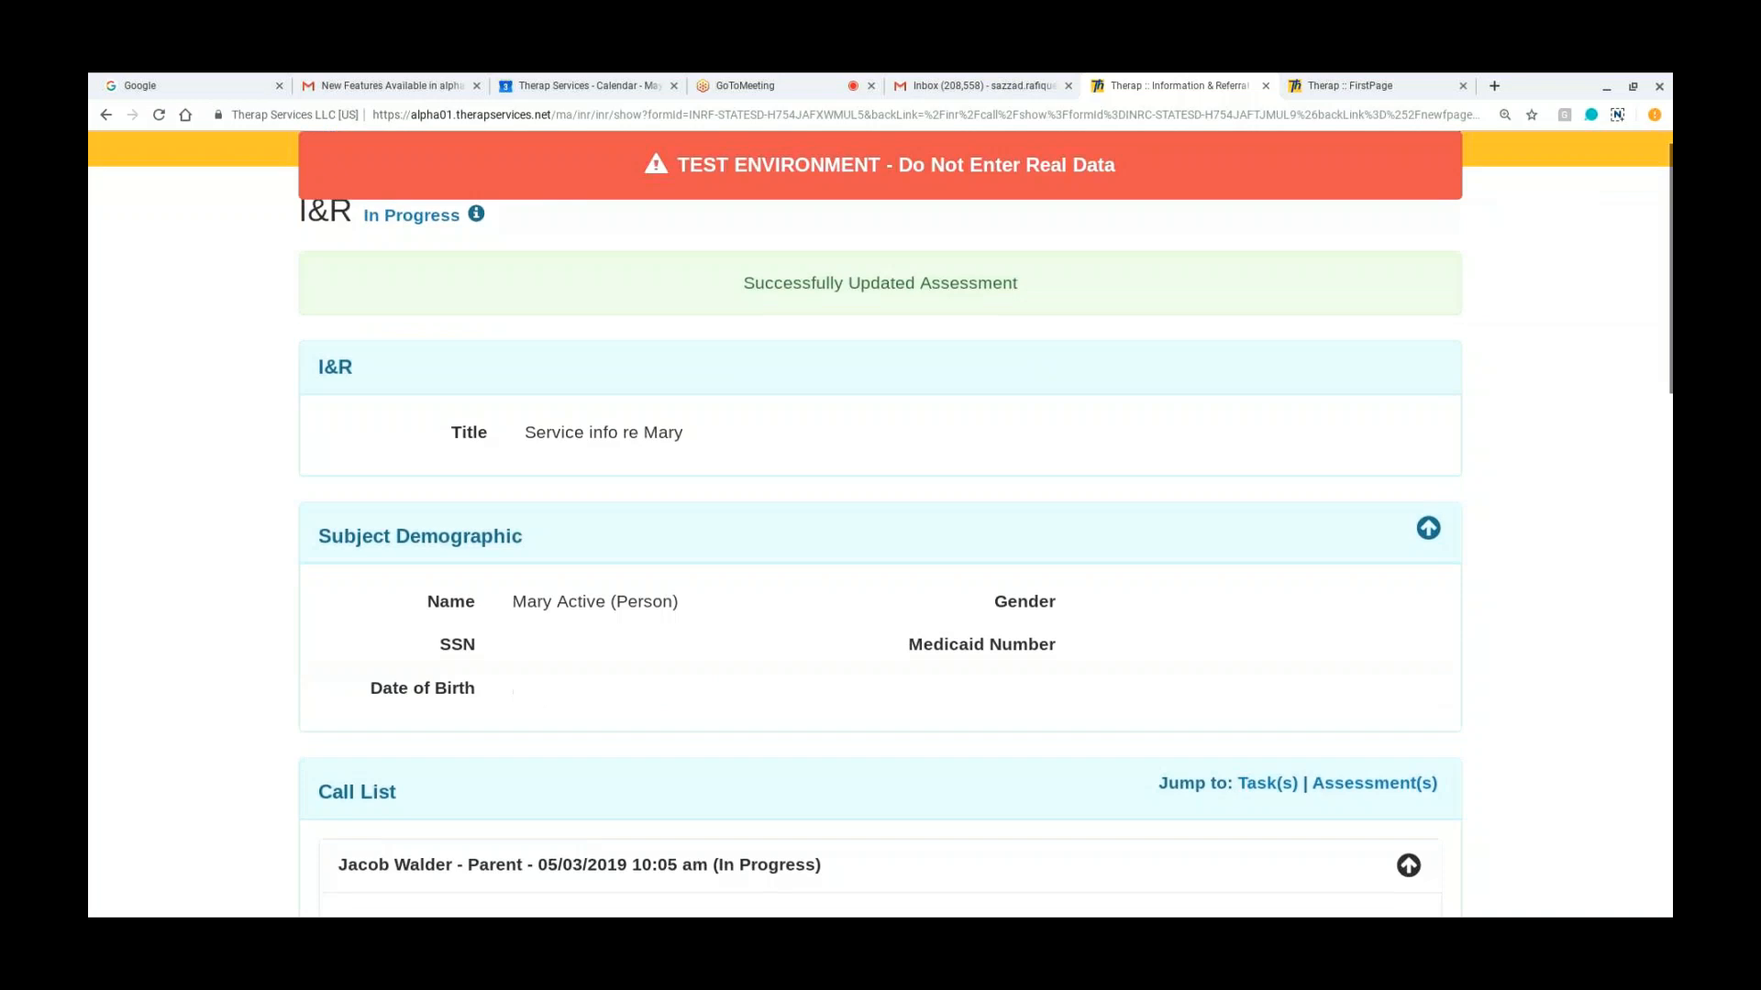
scroll(880, 523, down, 2)
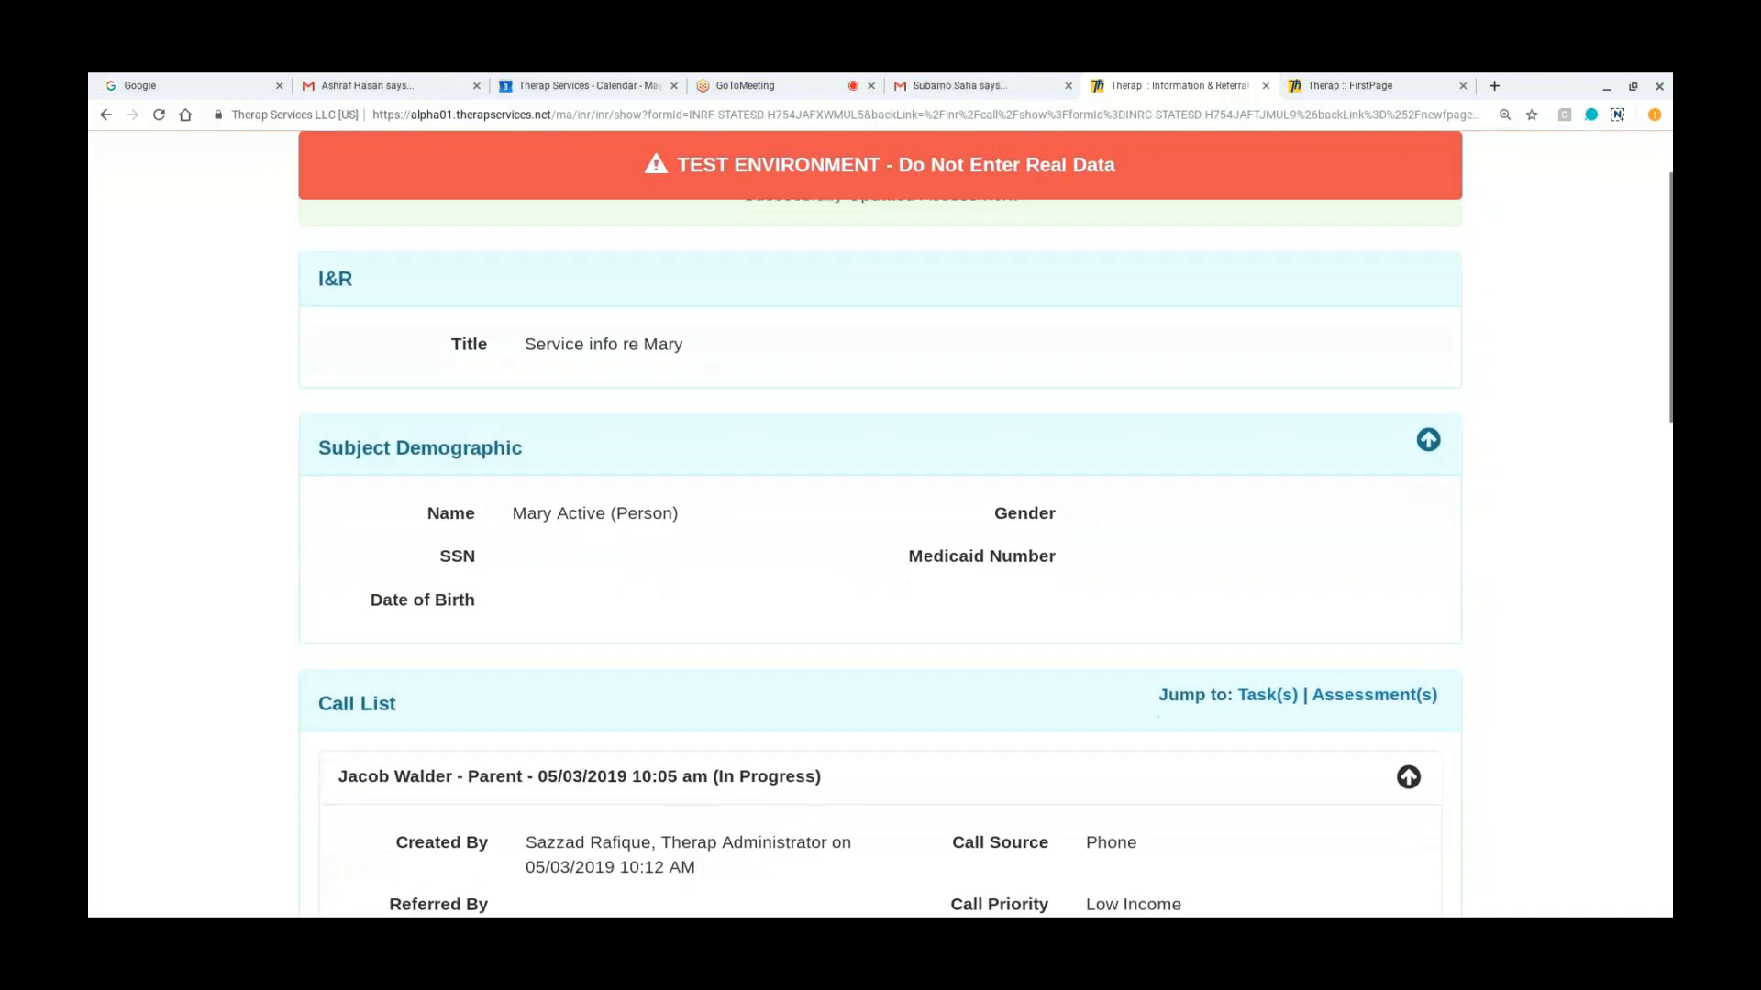
scroll(880, 523, down, 1)
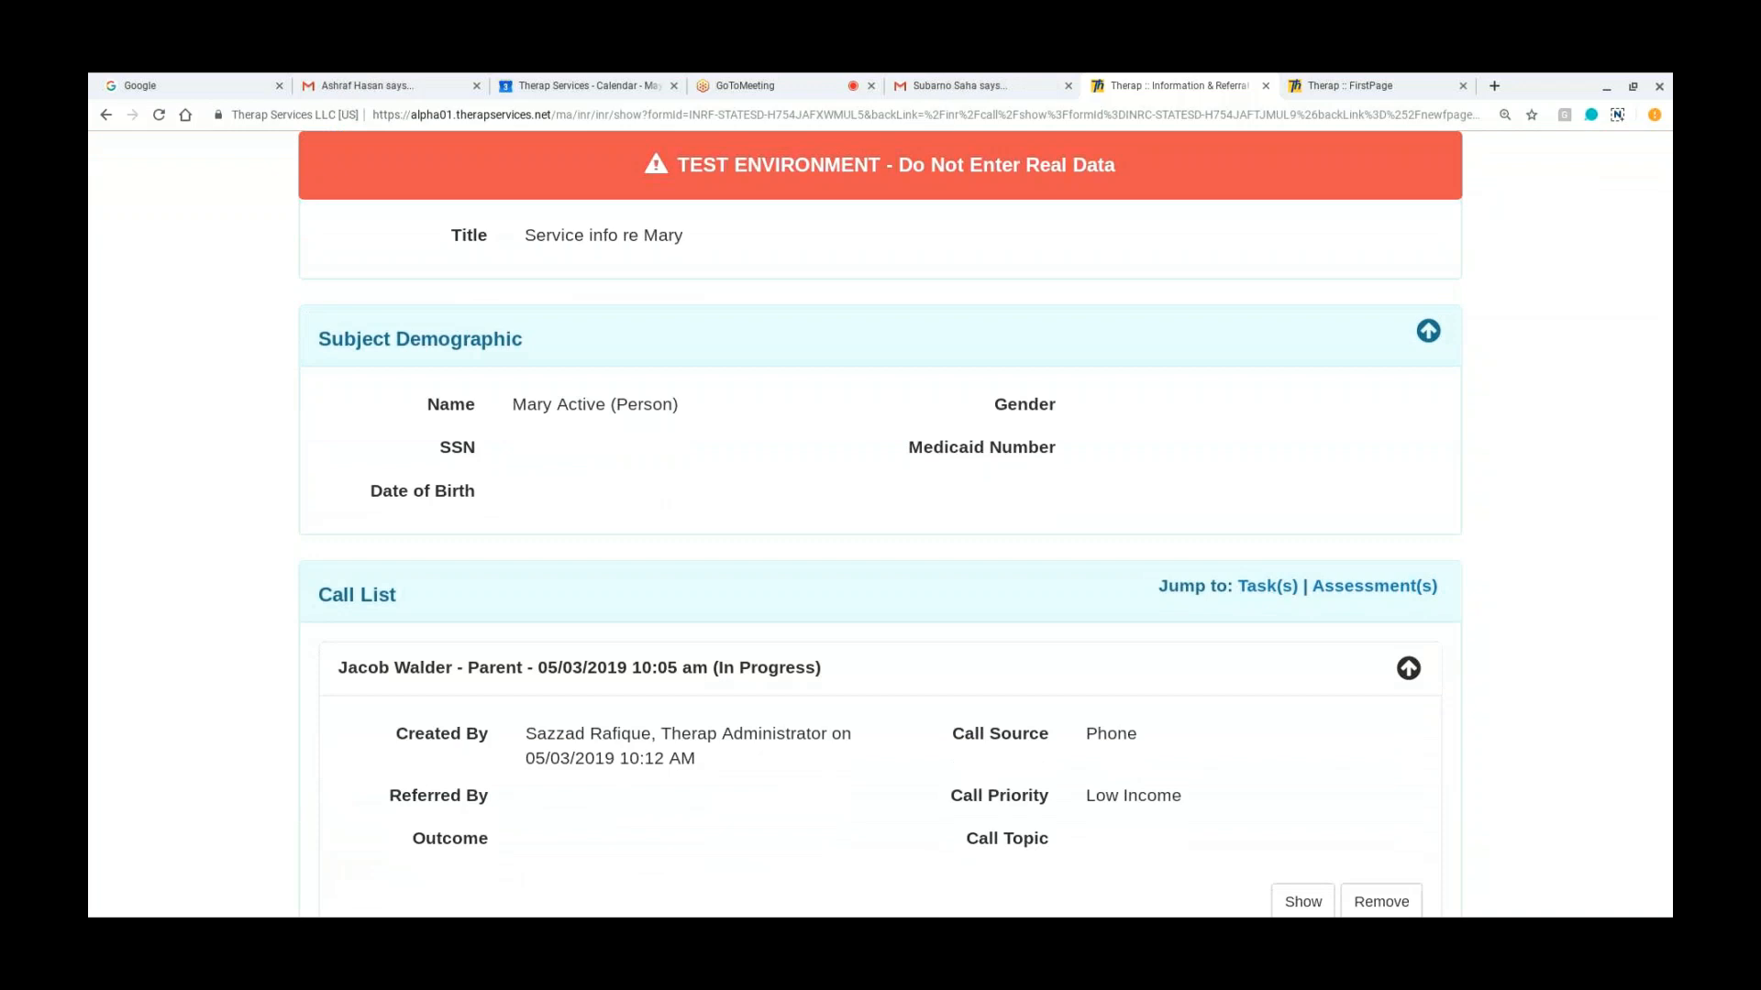
scroll(880, 500, down, 1)
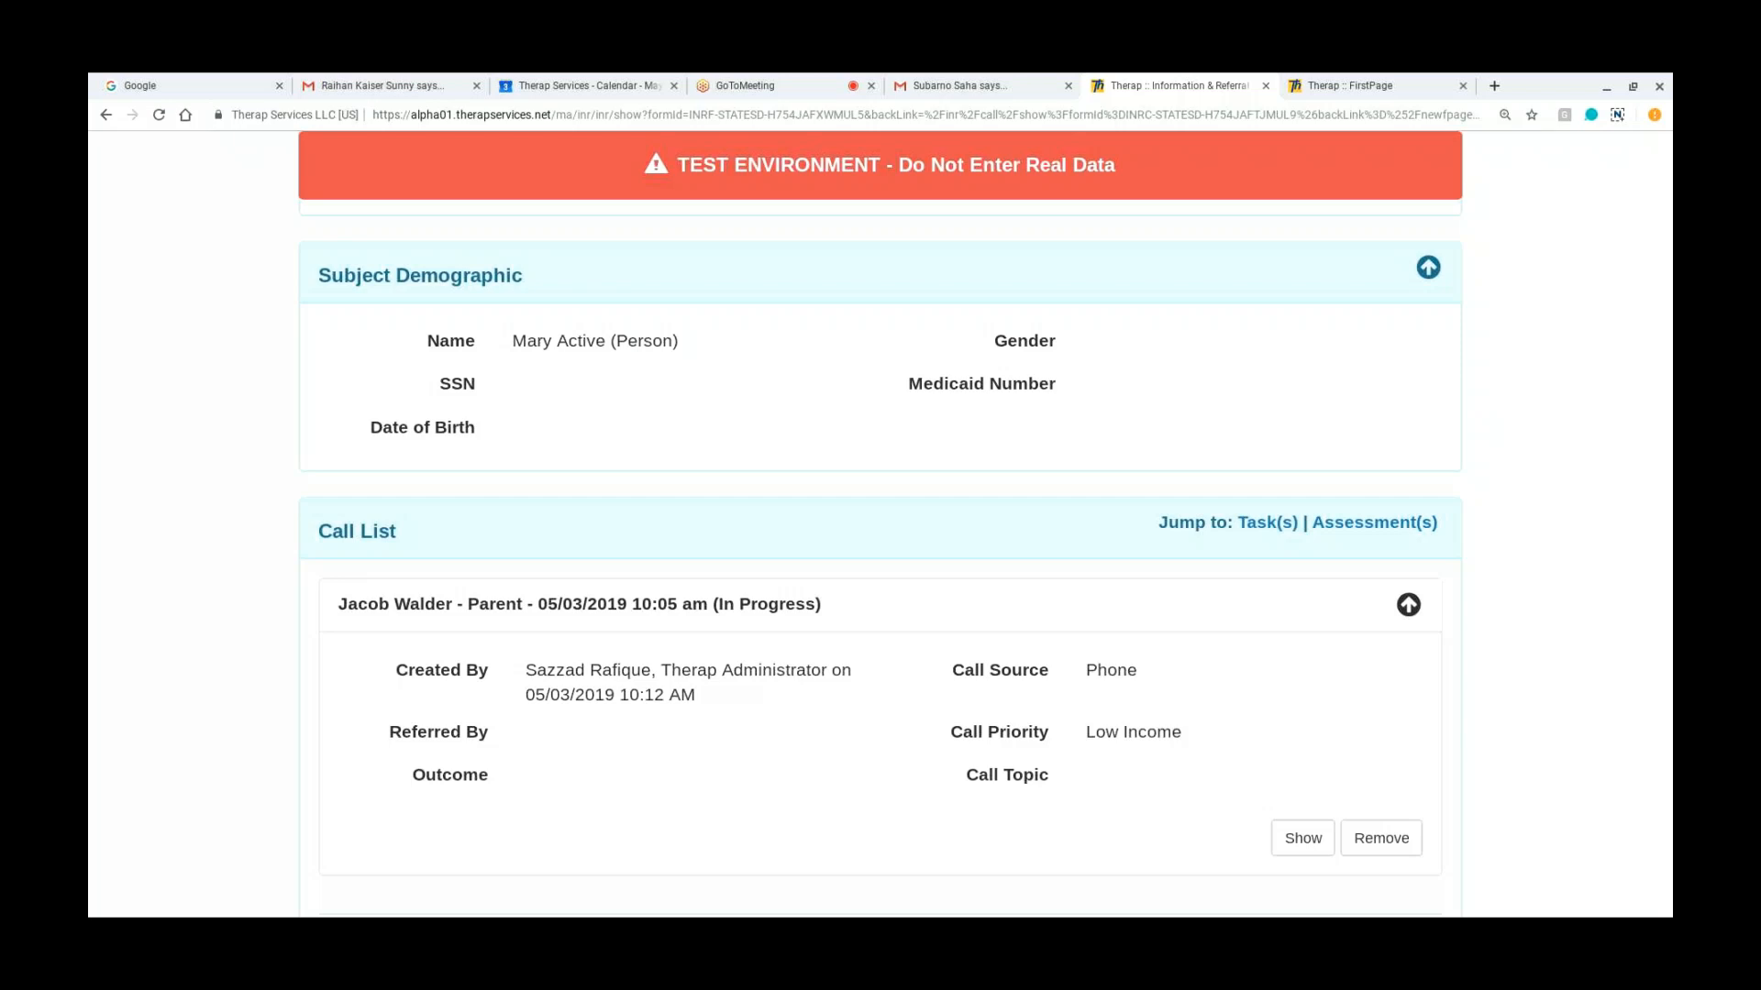
scroll(880, 550, down, 2)
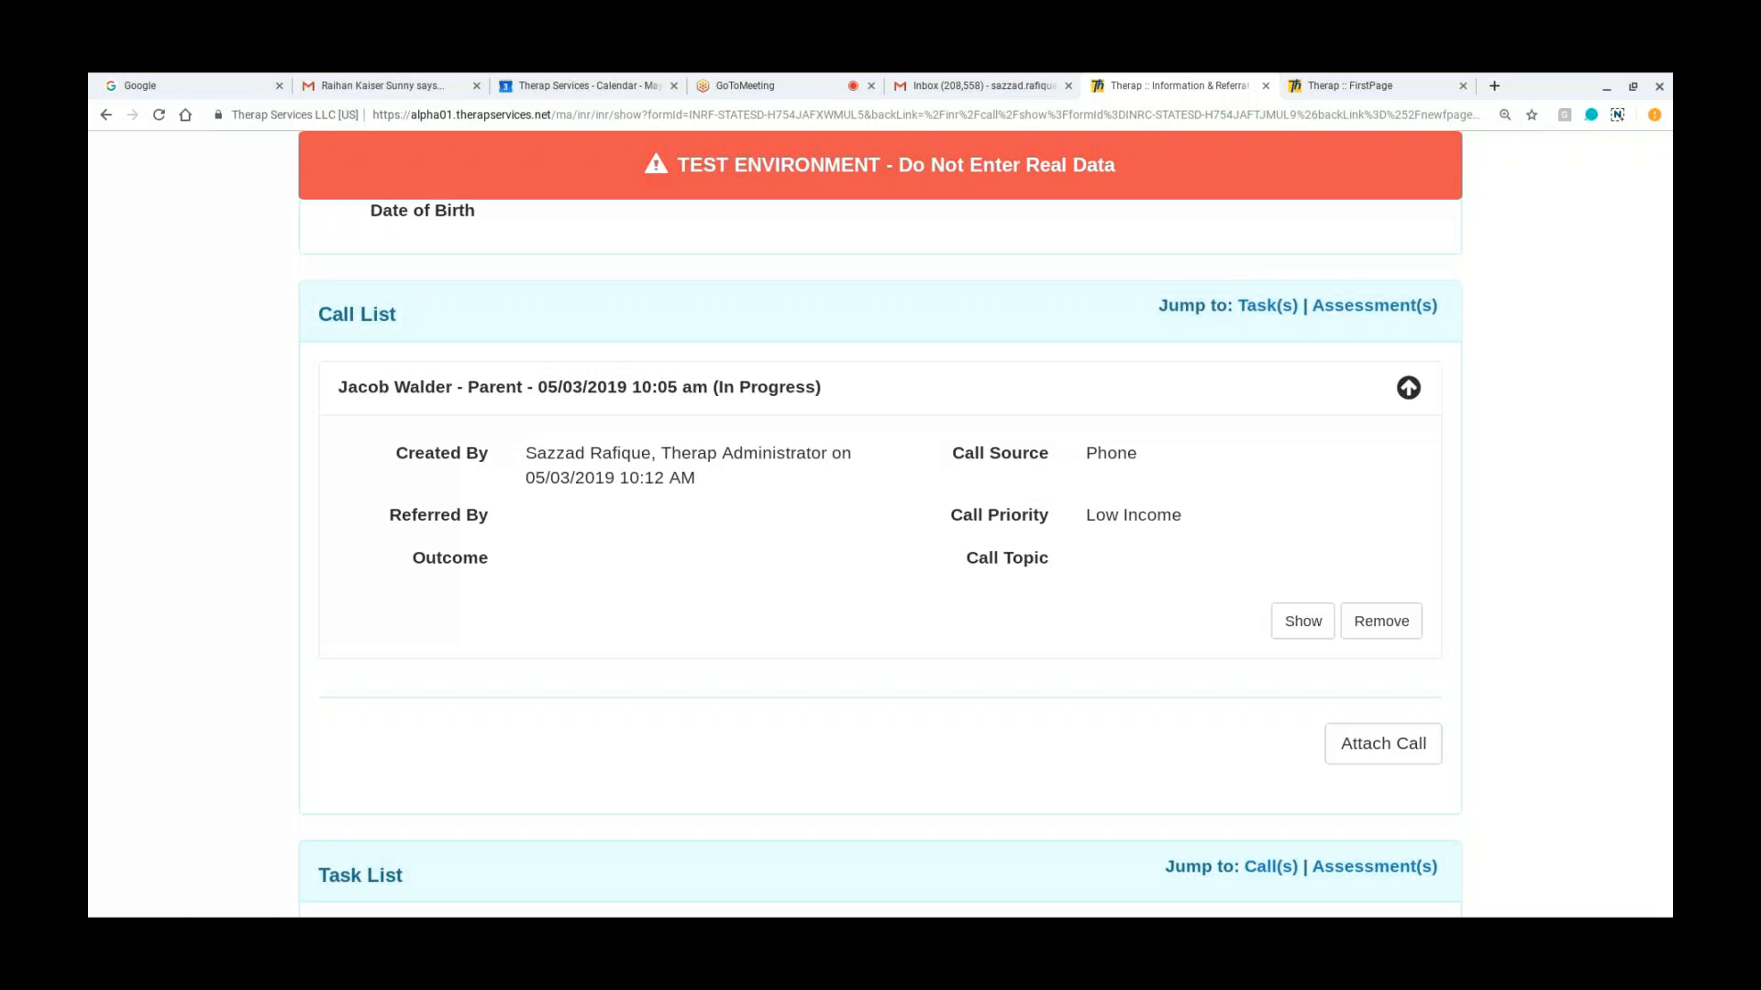
scroll(880, 522, up, 6)
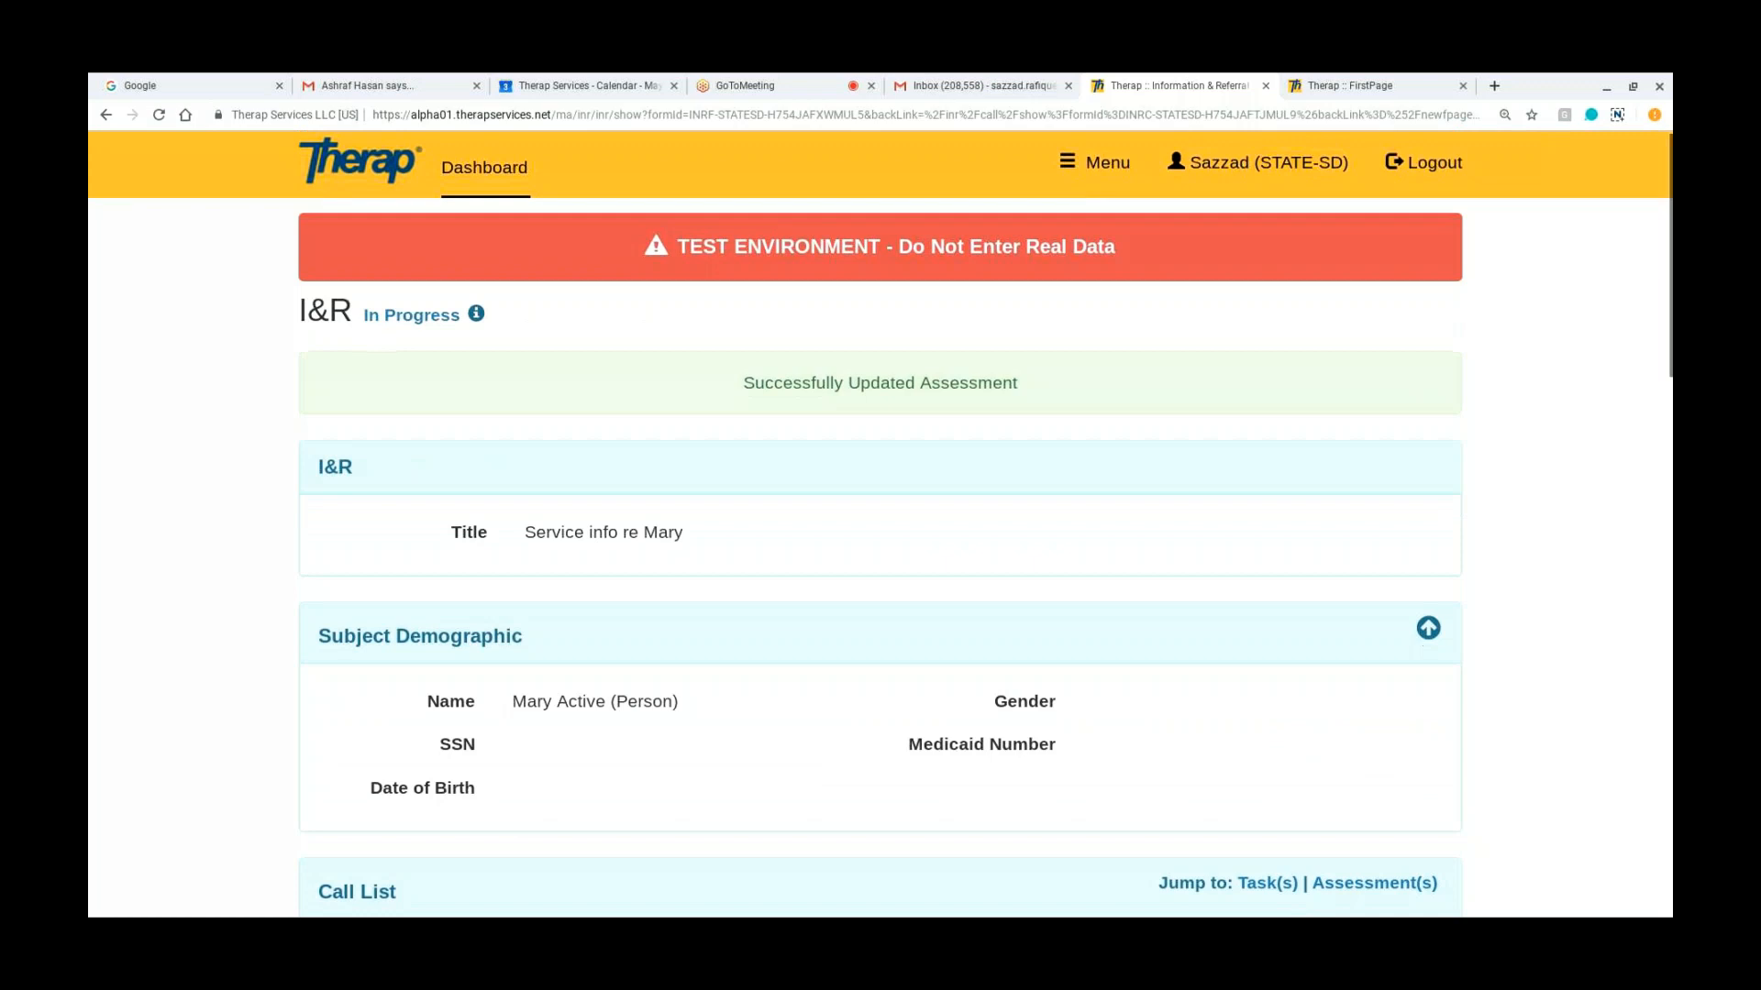
Step: Examine the I&R record's task list and assessment list, including the actions available for completing the record
scroll(880, 523, down, 1)
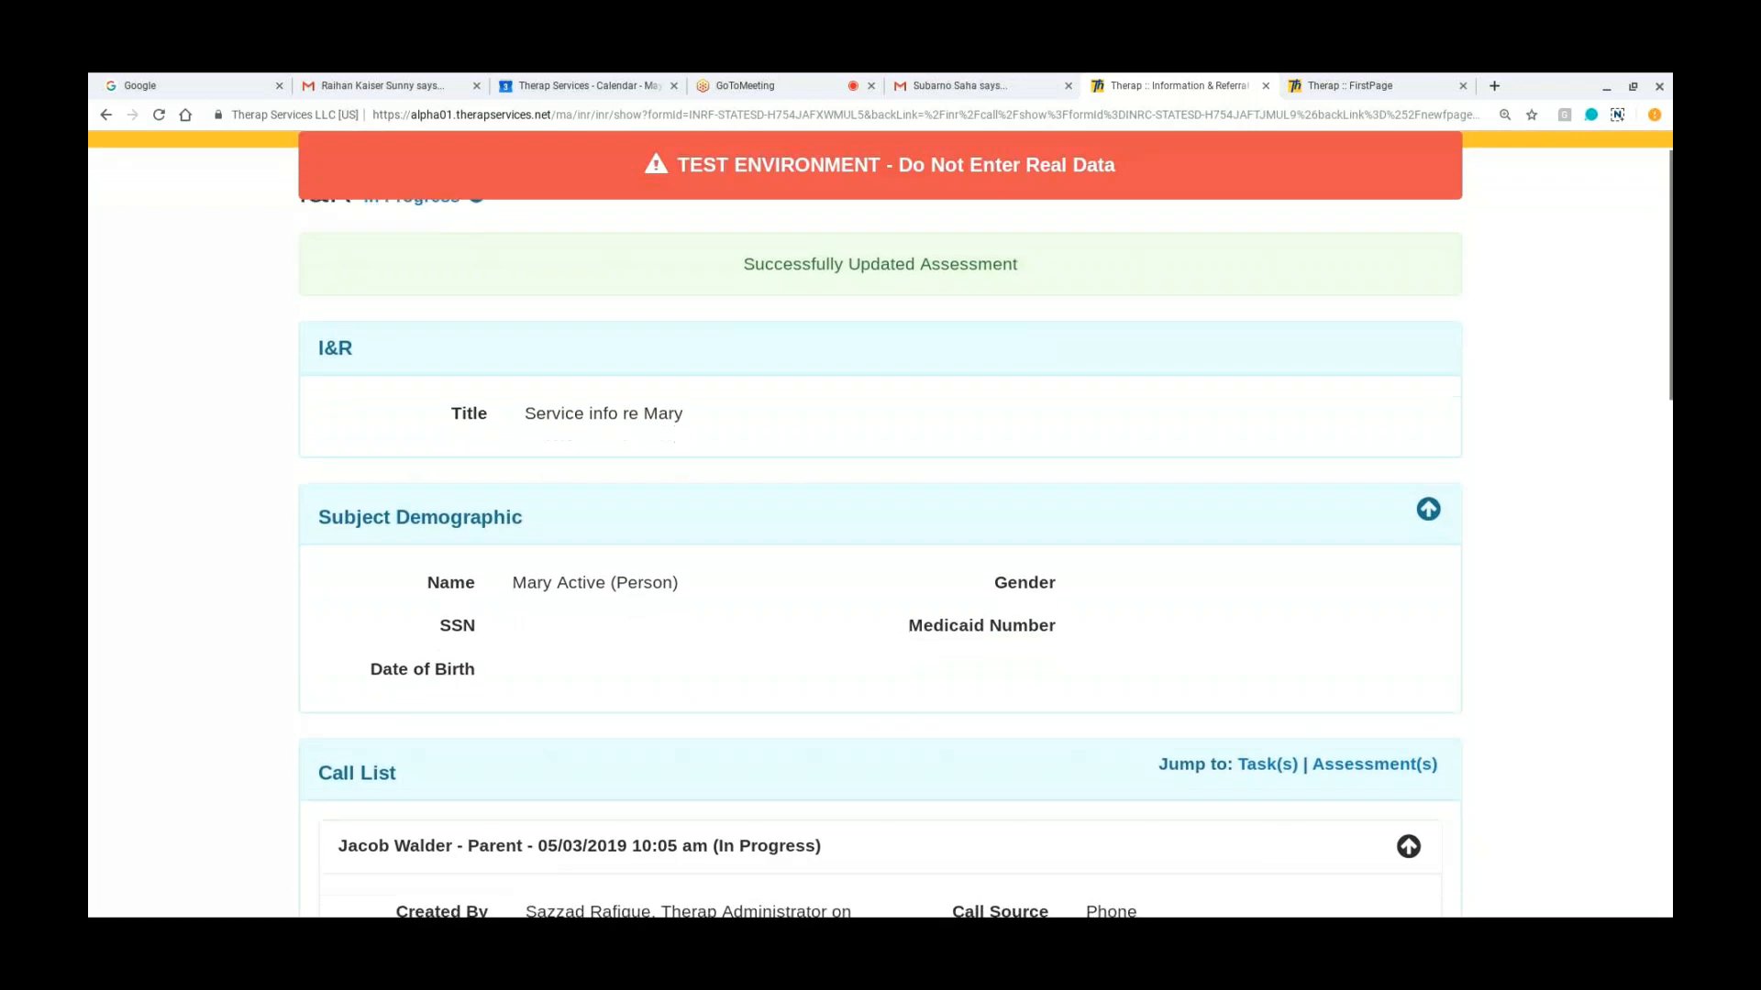
scroll(880, 523, down, 4)
scroll(880, 523, down, 4)
scroll(881, 523, down, 4)
scroll(880, 523, down, 3)
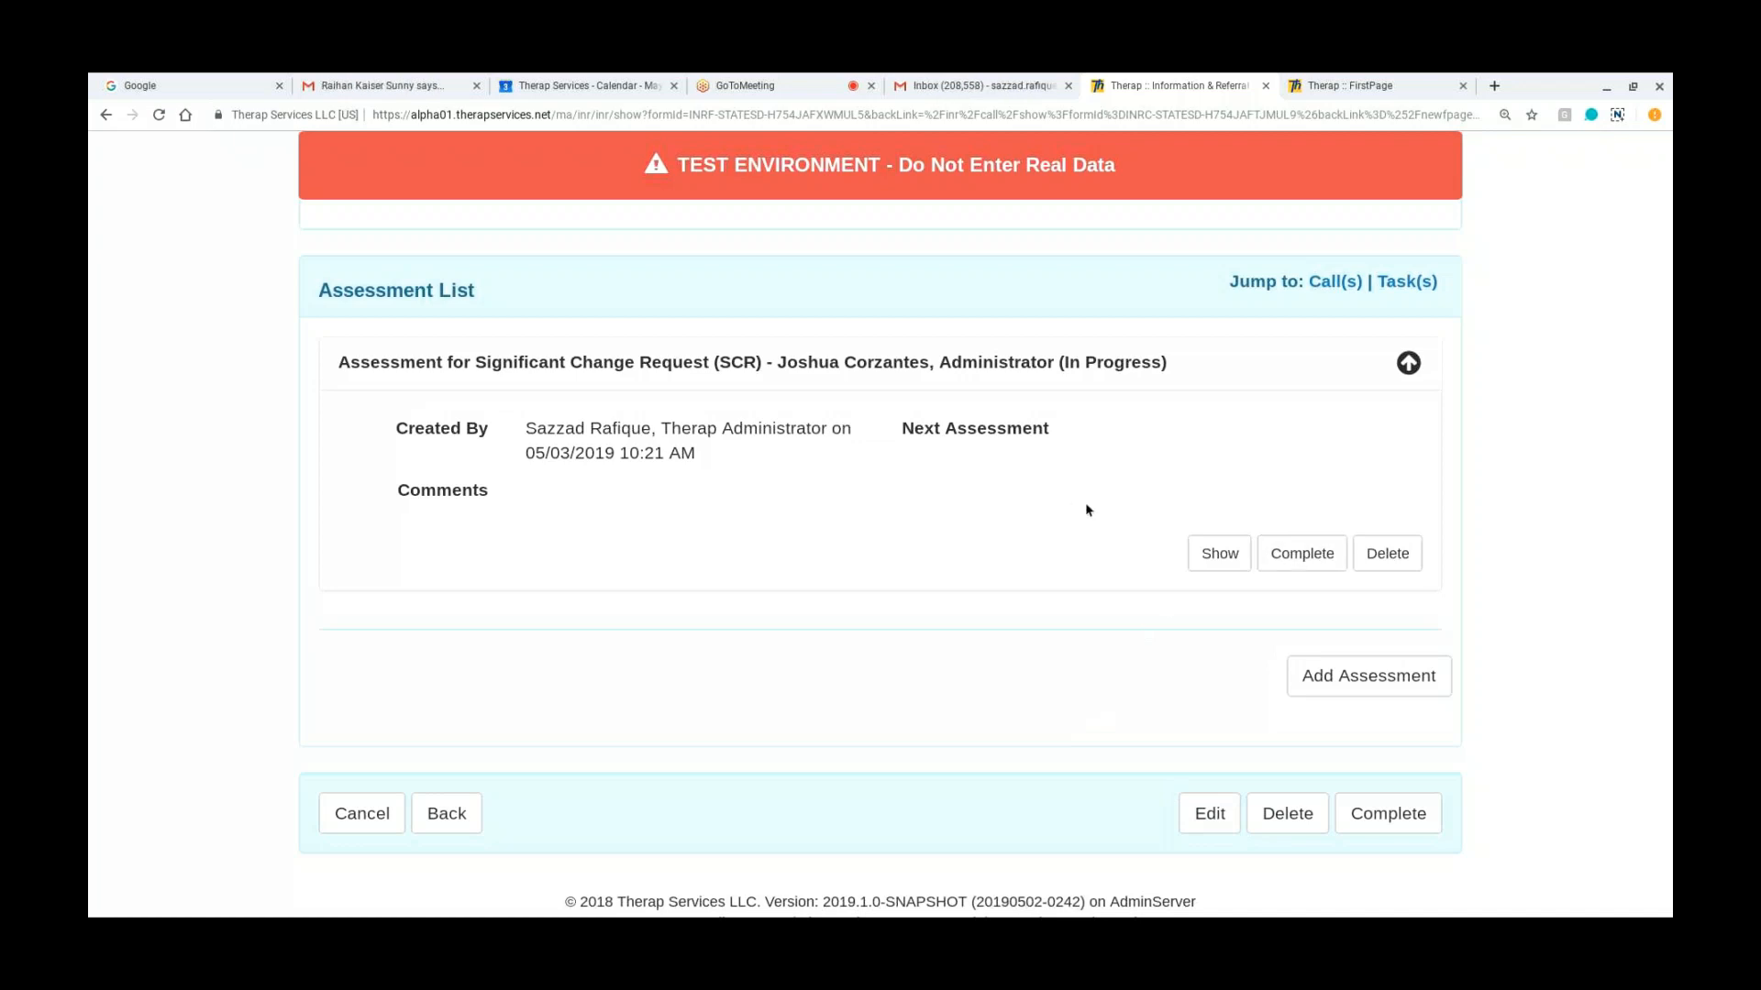
scroll(1084, 503, up, 3)
scroll(1084, 499, up, 1)
scroll(1084, 500, down, 1)
scroll(1084, 500, up, 1)
scroll(1084, 500, up, 2)
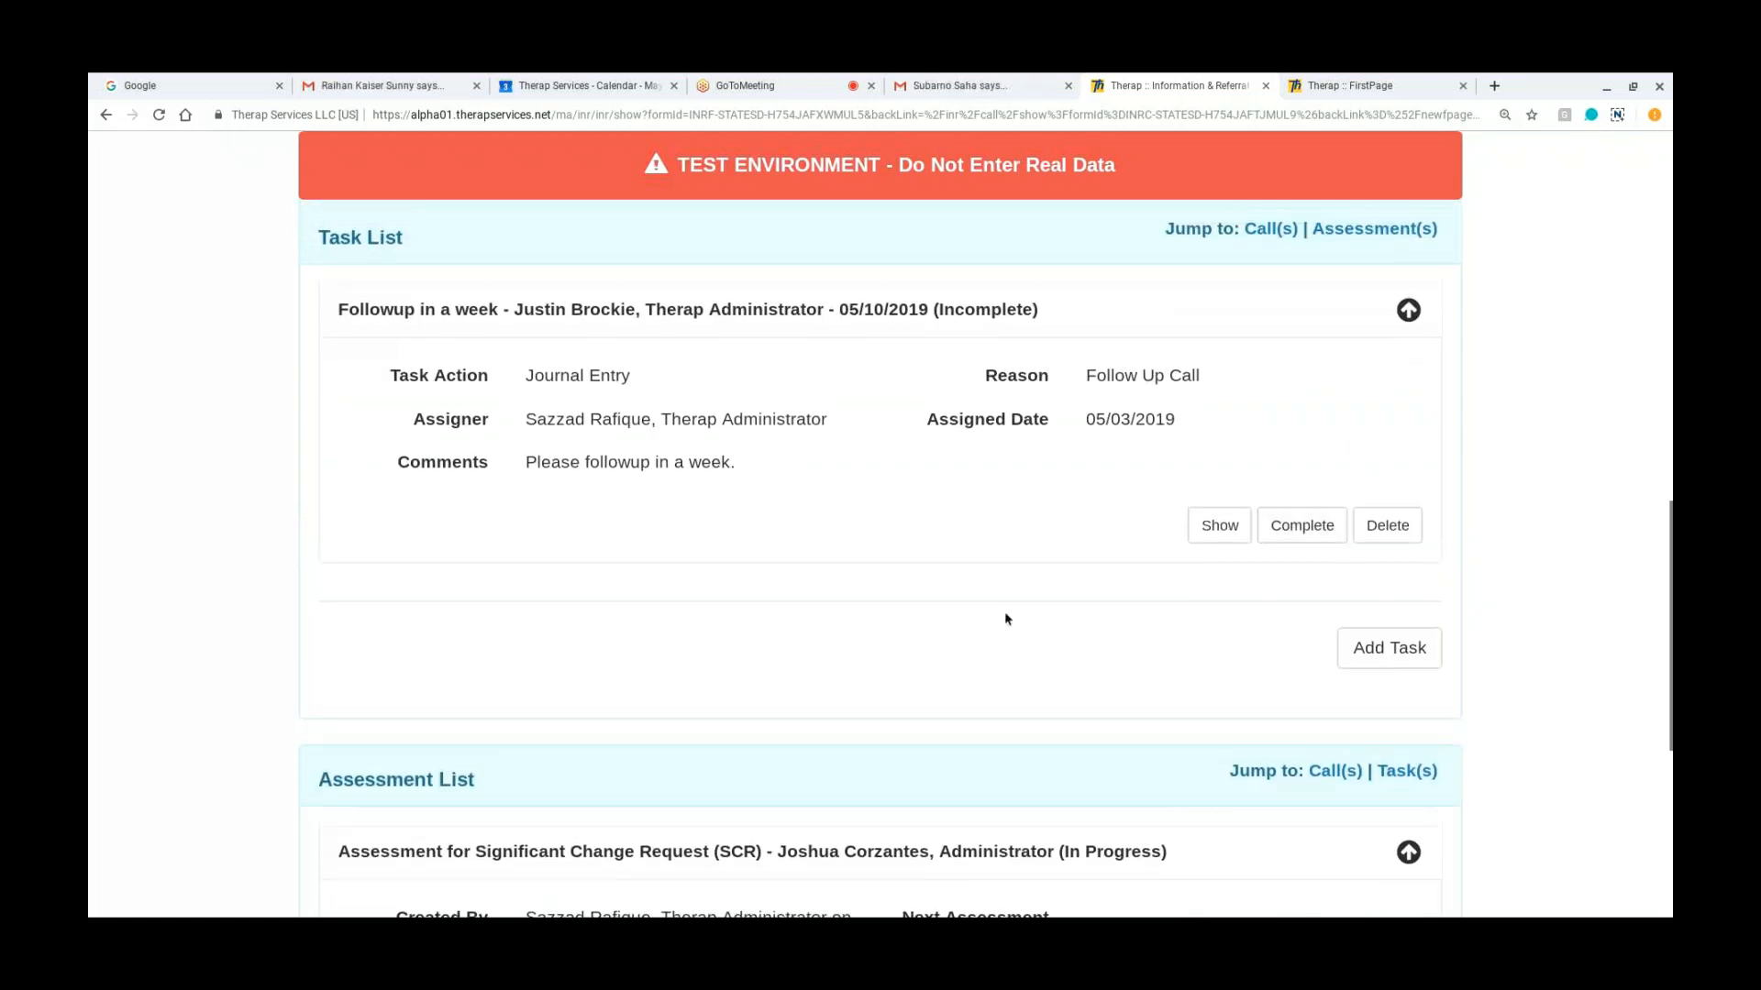
scroll(1004, 619, down, 5)
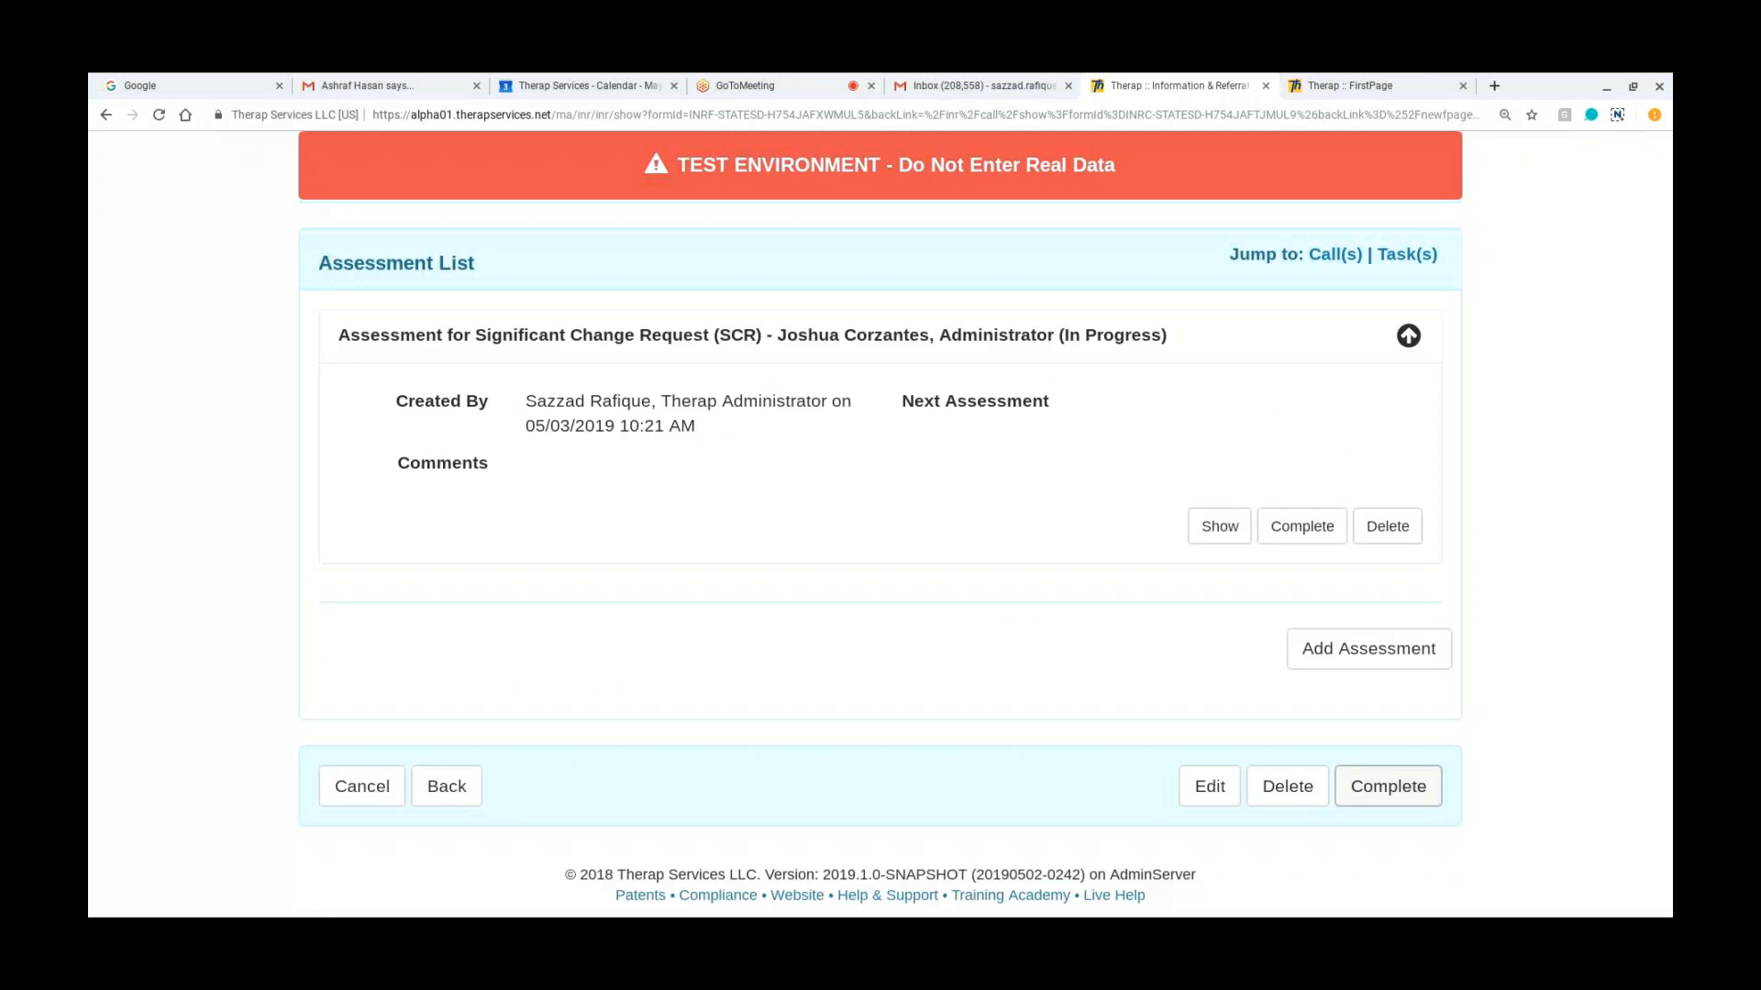
scroll(842, 585, up, 1)
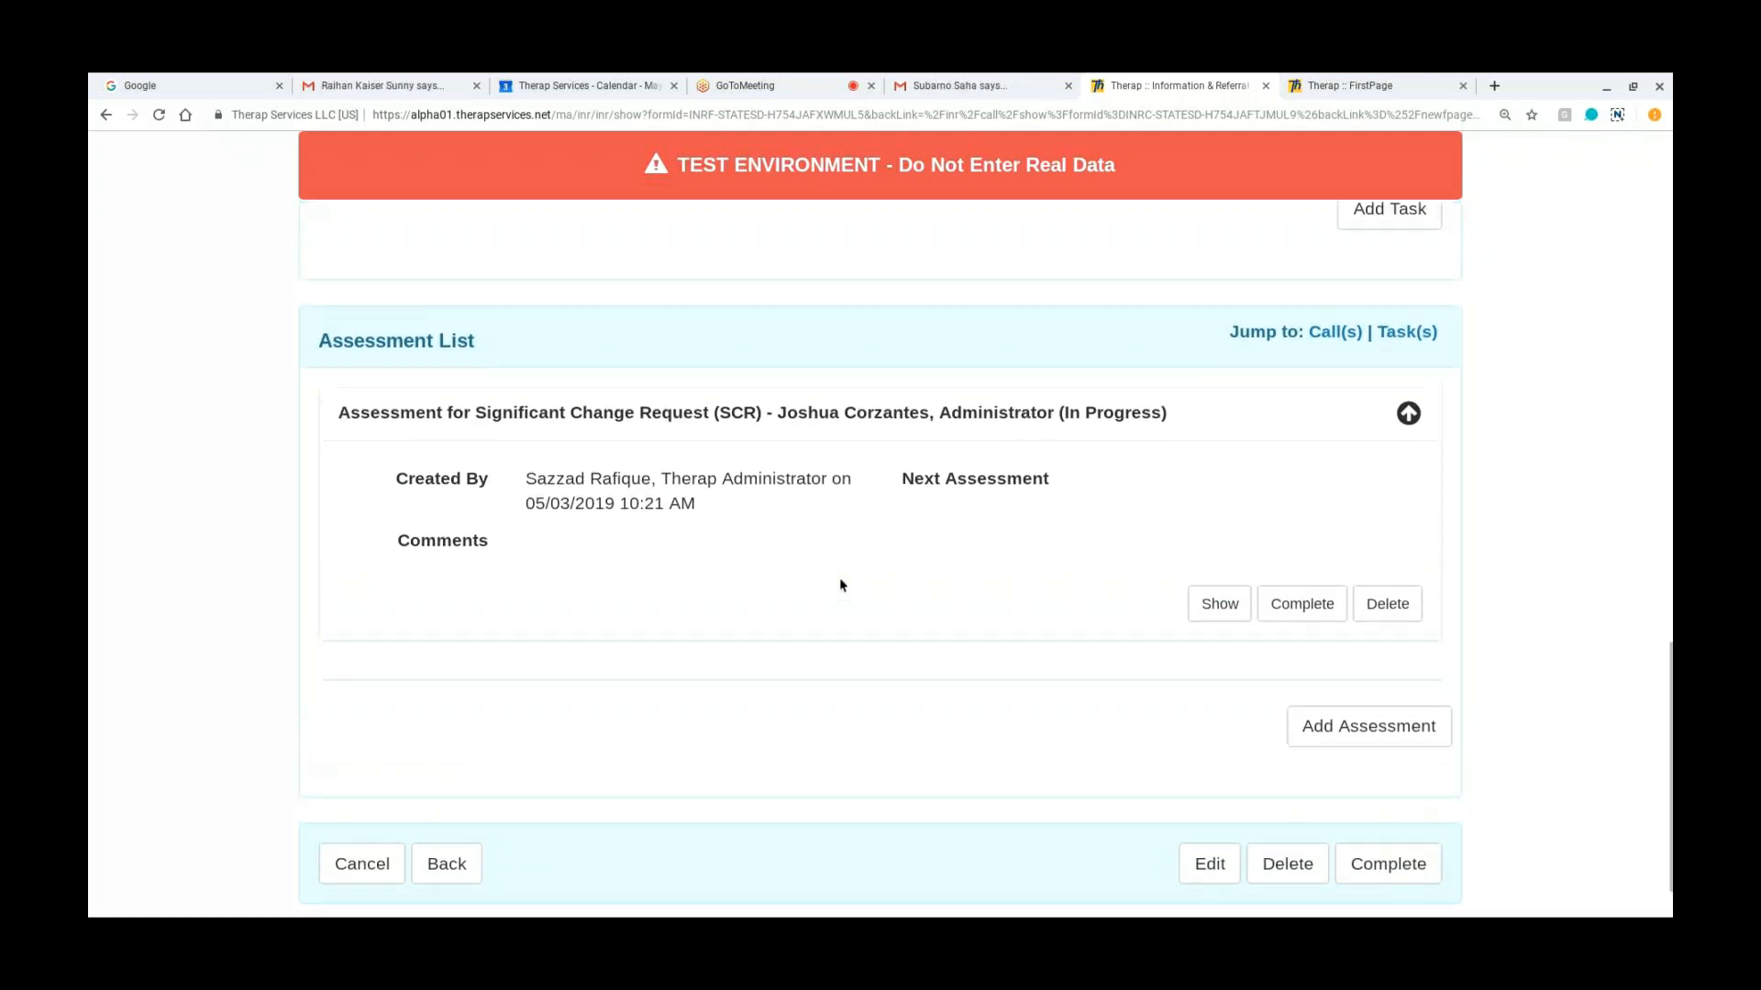
scroll(880, 550, up, 10)
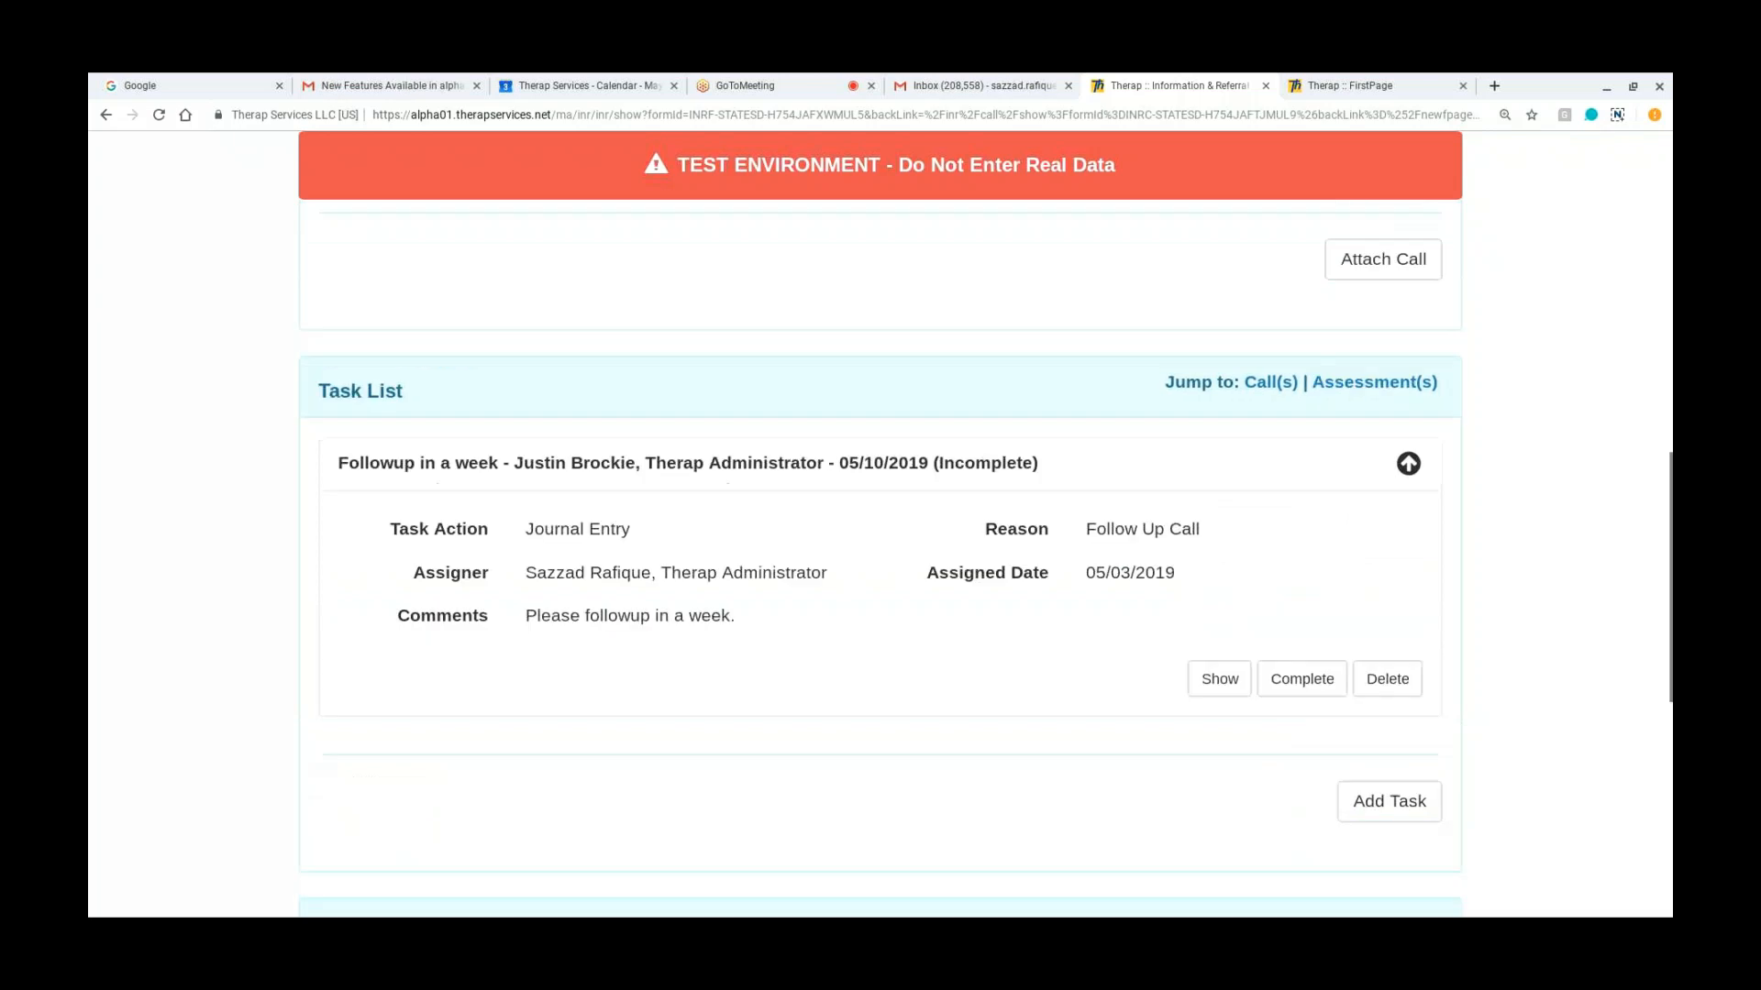
Step: Return to the dashboard and start a new Information & Referral call
scroll(470, 183, up, 2)
click(470, 179)
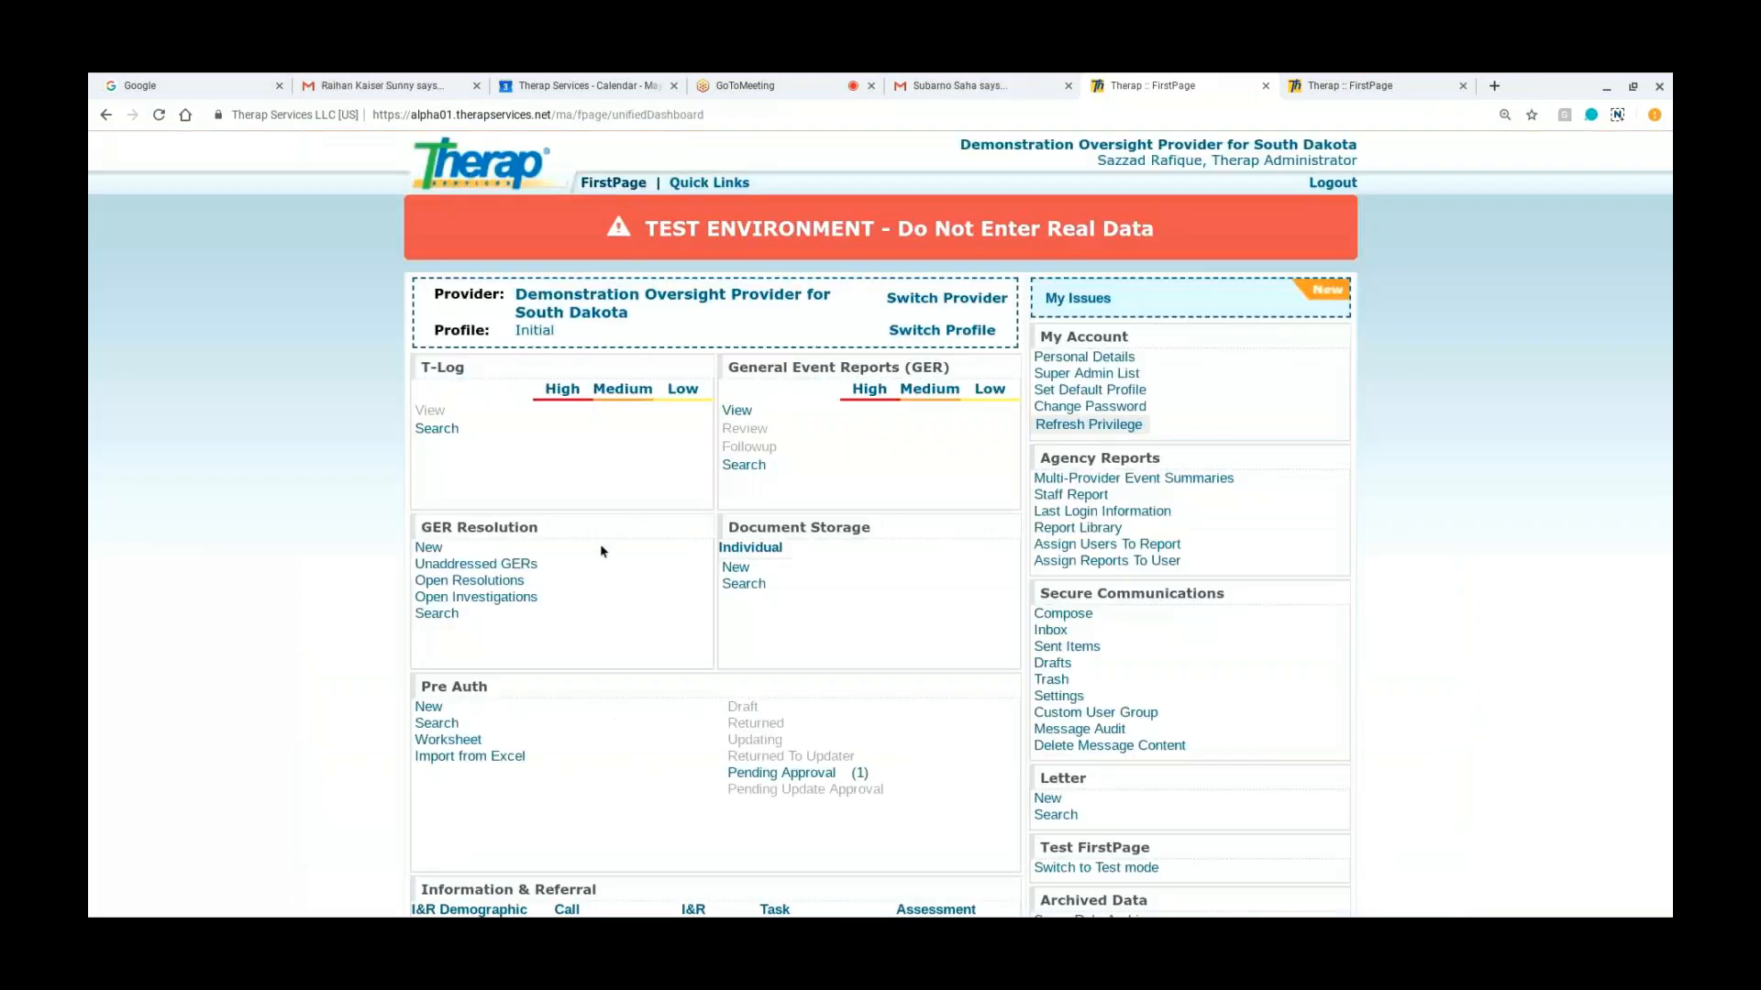
scroll(602, 550, down, 1)
scroll(602, 551, down, 2)
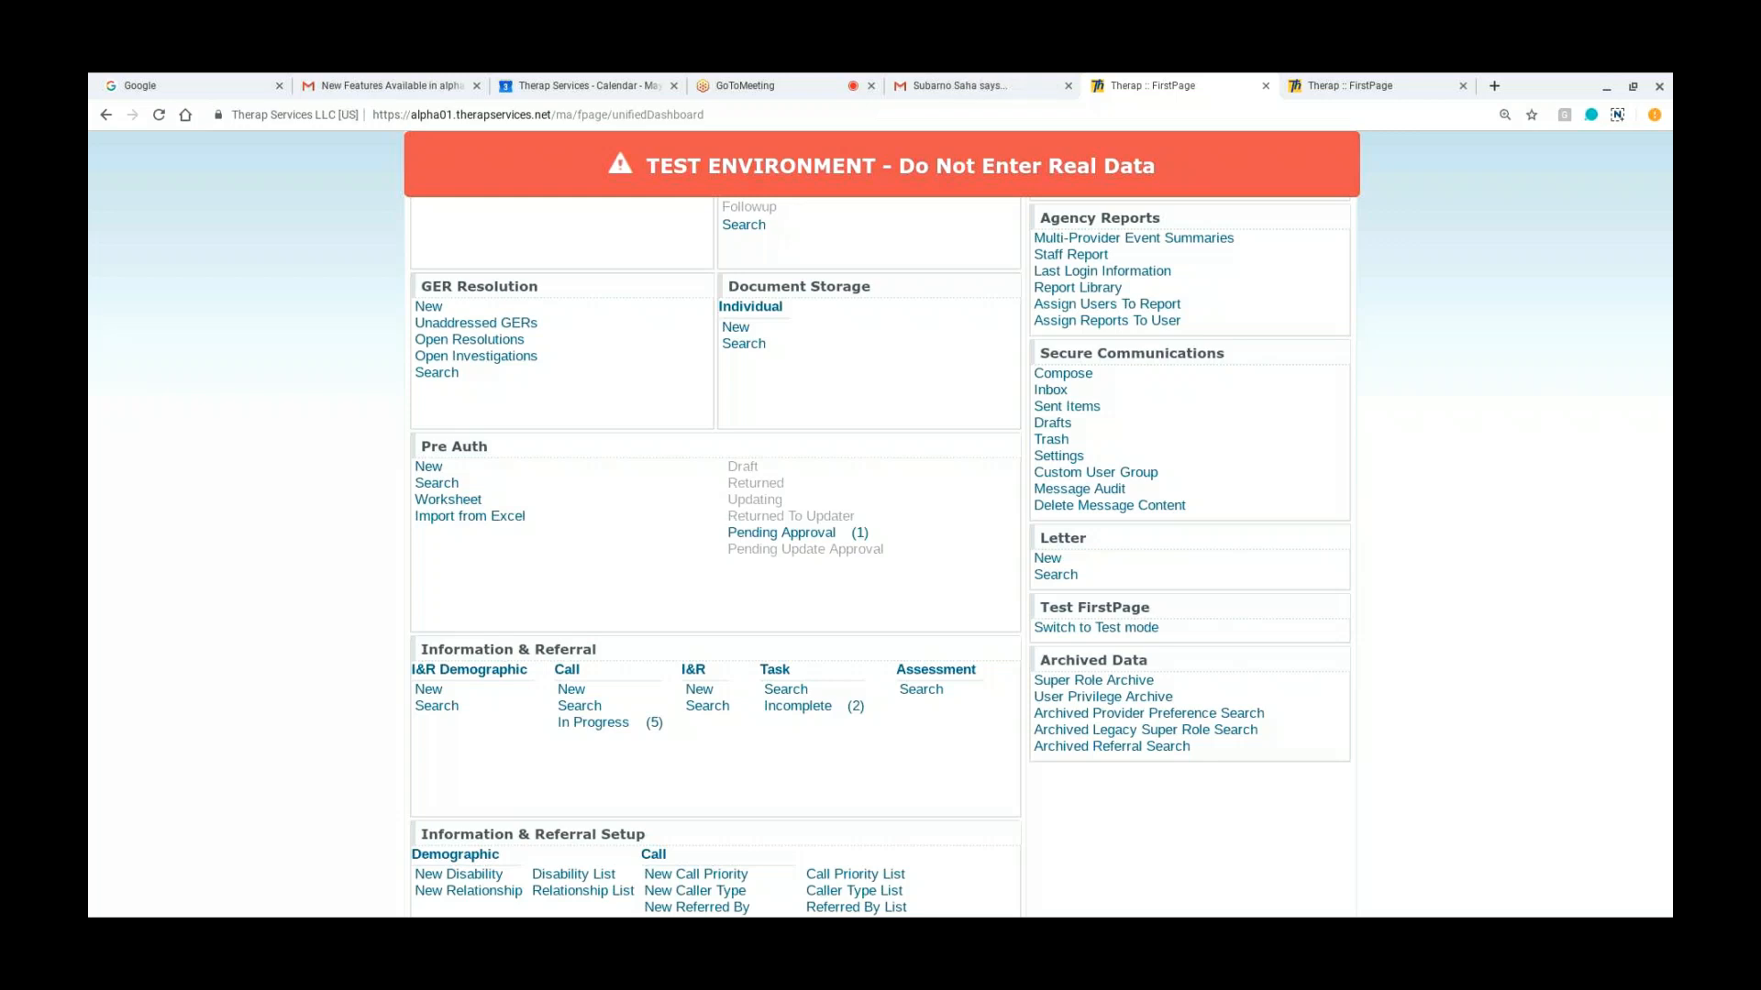
scroll(881, 538, down, 1)
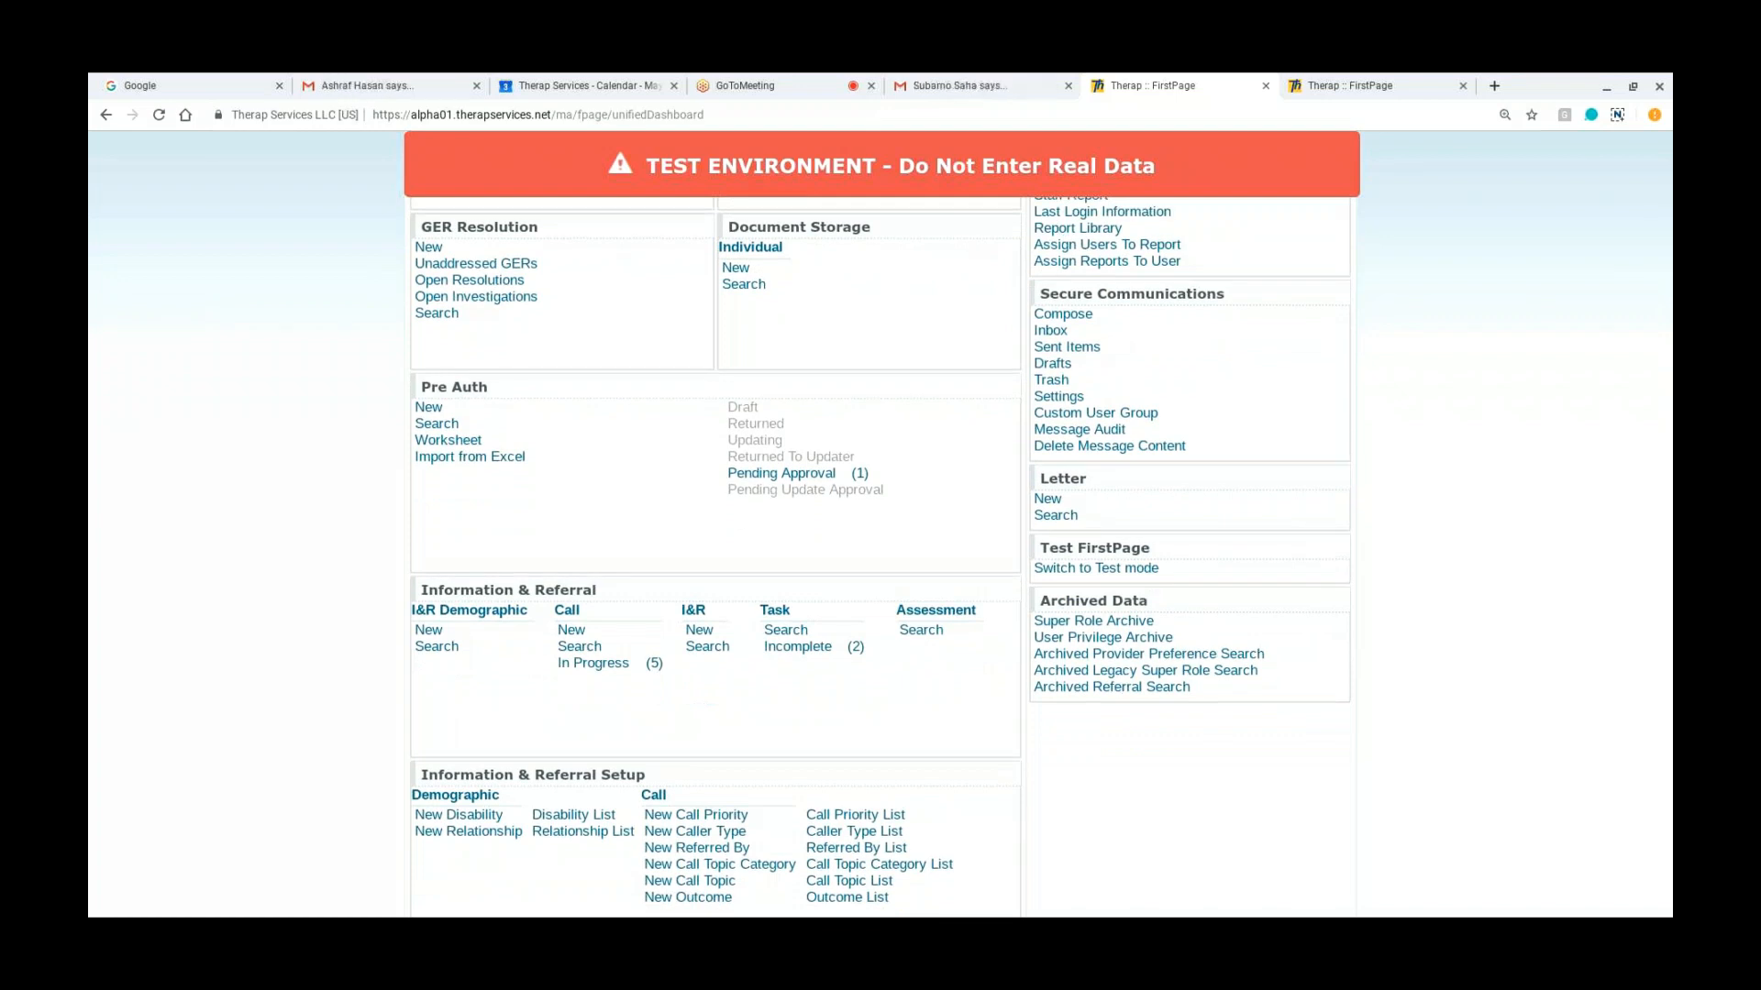
double_click(571, 630)
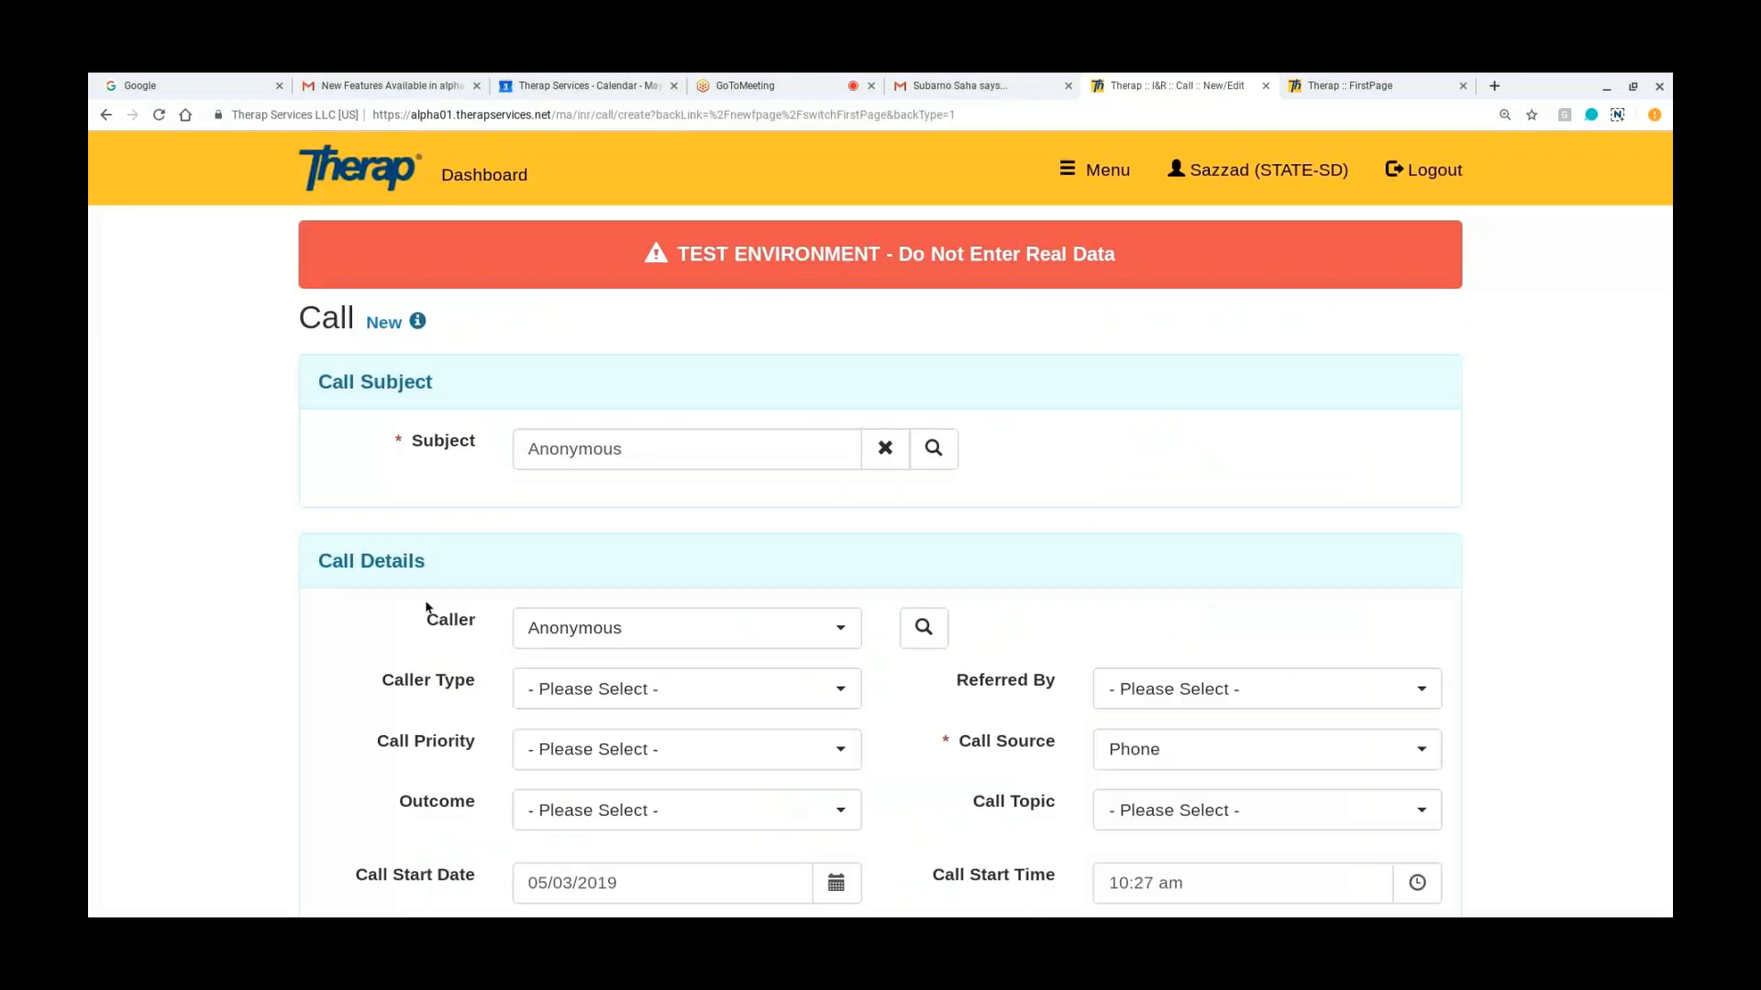
Step: Search the I&R demographics without criteria and select the existing I&R record's person as the new call's subject
scroll(426, 607, down, 2)
click(937, 317)
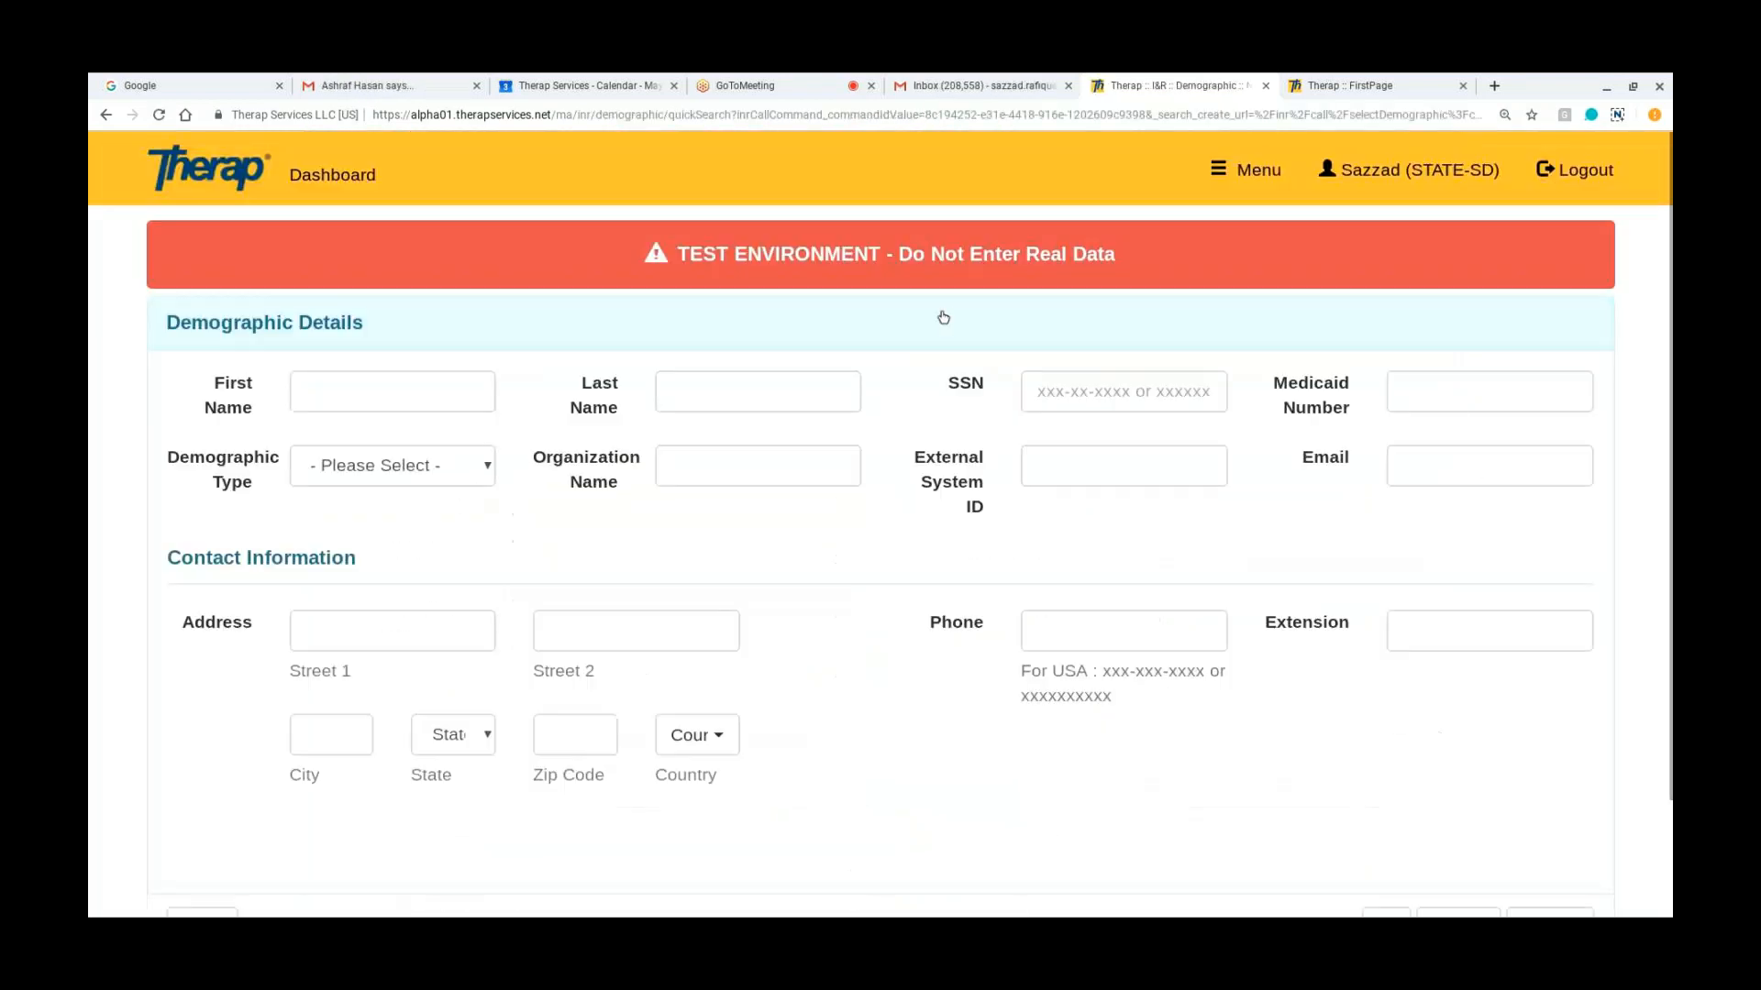
scroll(1416, 655, down, 2)
click(1548, 774)
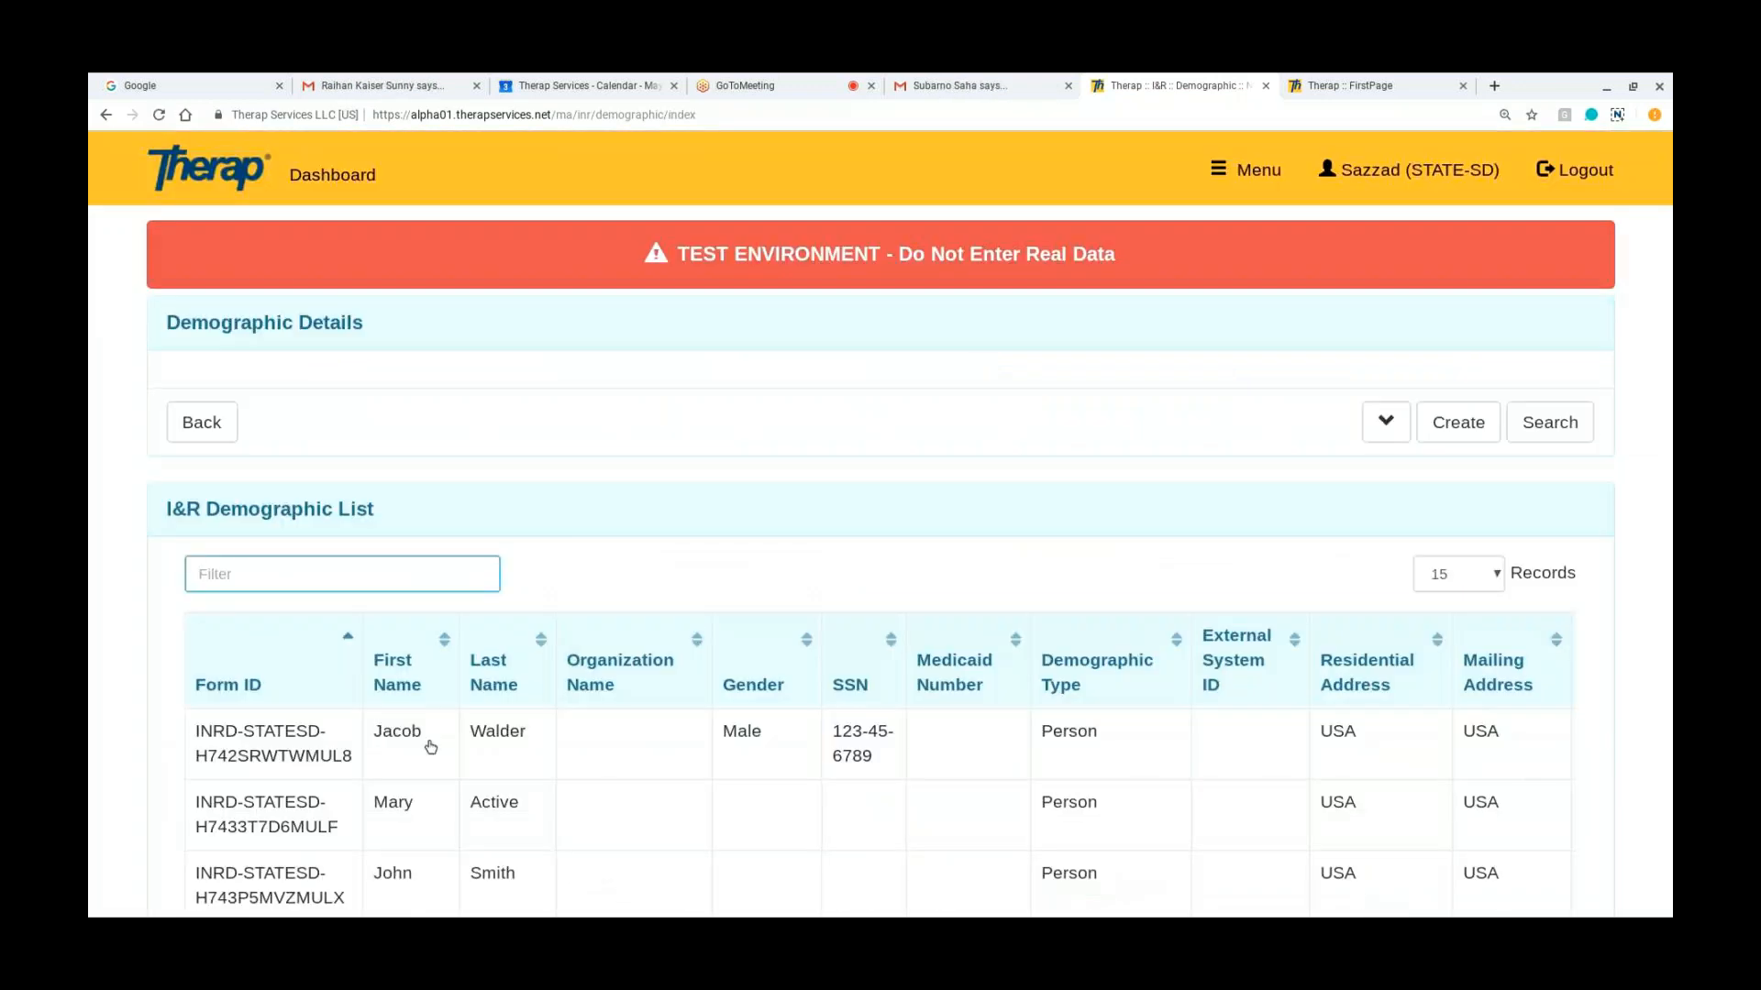
click(307, 806)
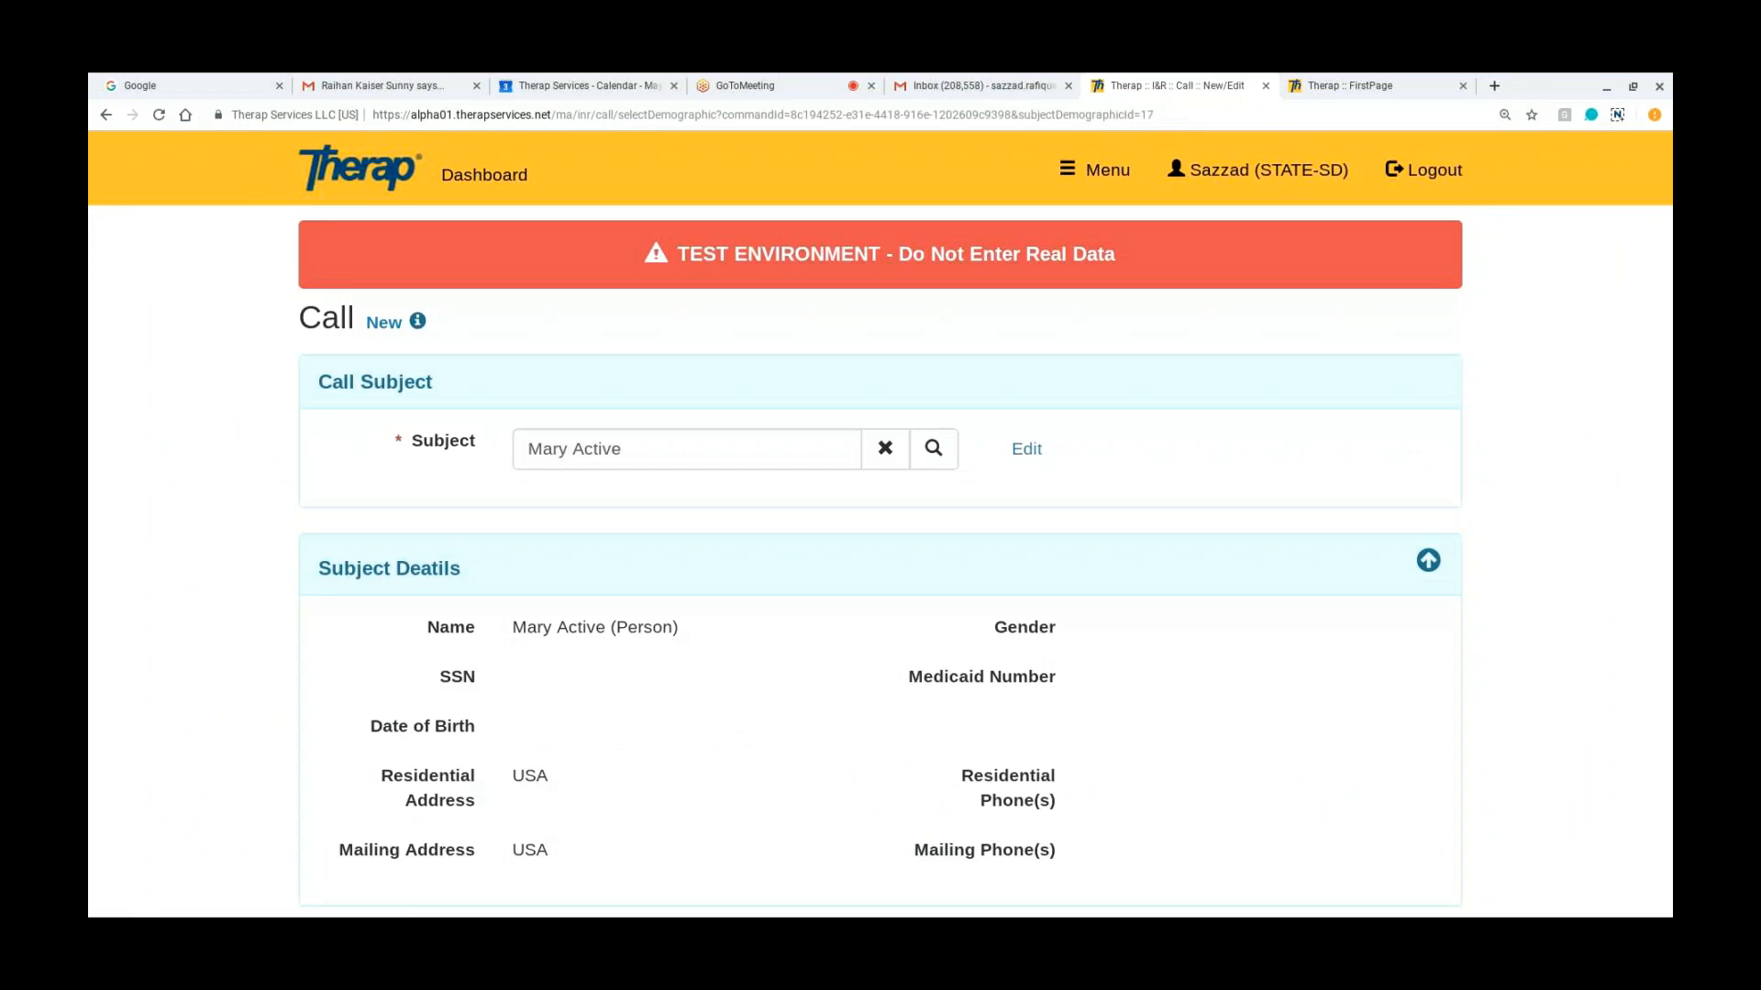
Step: Save the new call with Phone as its source, leaving the remaining call details at their defaults
scroll(798, 613, down, 5)
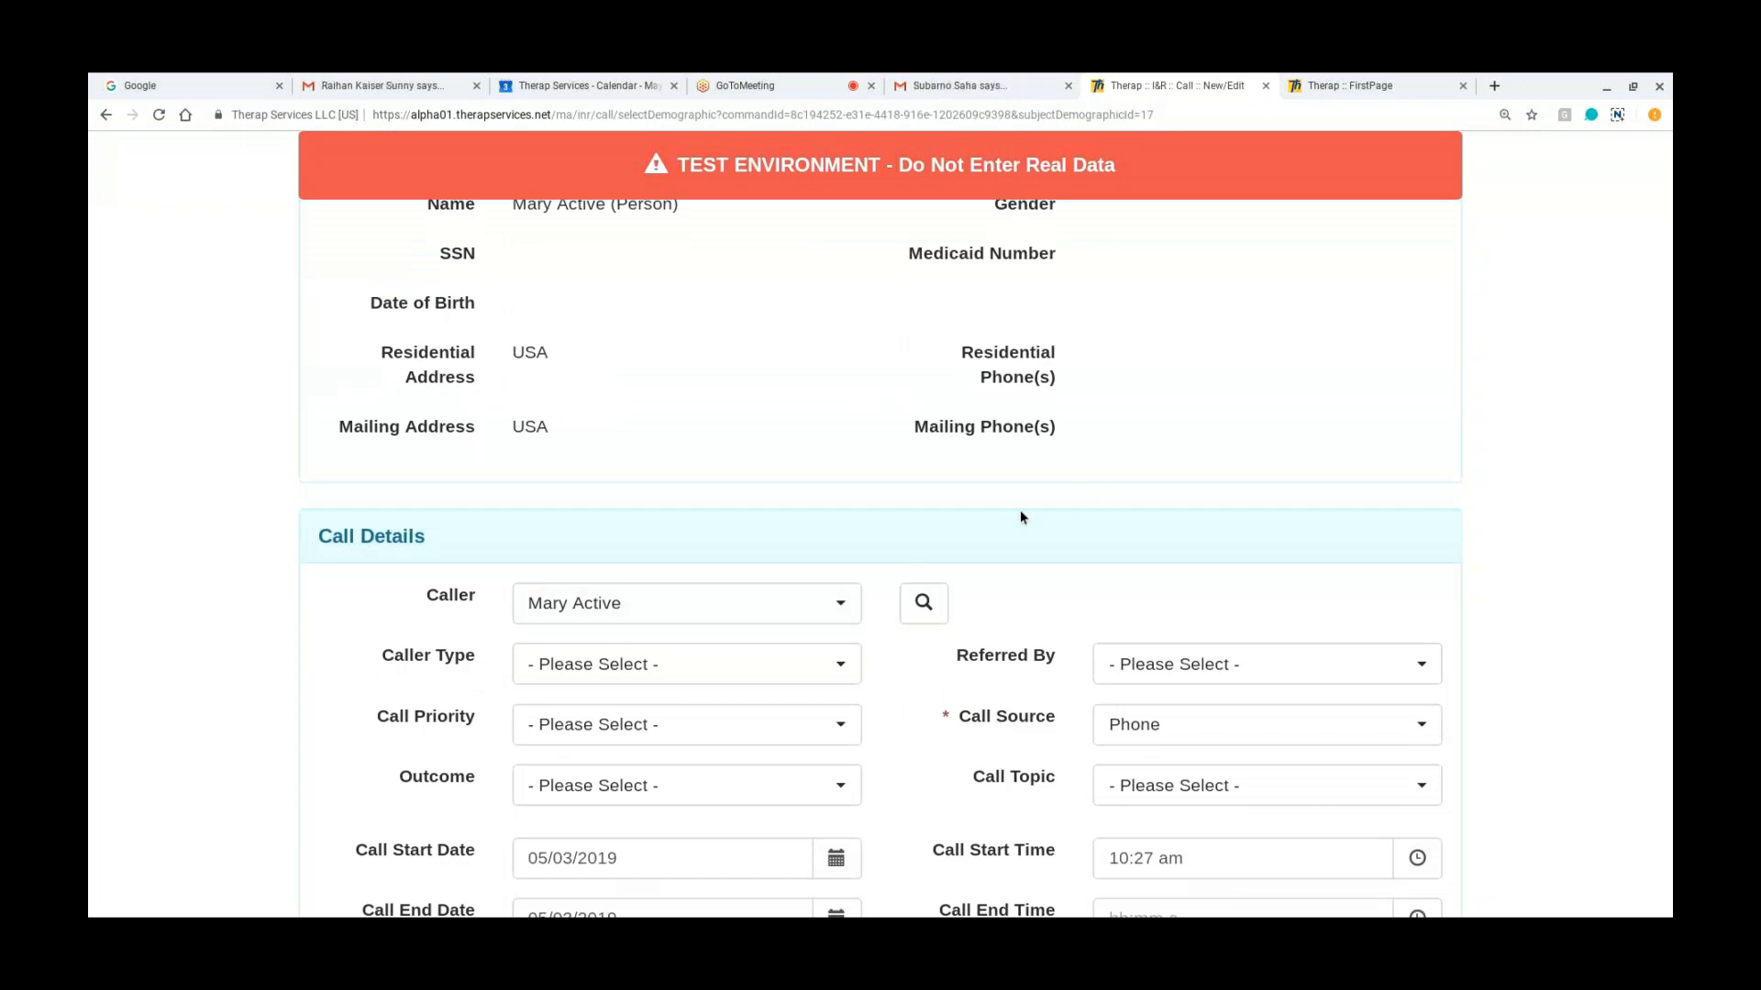
scroll(1020, 514, down, 3)
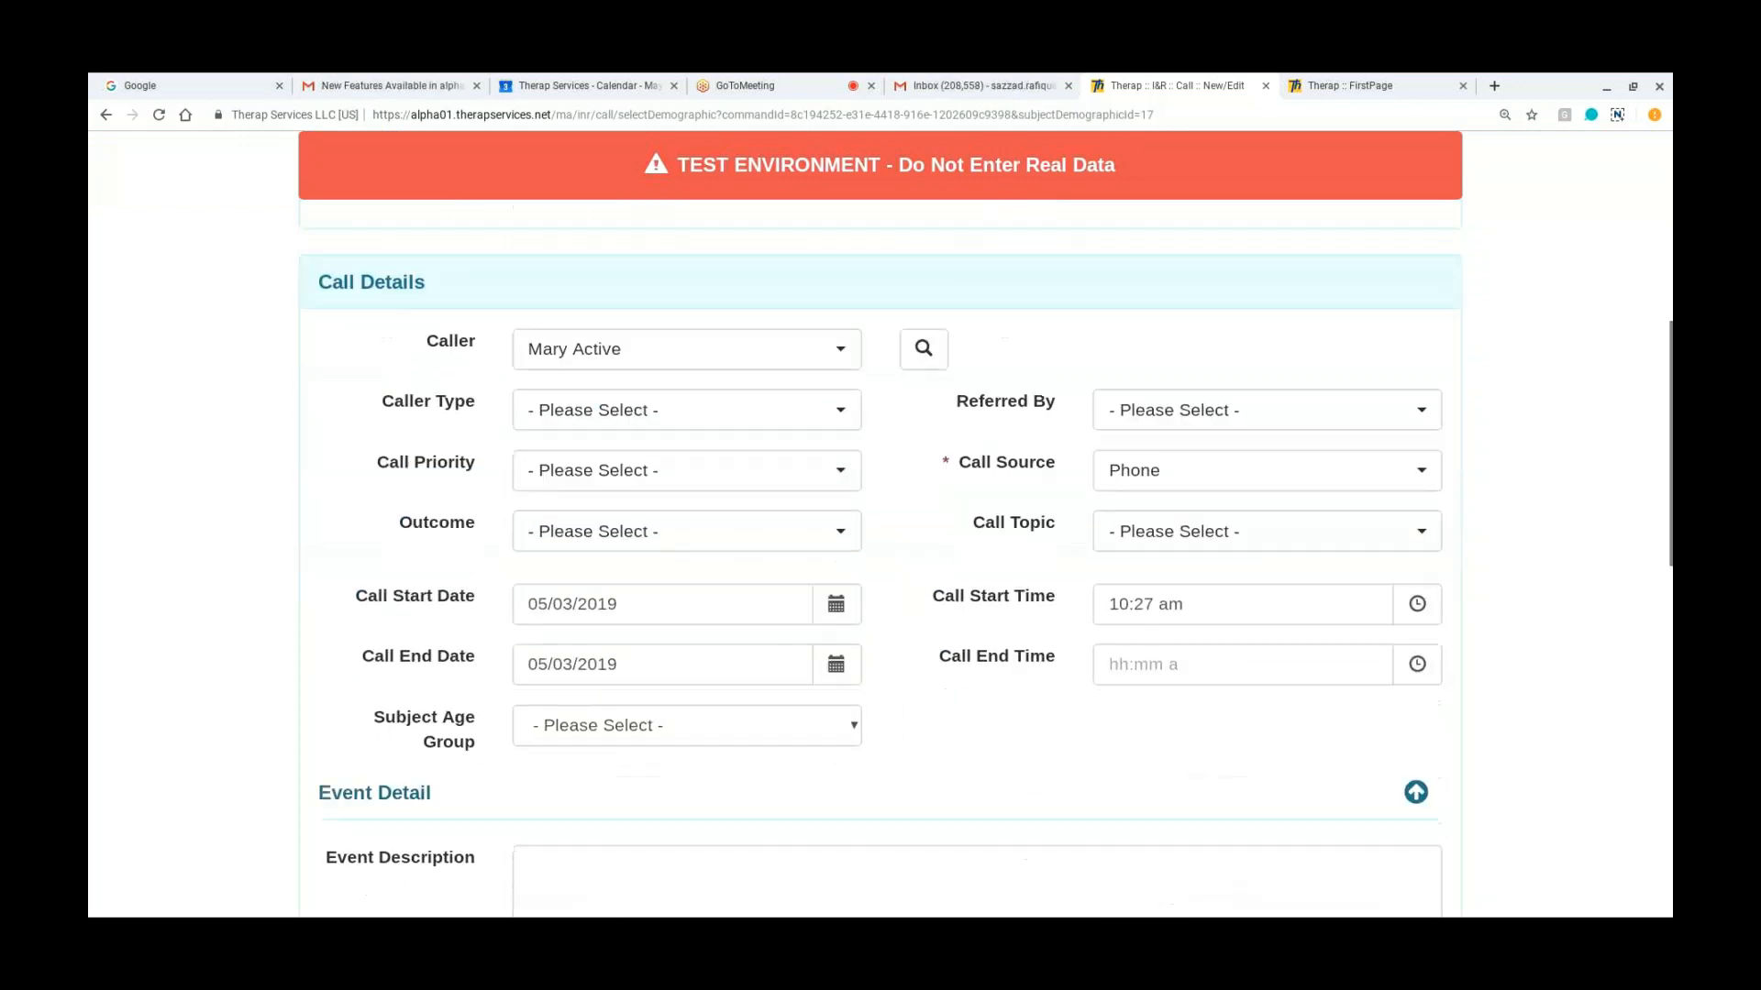
scroll(985, 538, down, 2)
scroll(1183, 807, down, 10)
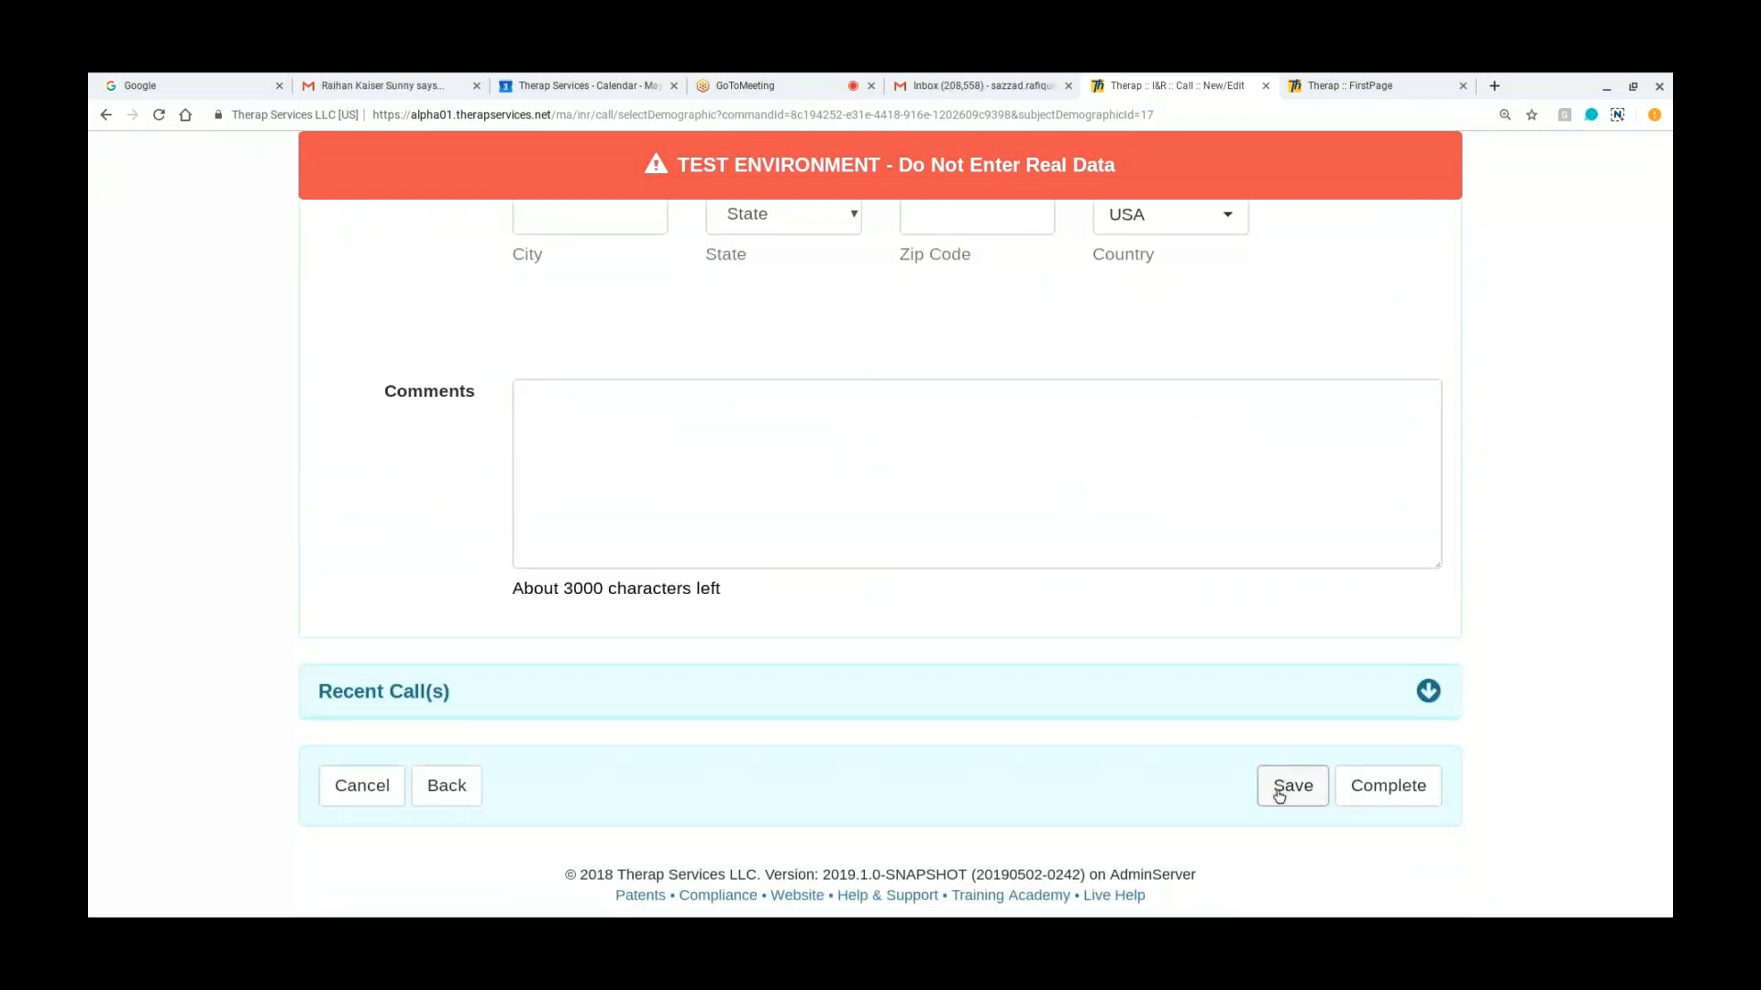
click(1279, 796)
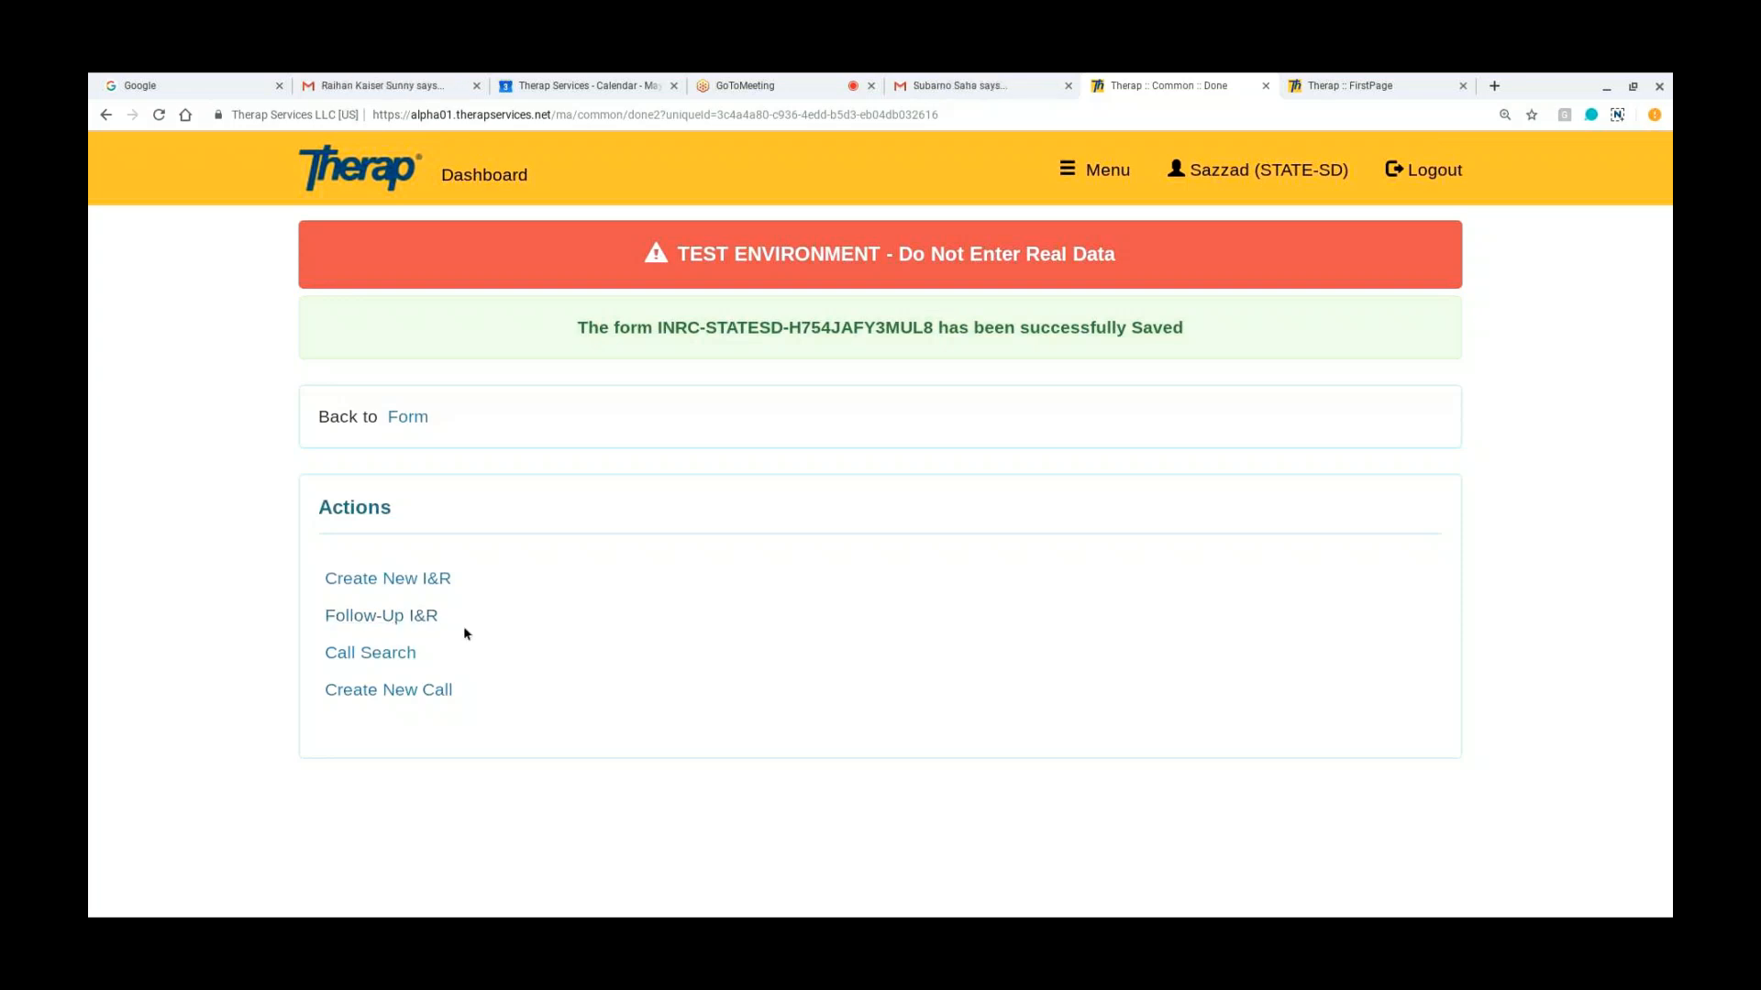
Step: Start an I&R follow-up for the saved call and review the subject's in-progress I&Rs
click(424, 622)
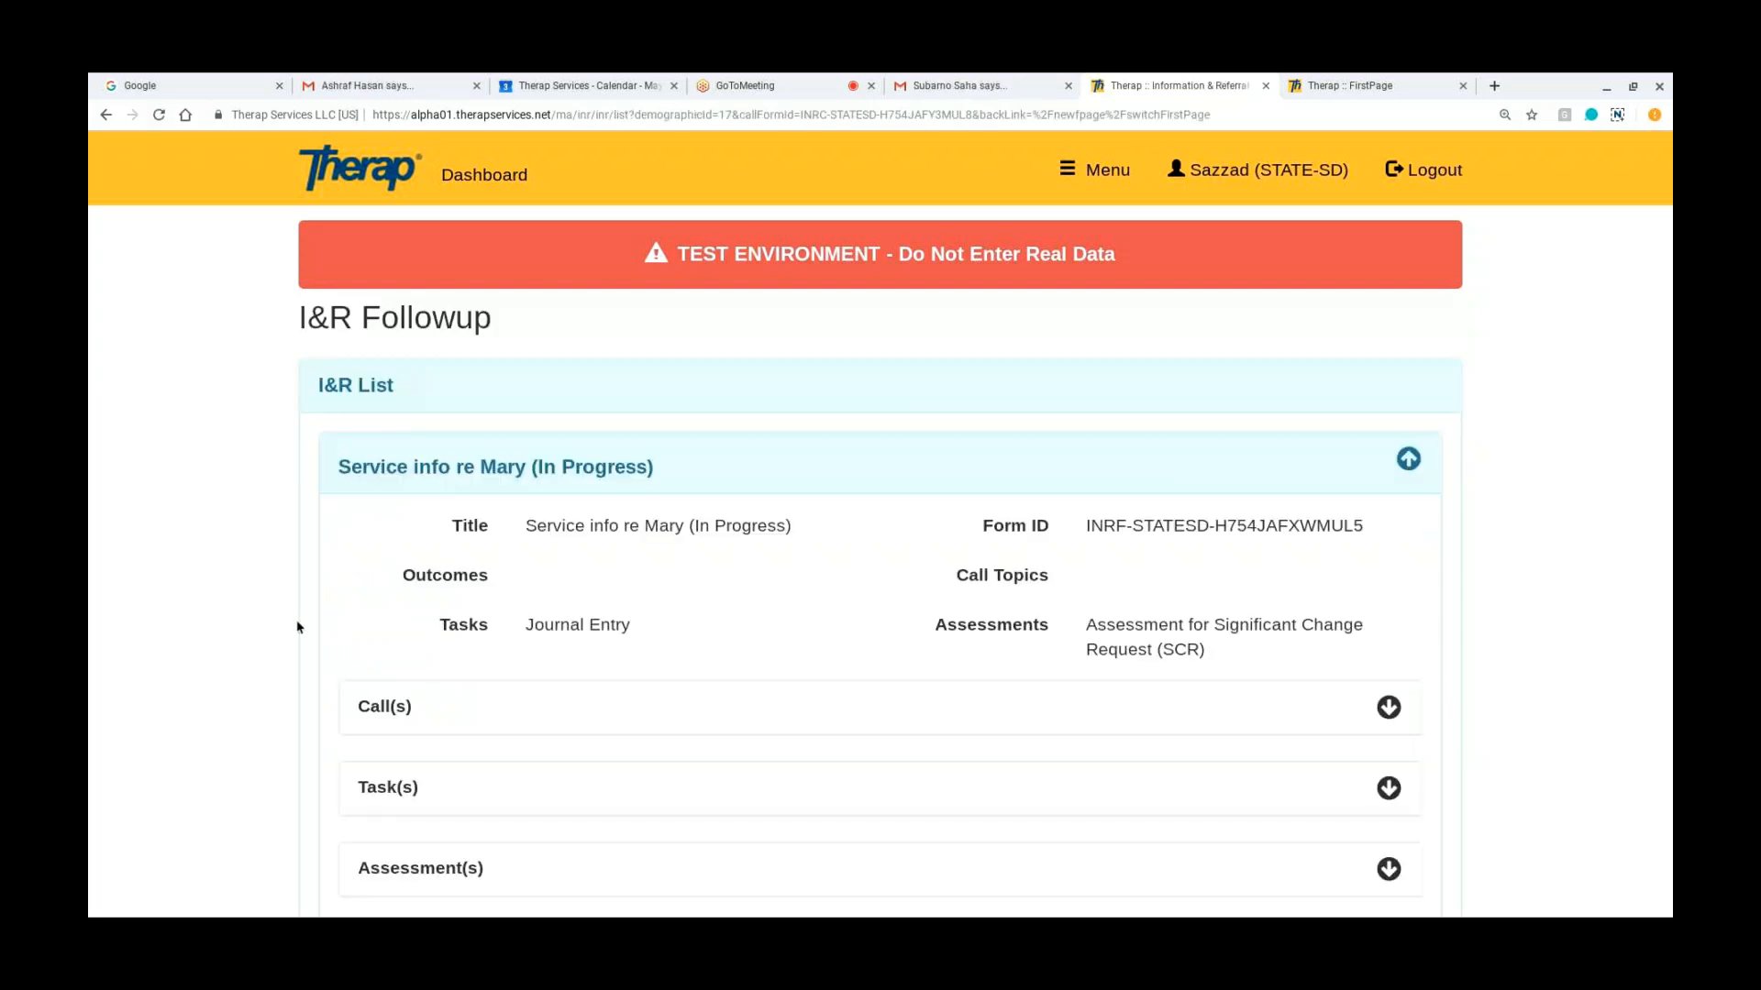
scroll(298, 628, down, 2)
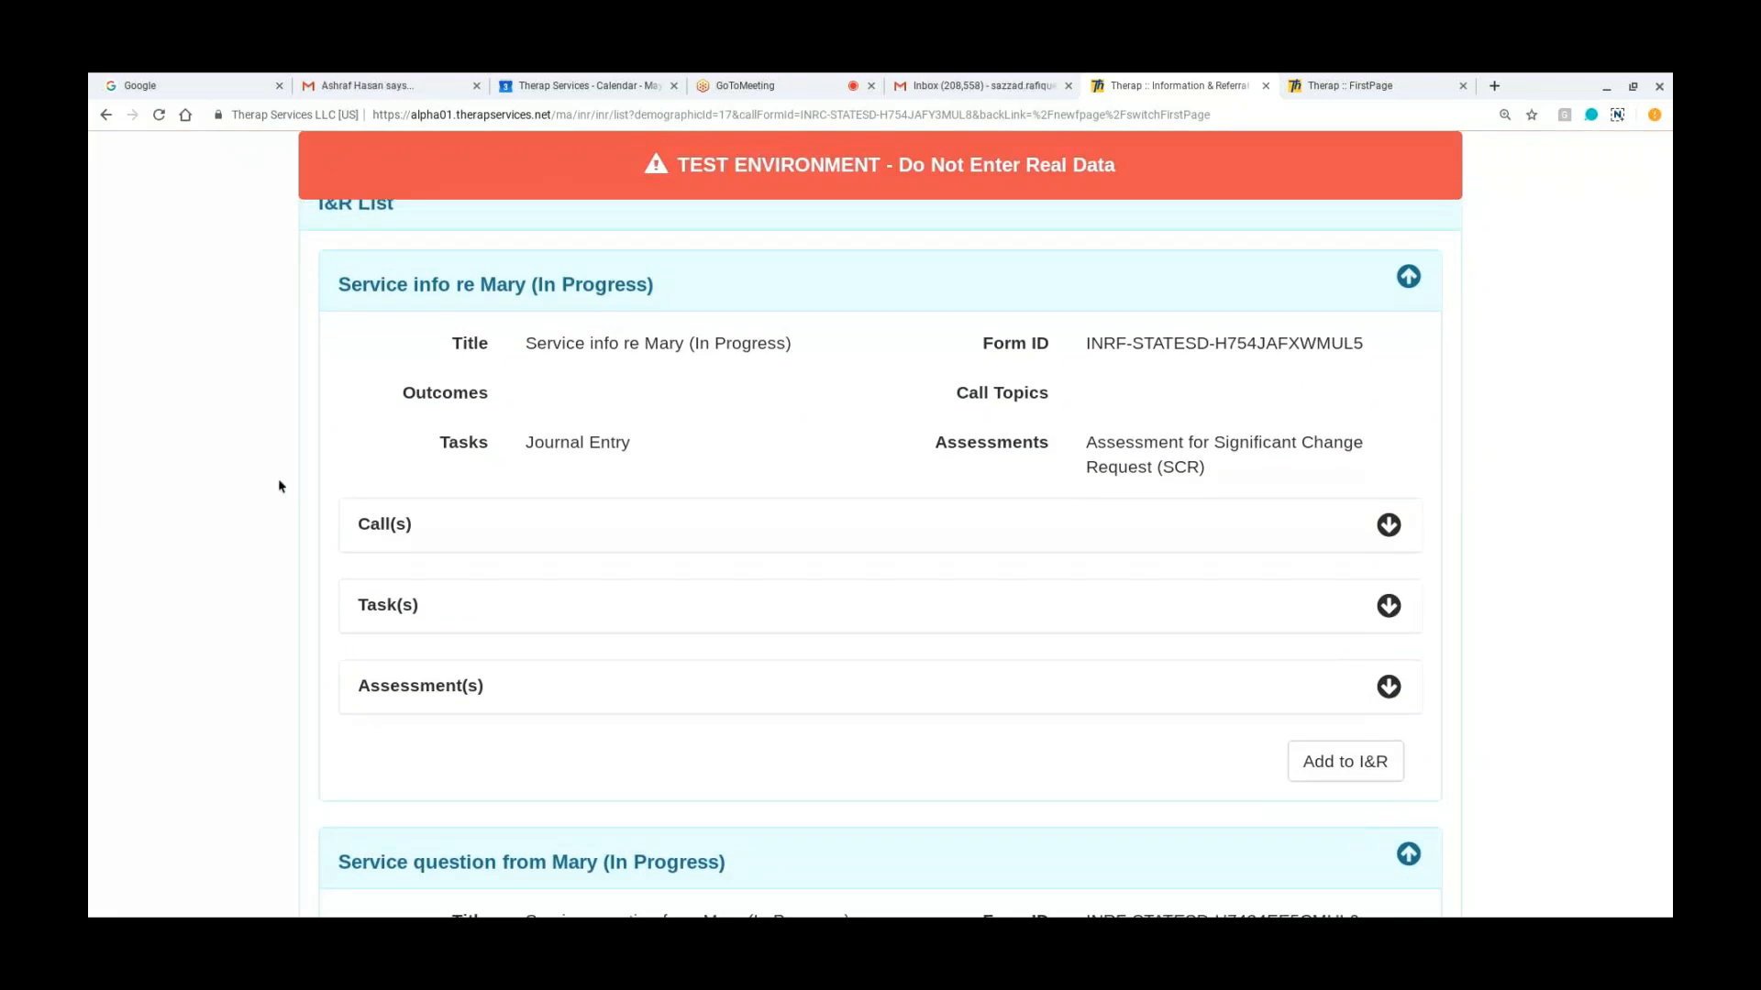
scroll(282, 486, up, 2)
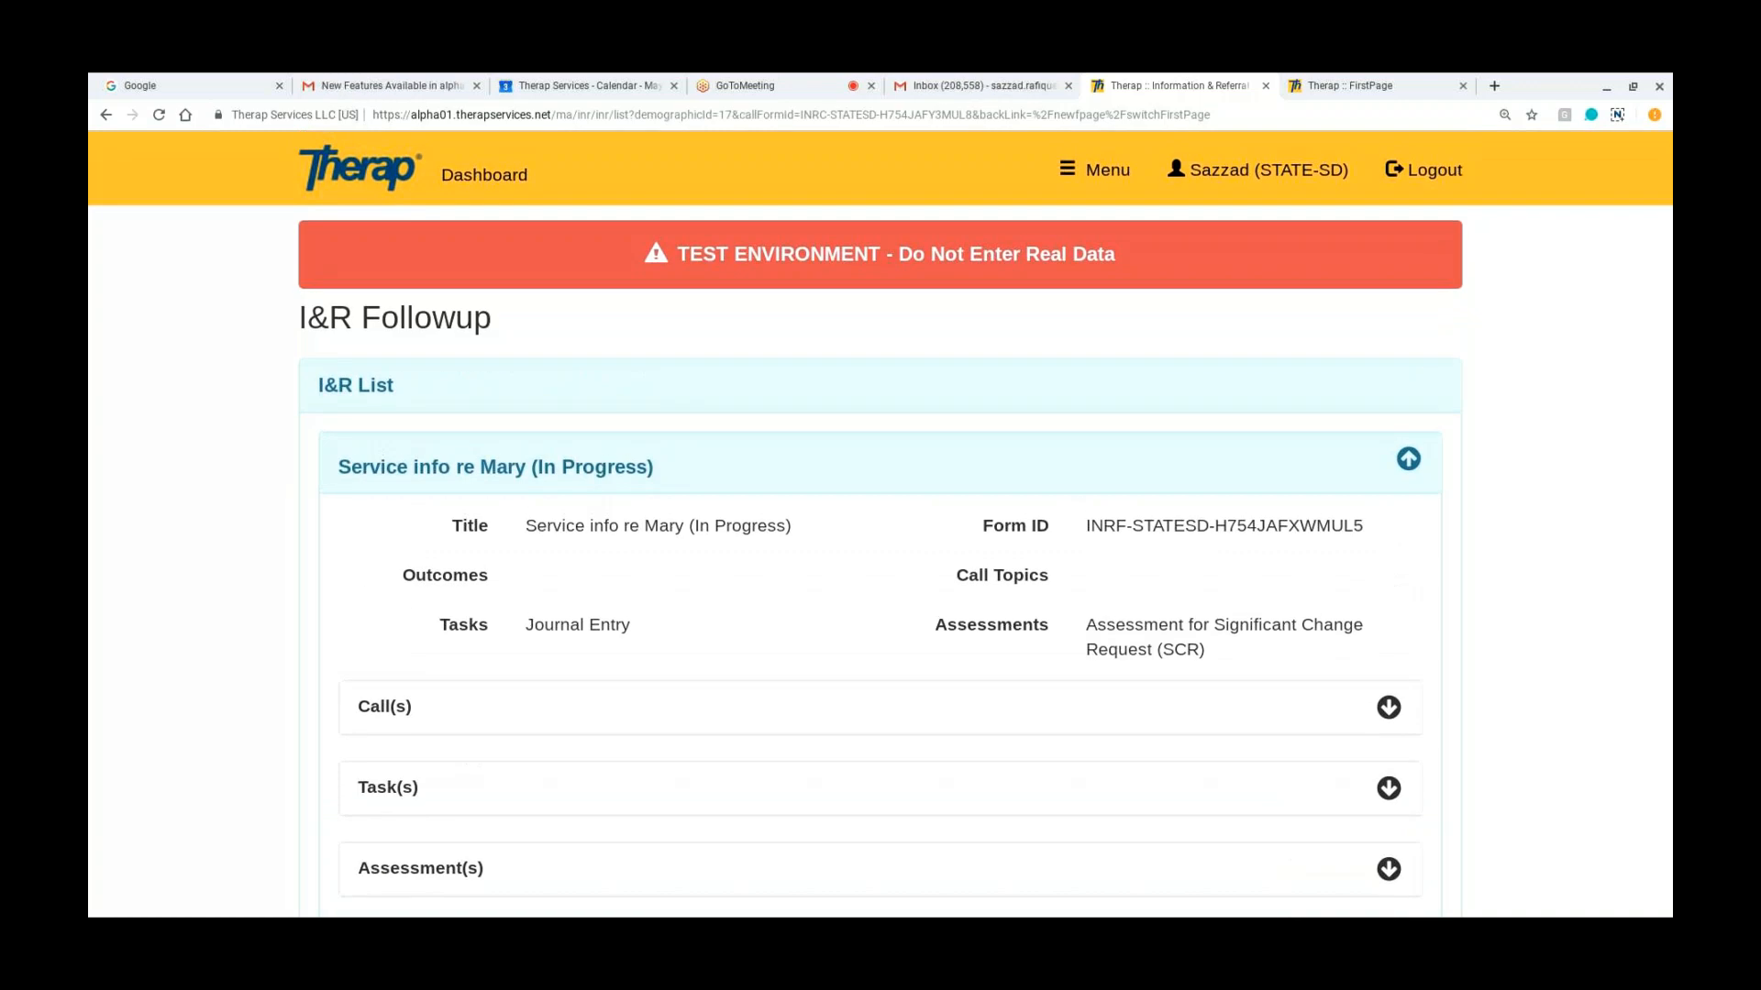
scroll(881, 523, down, 2)
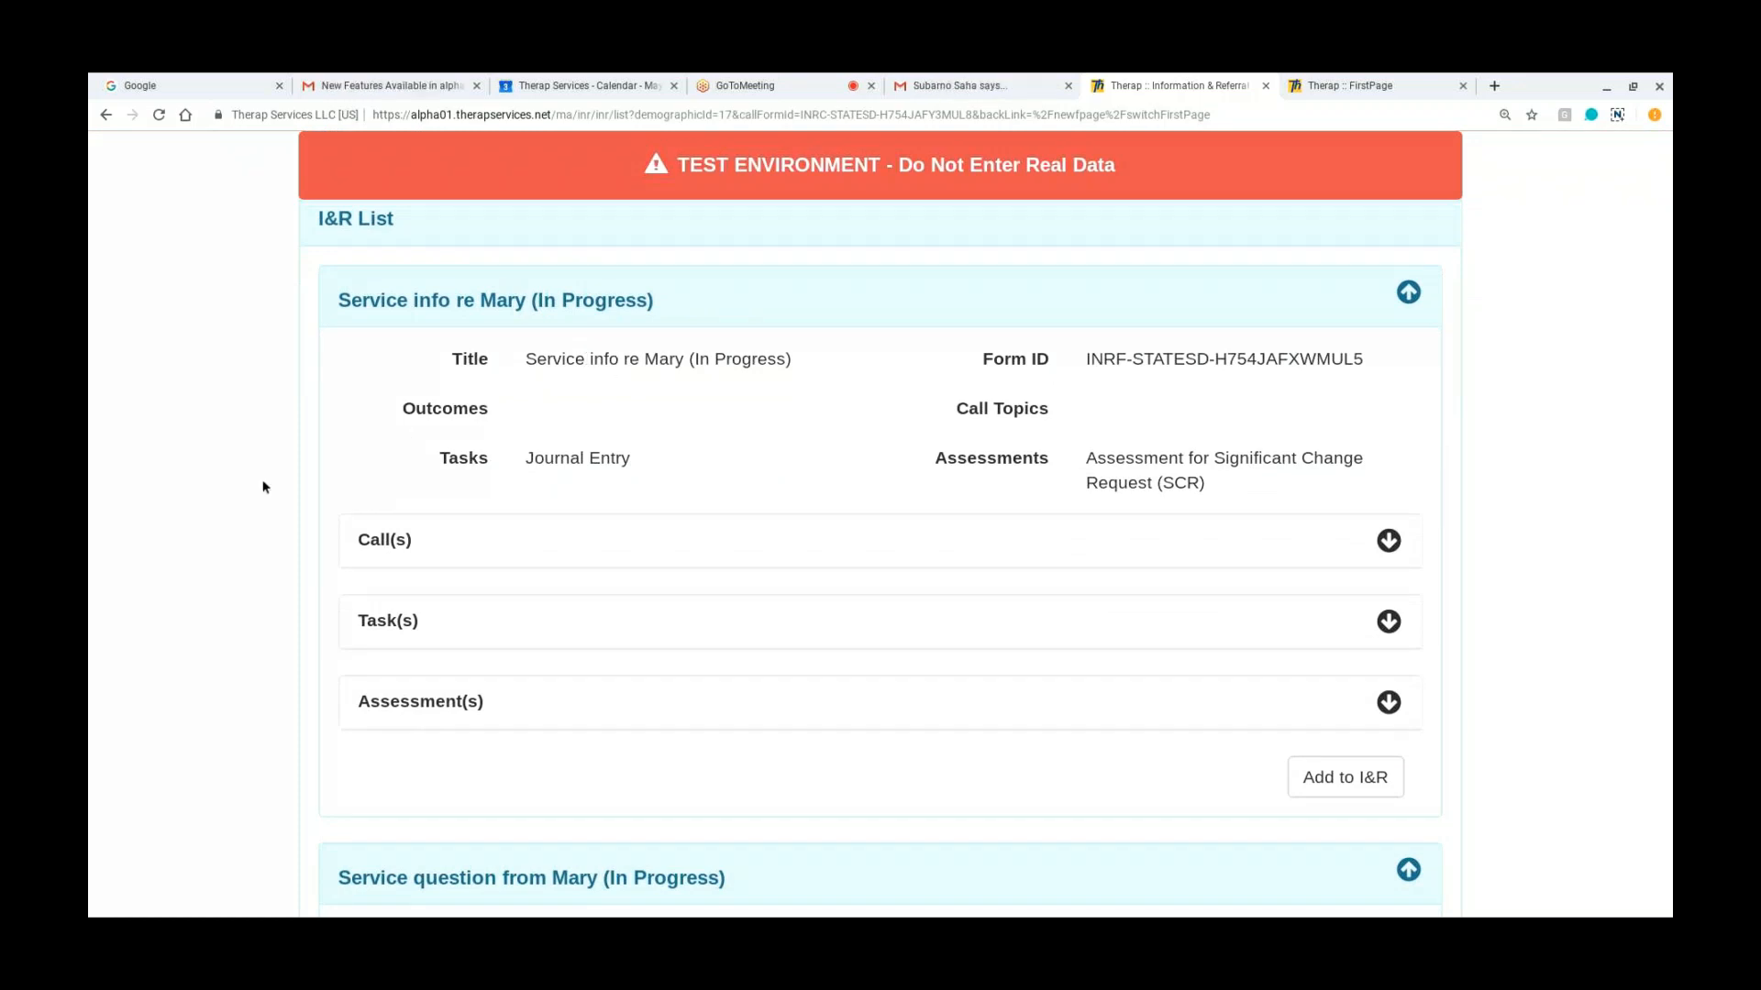
scroll(263, 487, down, 5)
scroll(880, 550, down, 4)
scroll(880, 550, down, 5)
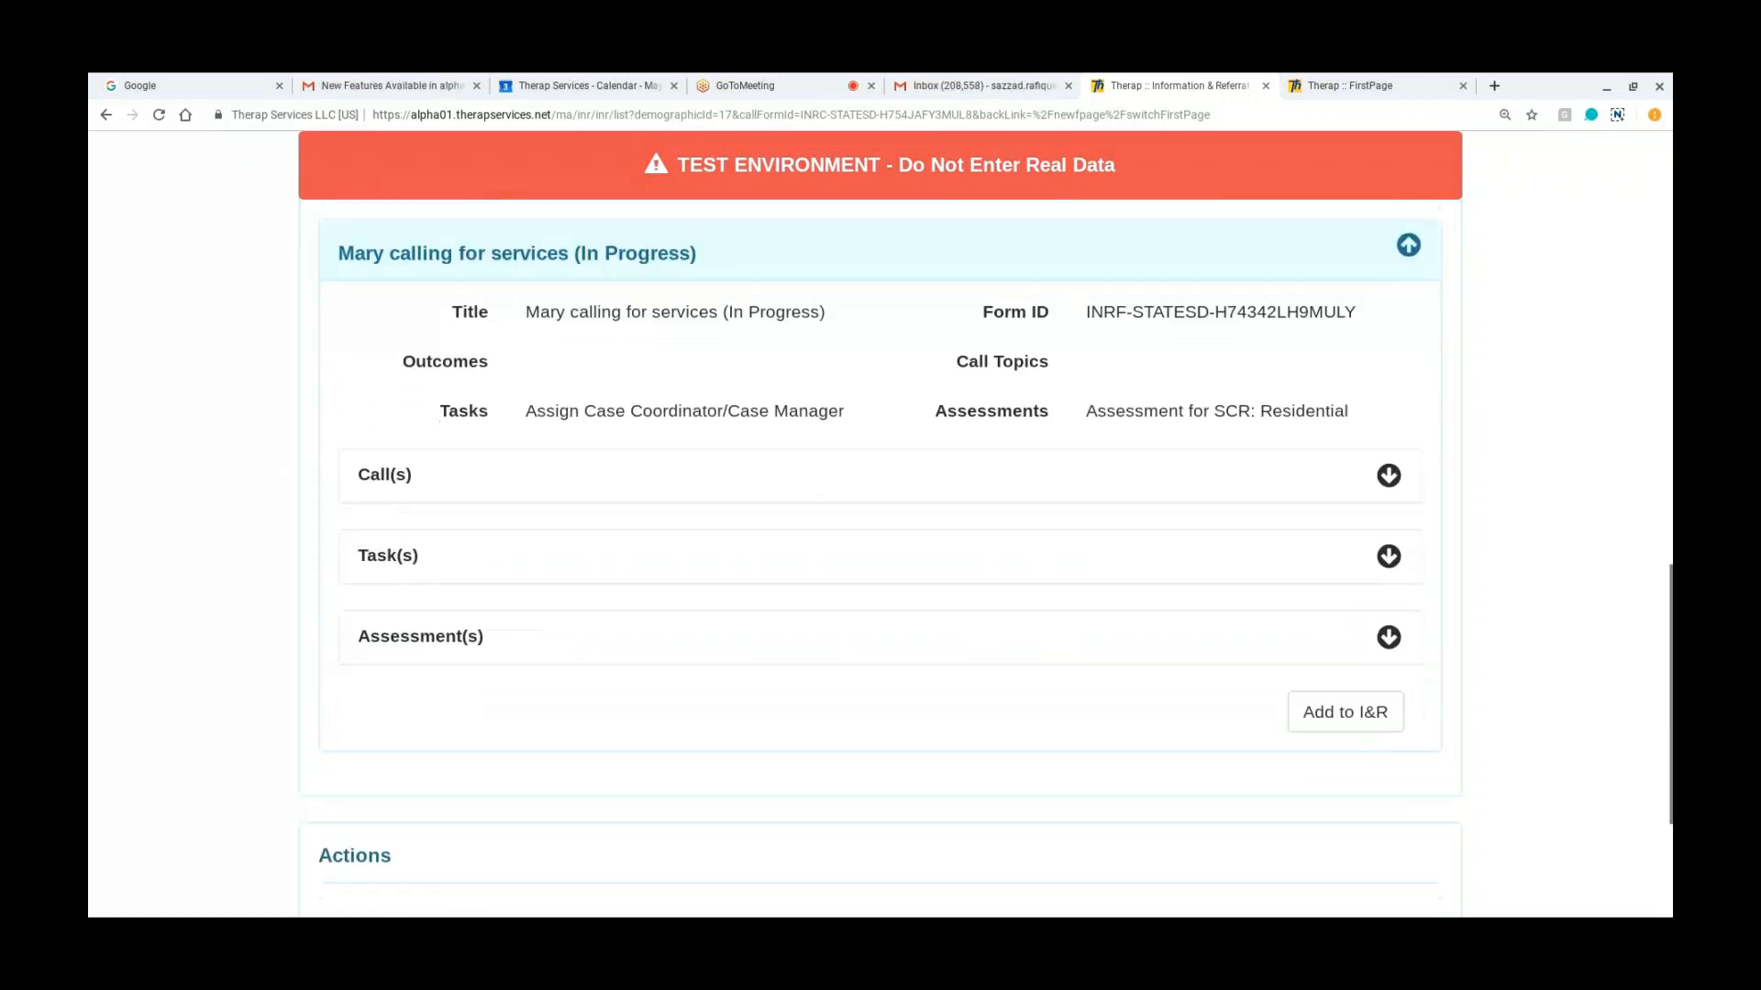
scroll(858, 511, down, 1)
scroll(858, 511, up, 15)
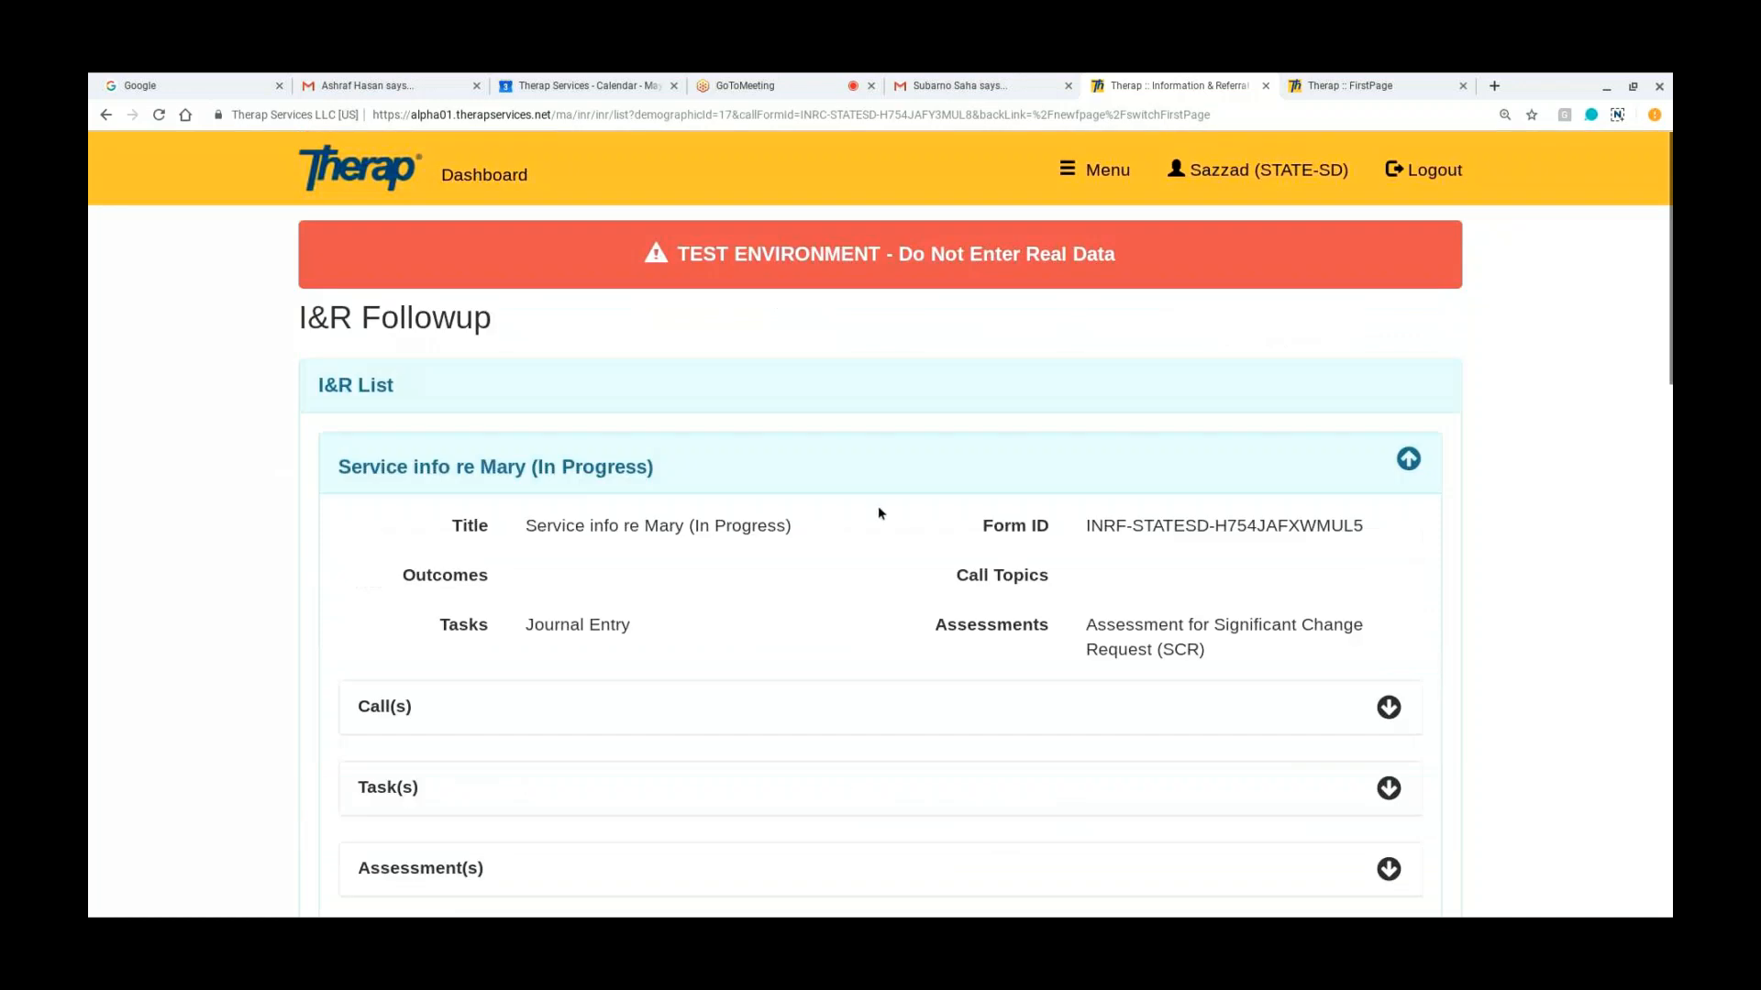
Step: Add the call to the in-progress service info I&R that has the Journal Entry task and SCR assessment, confirming the addition
scroll(877, 513, down, 2)
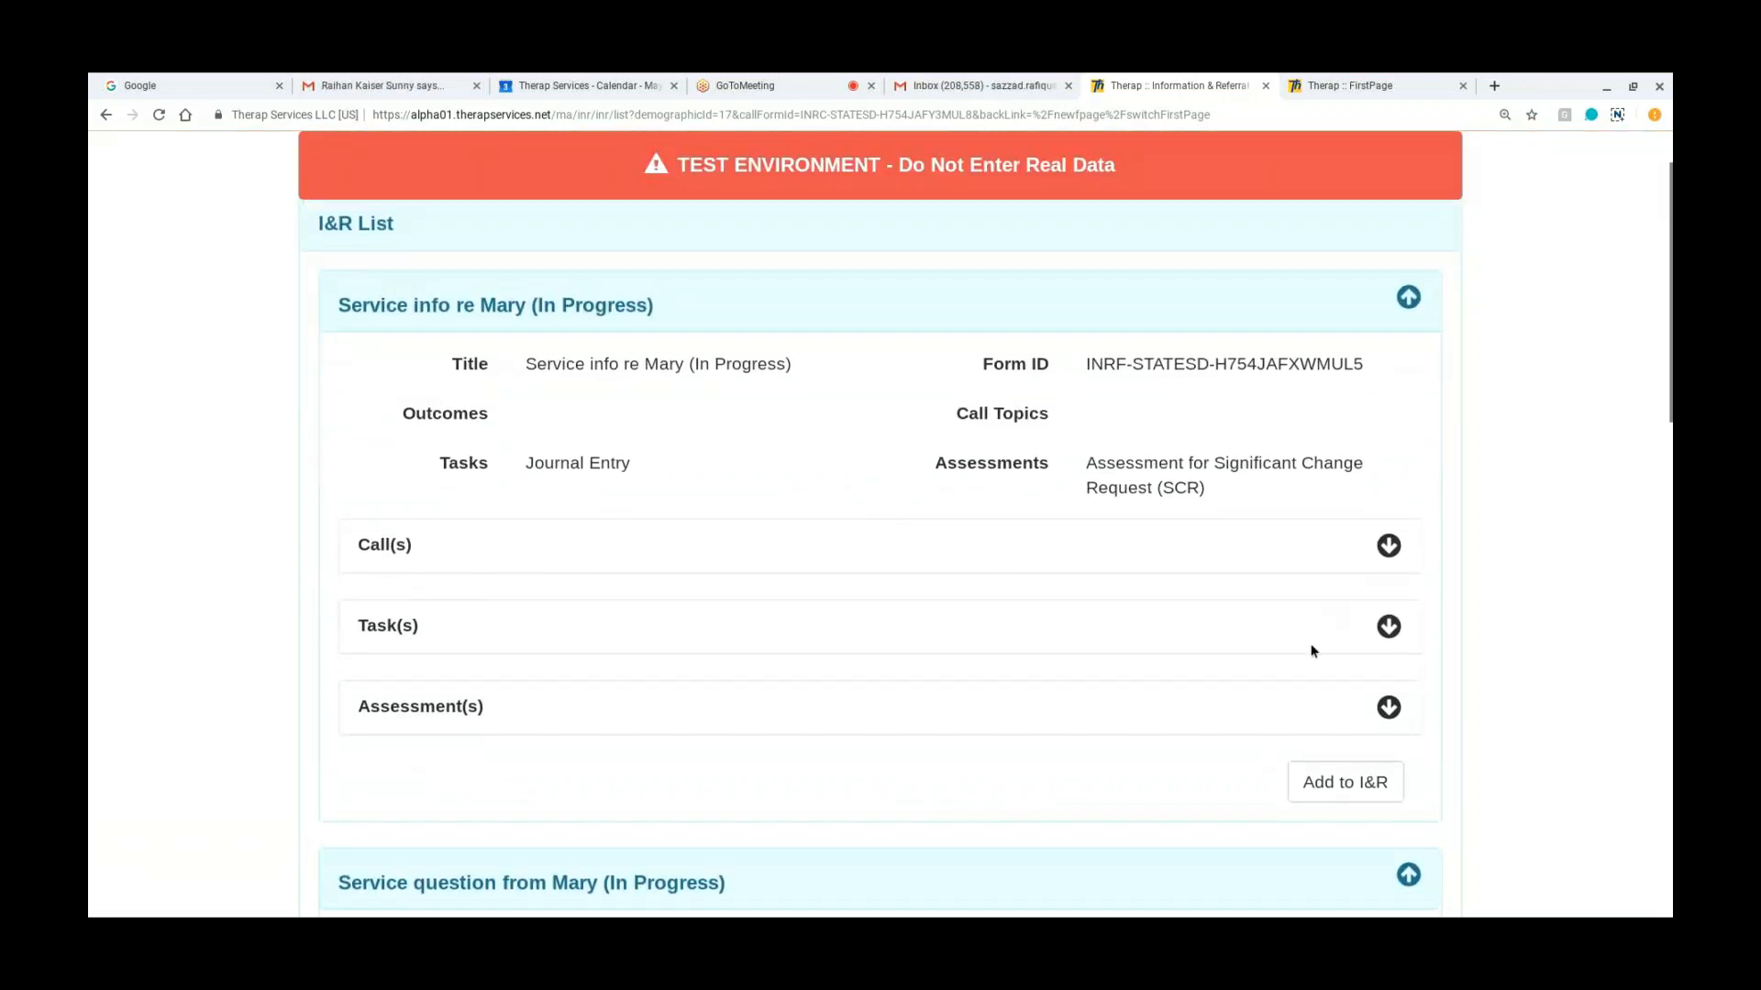
click(1330, 792)
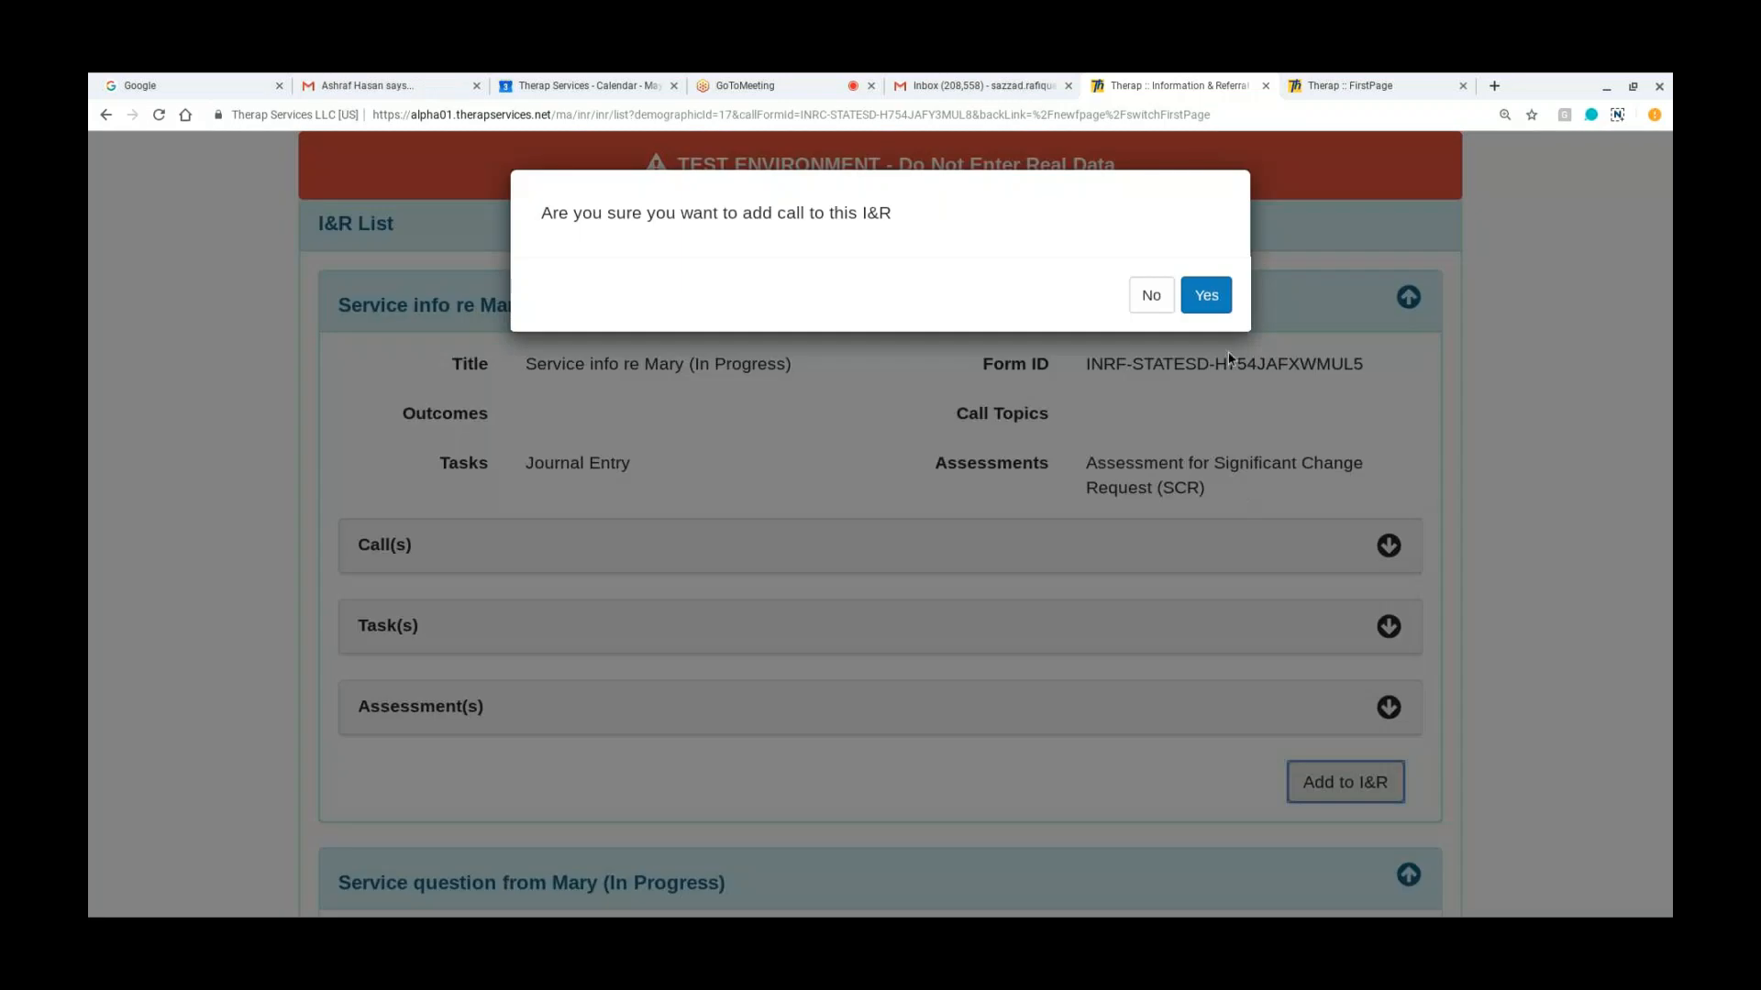
click(1207, 296)
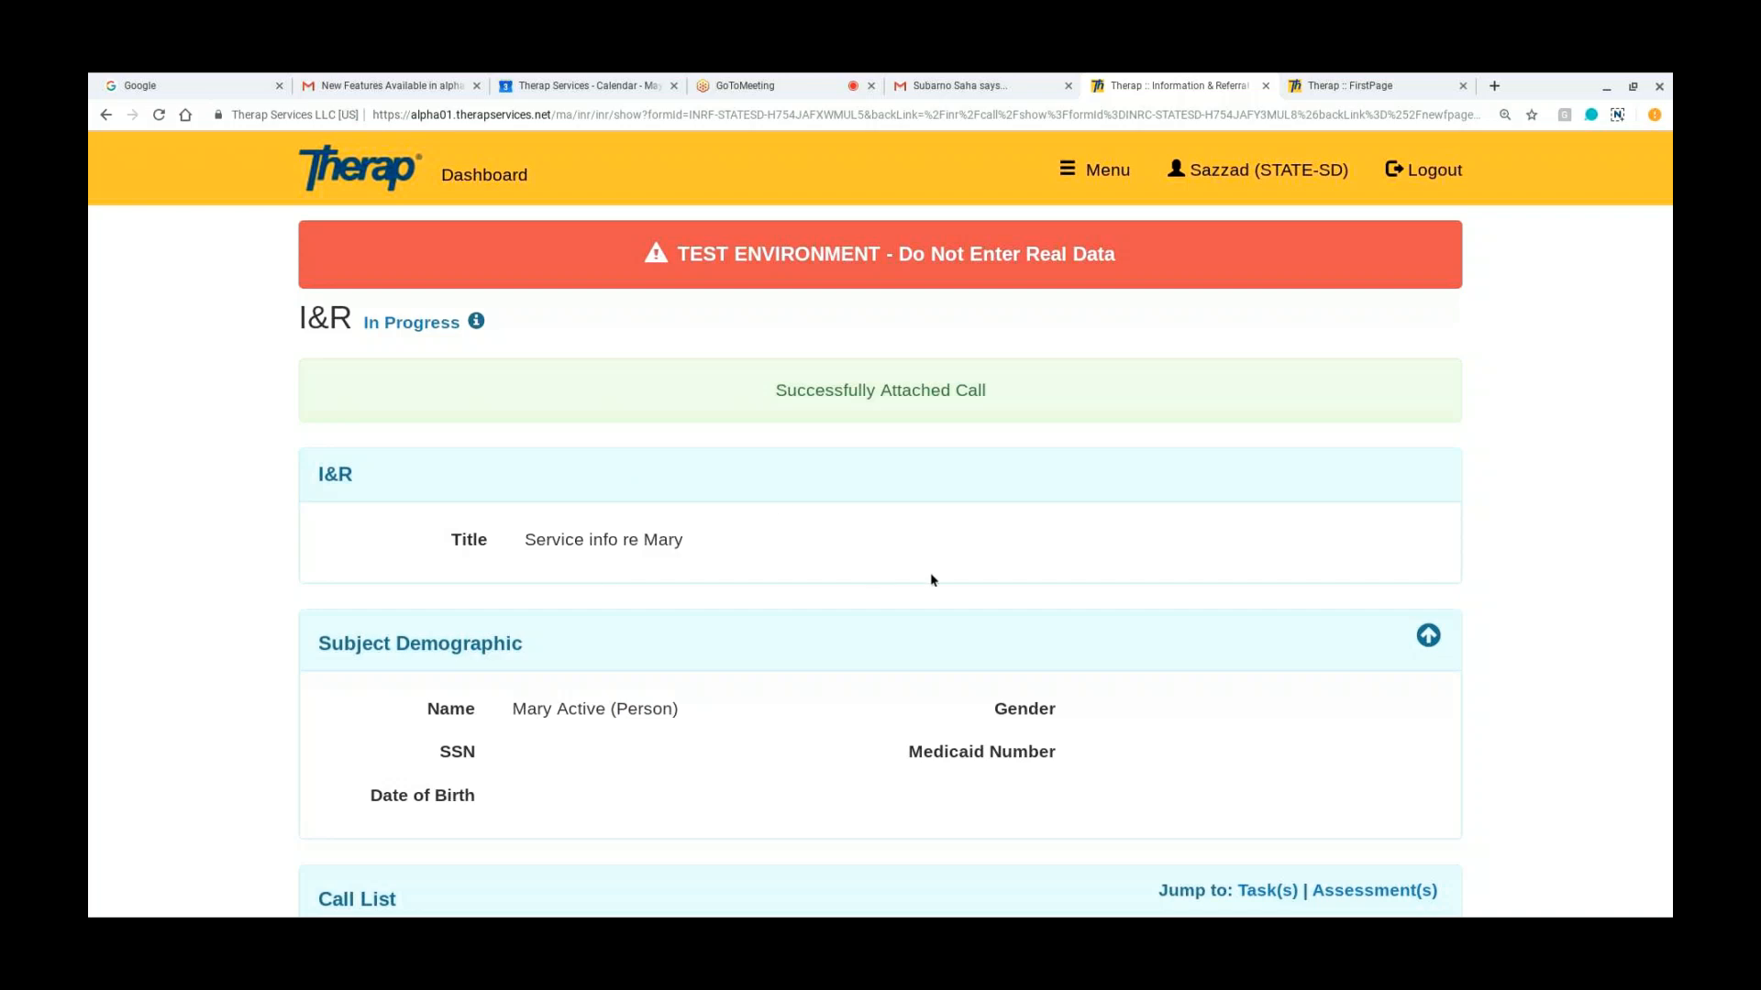
Step: Examine the I&R's call list with the newly attached call, along with its task list and assessment list
scroll(931, 577, down, 4)
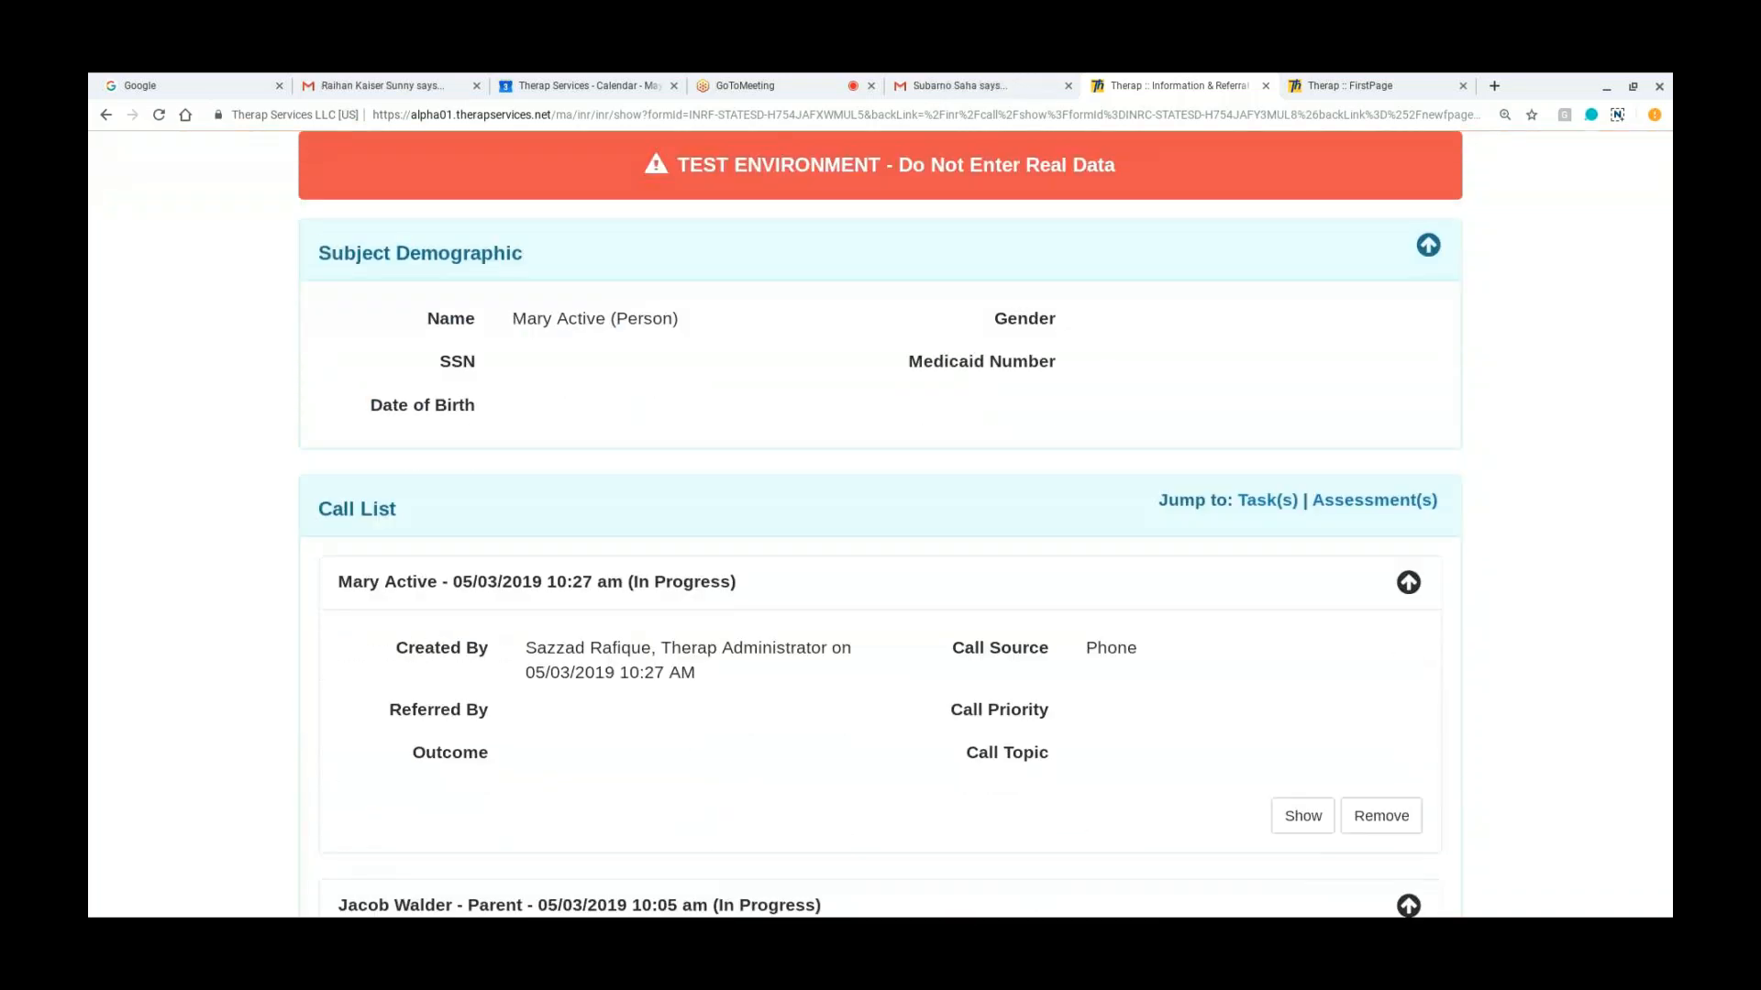
scroll(881, 523, down, 1)
scroll(587, 342, down, 2)
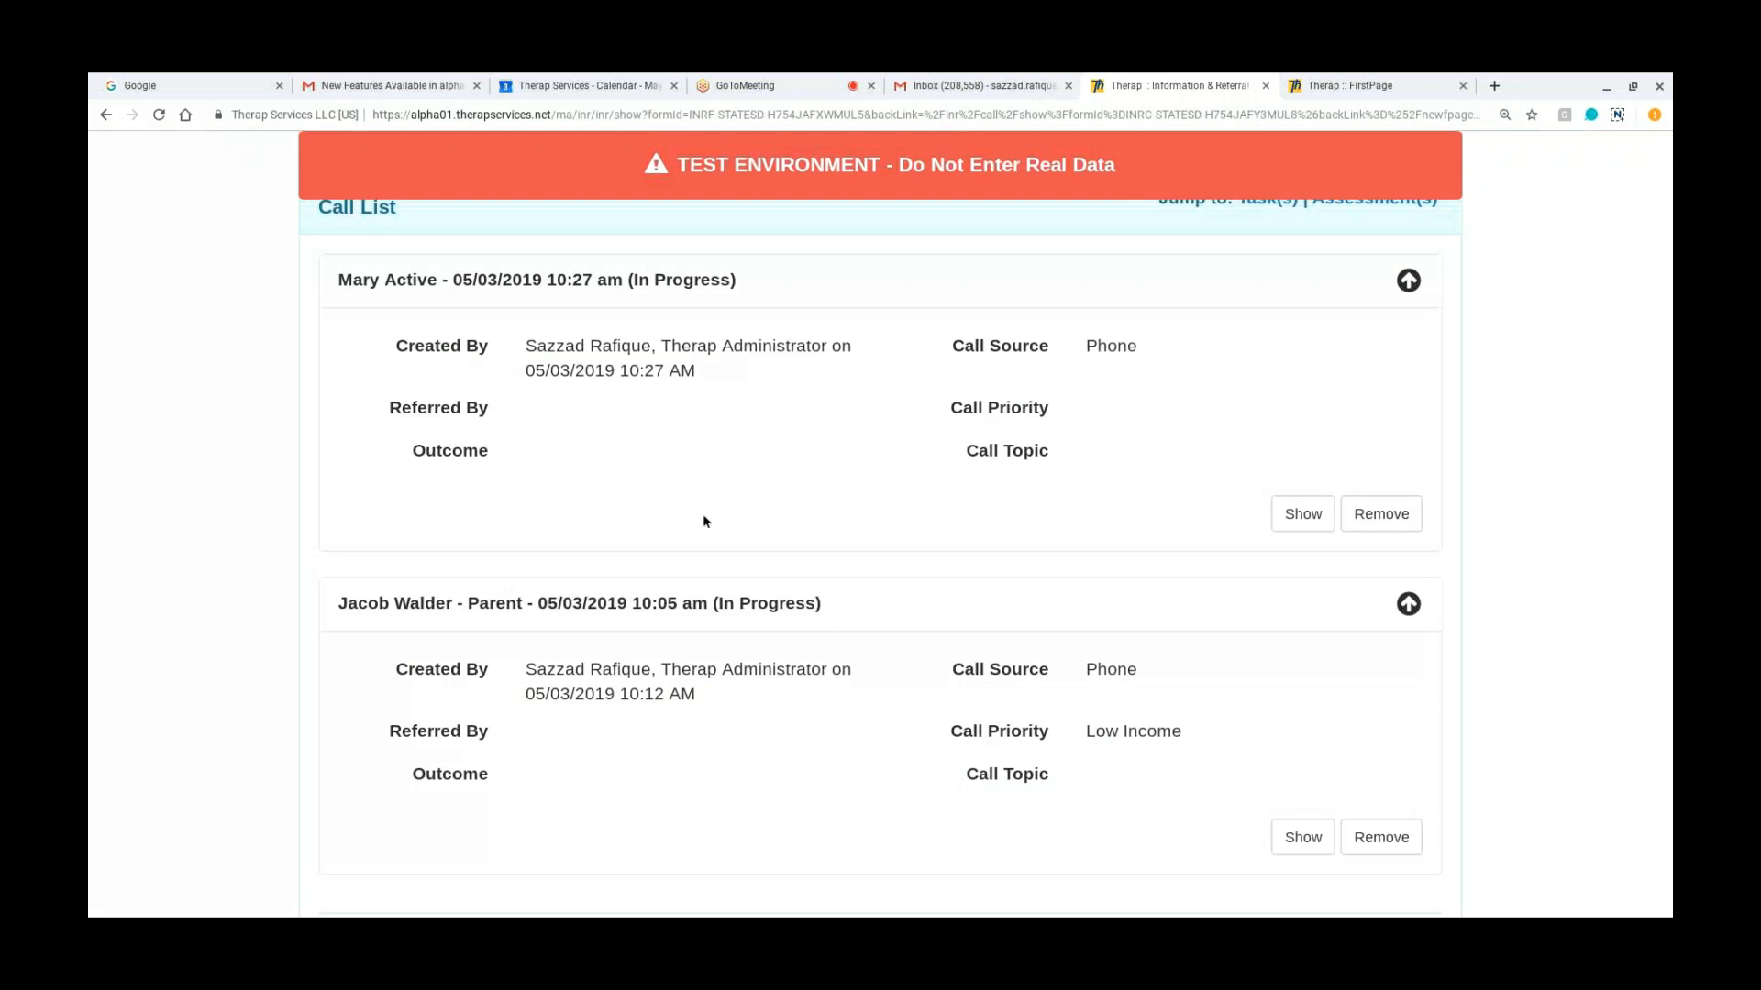
scroll(551, 599, down, 1)
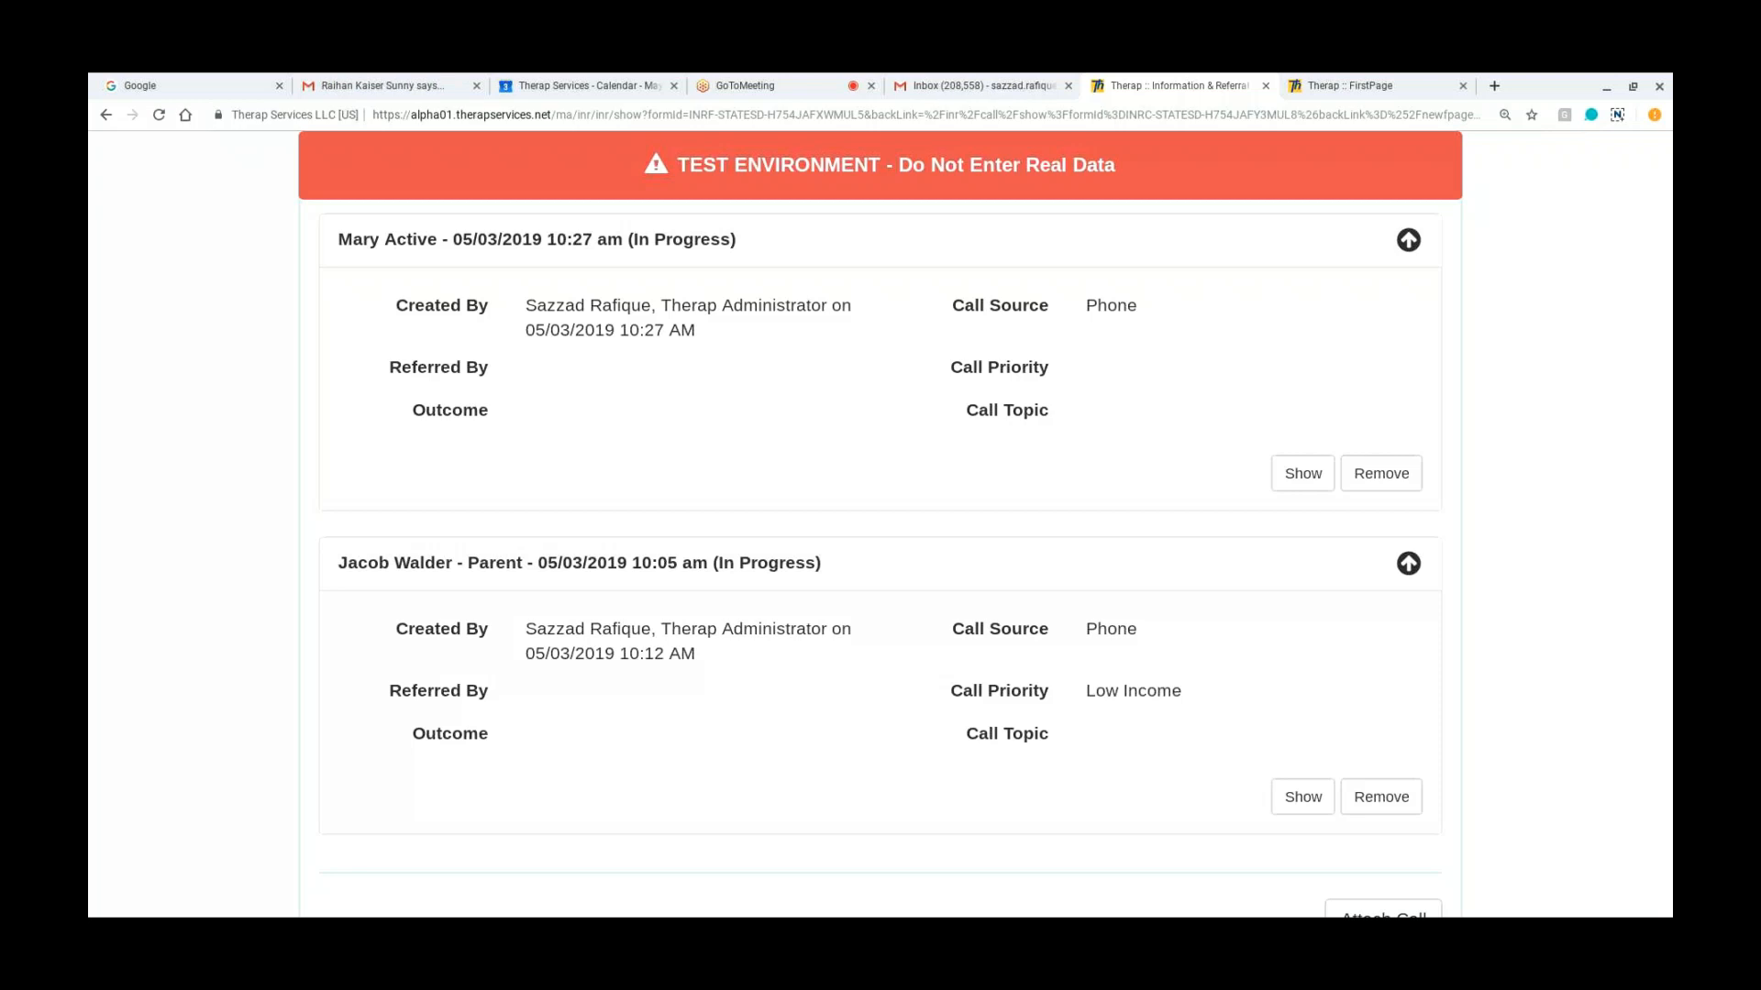
scroll(881, 551, down, 2)
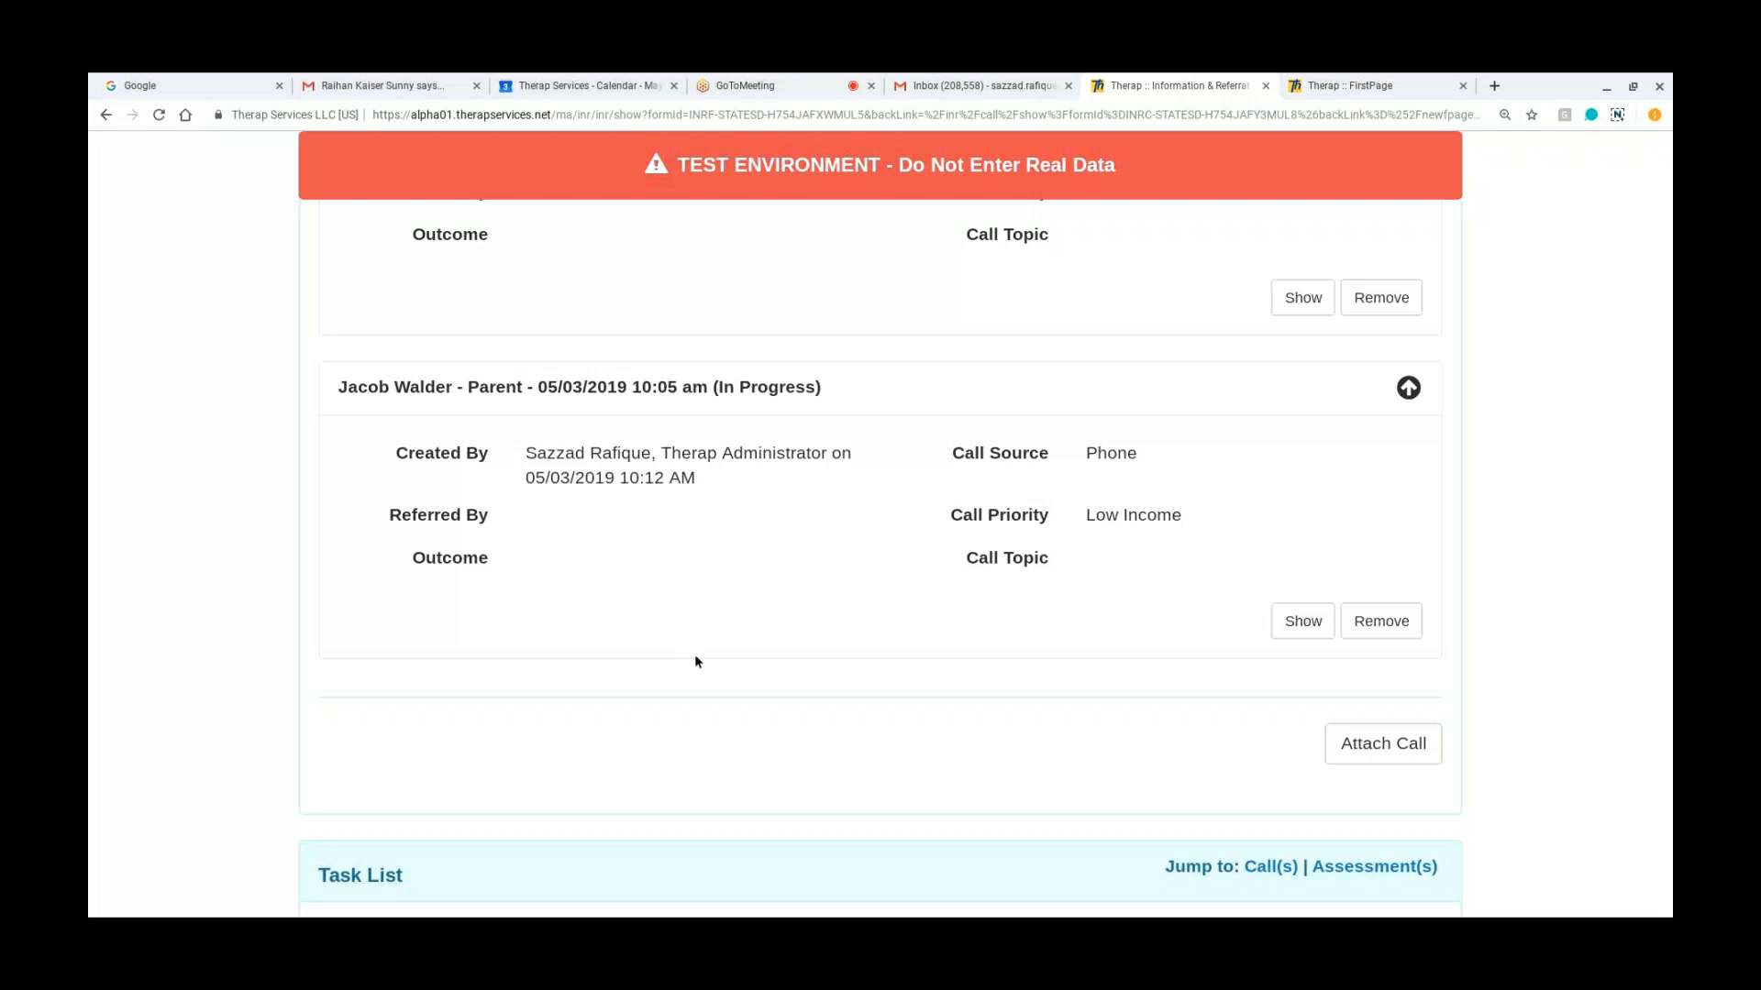
scroll(695, 660, down, 1)
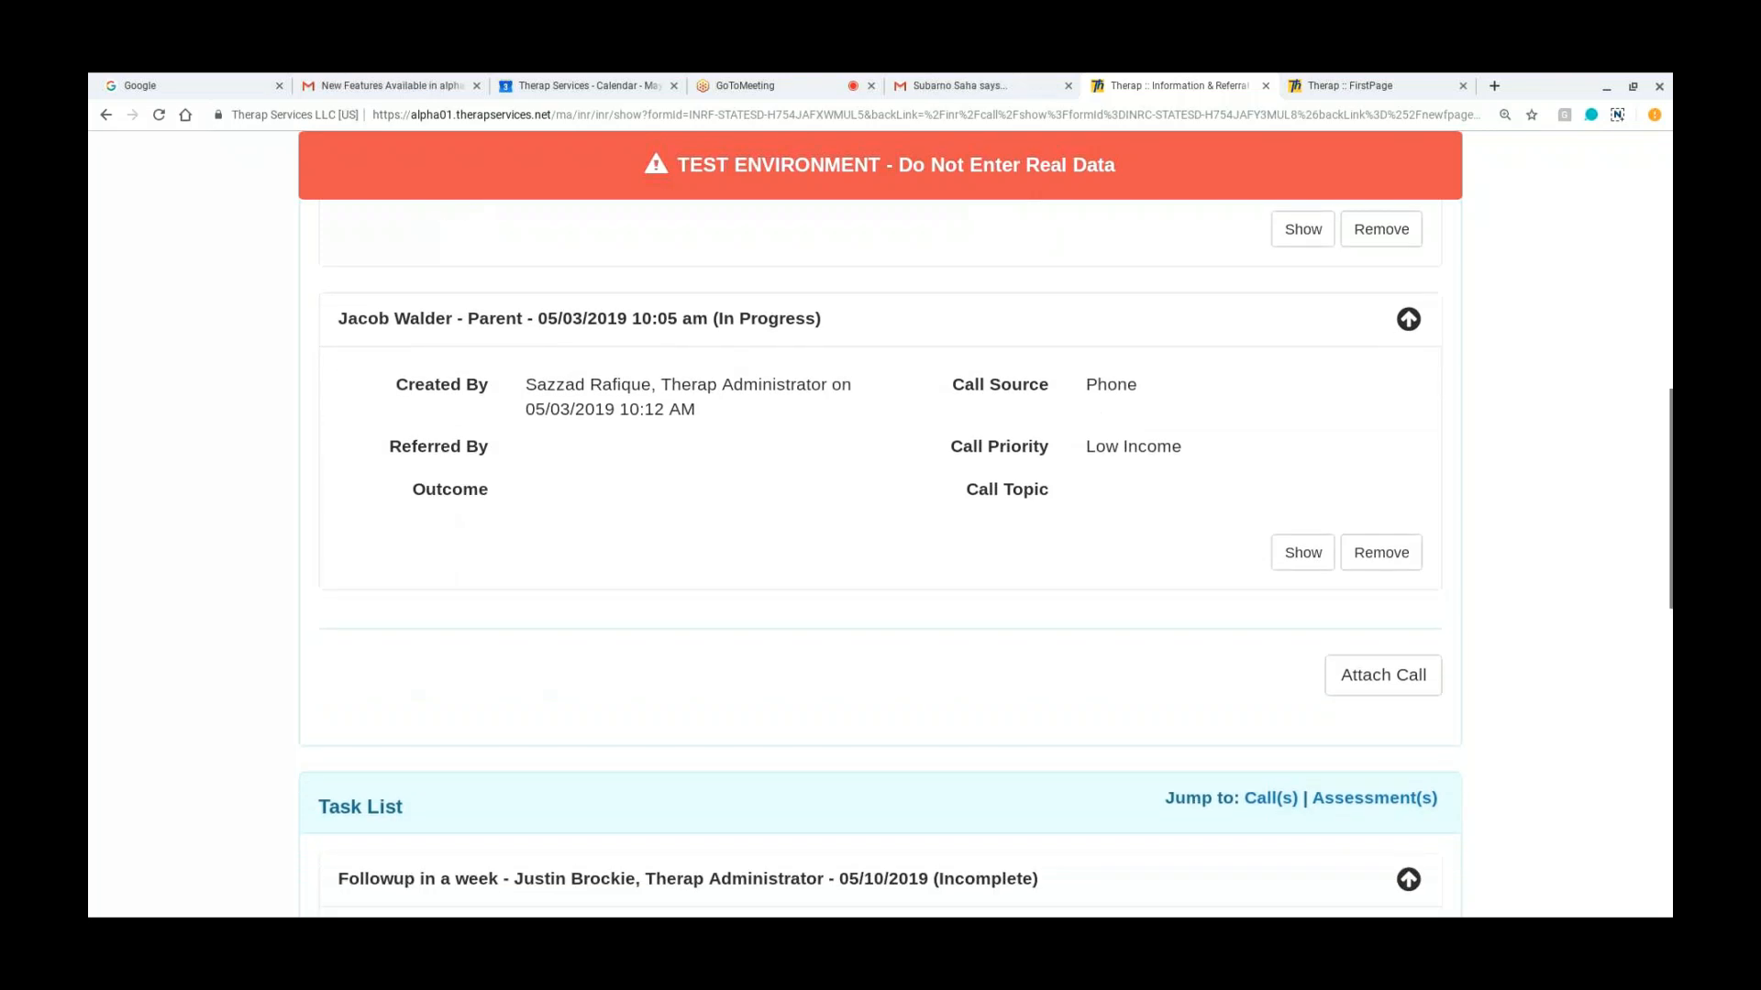
scroll(881, 523, up, 4)
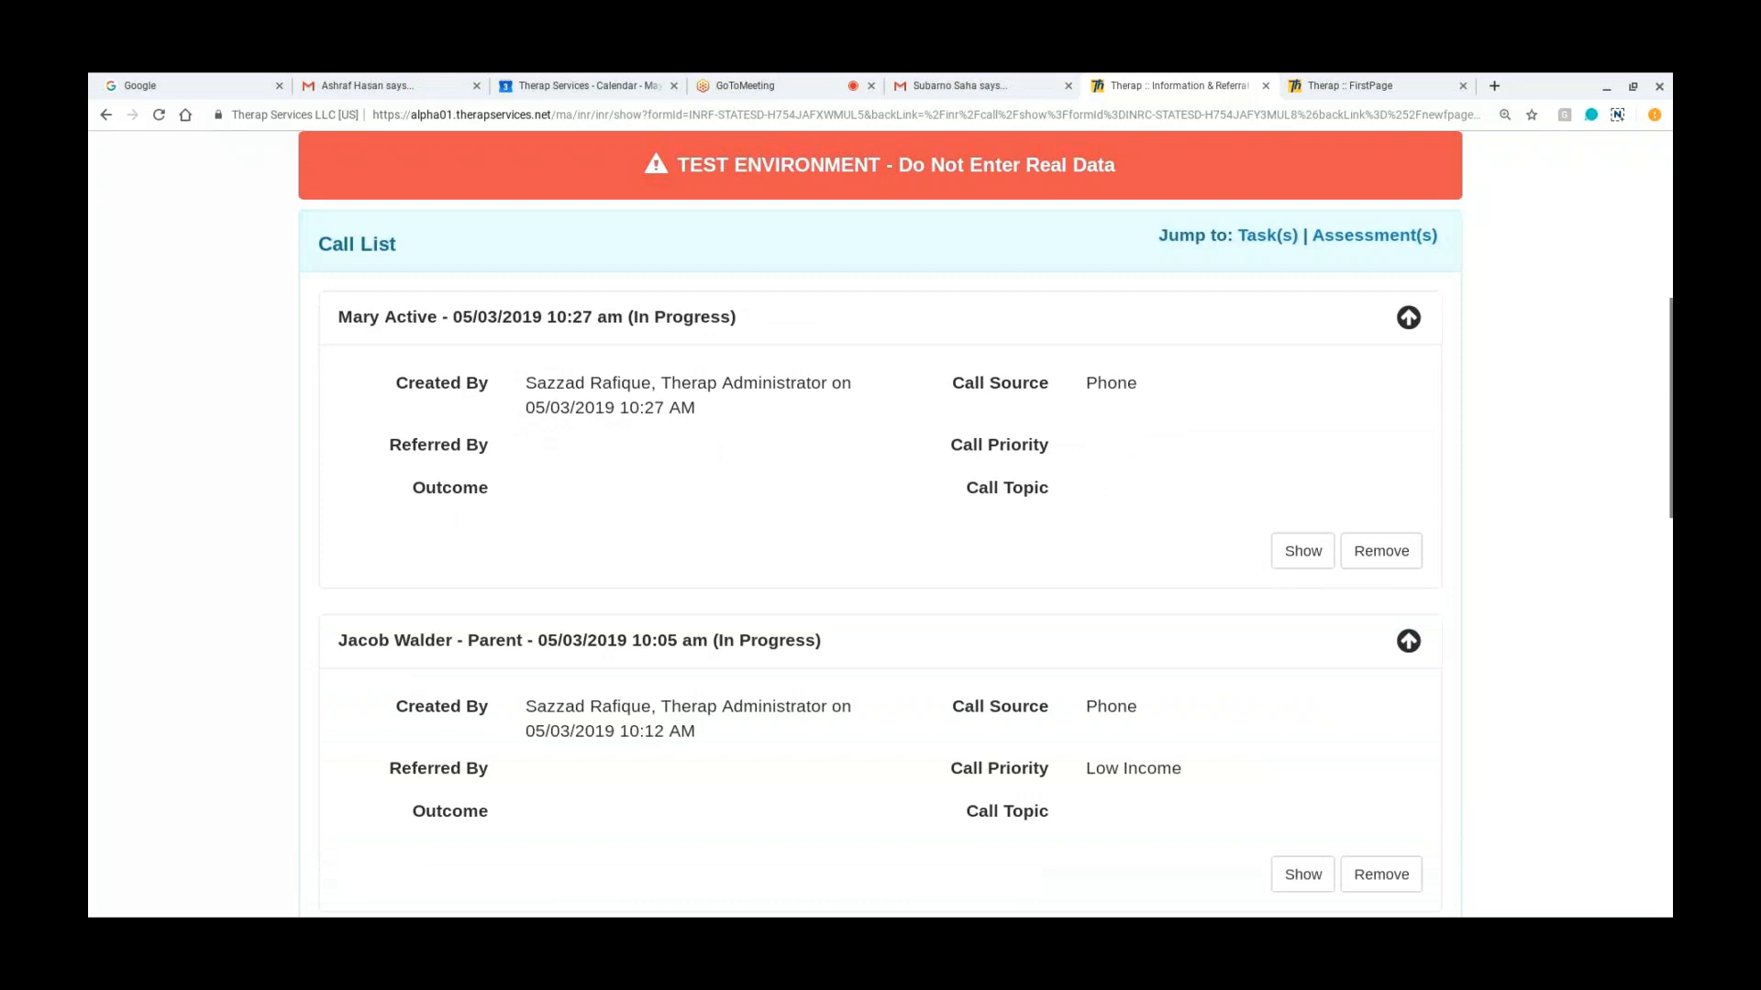
scroll(557, 601, up, 1)
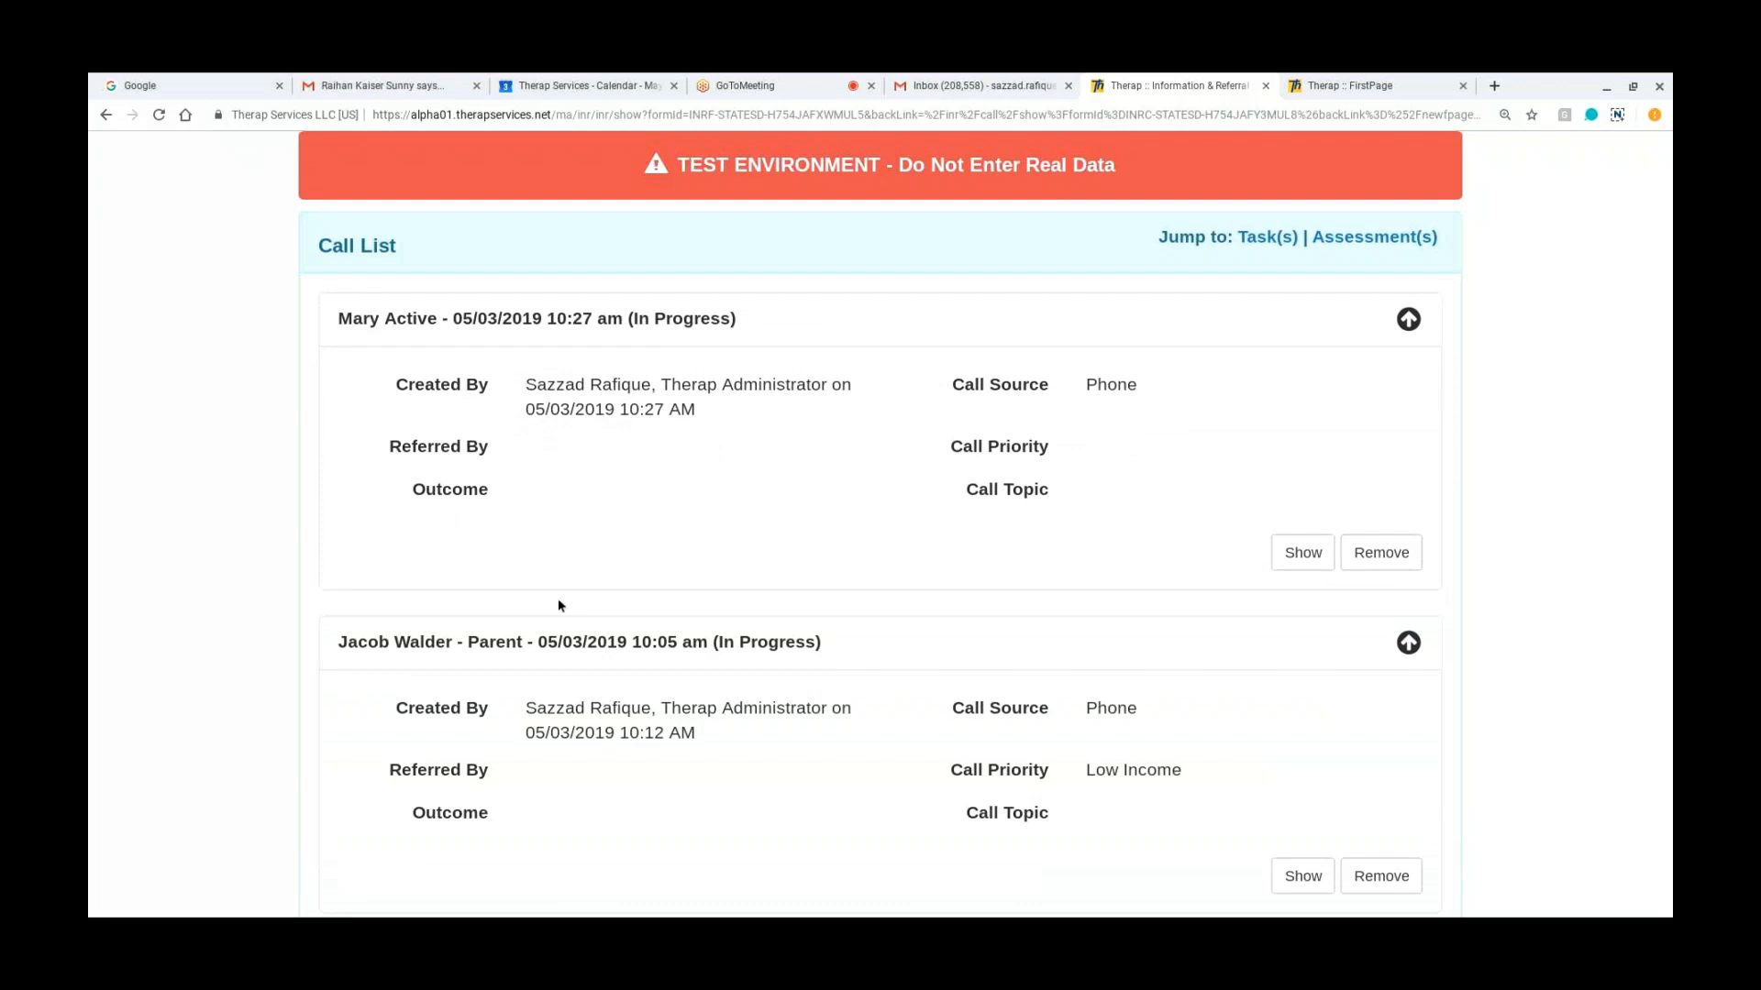
scroll(557, 603, down, 3)
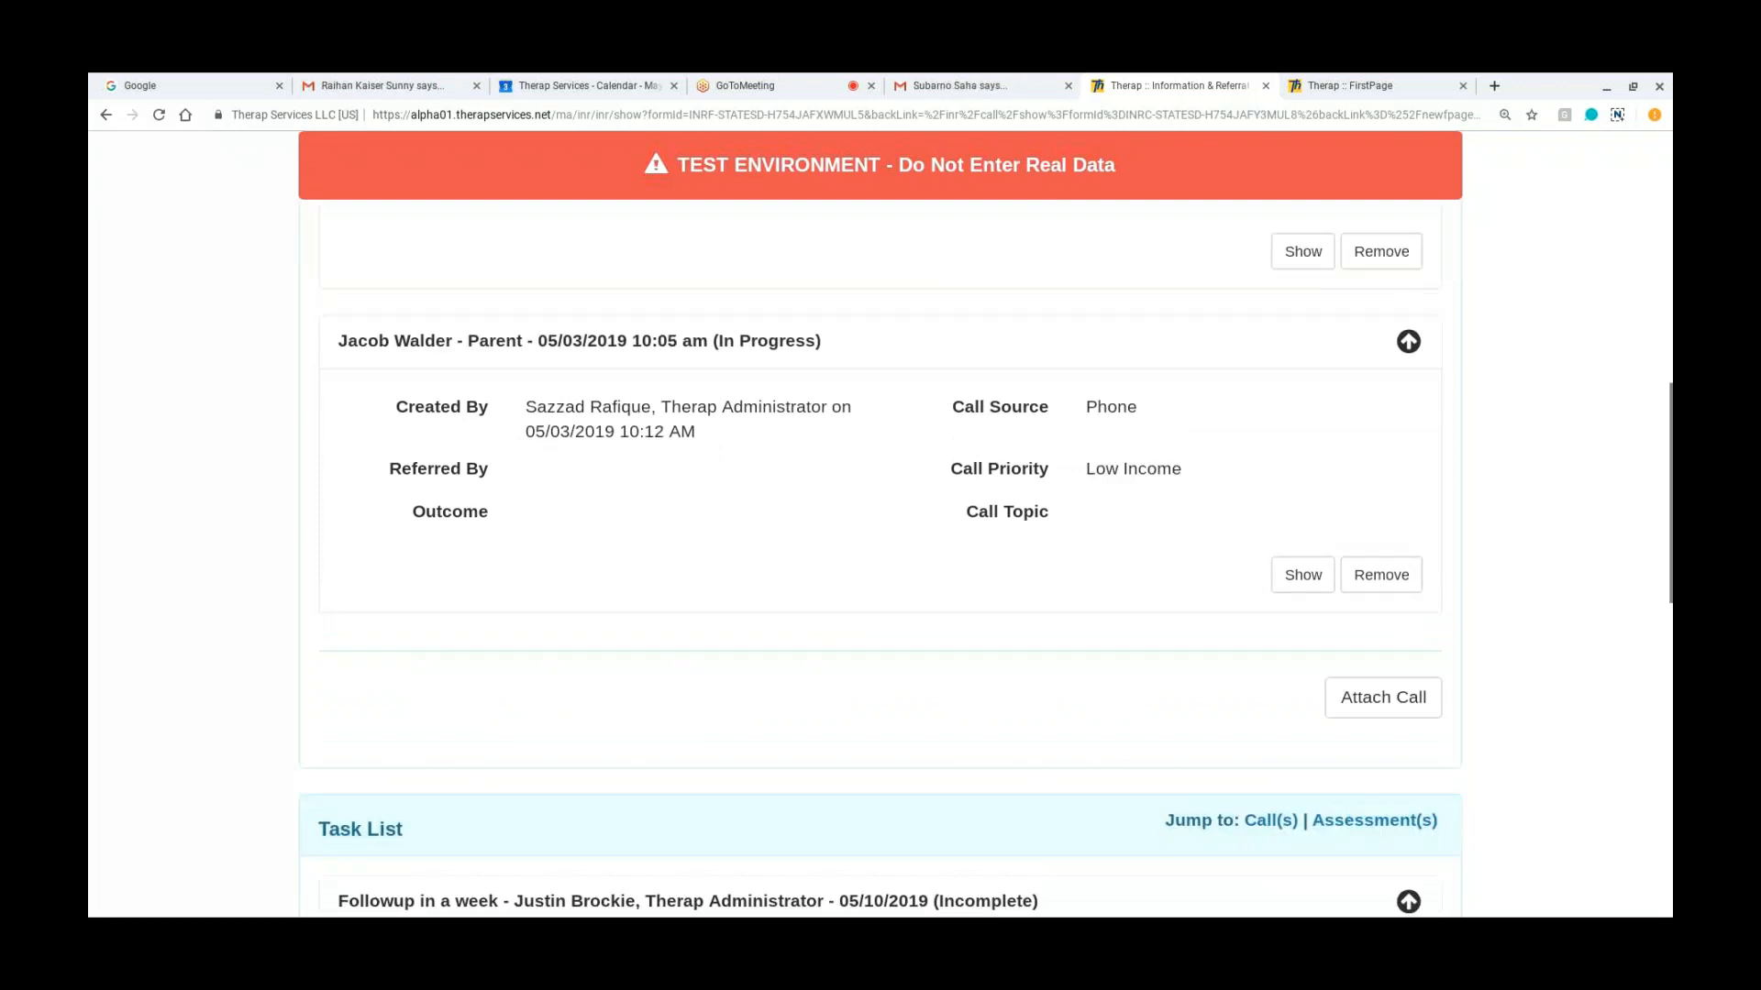
scroll(881, 550, down, 3)
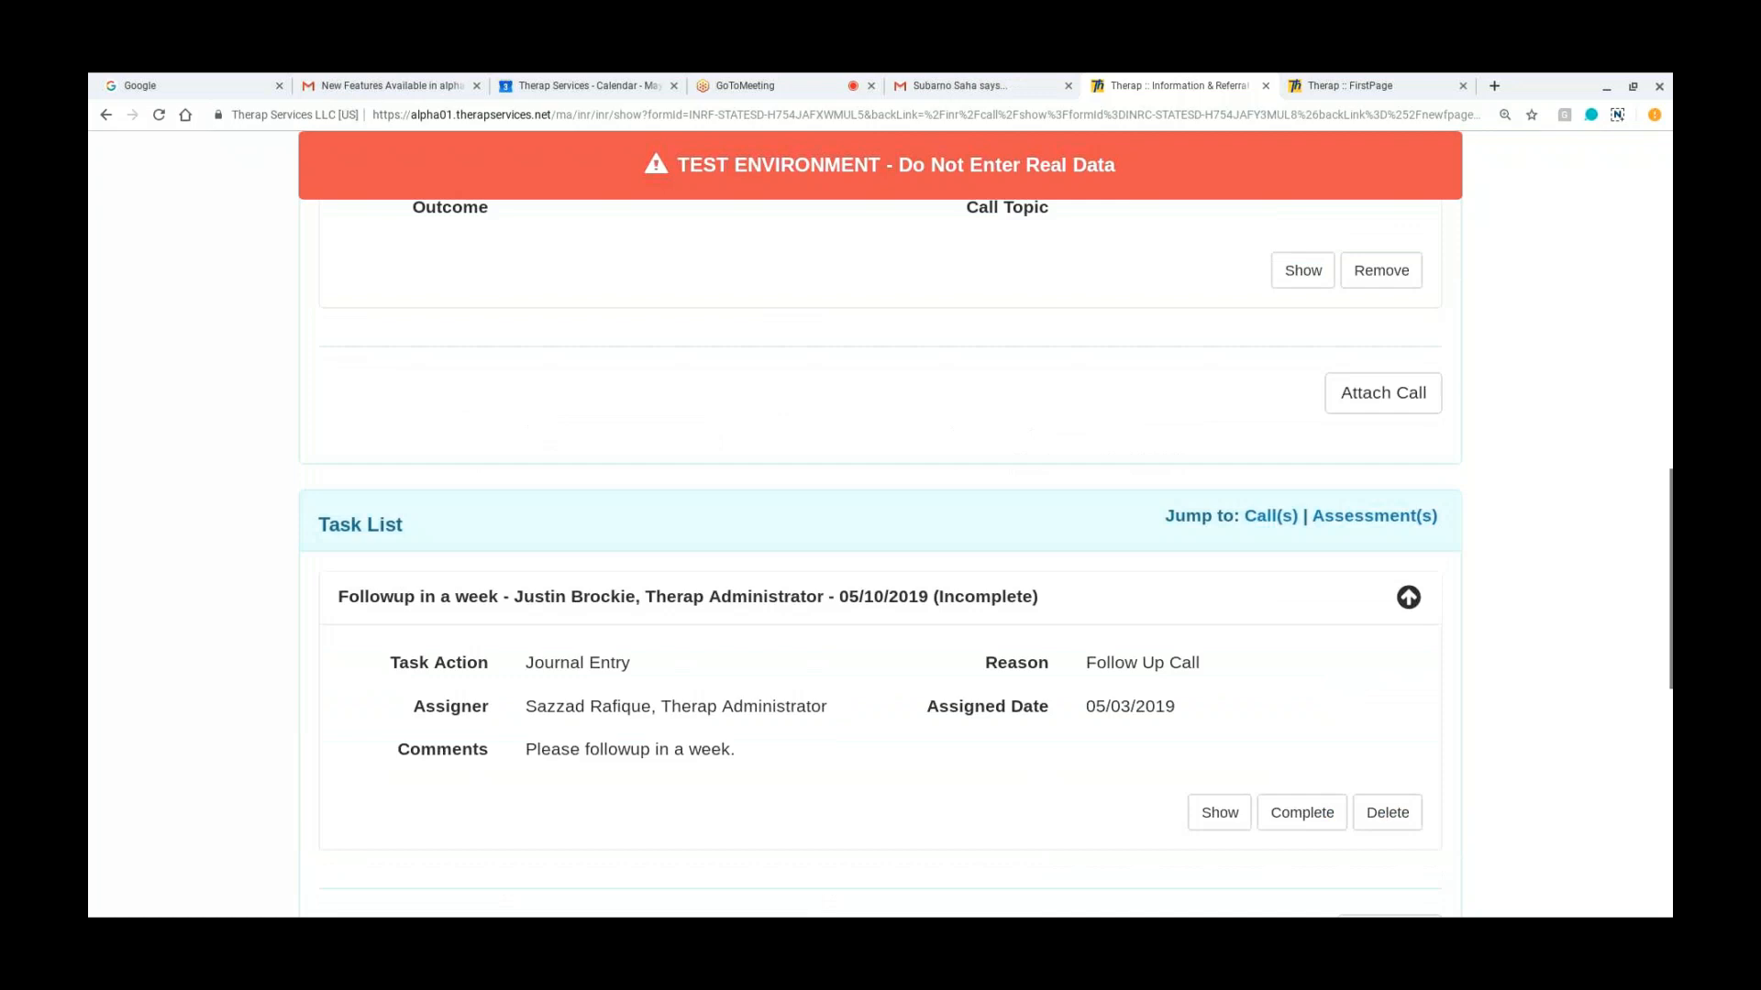
scroll(880, 550, down, 3)
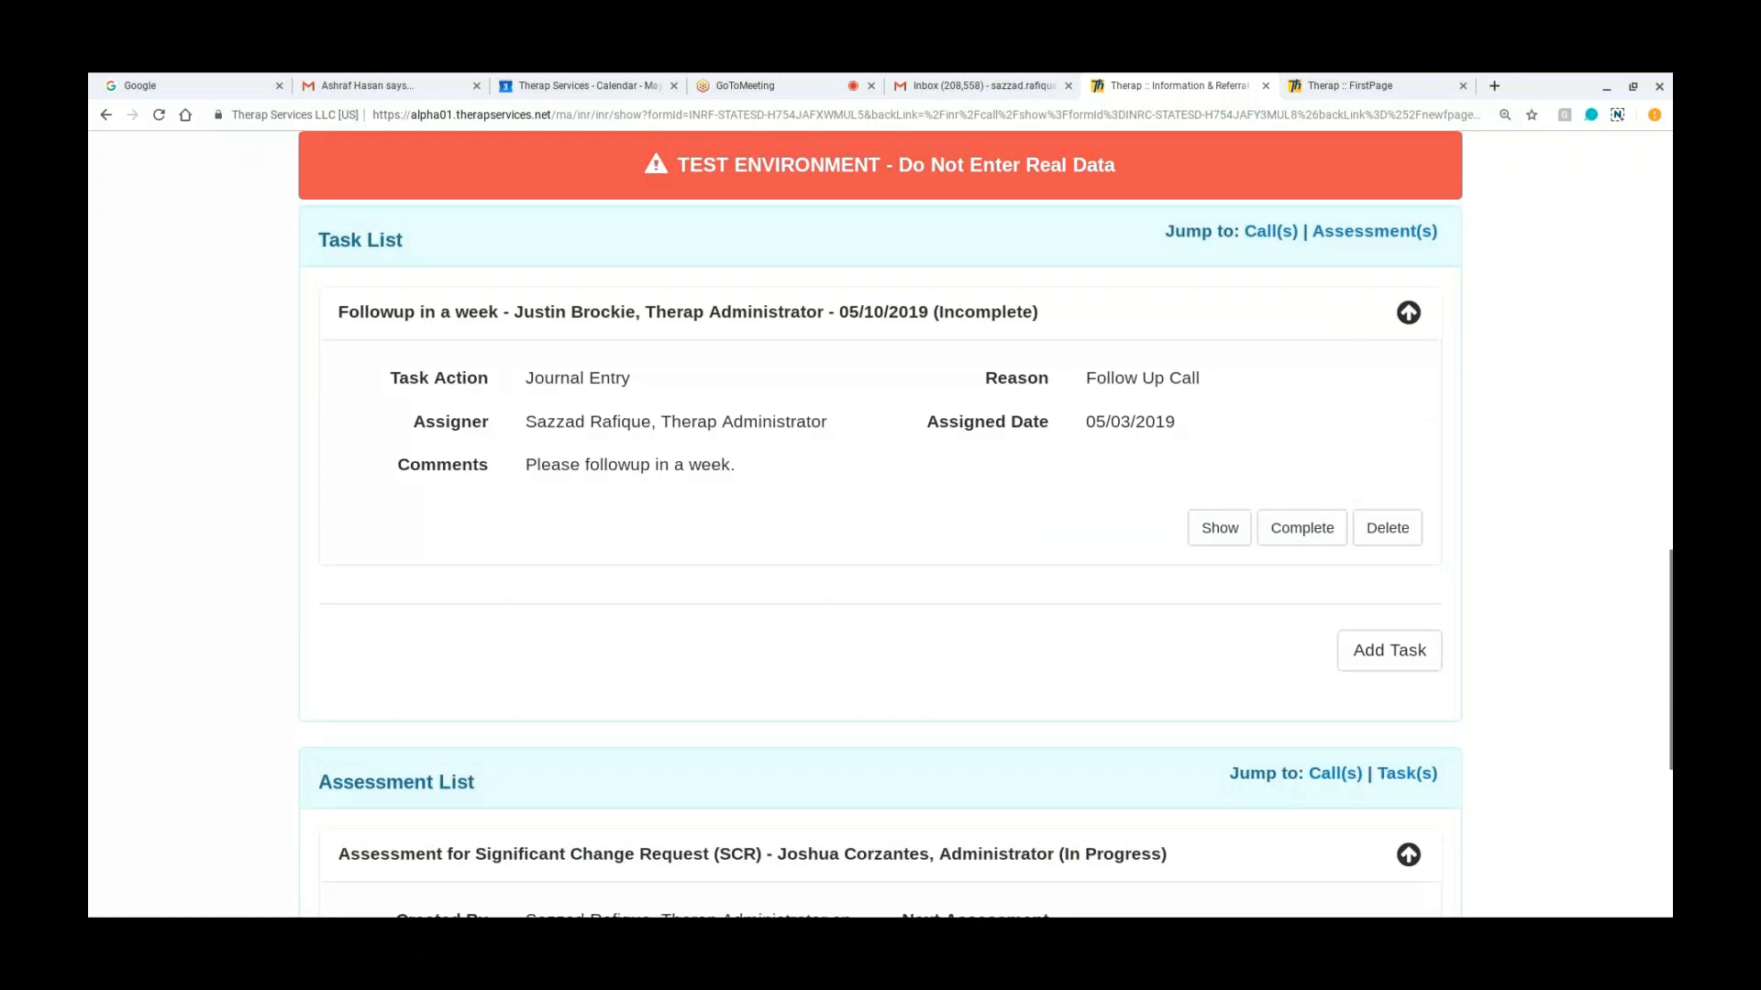
scroll(881, 550, down, 5)
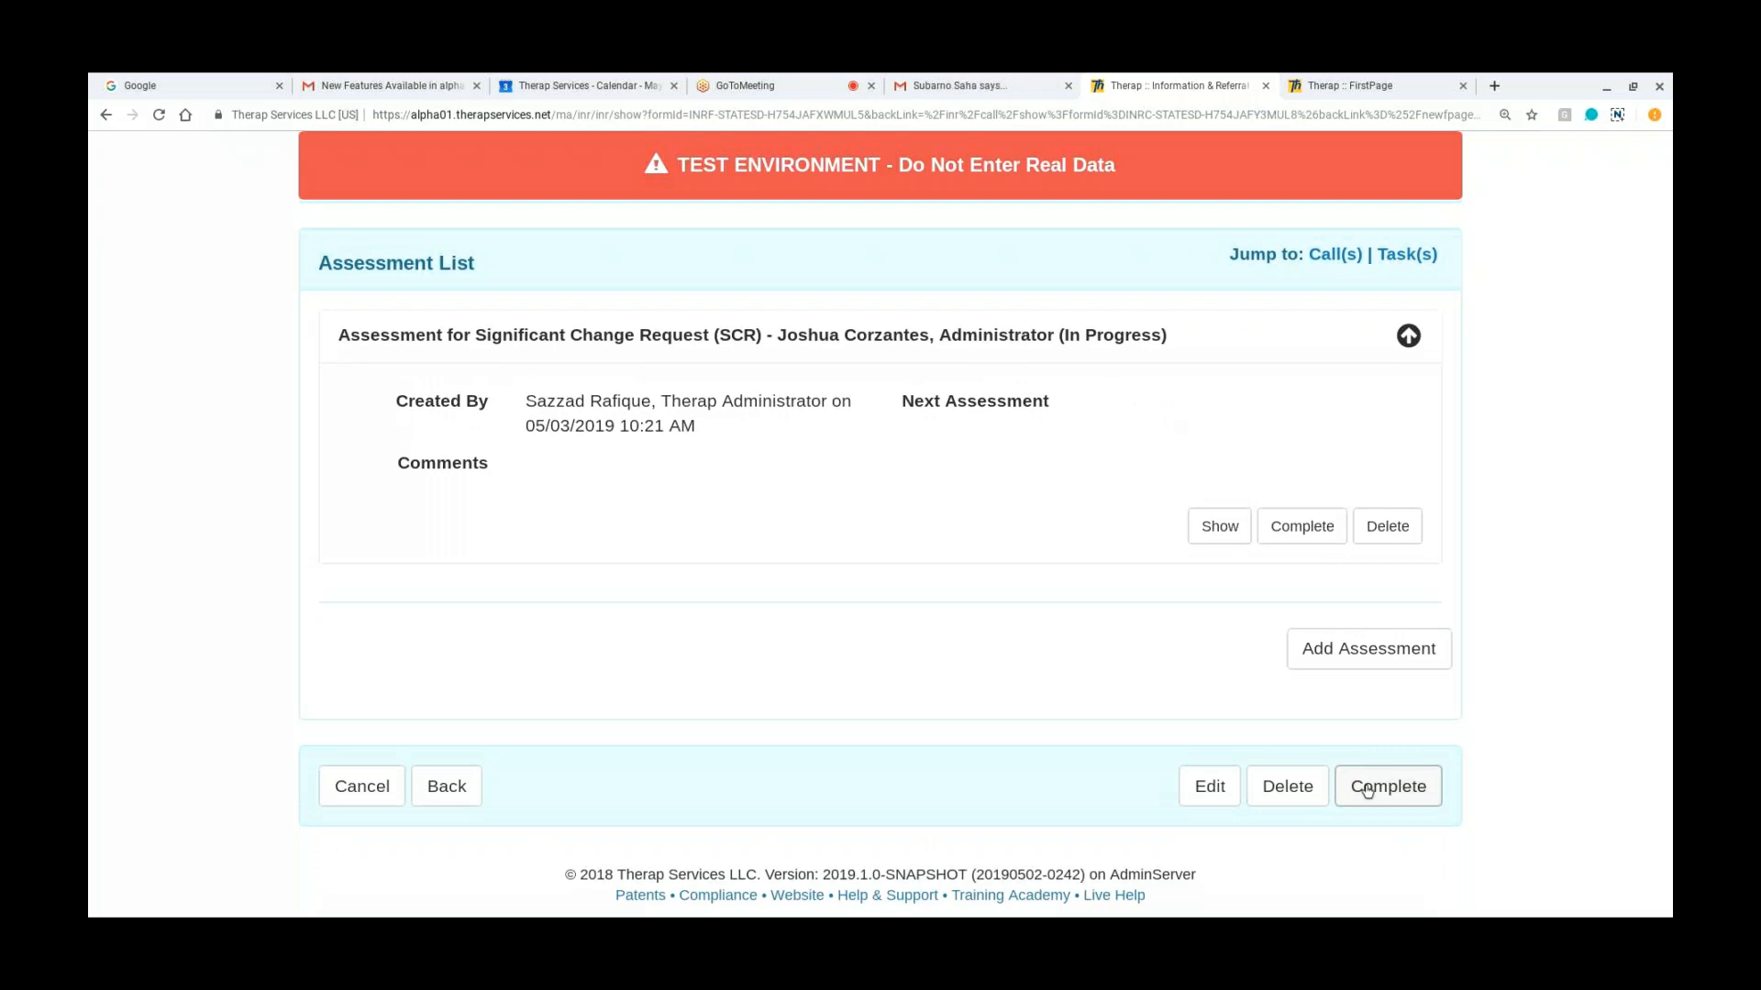
click(1367, 792)
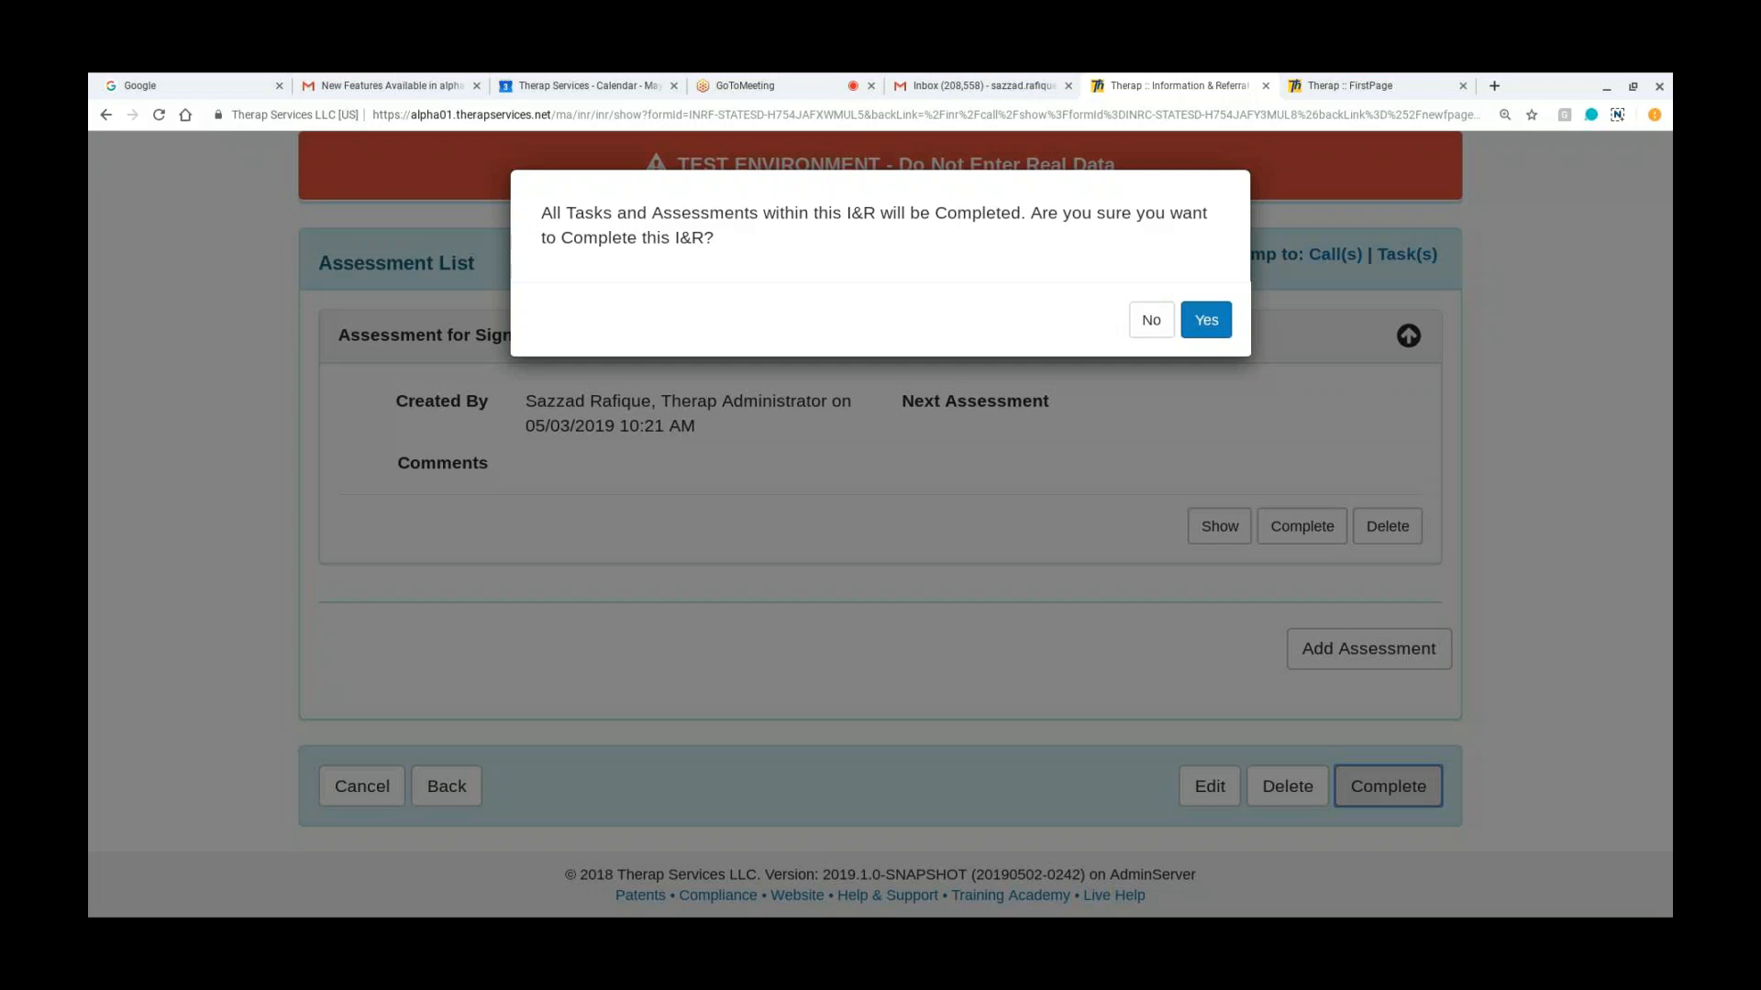
click(1142, 318)
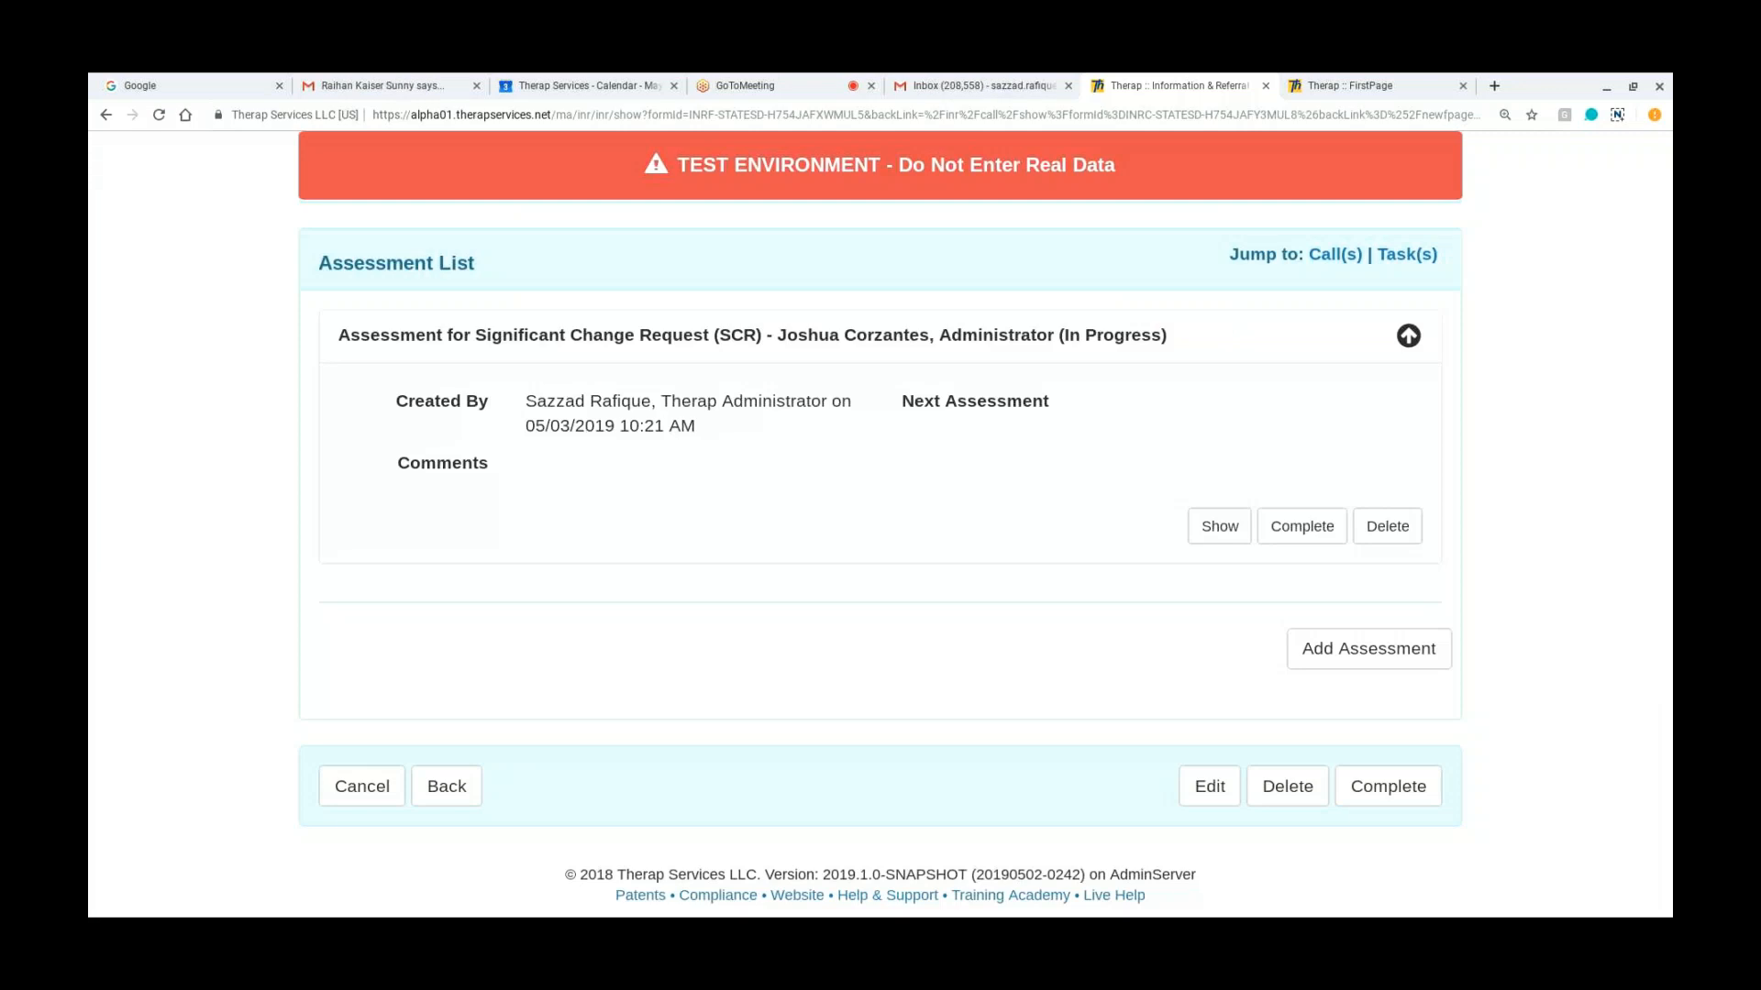
scroll(1183, 414, up, 2)
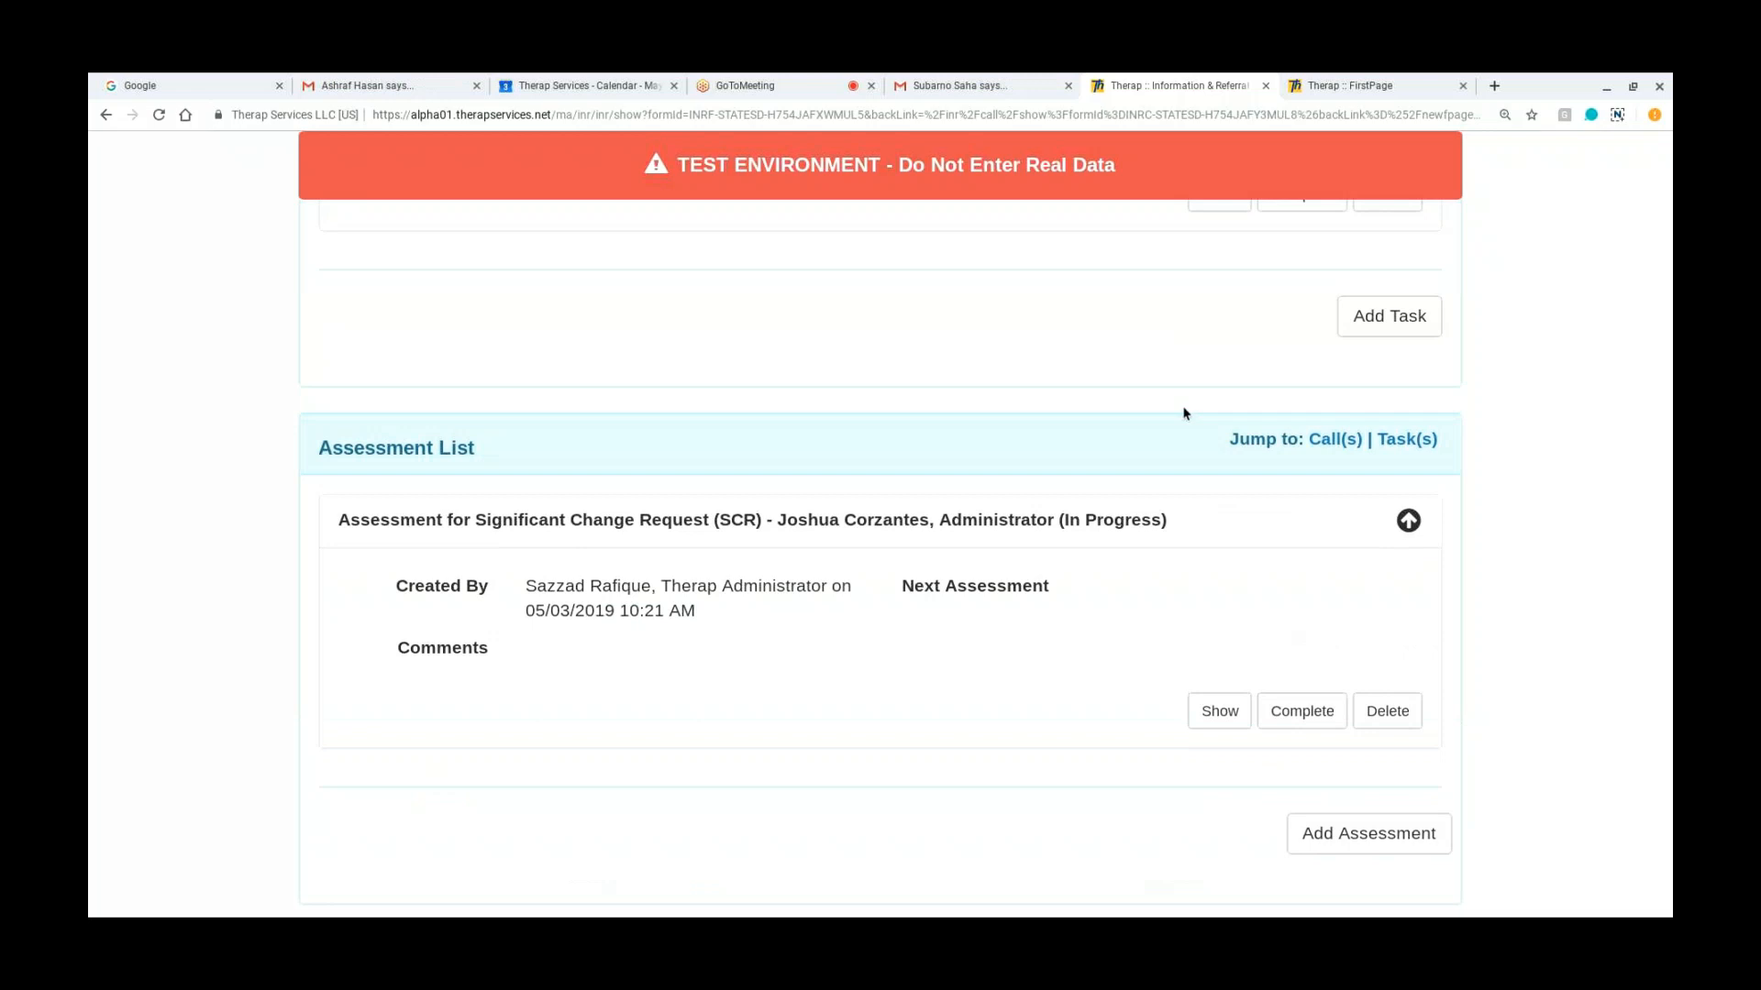
scroll(1183, 414, up, 2)
scroll(1073, 490, down, 4)
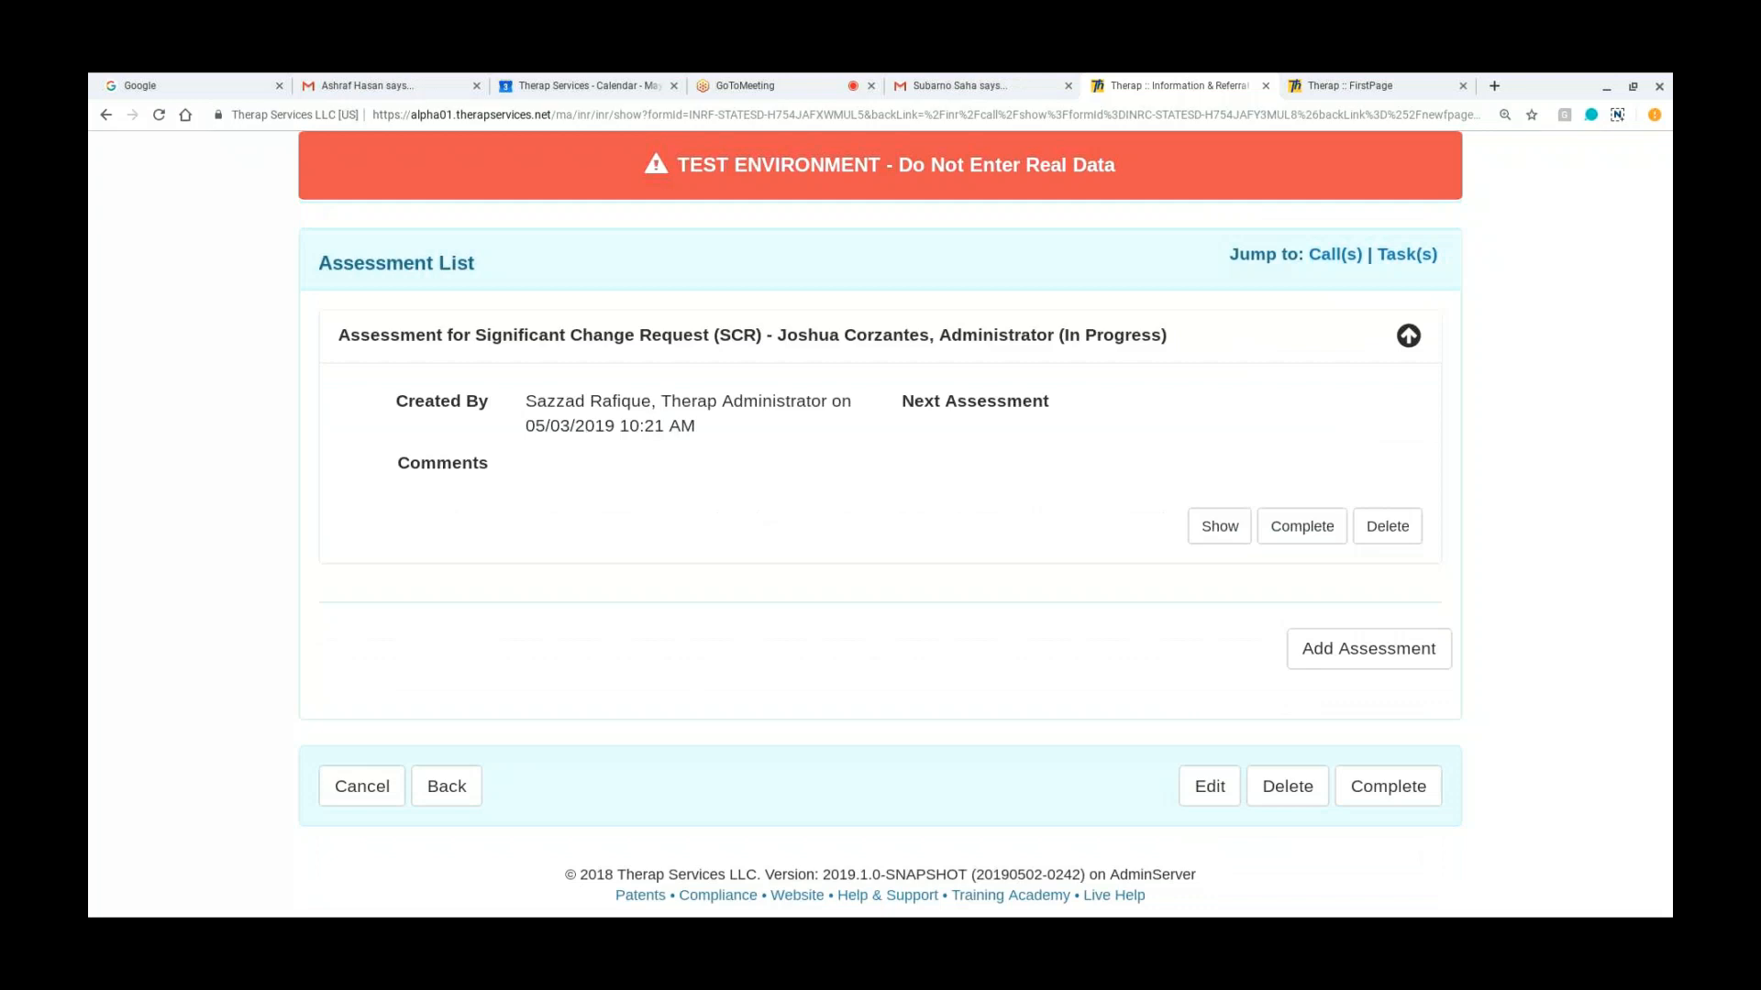
Step: Complete the I&R together with all its tasks and assessments, and check the assessment list
click(1377, 791)
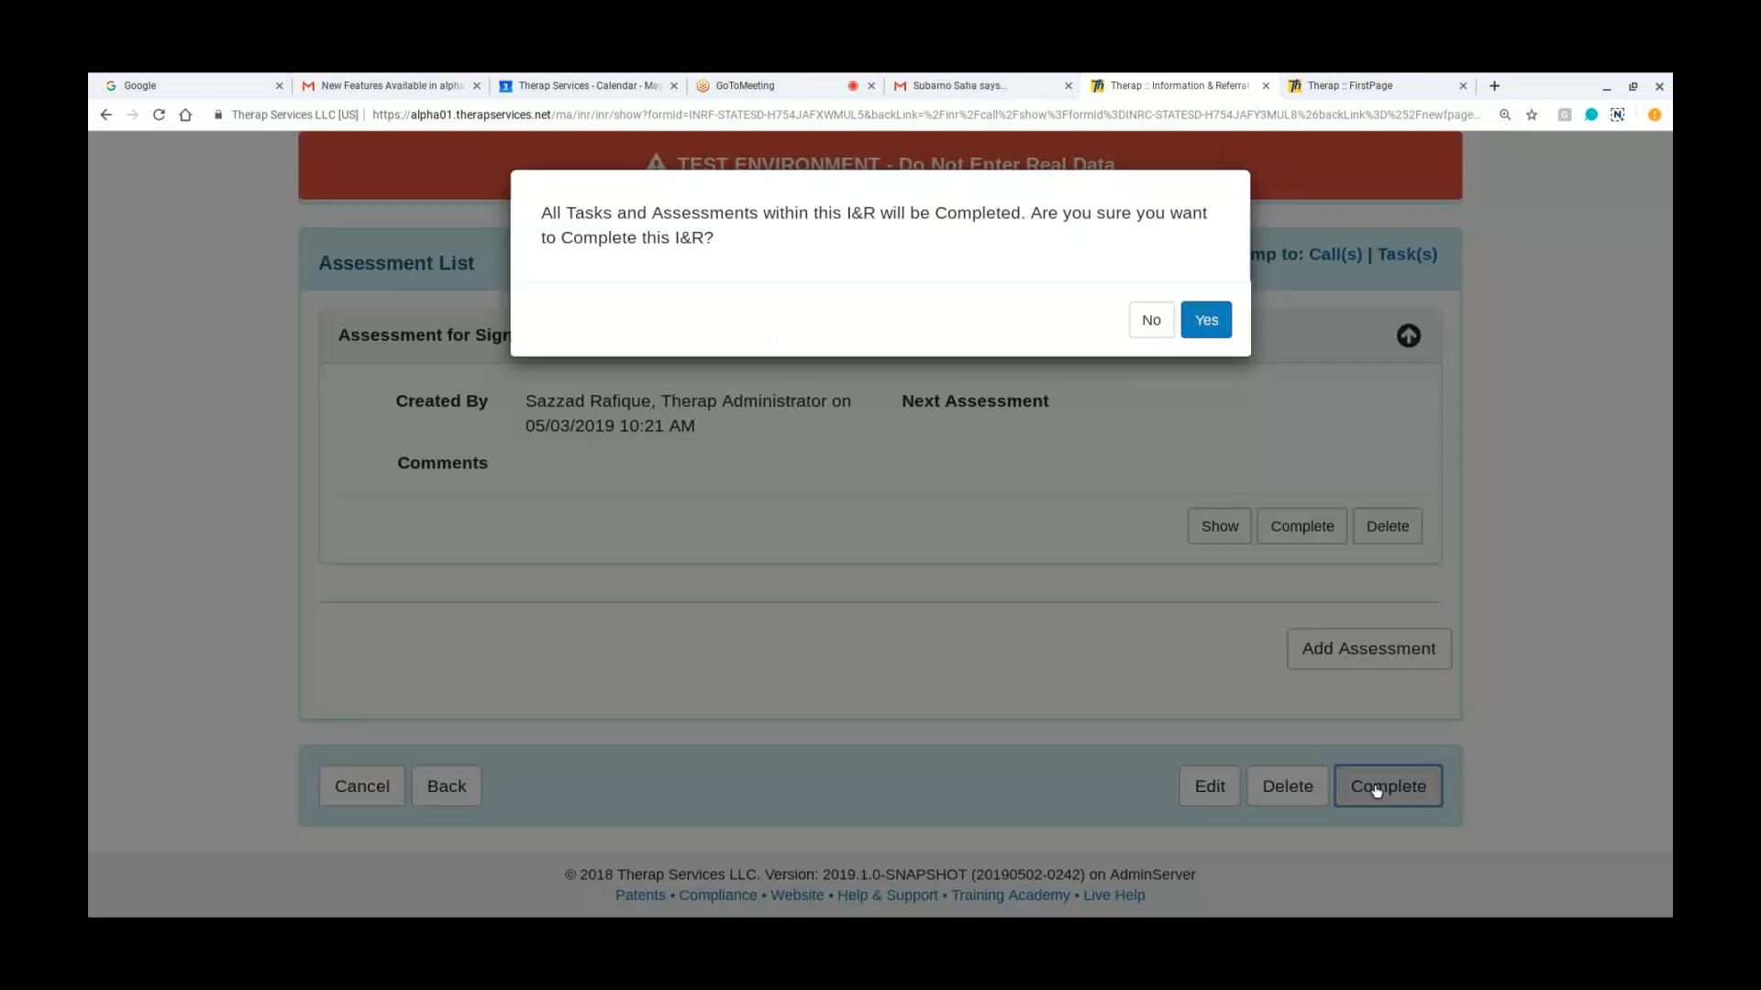
click(1203, 319)
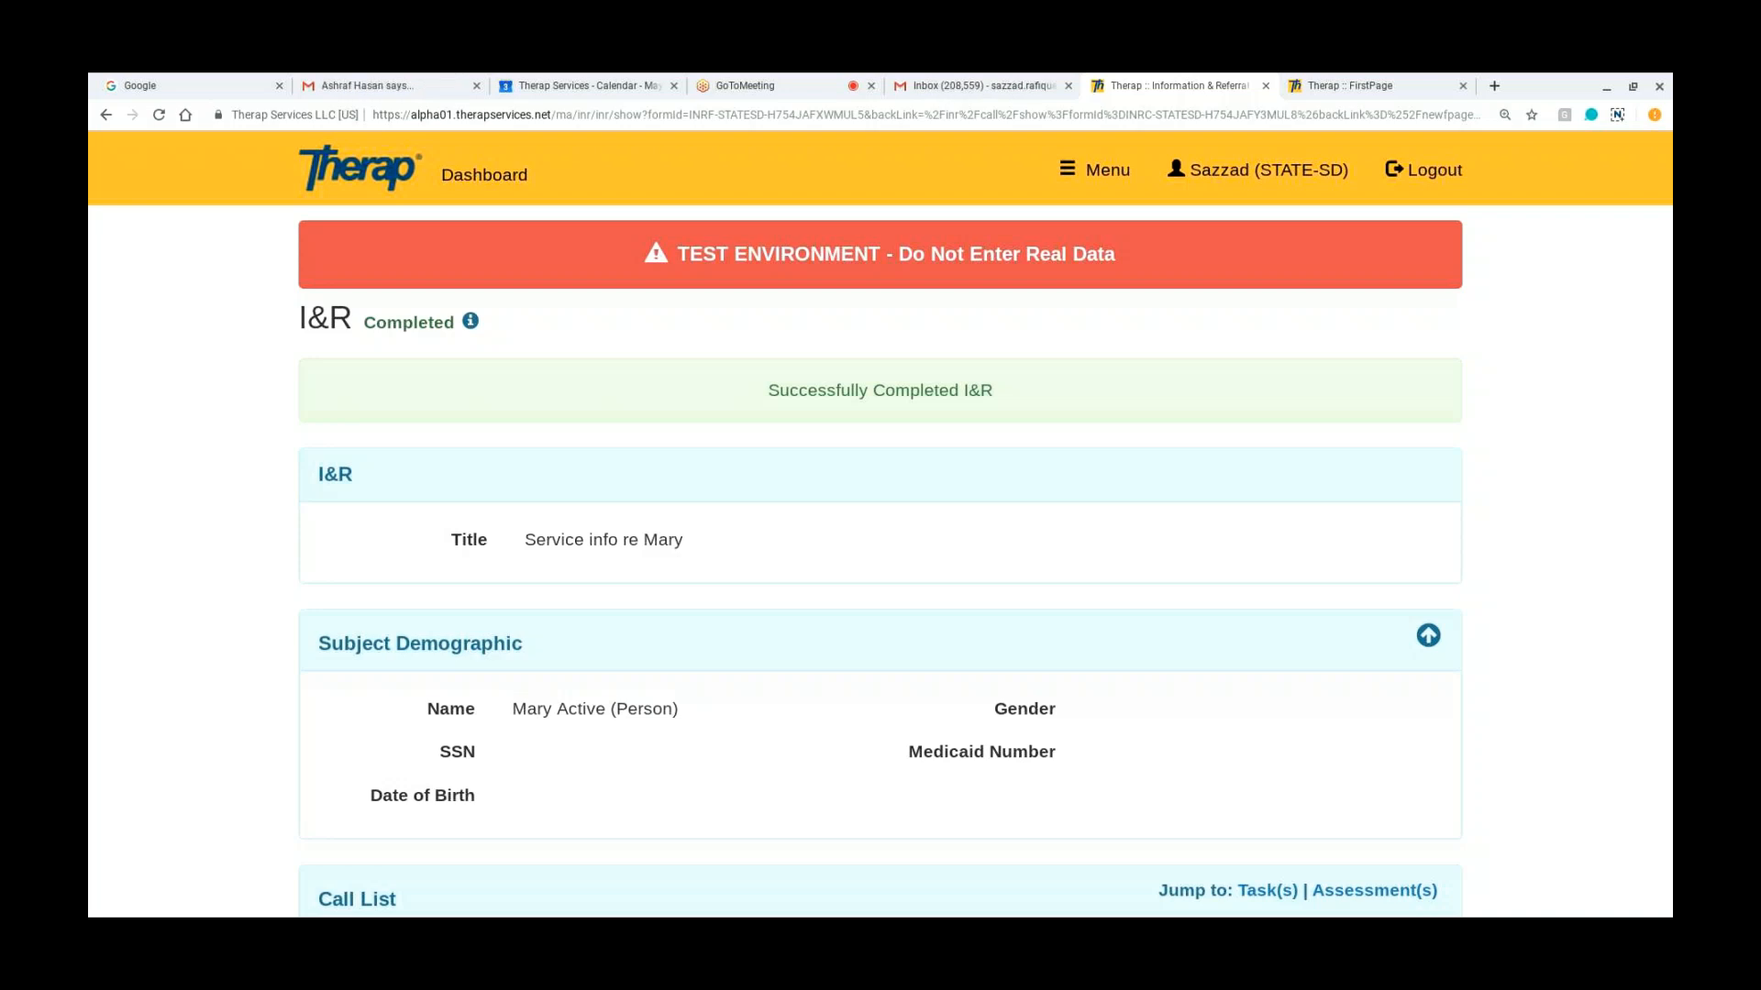
scroll(880, 523, down, 20)
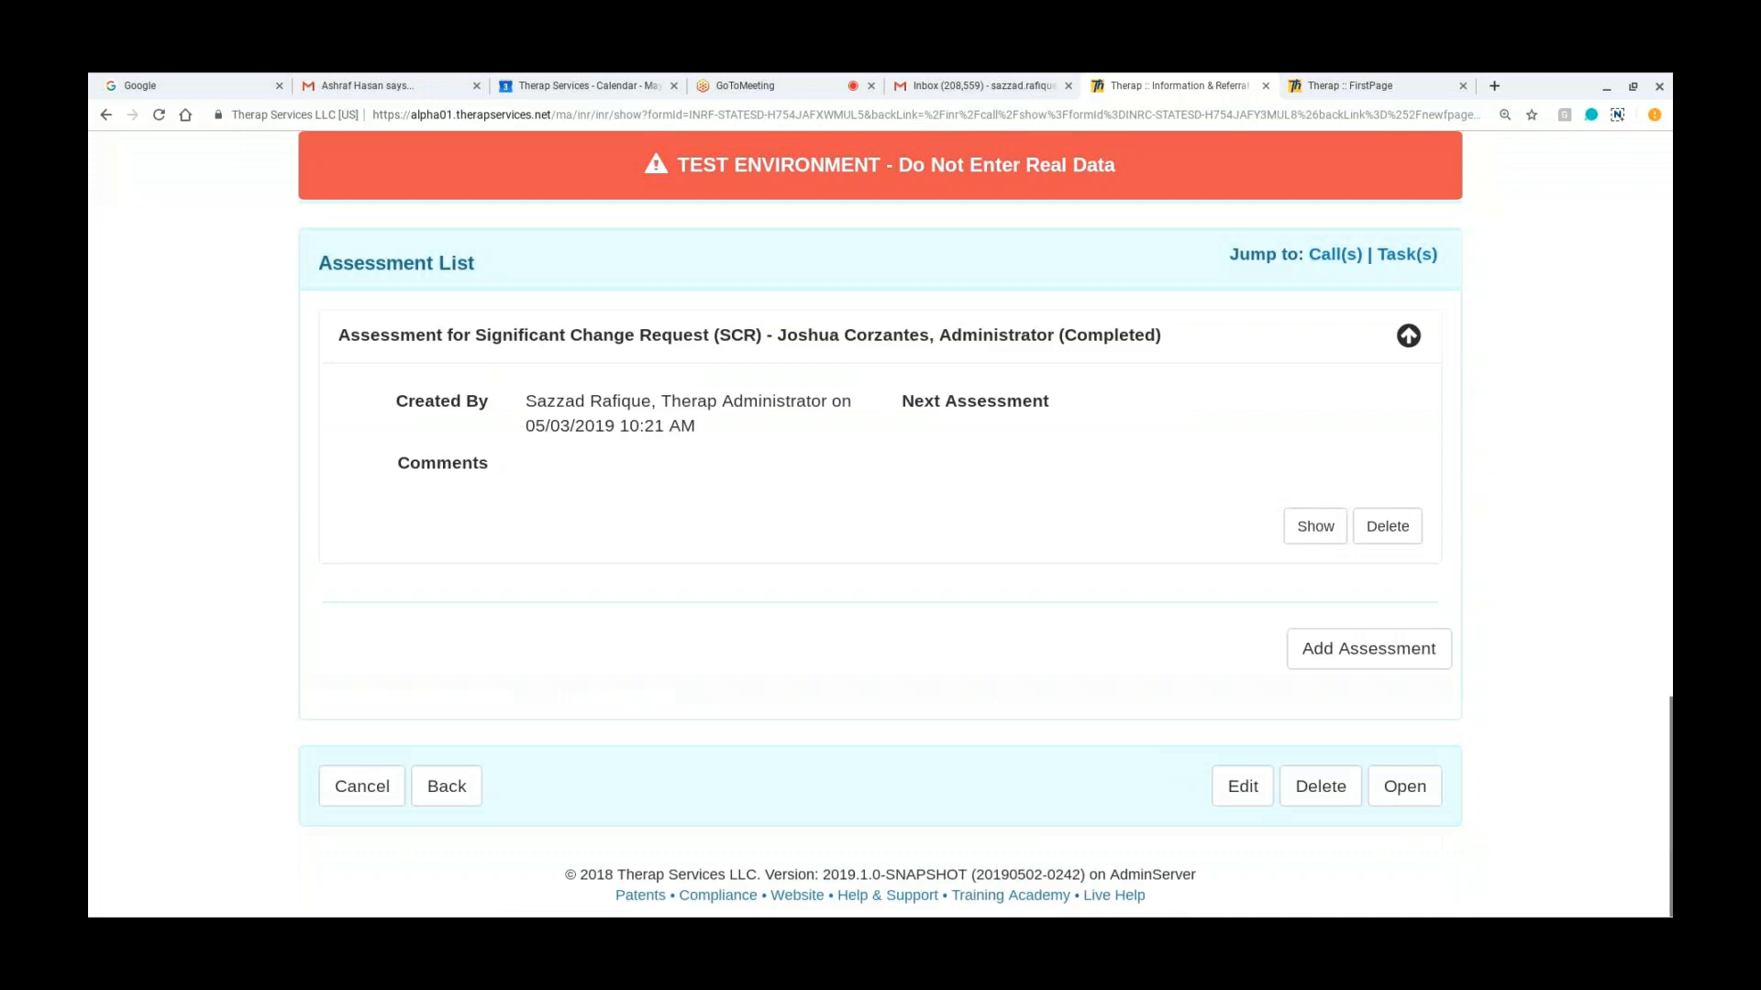
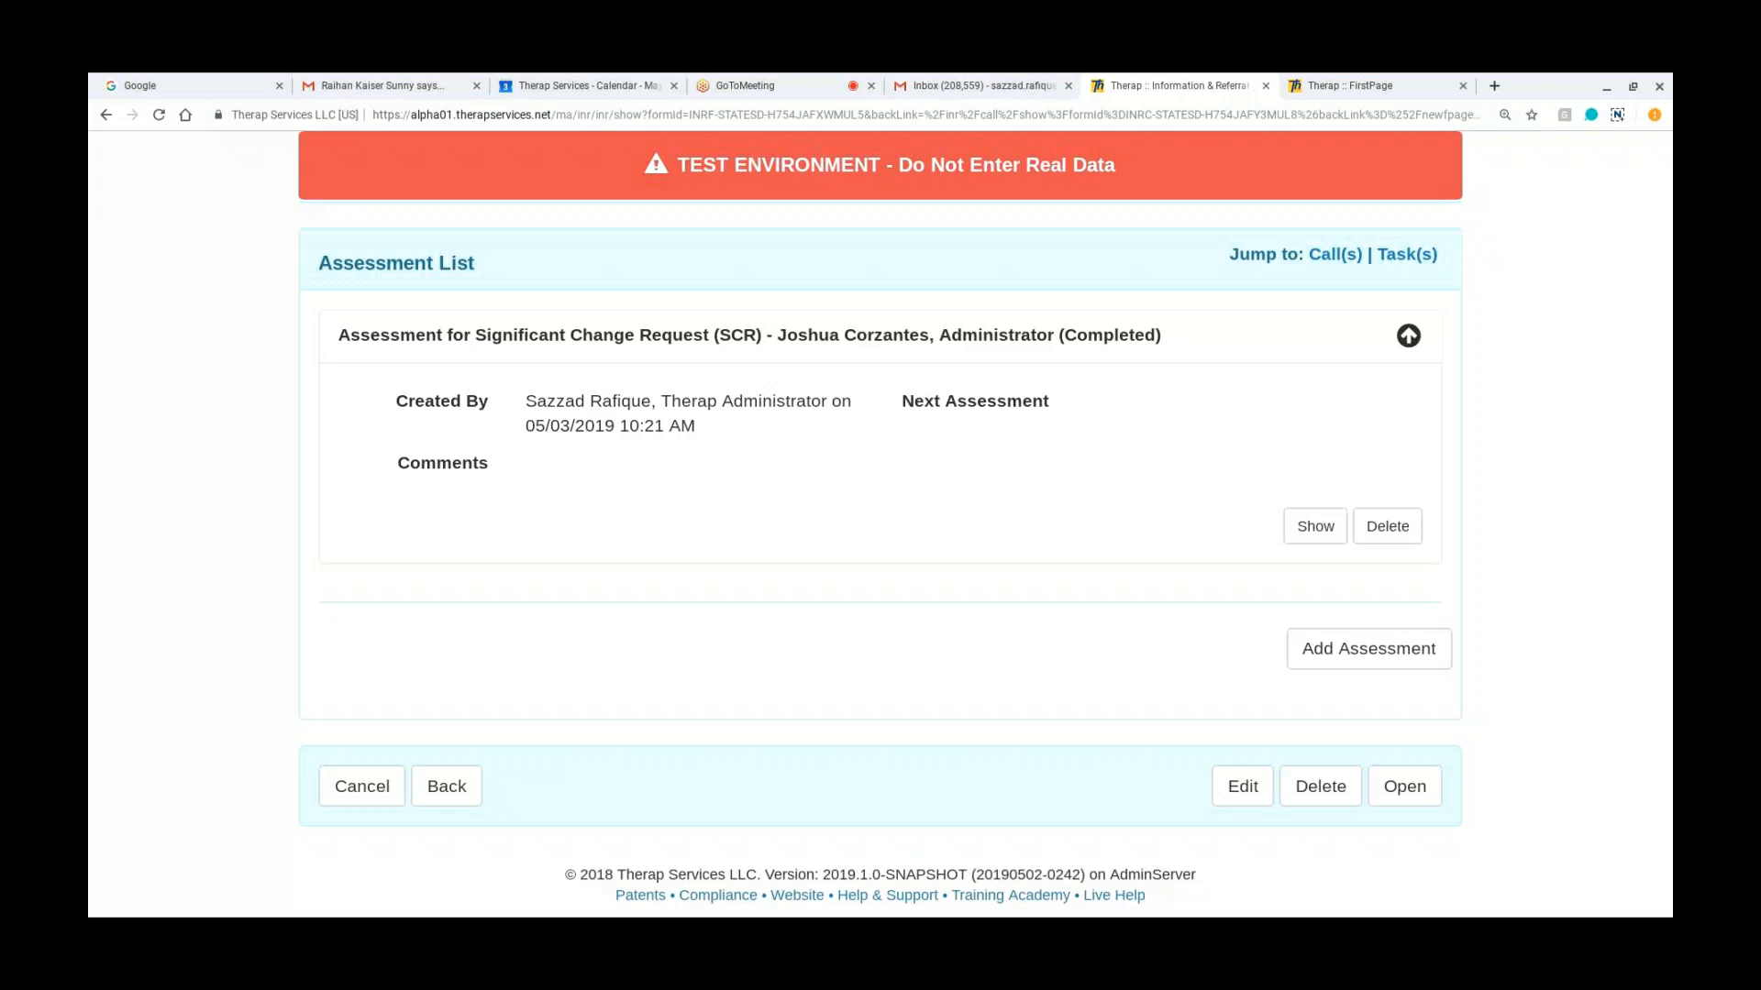
Step: Return to the dashboard and open the list of incomplete Information & Referral tasks
scroll(880, 550, up, 1)
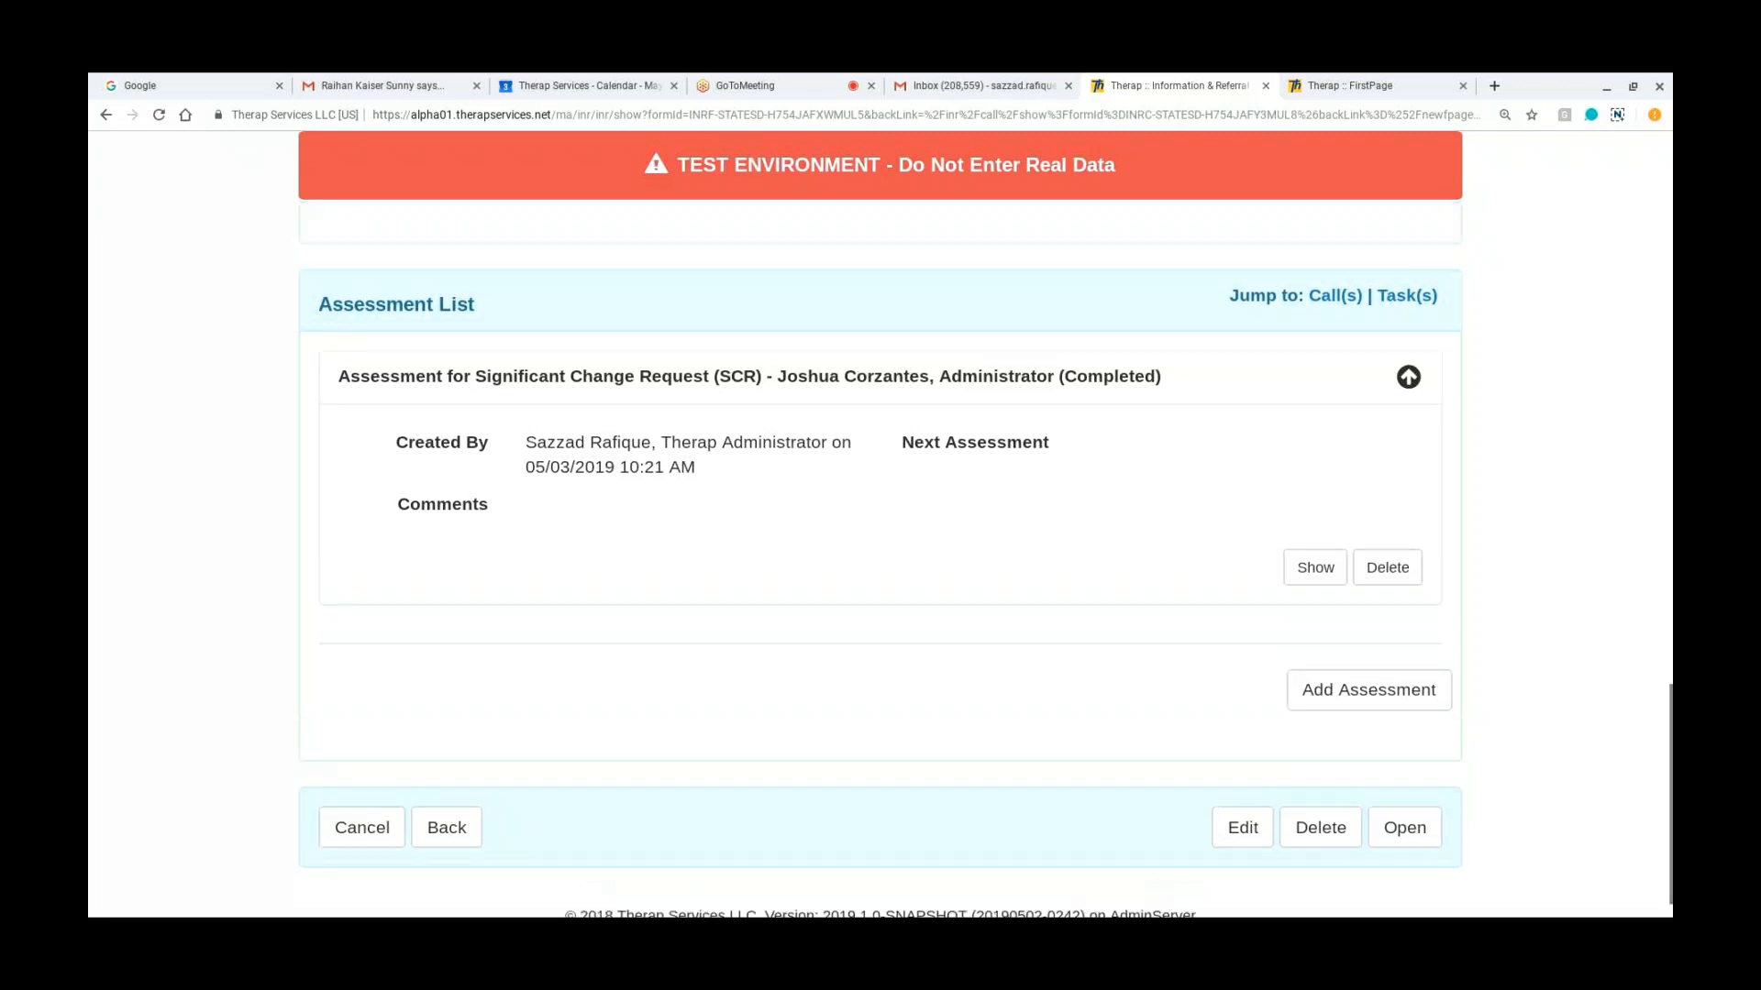
scroll(880, 523, up, 10)
scroll(880, 522, up, 10)
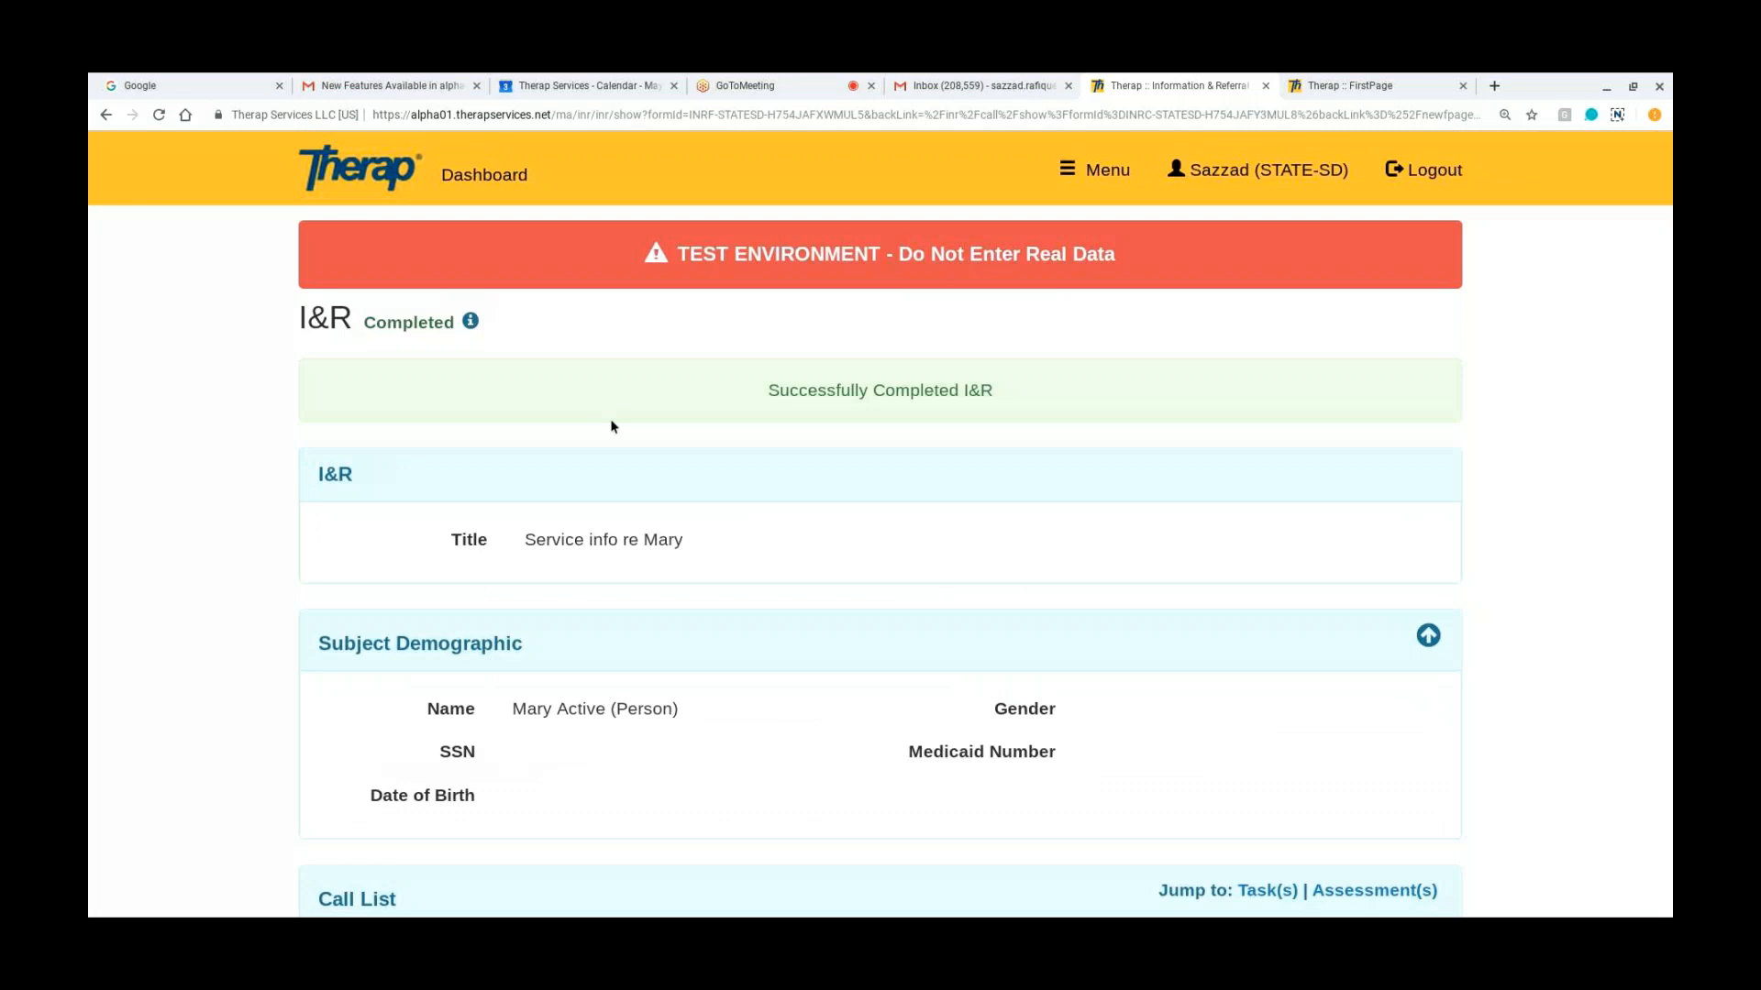
click(511, 186)
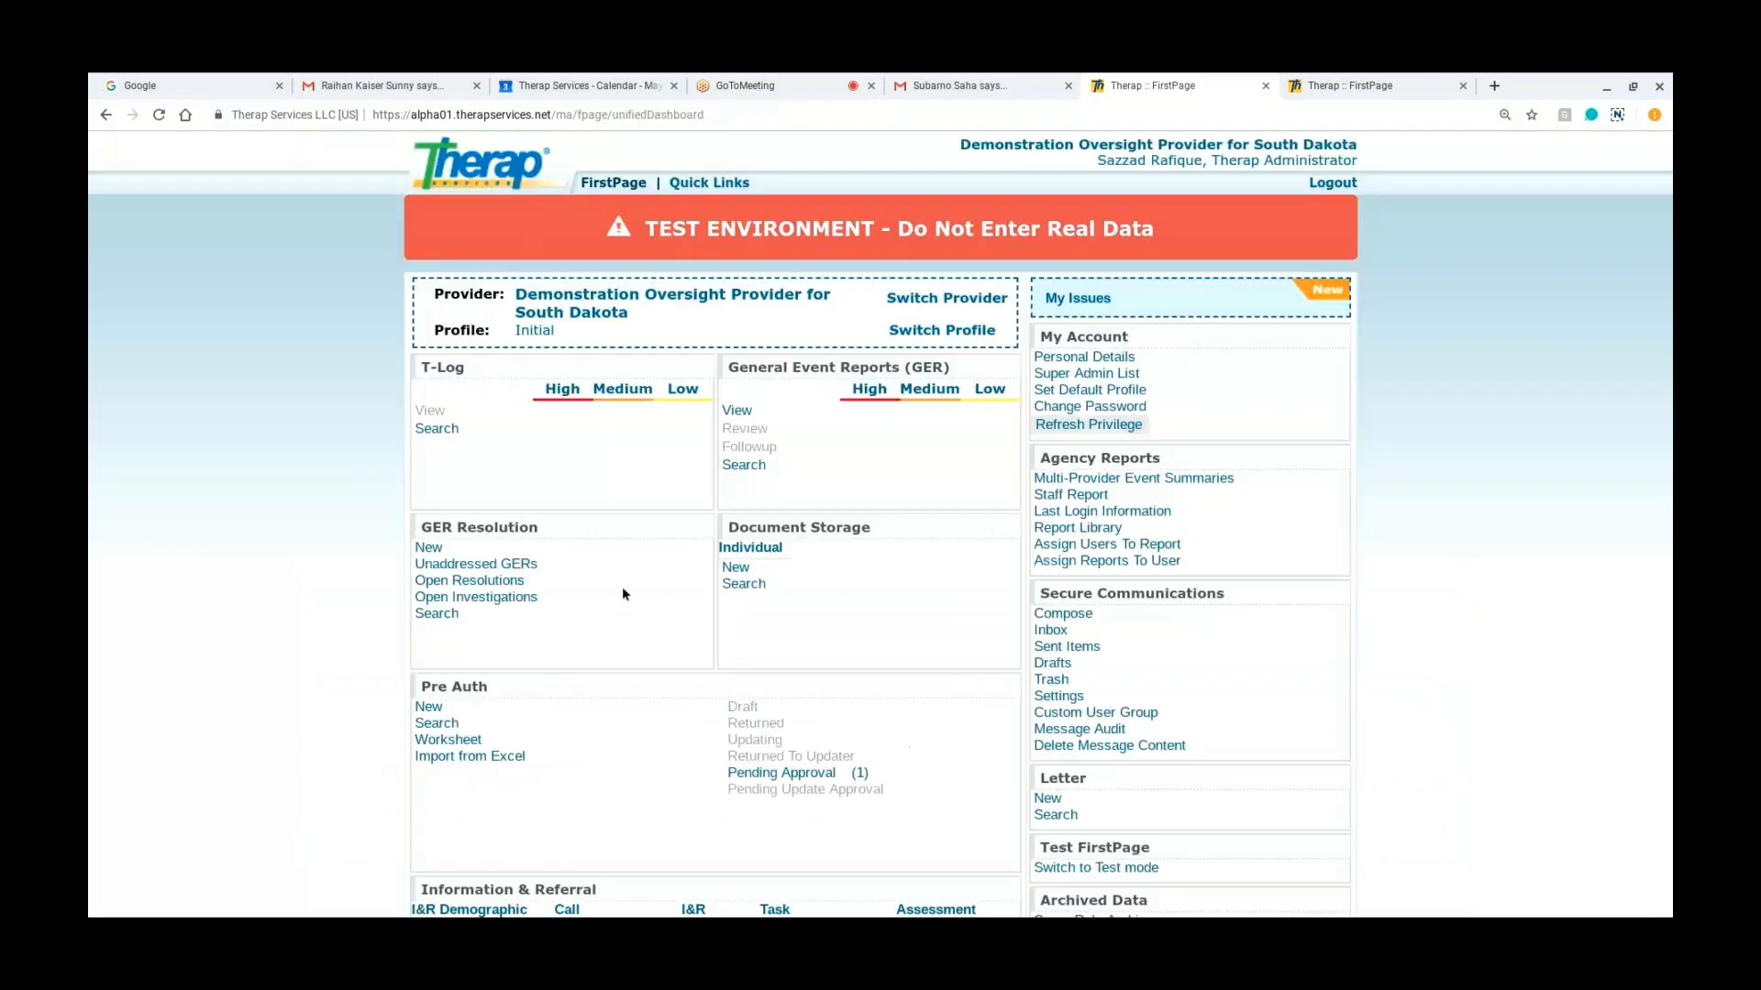
scroll(623, 592, down, 3)
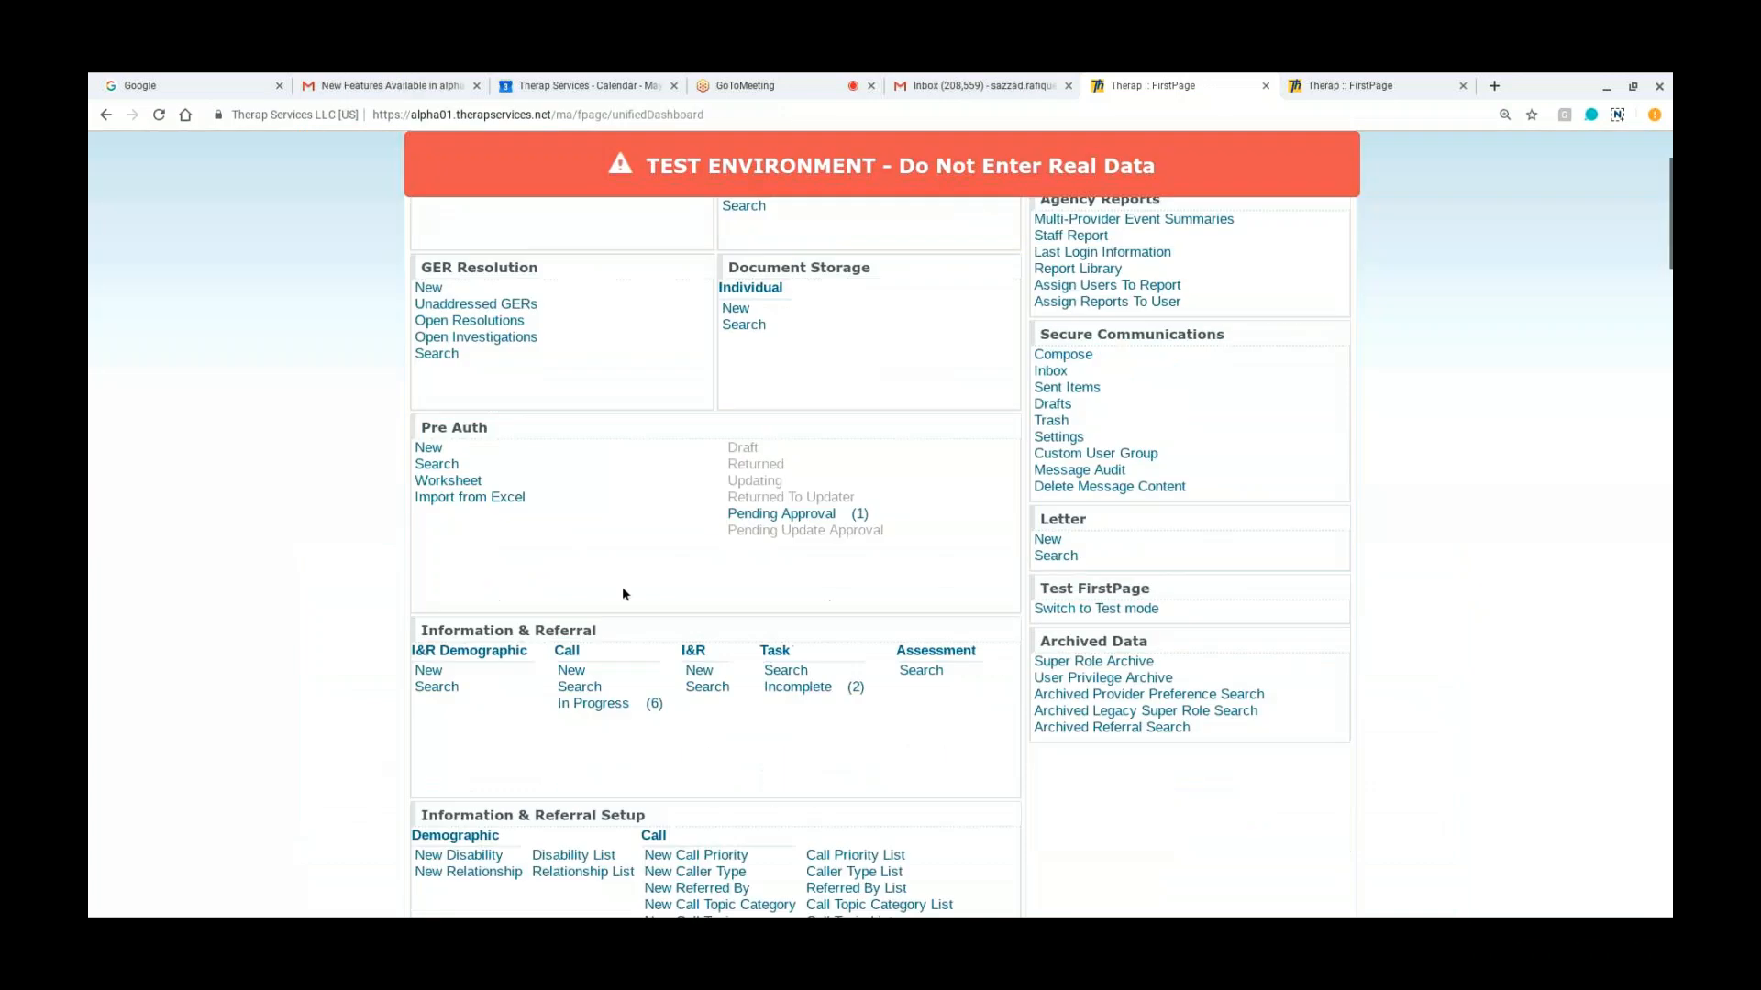
scroll(622, 593, down, 1)
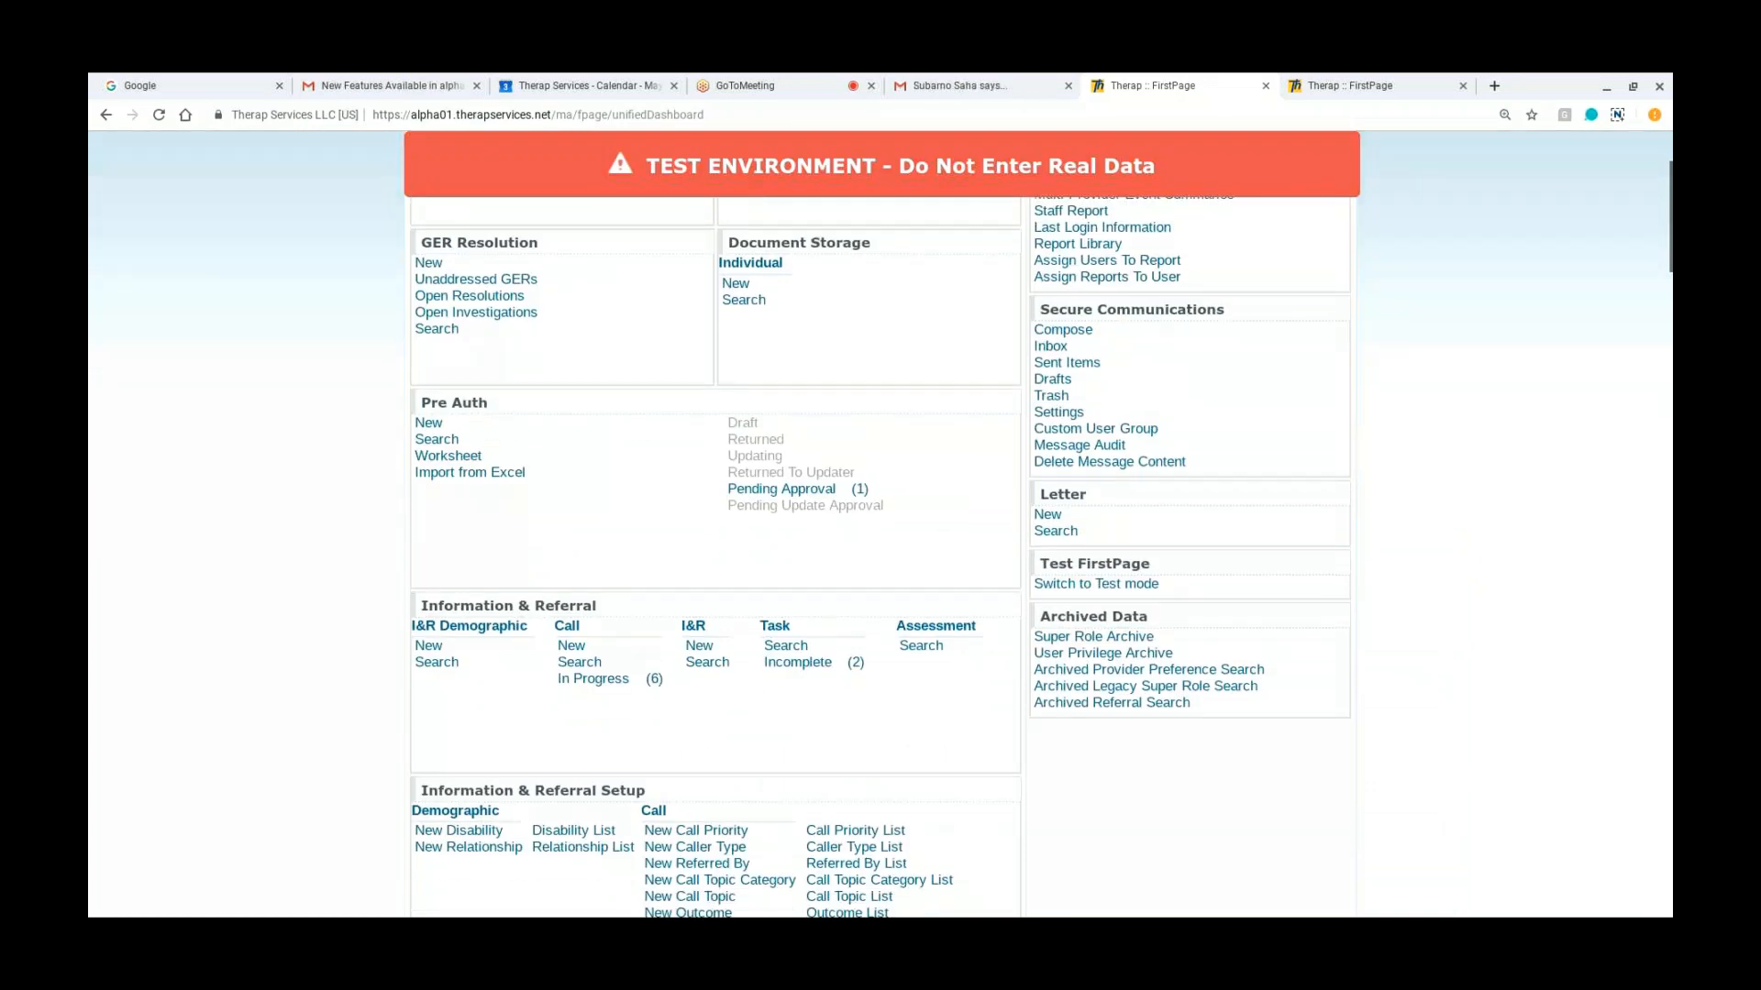
scroll(880, 522, down, 1)
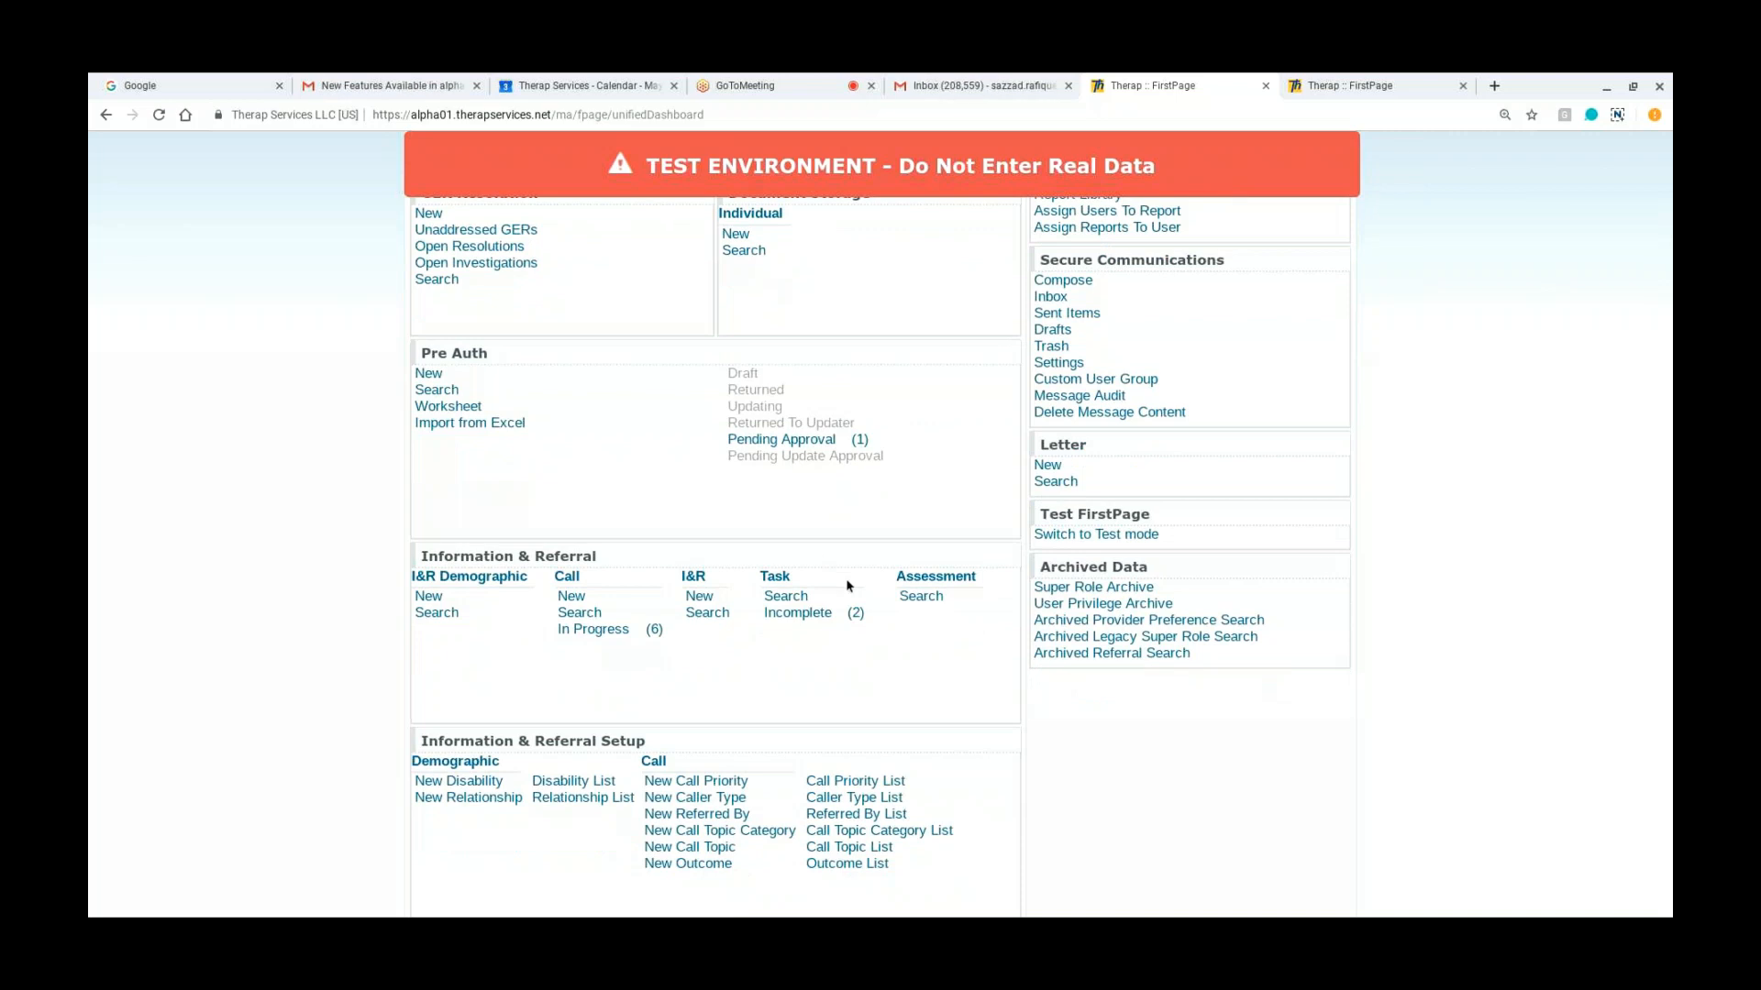
click(855, 614)
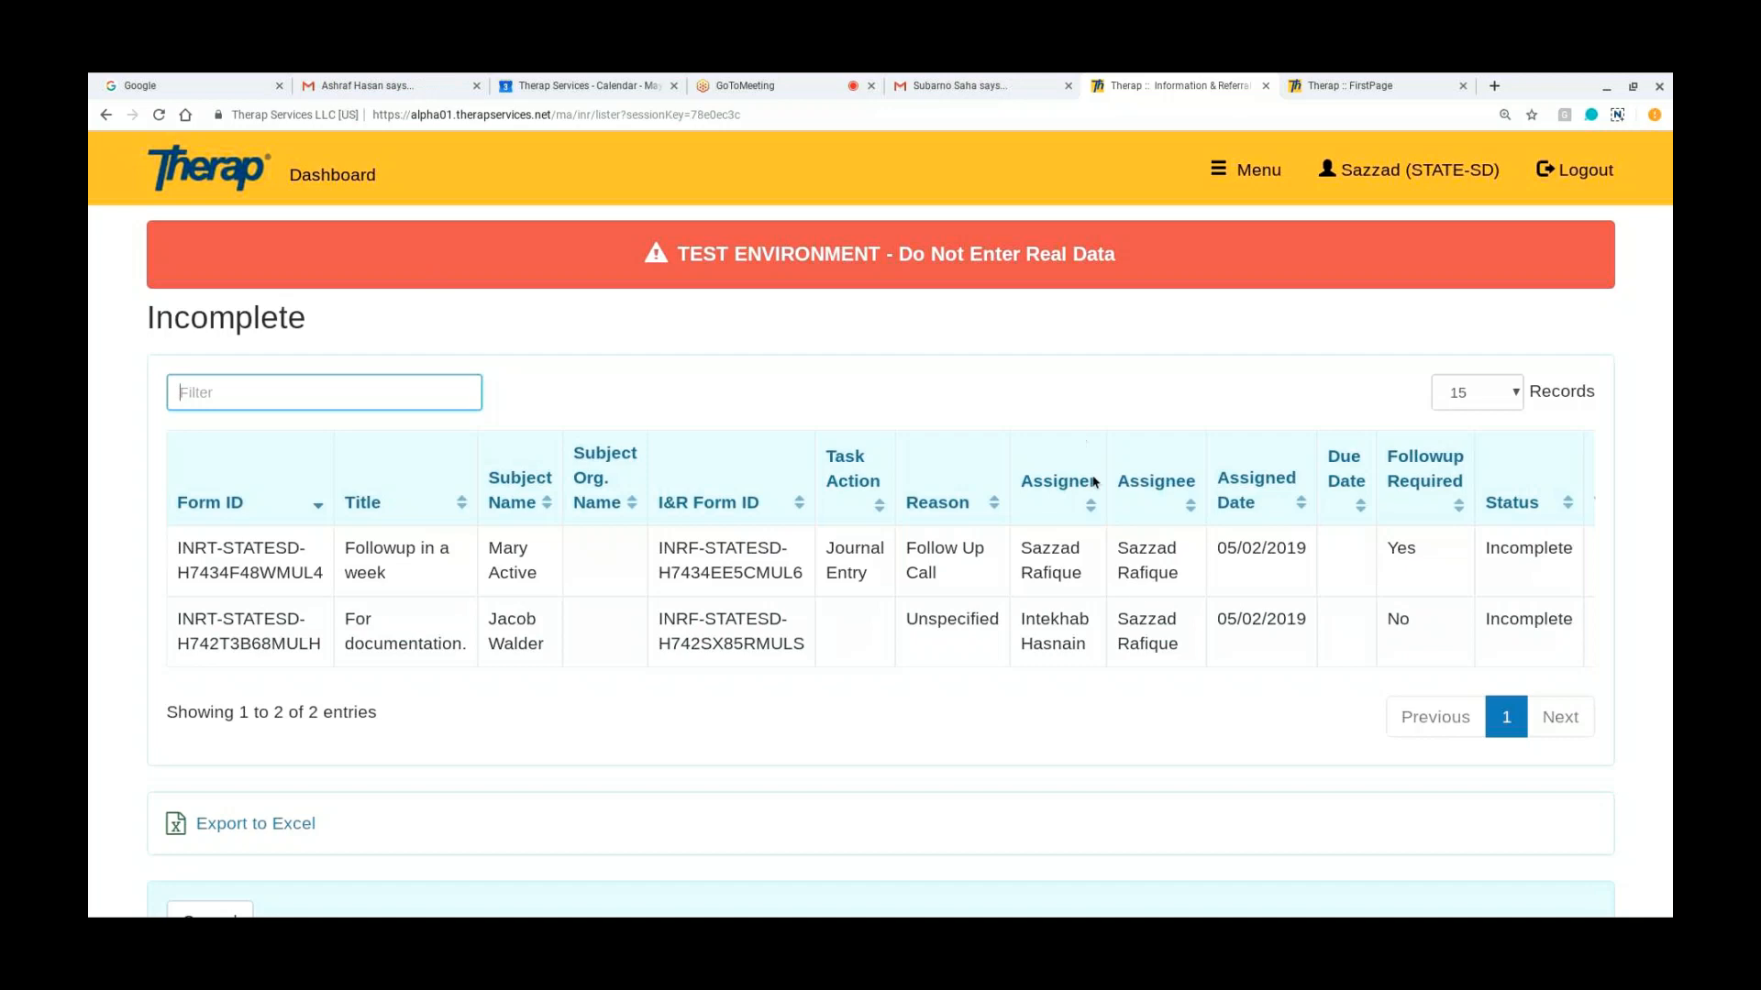
Step: Open the incomplete "Followup in a week" Journal Entry task and examine its subject demographic, task details and linked I&R
click(1140, 578)
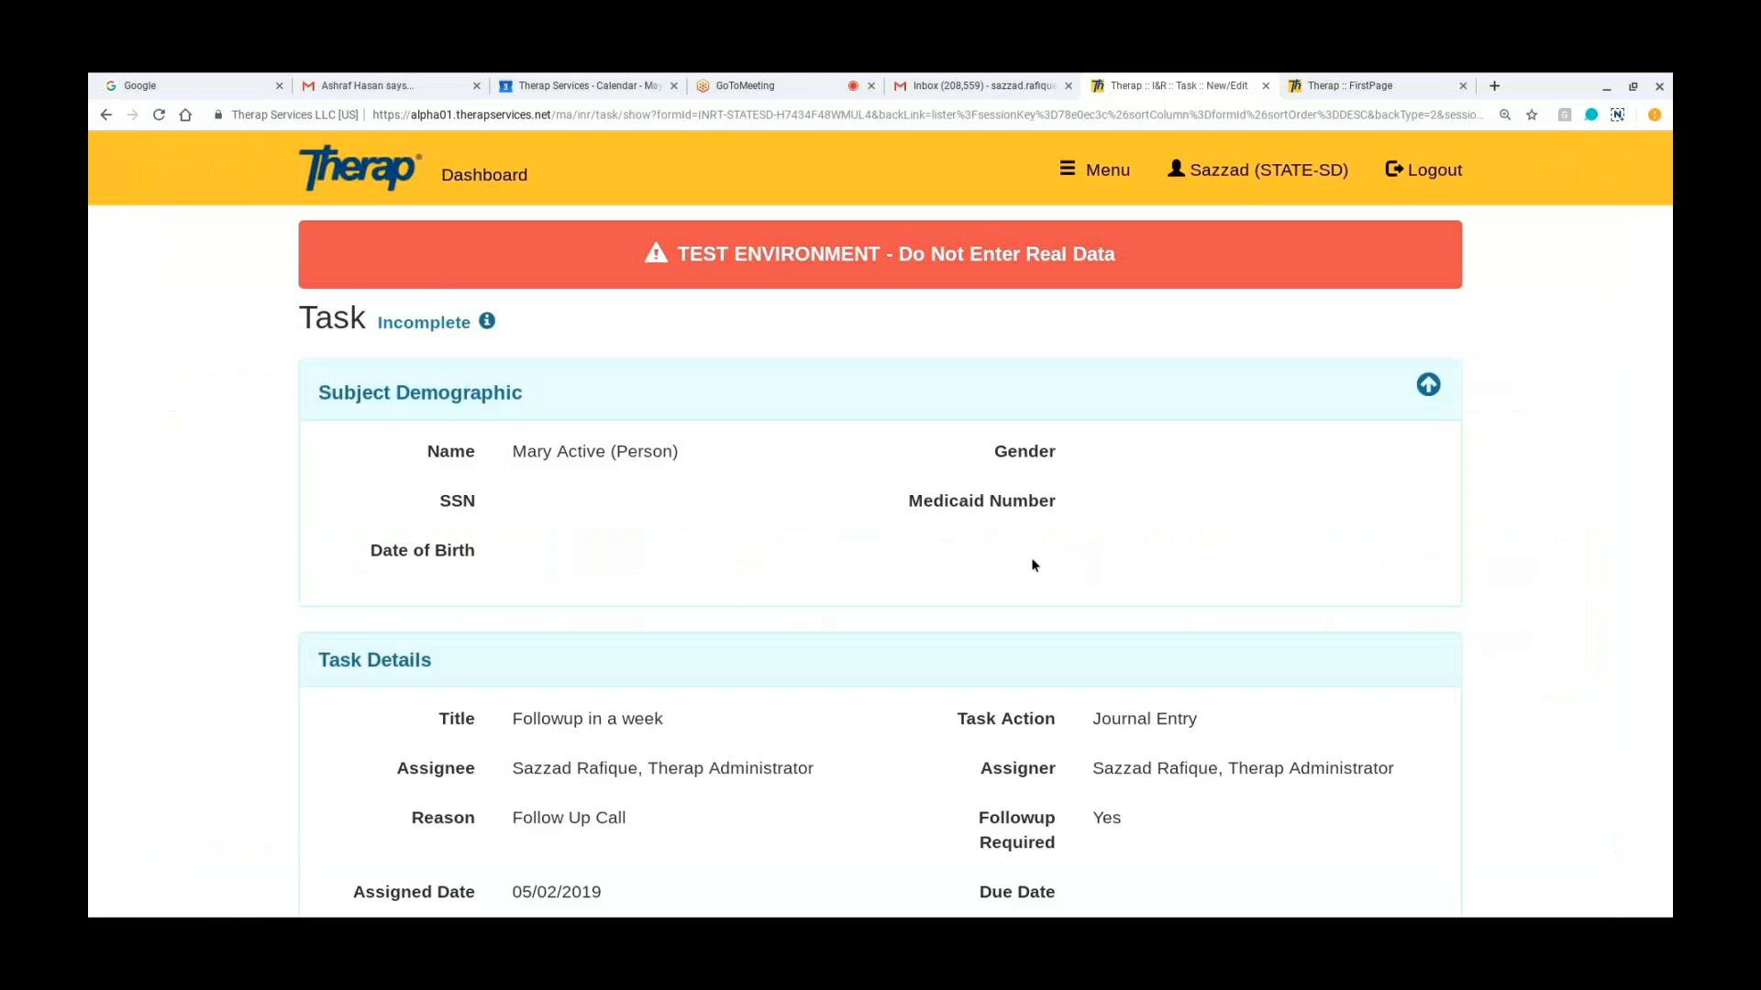
scroll(881, 550, down, 4)
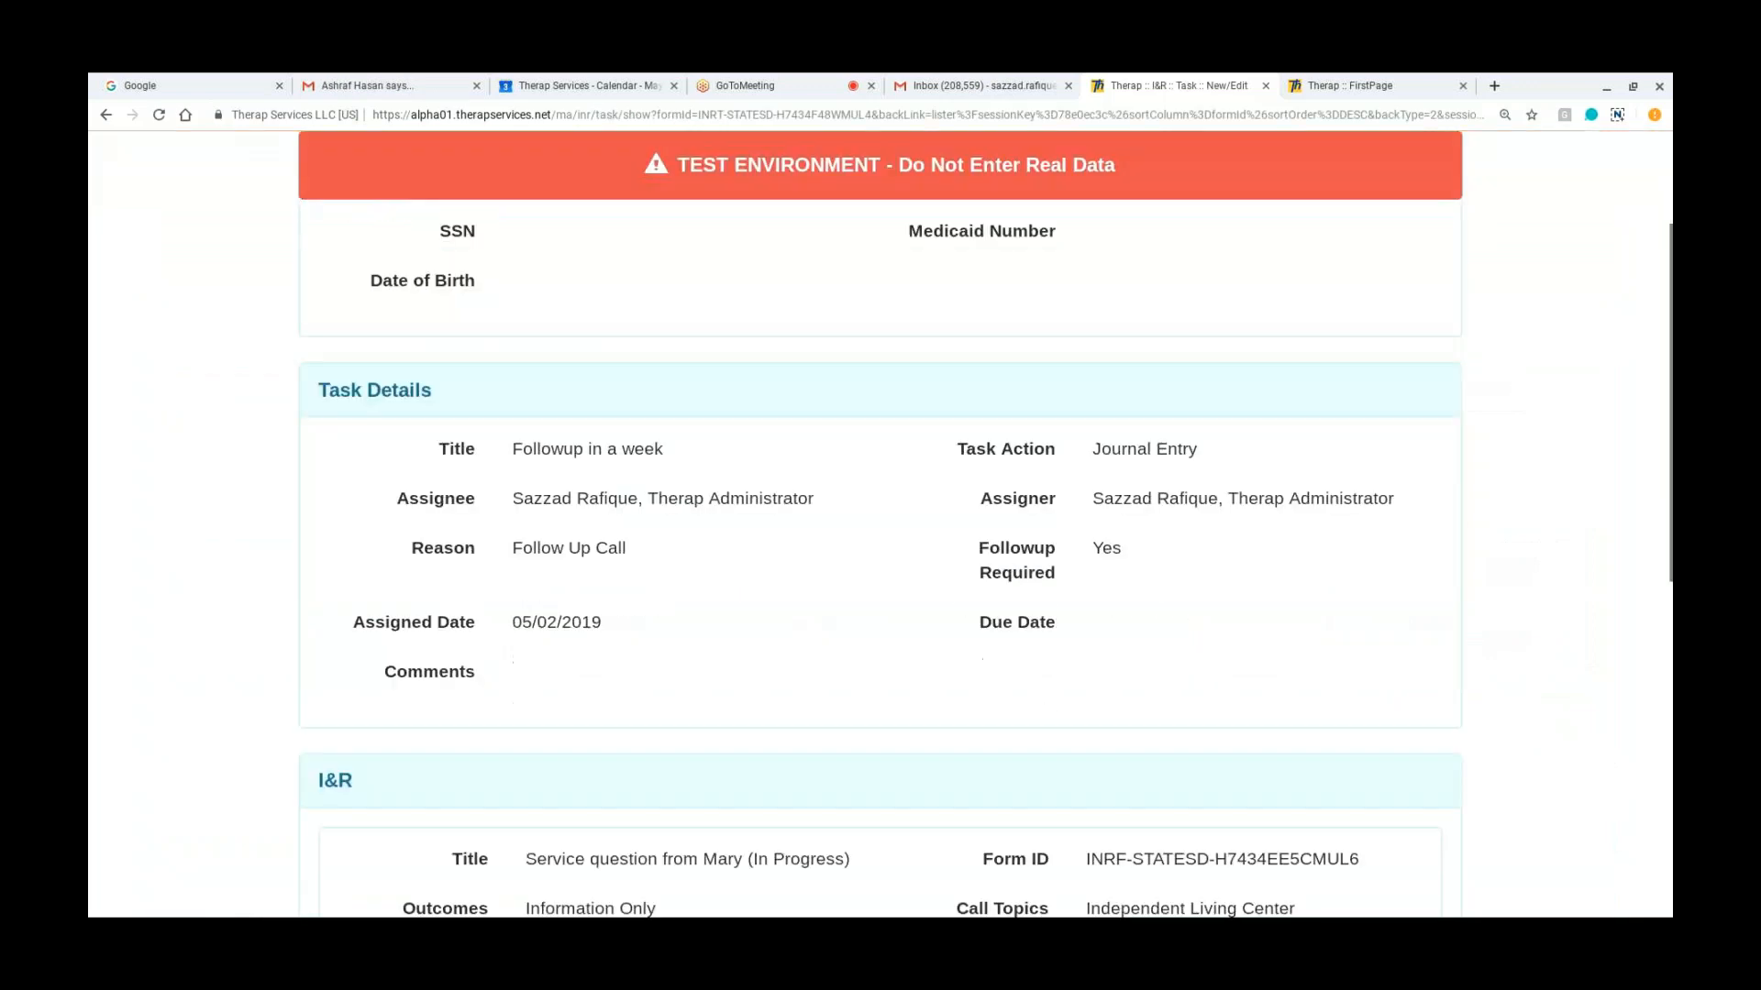
scroll(881, 550, up, 4)
scroll(880, 550, down, 9)
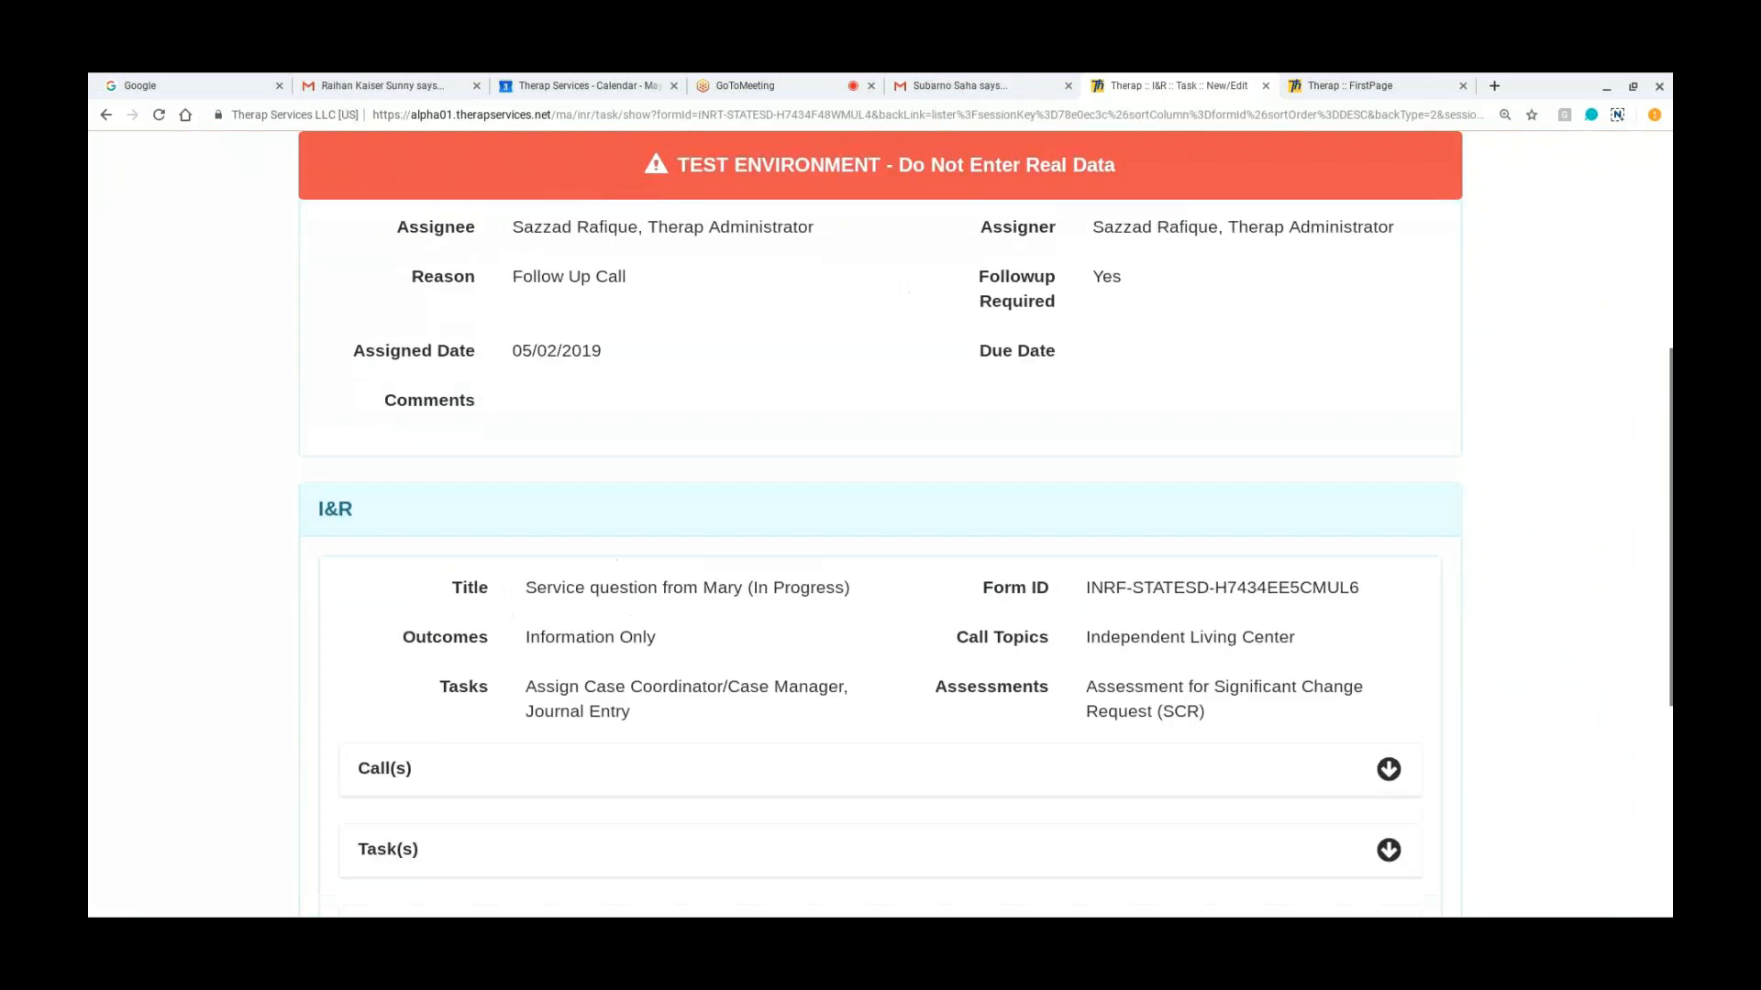
scroll(881, 550, down, 2)
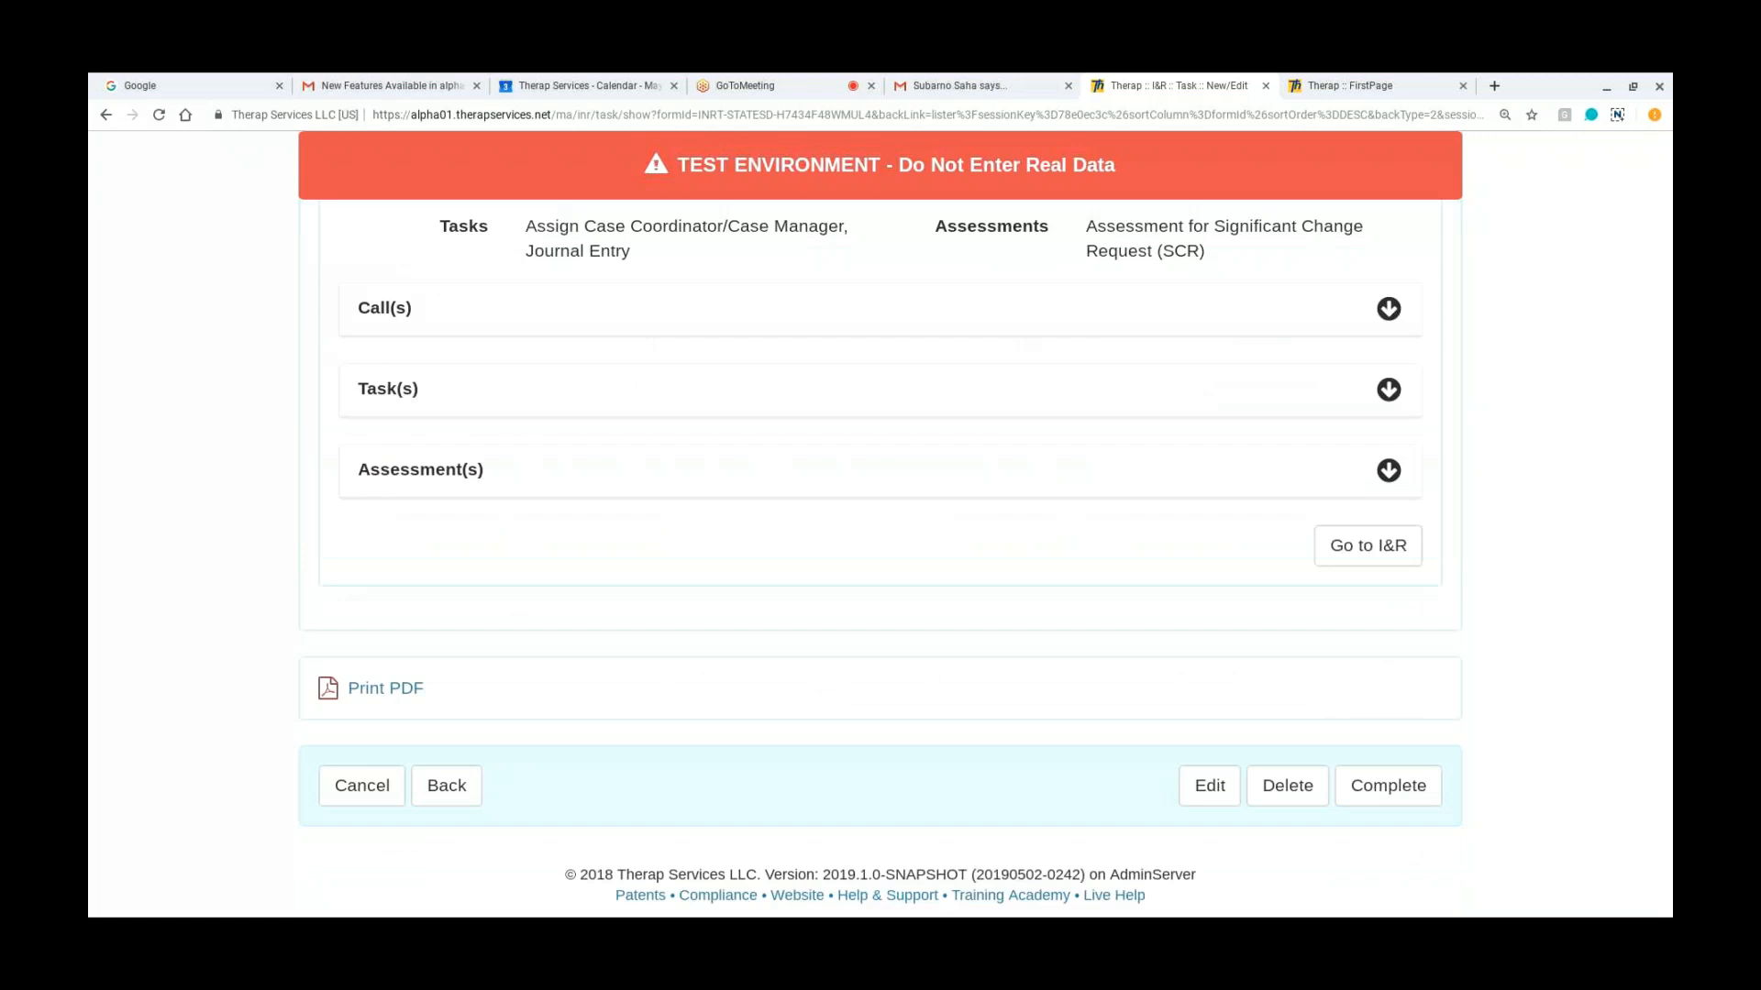
scroll(1189, 573, up, 5)
scroll(1189, 572, down, 4)
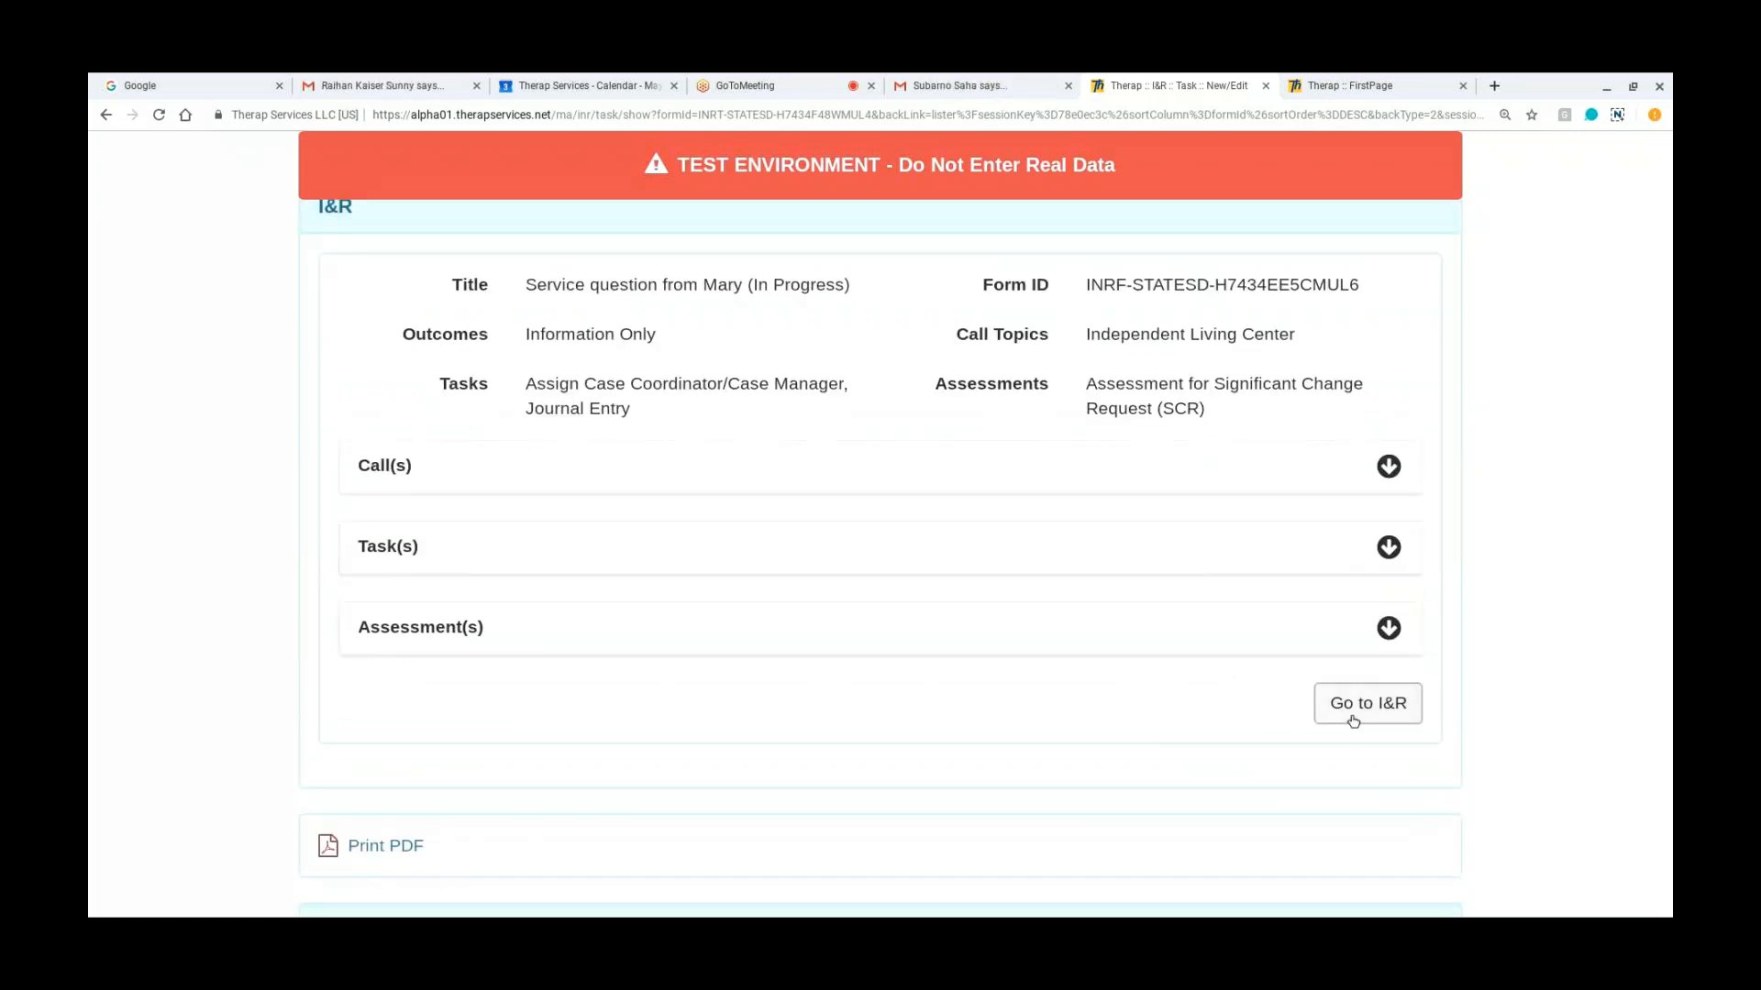
scroll(1174, 732, up, 5)
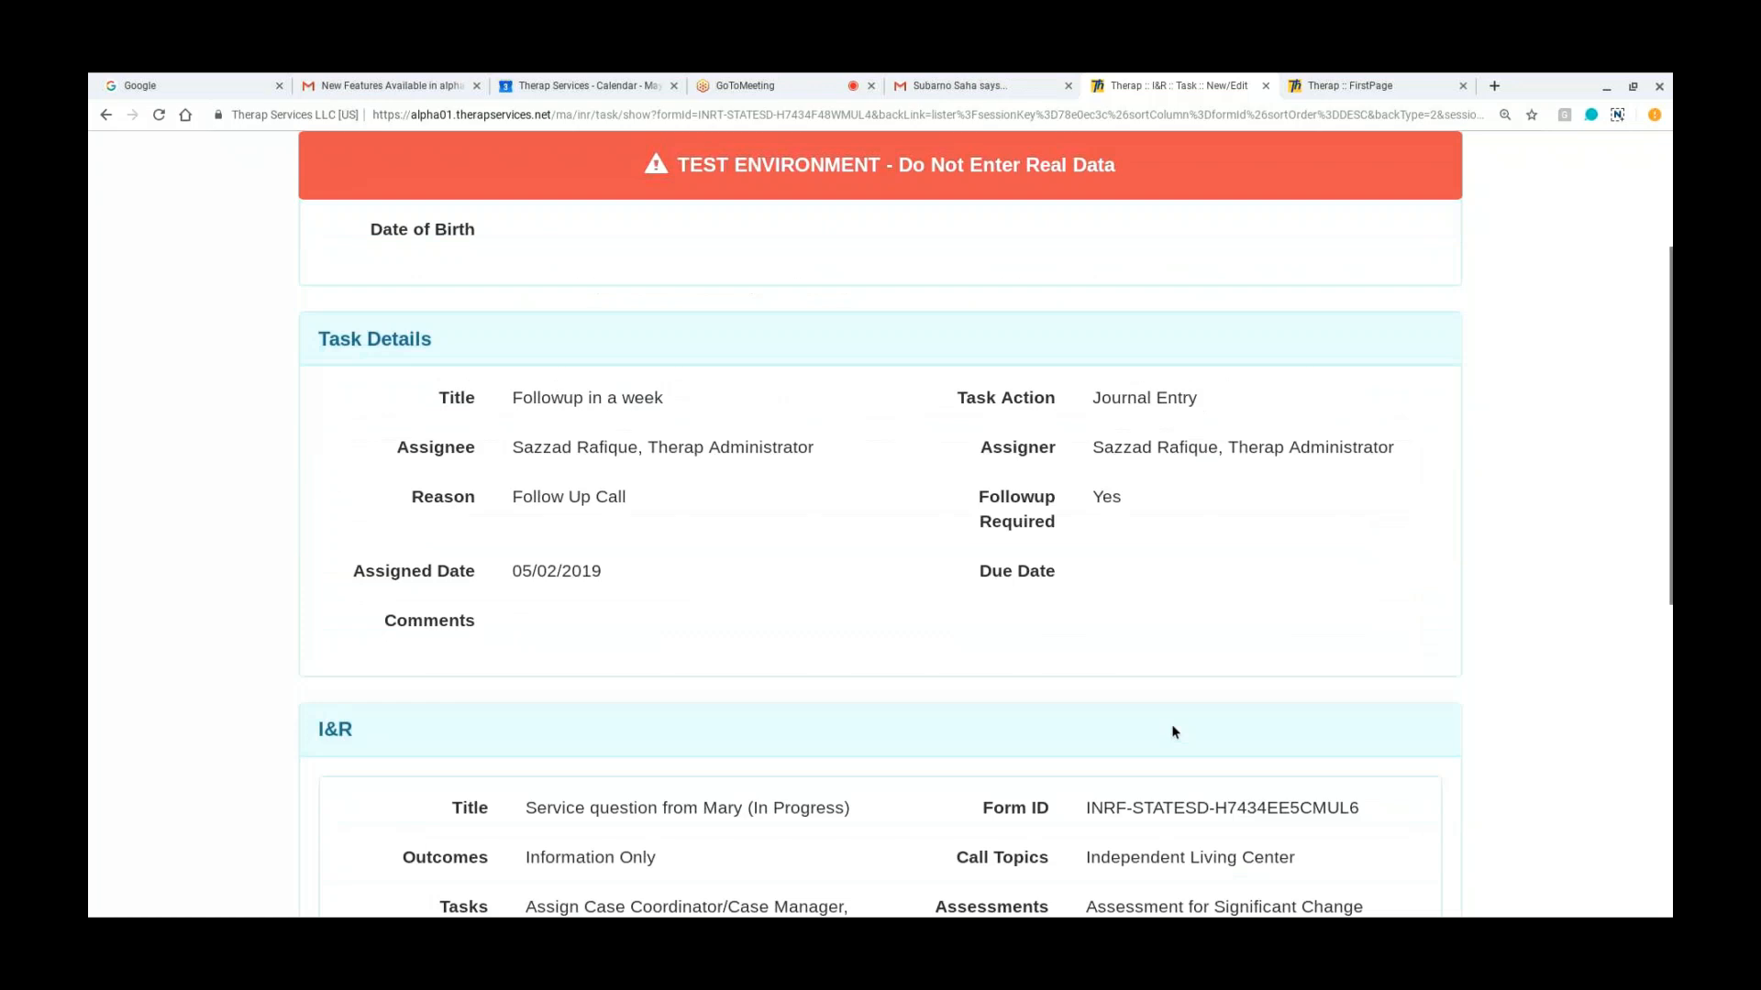
scroll(1174, 732, up, 2)
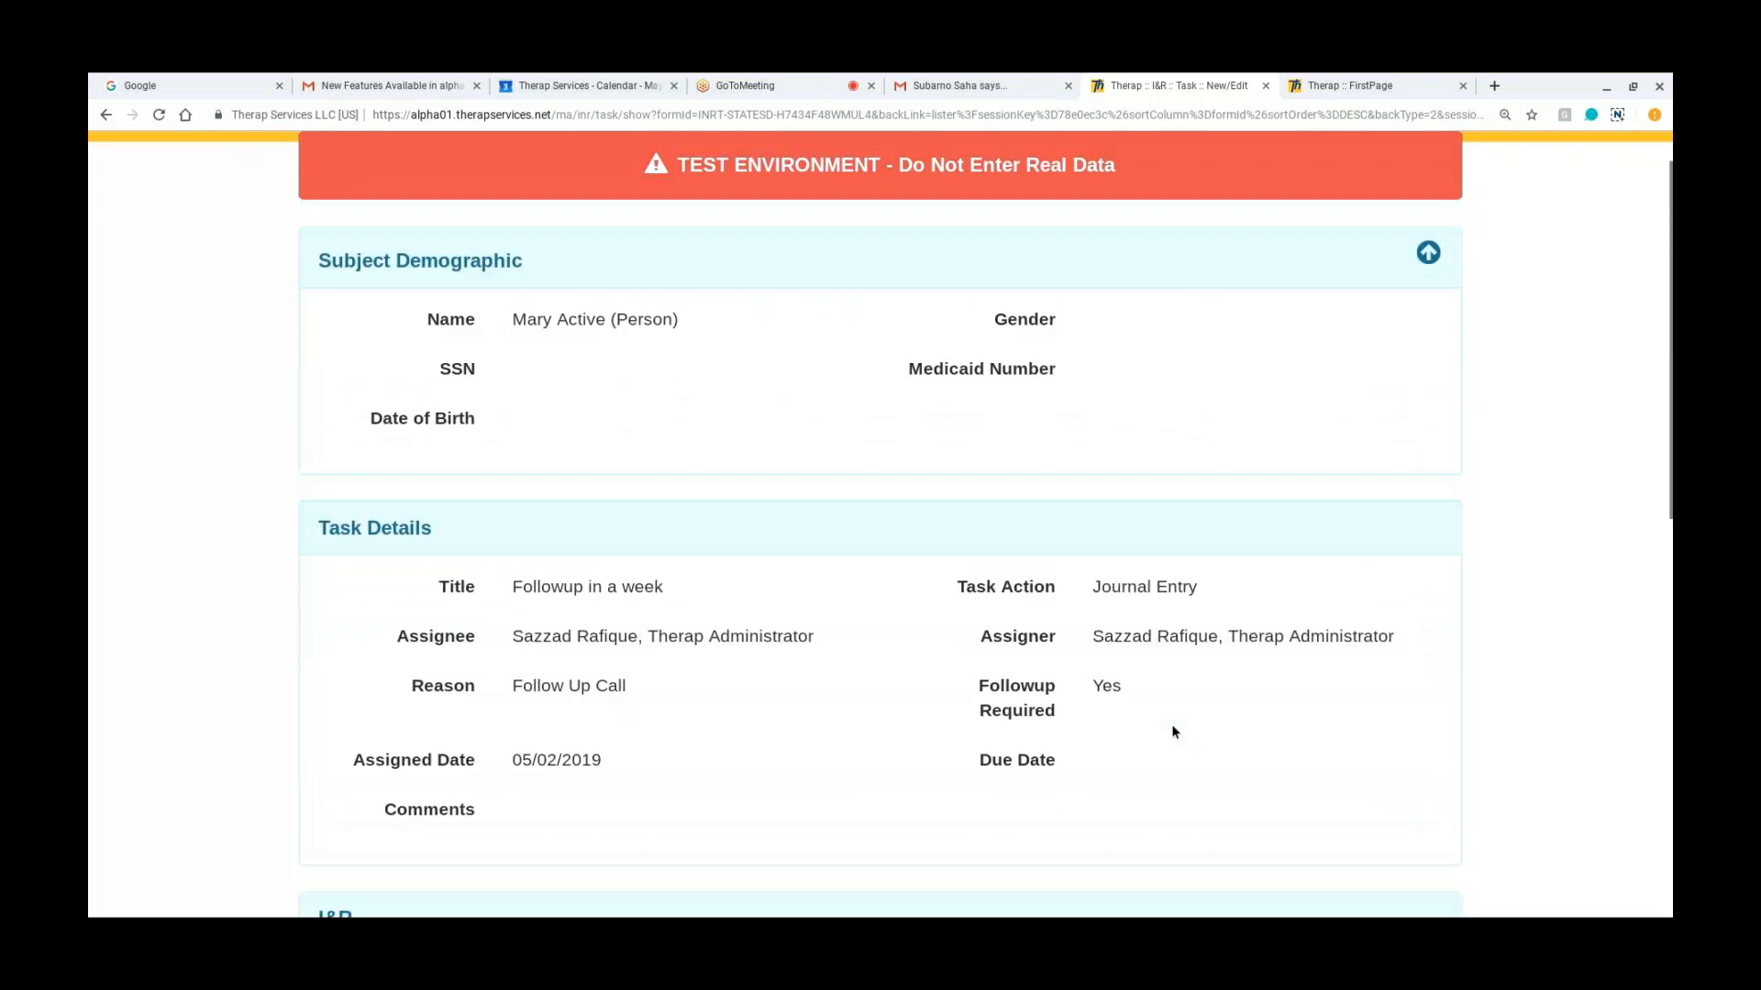
scroll(1174, 732, up, 1)
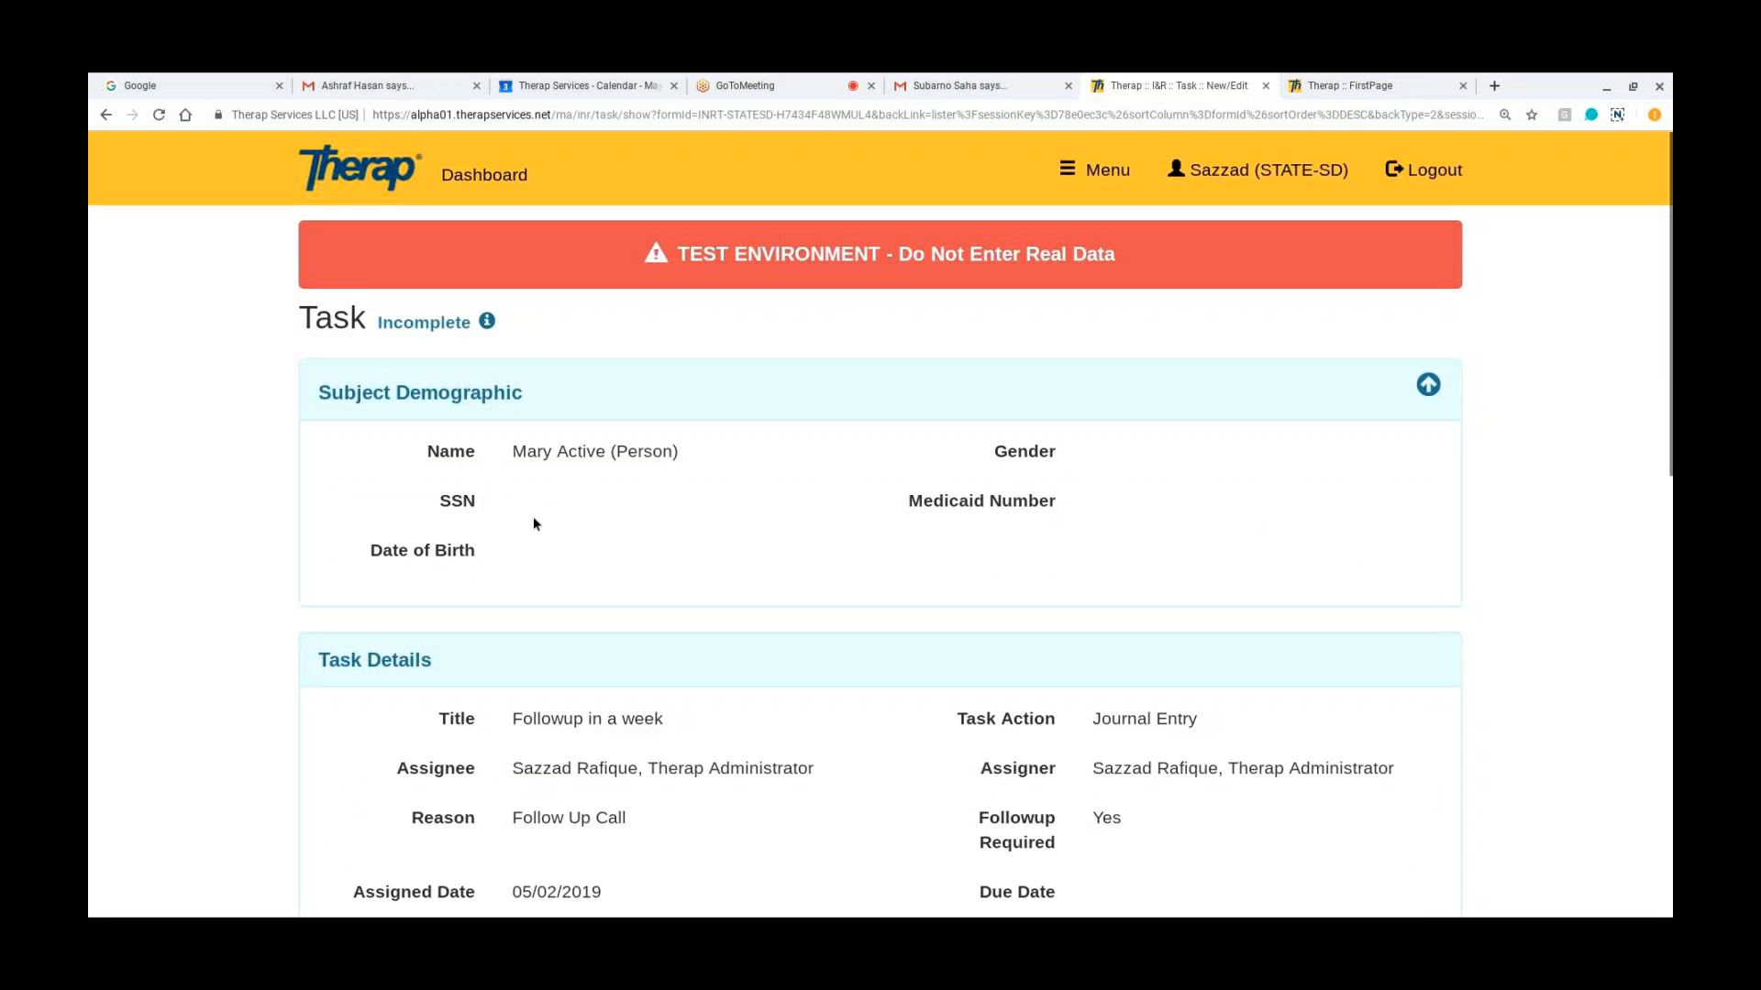
scroll(533, 523, down, 3)
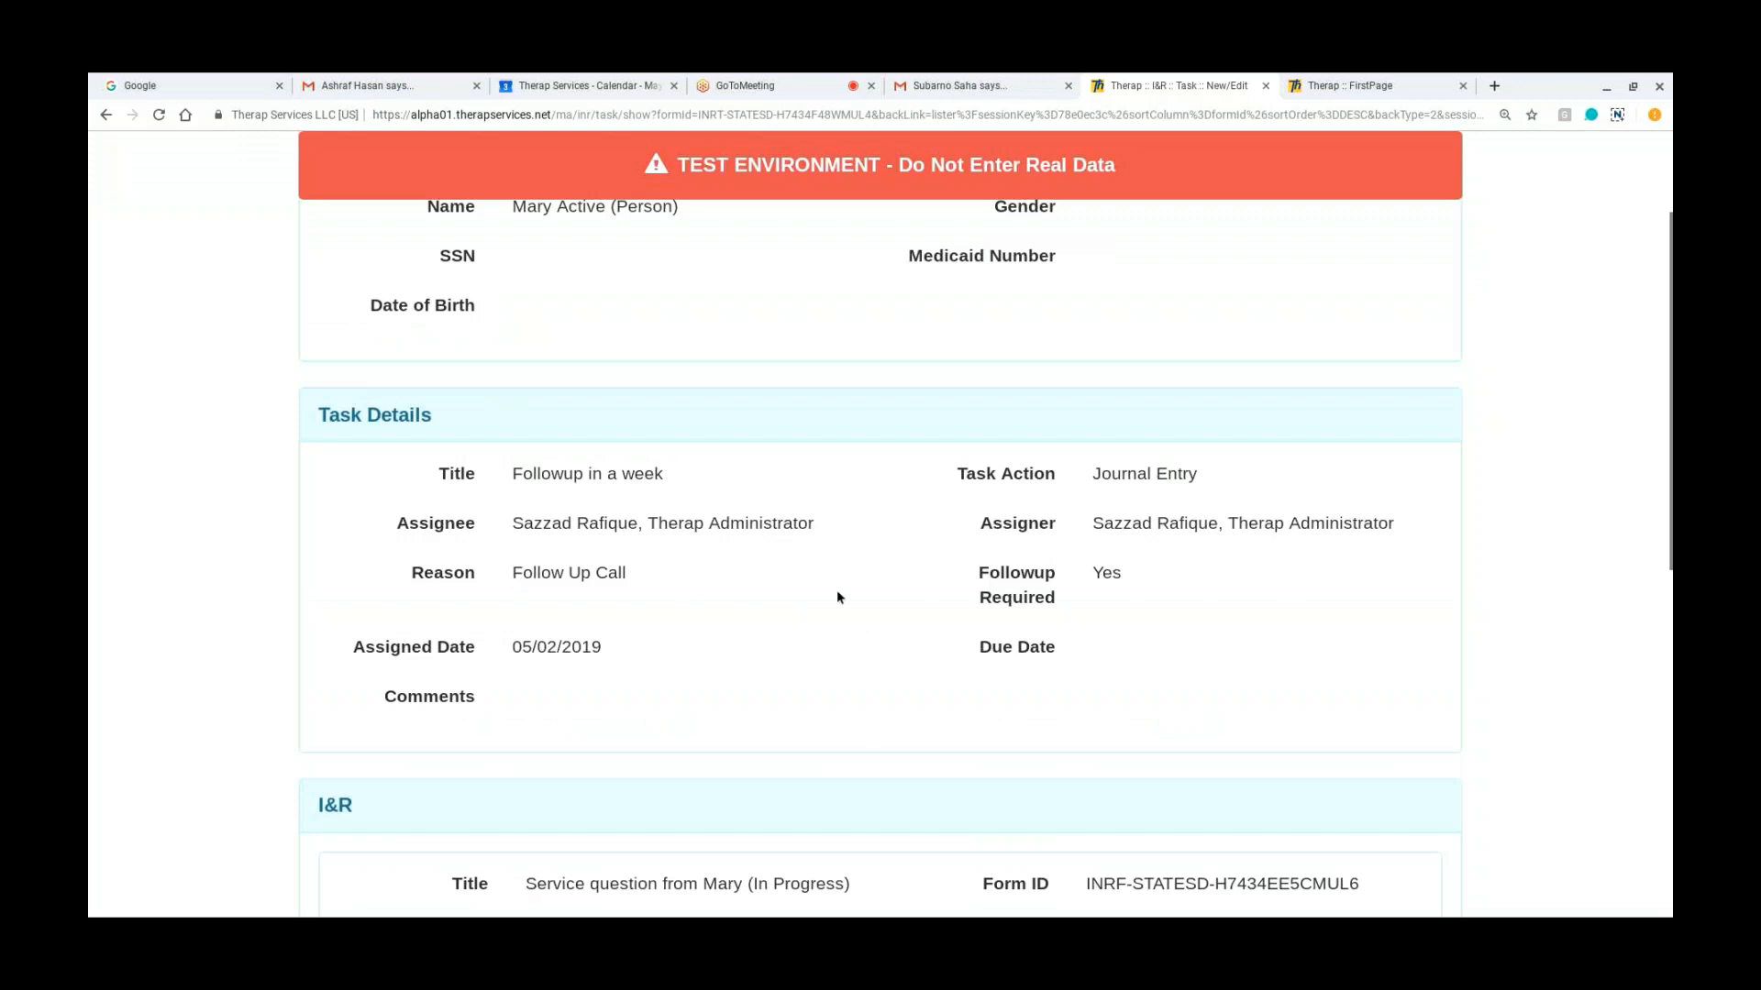
scroll(836, 597, down, 5)
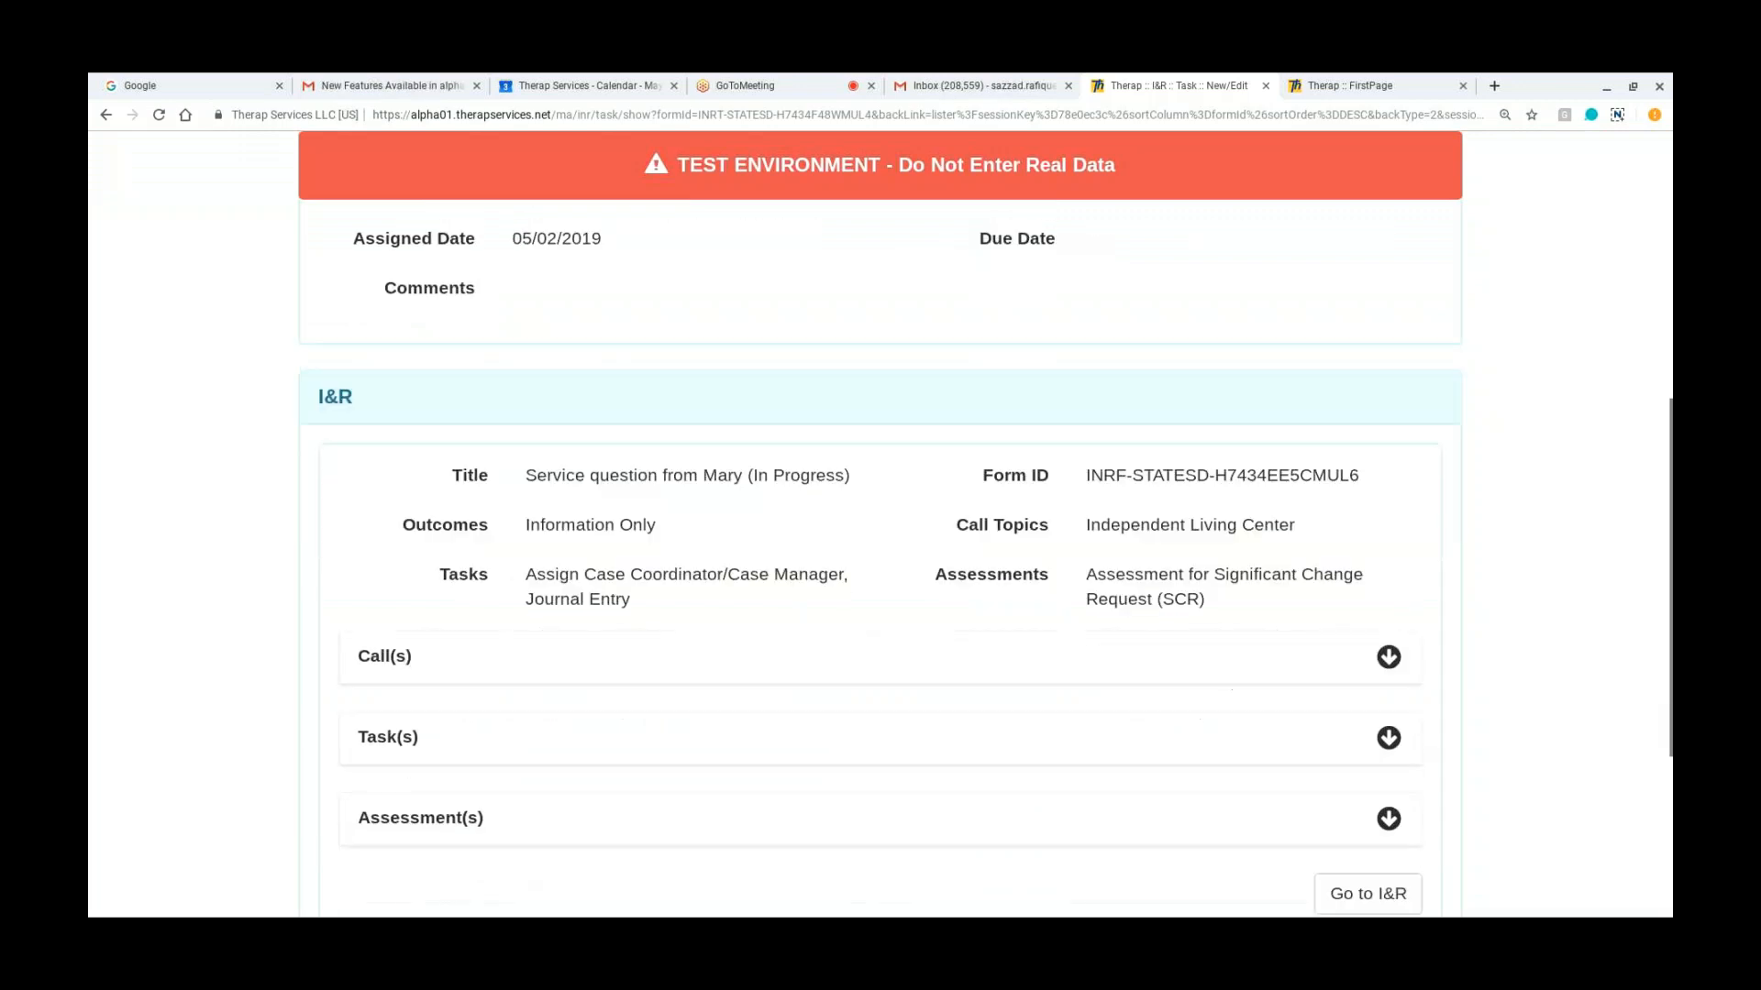
scroll(1387, 751, down, 2)
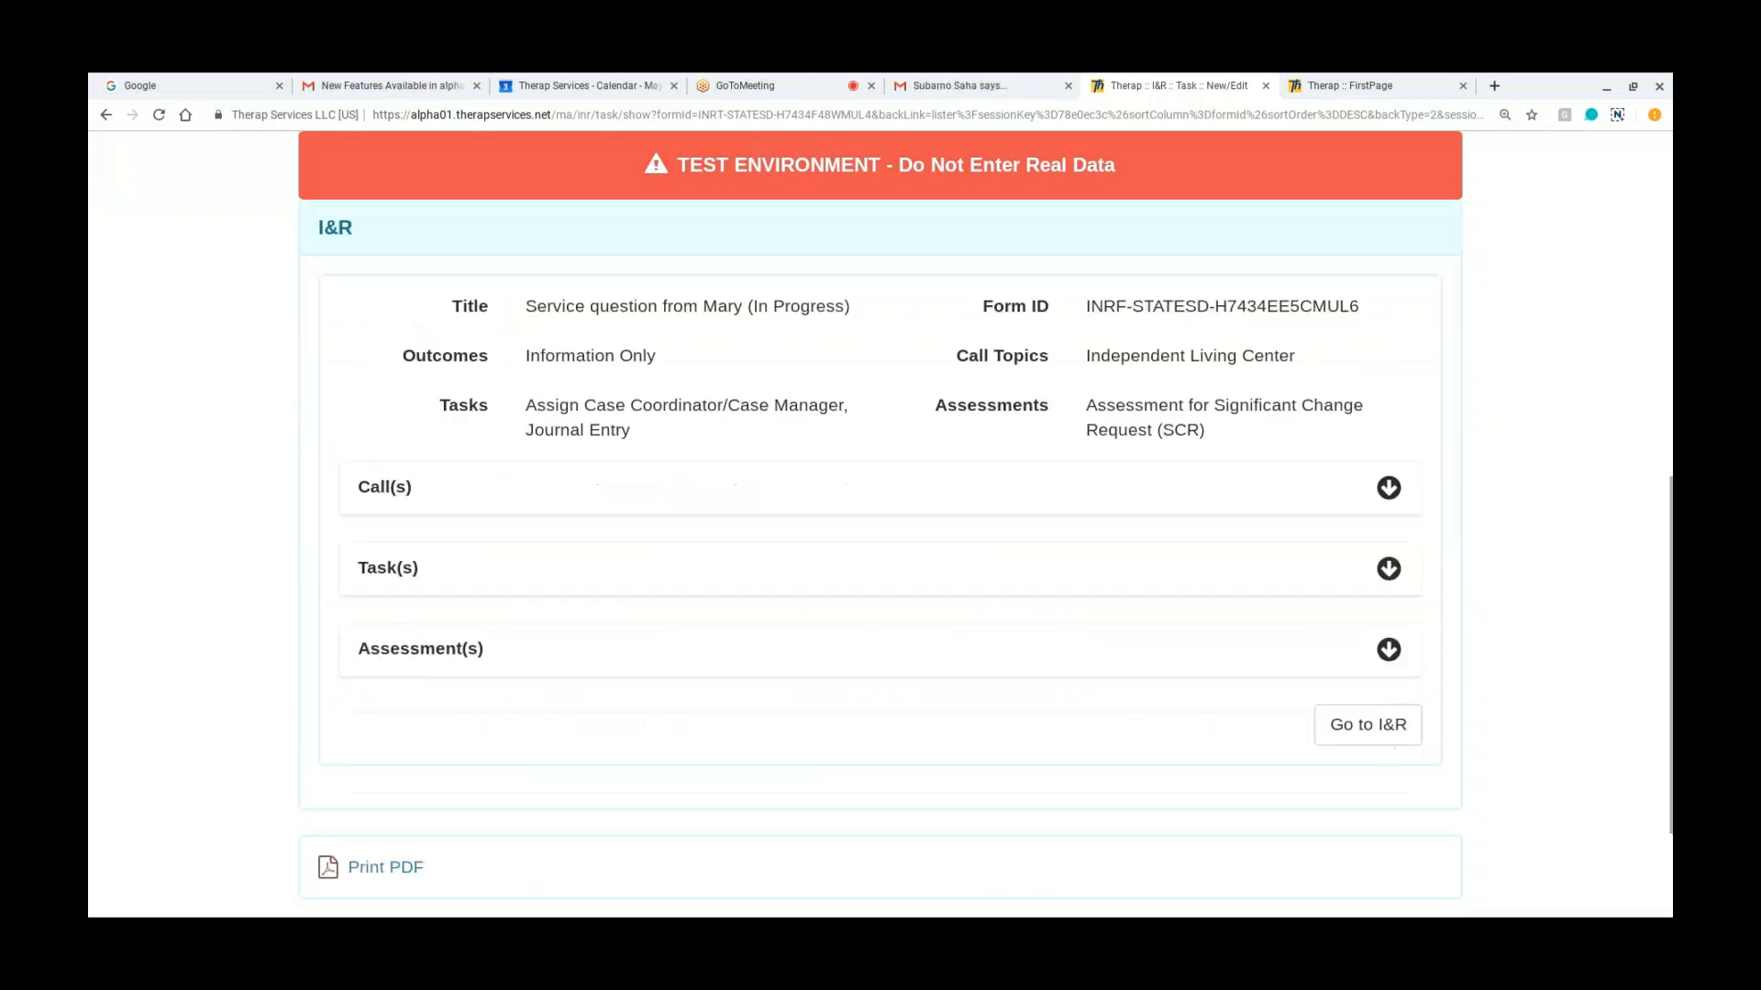
Step: Go to the I&R linked to the task and review its call list
click(1384, 740)
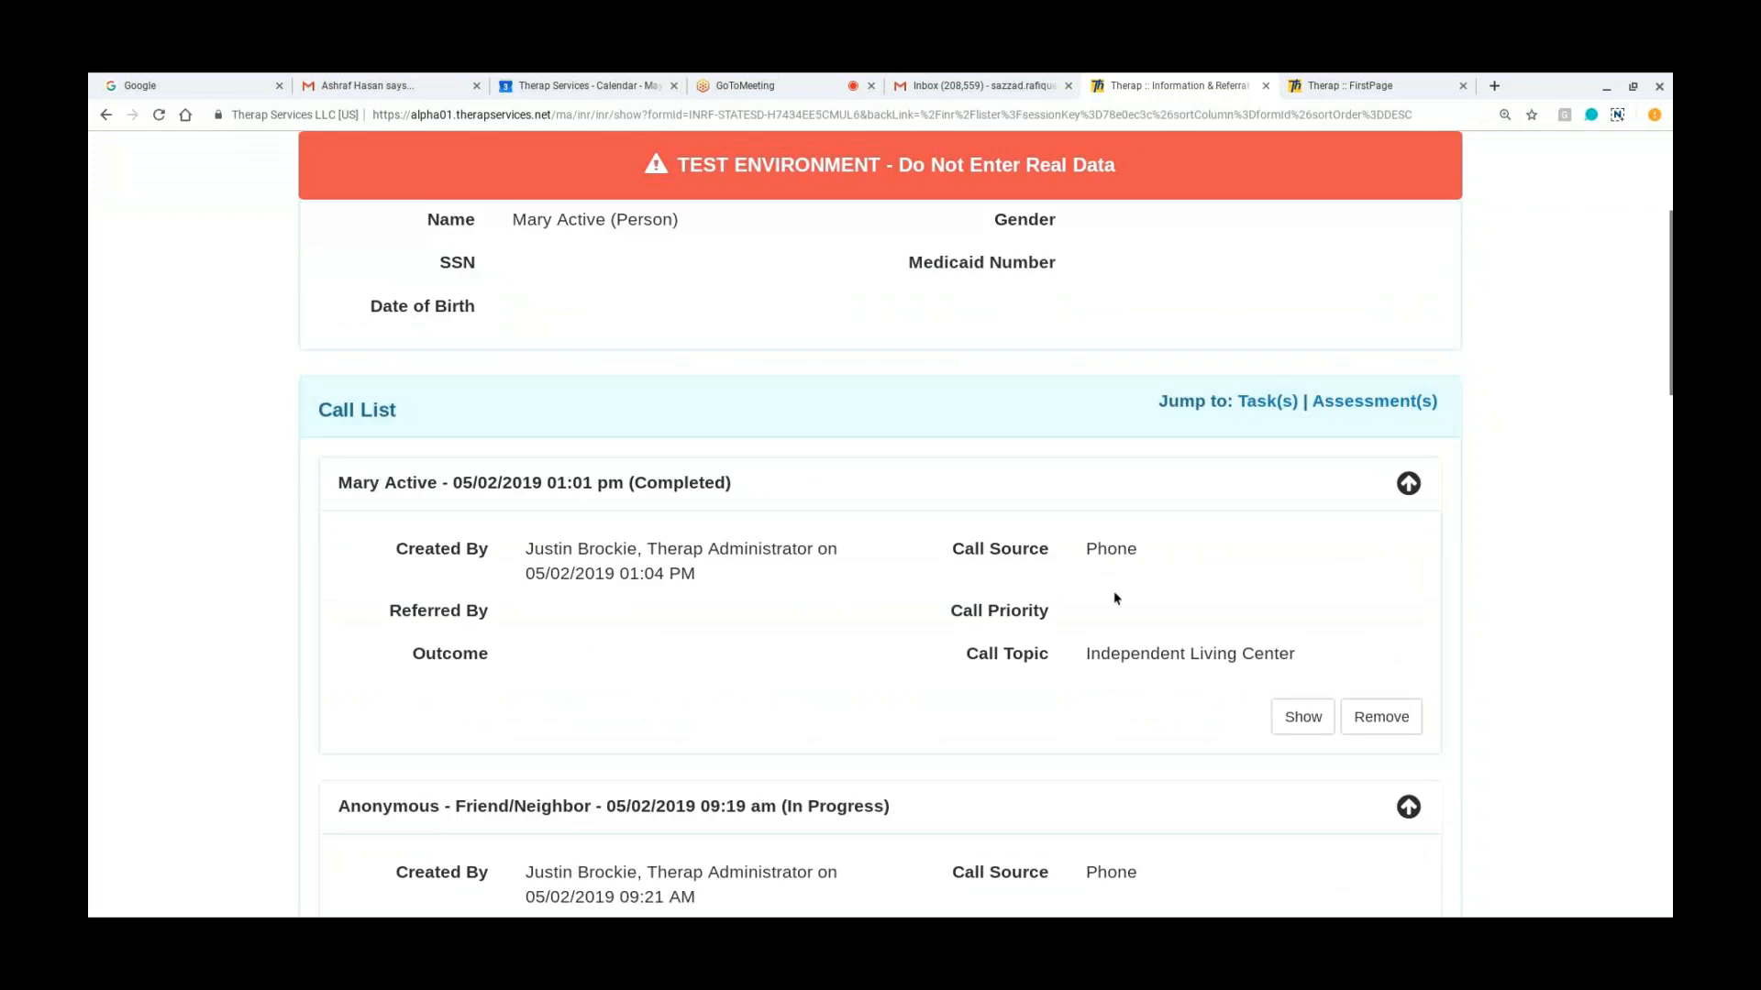
scroll(1116, 598, down, 2)
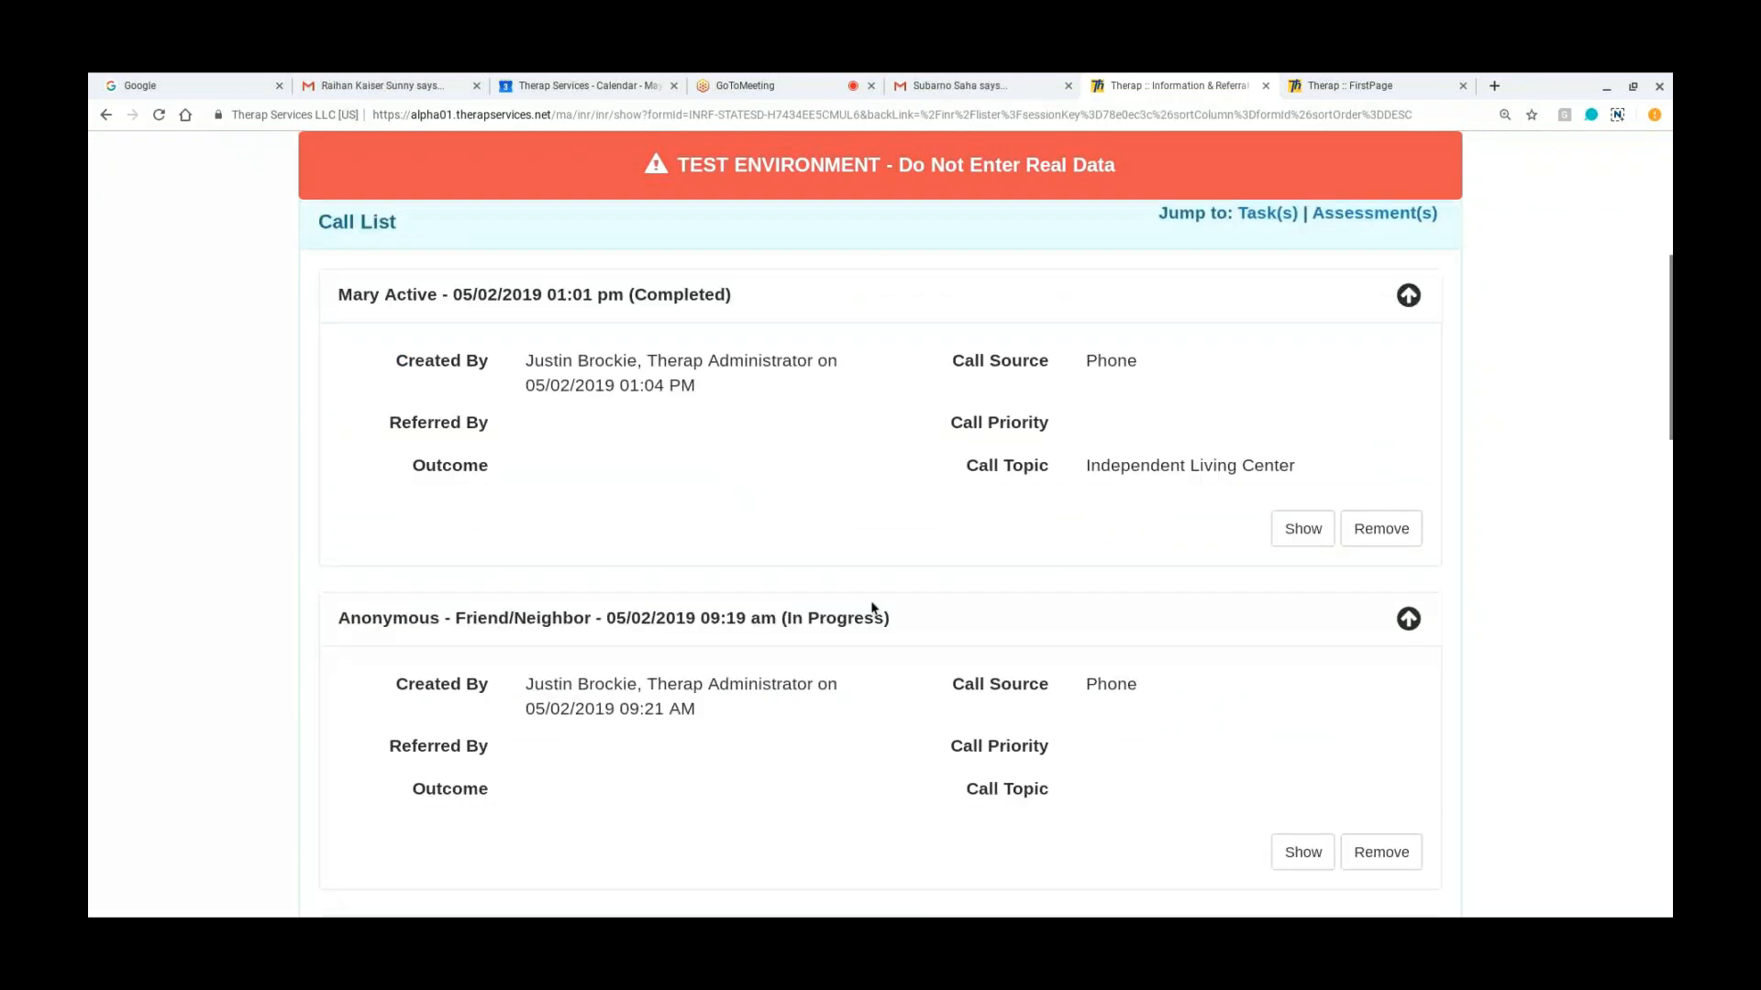
scroll(873, 608, up, 6)
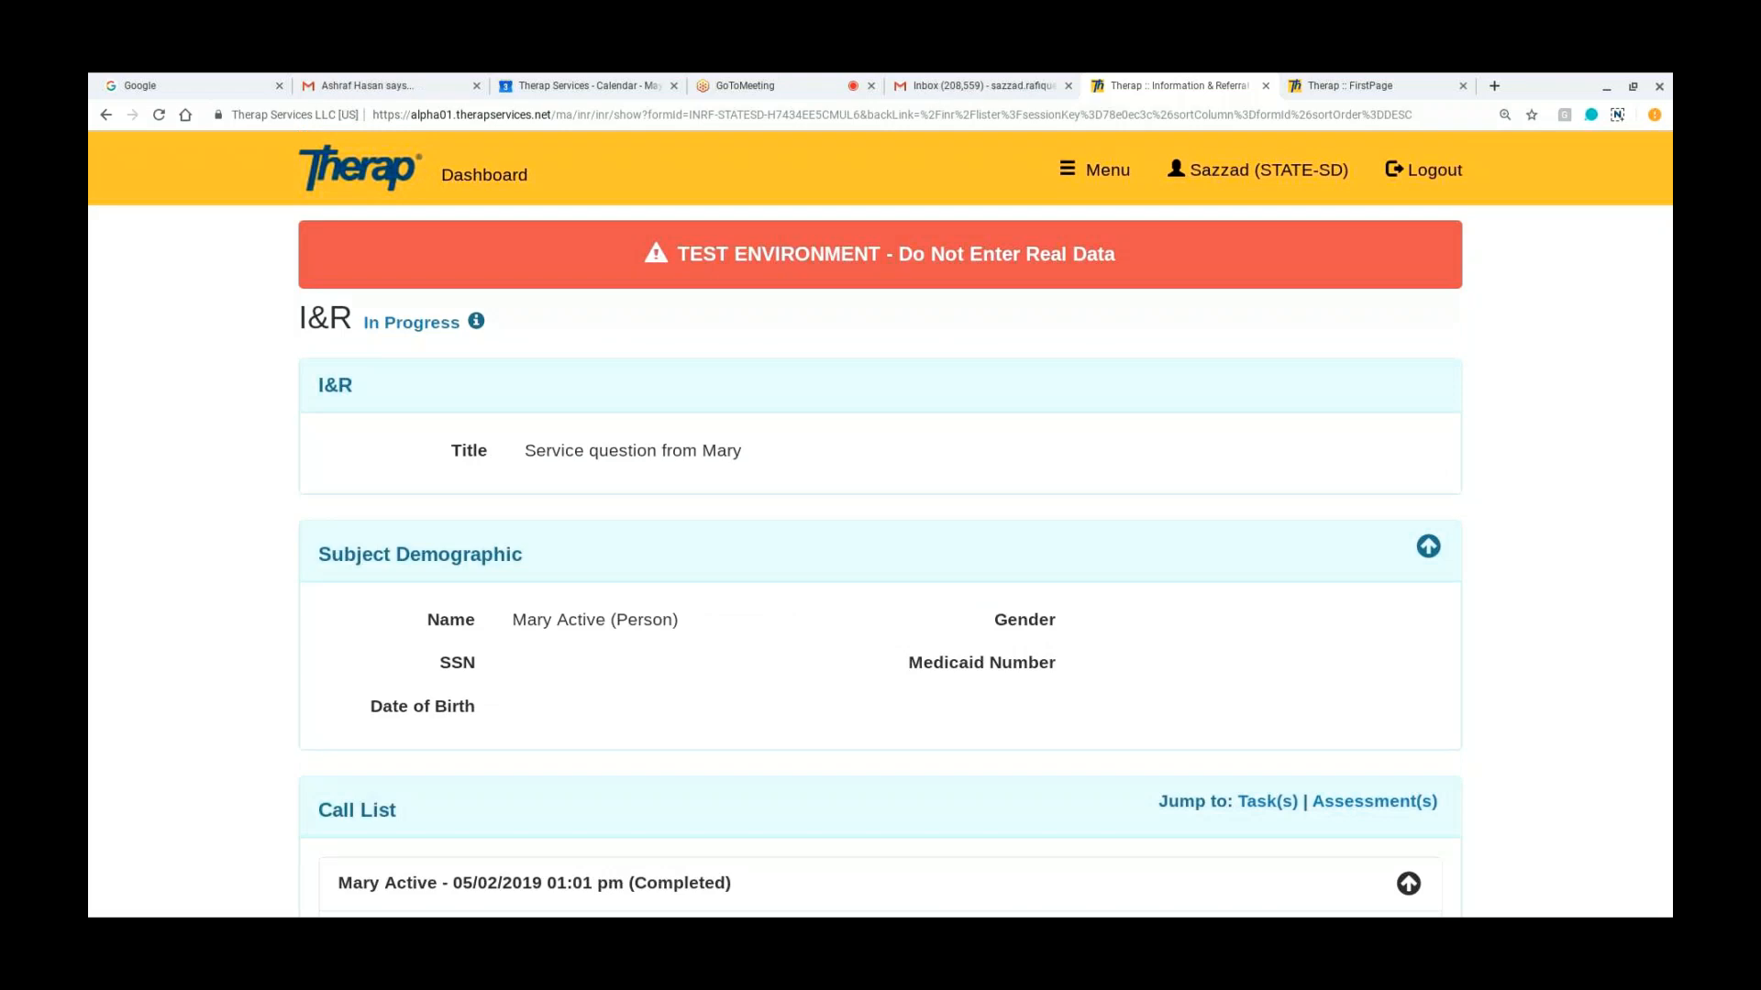
Step: From the dashboard, run an I&R task search with no criteria and review the assigners and assignees in the results
click(477, 174)
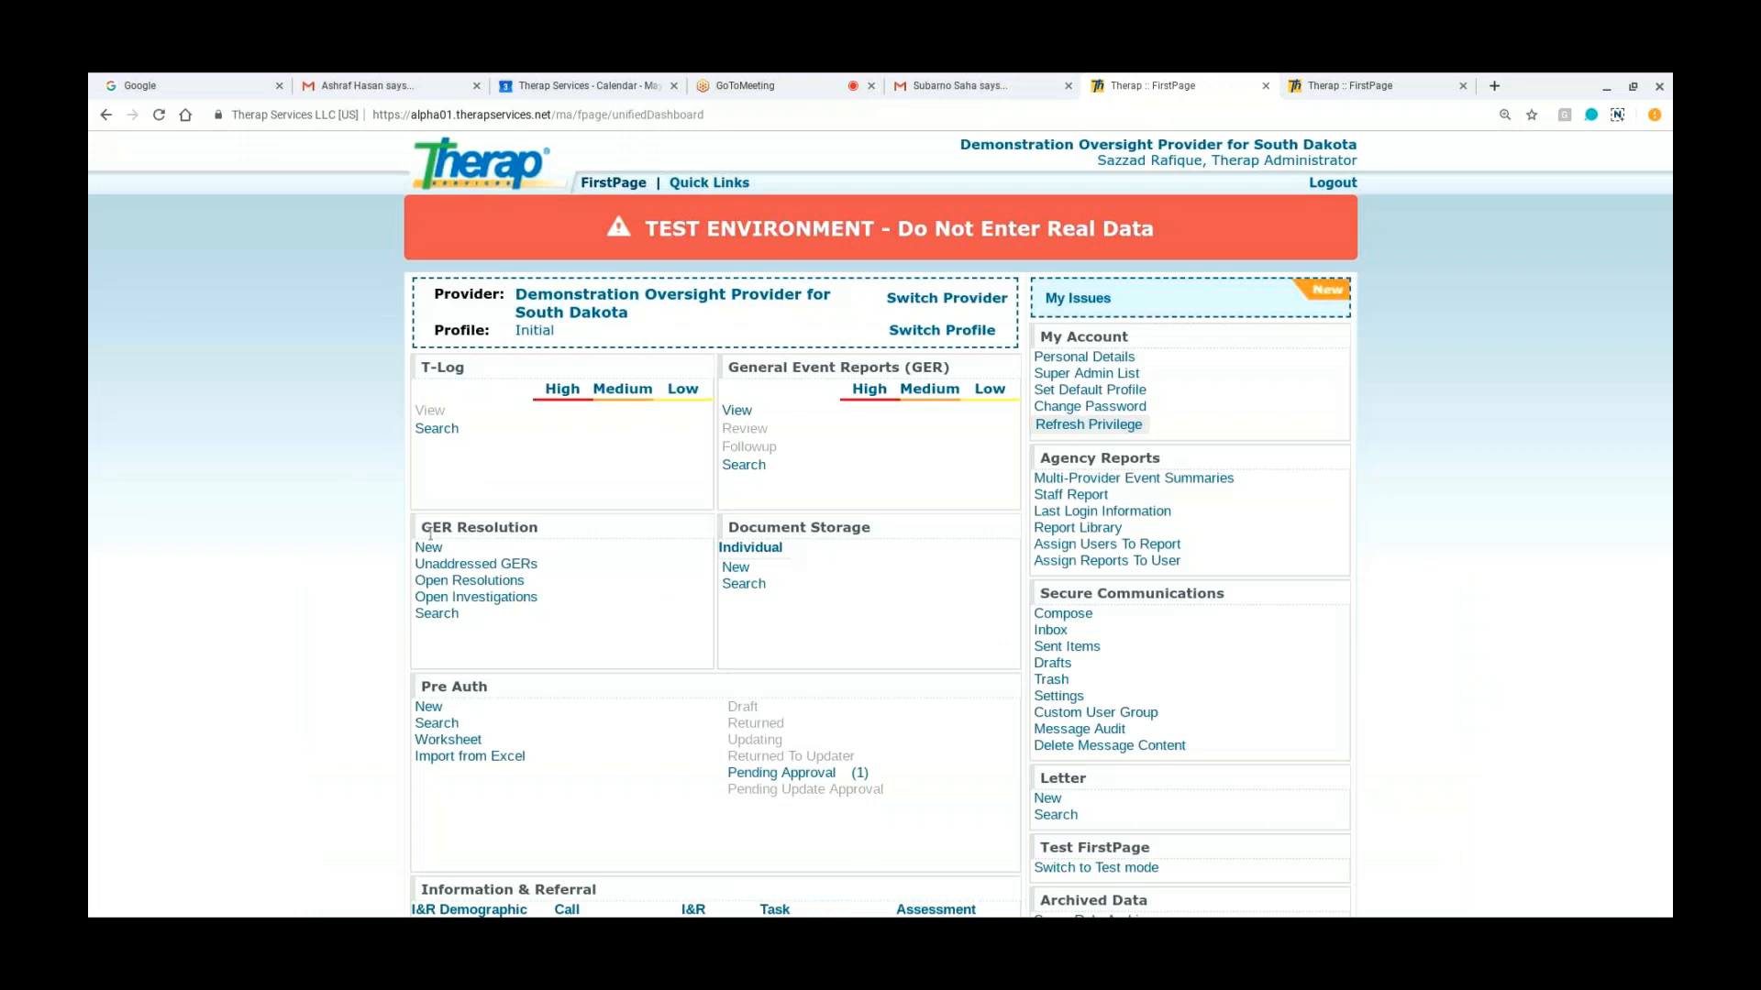
scroll(607, 631, down, 3)
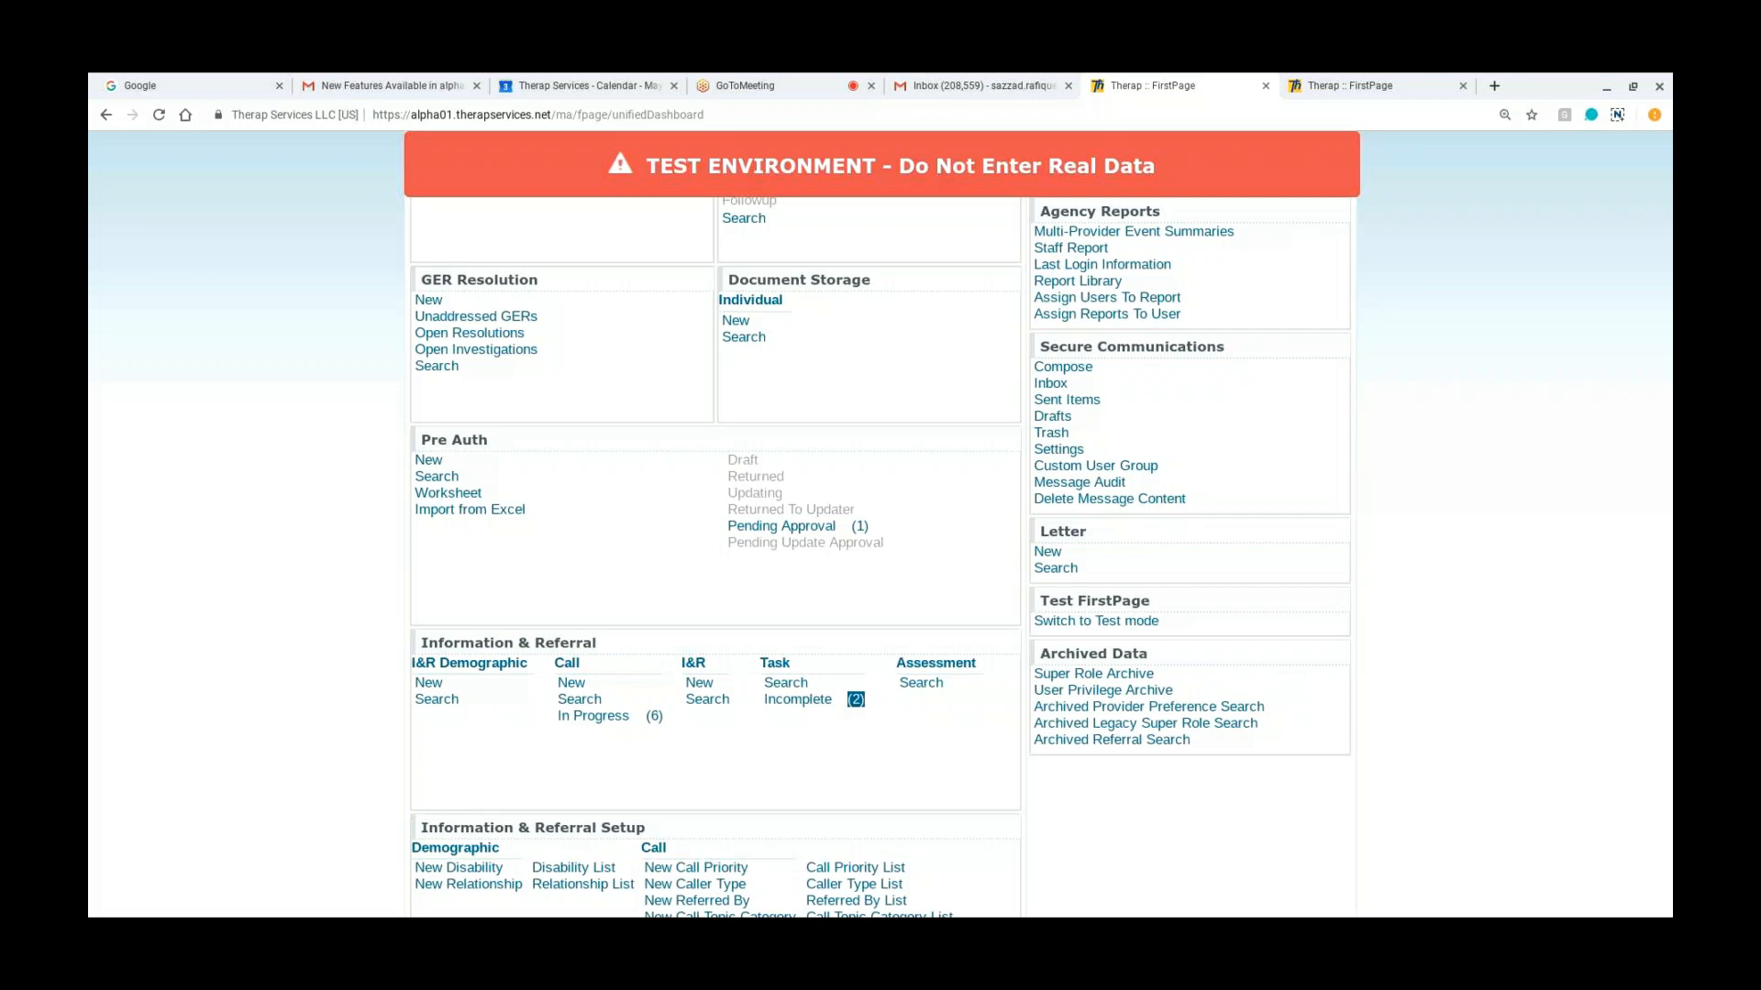
click(781, 684)
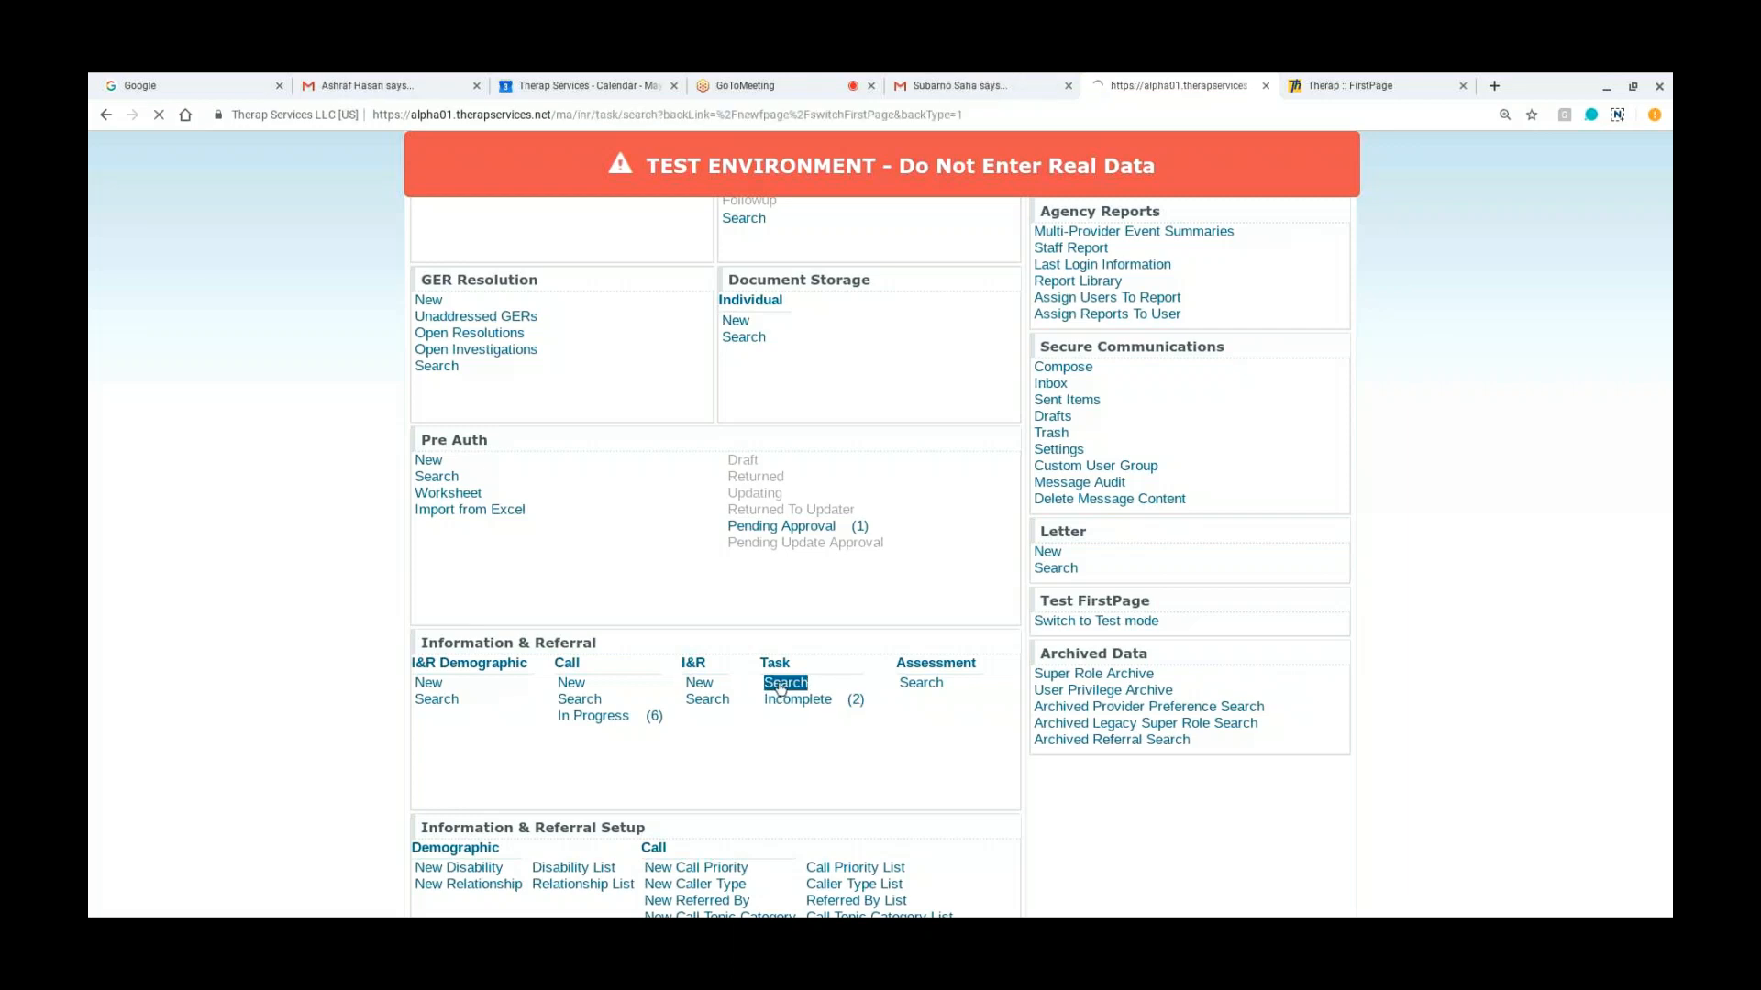
scroll(417, 630, down, 5)
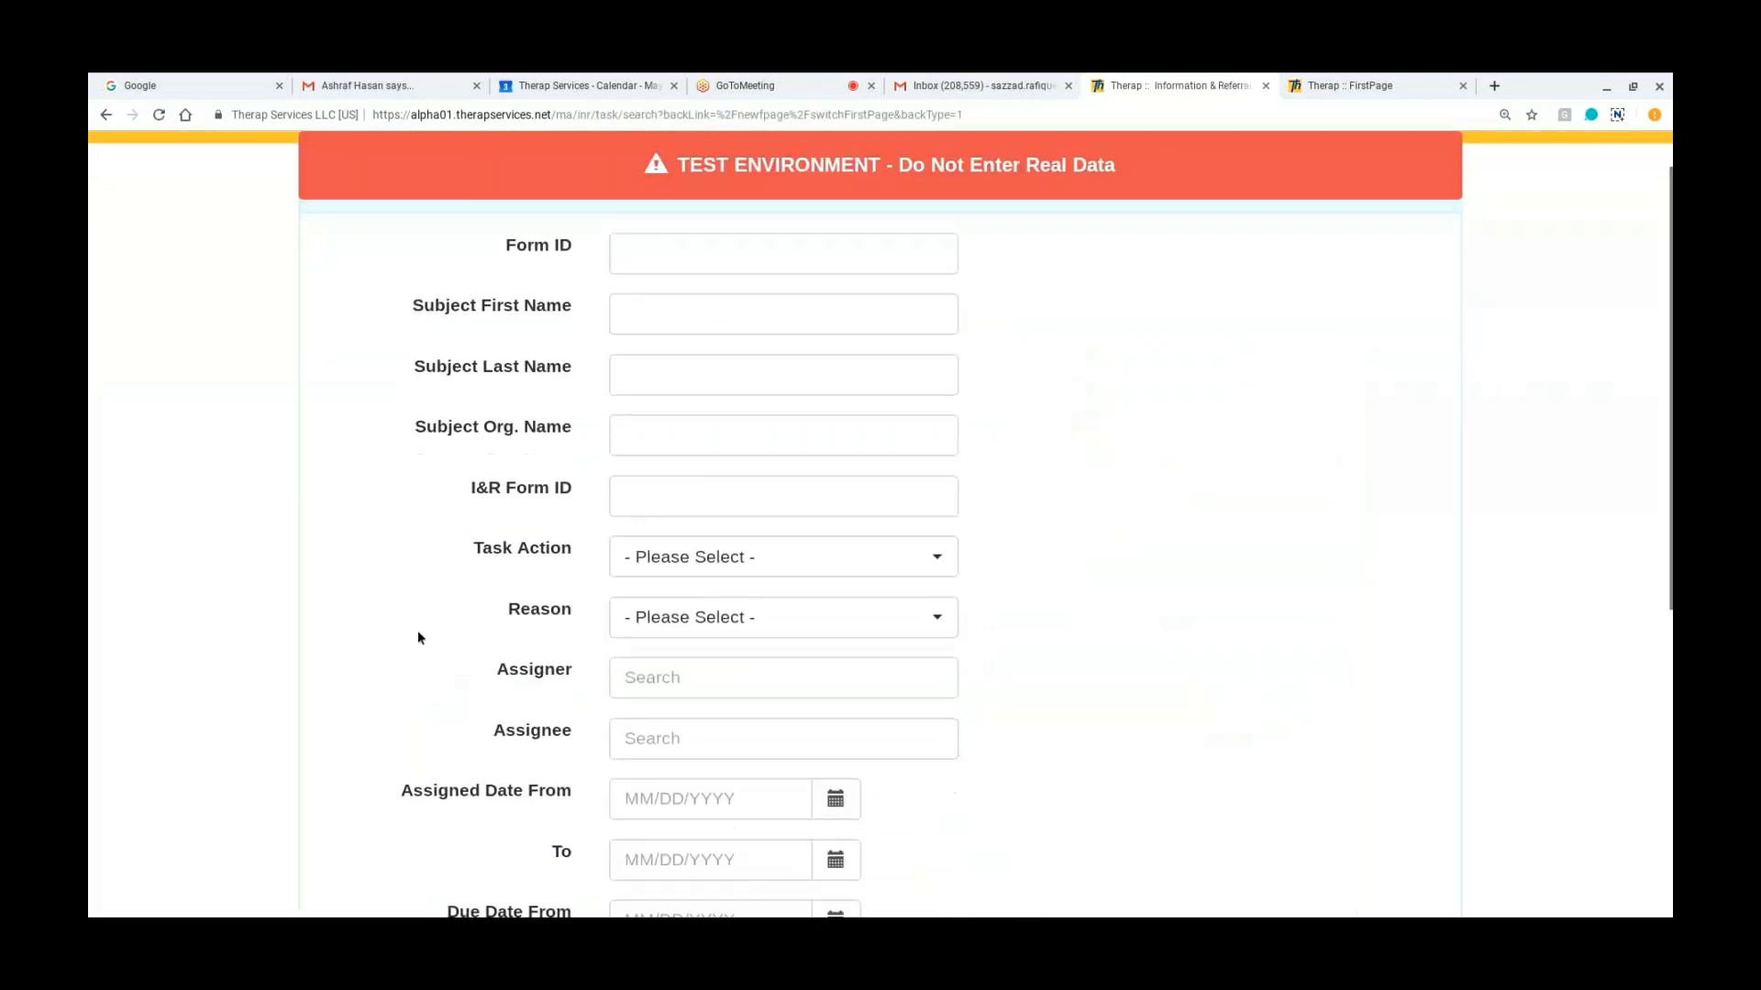
scroll(417, 630, down, 2)
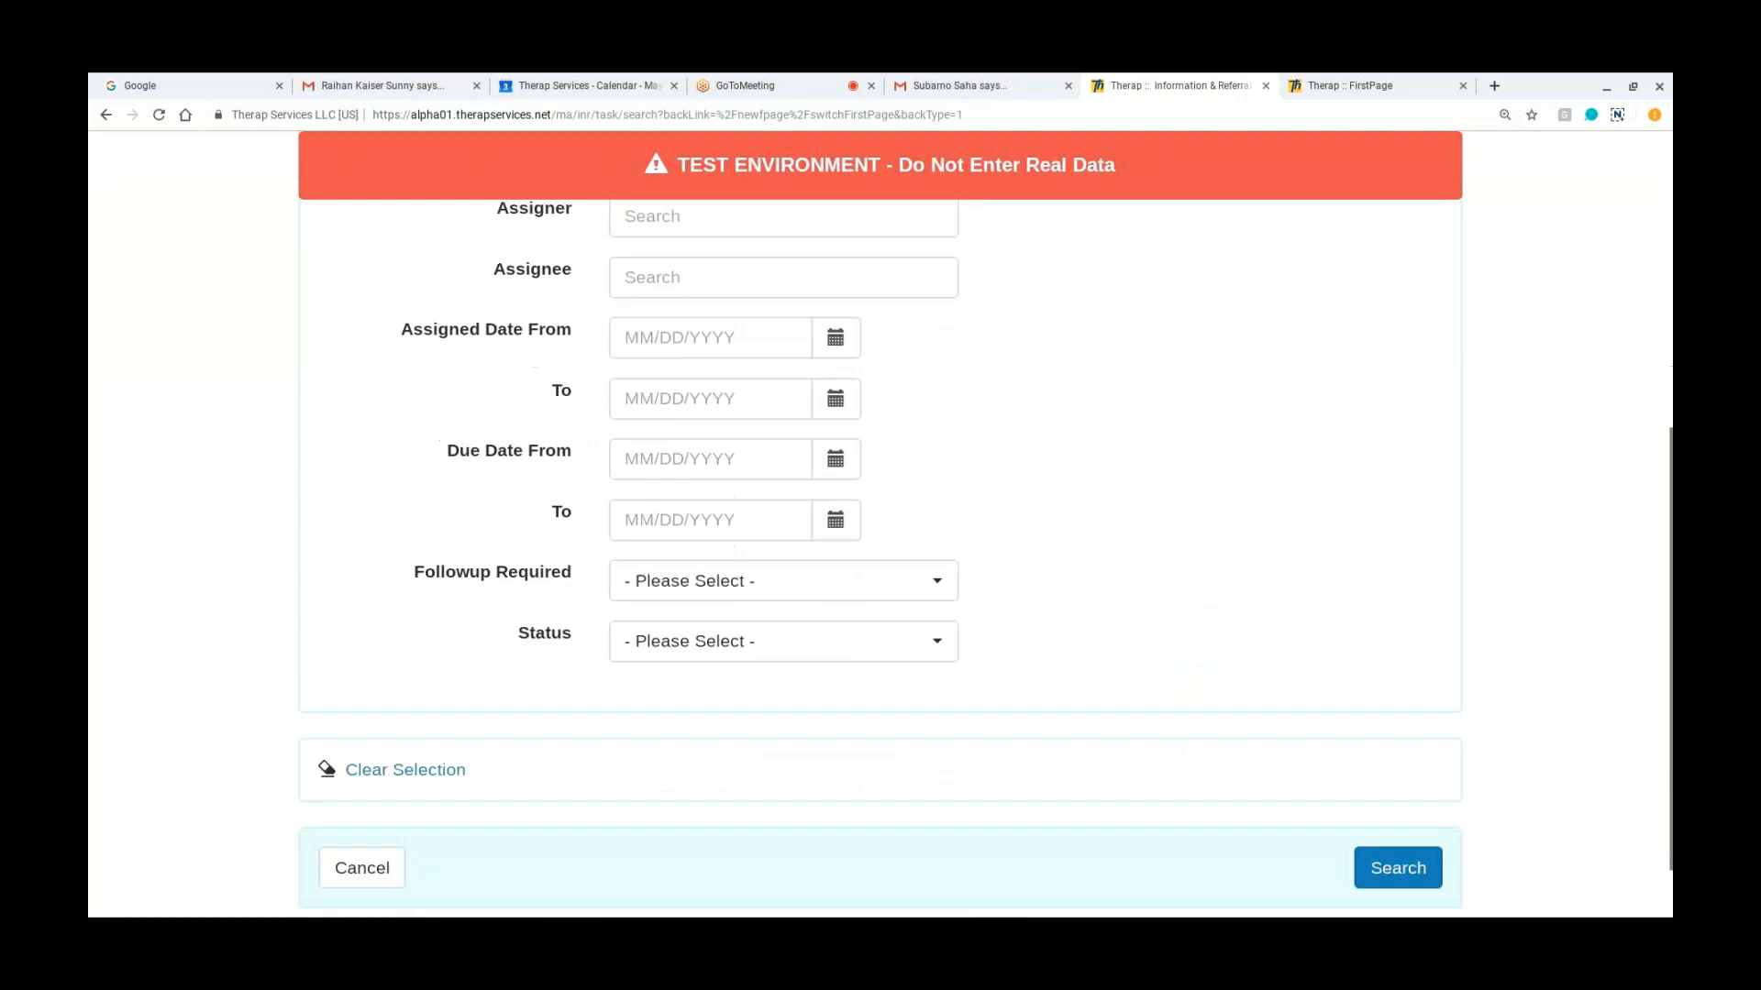
click(1397, 864)
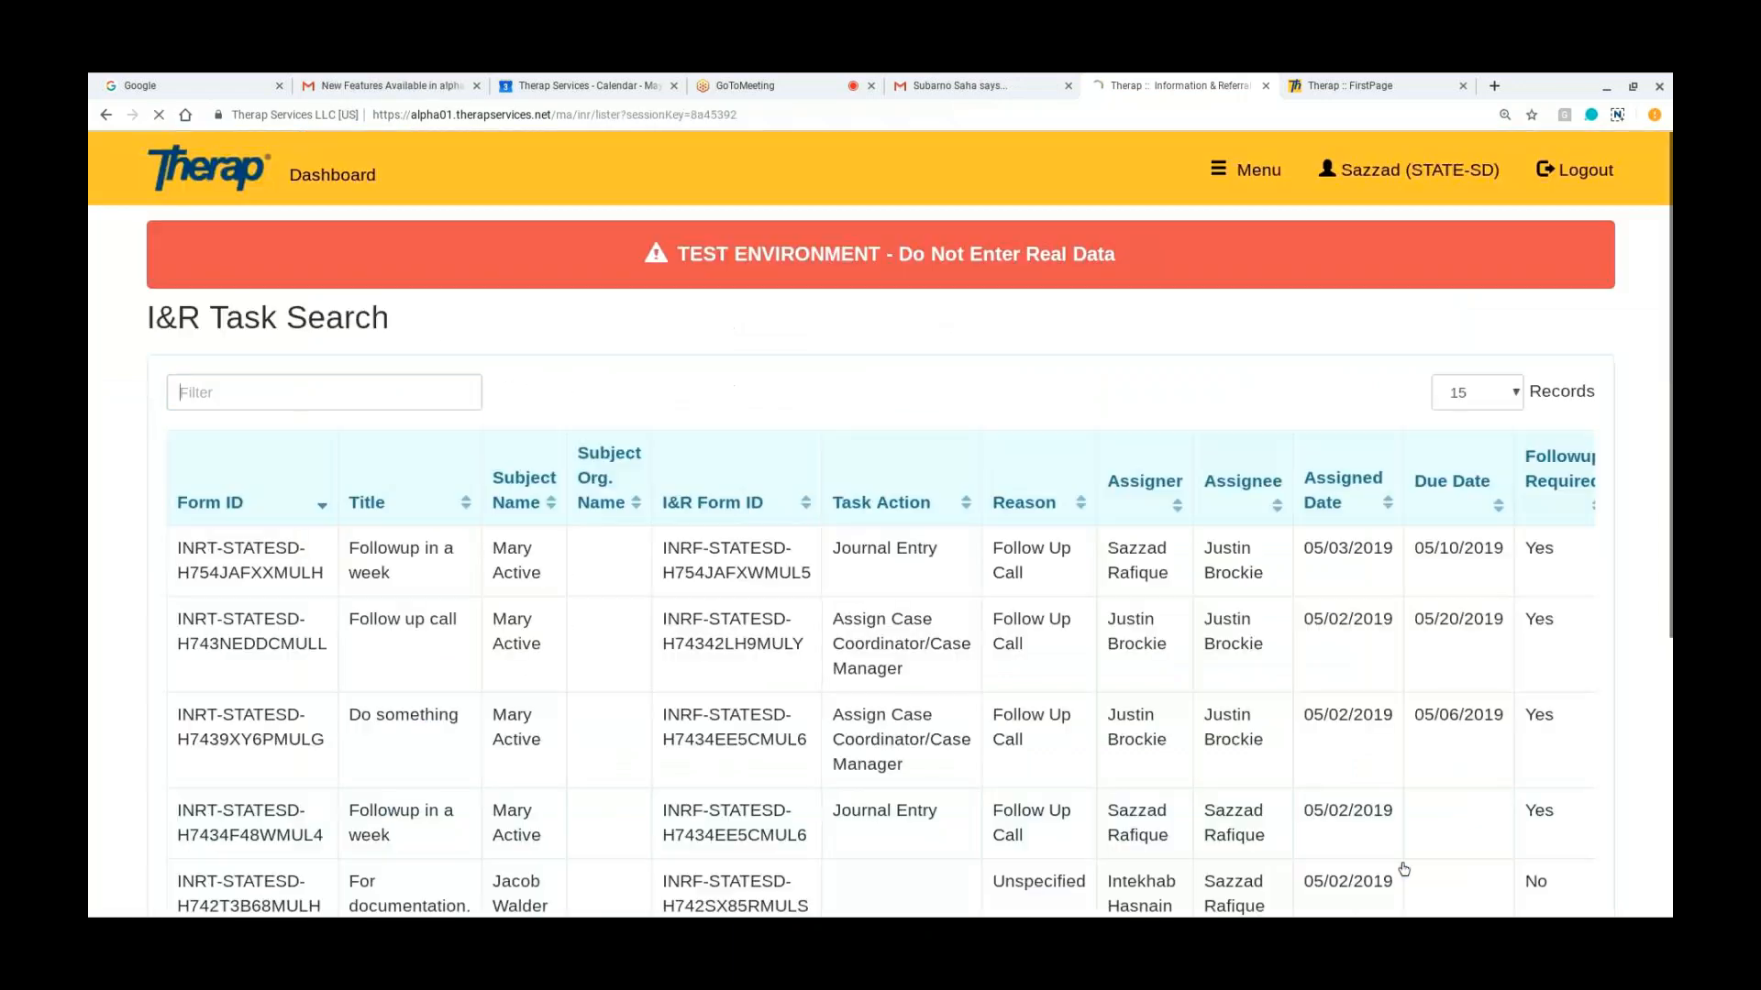
scroll(1096, 619, down, 2)
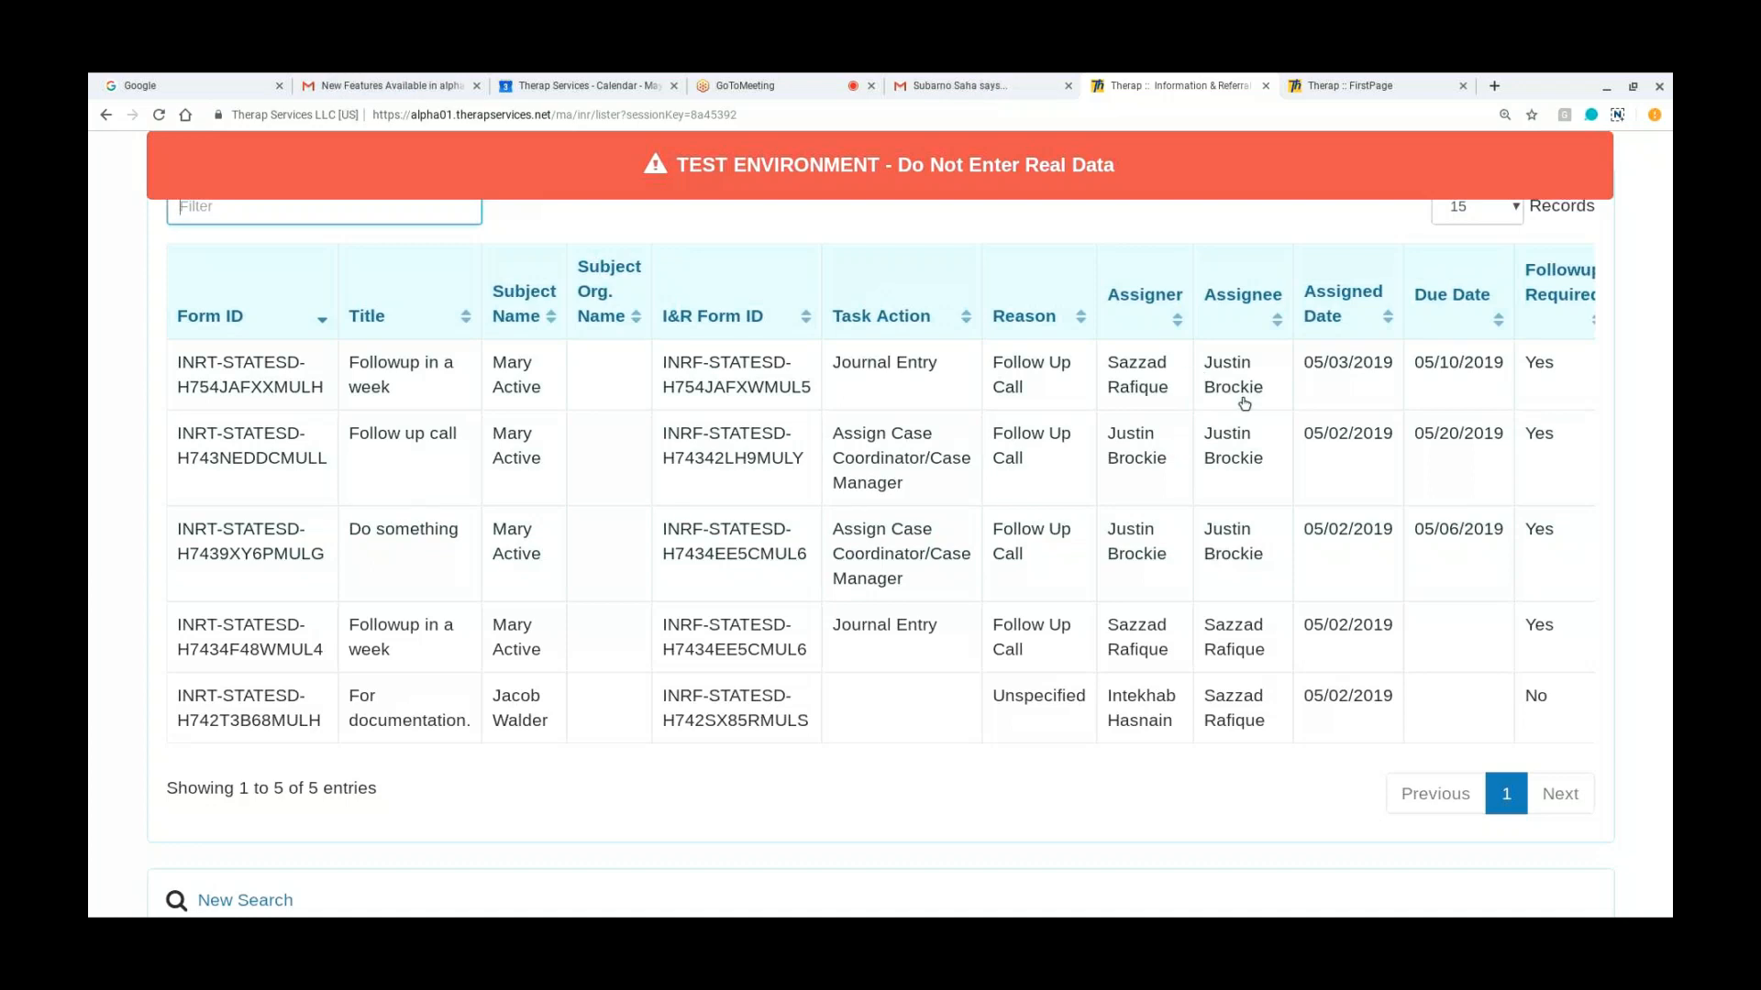
scroll(1208, 327, up, 1)
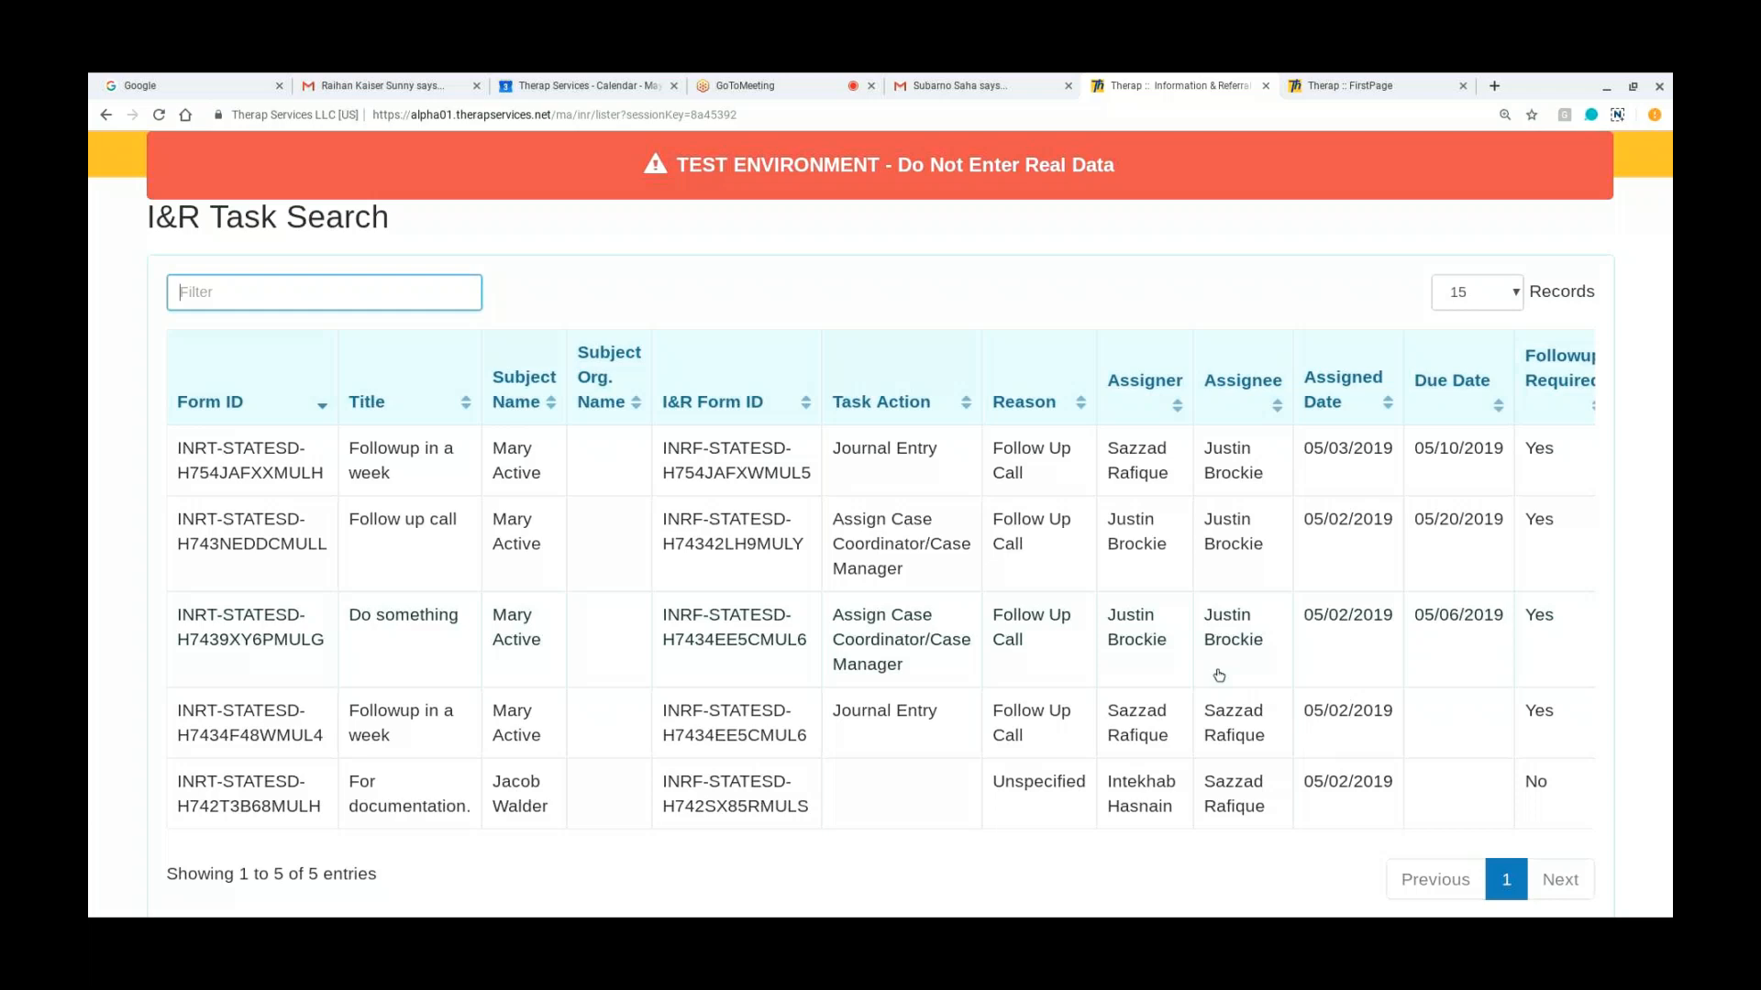
Step: Start a new I&R task search from the results and go to the assigner and assignee criteria
scroll(1219, 676, down, 1)
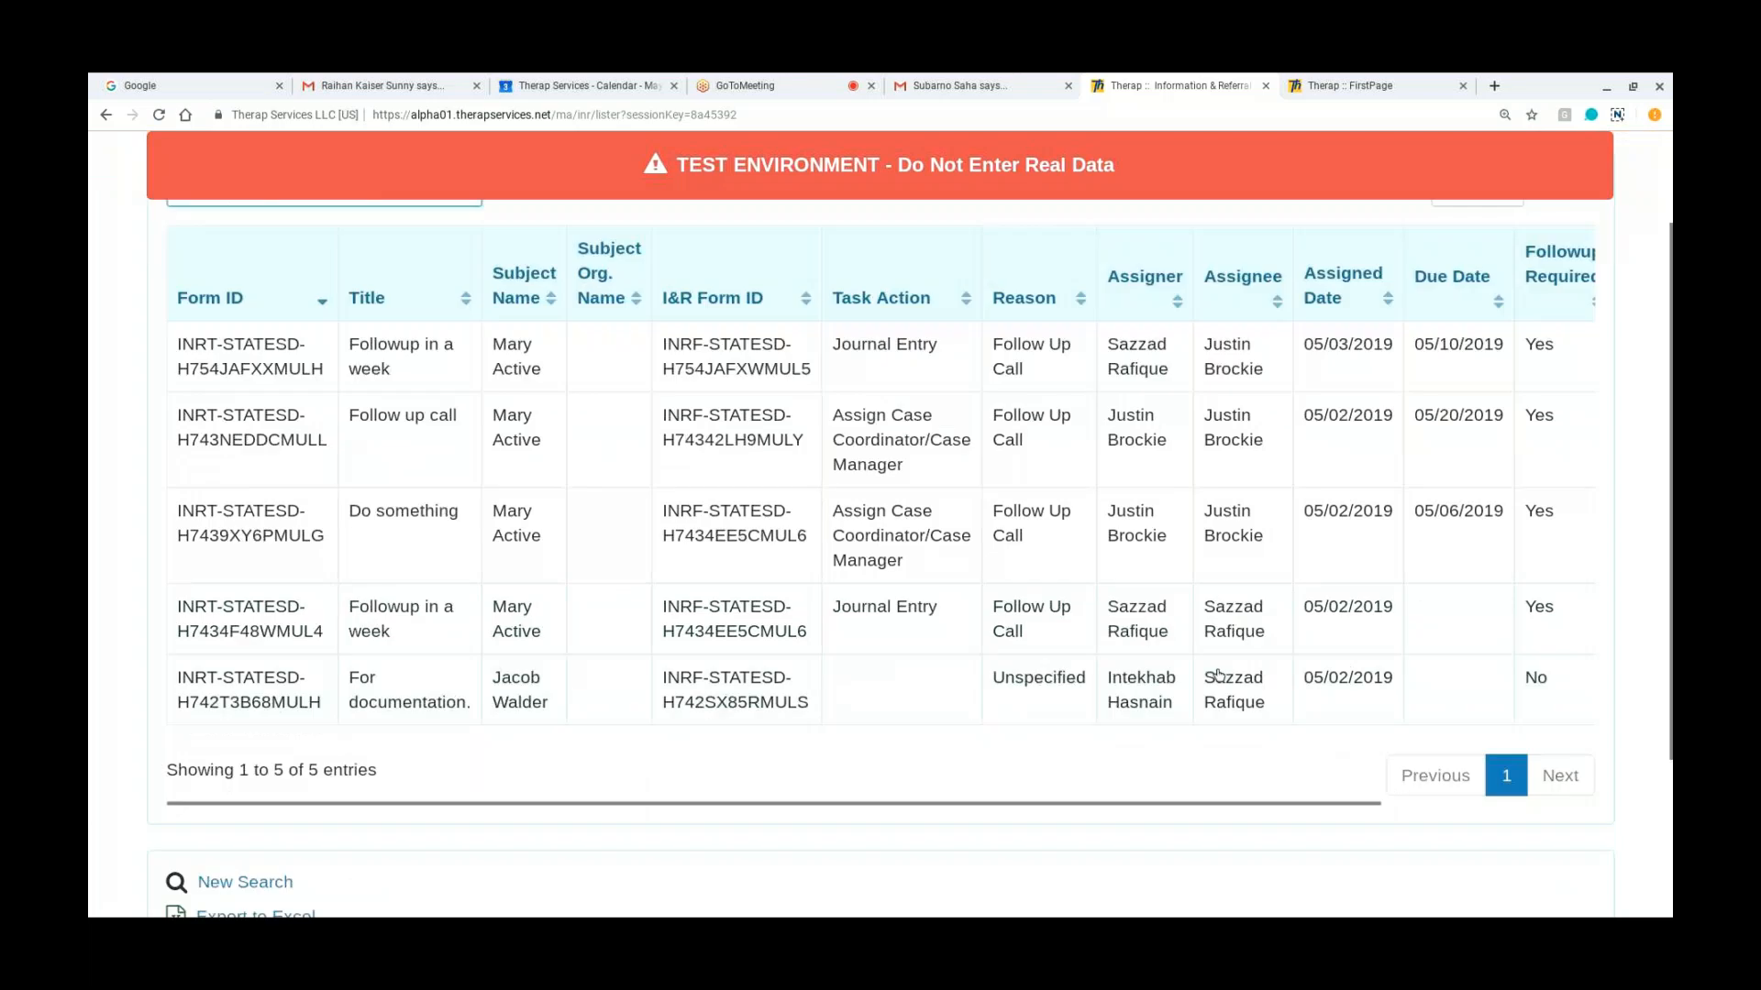
click(211, 883)
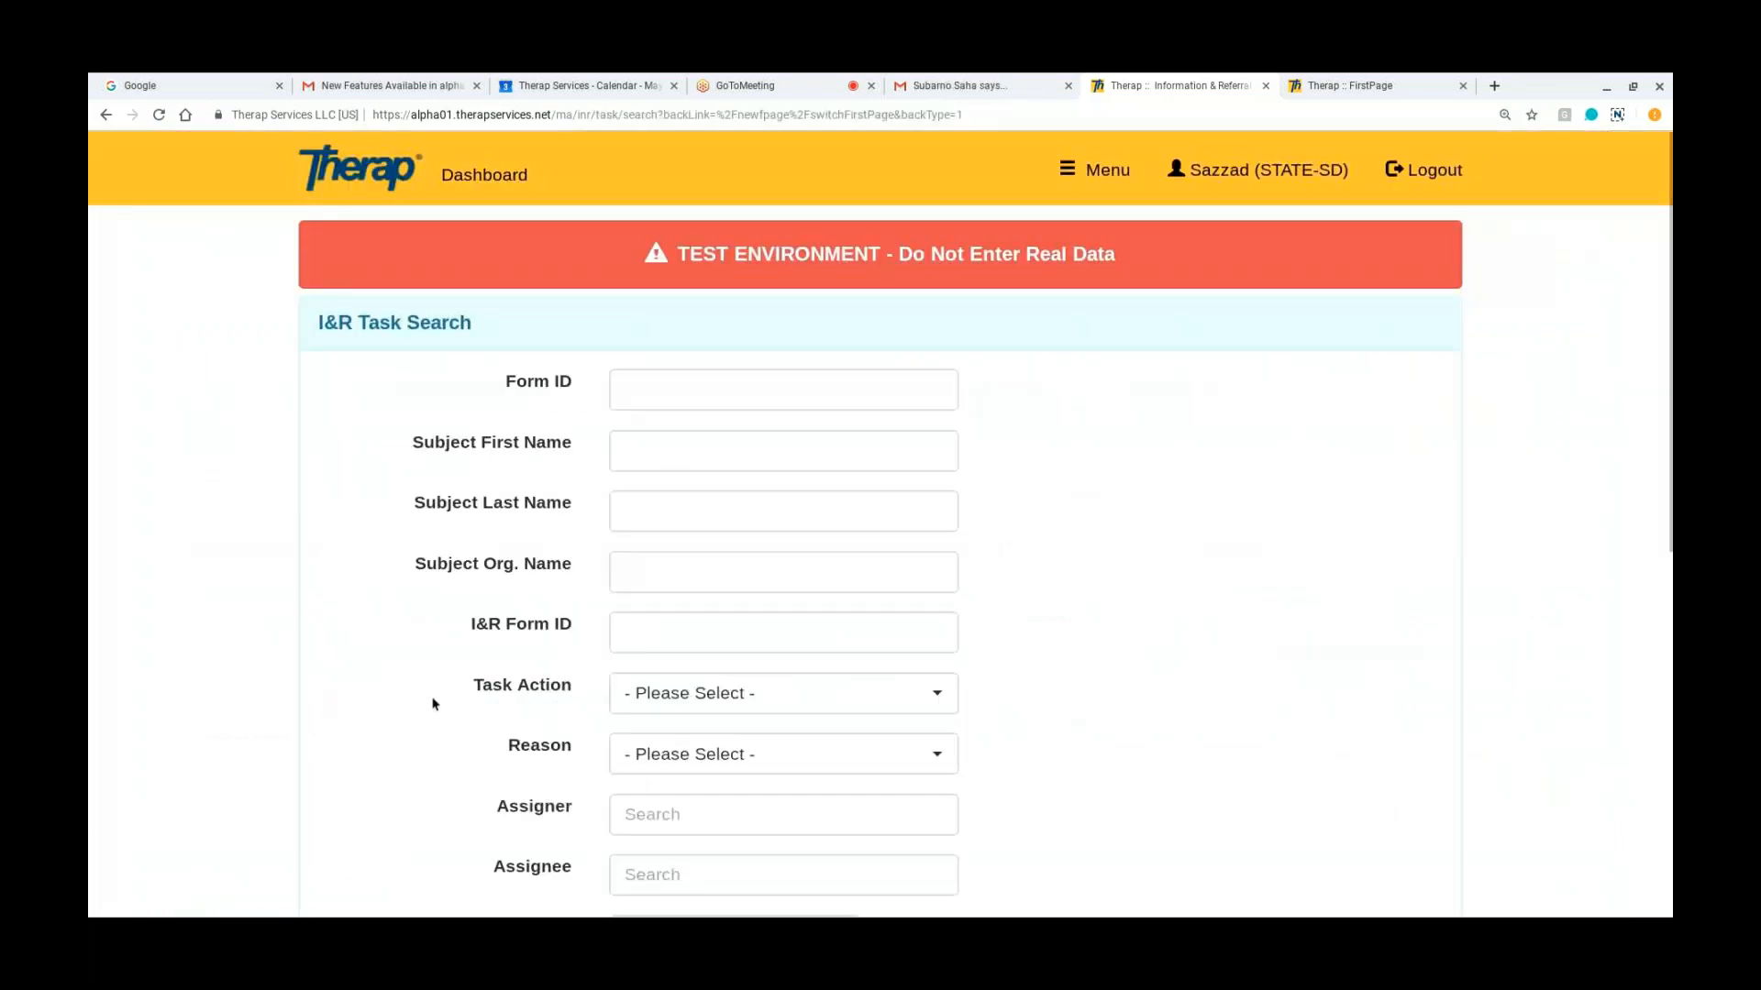
scroll(434, 704, down, 2)
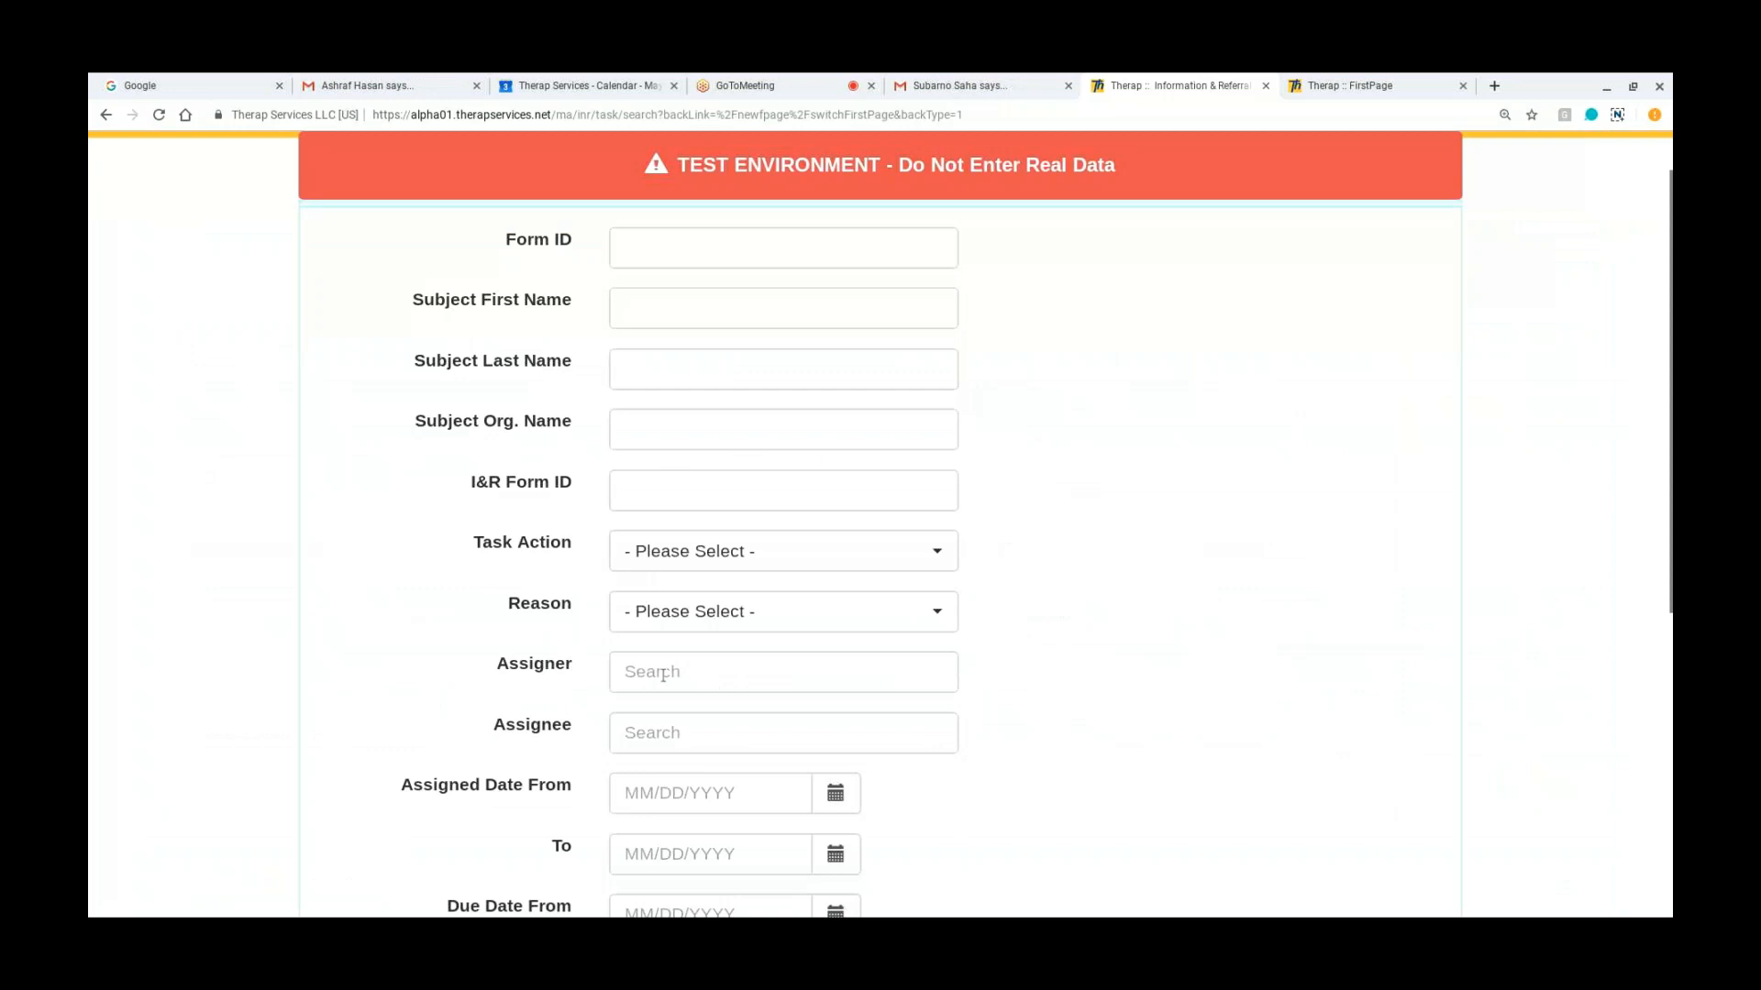
click(663, 675)
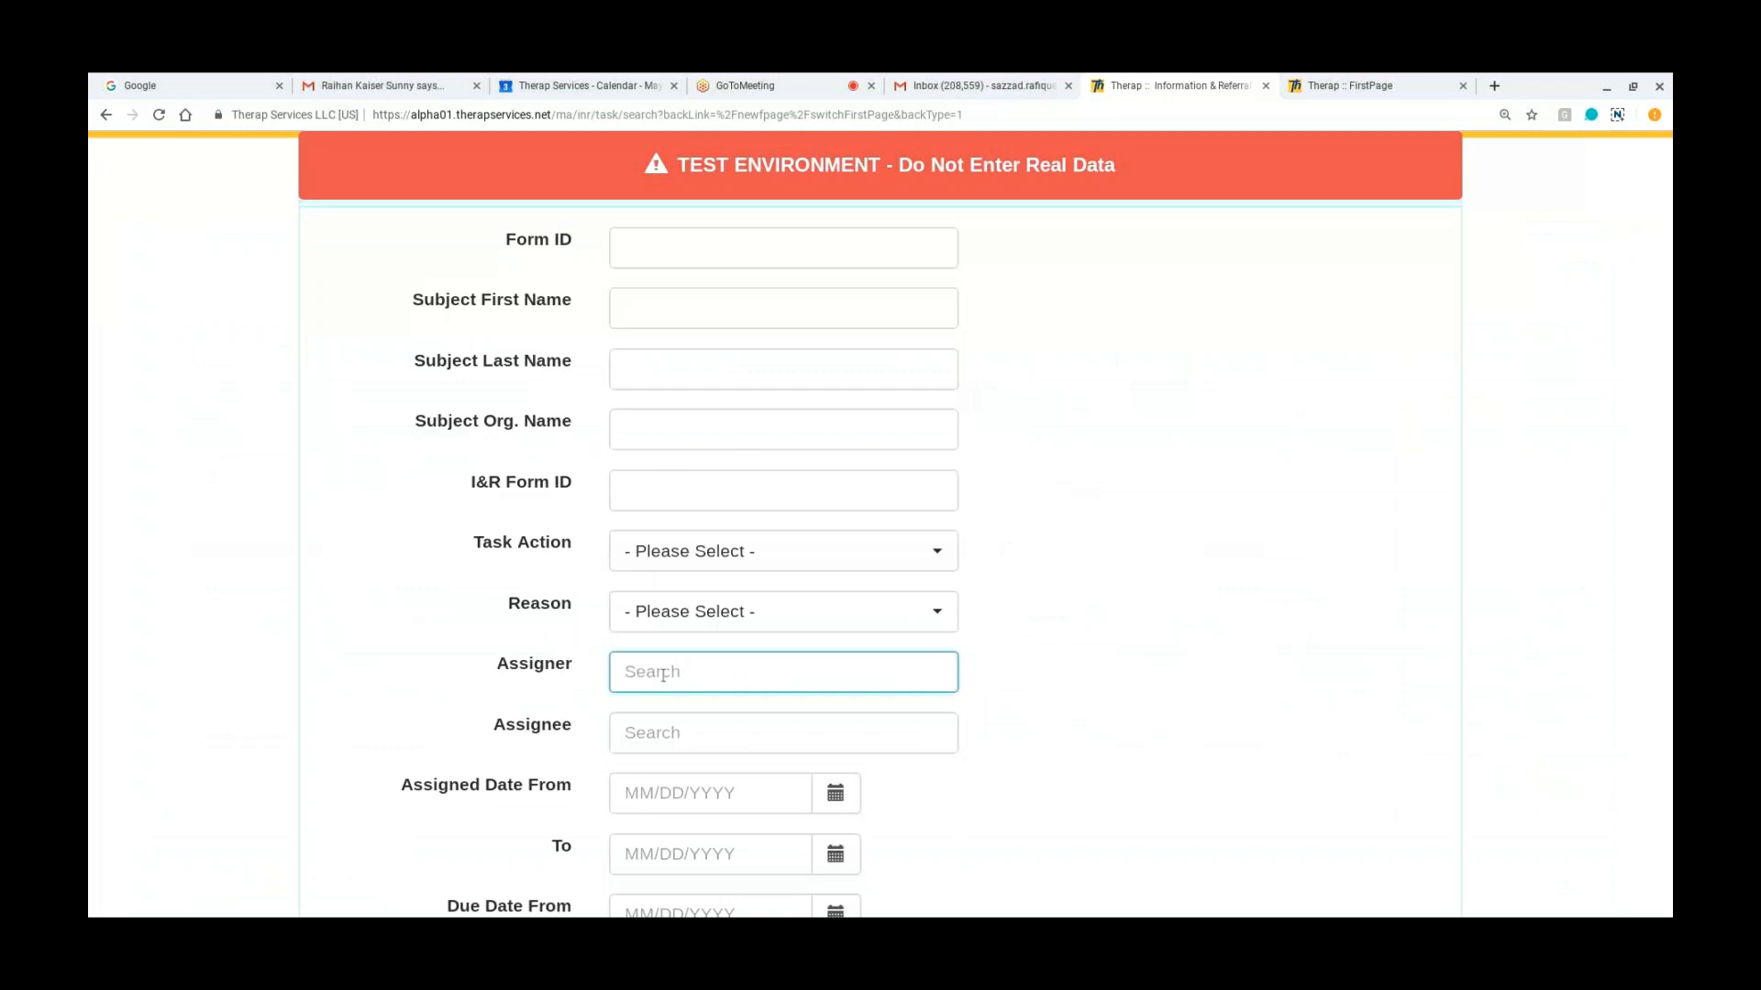
text(sazz)
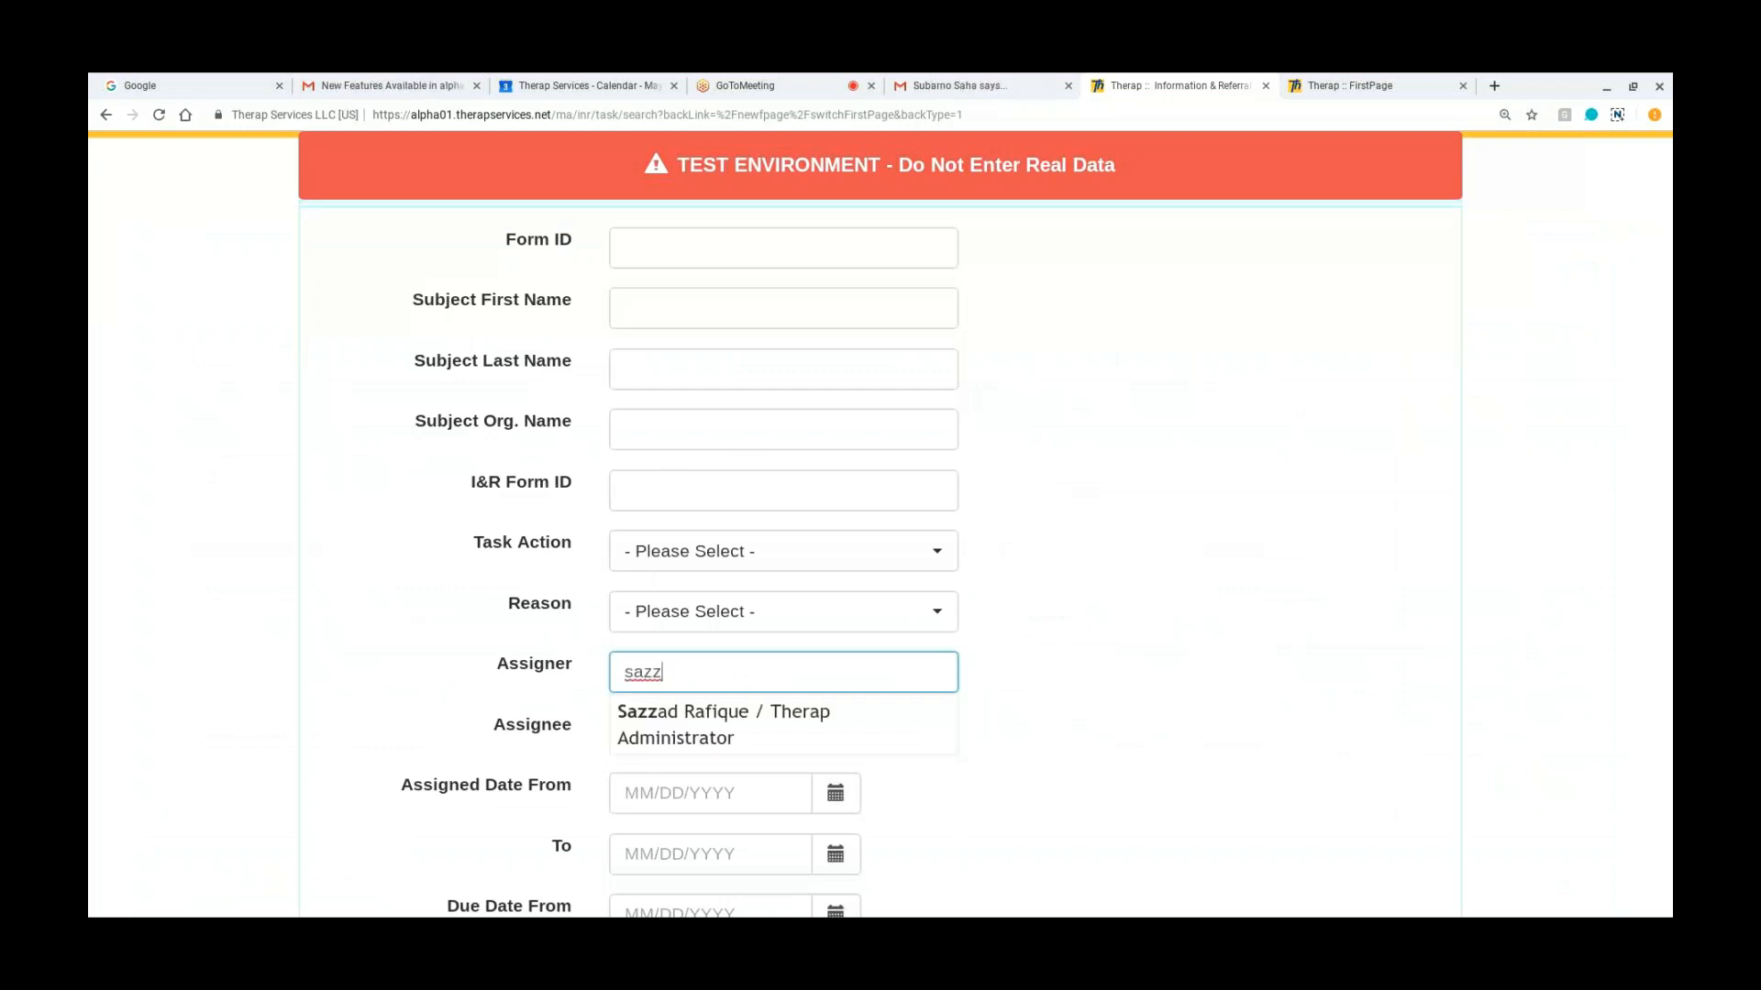
key(BackSpace)
key(BackSpace)
key(BackSpace)
key(BackSpace)
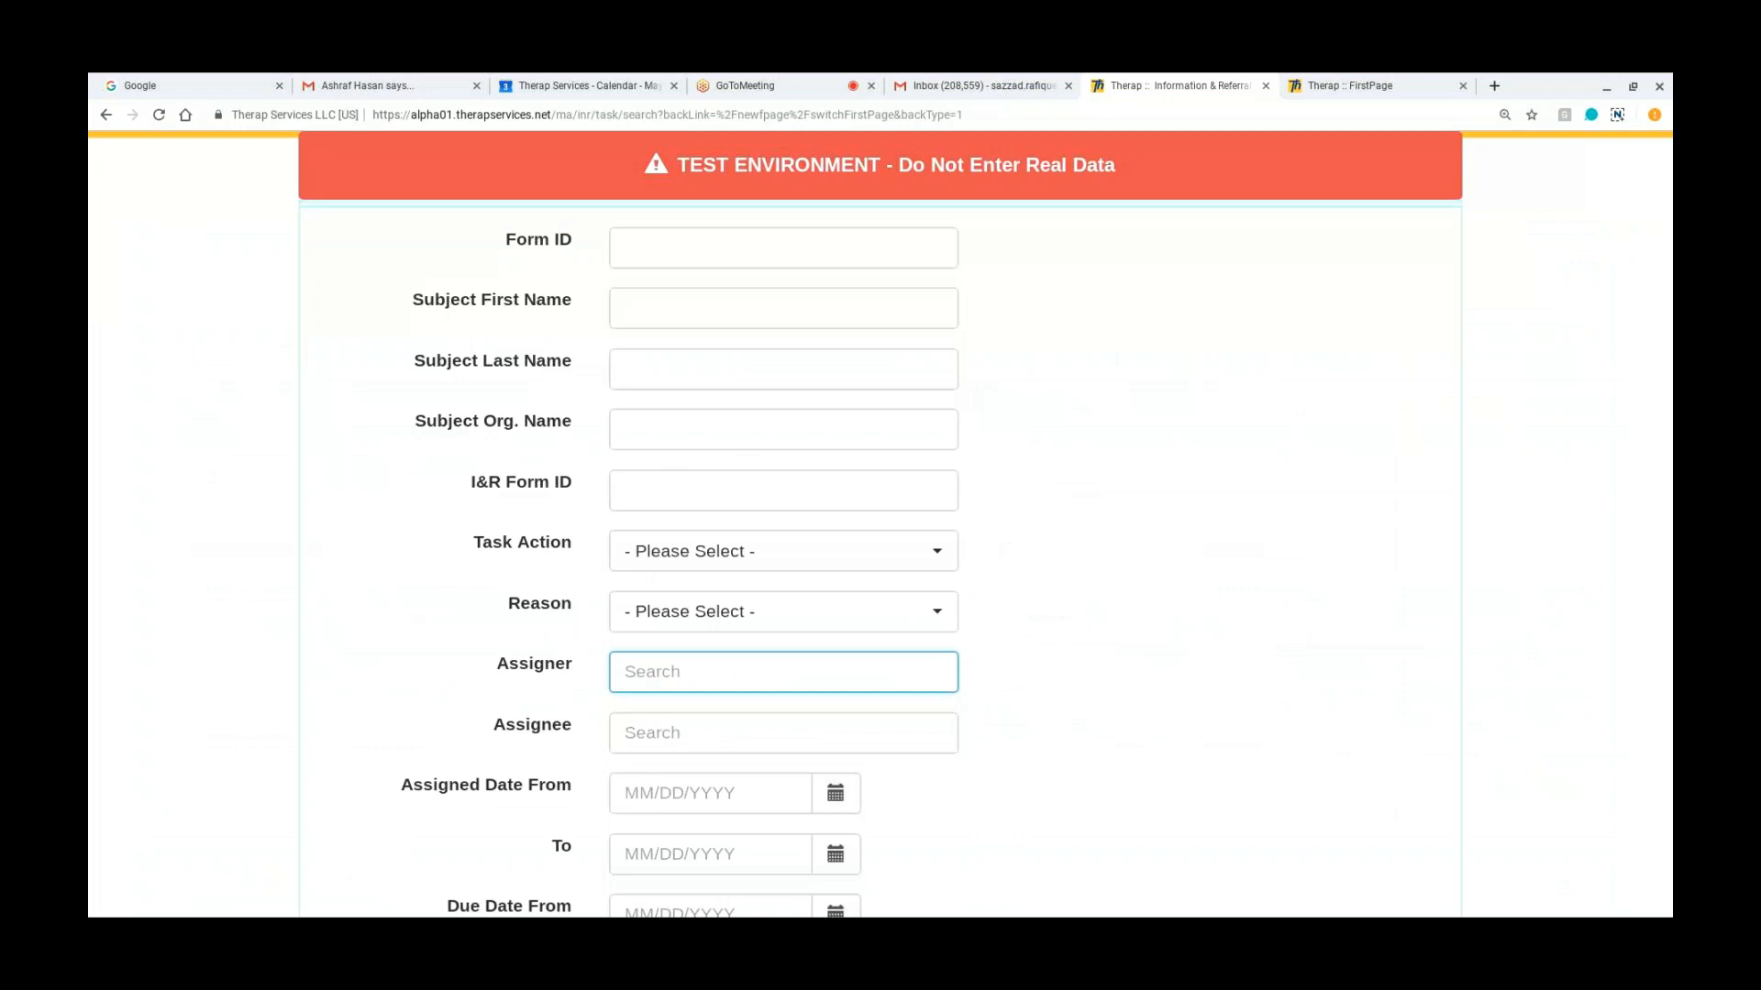
Step: Search the I&R tasks using the Therap Administrator's name as the assigner
text(jus)
click(719, 725)
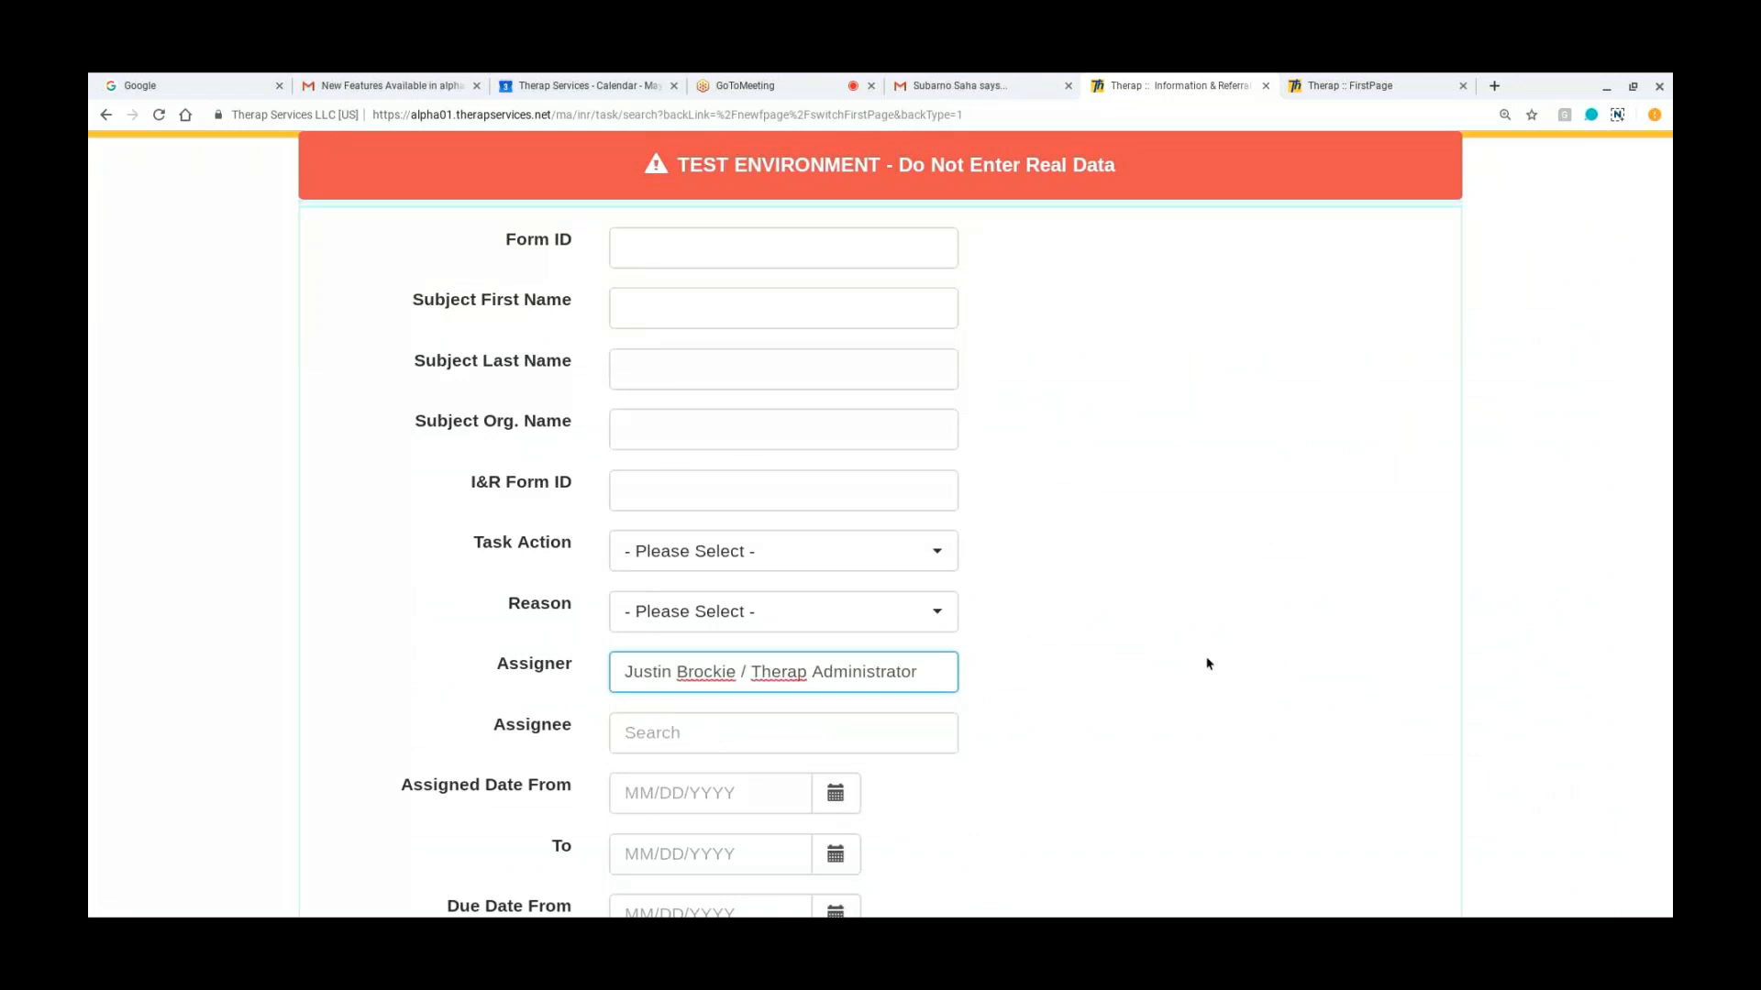
scroll(1208, 663, down, 4)
click(1400, 906)
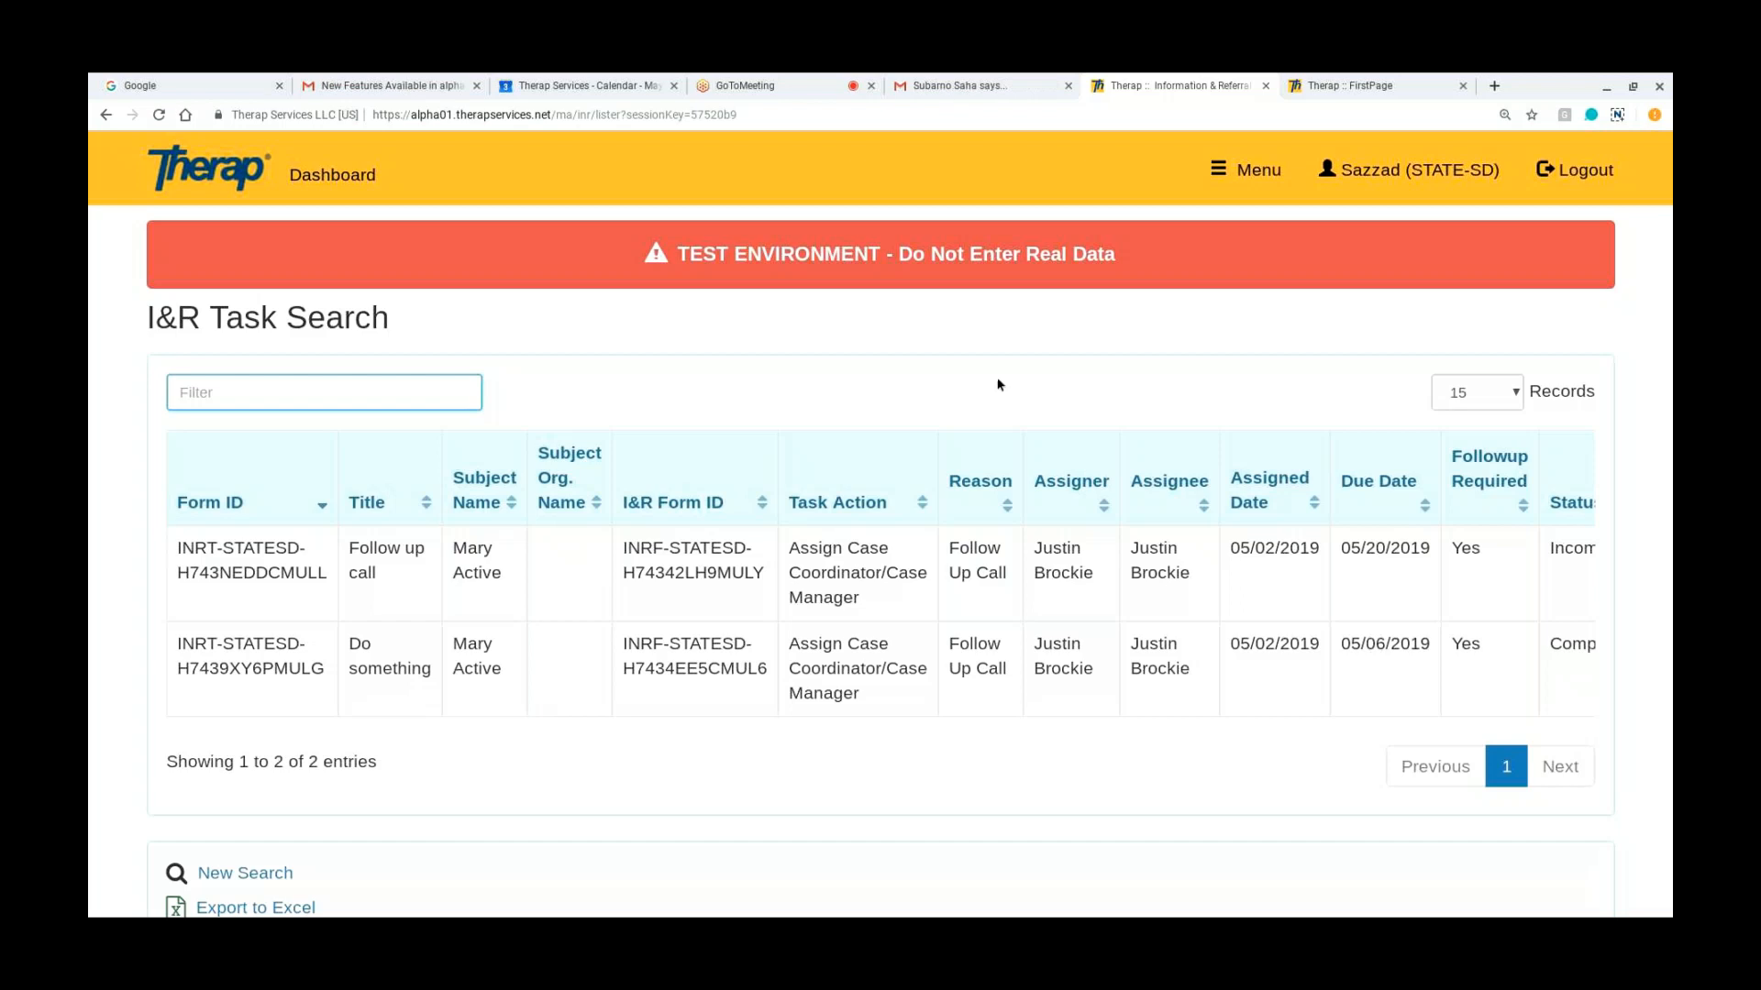
Step: Go to the dashboard open in the other browser tab and run an I&R assessment search with no criteria
click(762, 81)
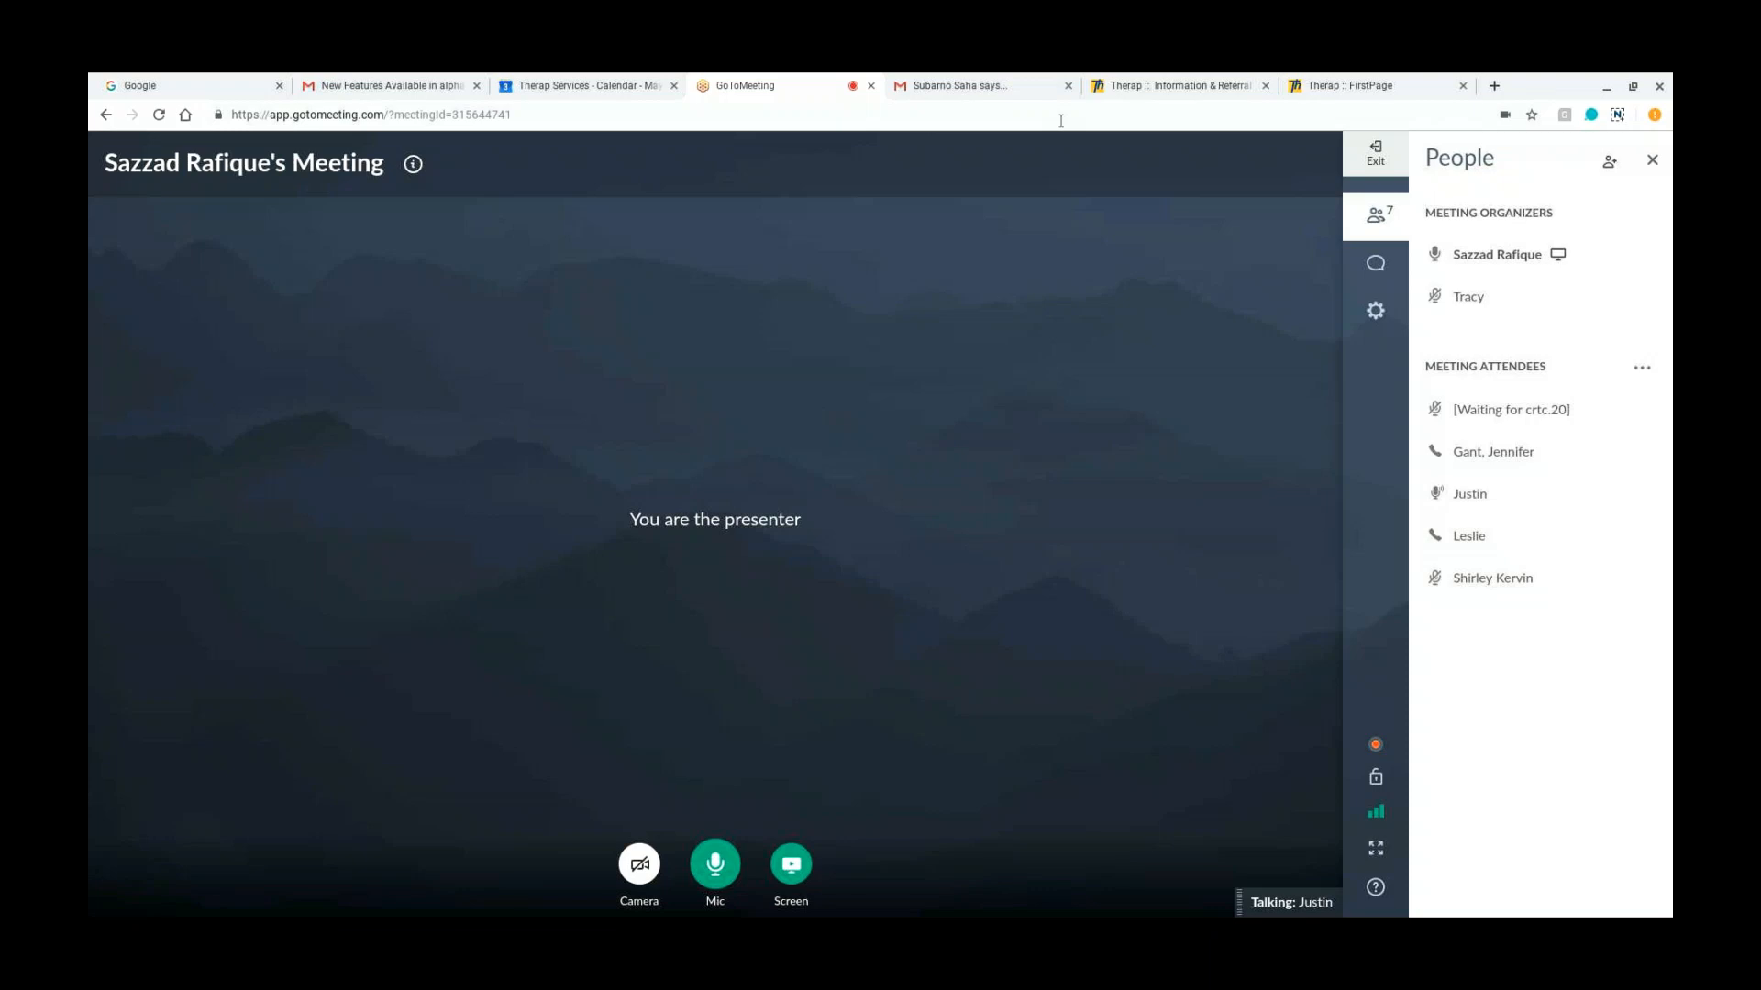
click(1340, 87)
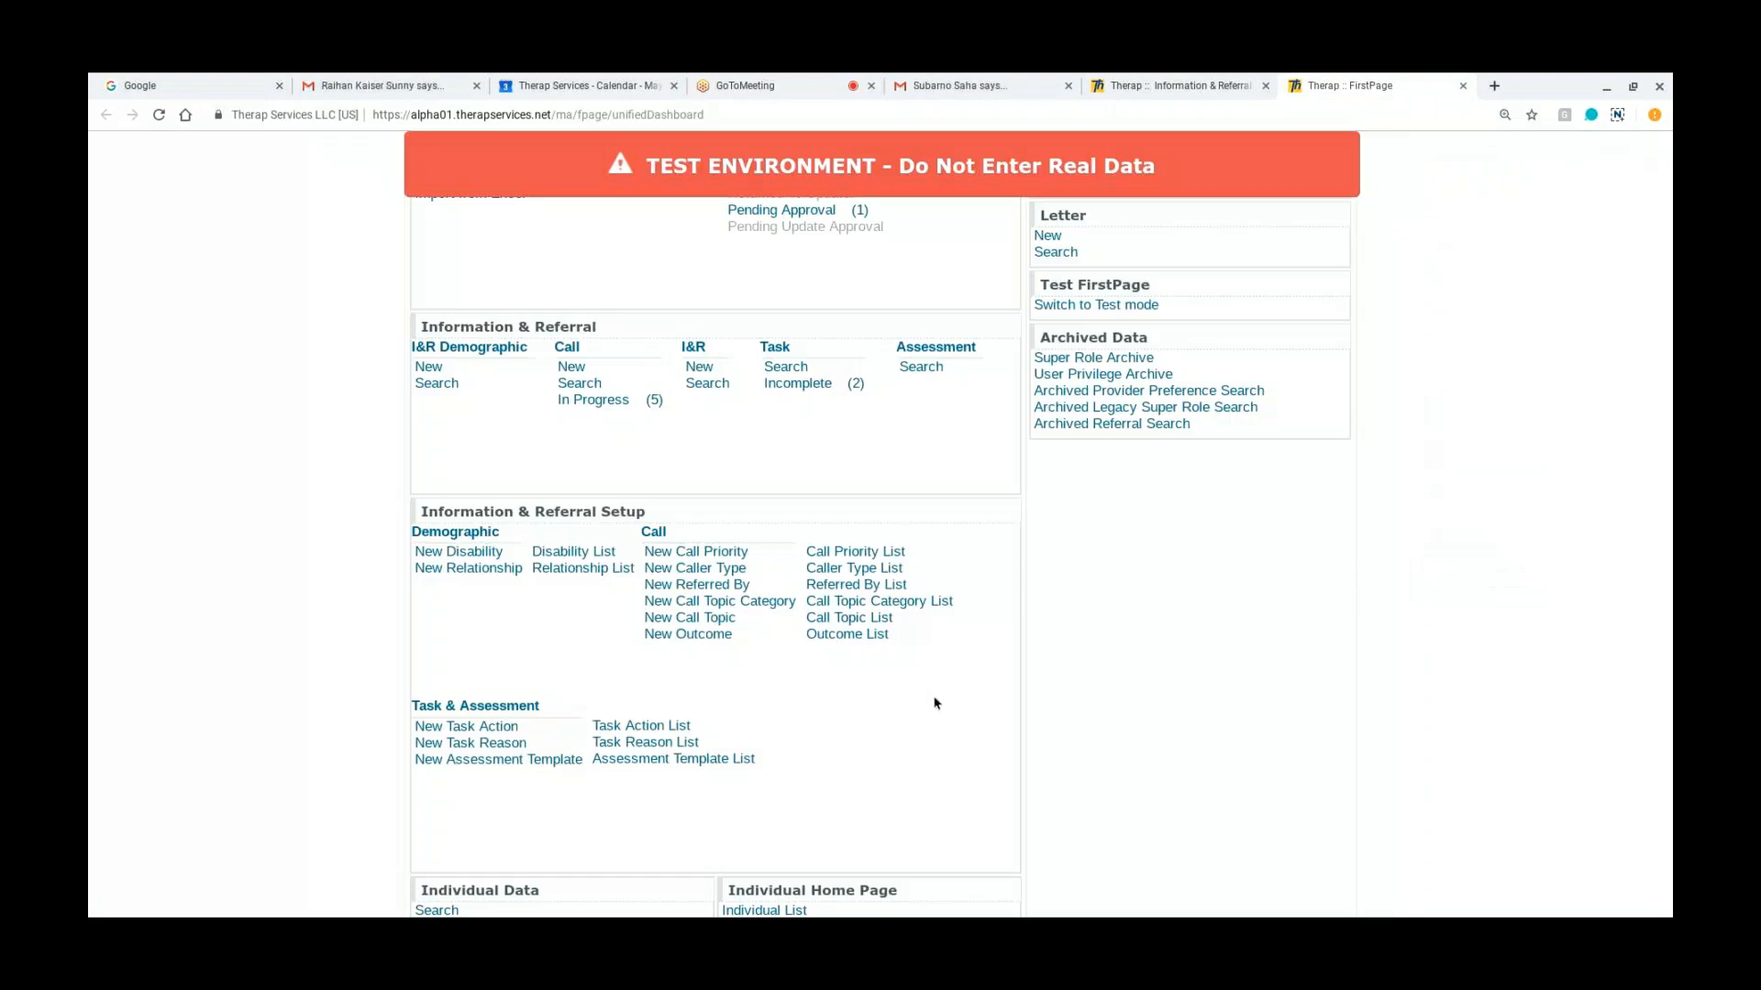
scroll(936, 704, up, 2)
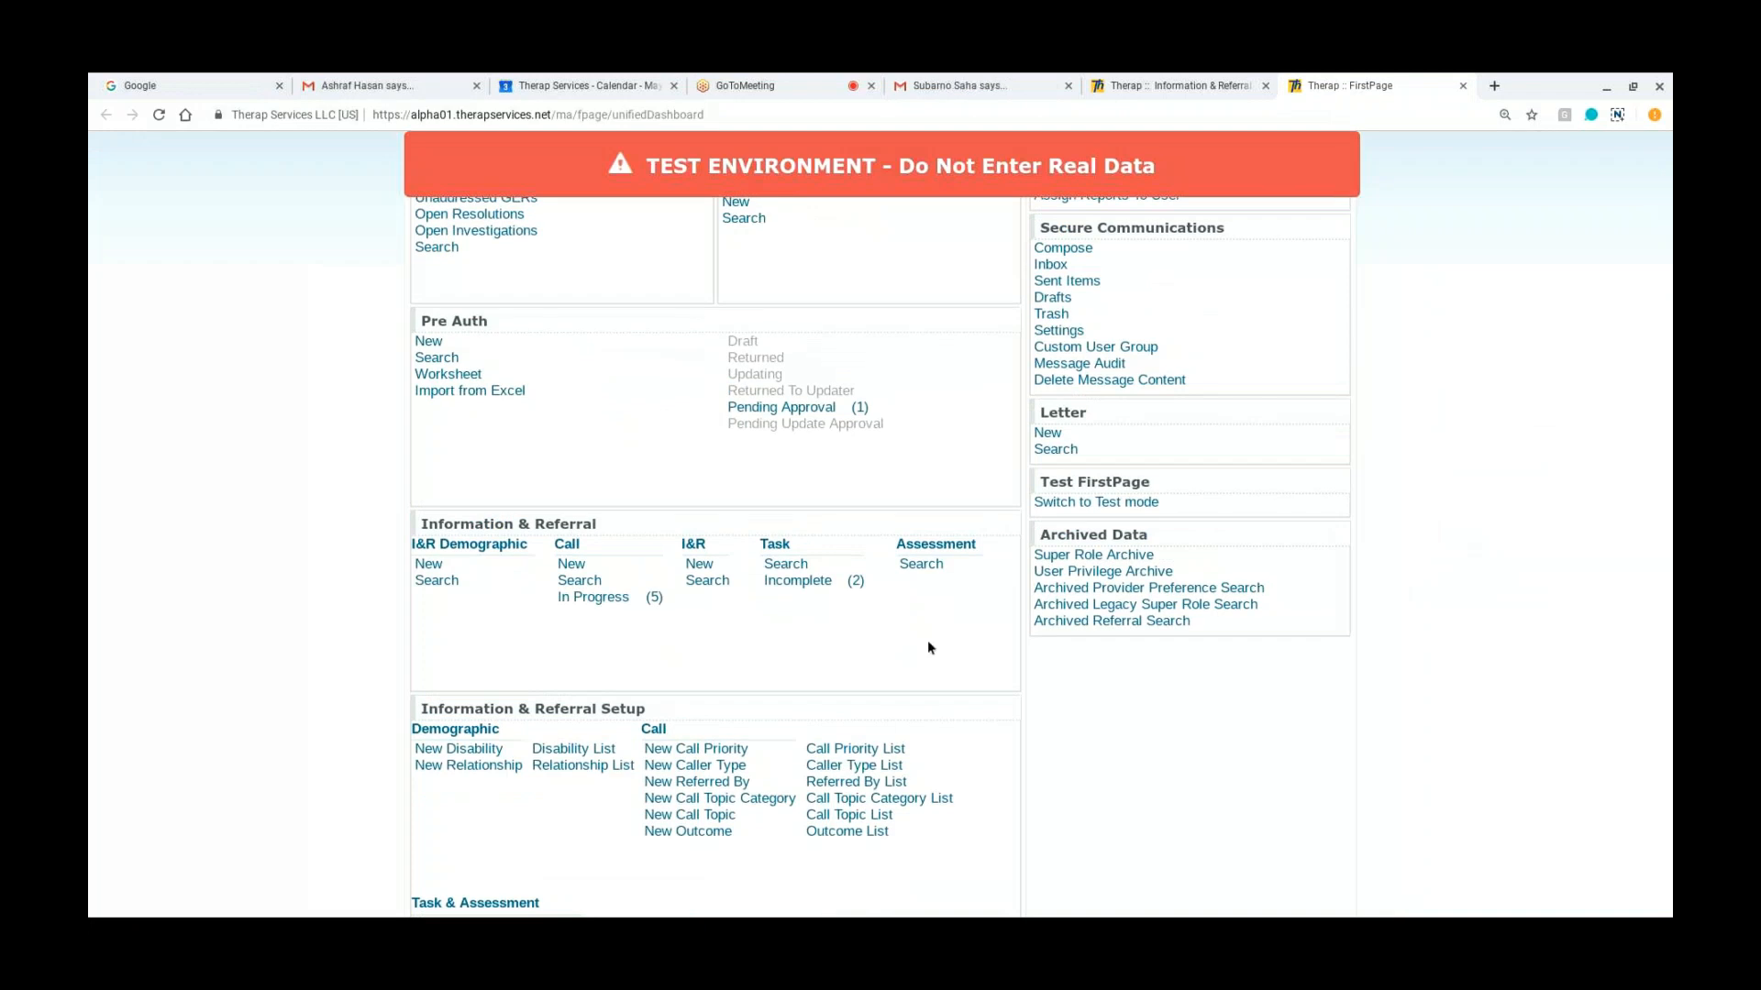
double_click(920, 569)
click(918, 568)
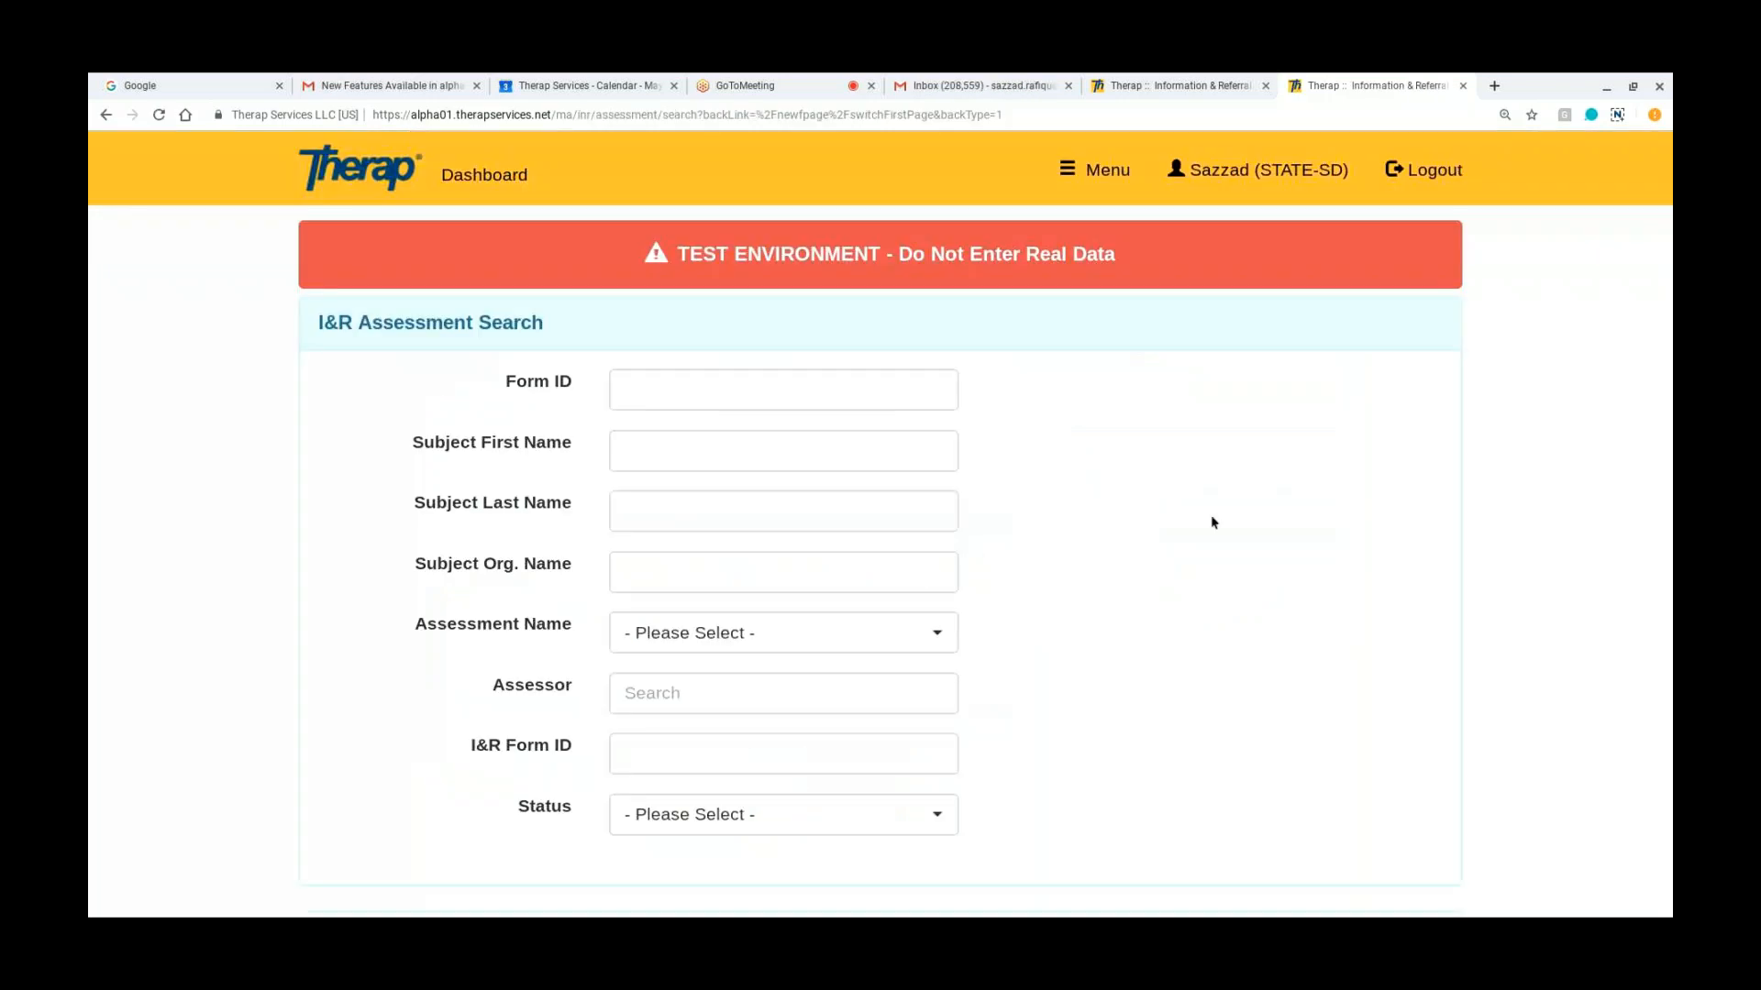
scroll(1212, 521, down, 2)
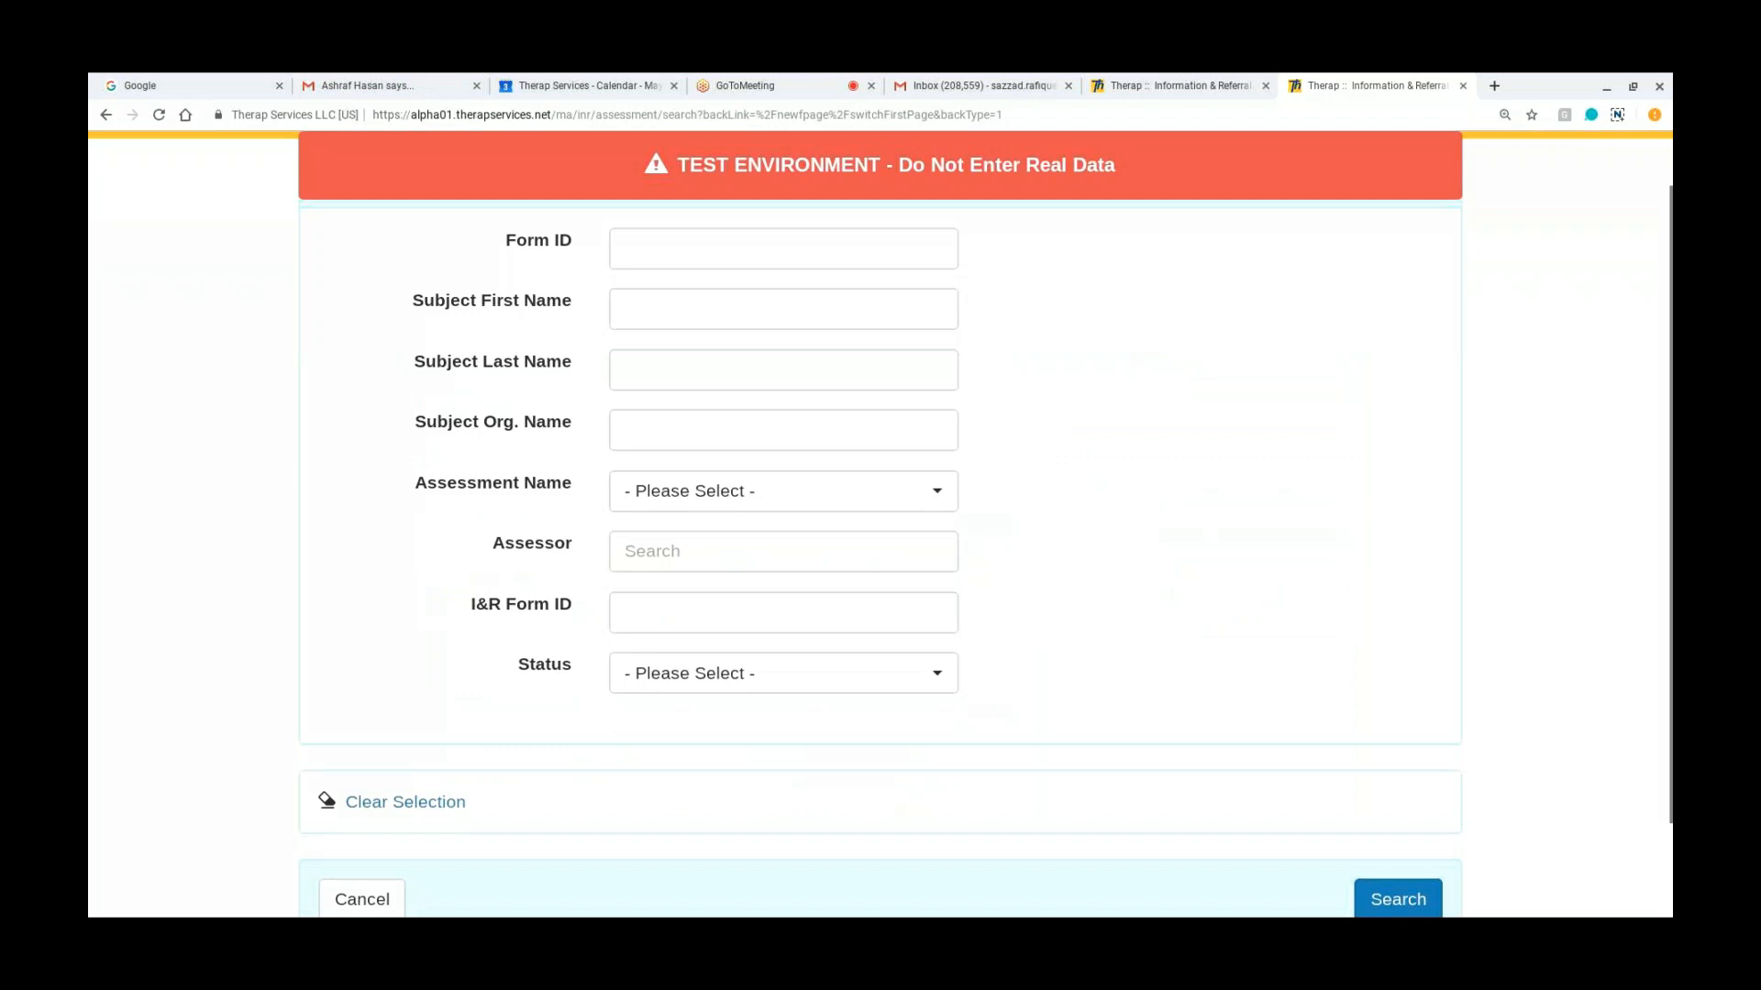
click(1398, 894)
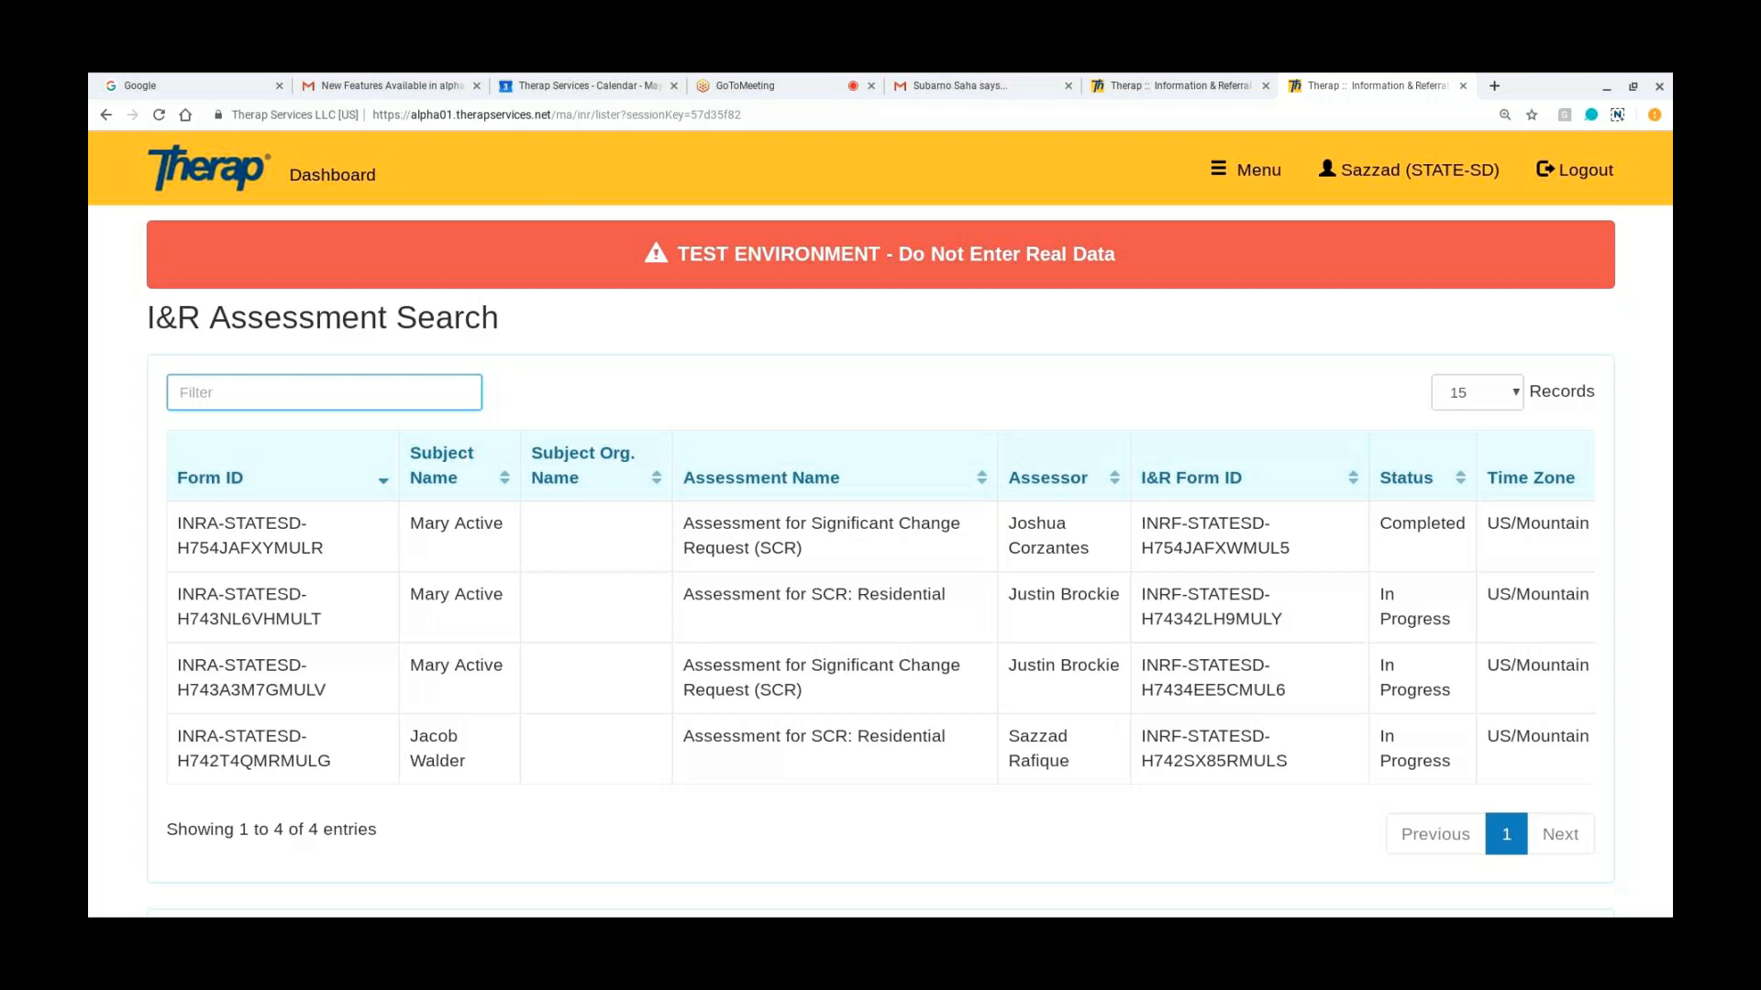
Step: Return to the dashboard and start a new Information & Referral call
click(369, 174)
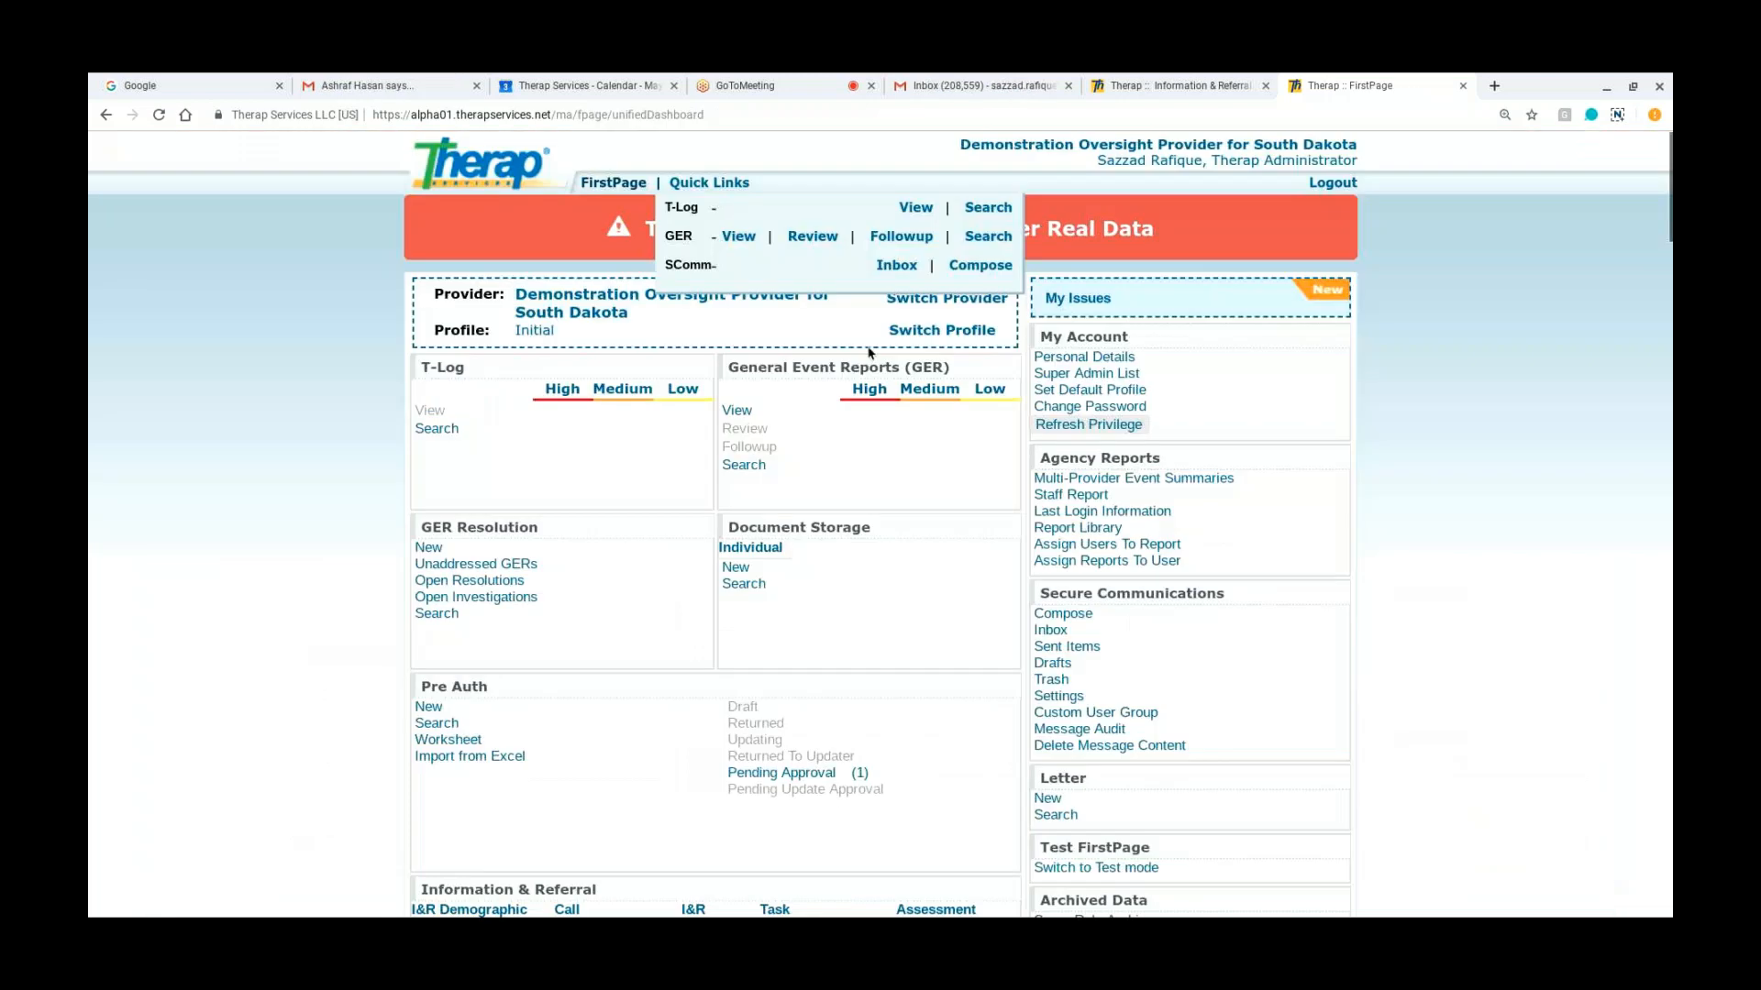
scroll(855, 637, down, 2)
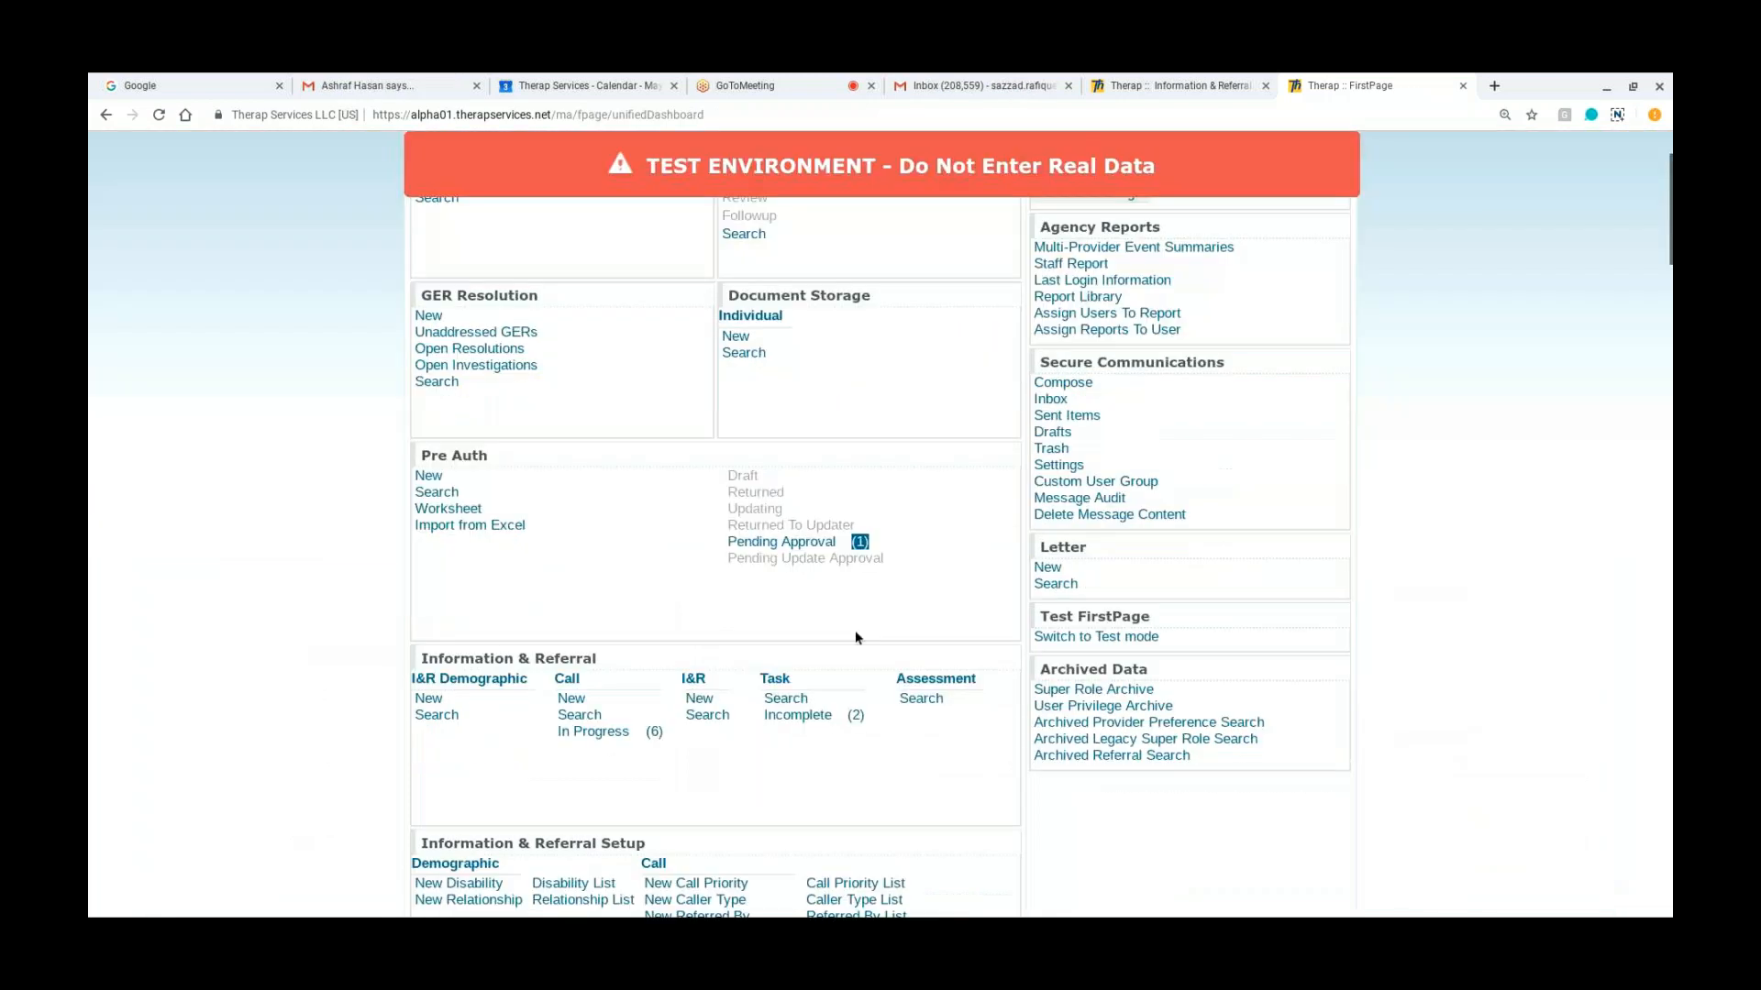
scroll(854, 630, down, 1)
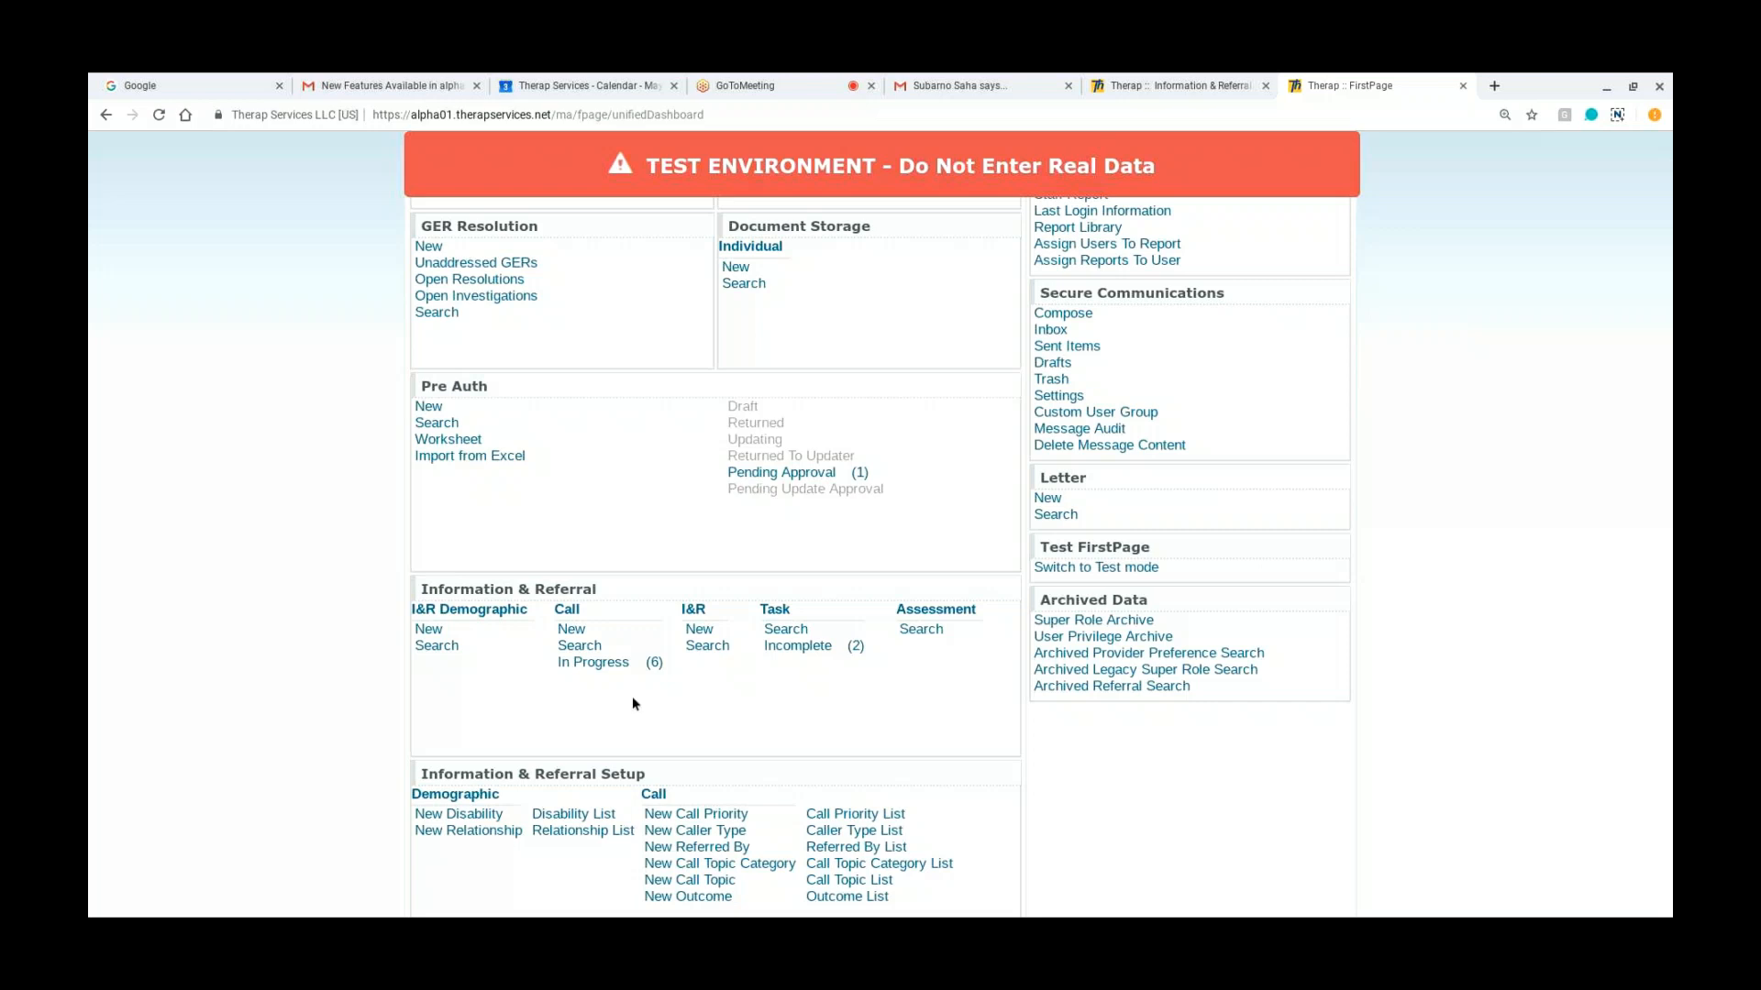
click(450, 650)
click(577, 630)
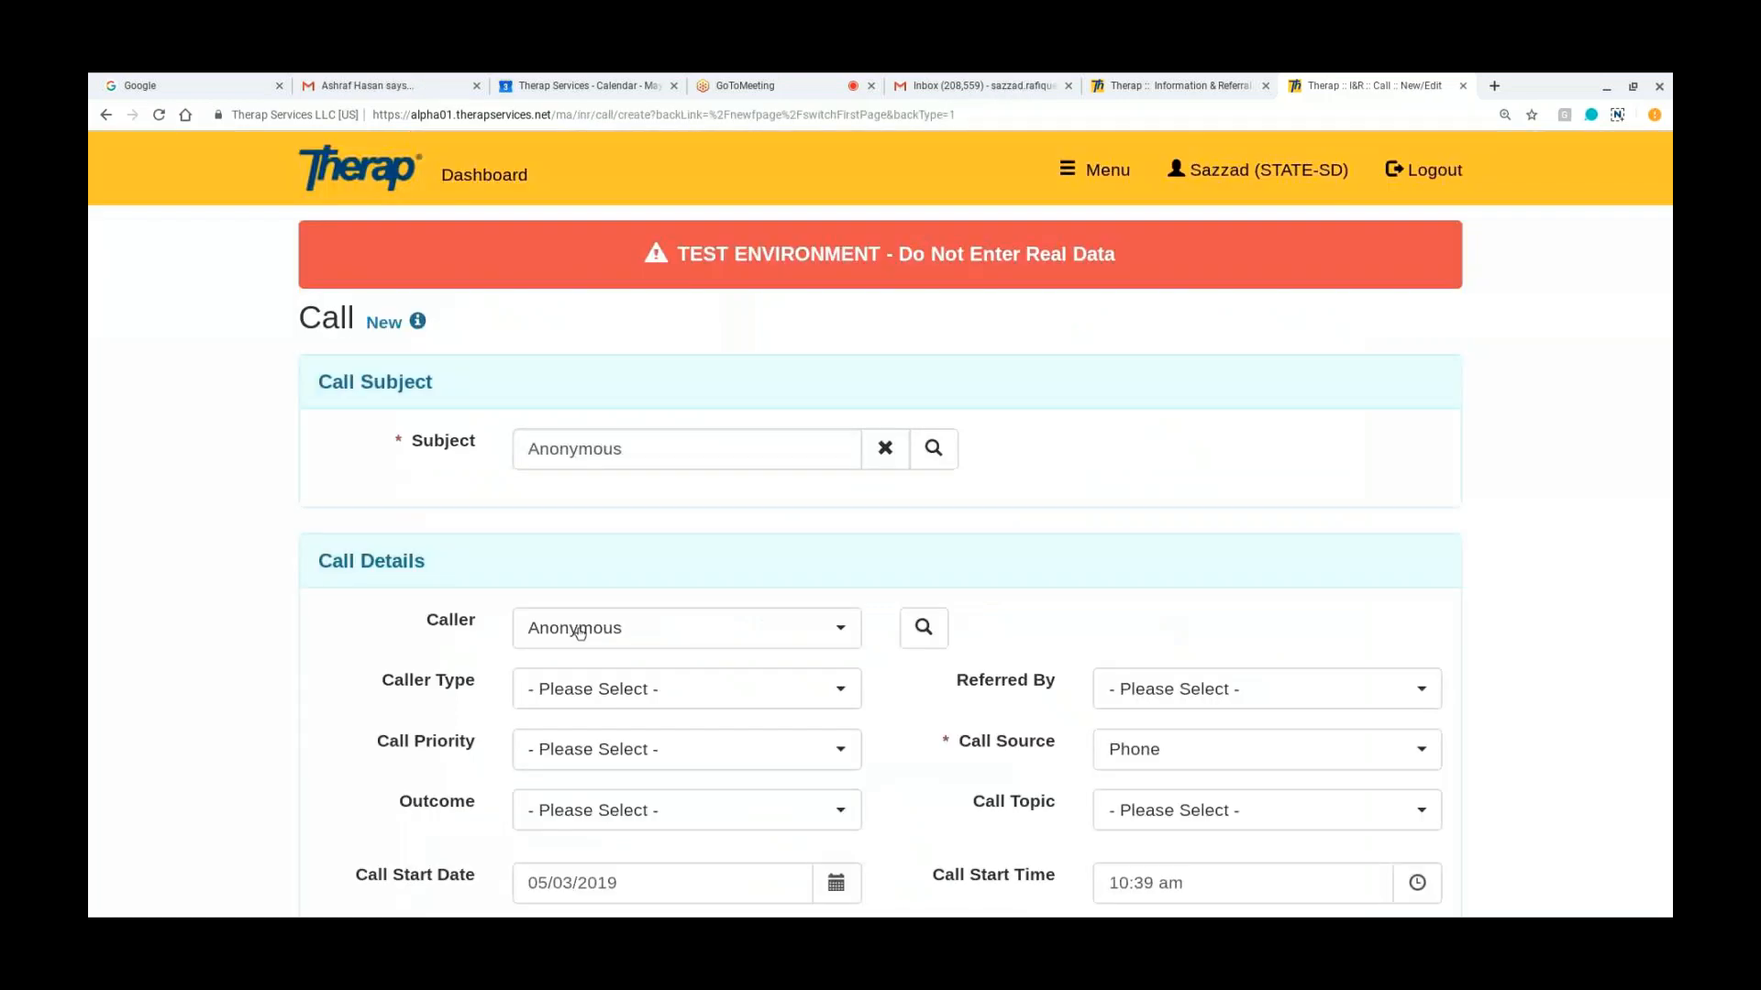
scroll(1143, 453, down, 2)
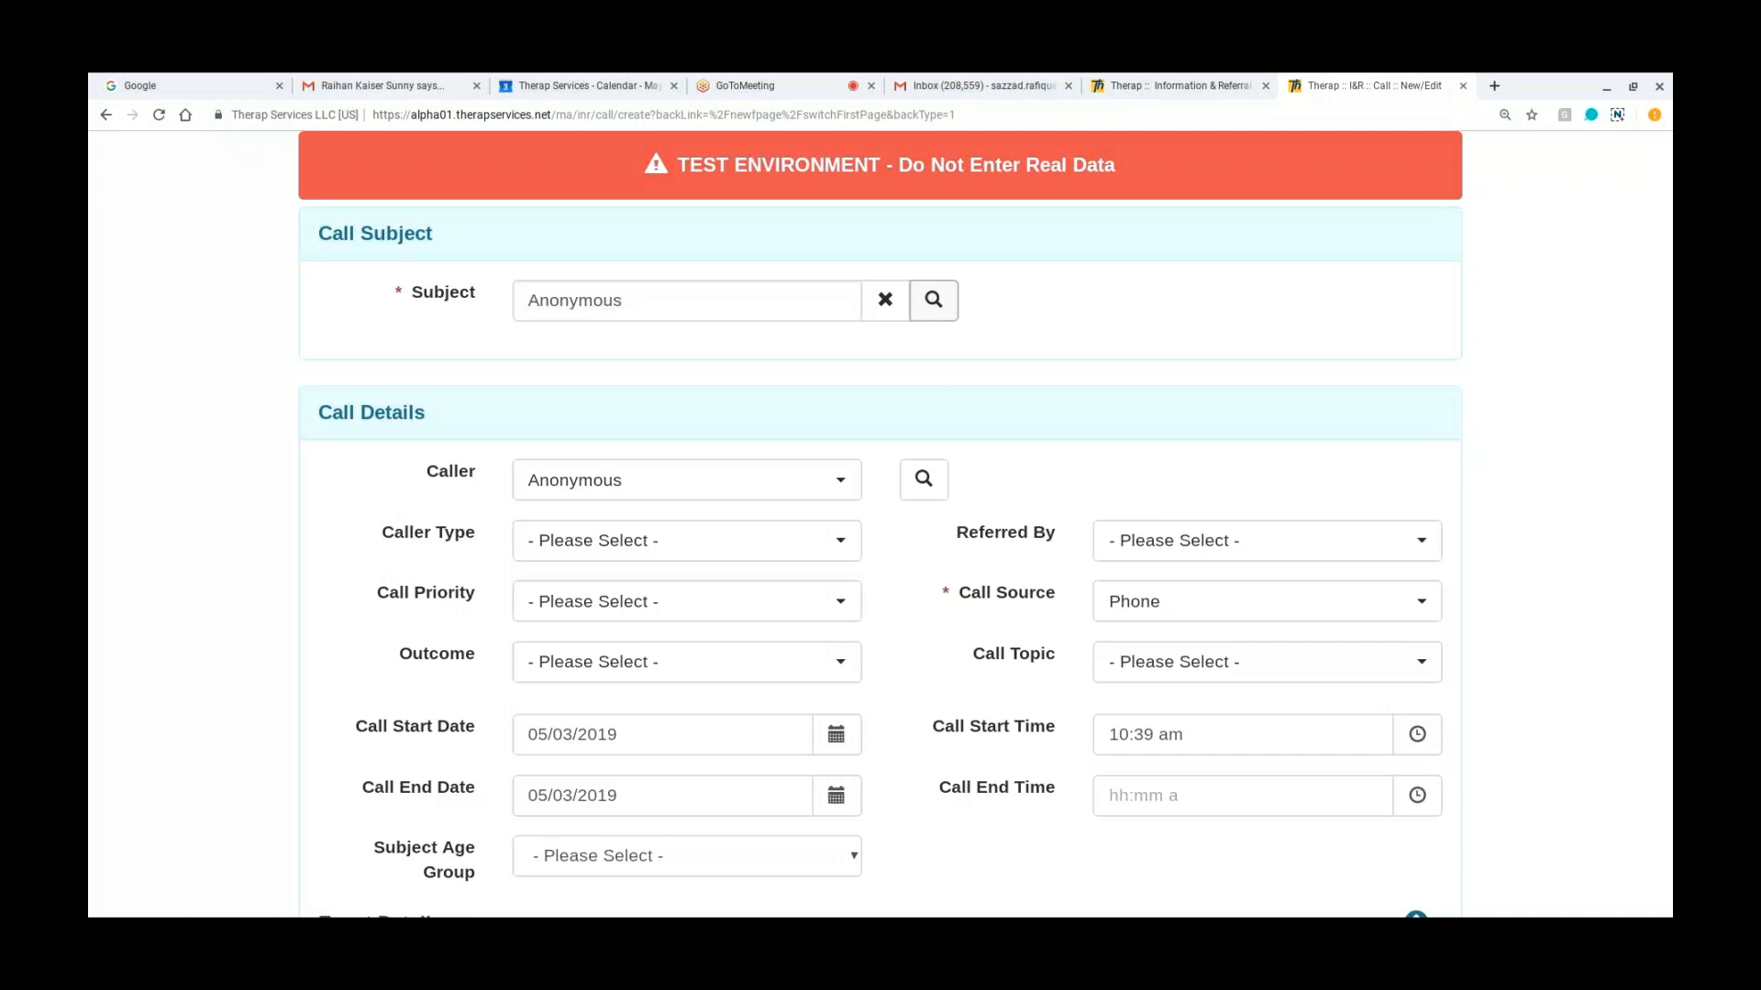
Step: Look up the call subject by searching the I&R demographics for the person's first name
click(933, 305)
click(481, 395)
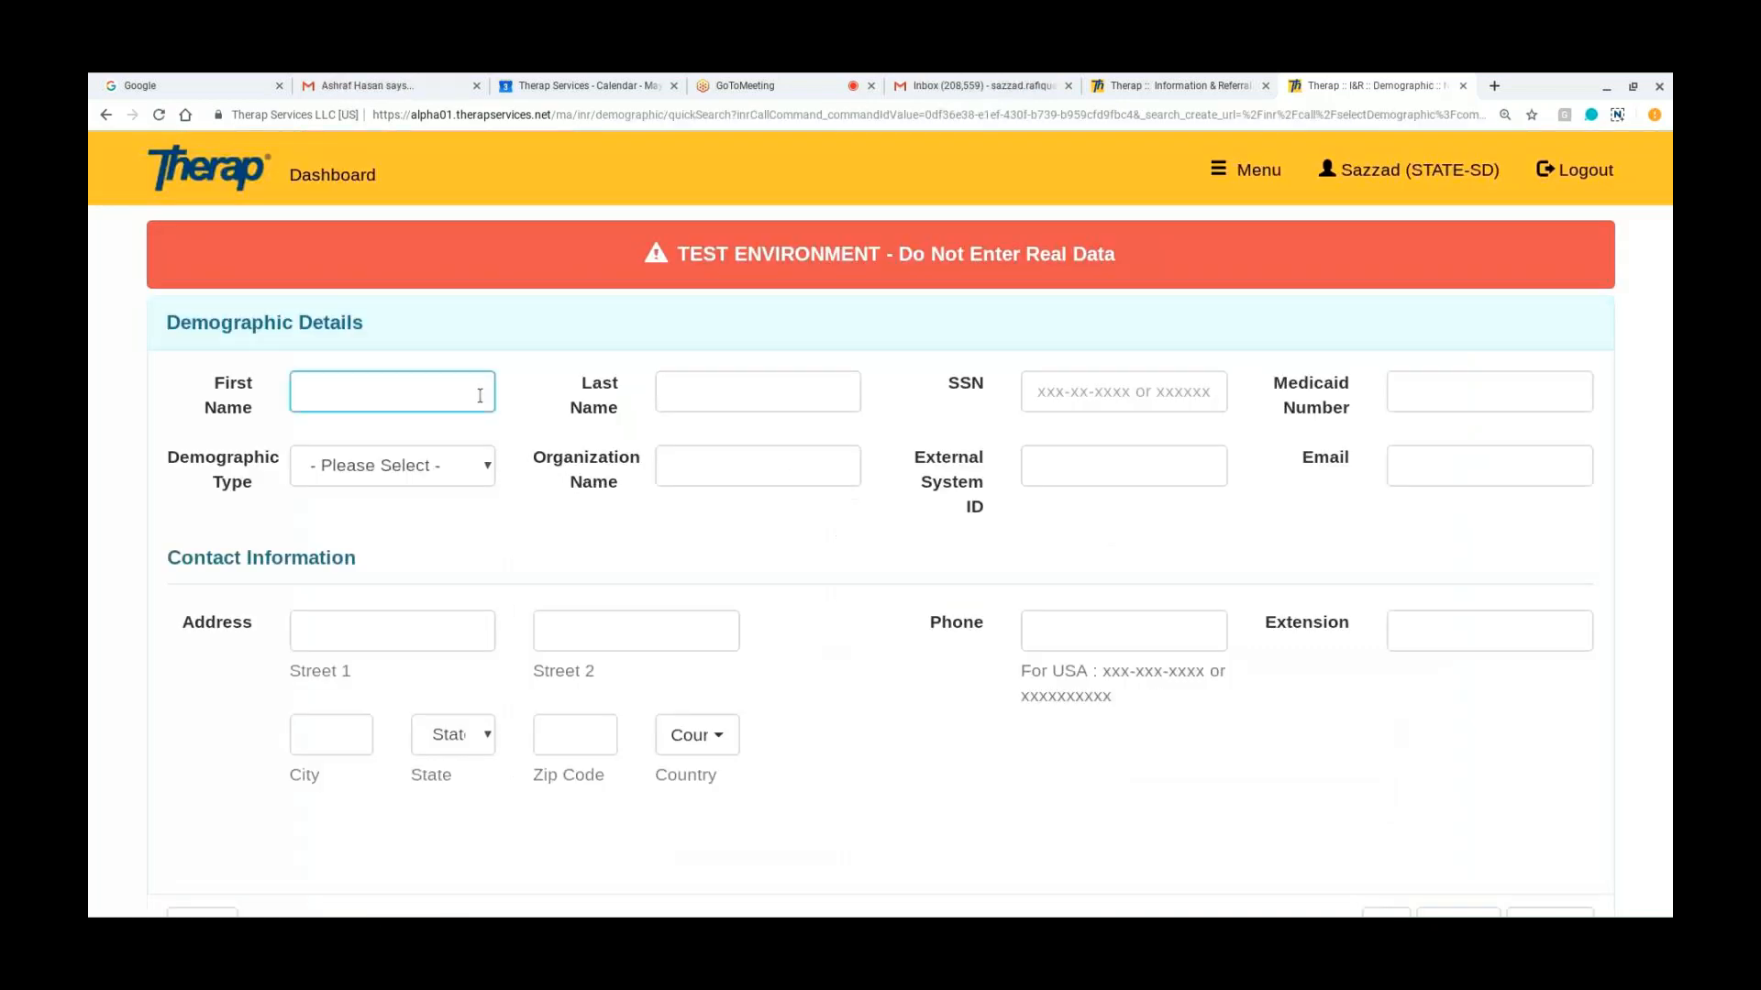
click(695, 472)
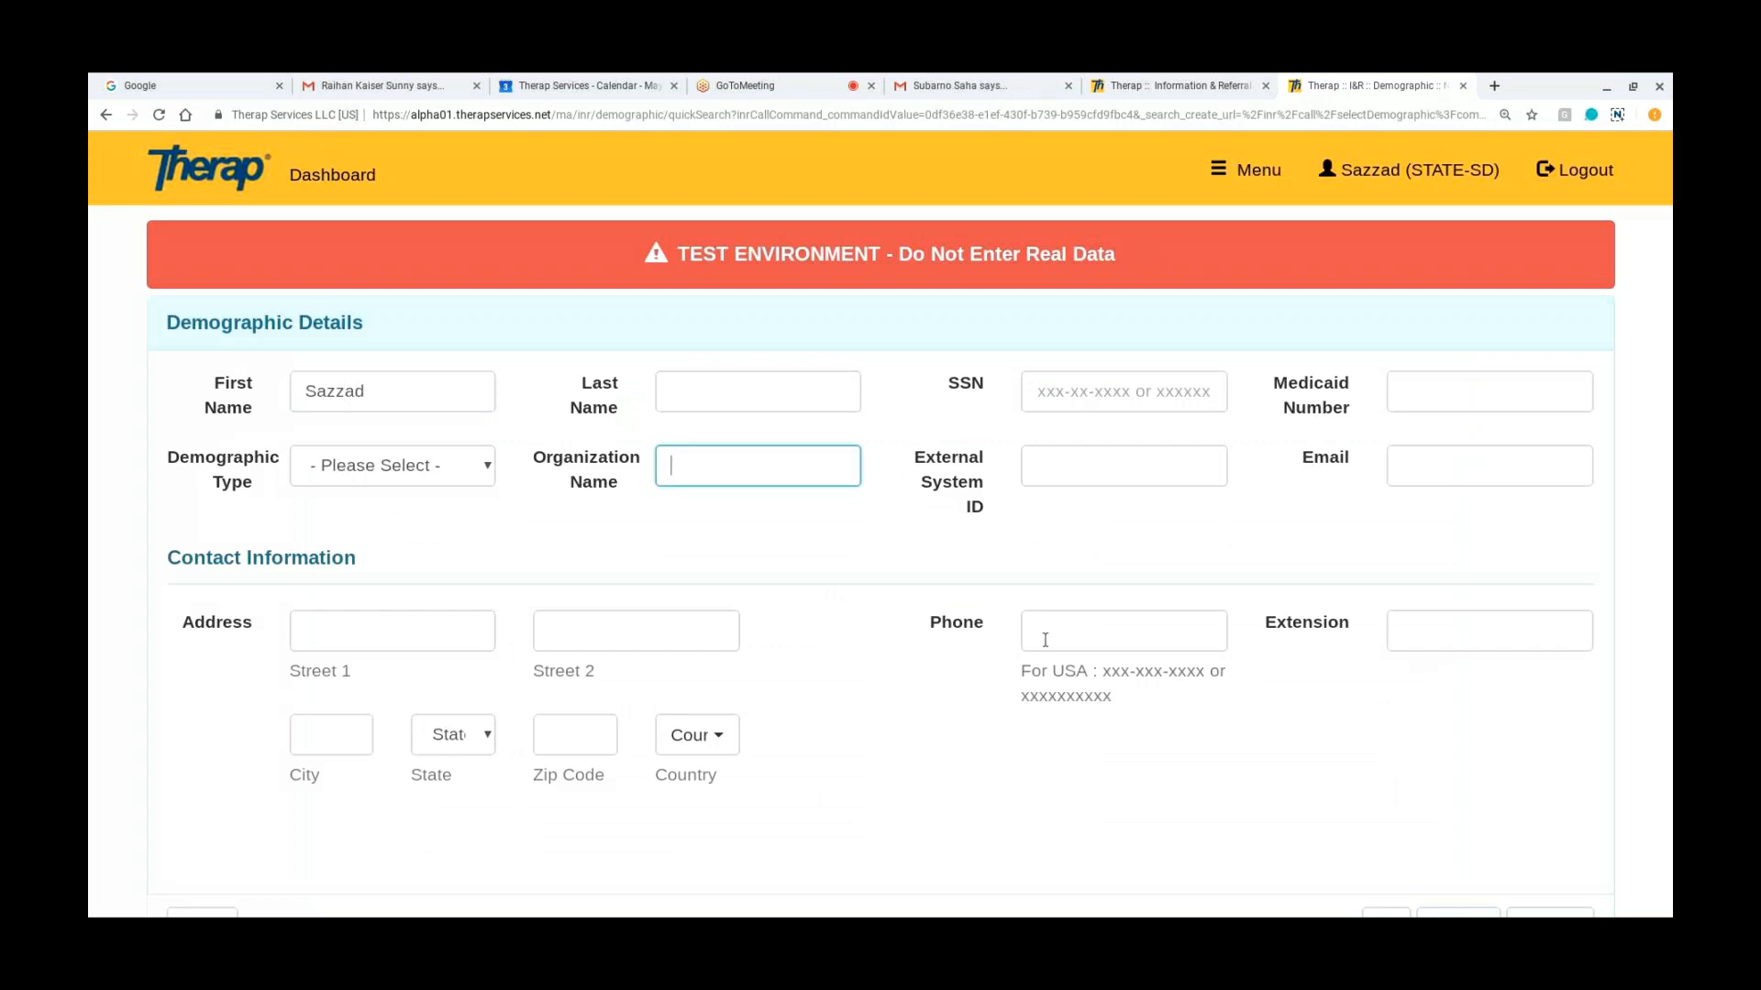
scroll(1216, 729, down, 2)
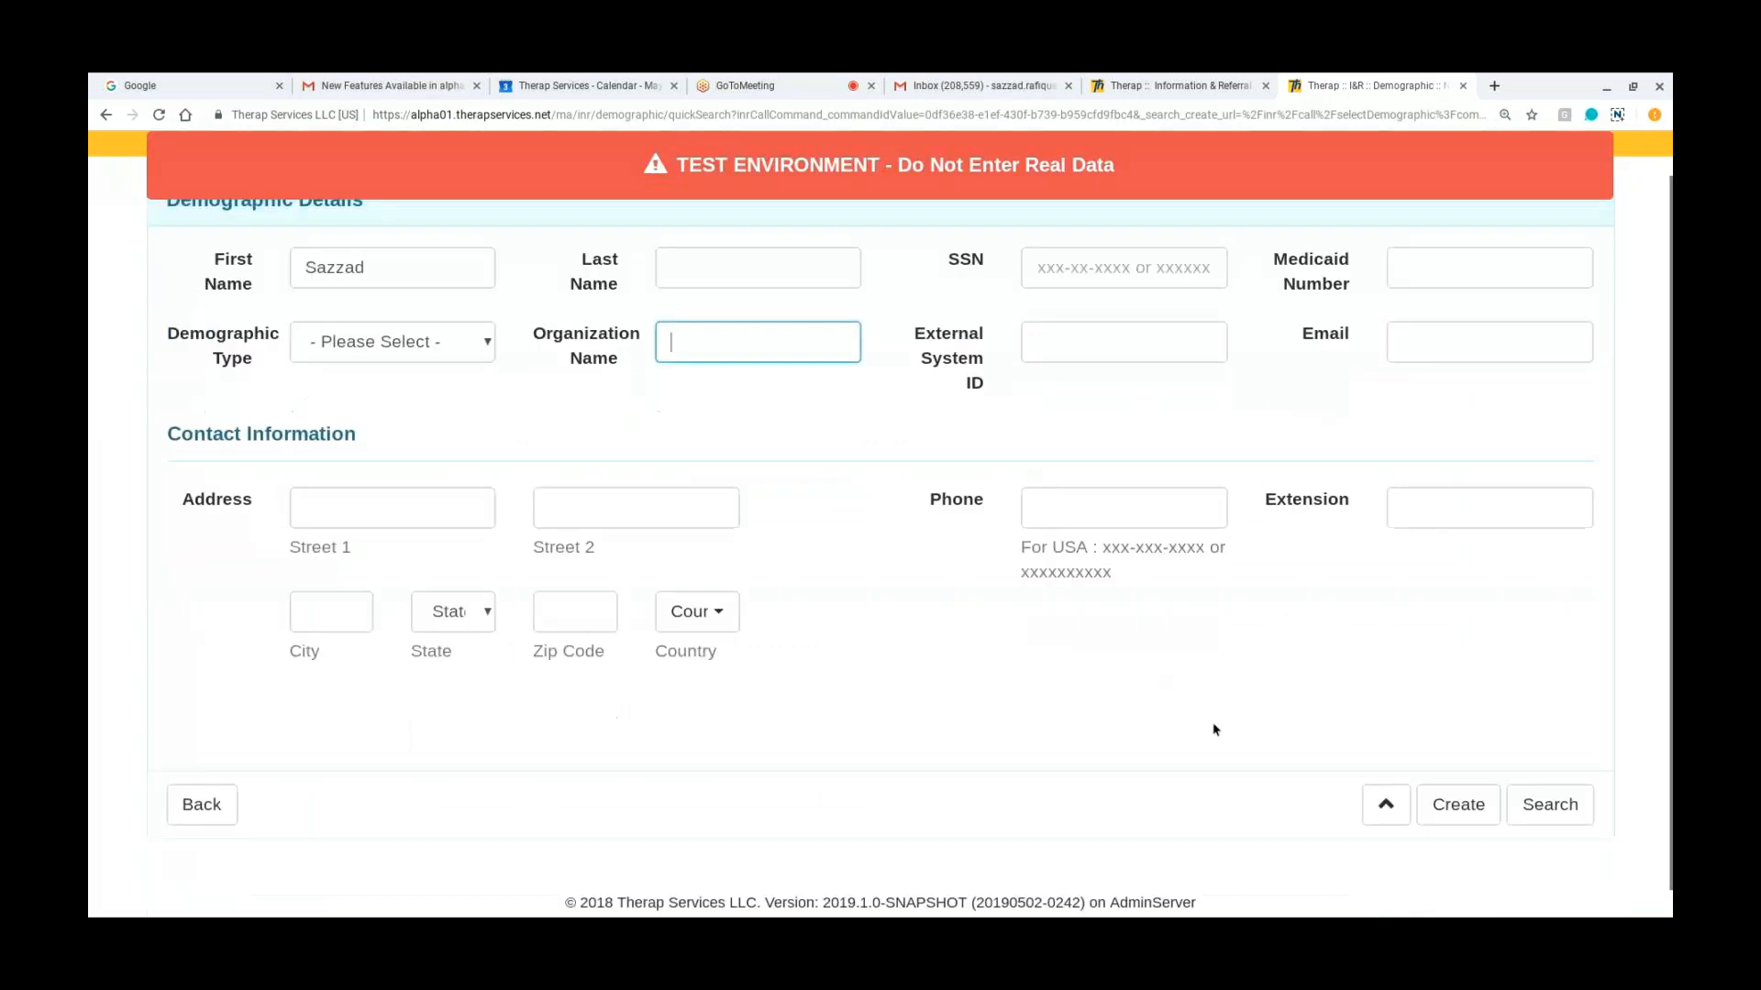
click(1547, 824)
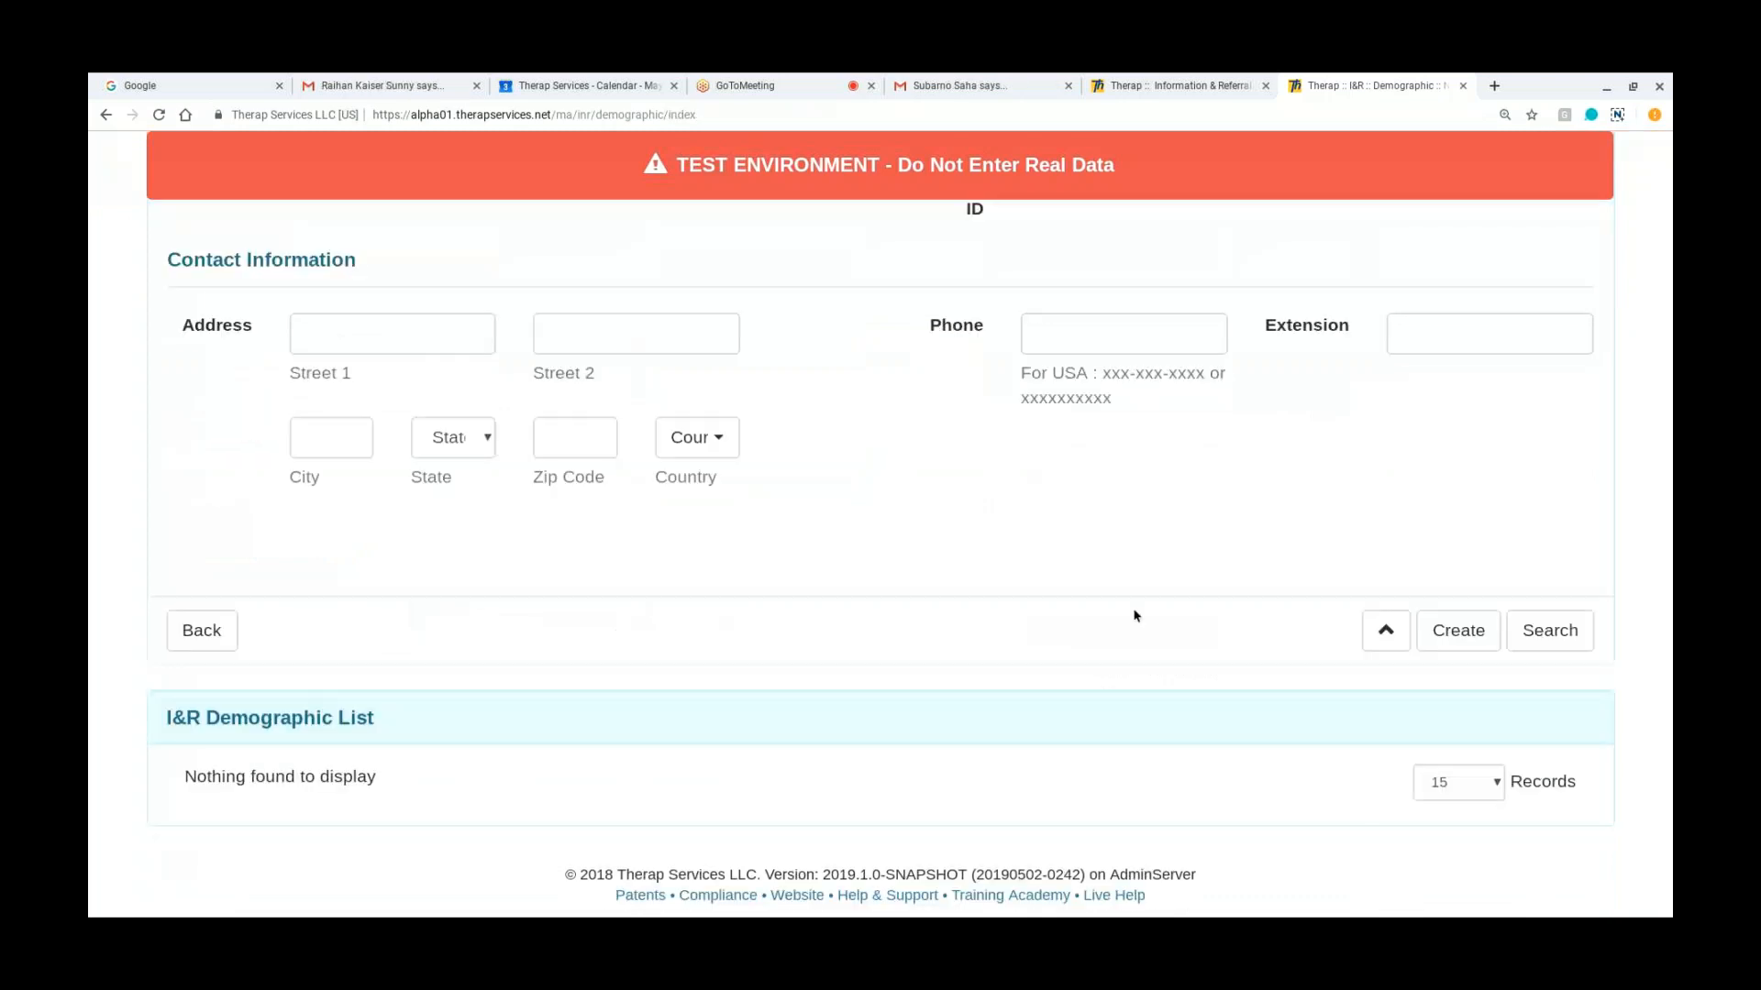
scroll(1135, 615, up, 2)
scroll(1131, 629, down, 1)
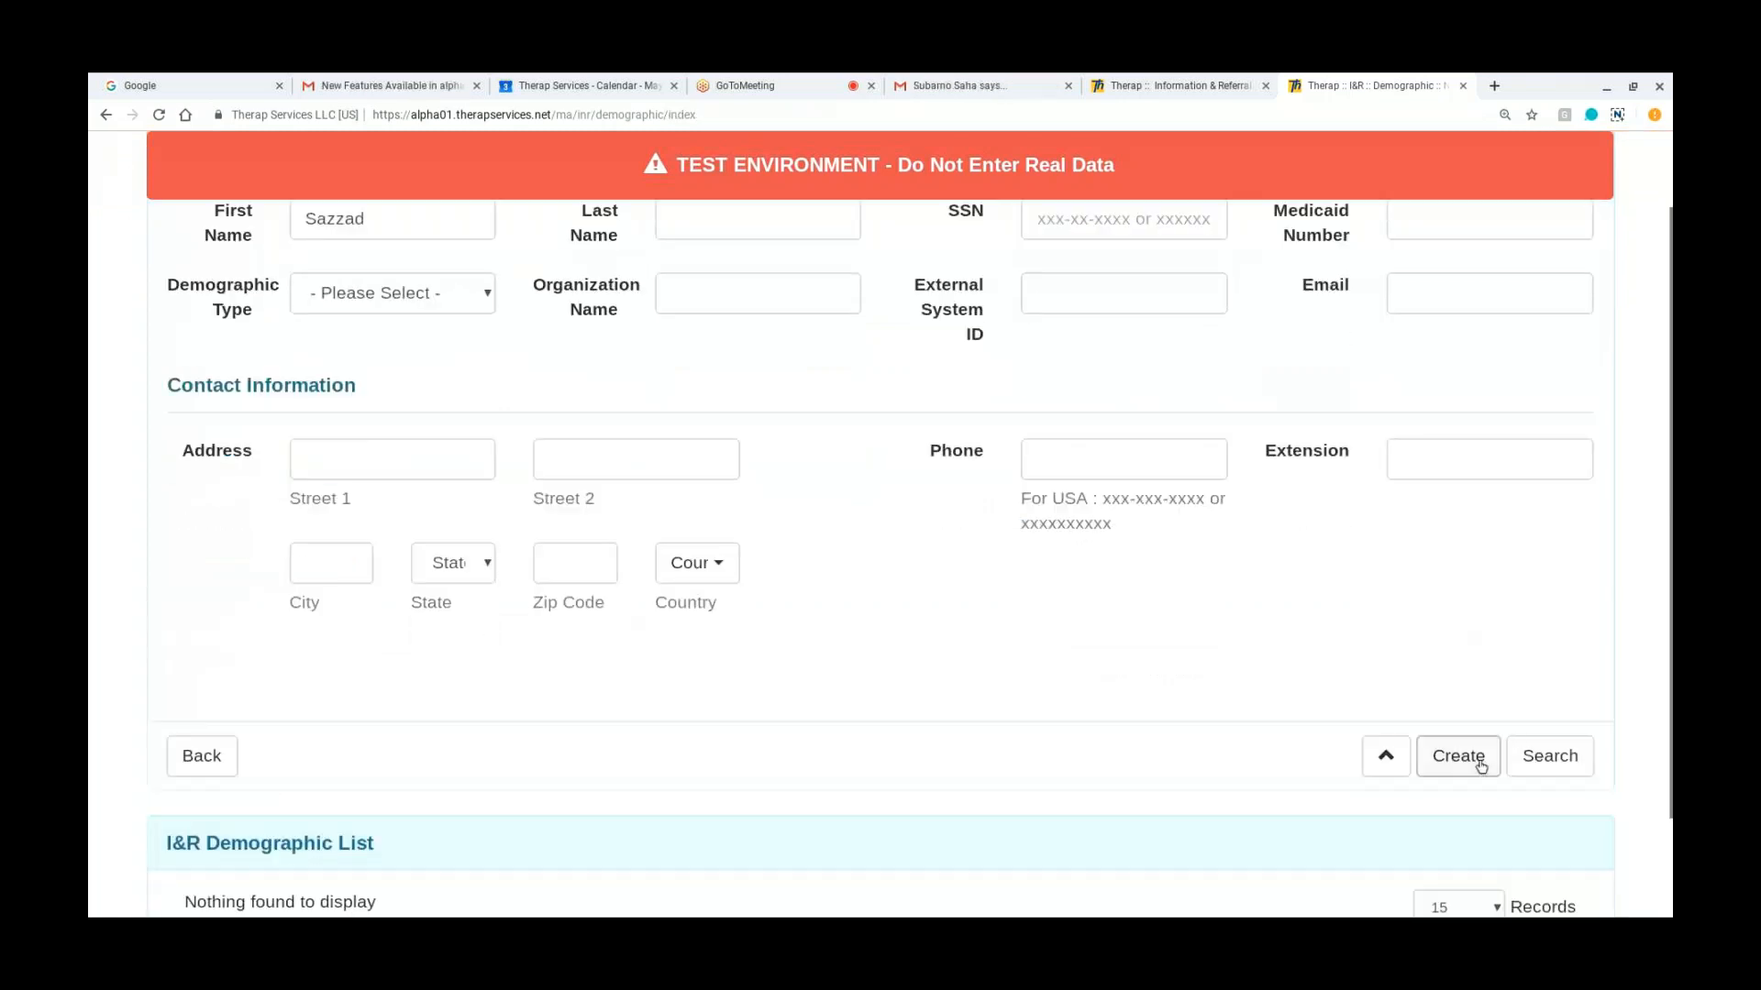
Step: Create a new Person demographic from the subject search, review its fields and try to save it with only the first name
click(1478, 761)
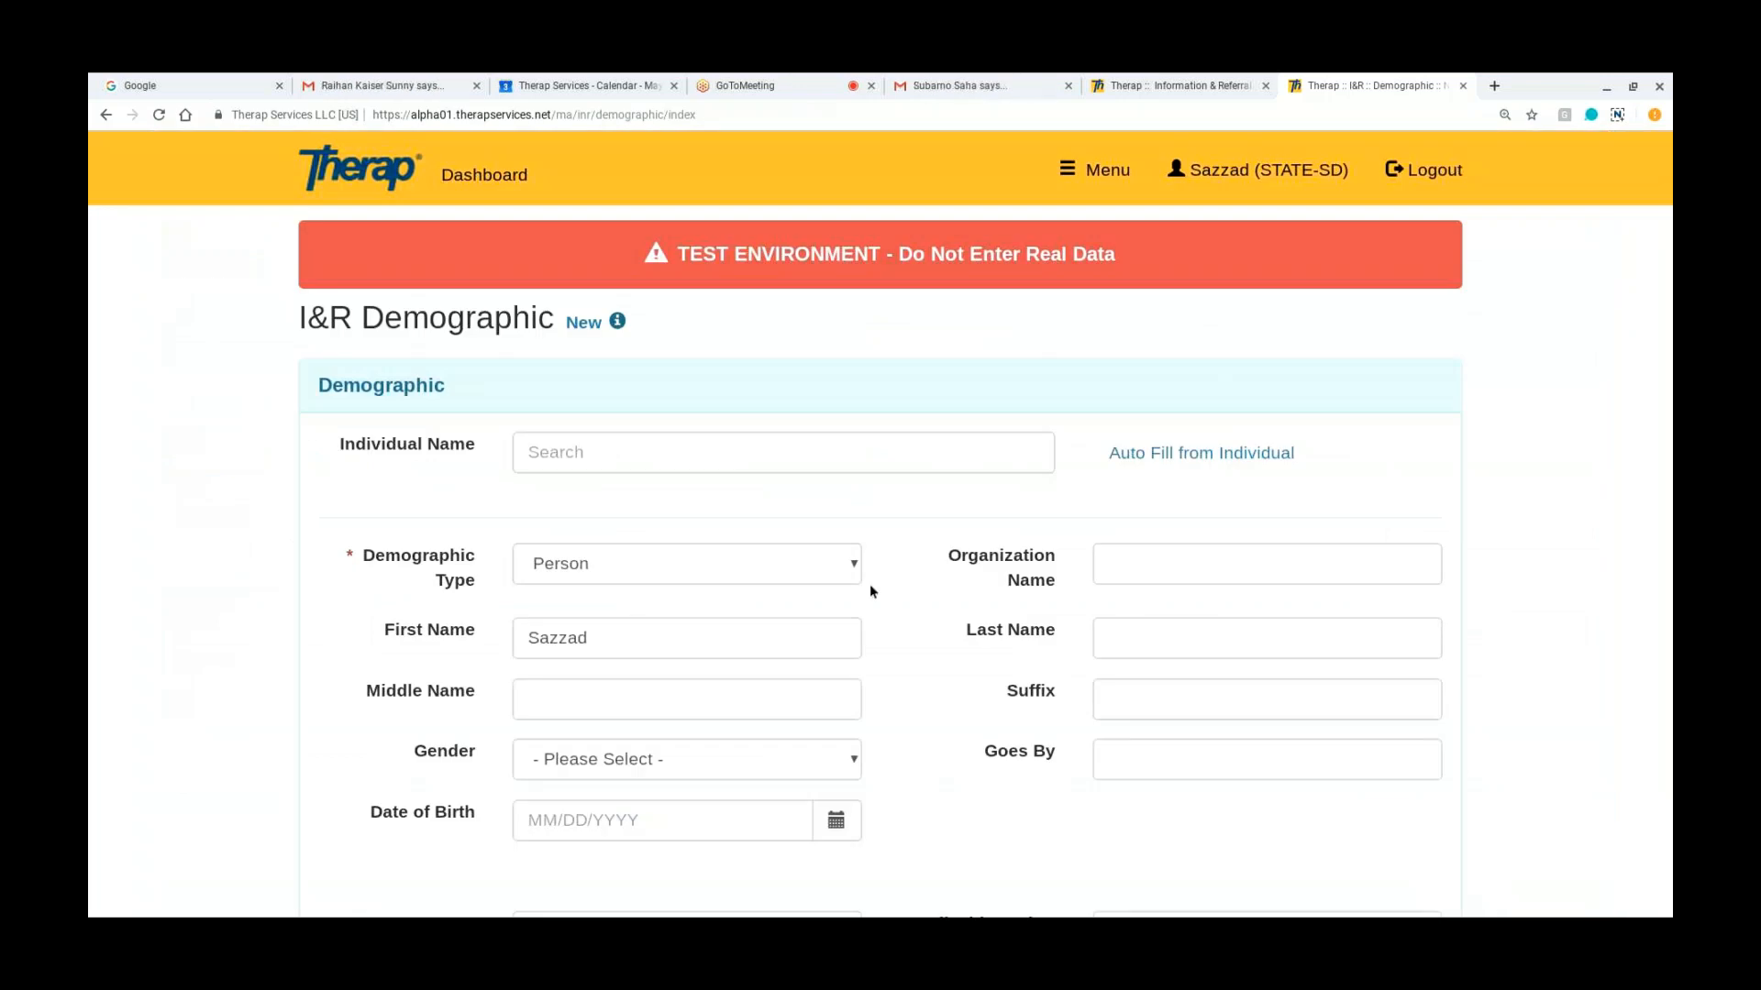
scroll(869, 591, down, 3)
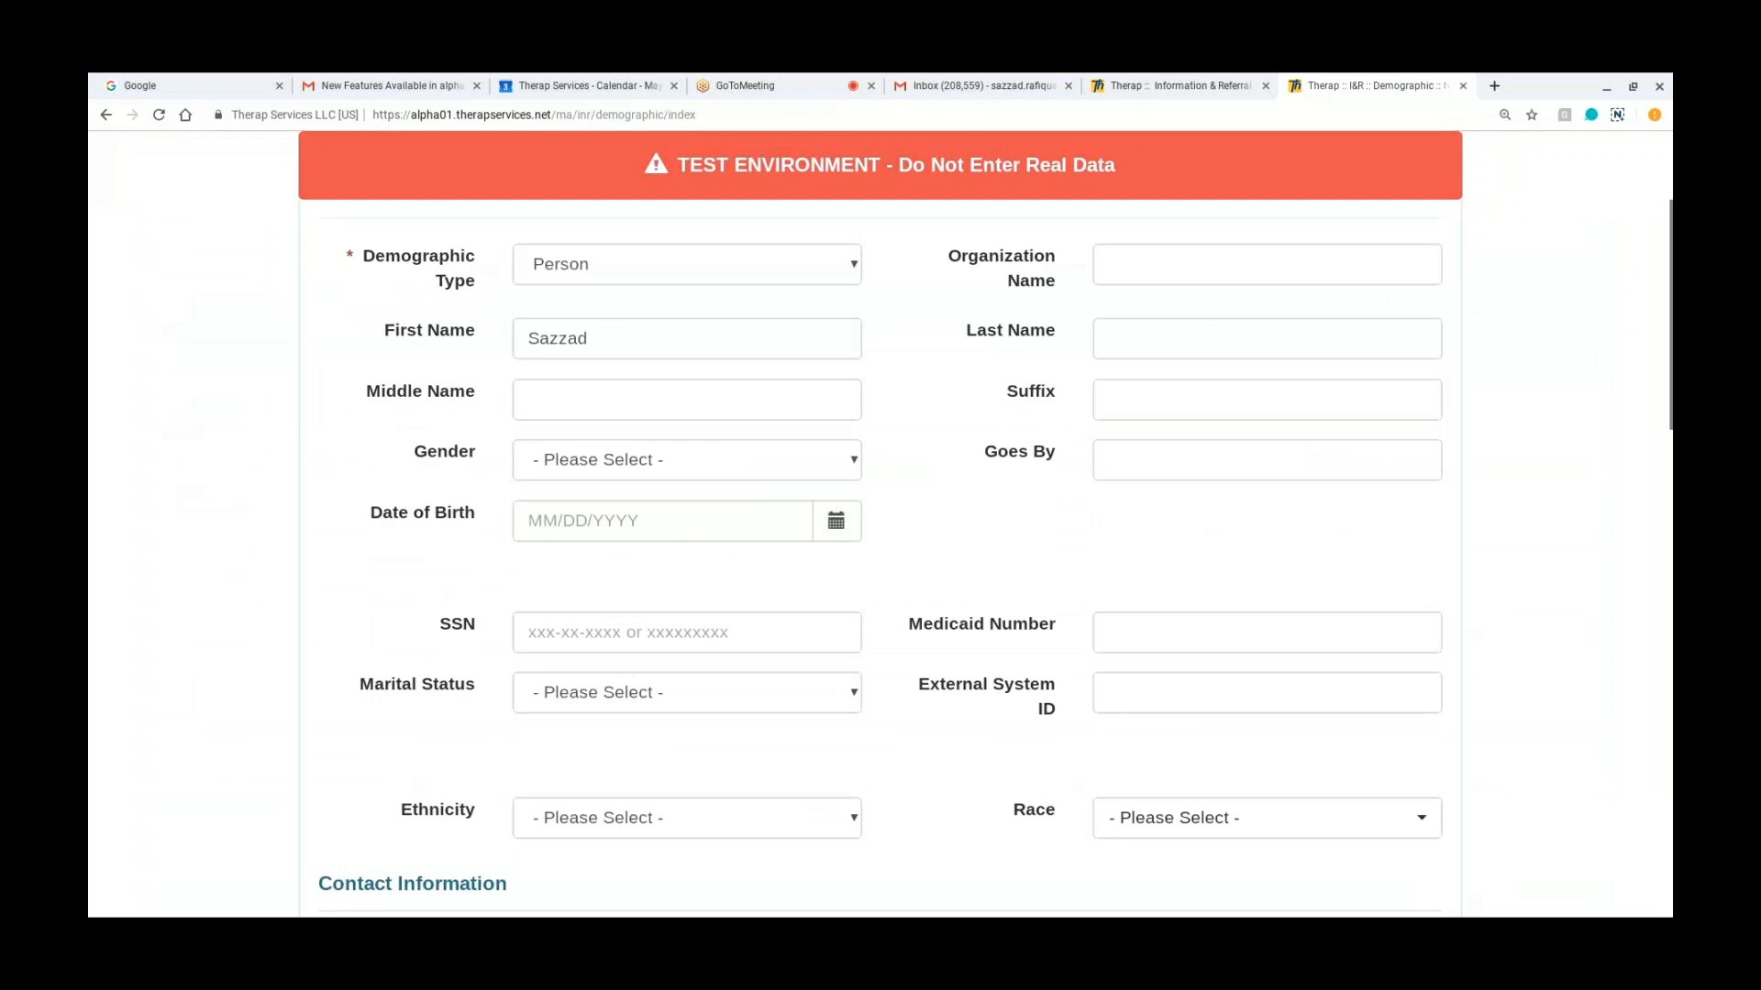
scroll(880, 500, down, 1)
scroll(963, 545, down, 2)
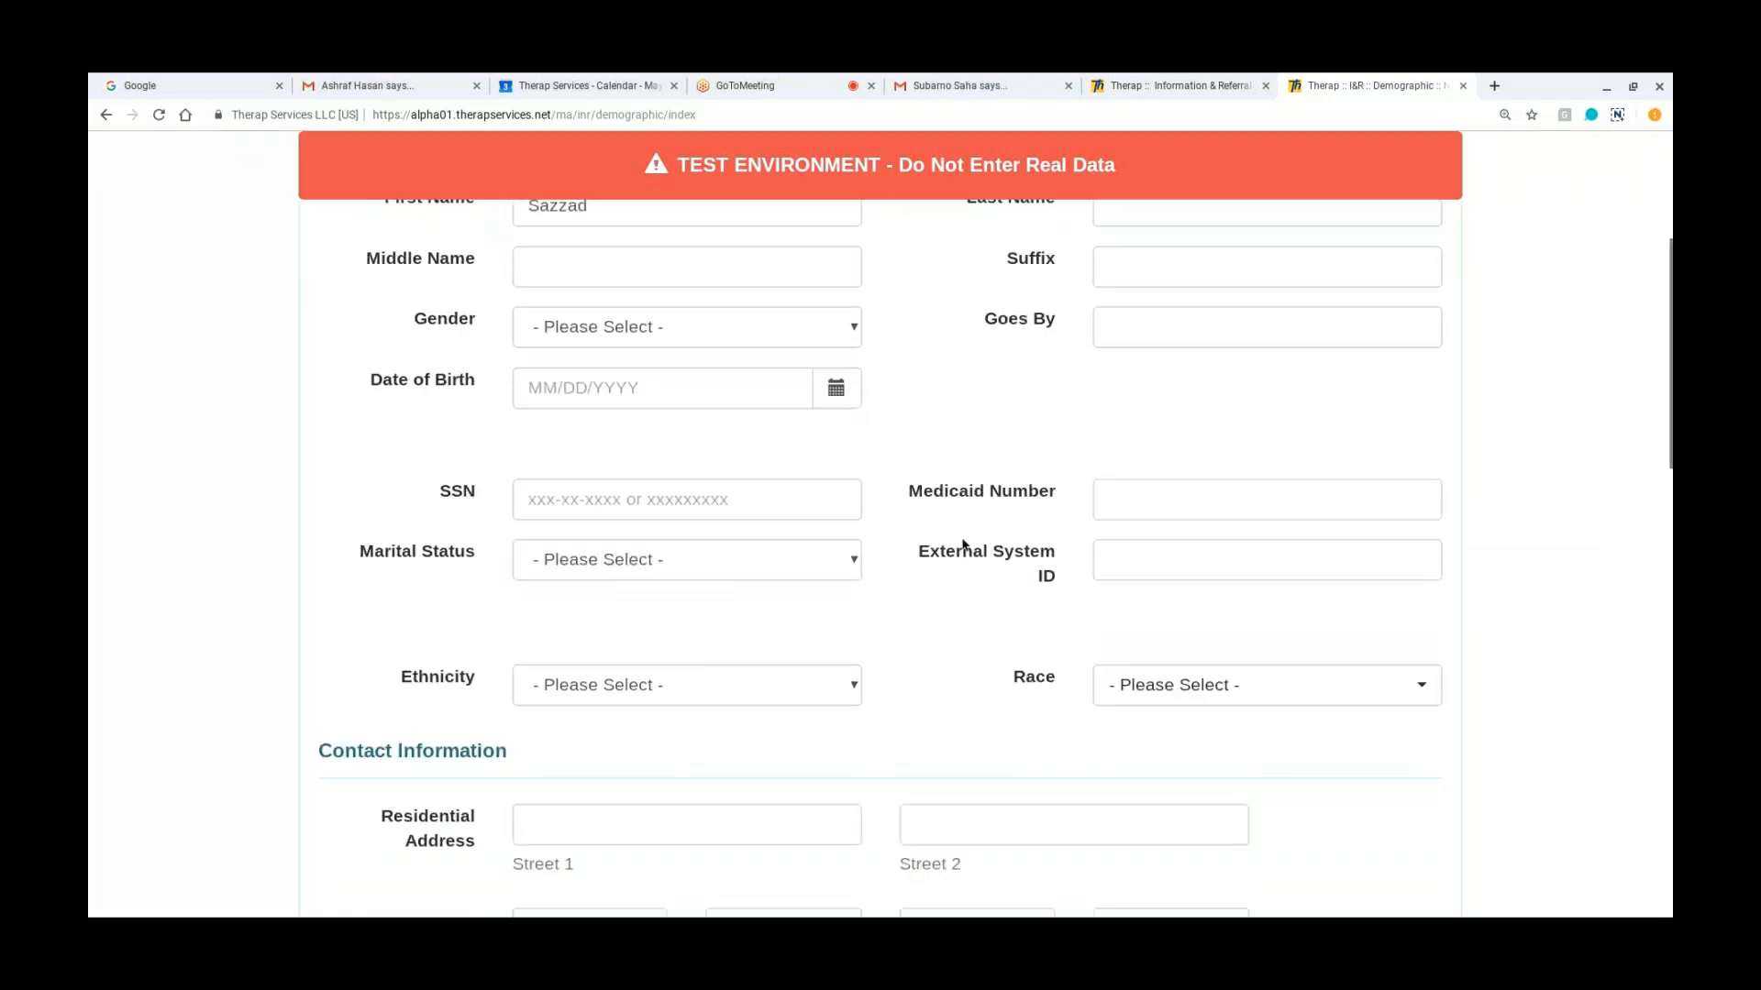
scroll(963, 545, down, 9)
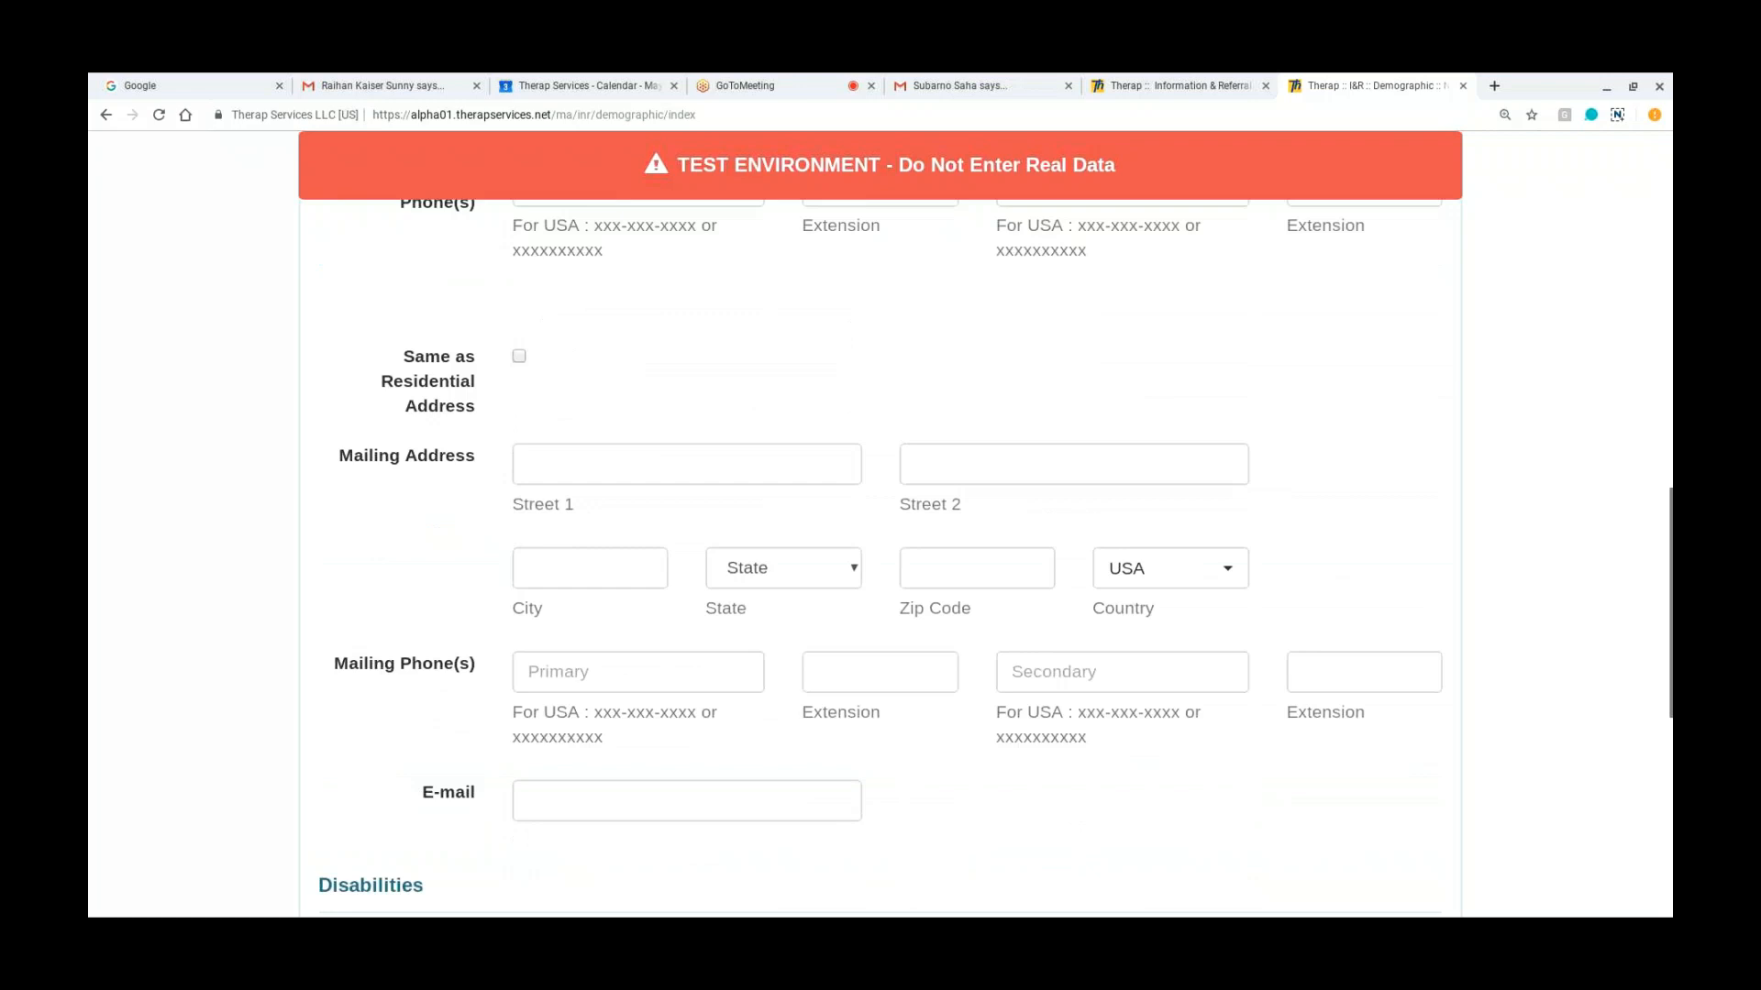
scroll(880, 541, down, 5)
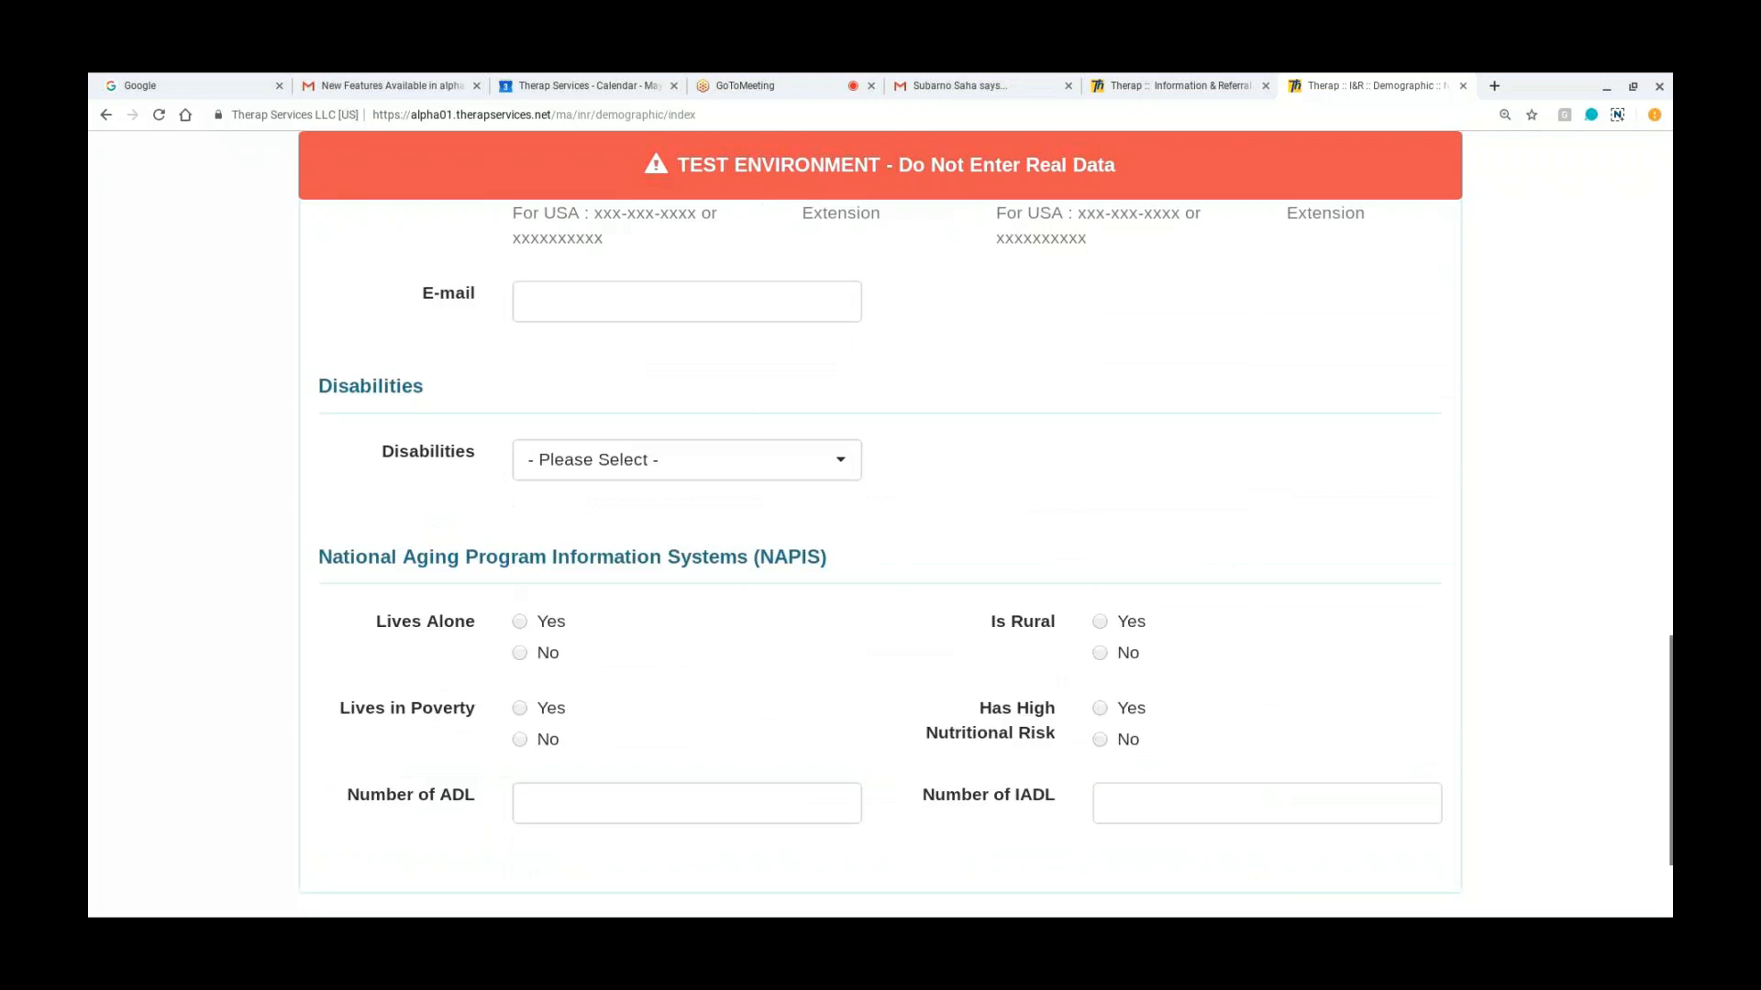
scroll(1364, 731, down, 1)
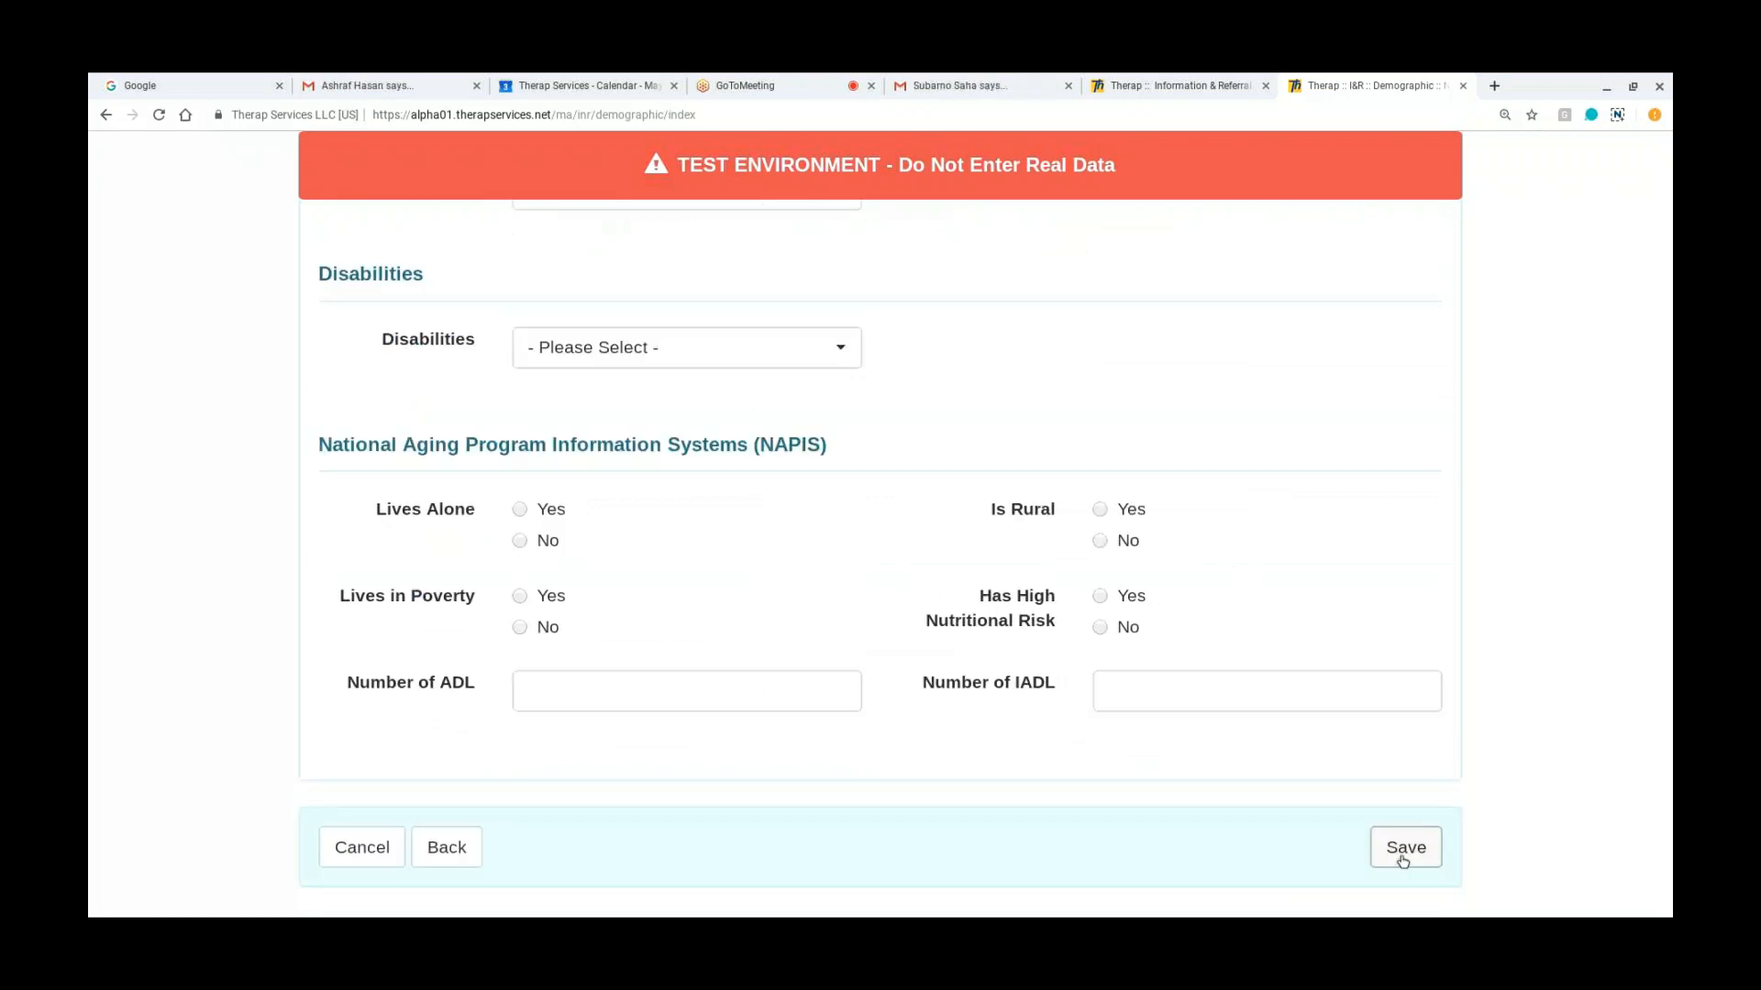
click(1402, 861)
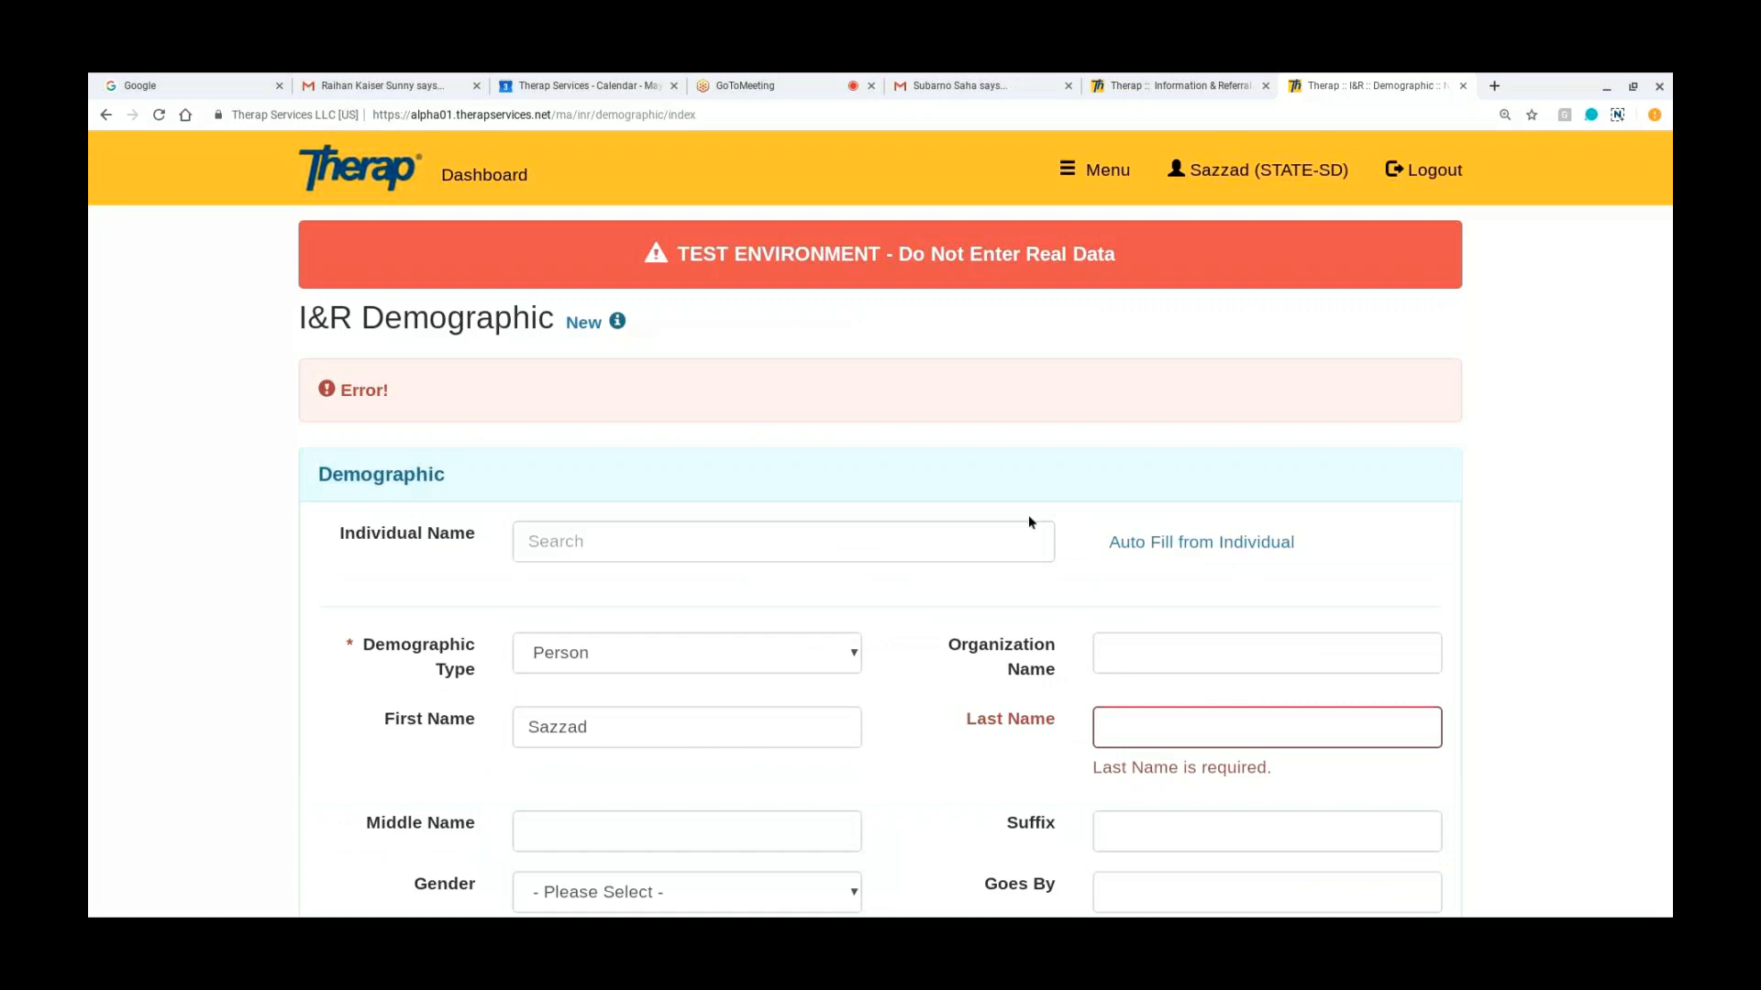
Step: Enter the person's last name in the demographic and save it as the call subject
scroll(1054, 532, down, 2)
click(1122, 584)
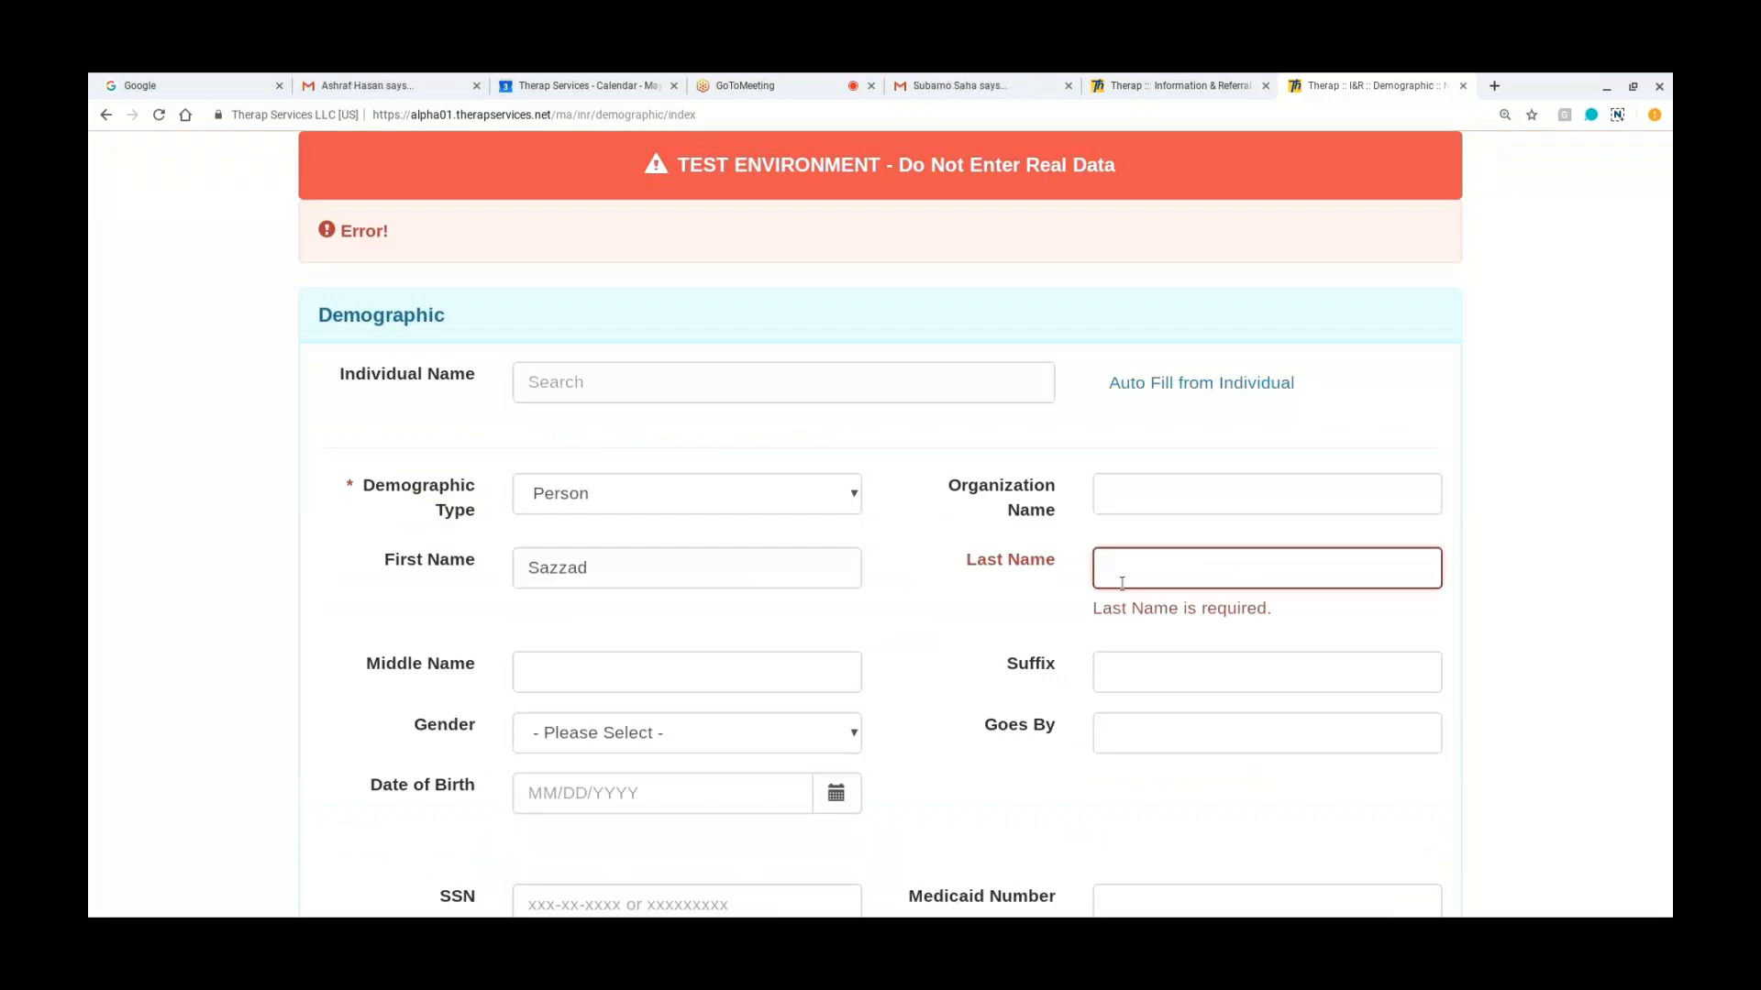
scroll(1507, 600, down, 5)
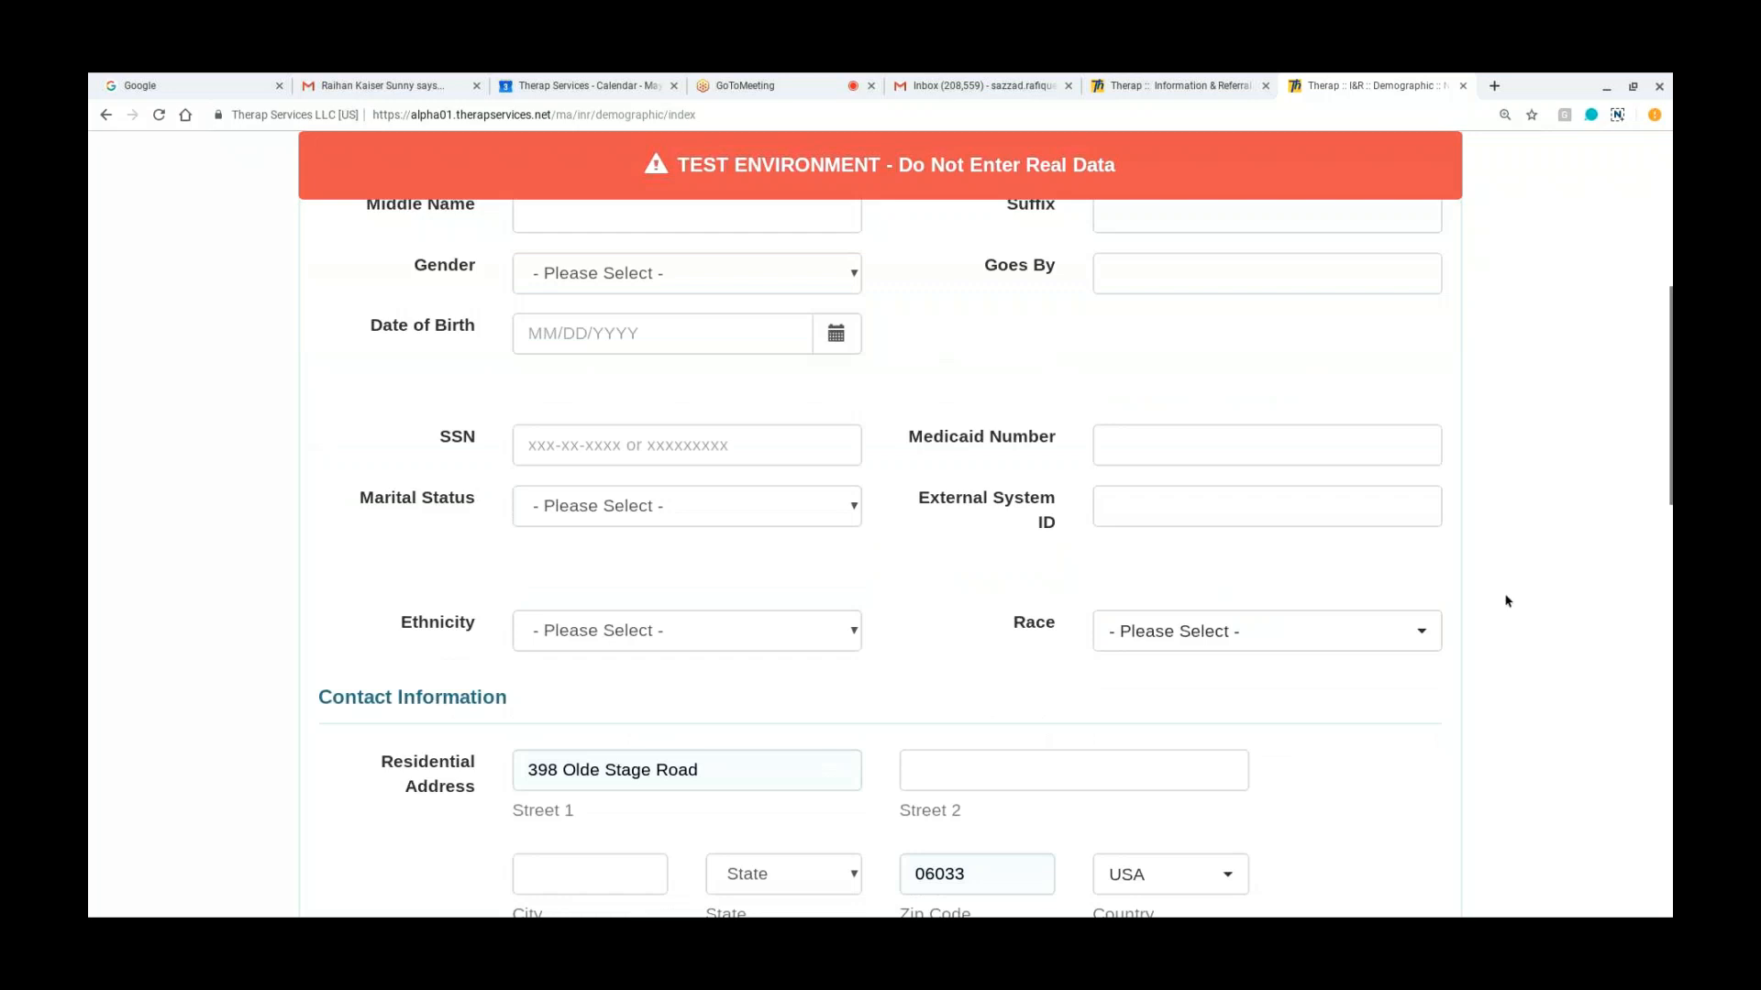
scroll(1508, 601, down, 10)
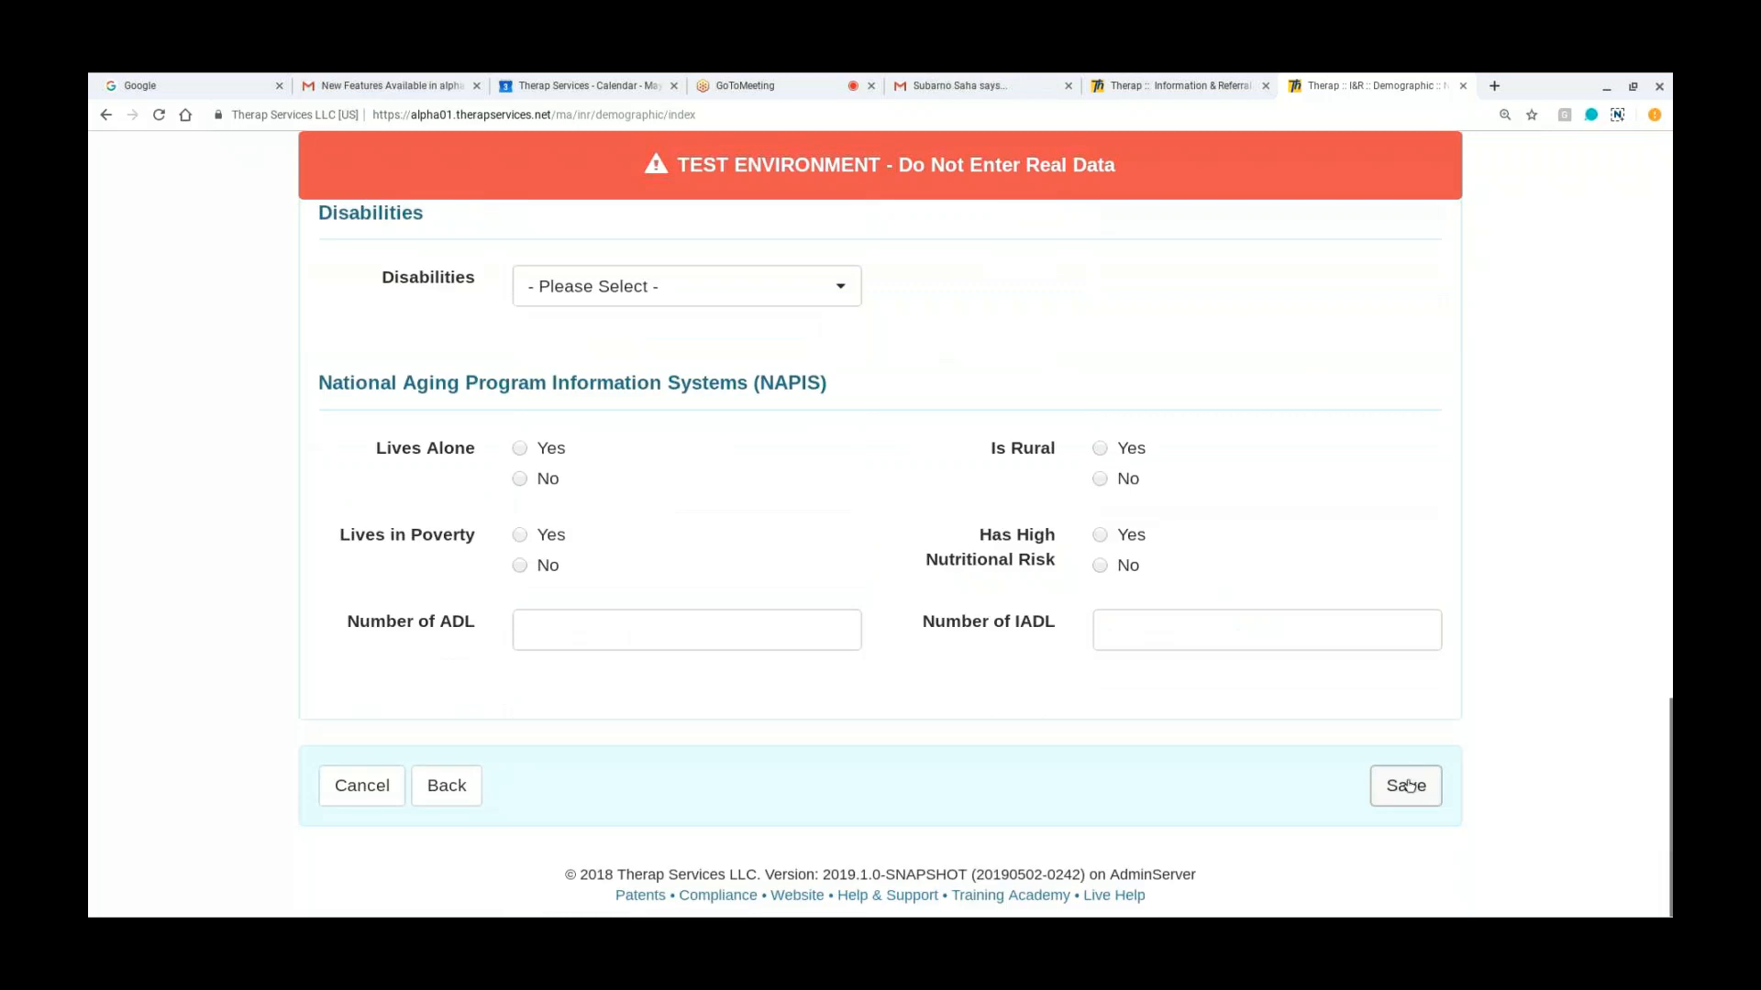
click(1409, 786)
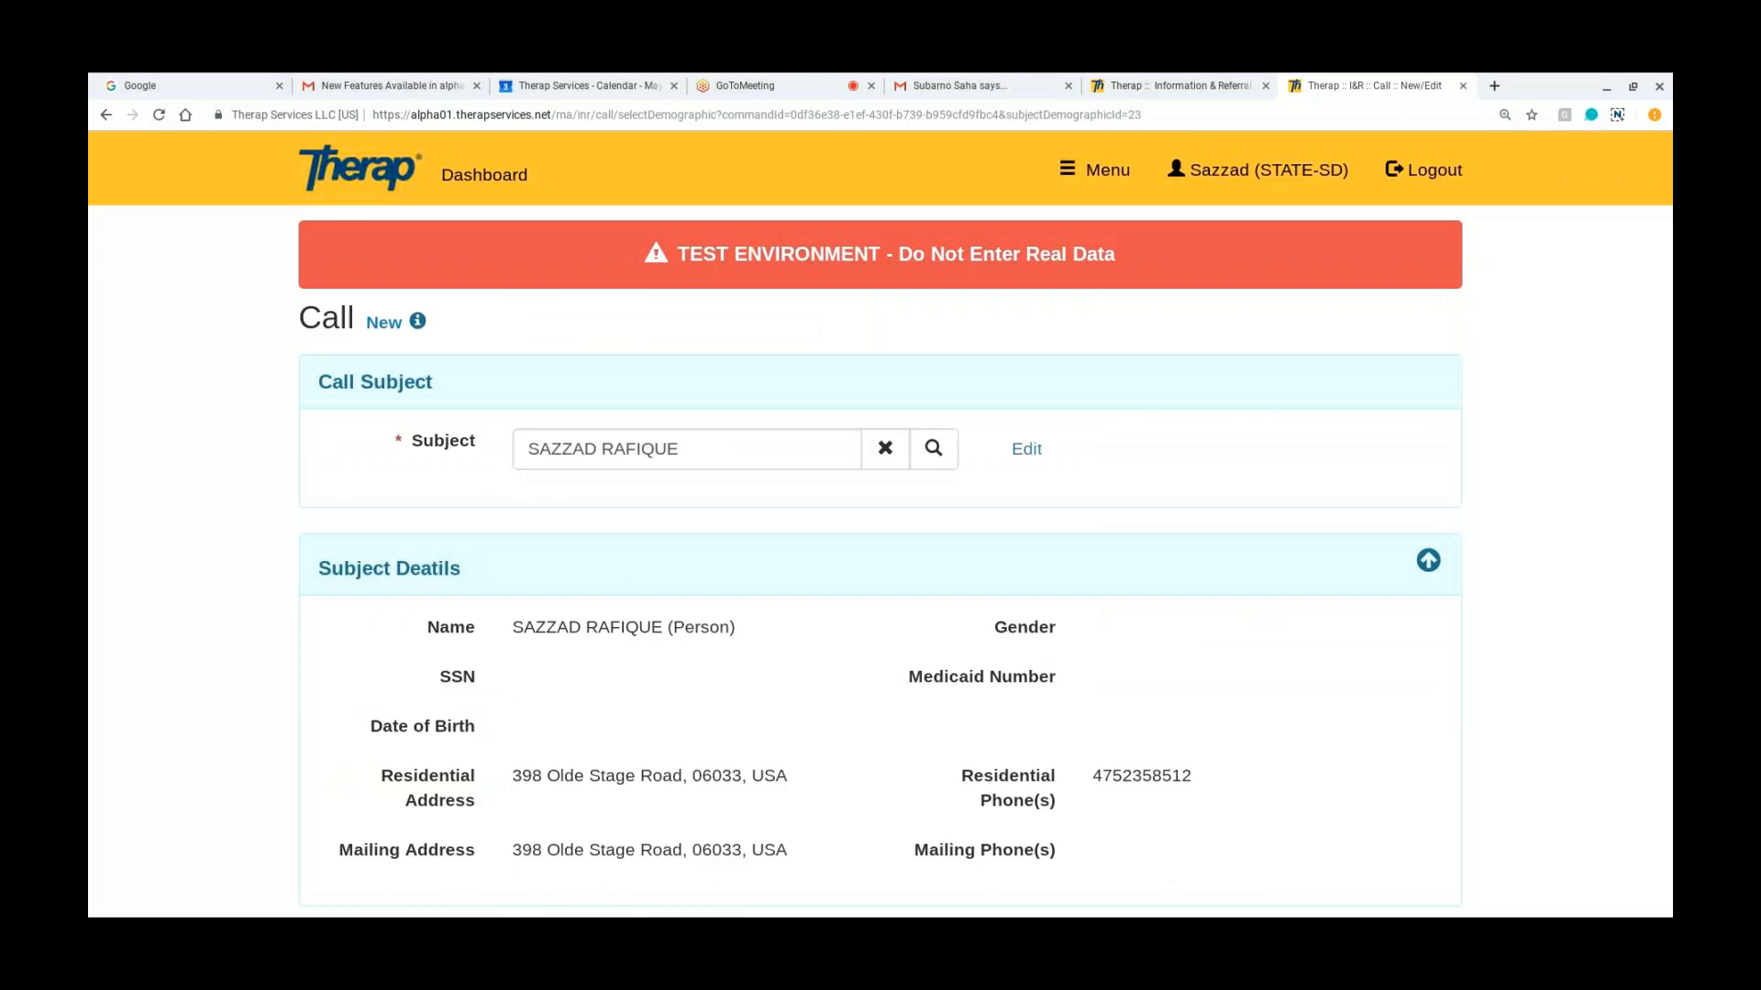
Step: Leave the call for the dashboard and open another blank call from the Information & Referral section
click(469, 183)
scroll(319, 648, down, 10)
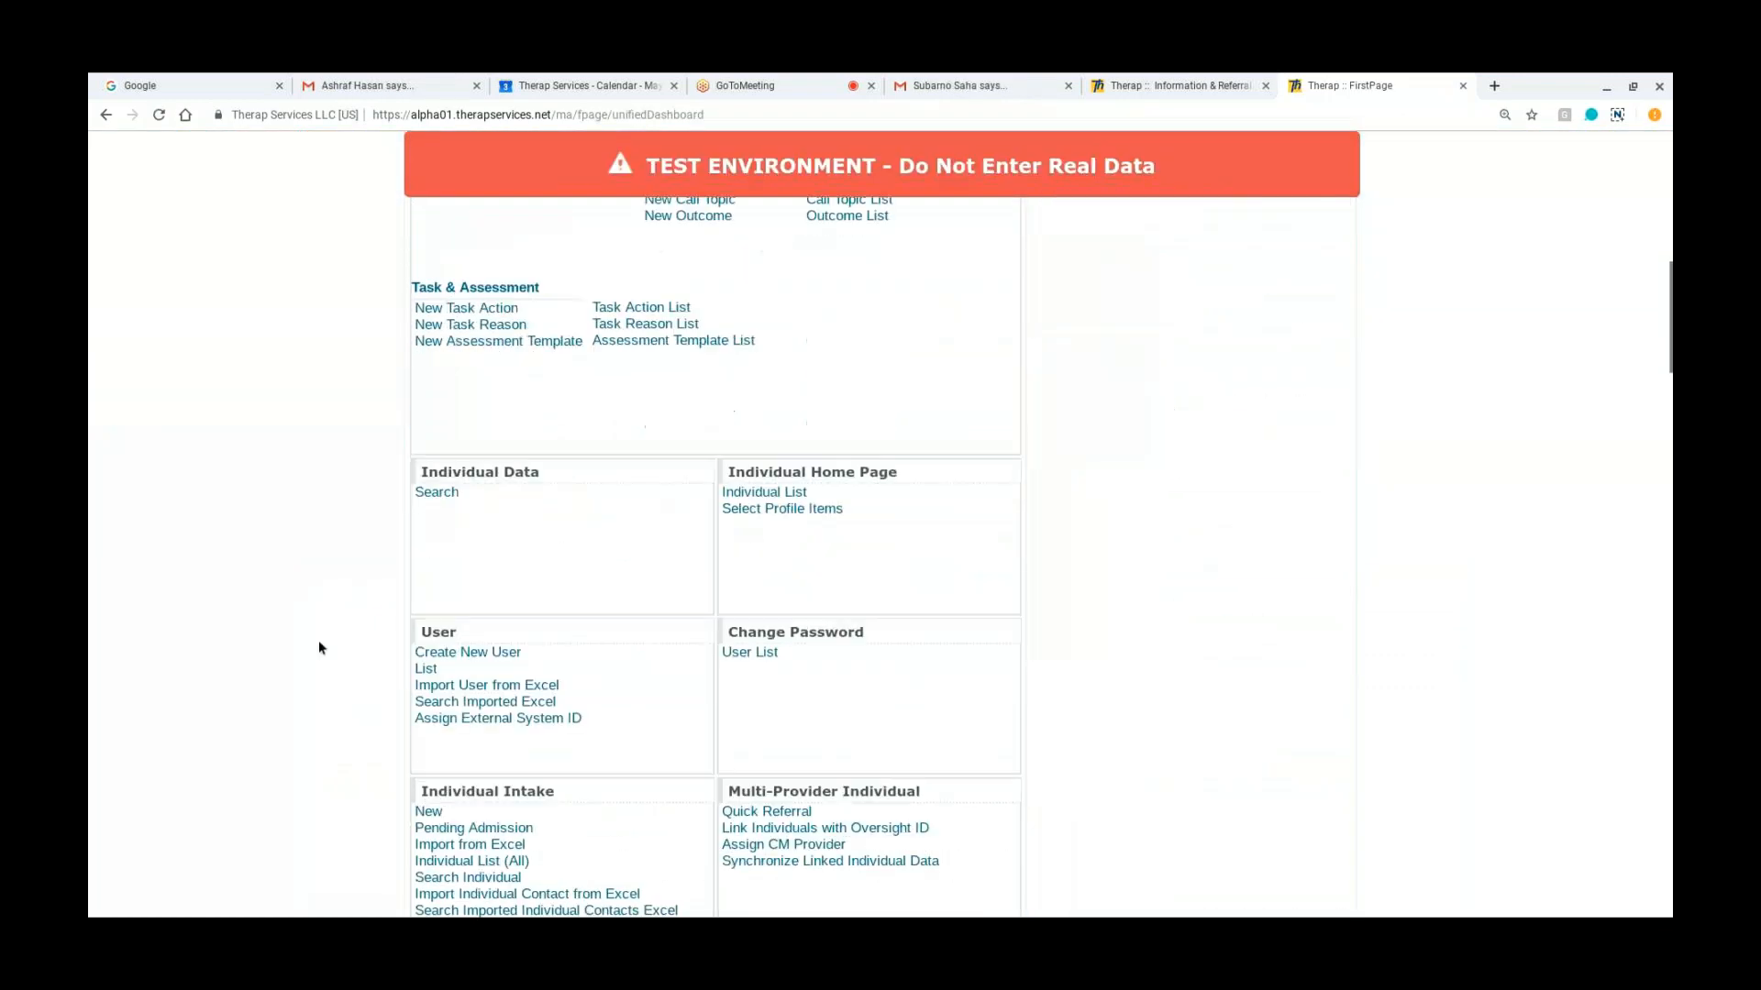
scroll(317, 648, down, 4)
scroll(317, 648, up, 8)
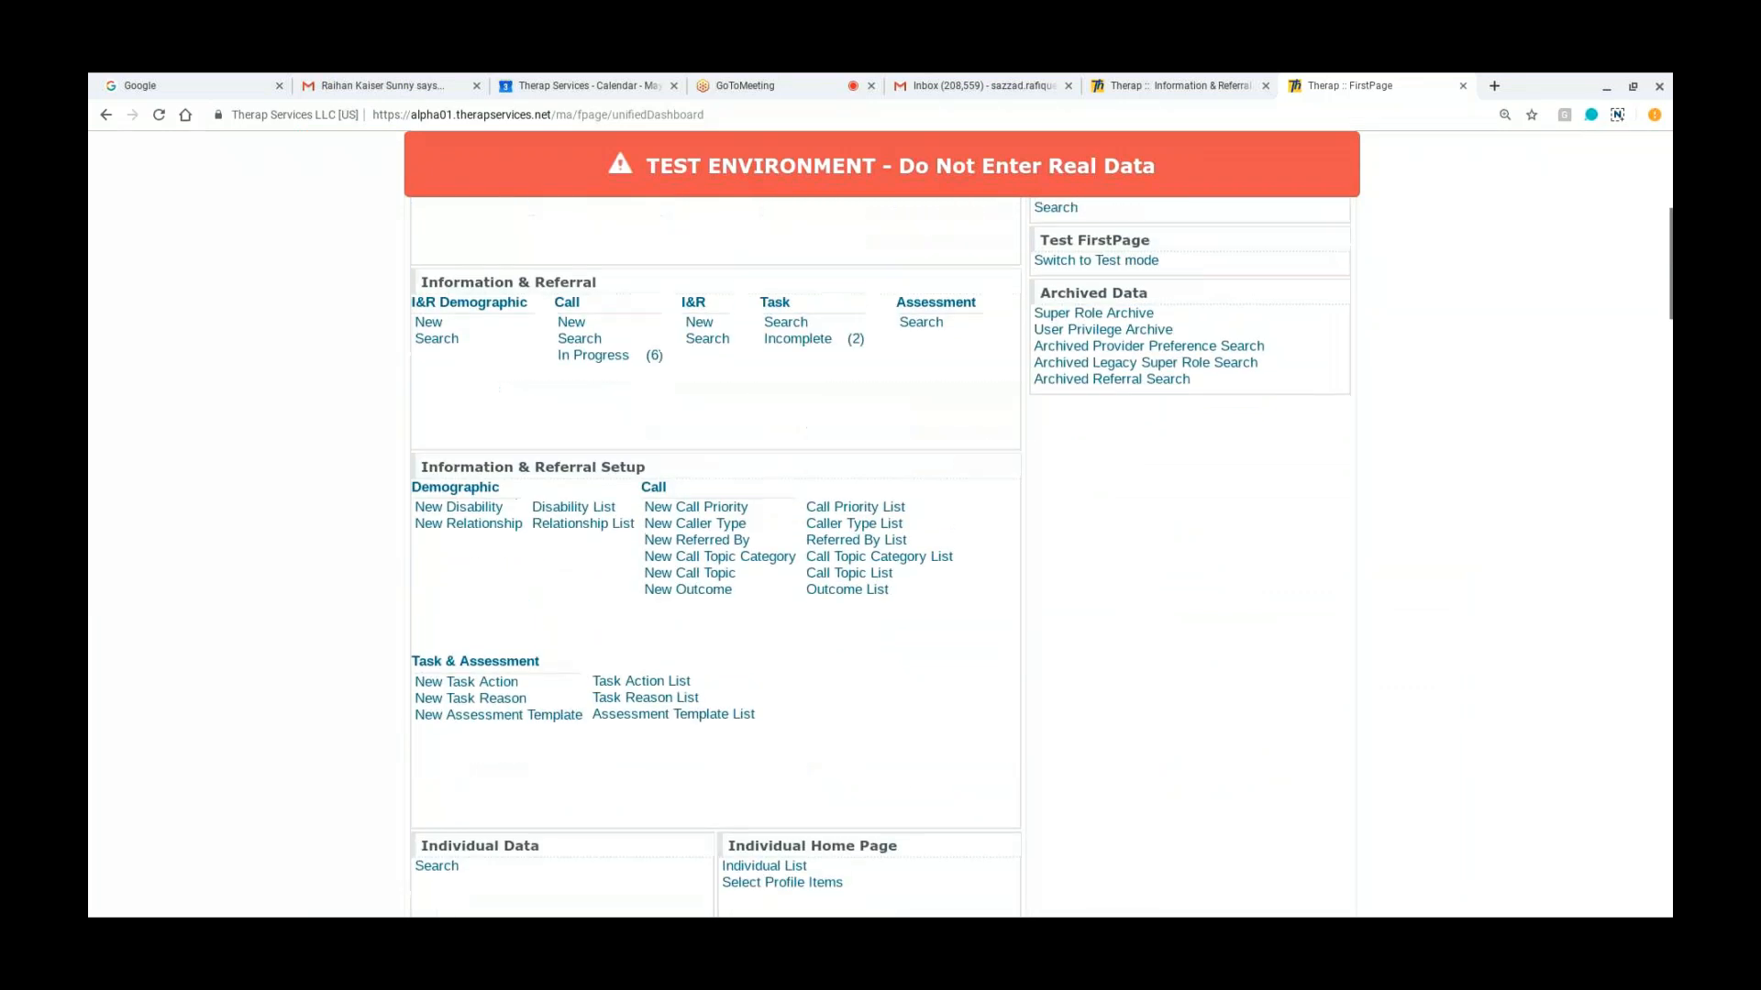
scroll(431, 422, up, 1)
double_click(428, 415)
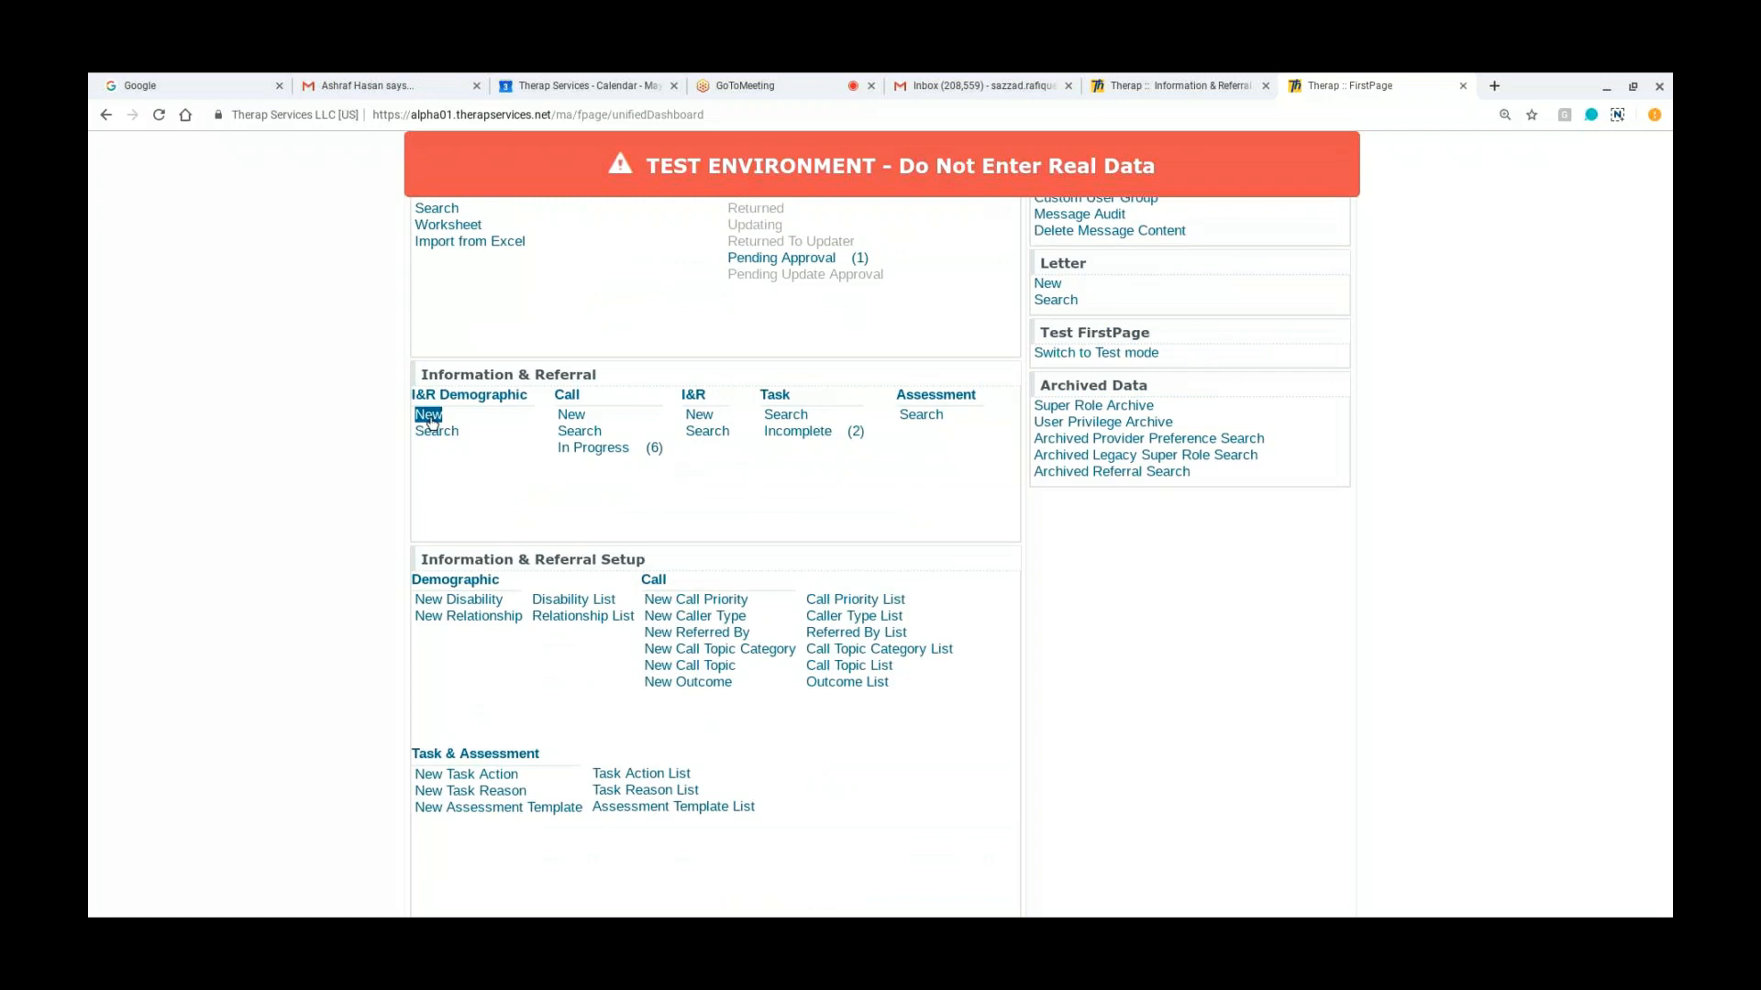
double_click(571, 416)
click(571, 415)
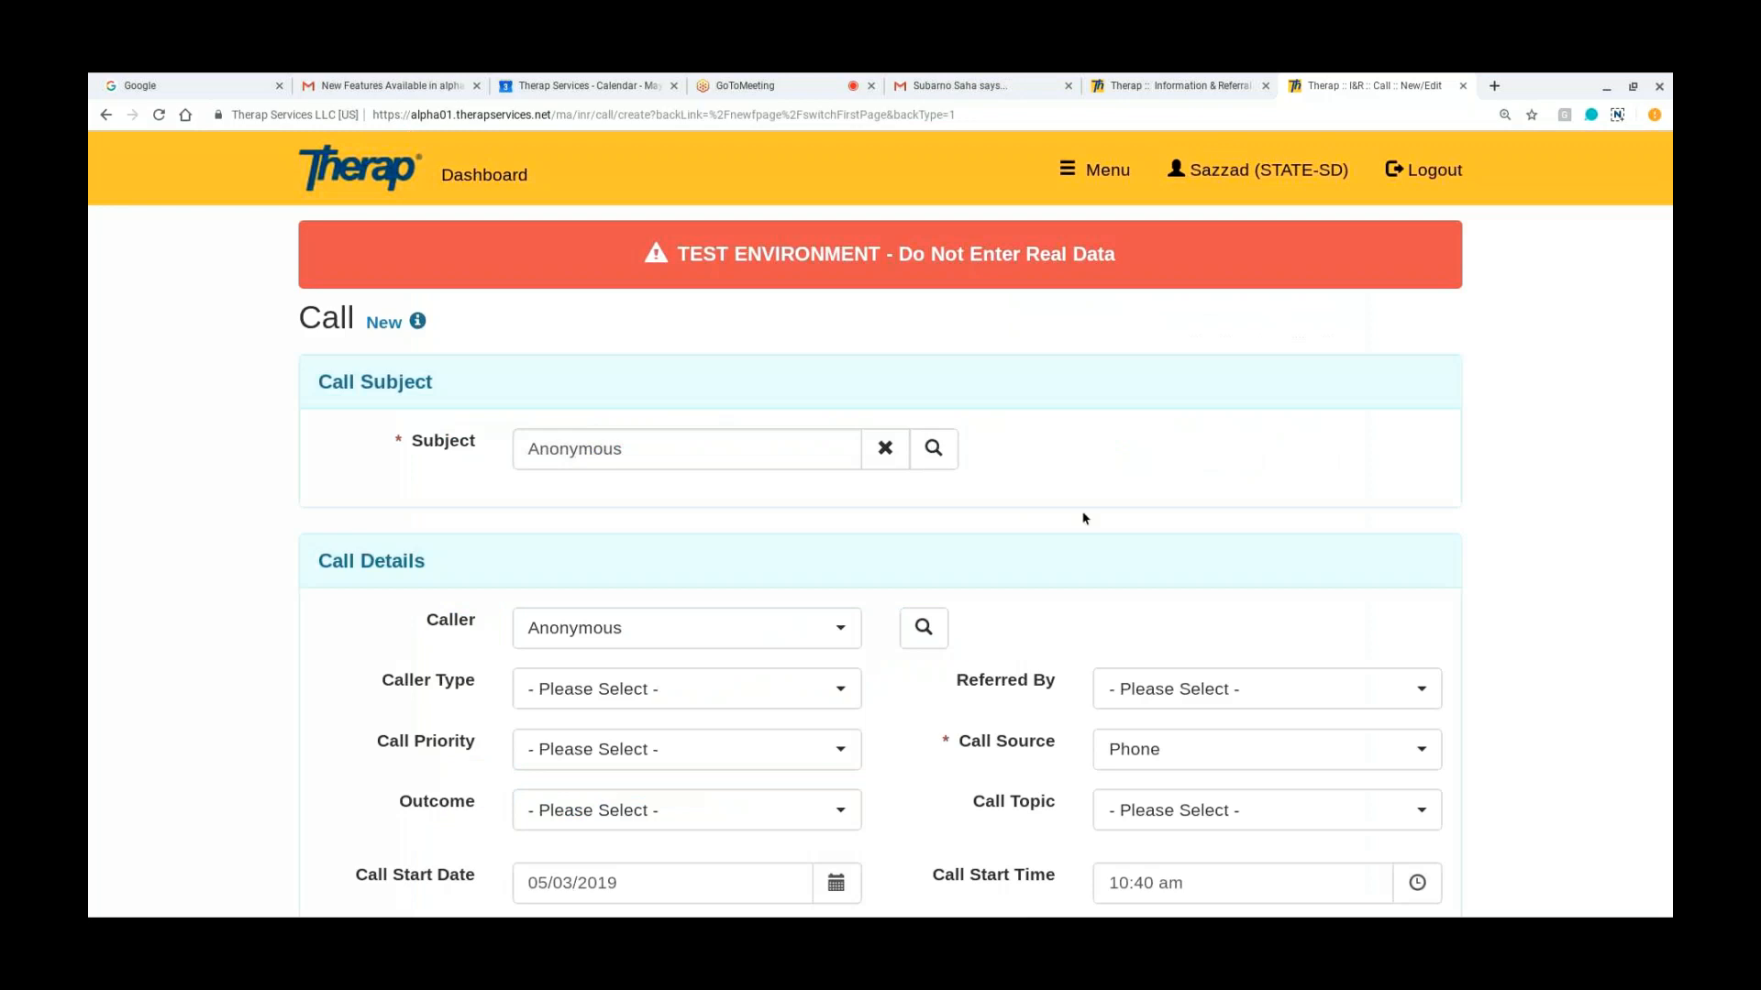
Step: Leave the call for the dashboard, open a new I&R Demographic form and review its fields
click(499, 177)
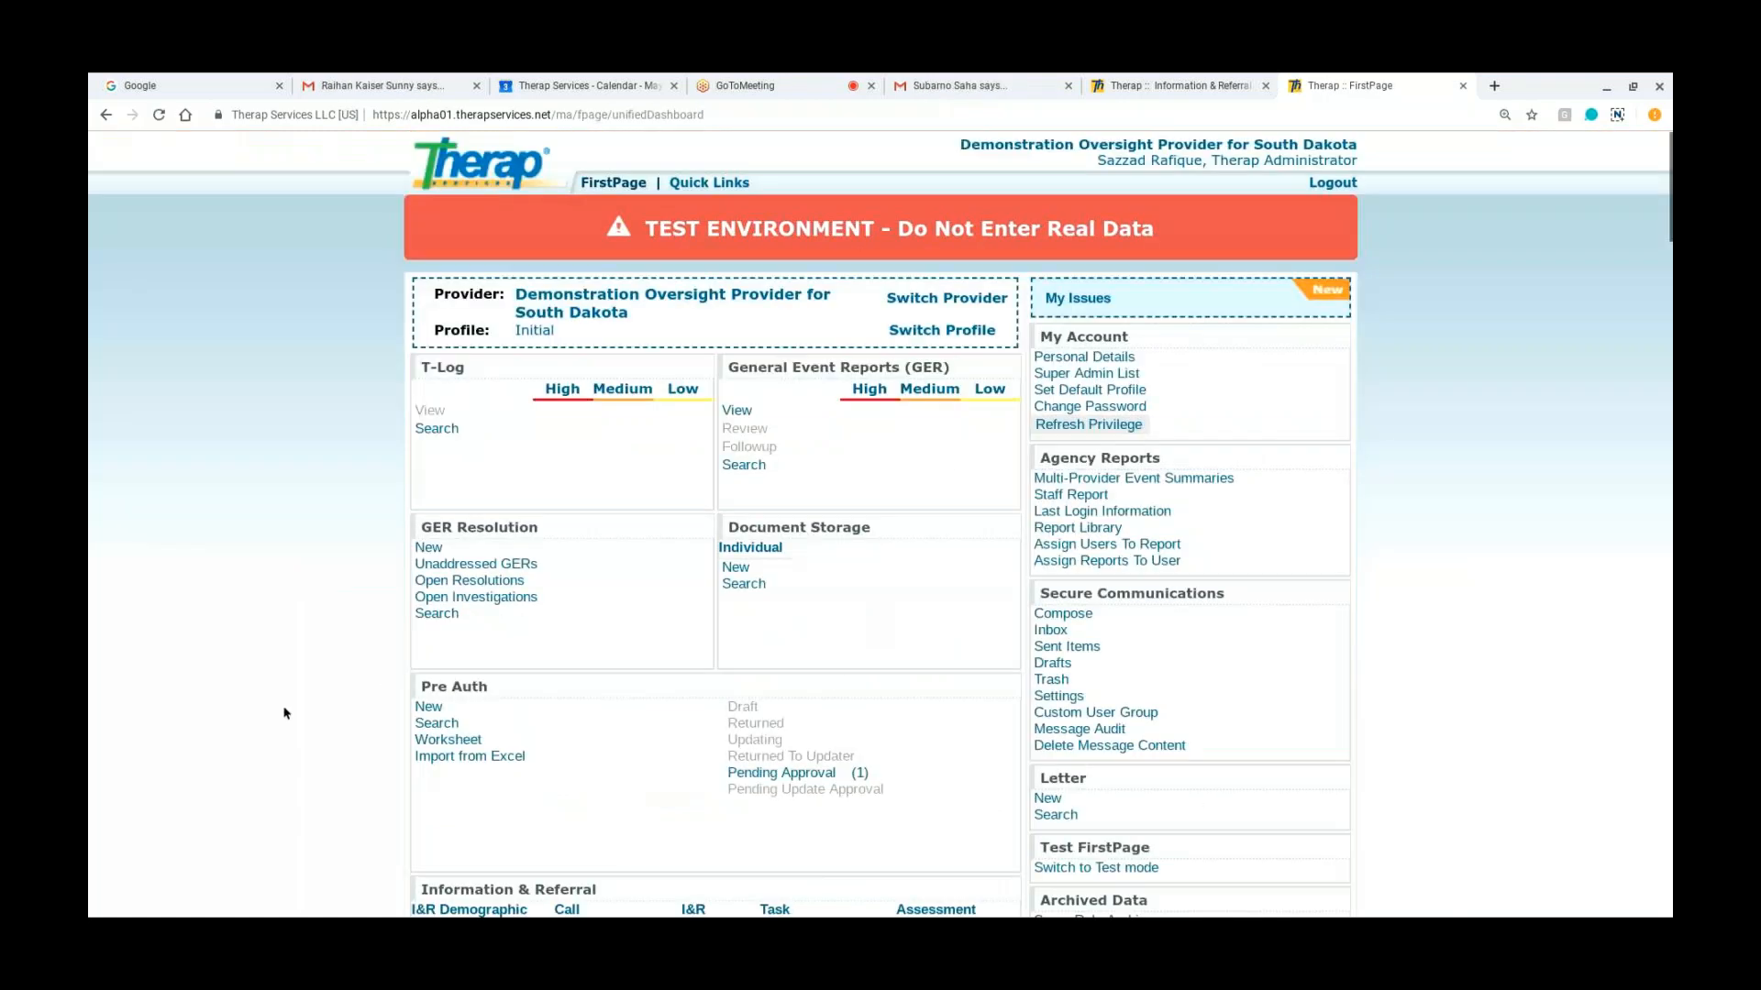
scroll(284, 713, down, 3)
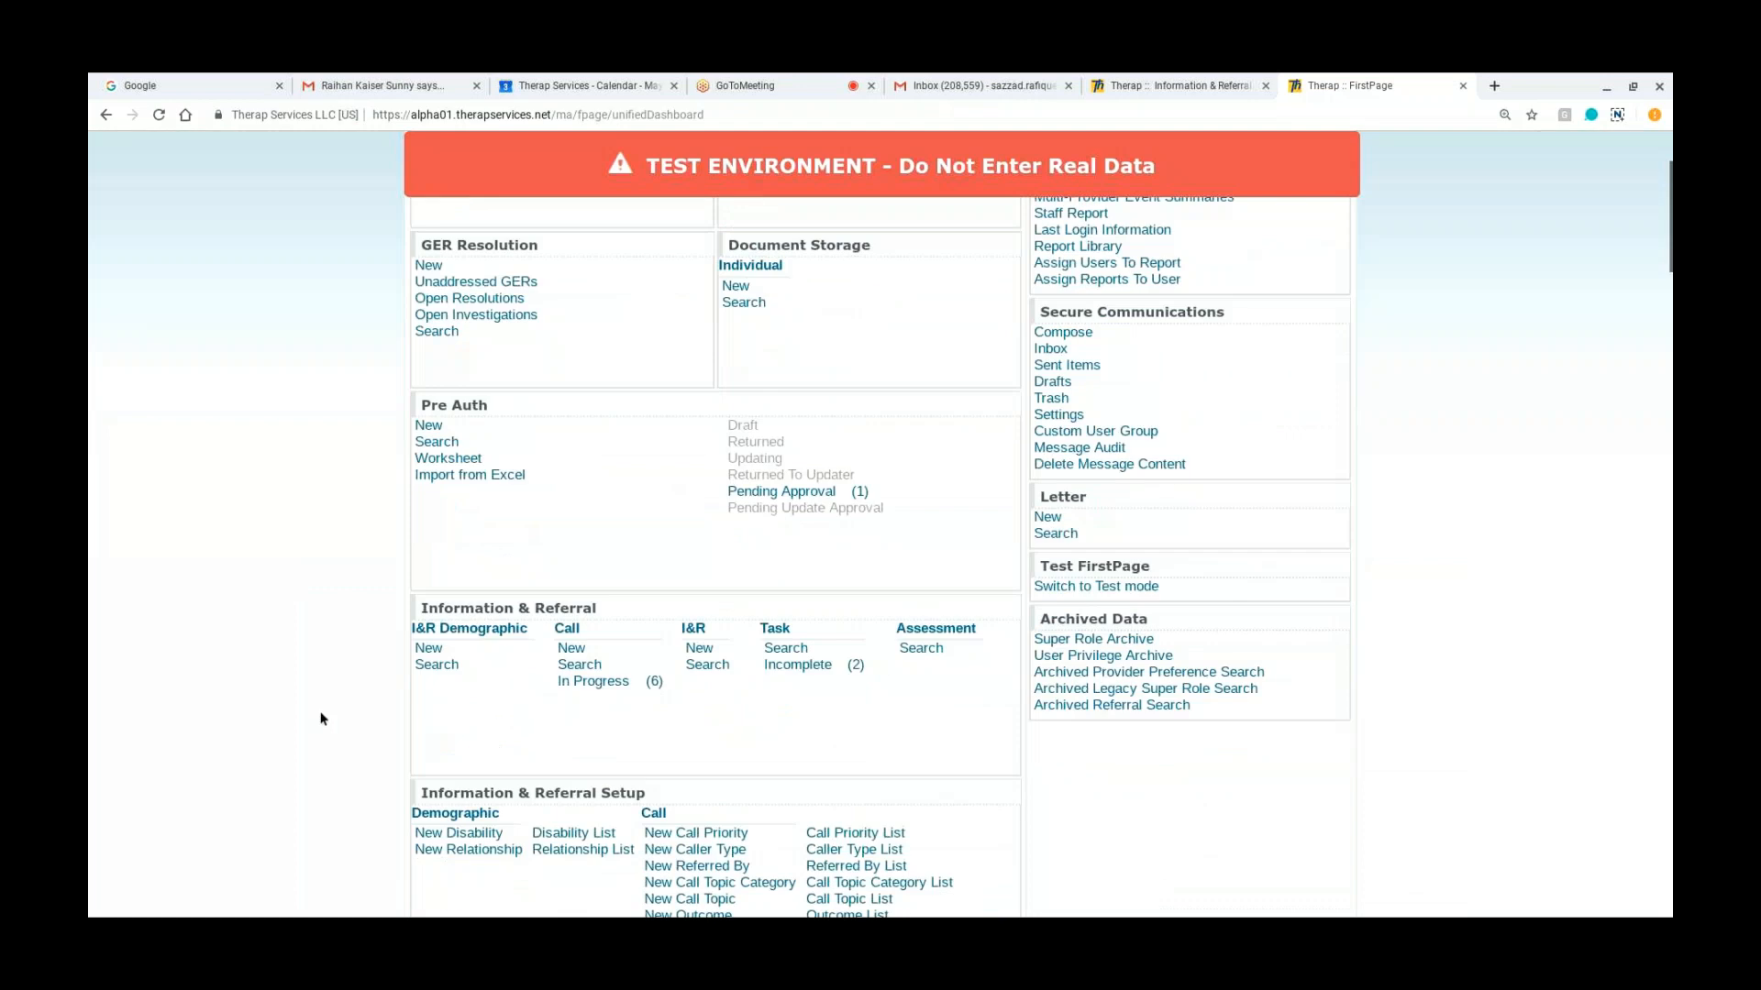
scroll(326, 716, down, 1)
click(427, 596)
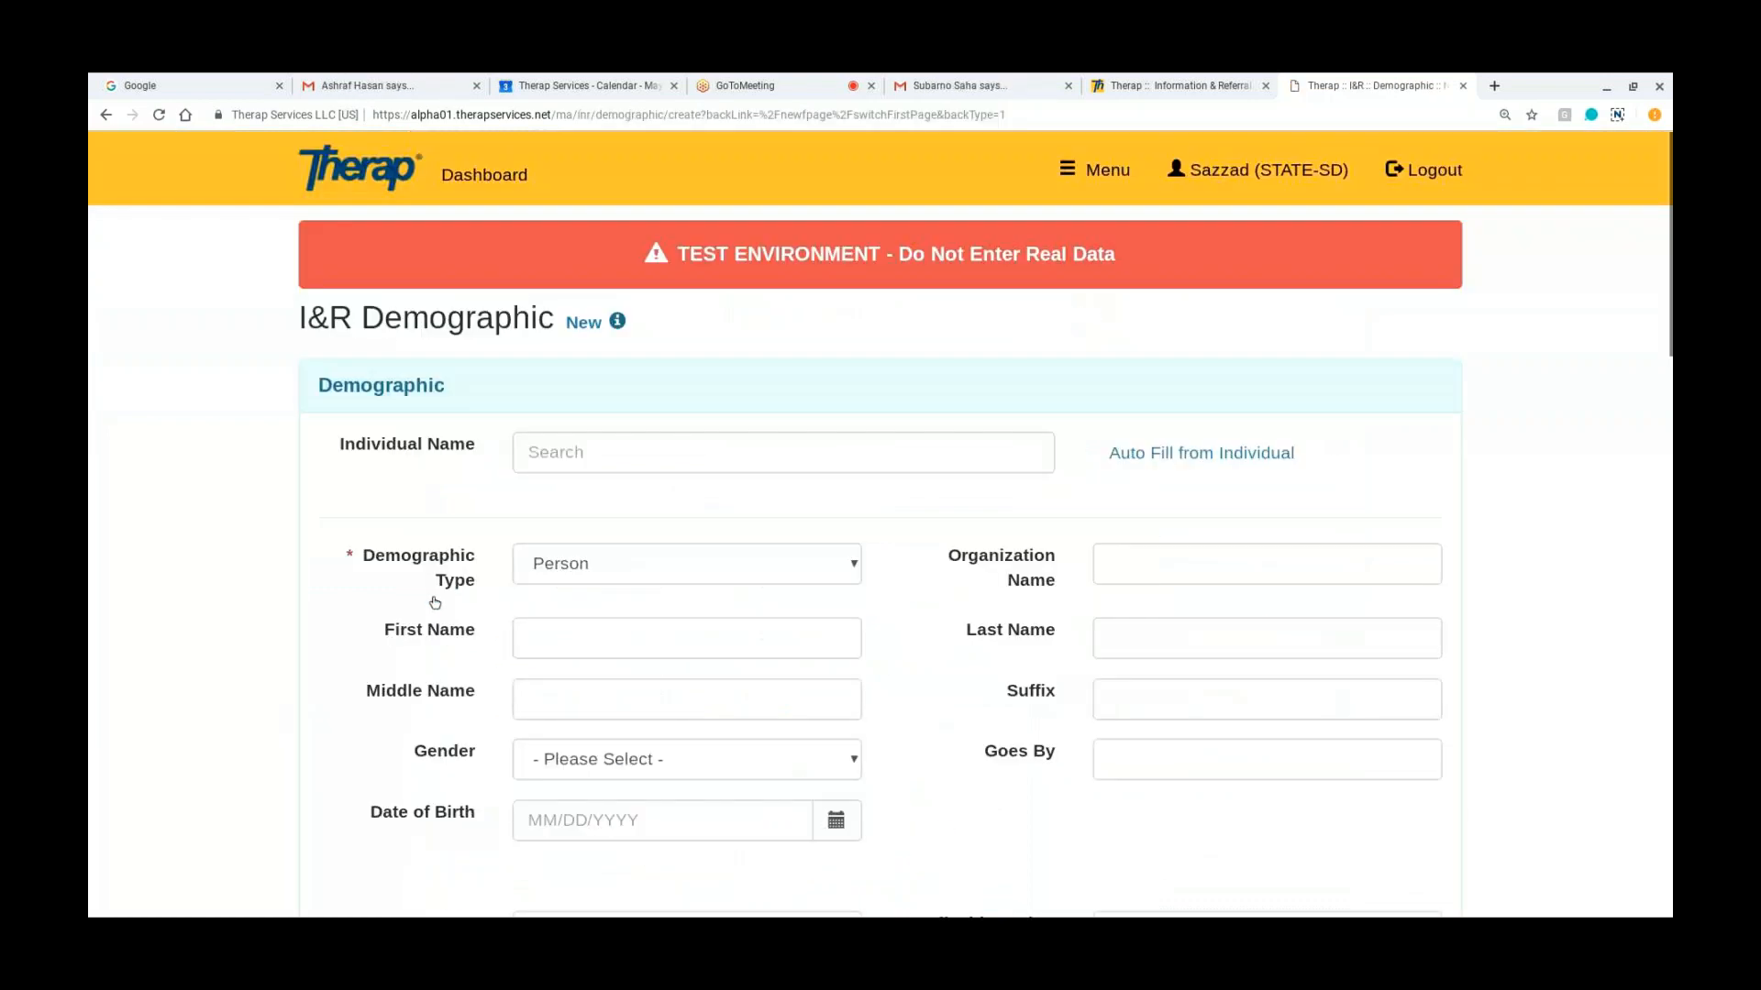
scroll(434, 603, down, 1)
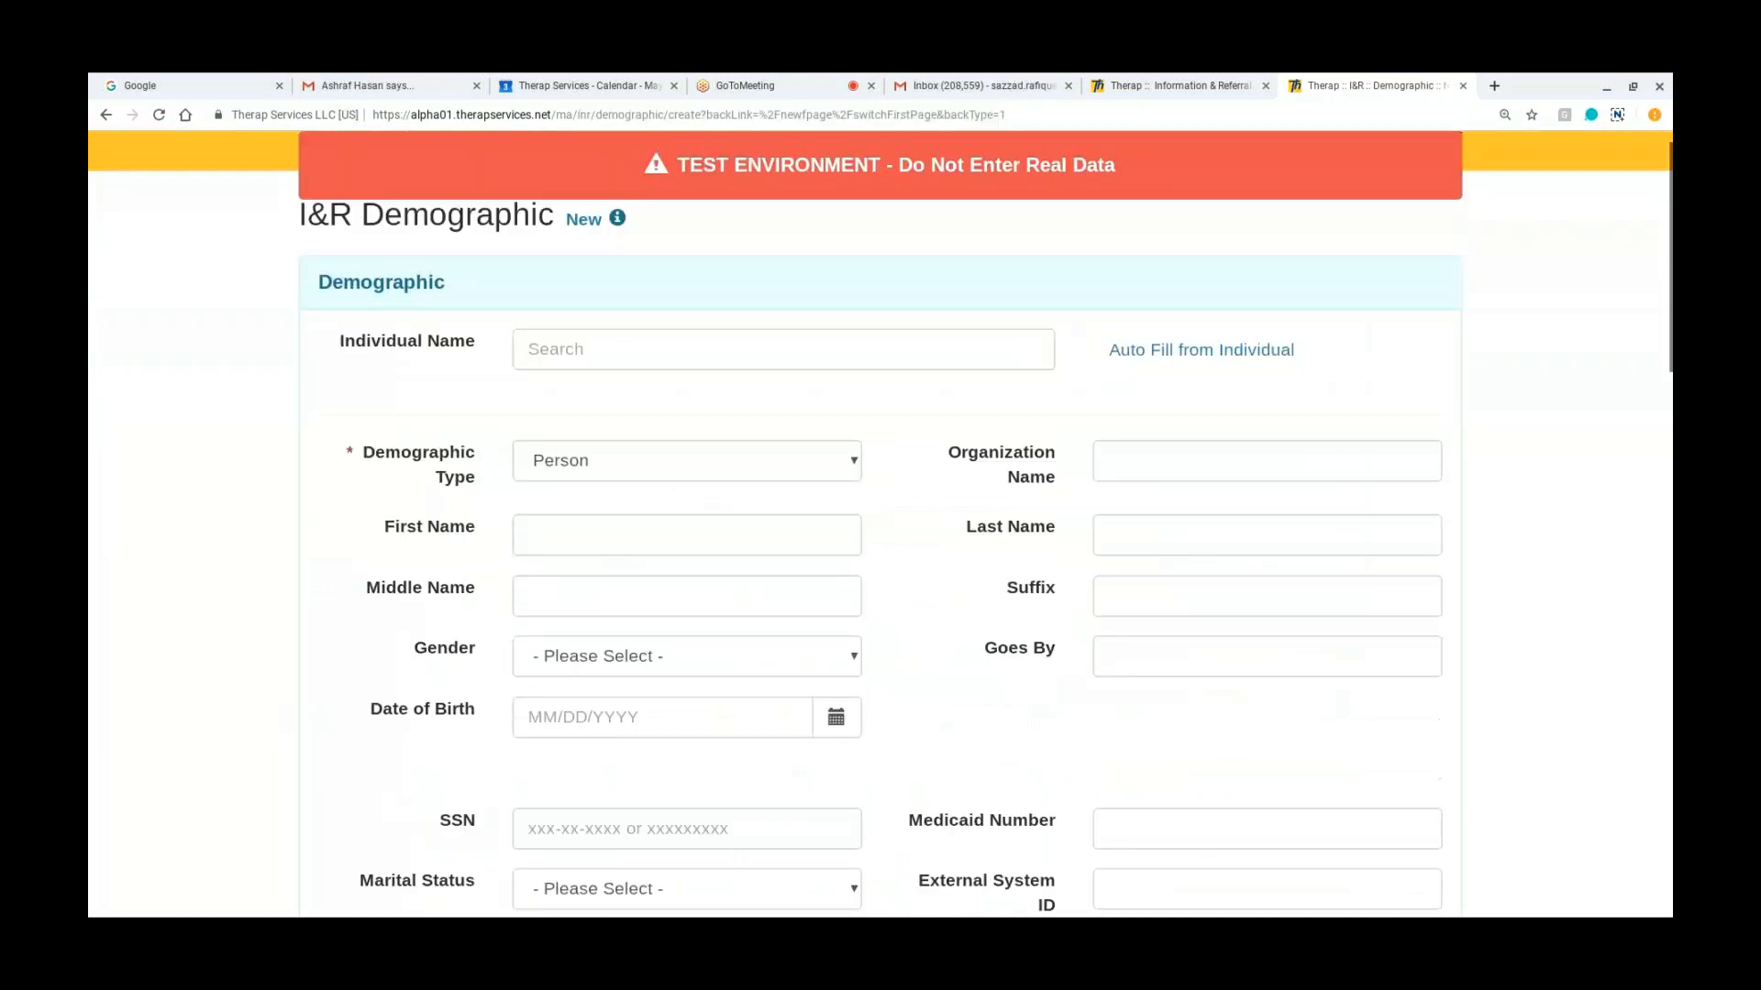
scroll(880, 532, down, 1)
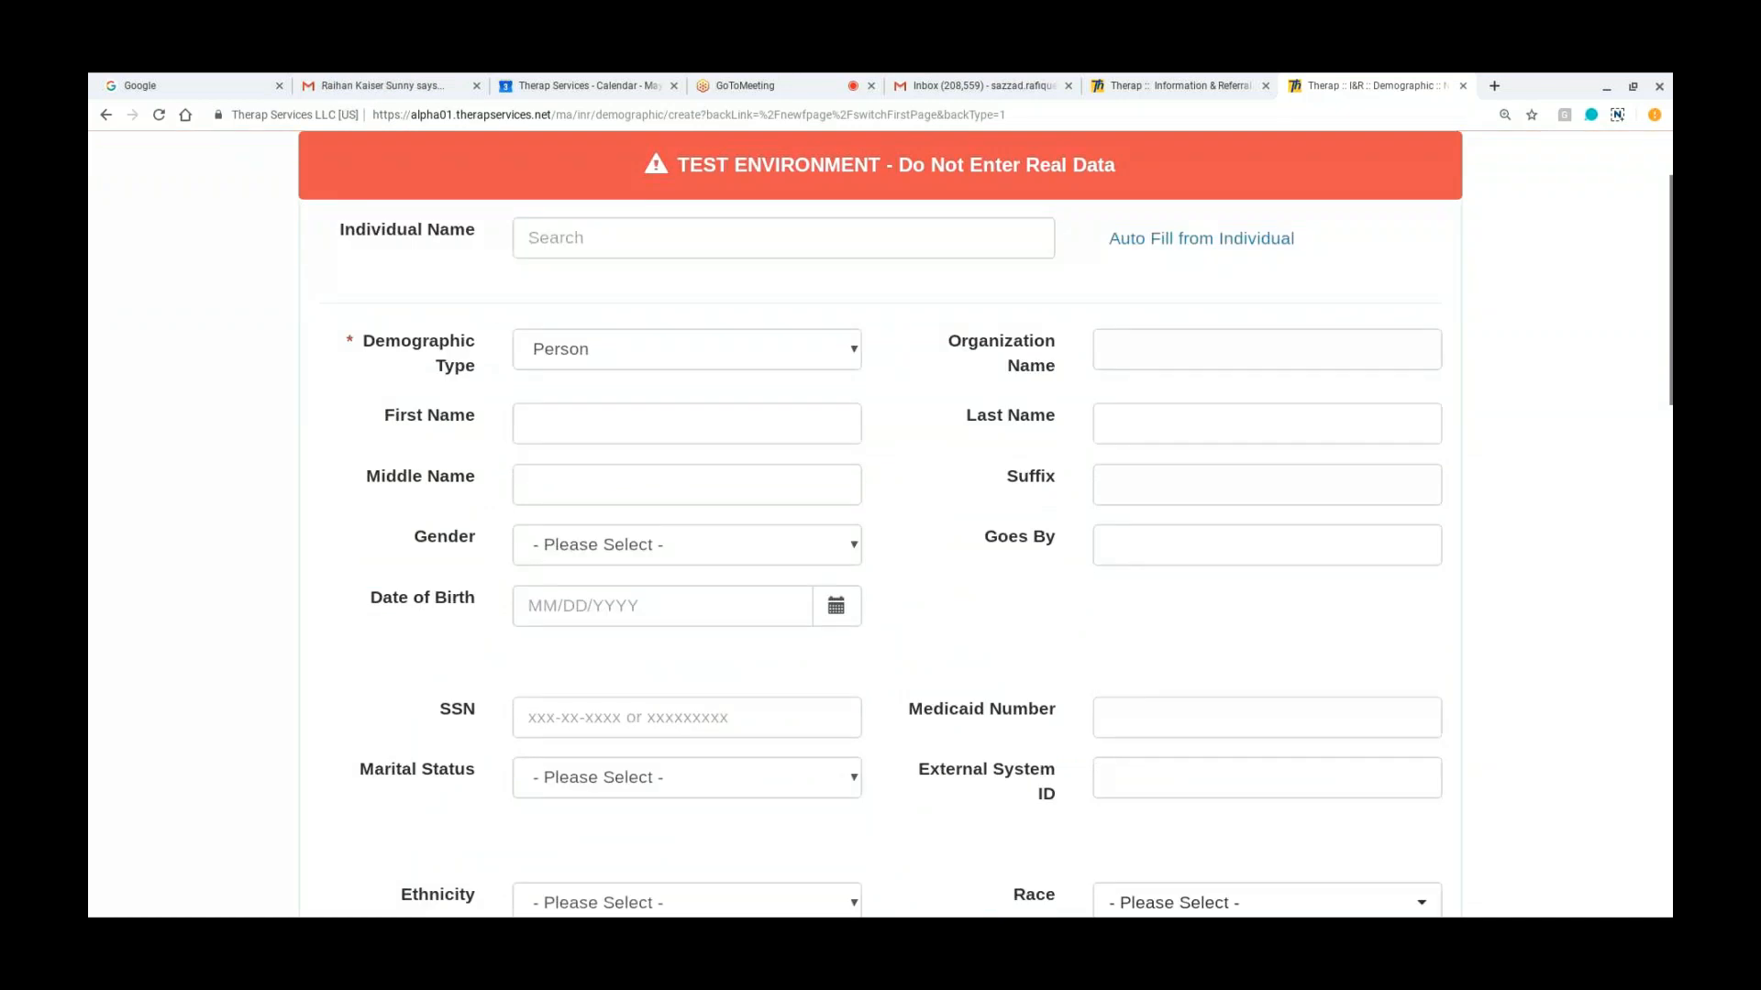
scroll(438, 181, up, 2)
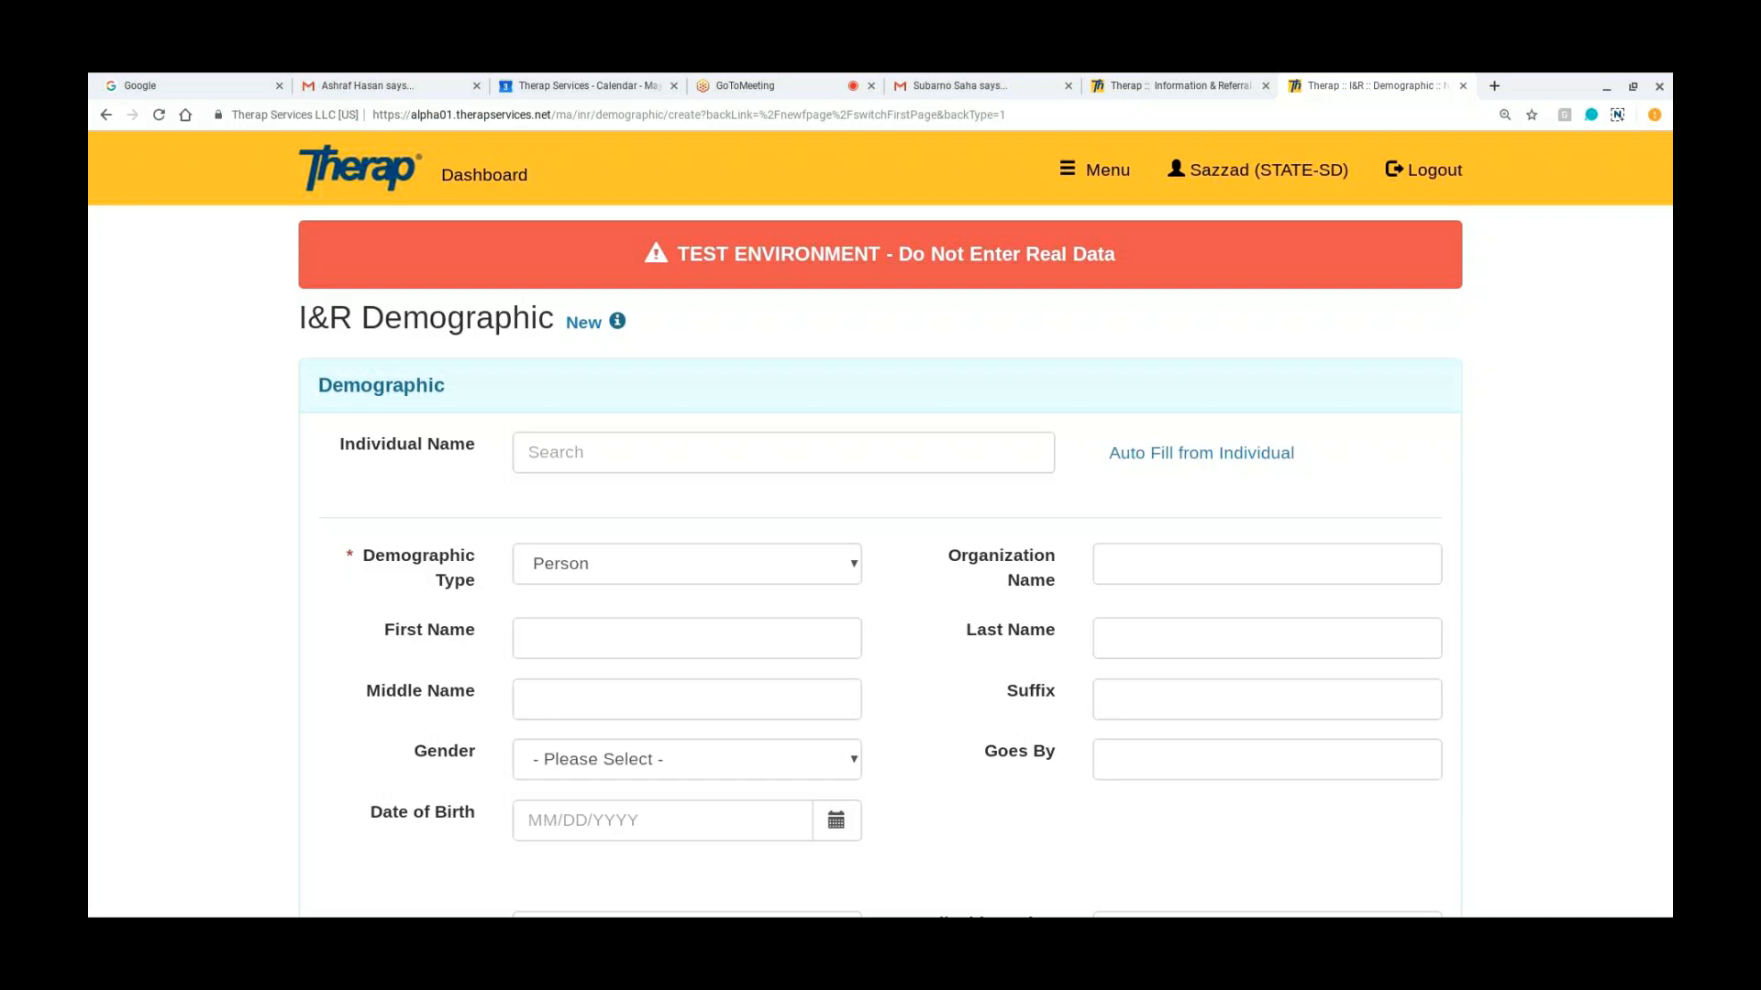
Step: Return to the dashboard and examine the Information & Referral Setup options for demographics, calls, tasks and assessments
click(441, 180)
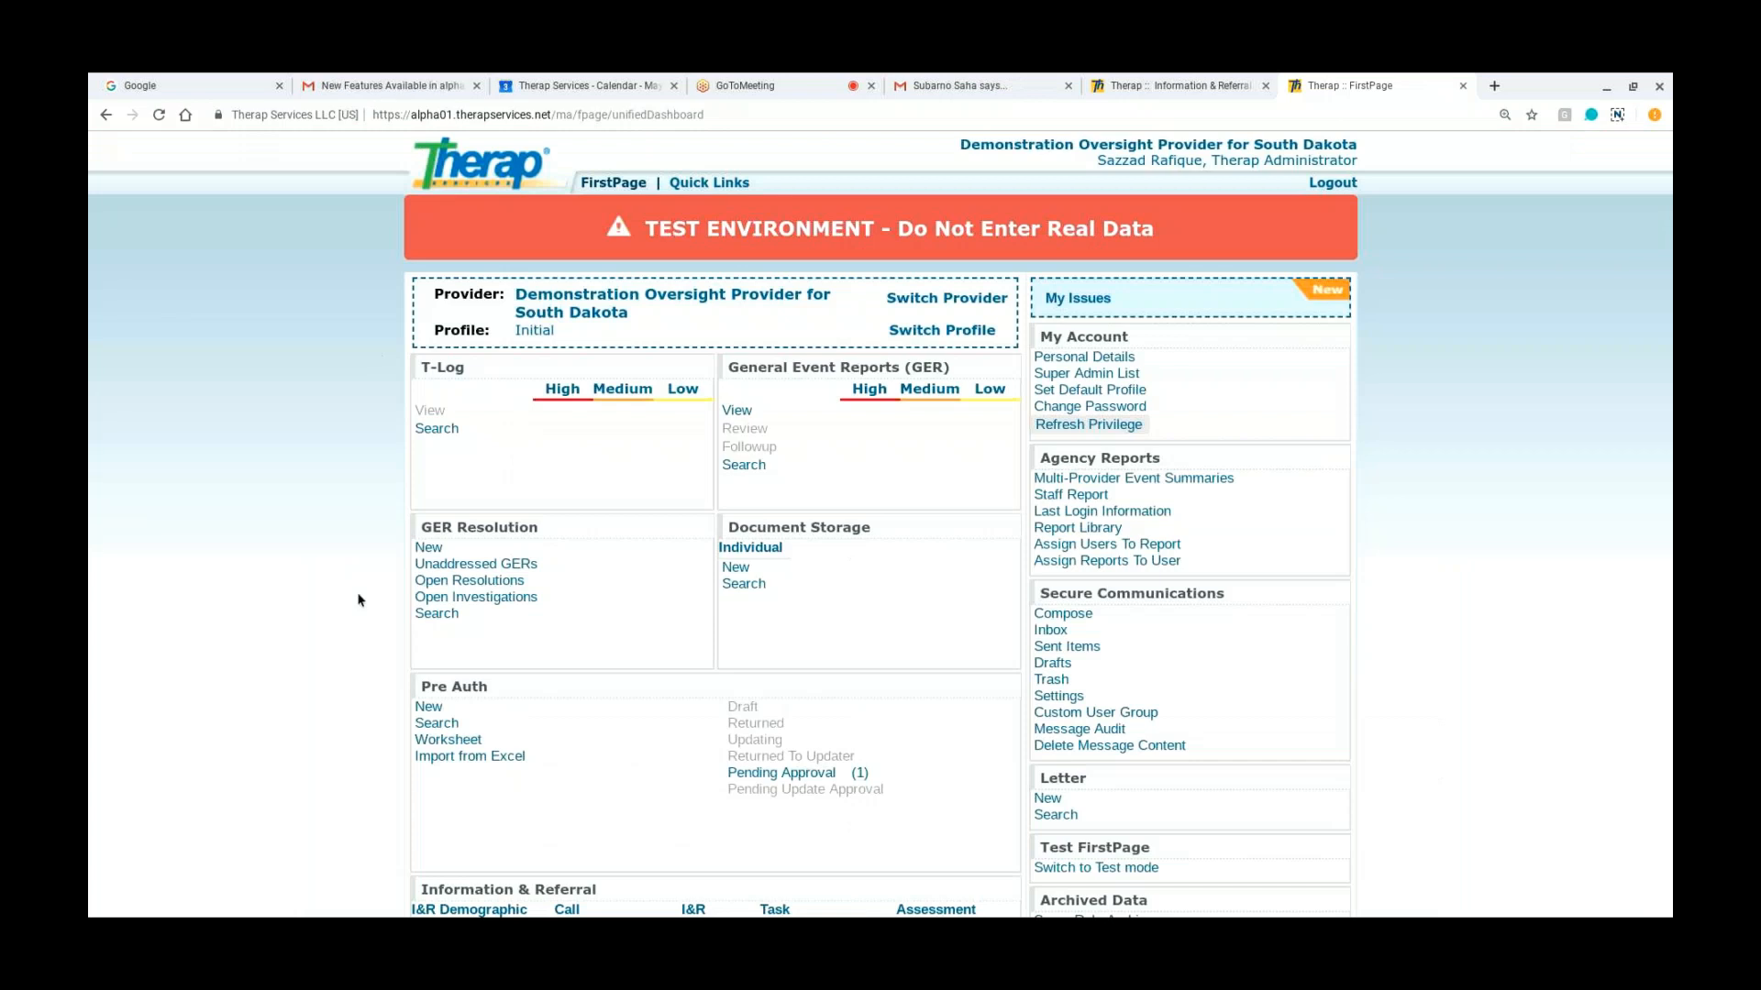
scroll(360, 601, down, 4)
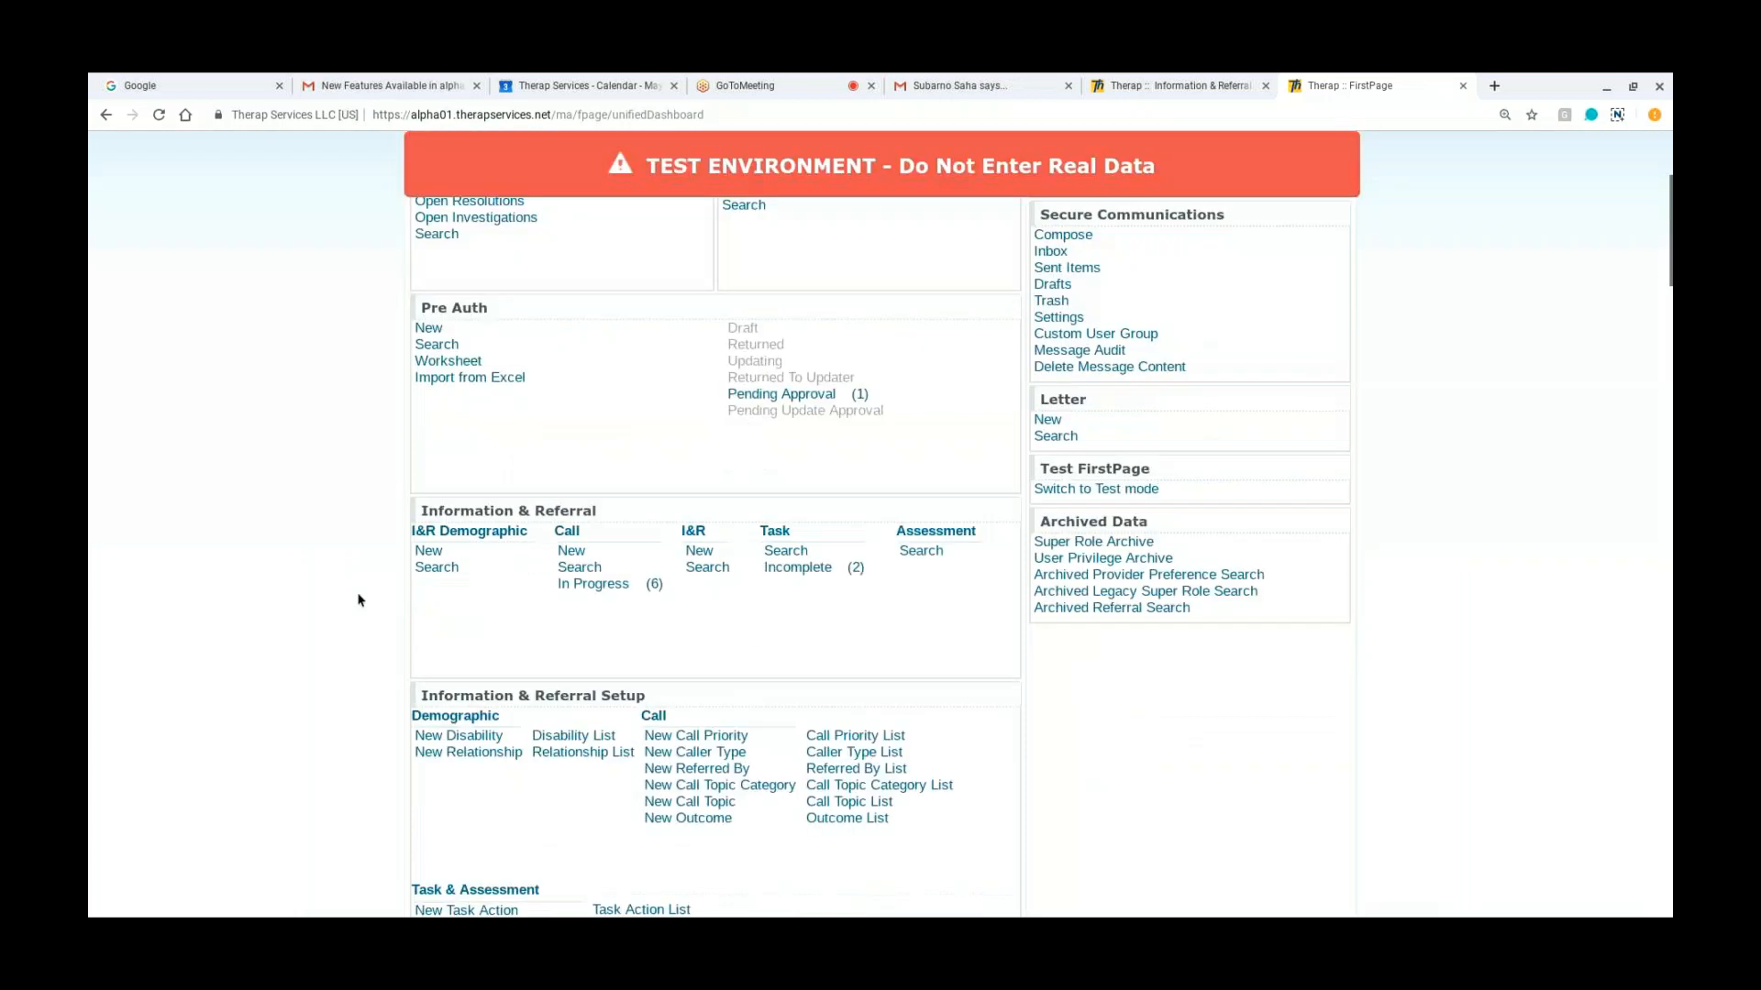
scroll(357, 601, down, 5)
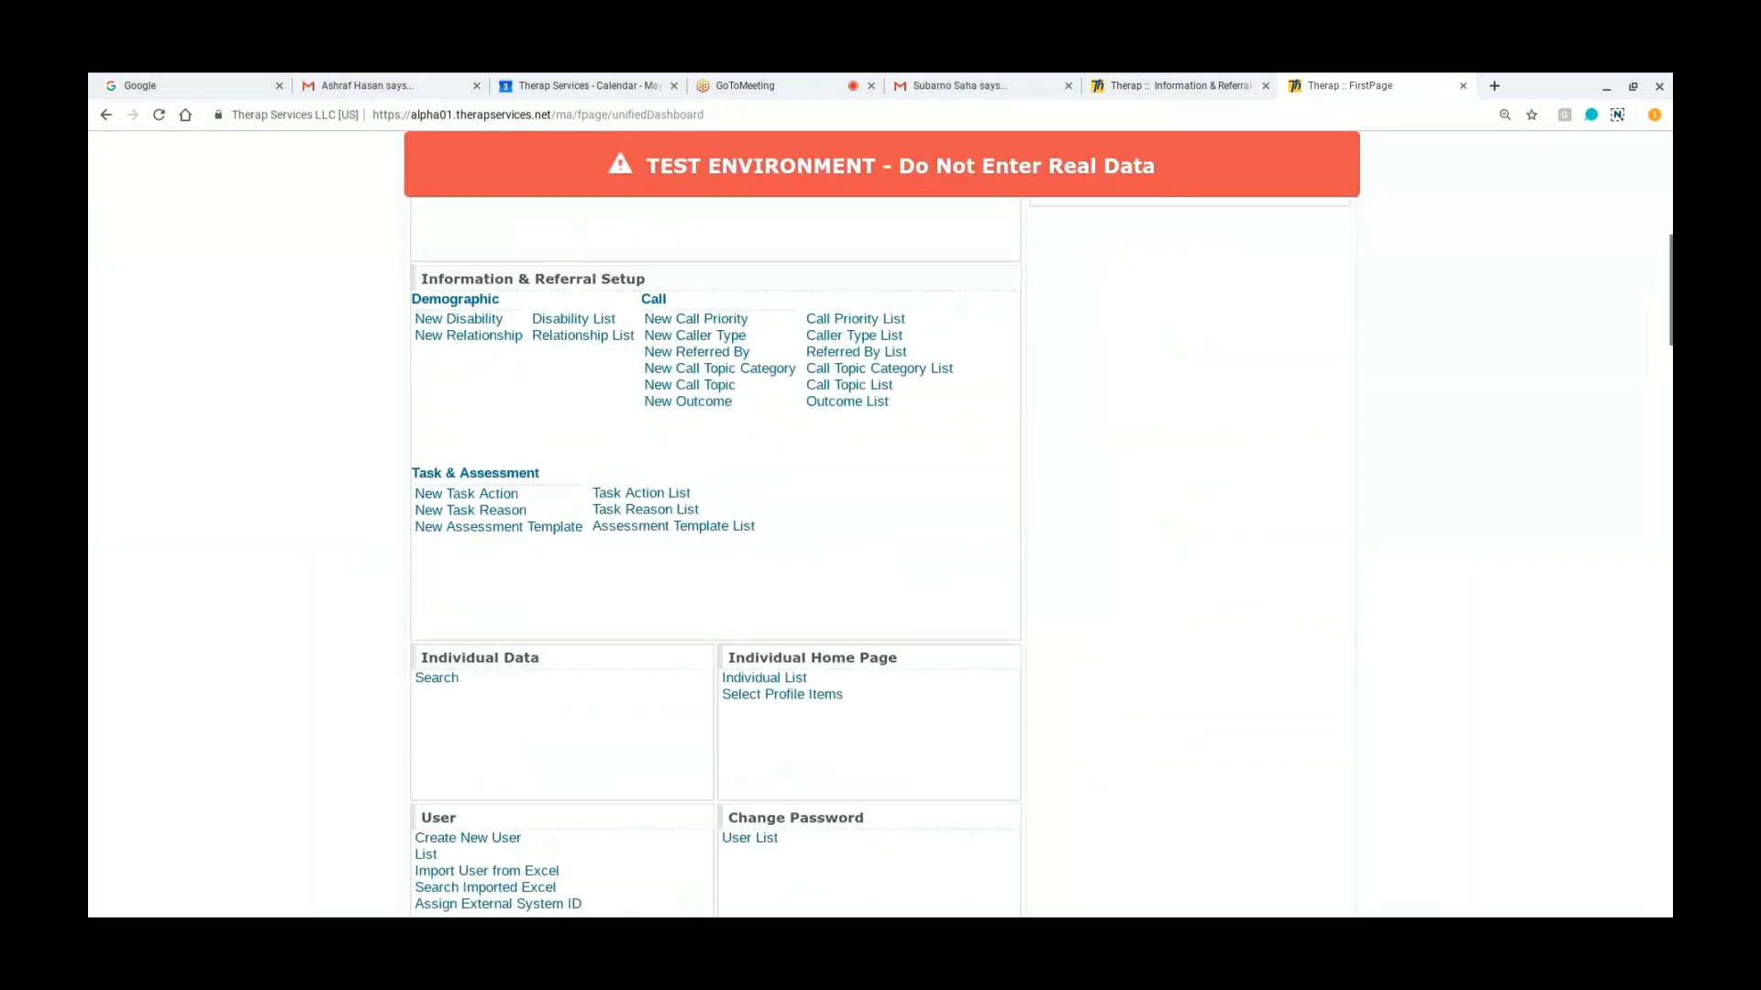
scroll(715, 550, up, 1)
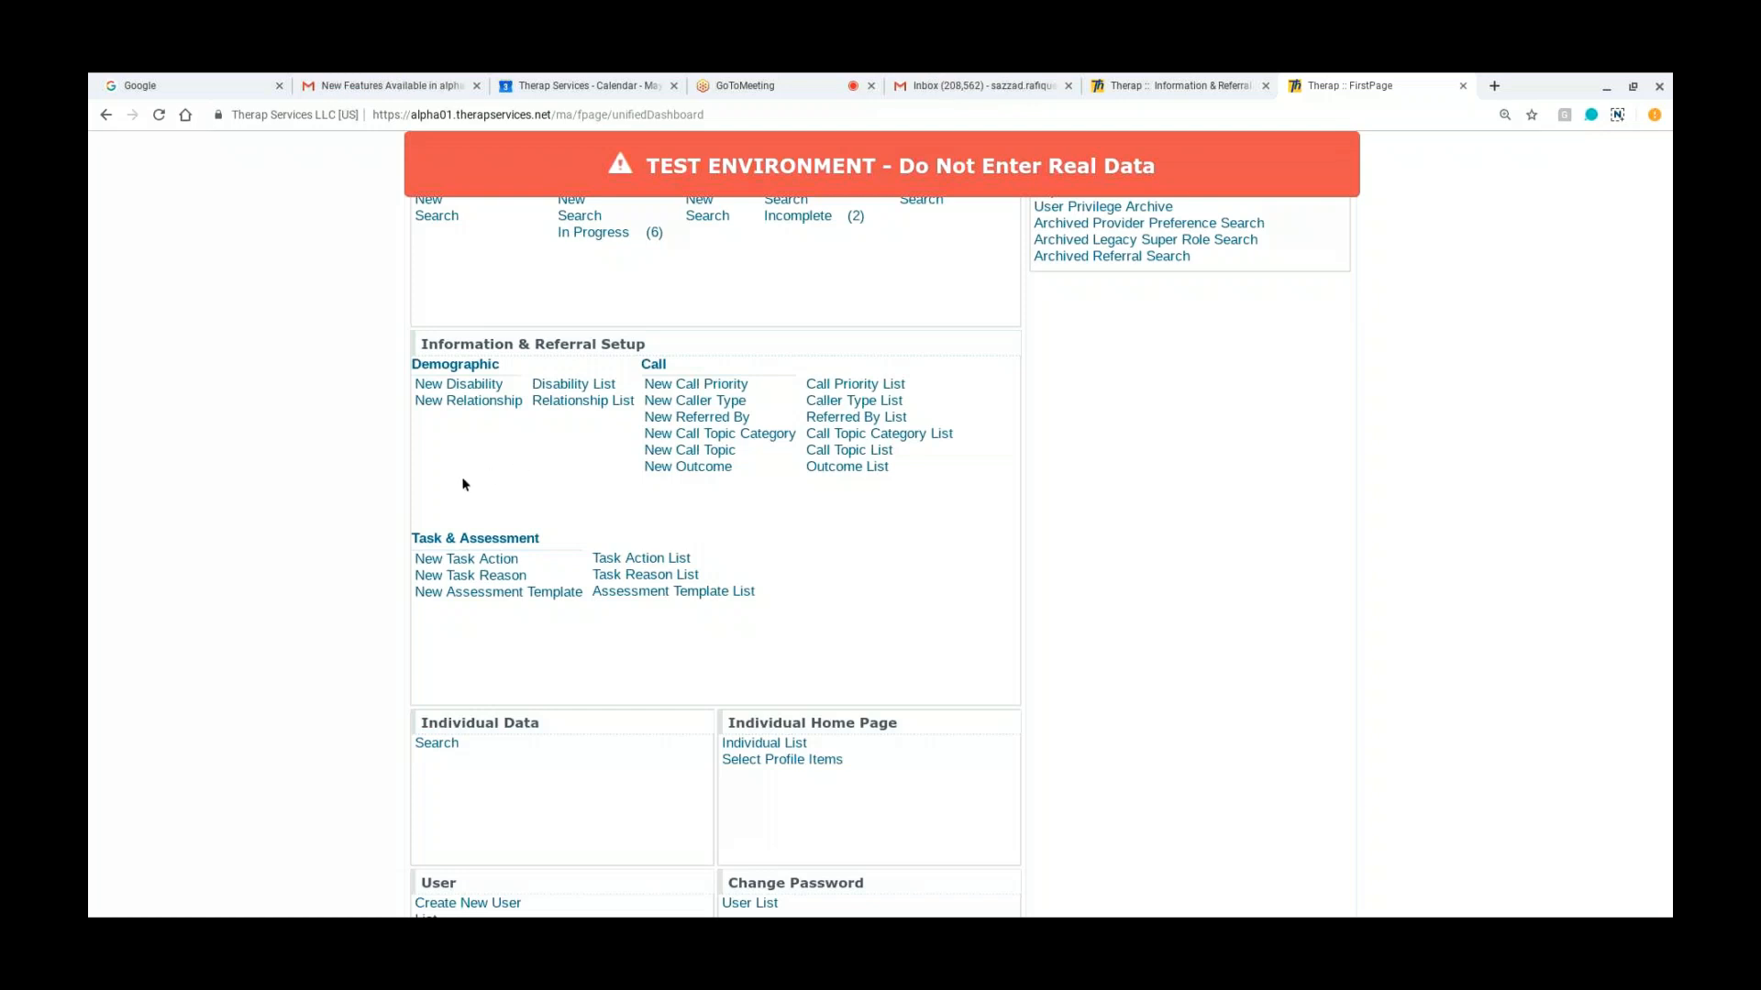
scroll(463, 484, up, 2)
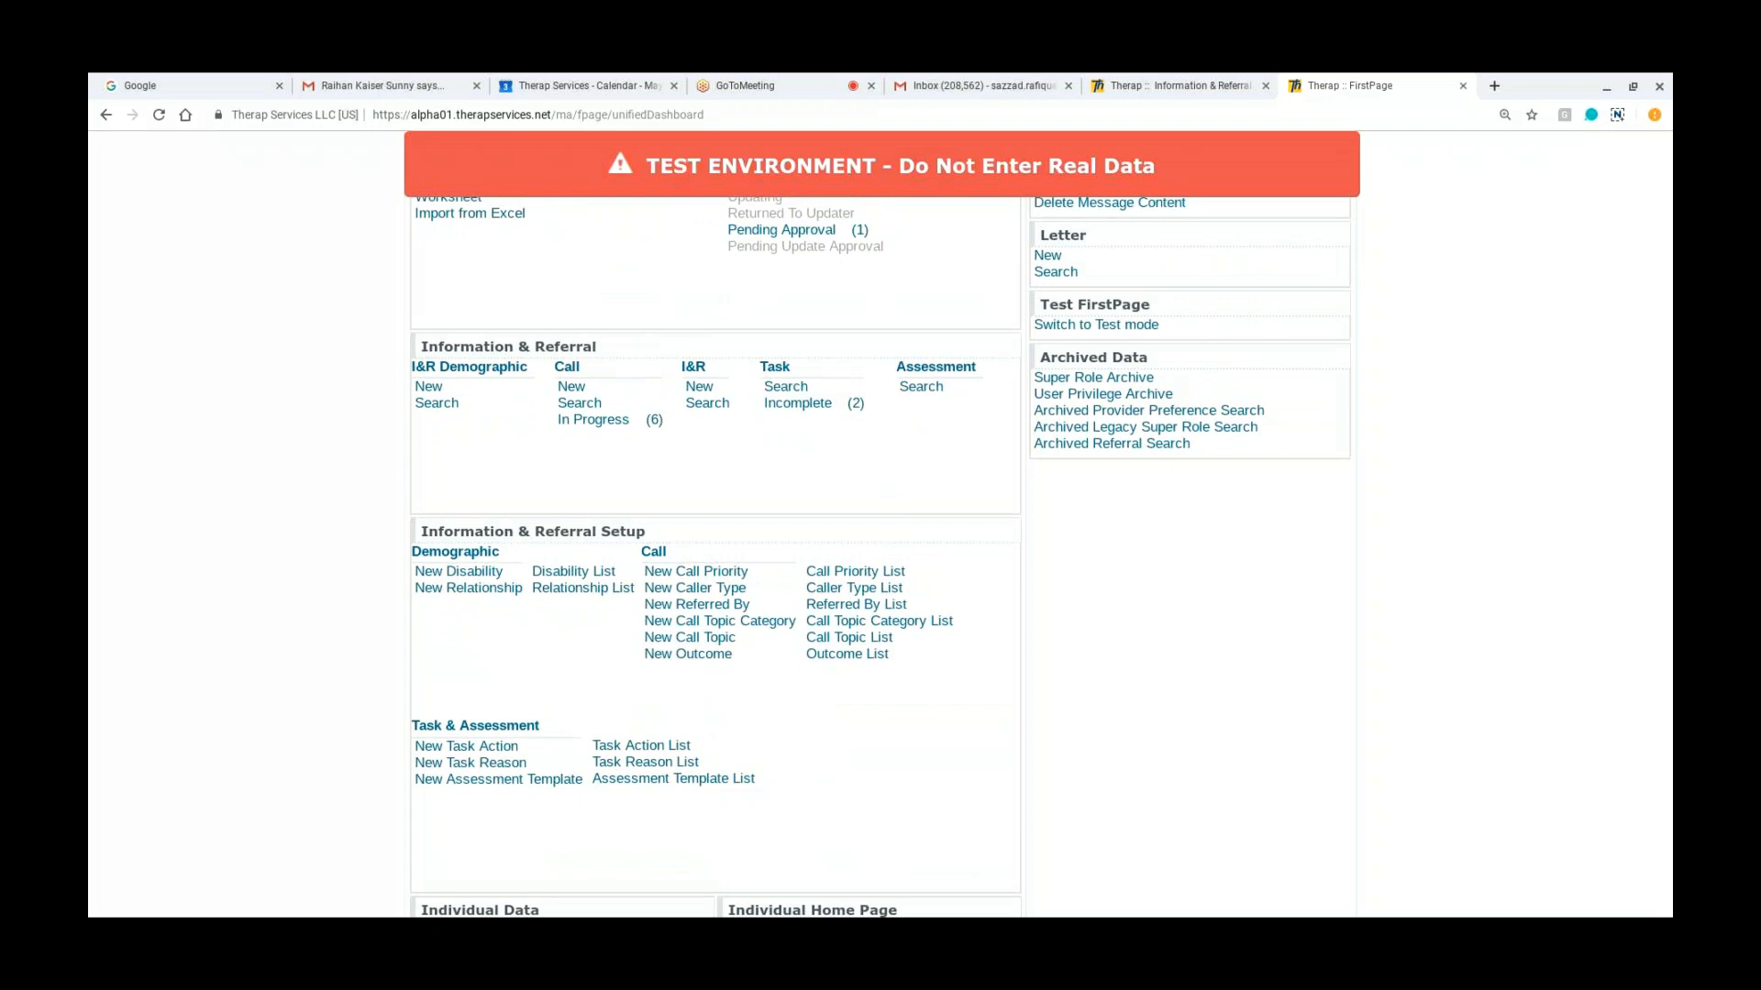
scroll(381, 491, up, 2)
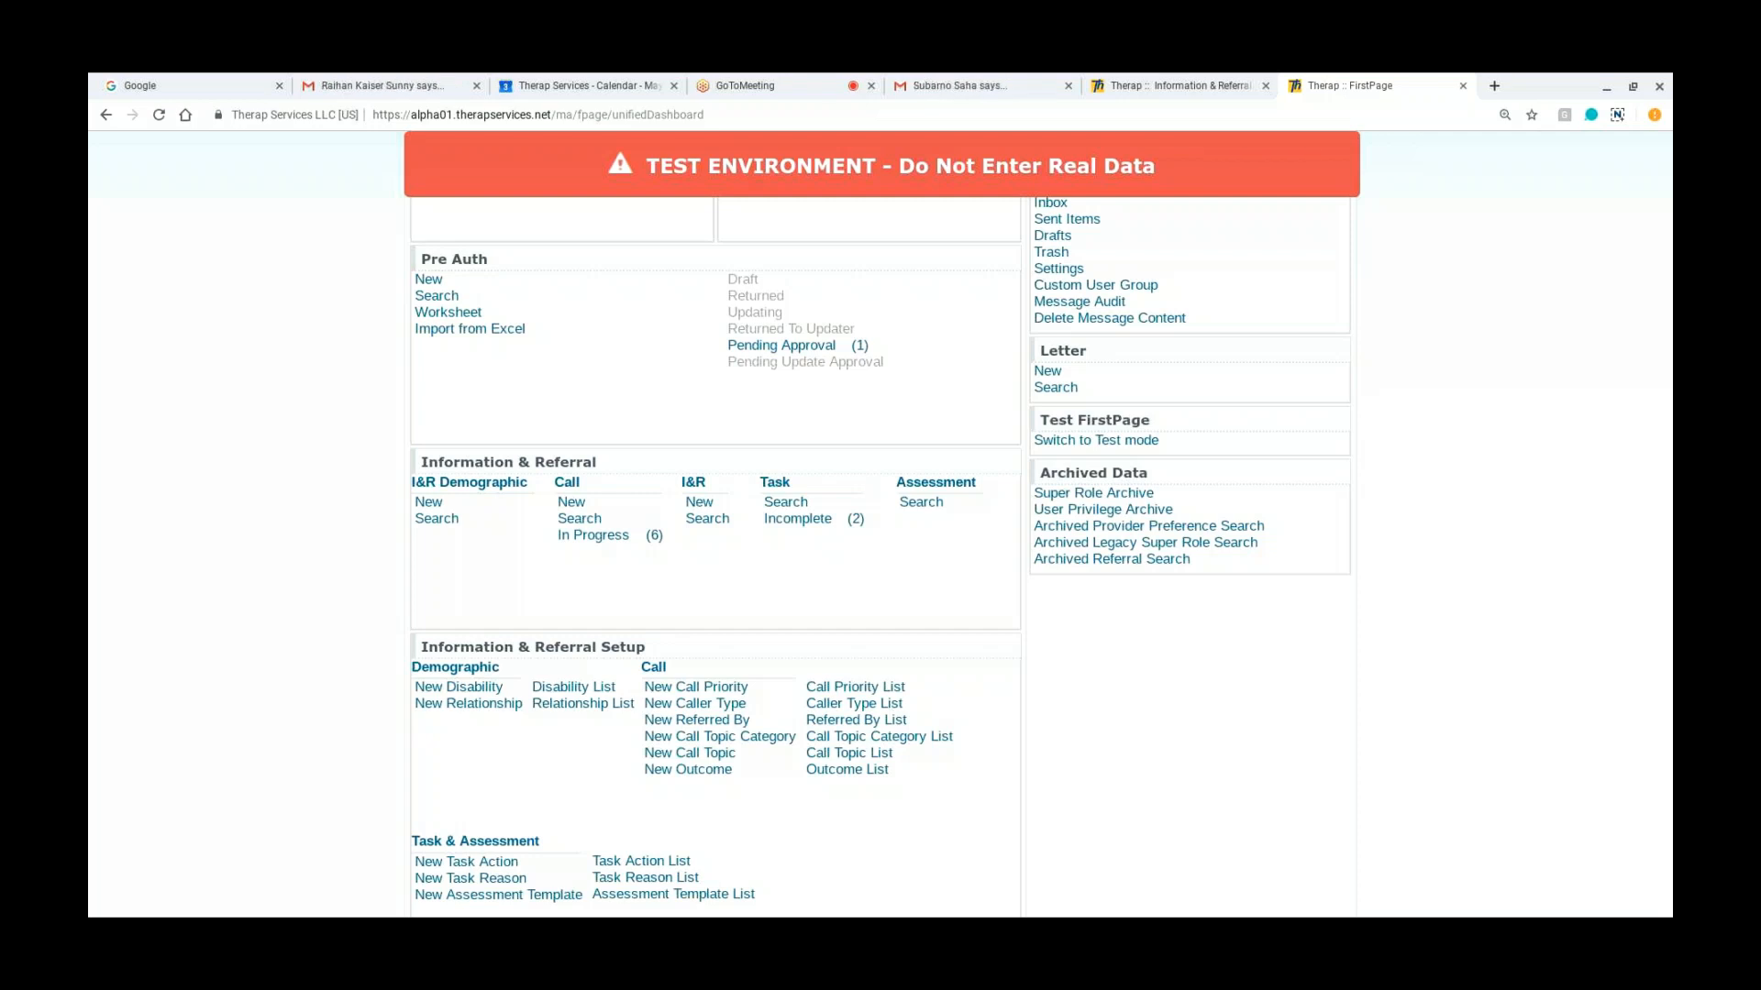
Step: Start a new call, open the subject search and fill in the person's name and contact details from the autofill suggestion
click(570, 502)
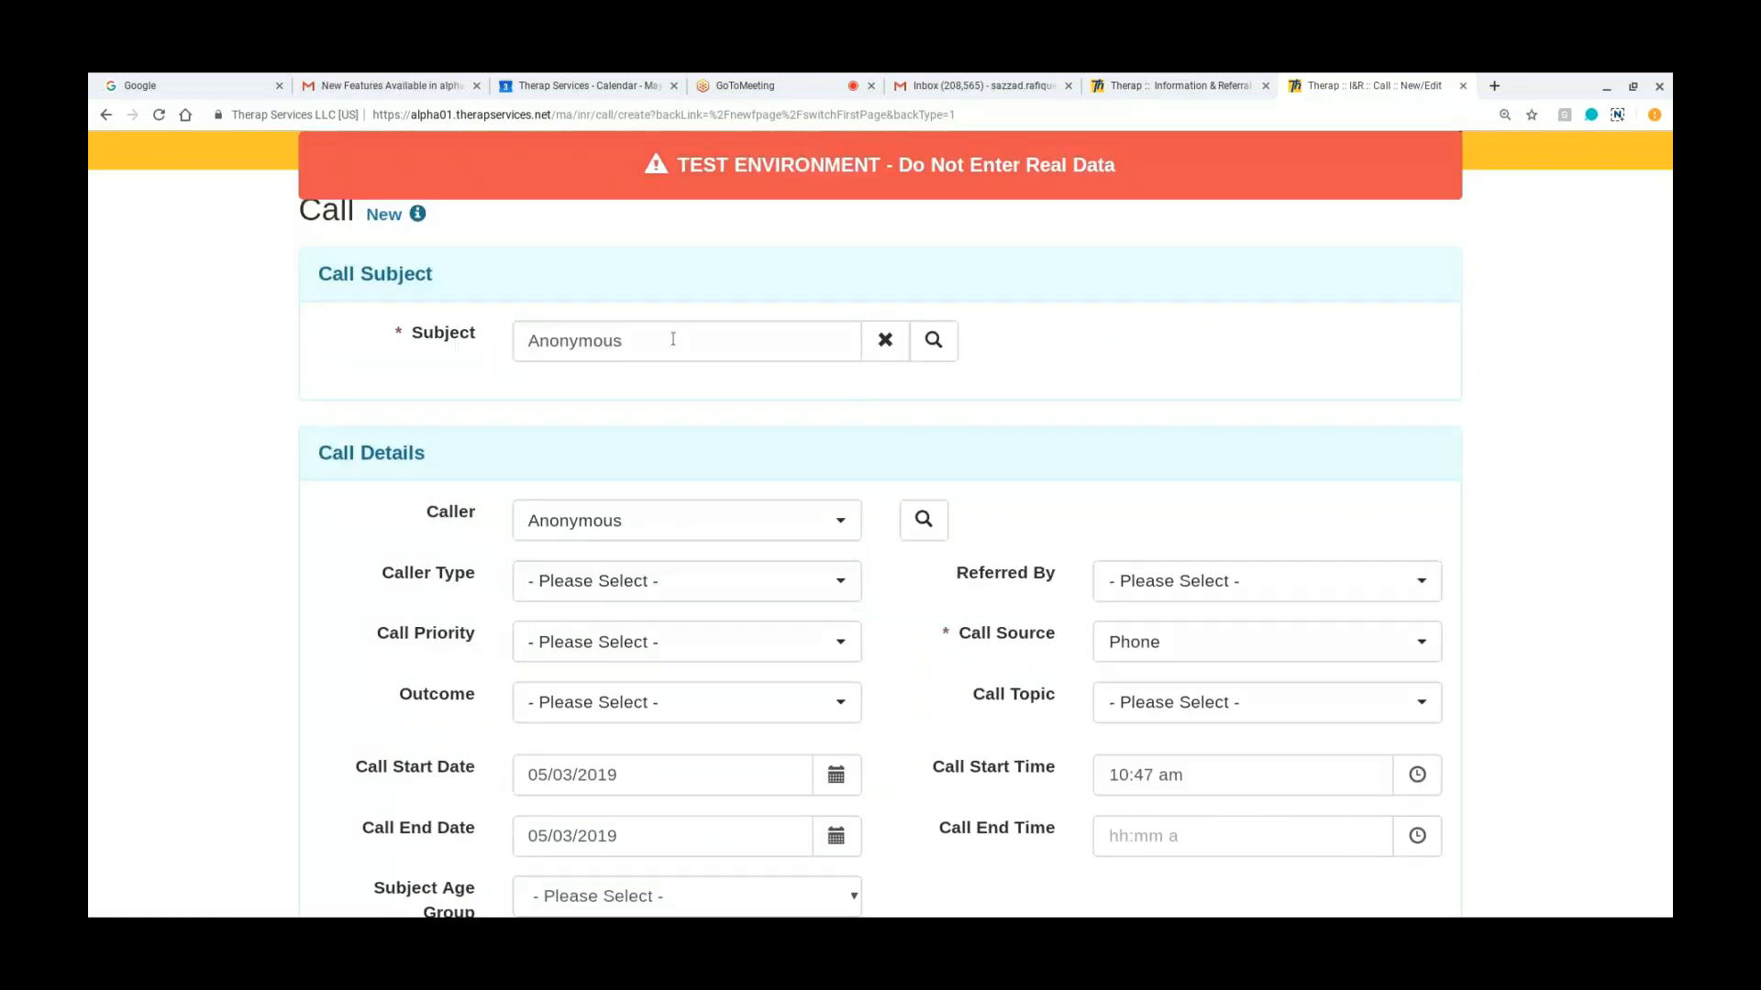
click(933, 340)
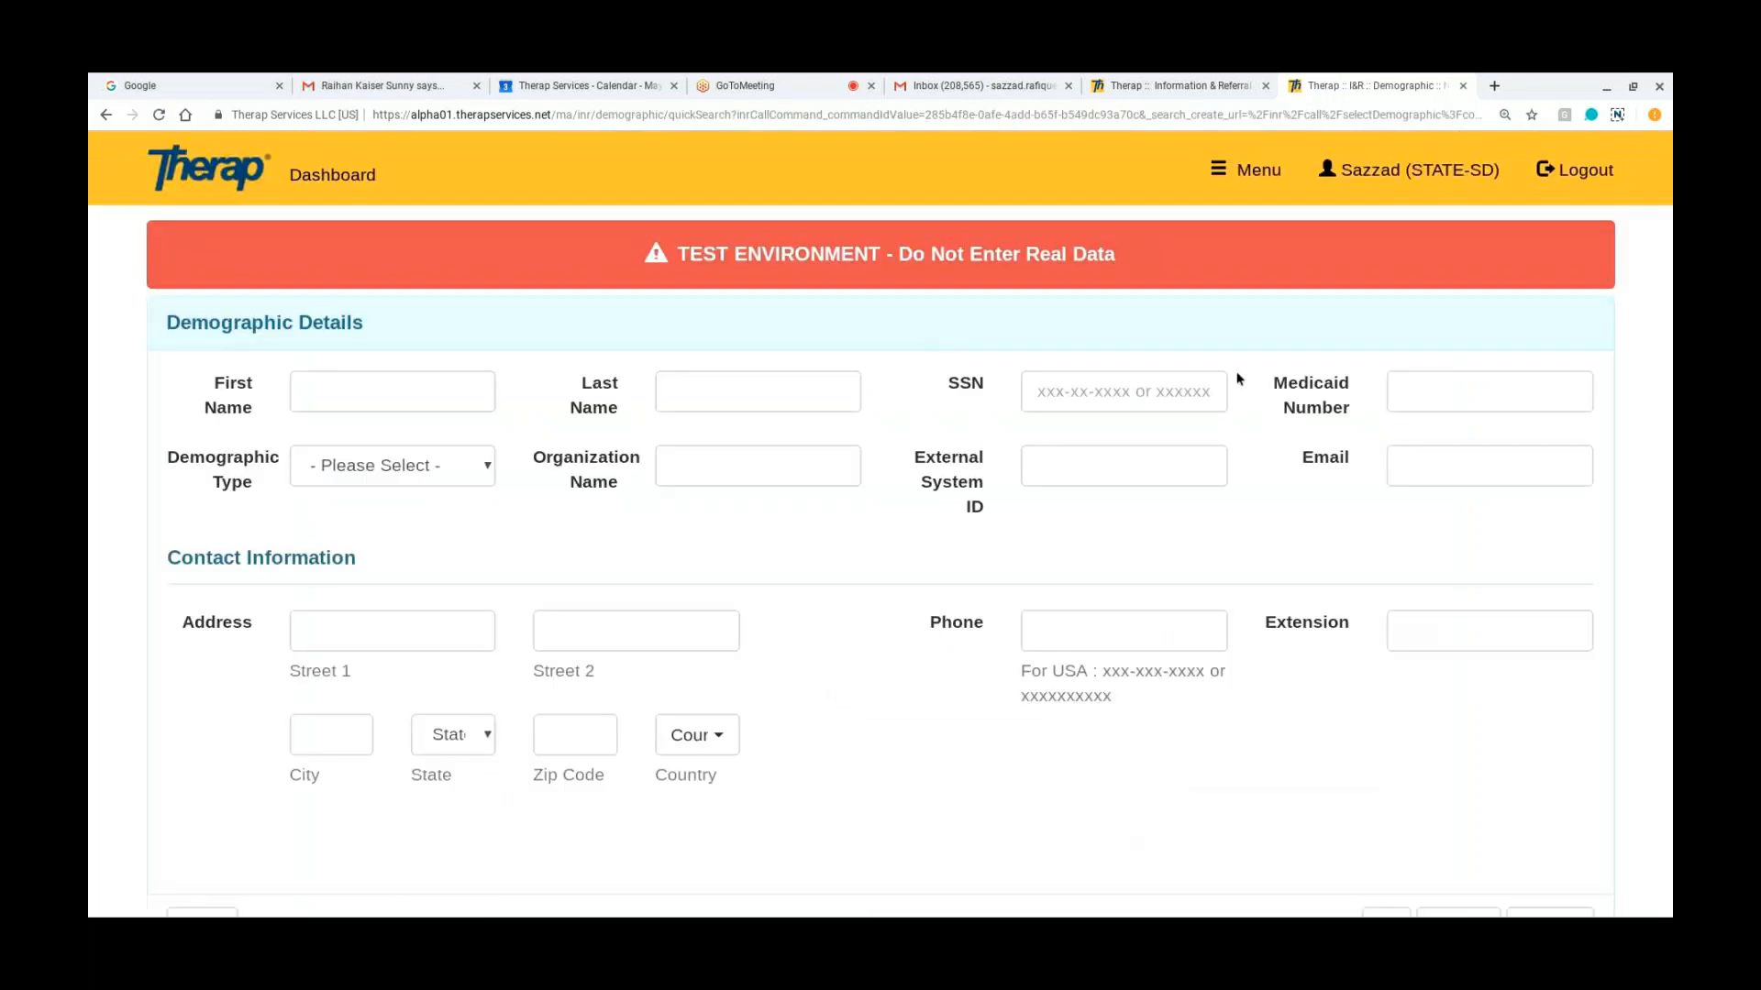
click(465, 404)
click(356, 433)
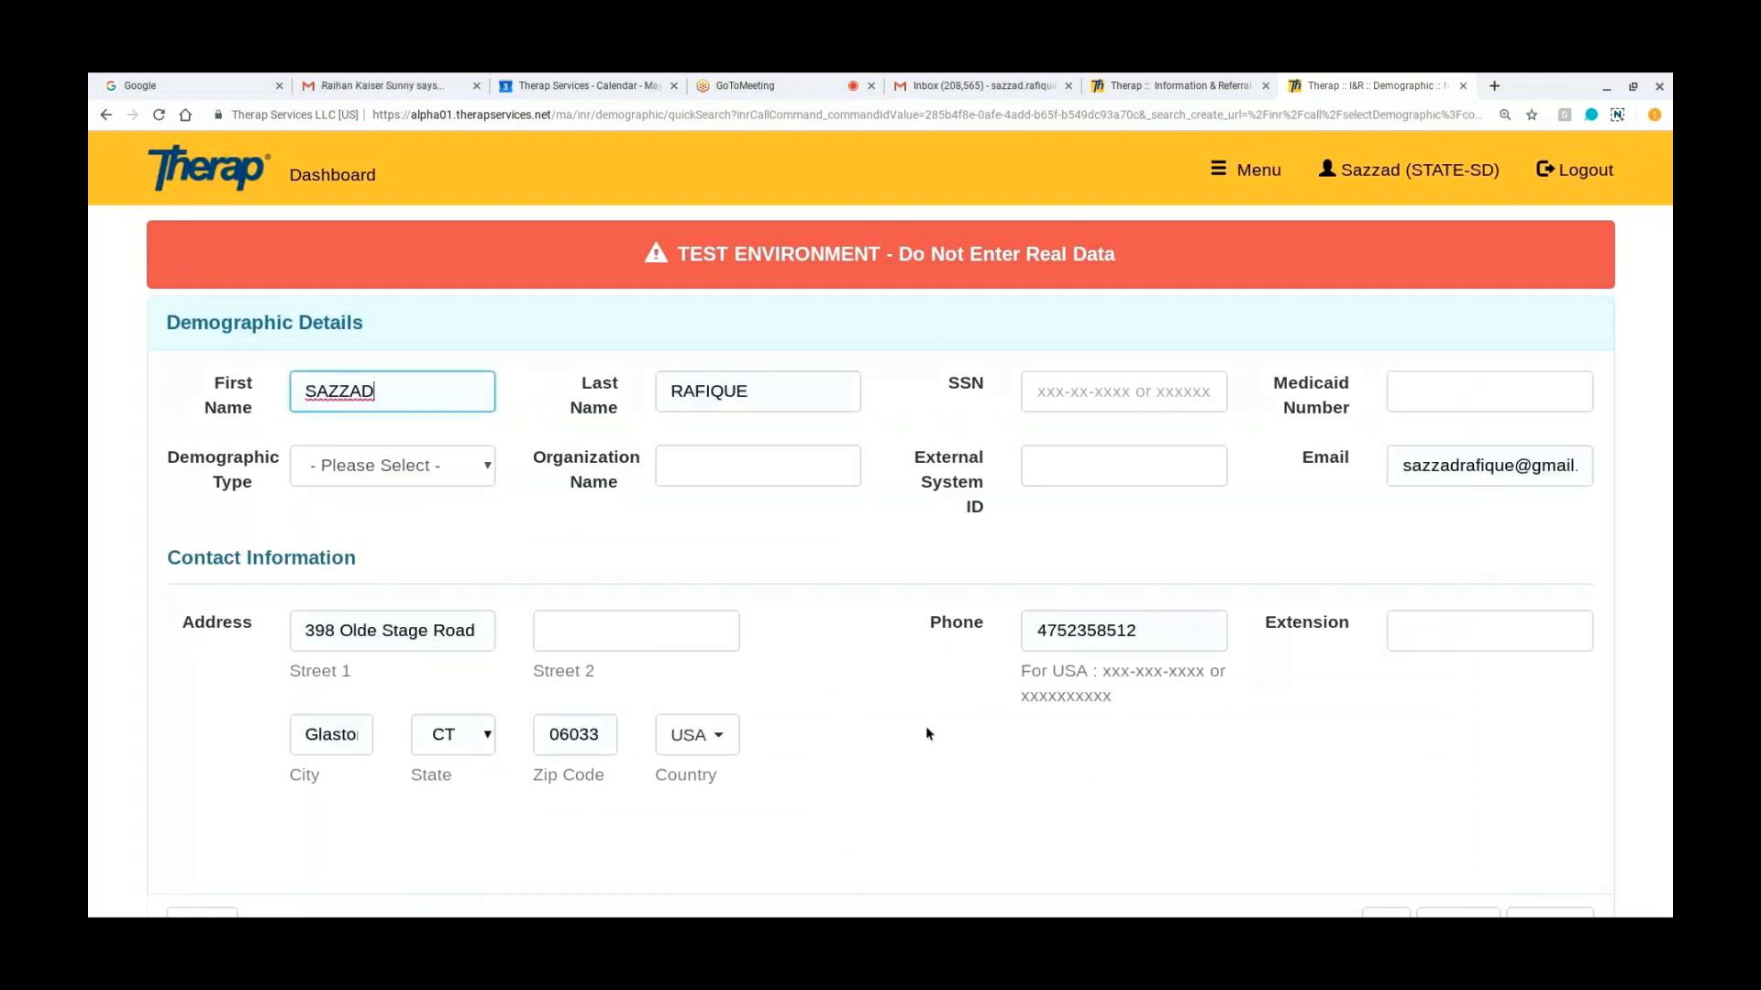
Step: Clear the Street 1 address and the phone number from the subject search details
click(488, 626)
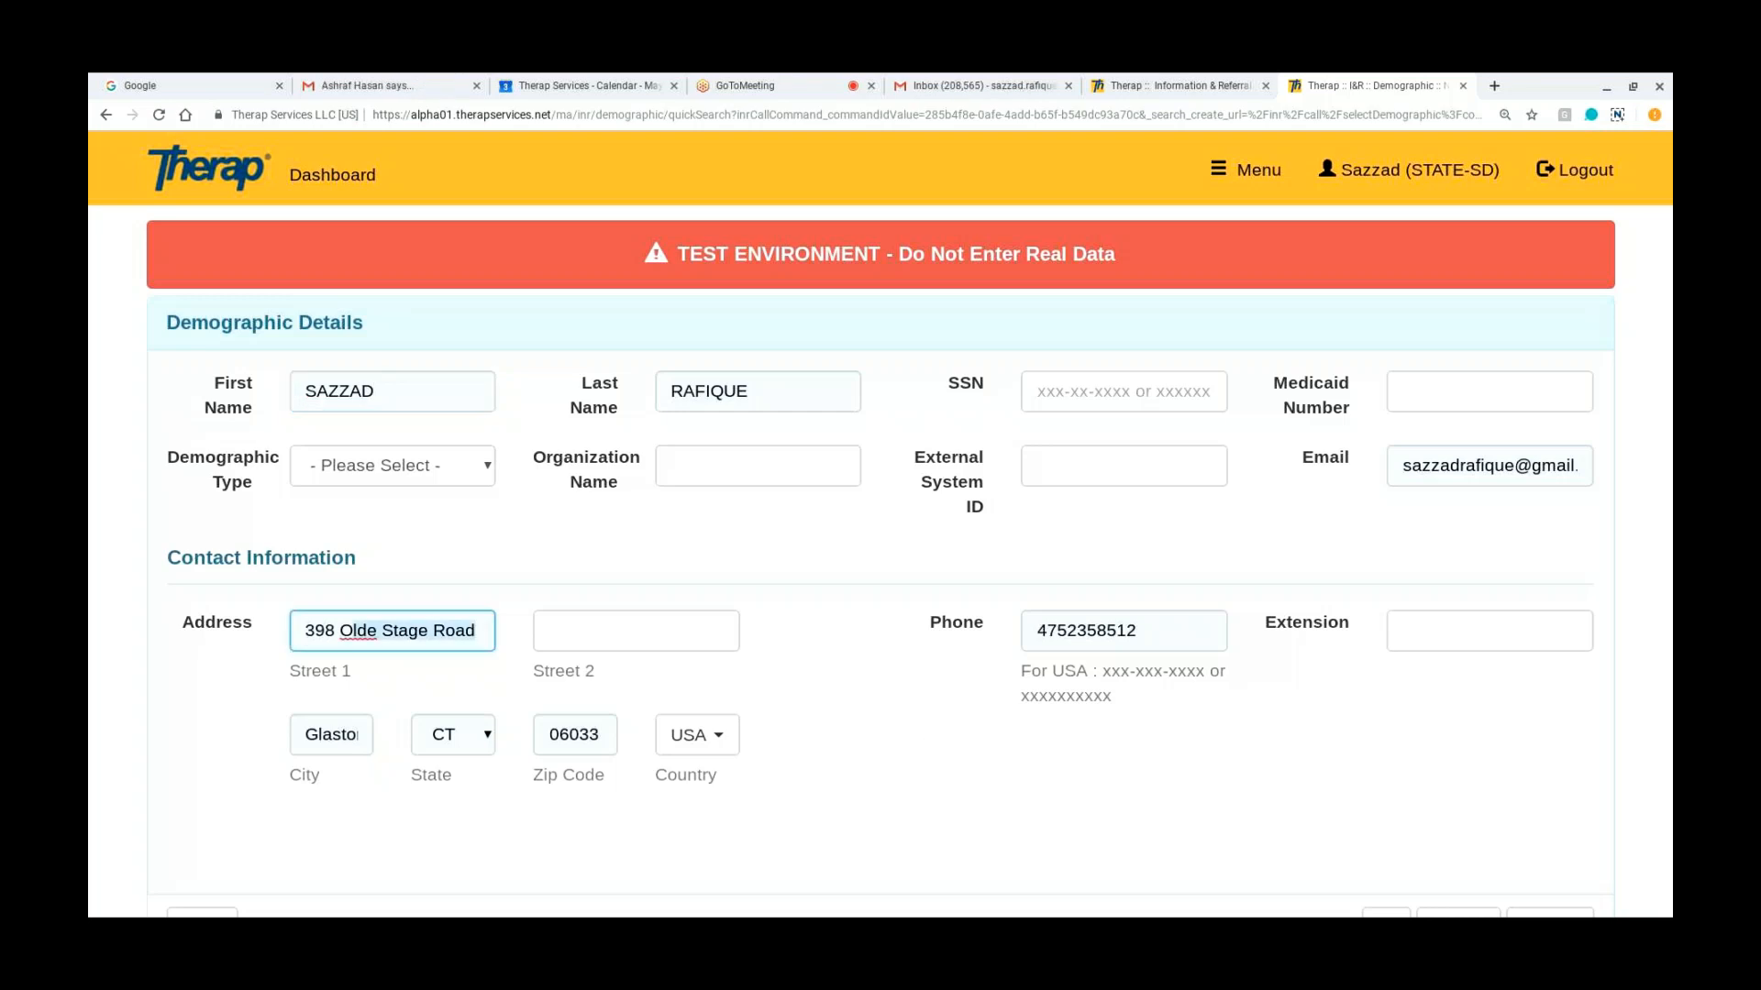
key(ctrl+a)
key(BackSpace)
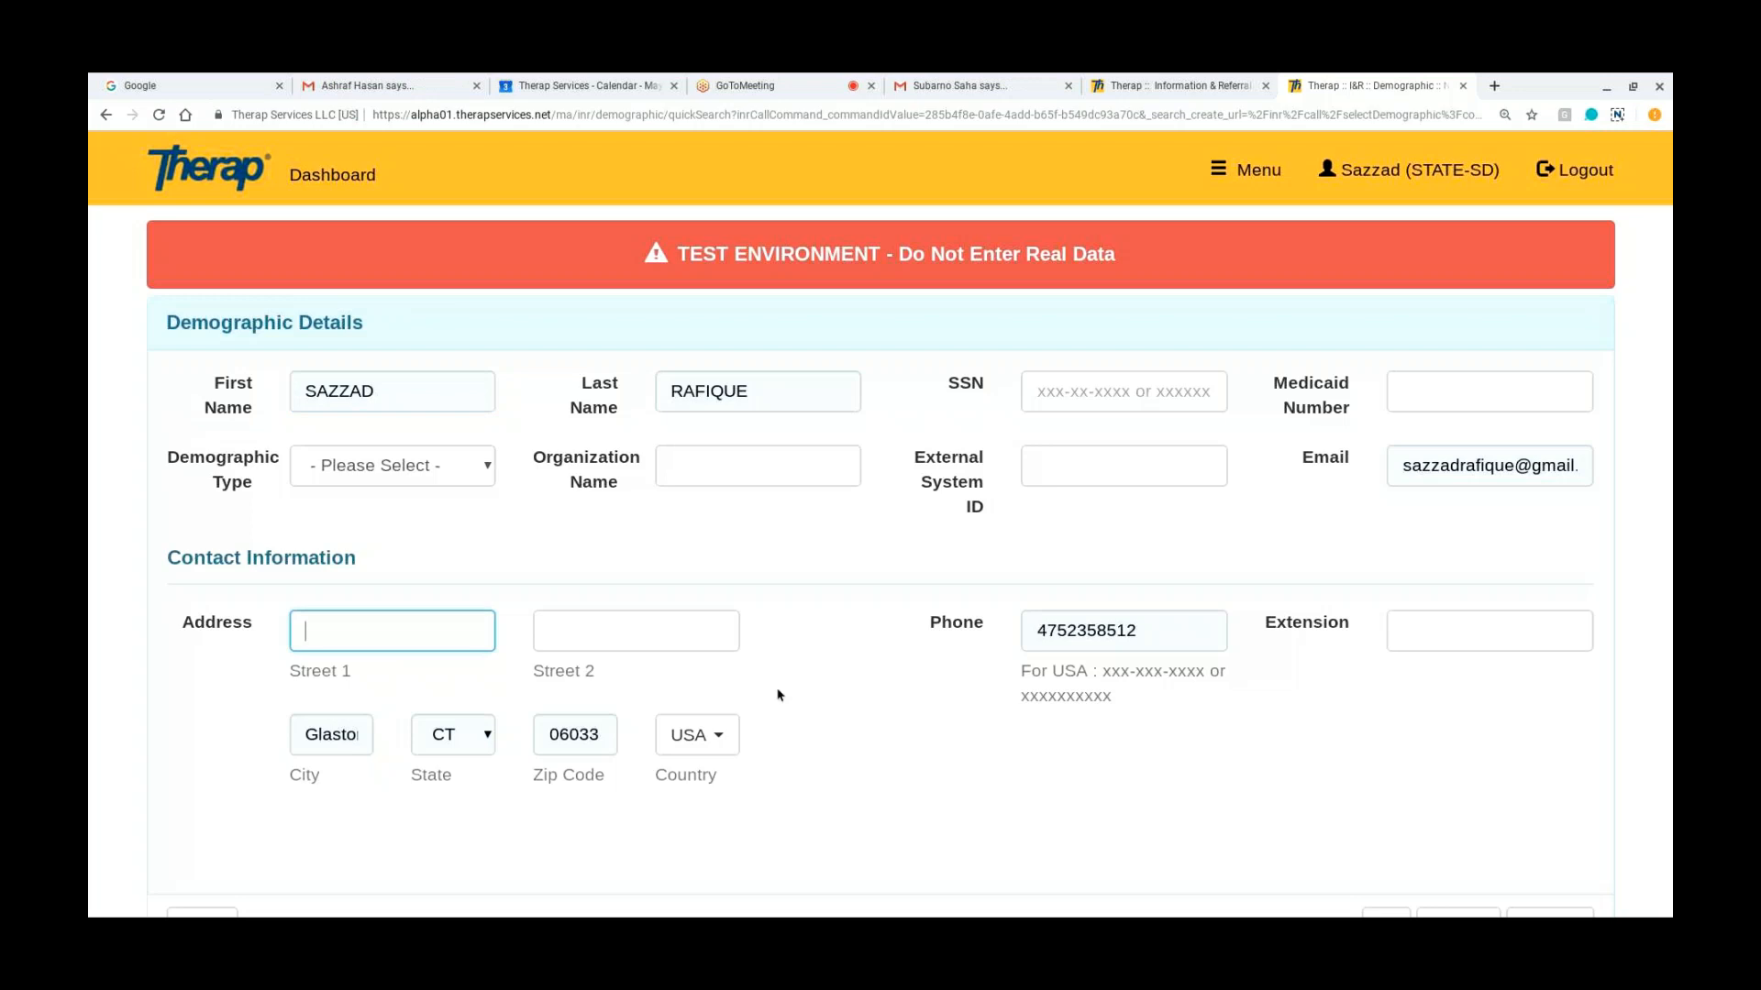
scroll(777, 696, down, 2)
click(1165, 482)
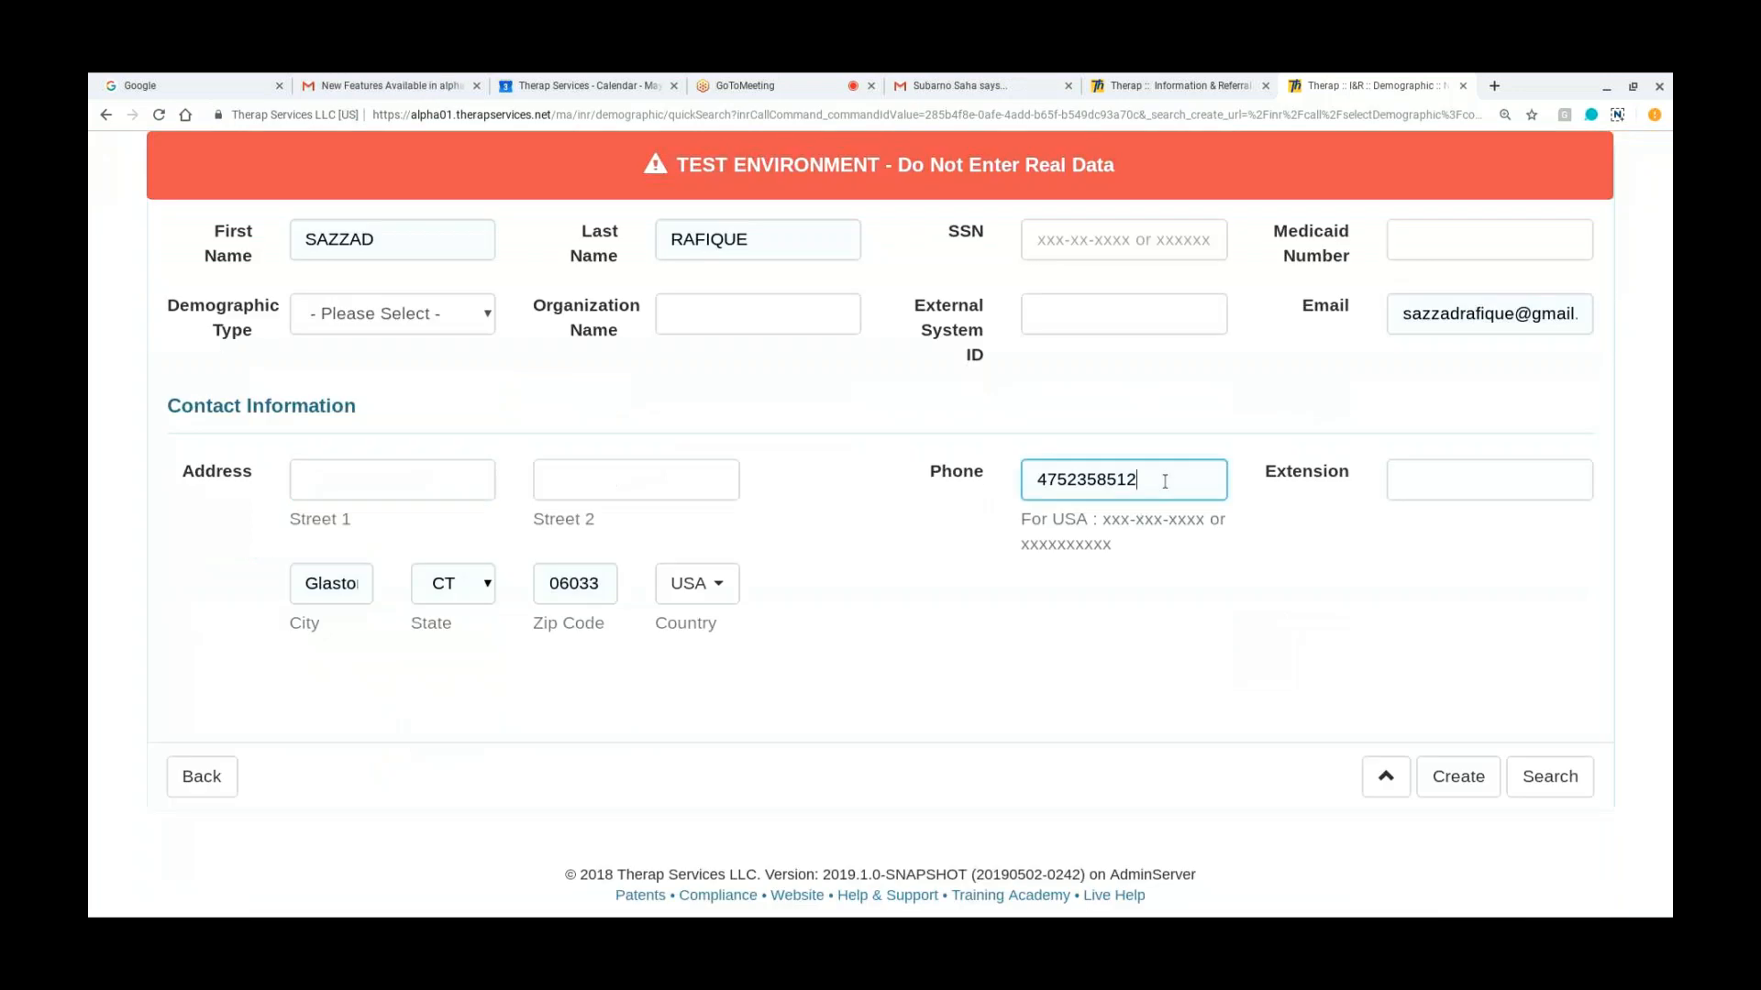
key(ctrl+a)
text(47)
key(BackSpace)
key(BackSpace)
Step: Create a Person demographic from the entered search details and save it as the call subject
click(1483, 776)
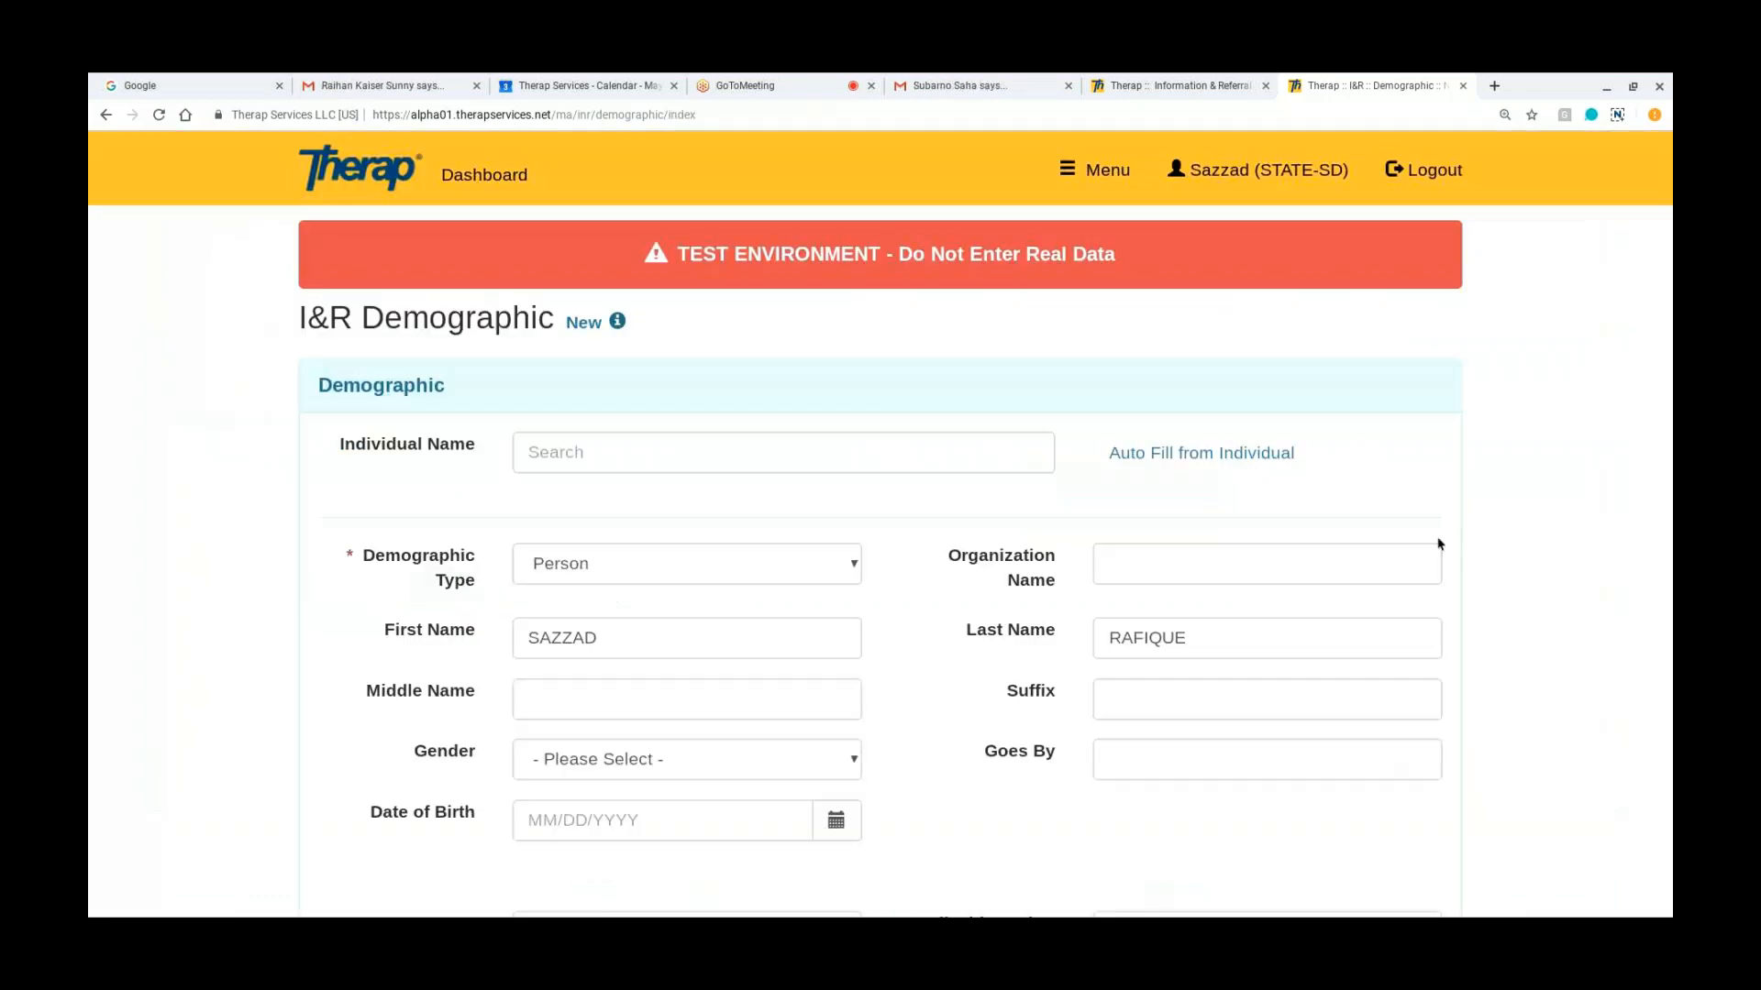
scroll(1438, 544, down, 3)
scroll(880, 541, down, 6)
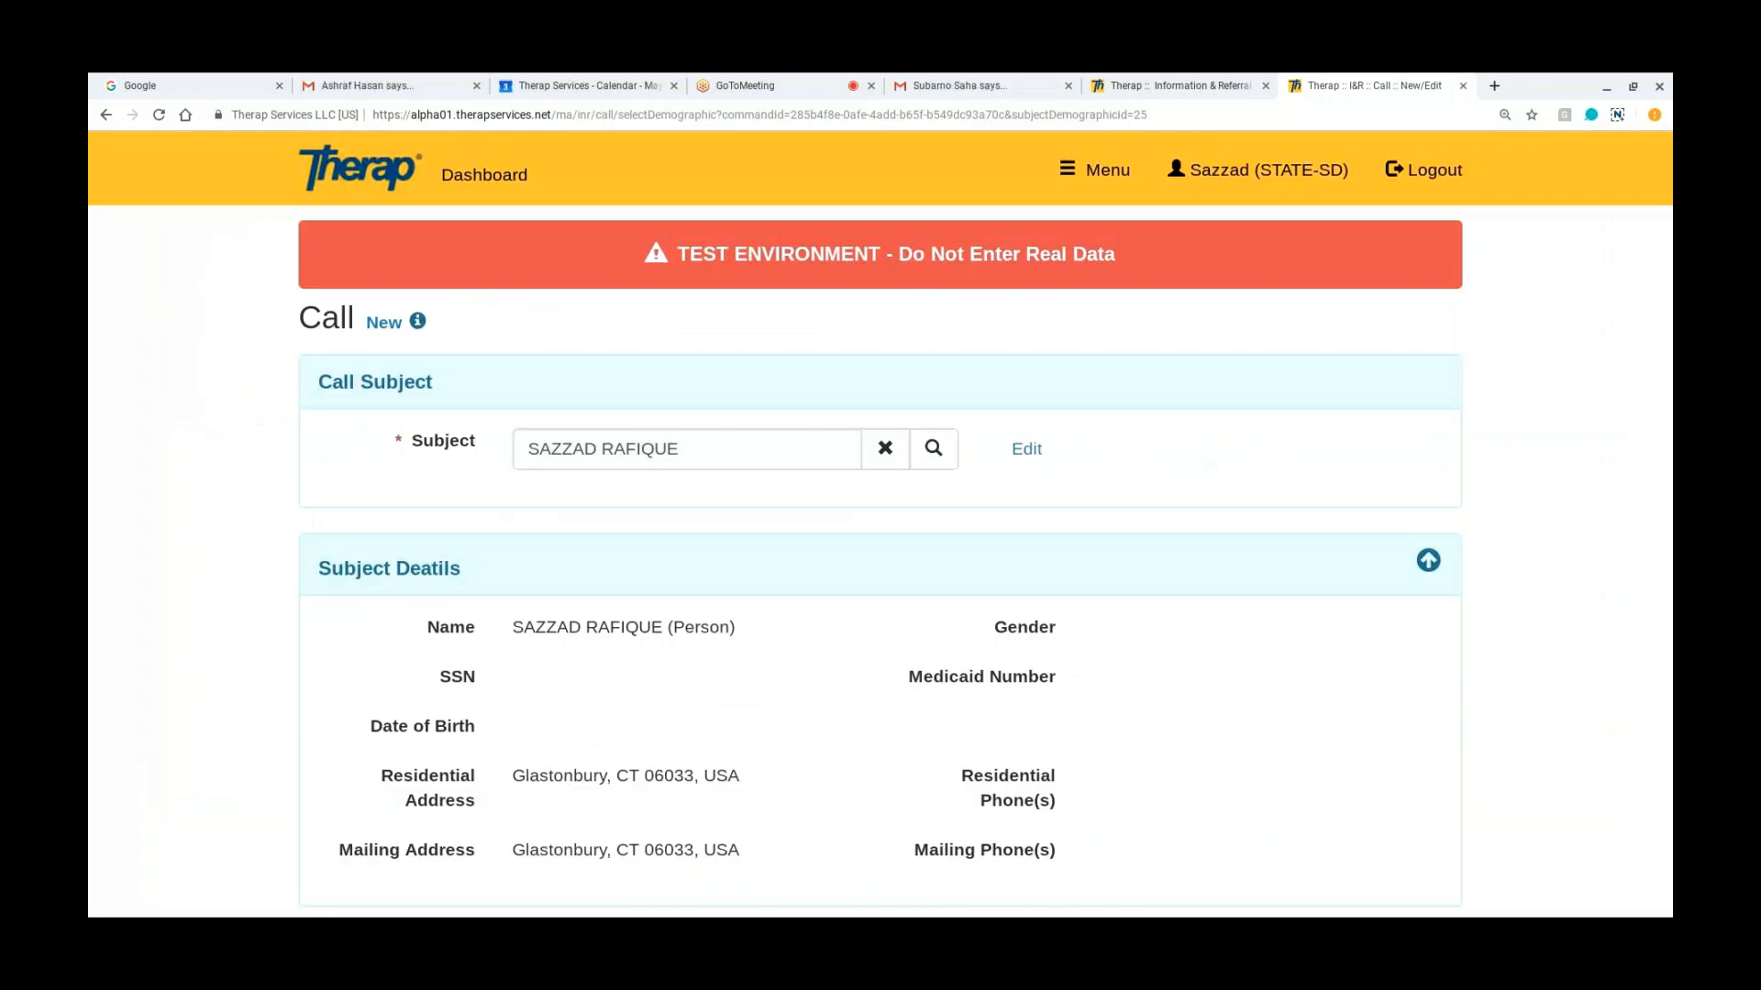
Step: Set the caller to Anonymous in the call details and save the call without completing it
scroll(864, 664, down, 3)
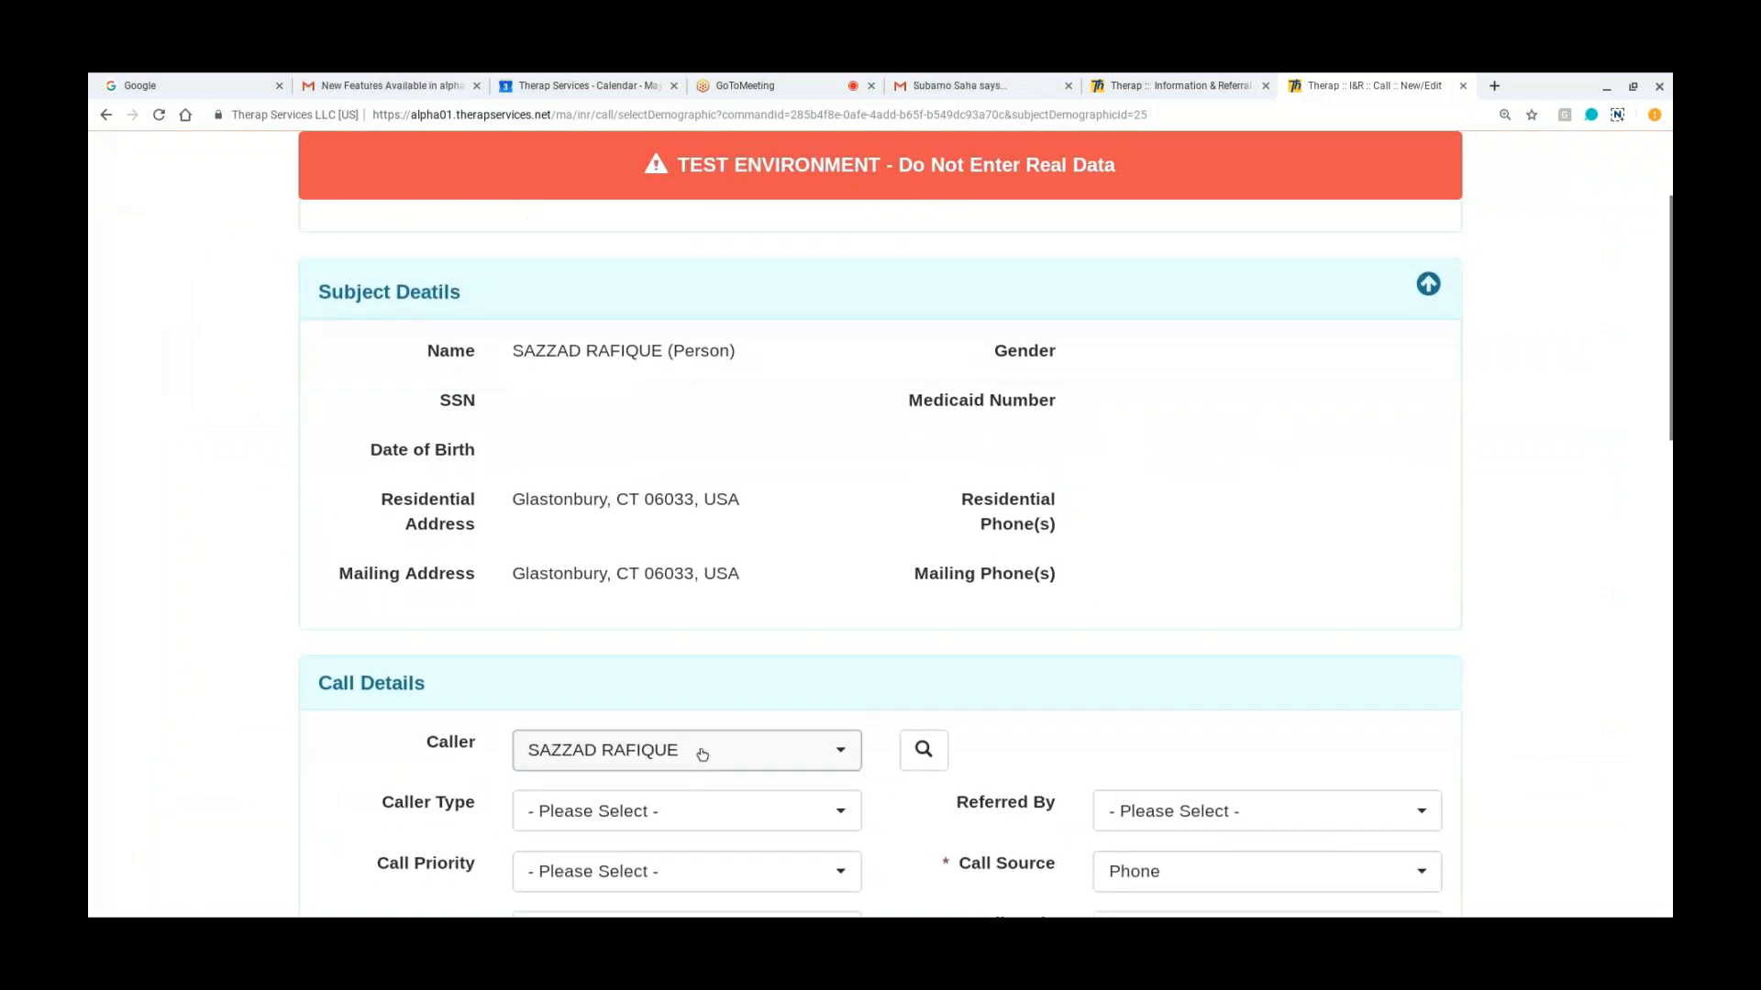
click(702, 754)
click(664, 673)
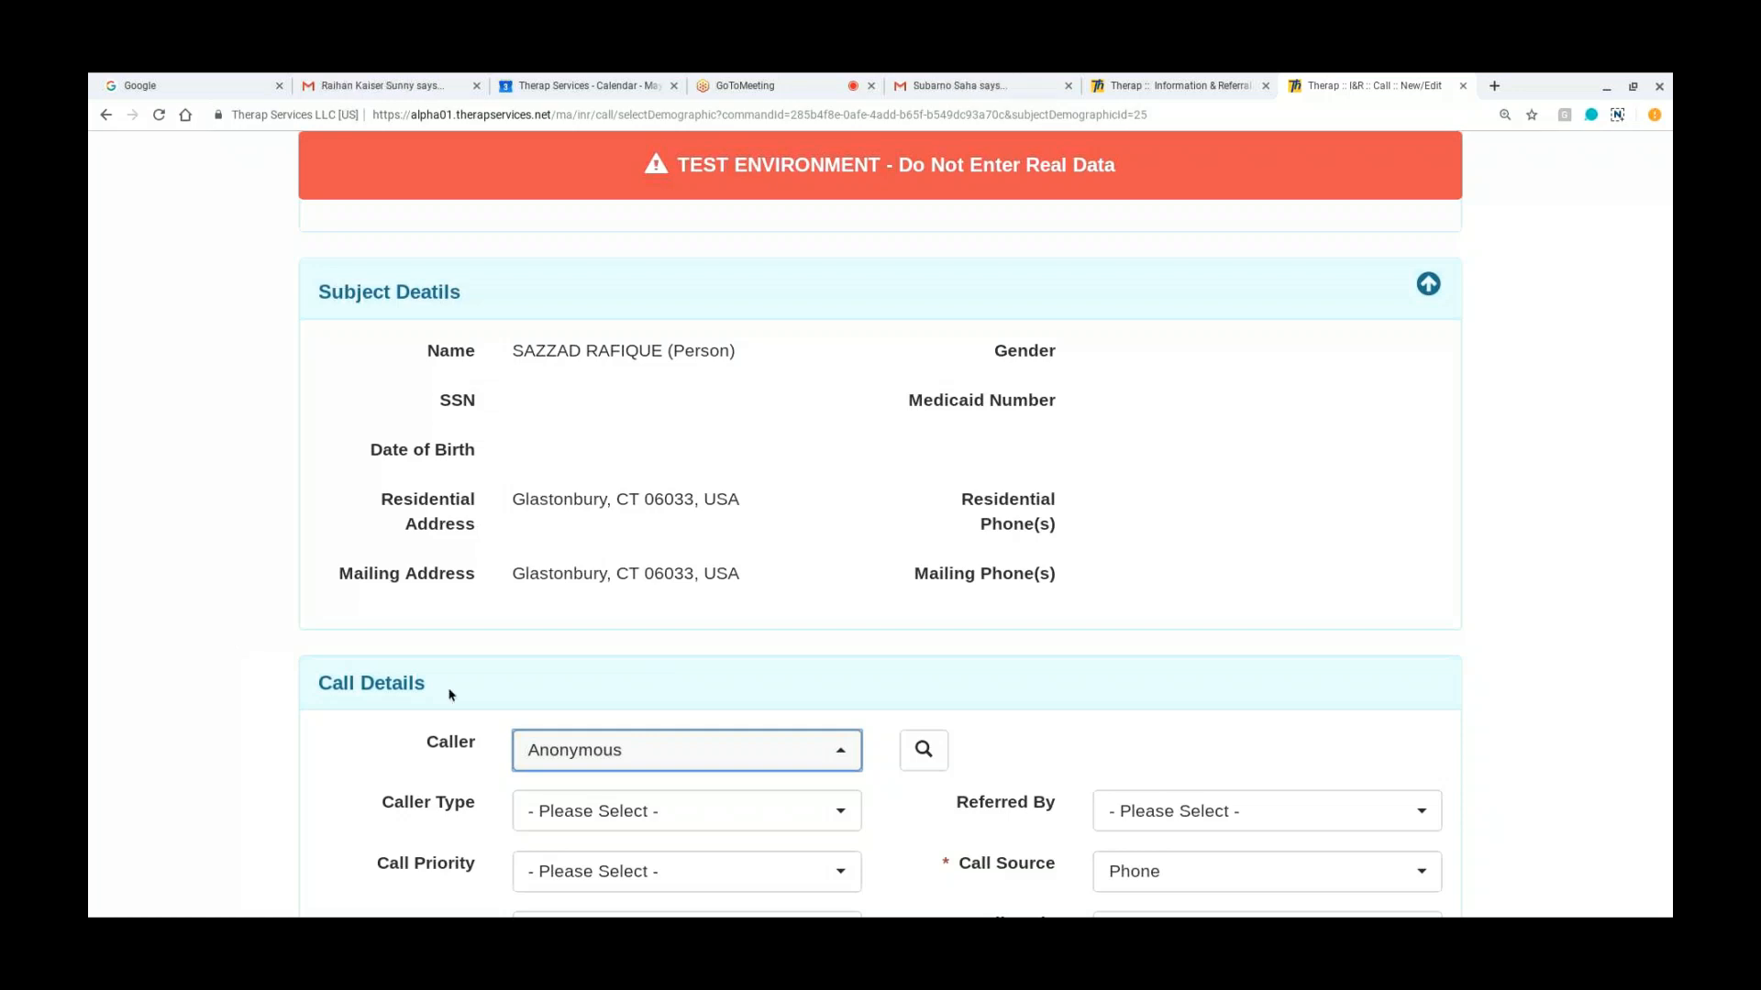
scroll(450, 695, down, 3)
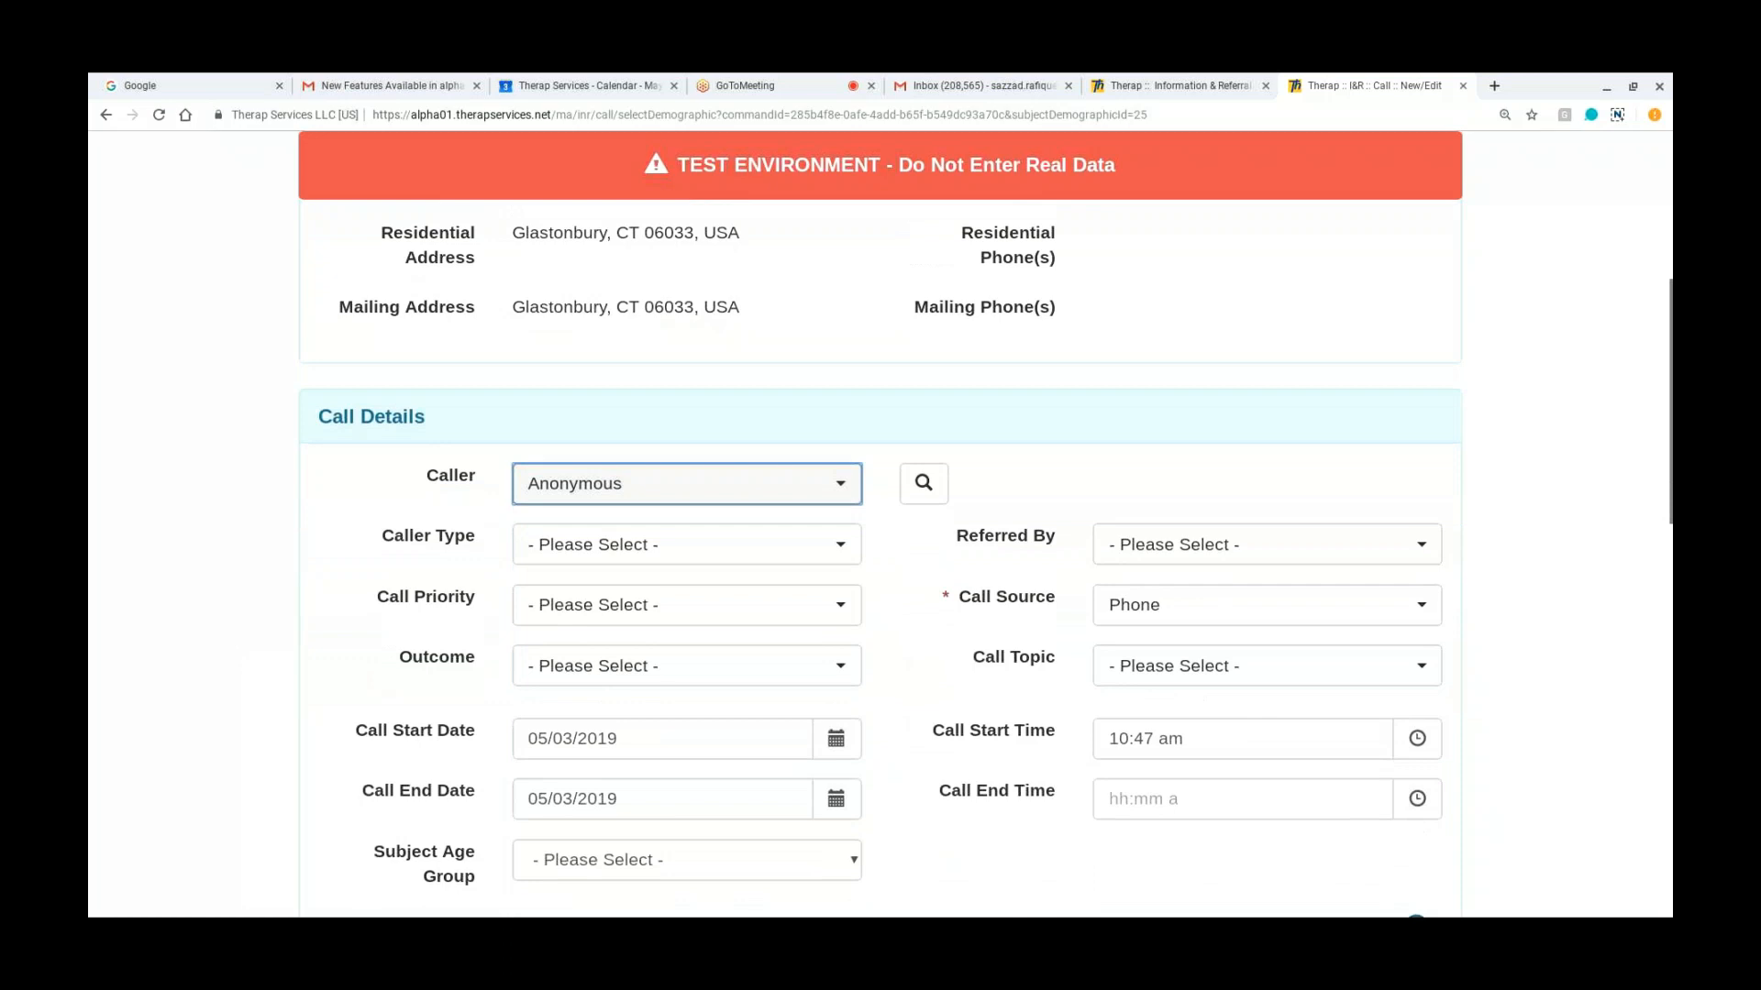
scroll(880, 569, down, 1)
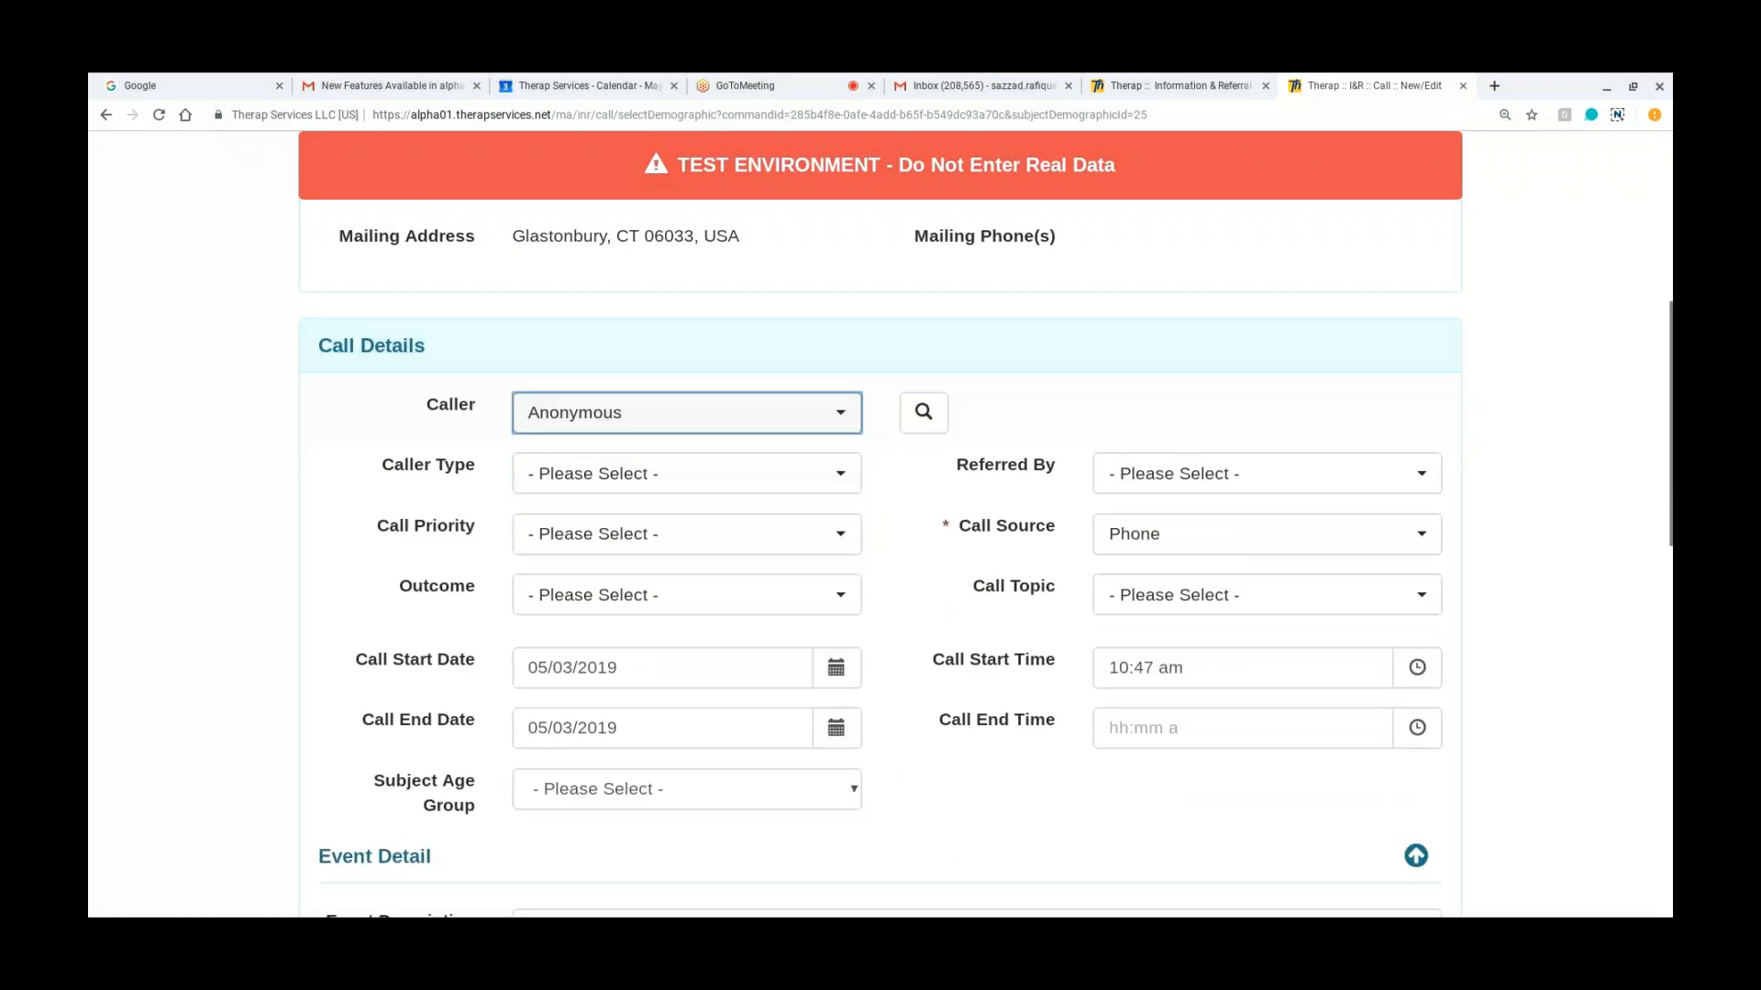
scroll(987, 803, down, 1)
scroll(987, 804, down, 8)
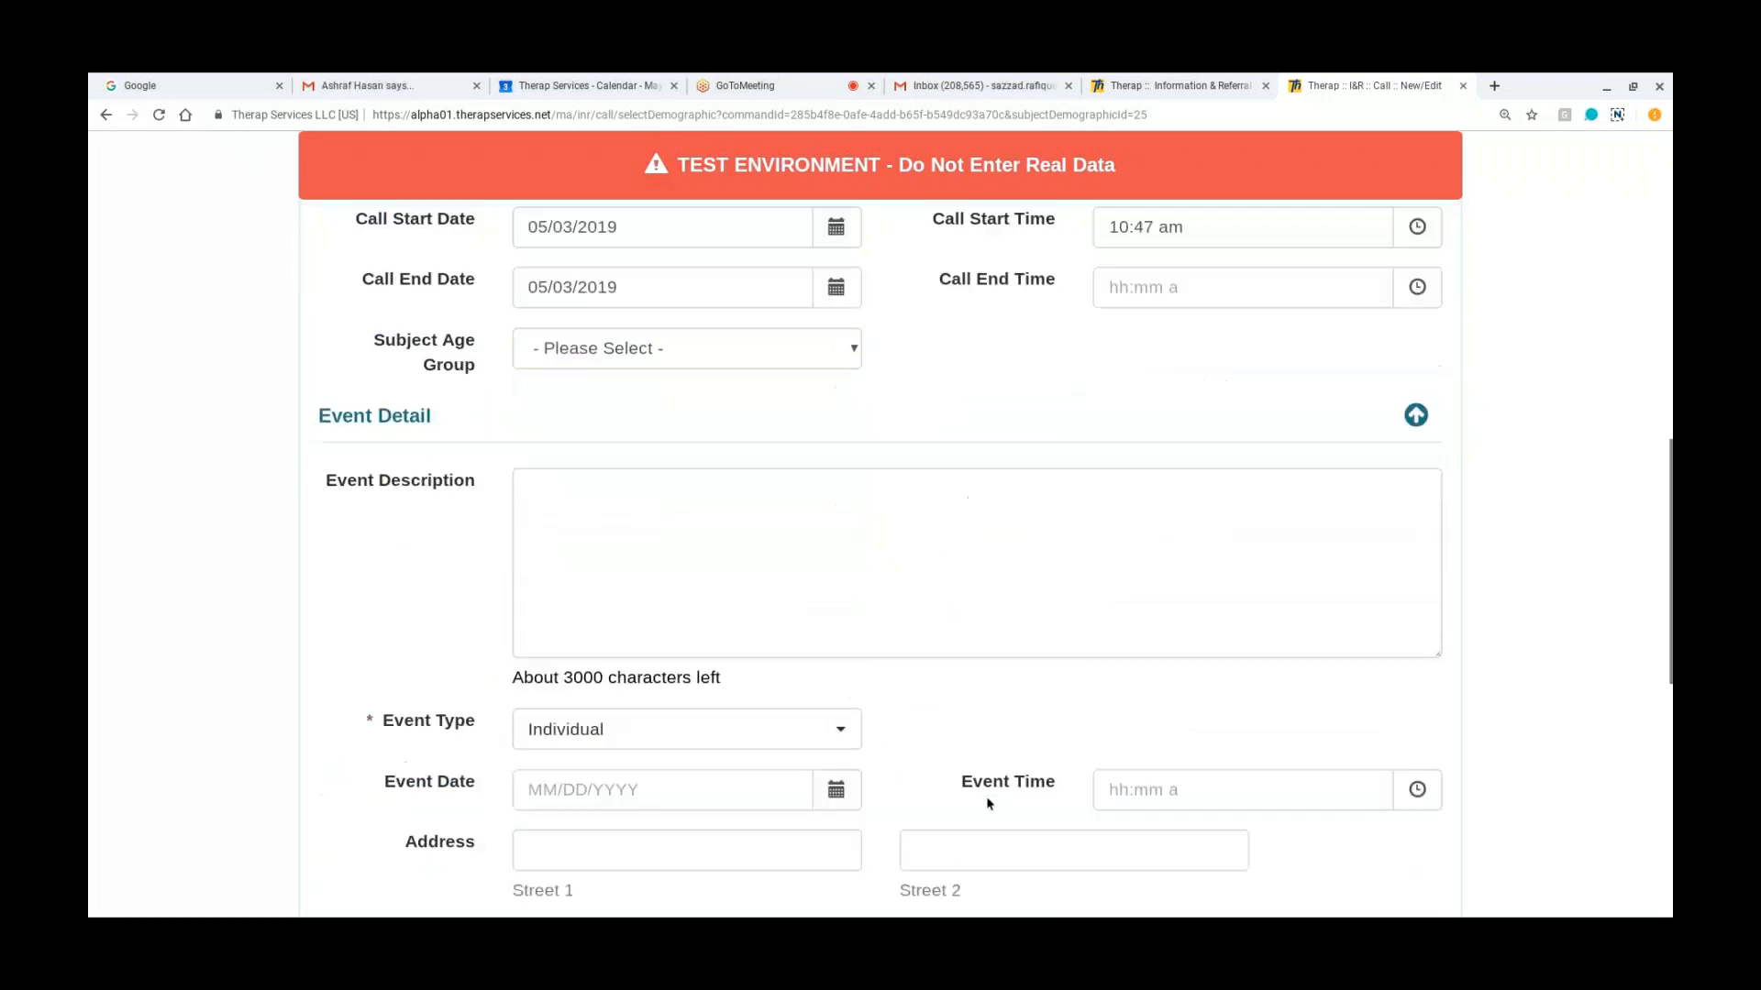
scroll(1376, 813, down, 3)
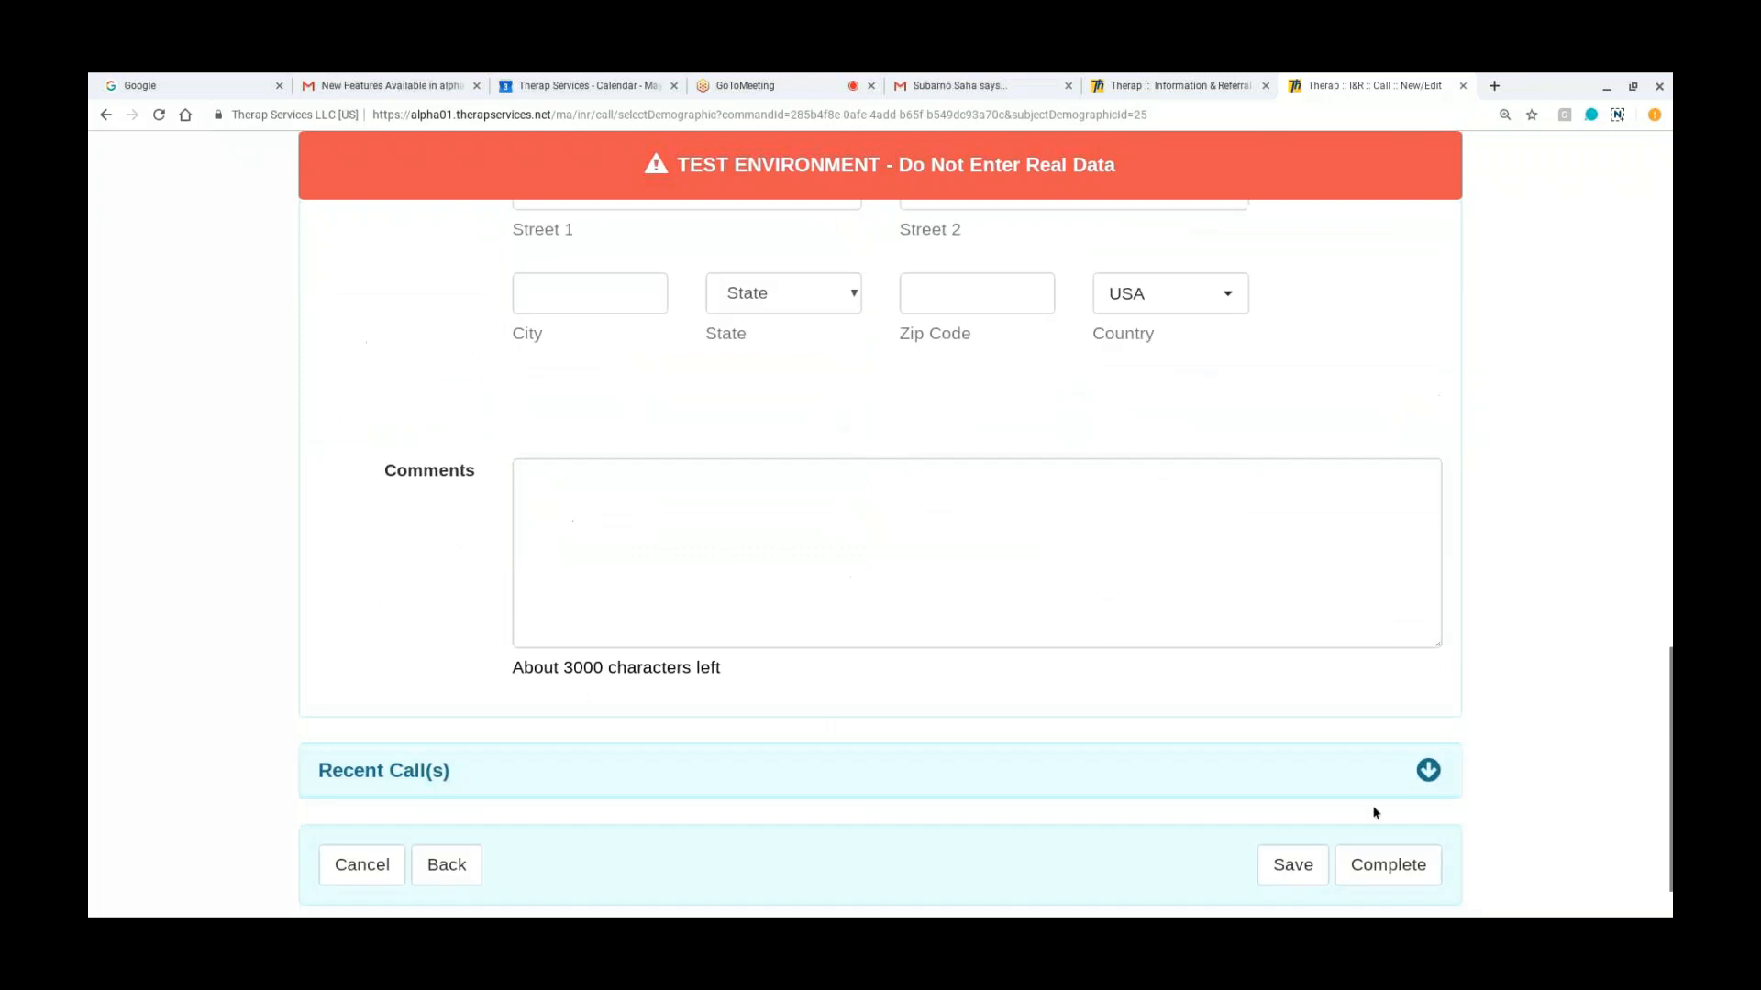
click(1314, 863)
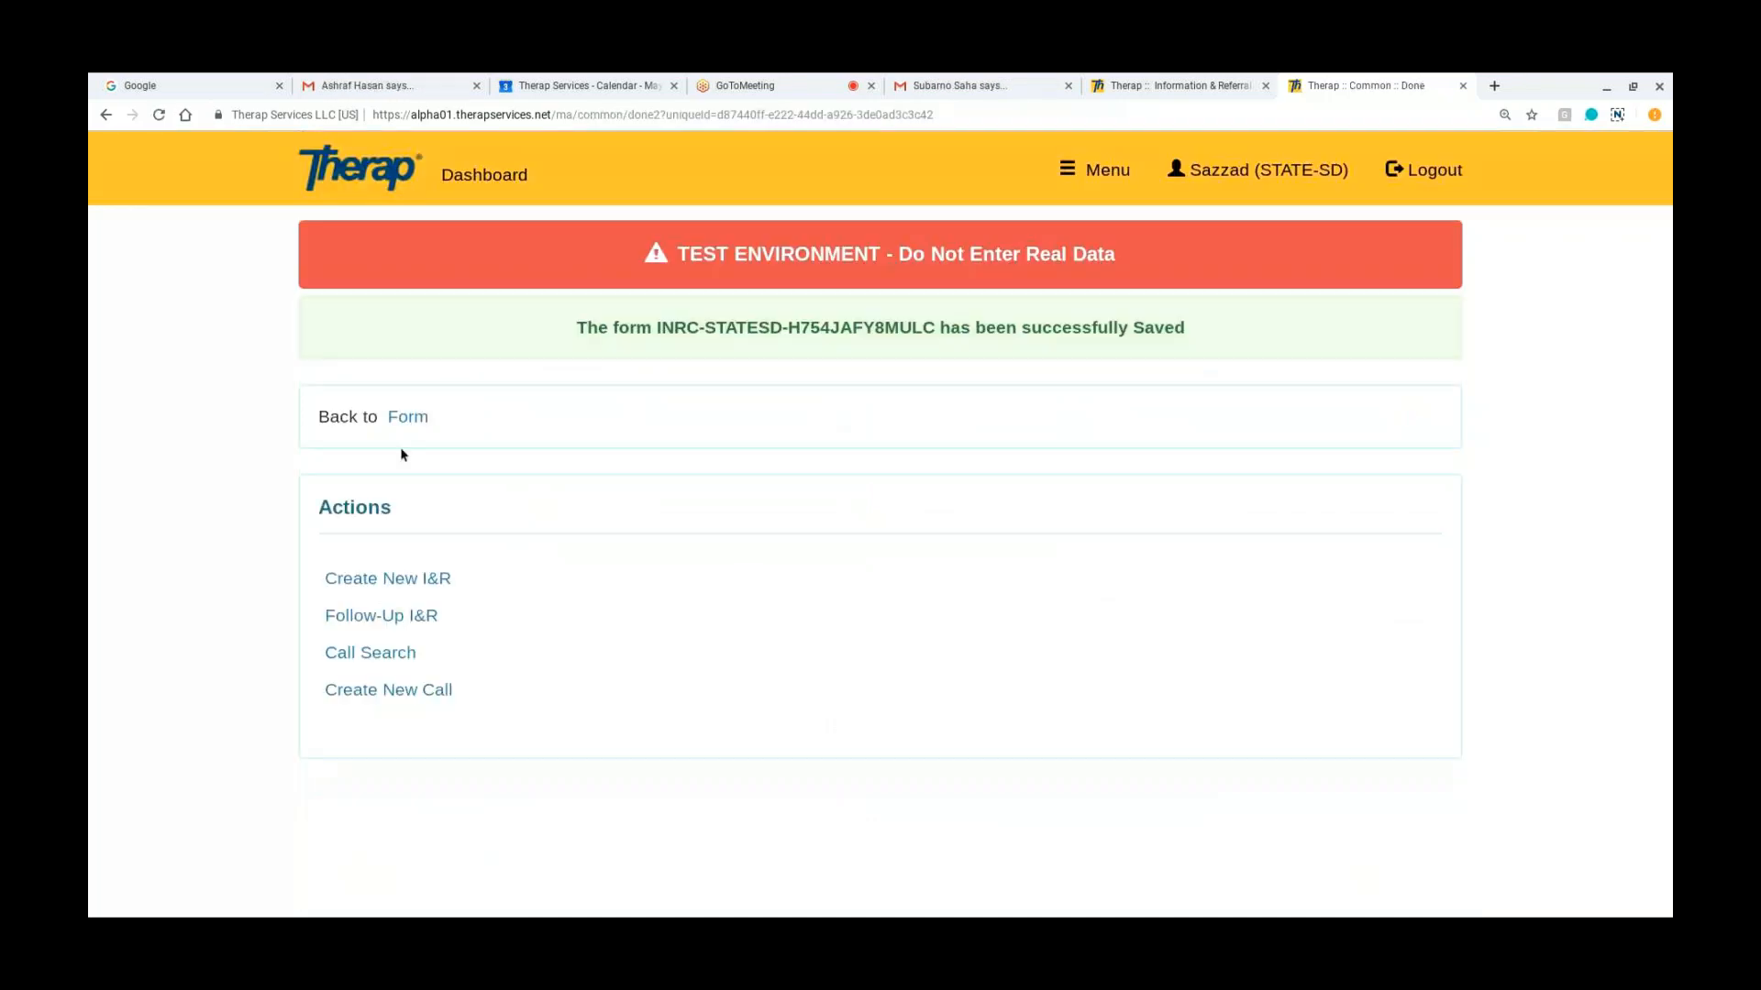
Step: Reopen the saved call form and review its subject details, call details, event detail and available actions
click(404, 422)
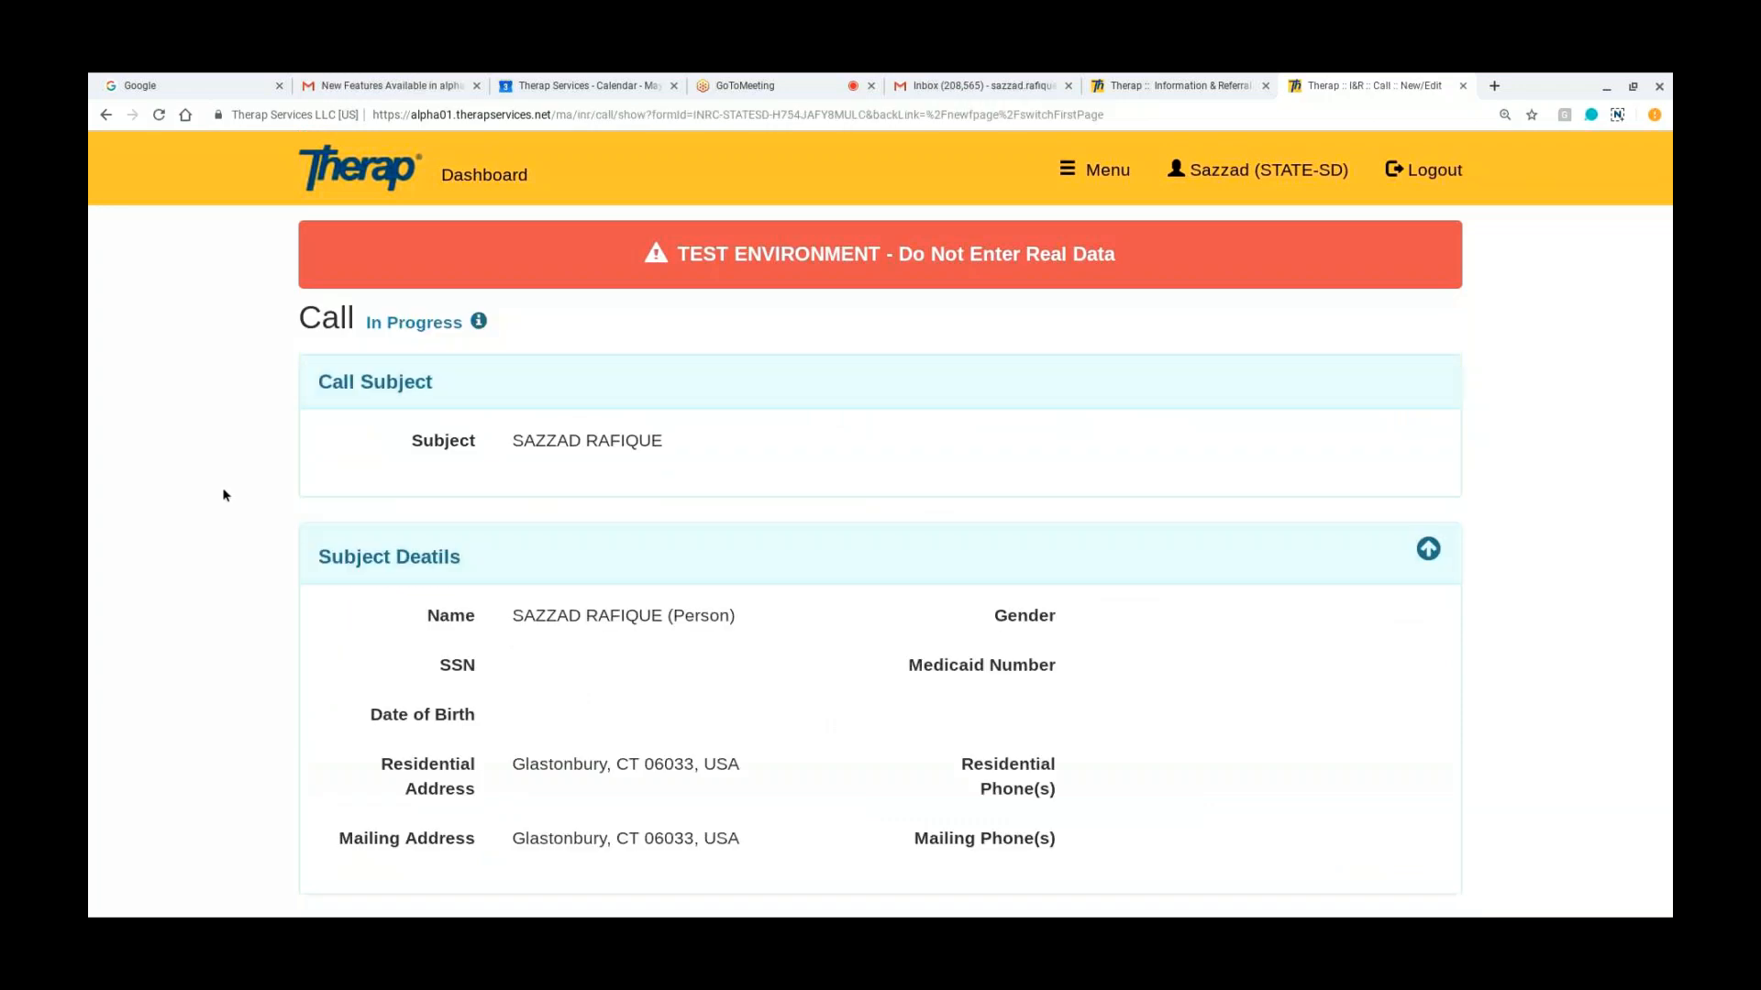
scroll(223, 494, down, 3)
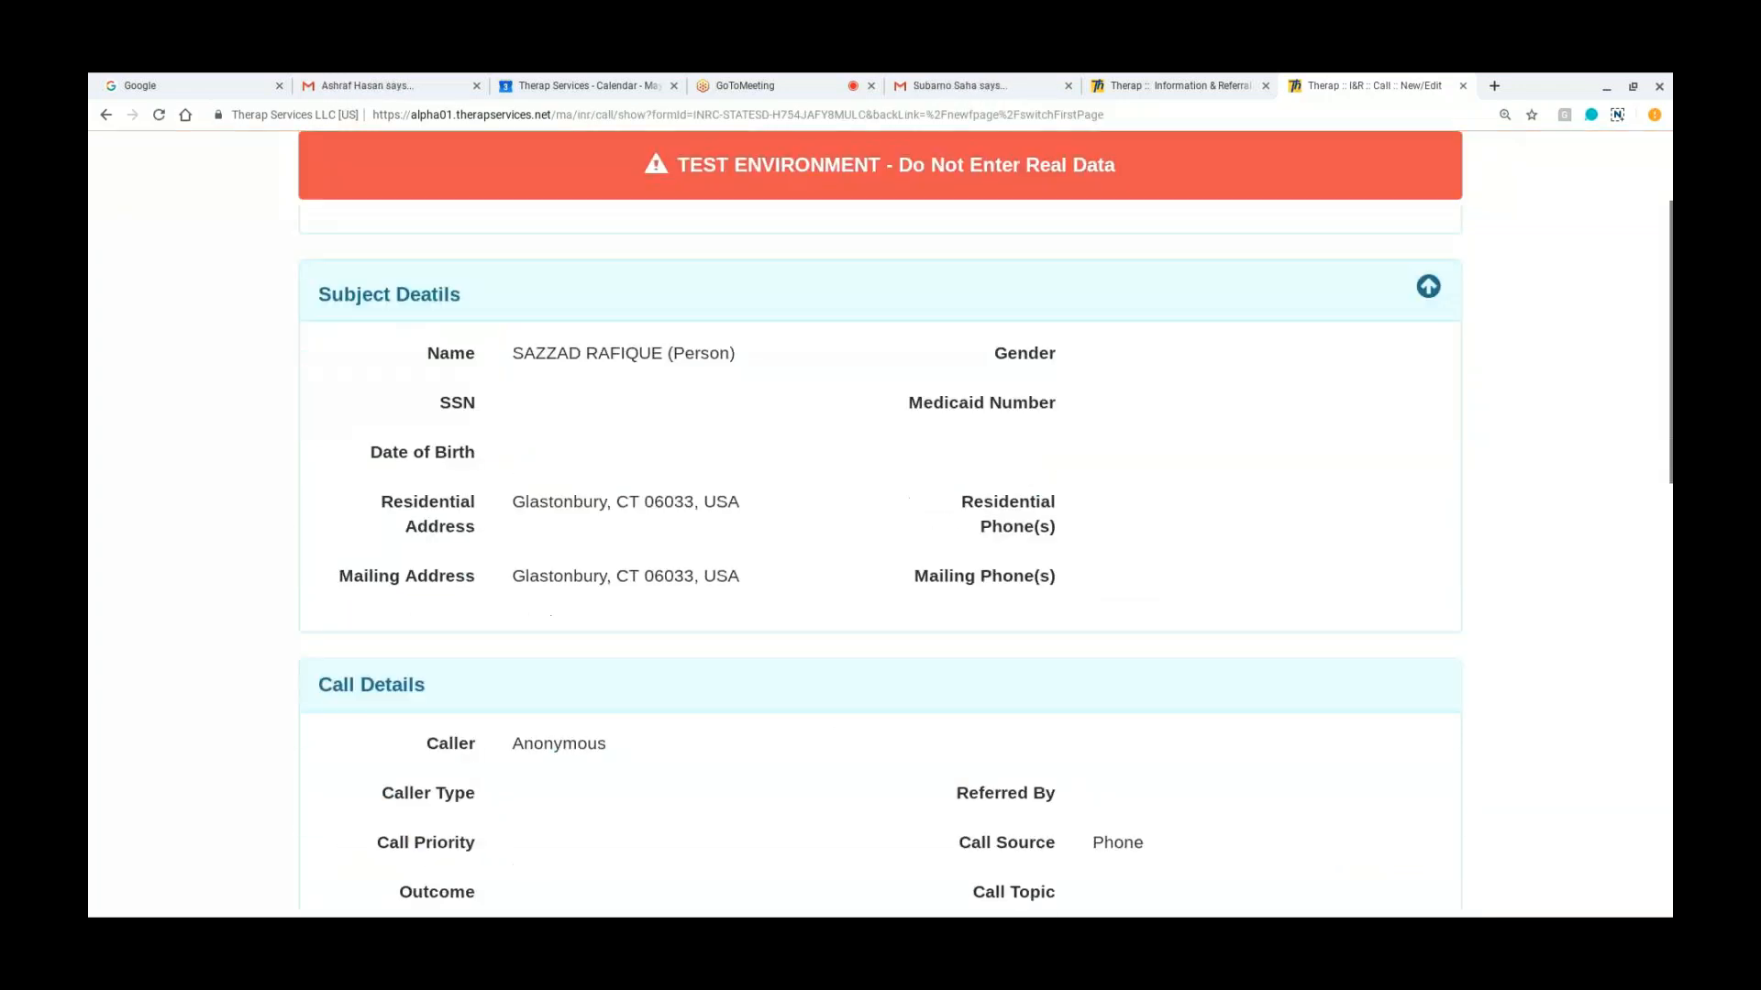
scroll(881, 523, down, 1)
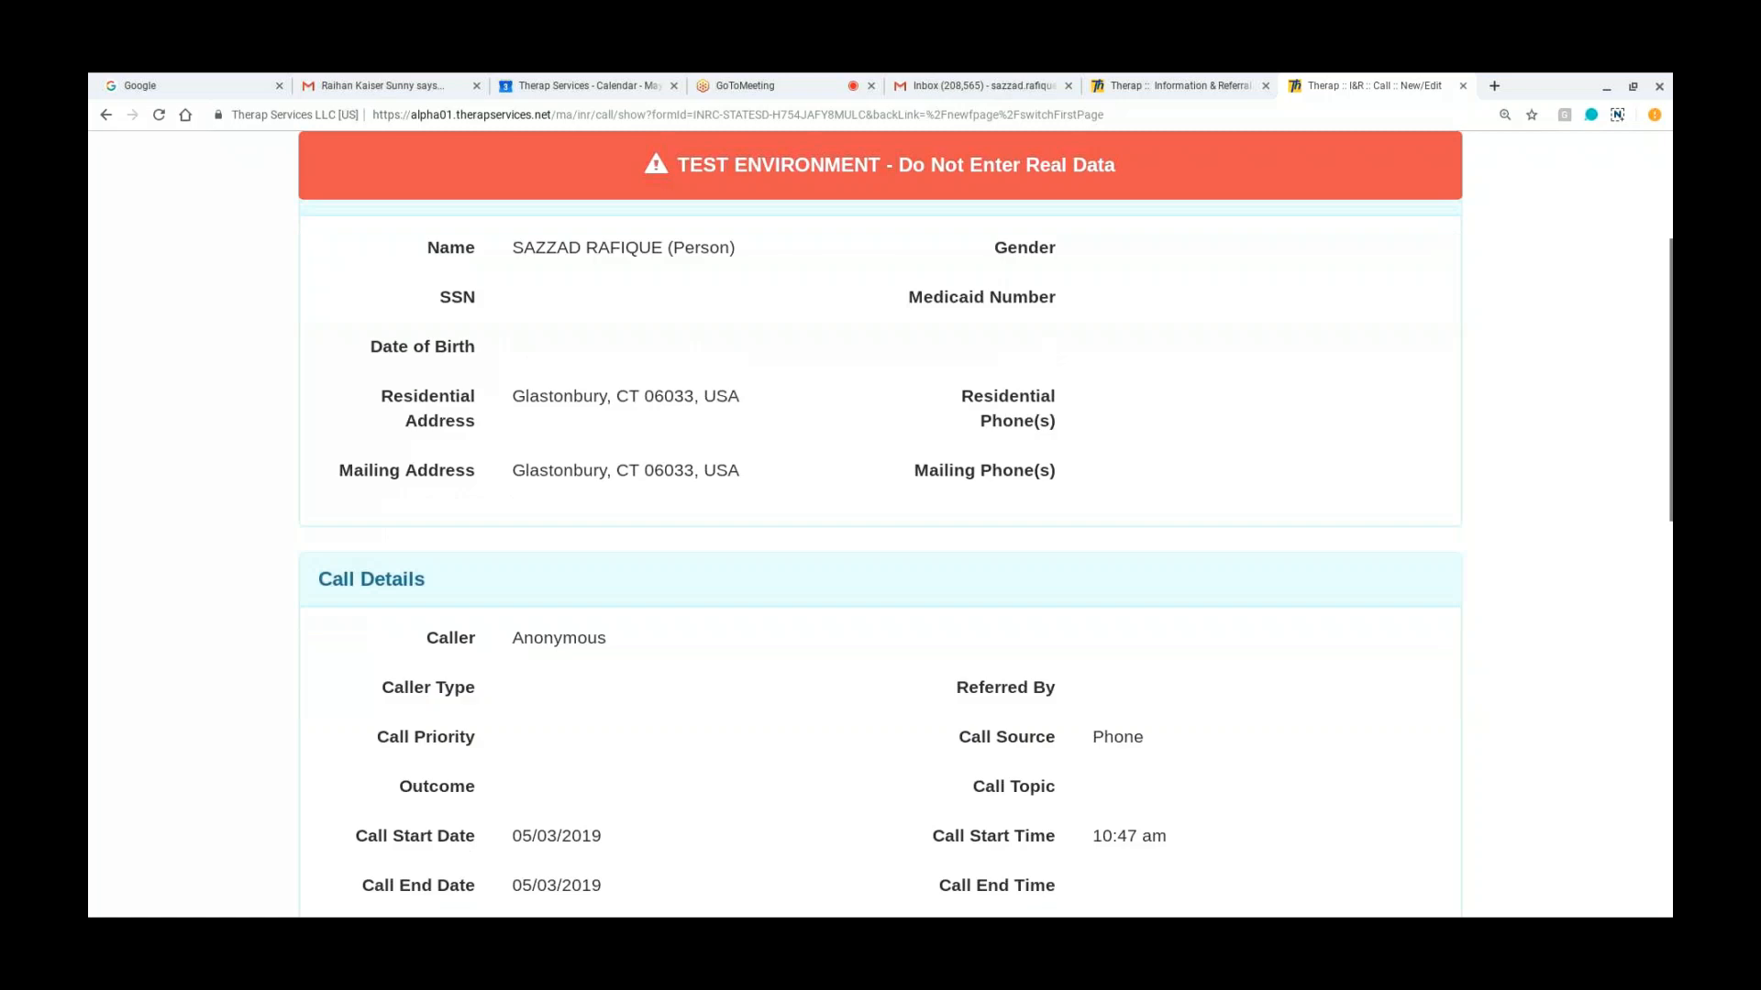
scroll(880, 523, down, 2)
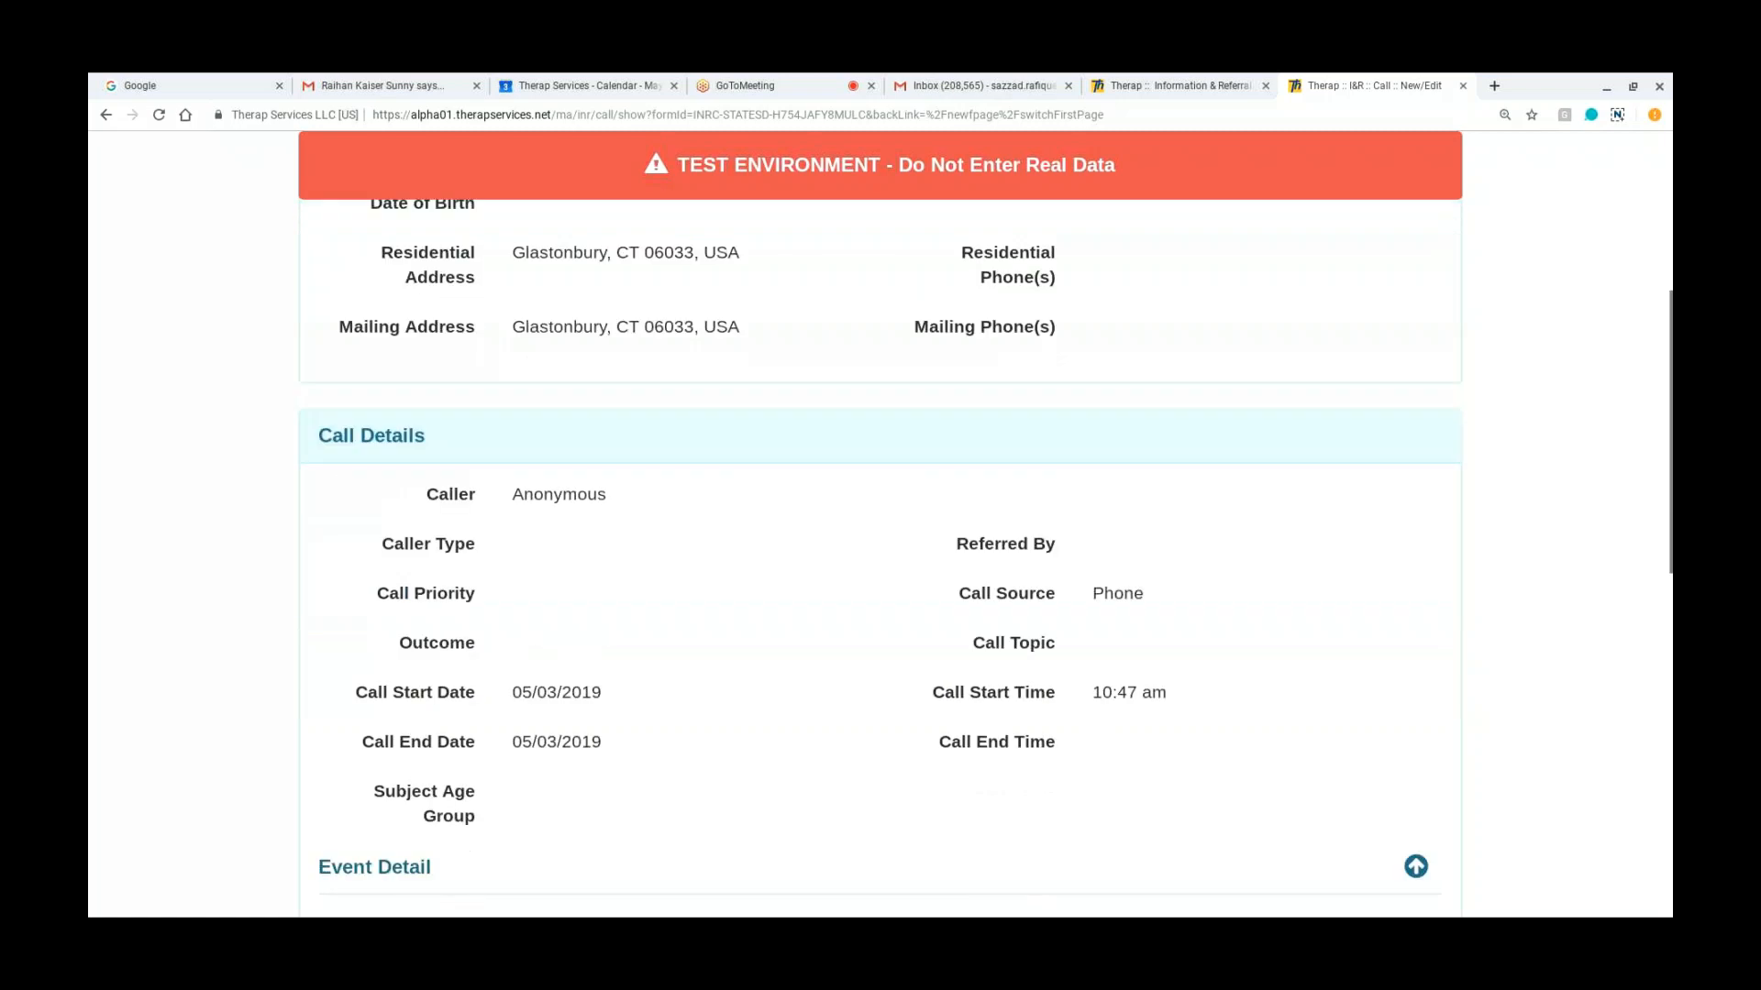
scroll(880, 523, down, 3)
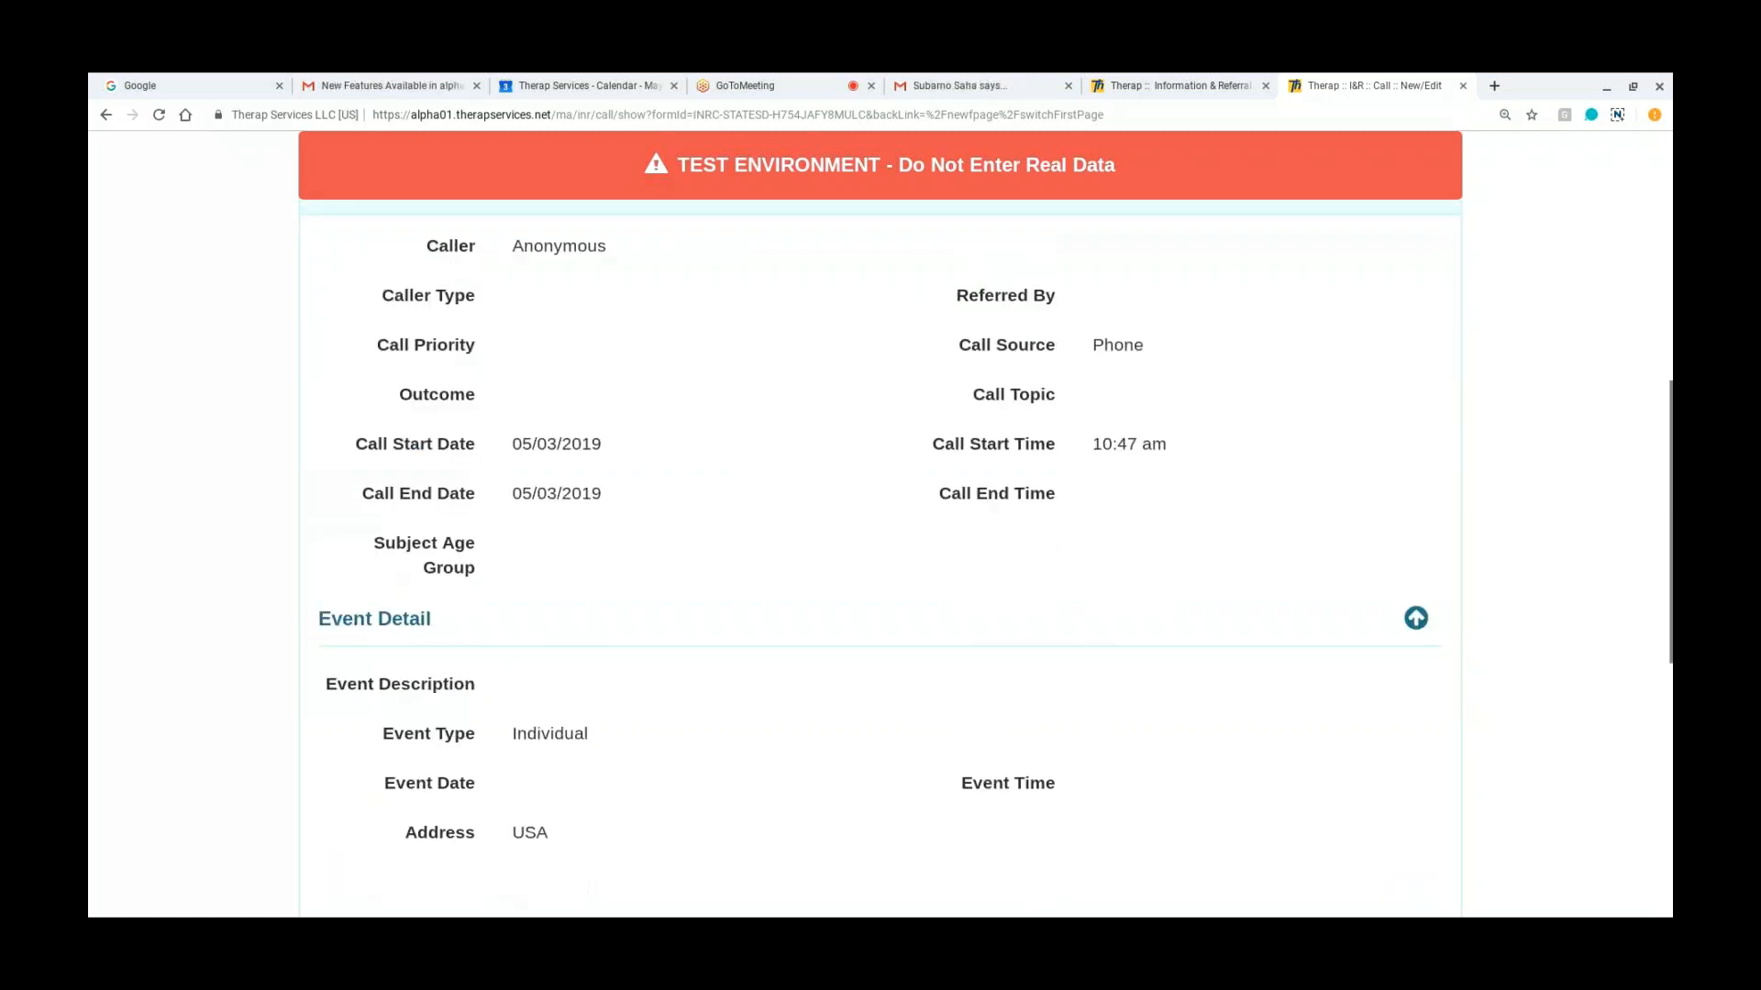
scroll(881, 522, up, 5)
scroll(597, 476, up, 2)
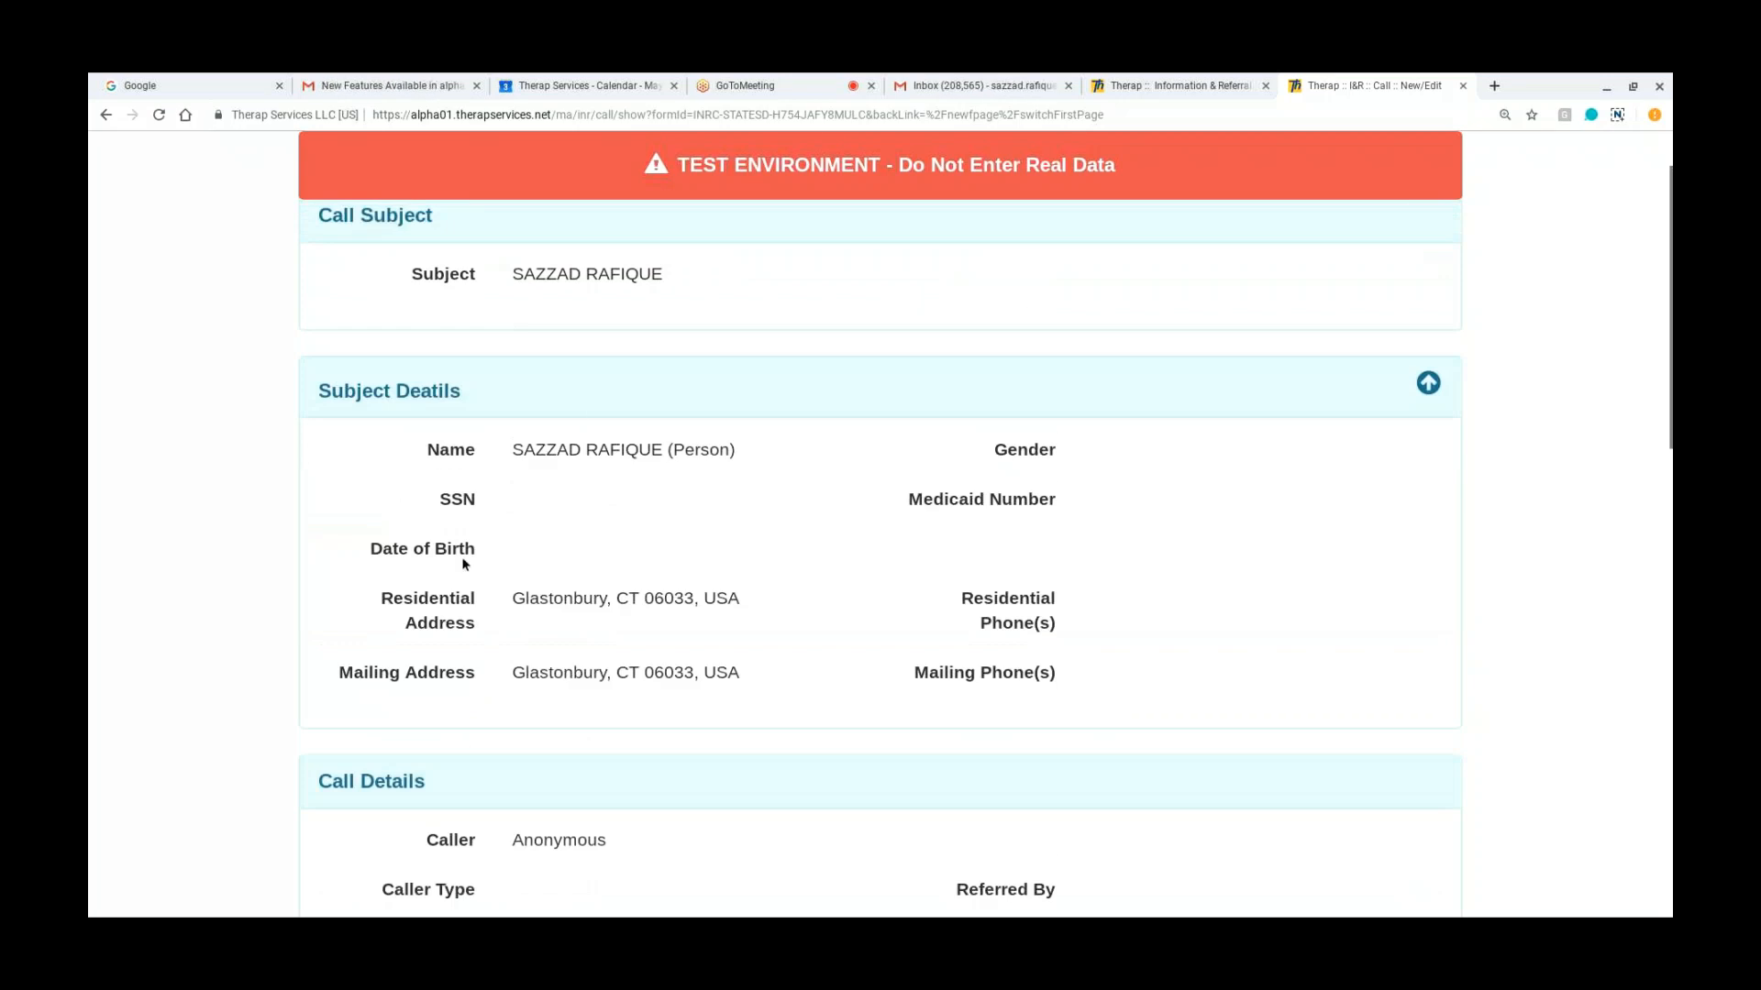
scroll(465, 564, down, 10)
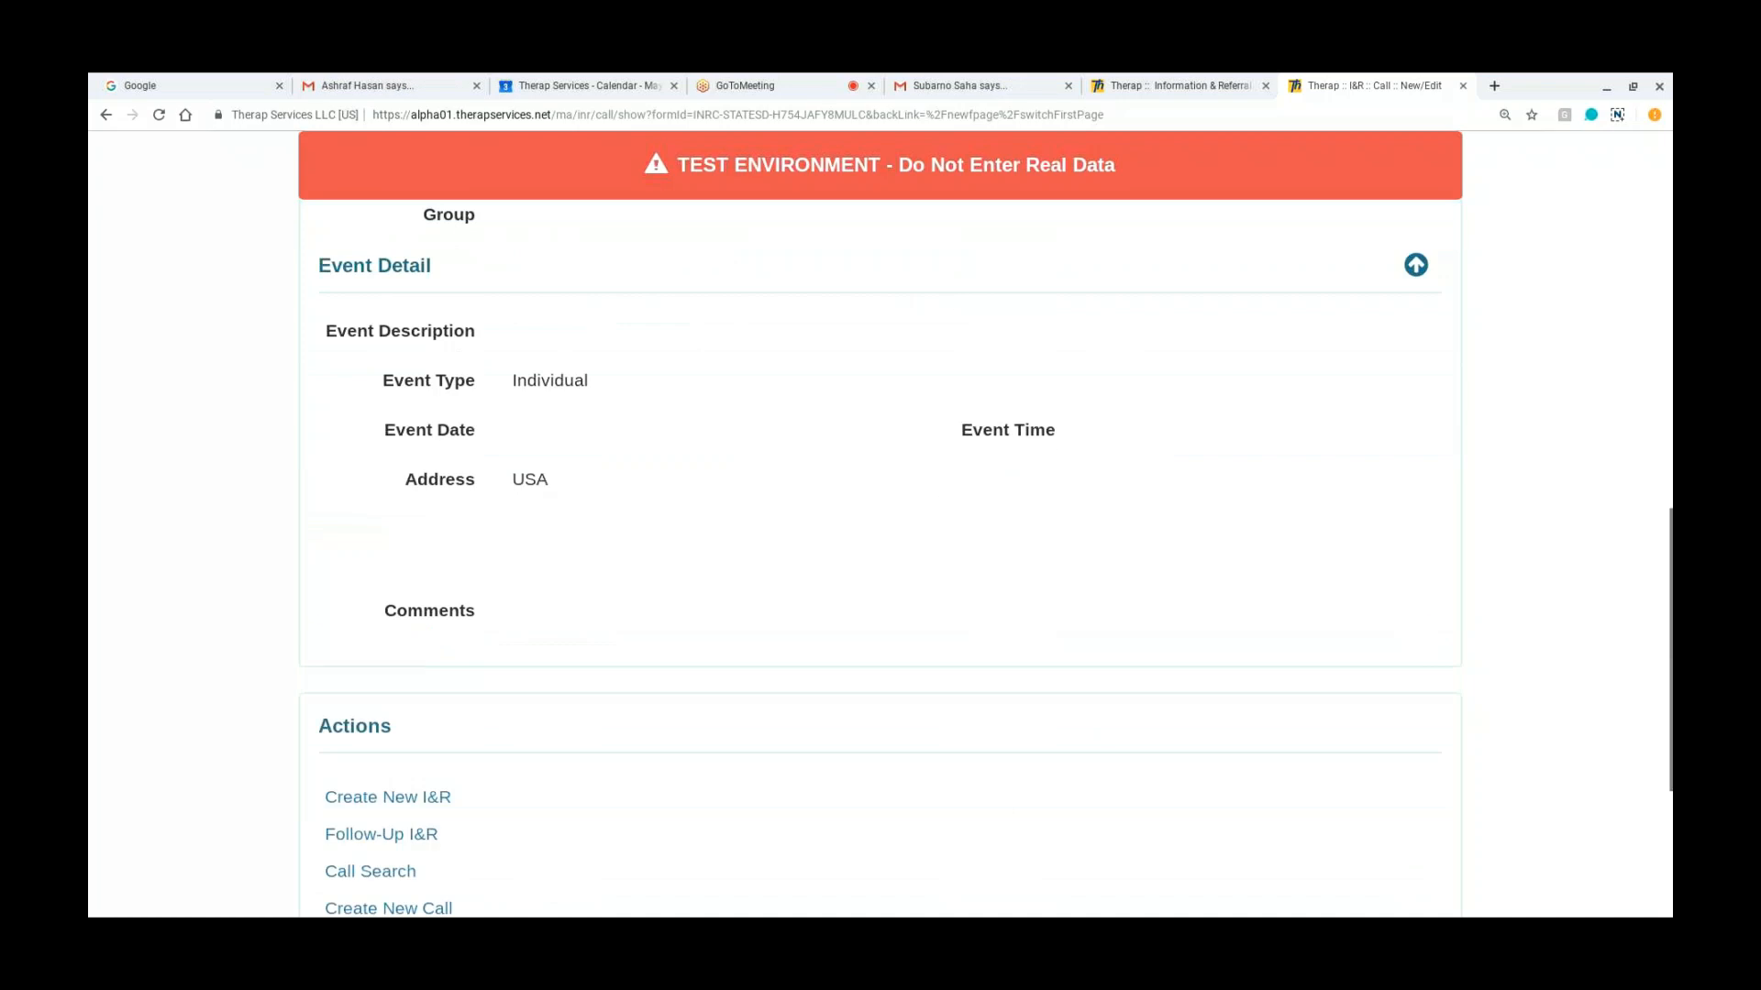
Step: Open the saved call for editing and search the existing caller list for "ma"
scroll(1217, 732, down, 4)
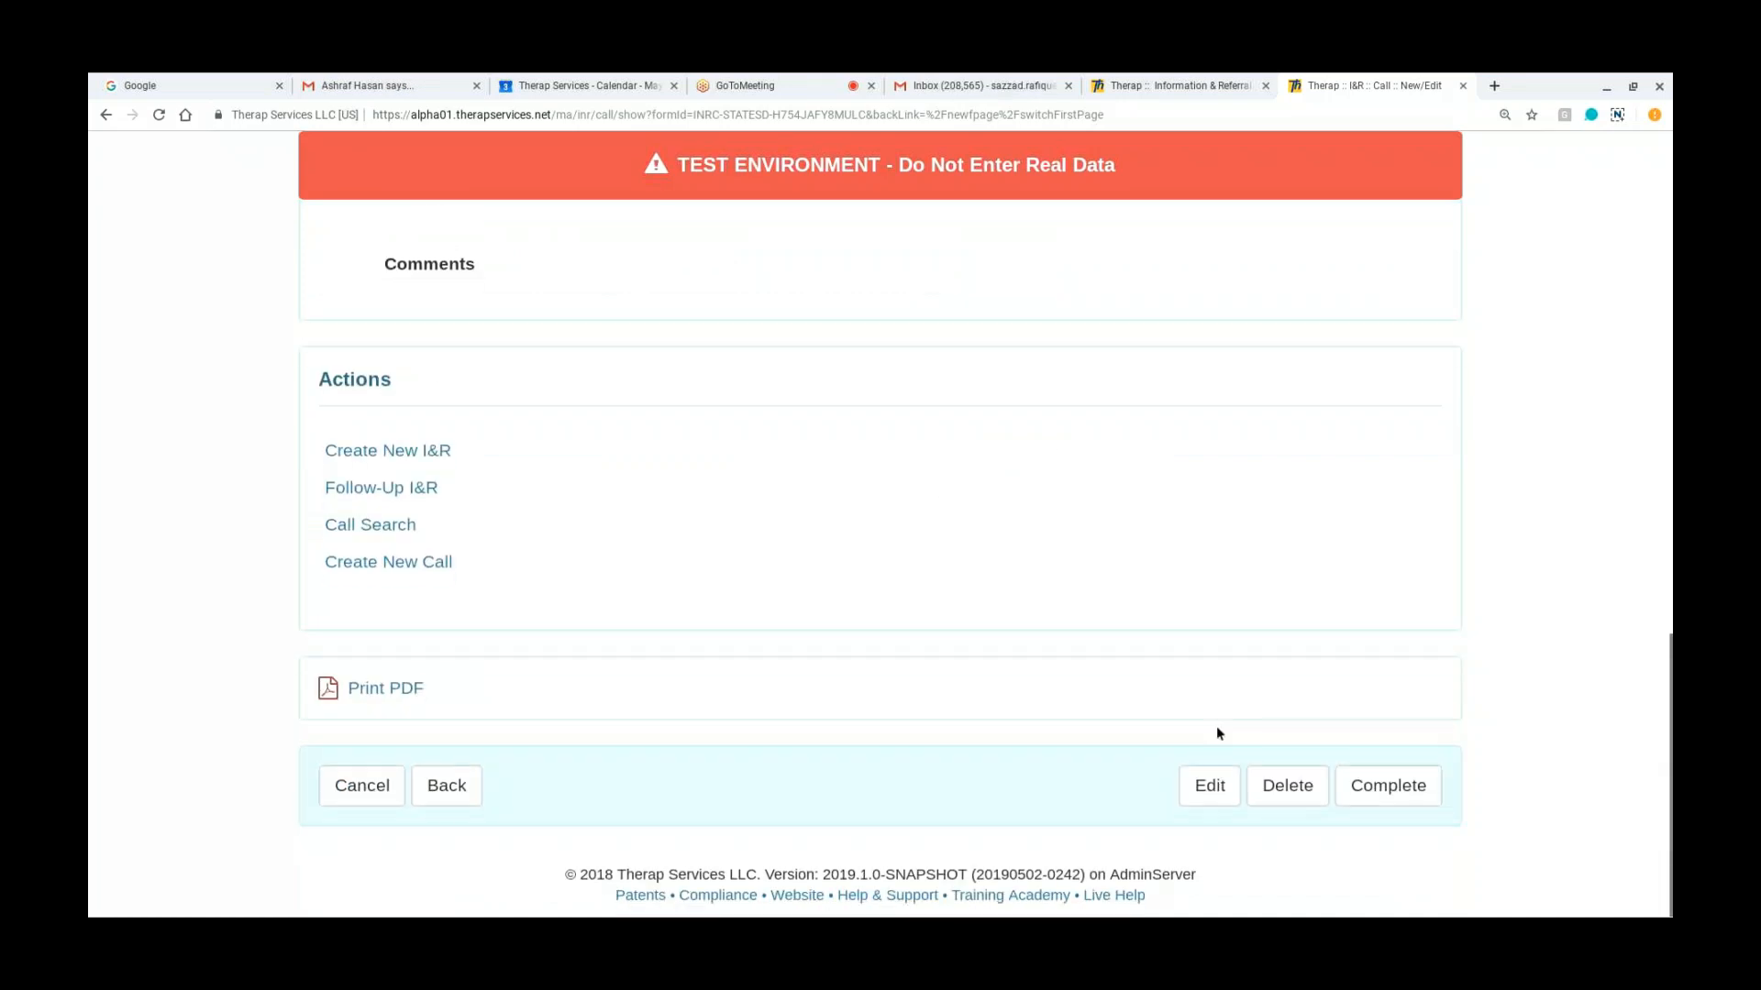
click(1211, 785)
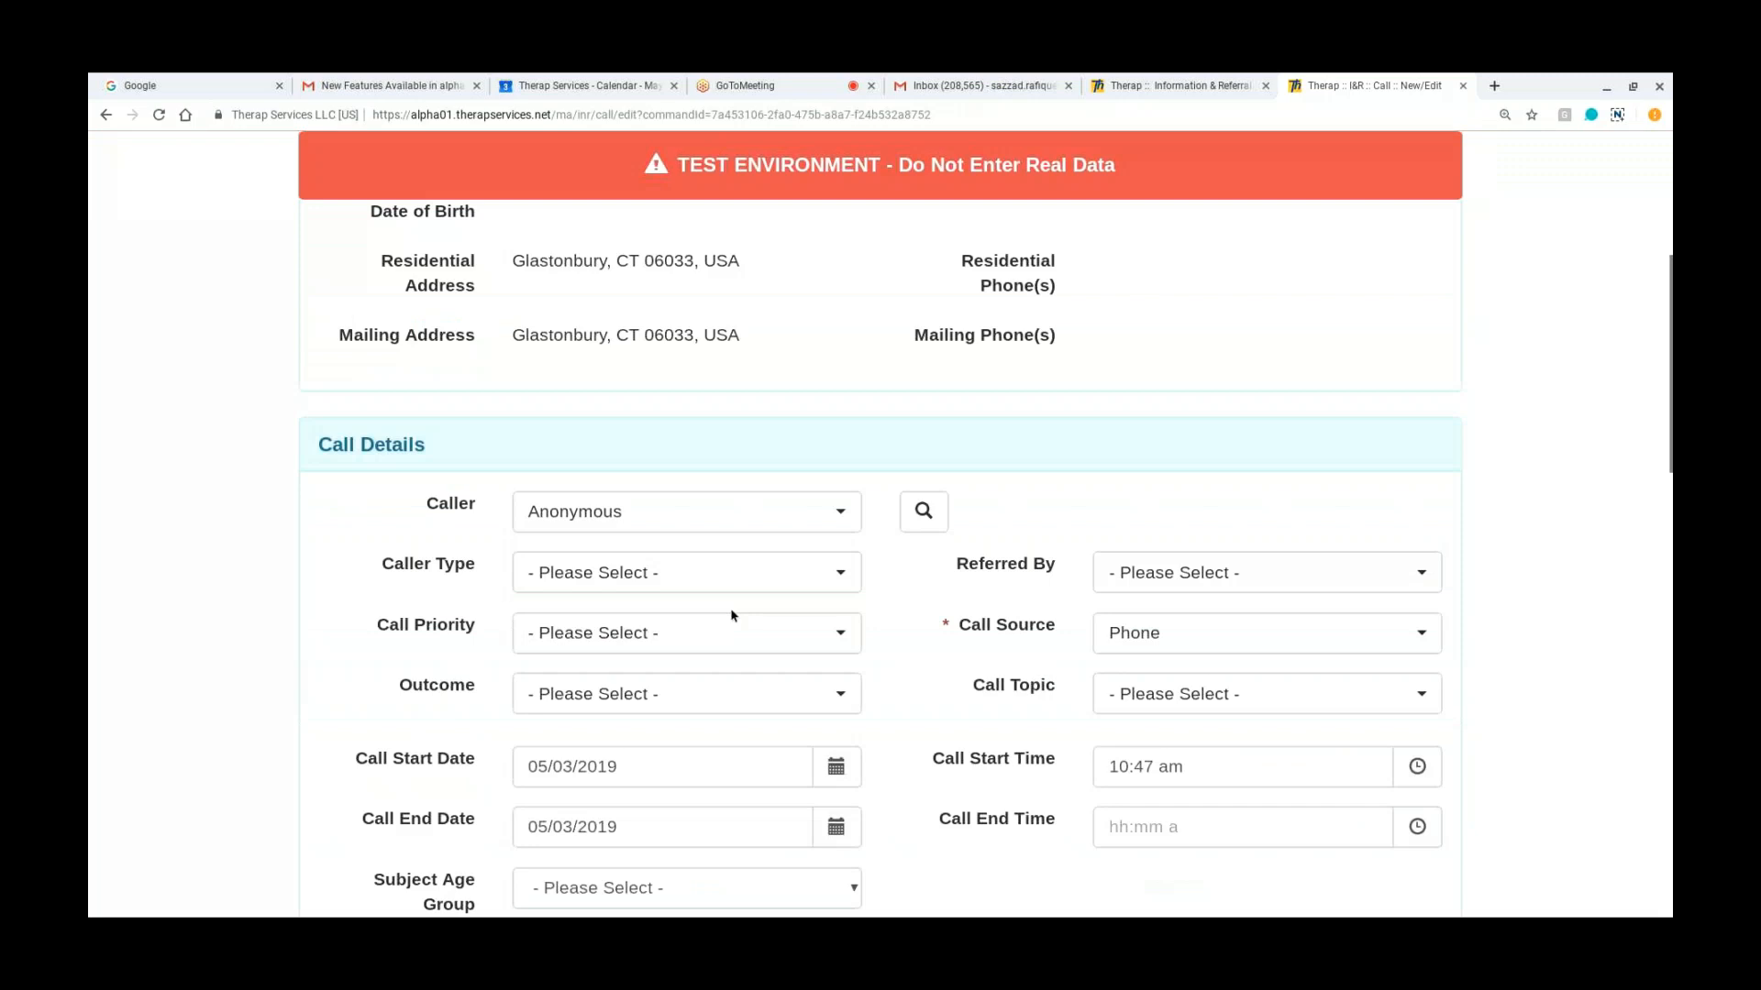
scroll(833, 355, down, 2)
click(834, 355)
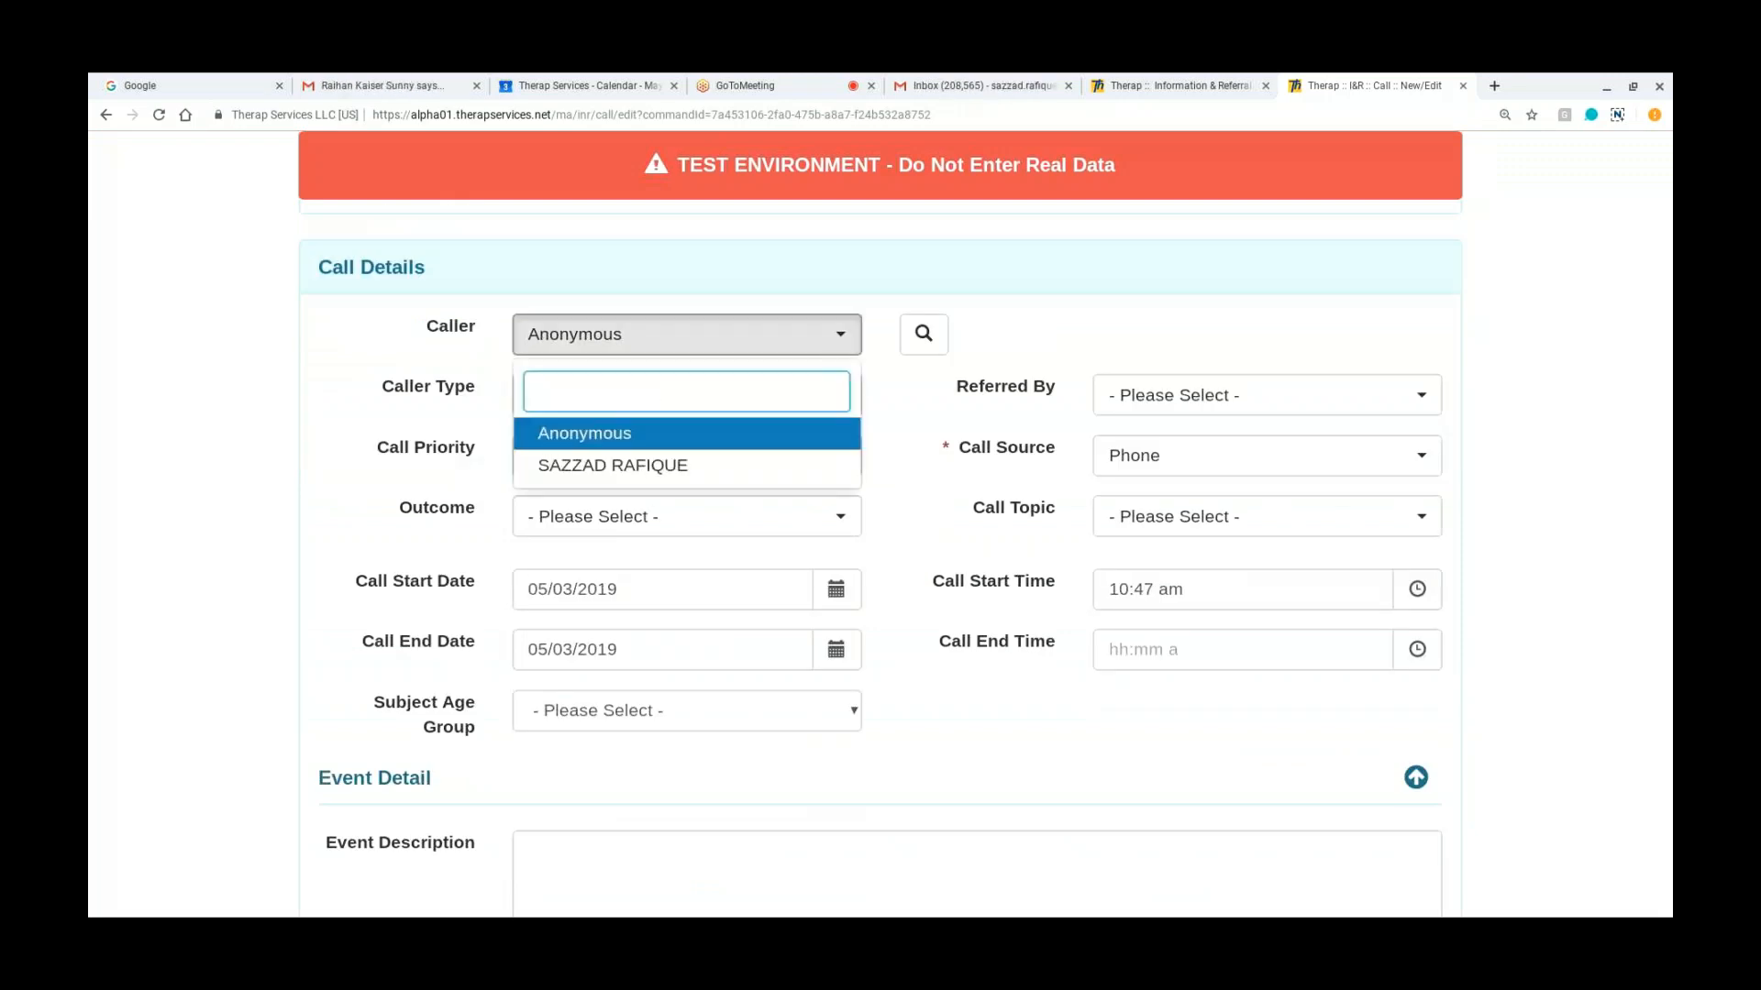
text(ma)
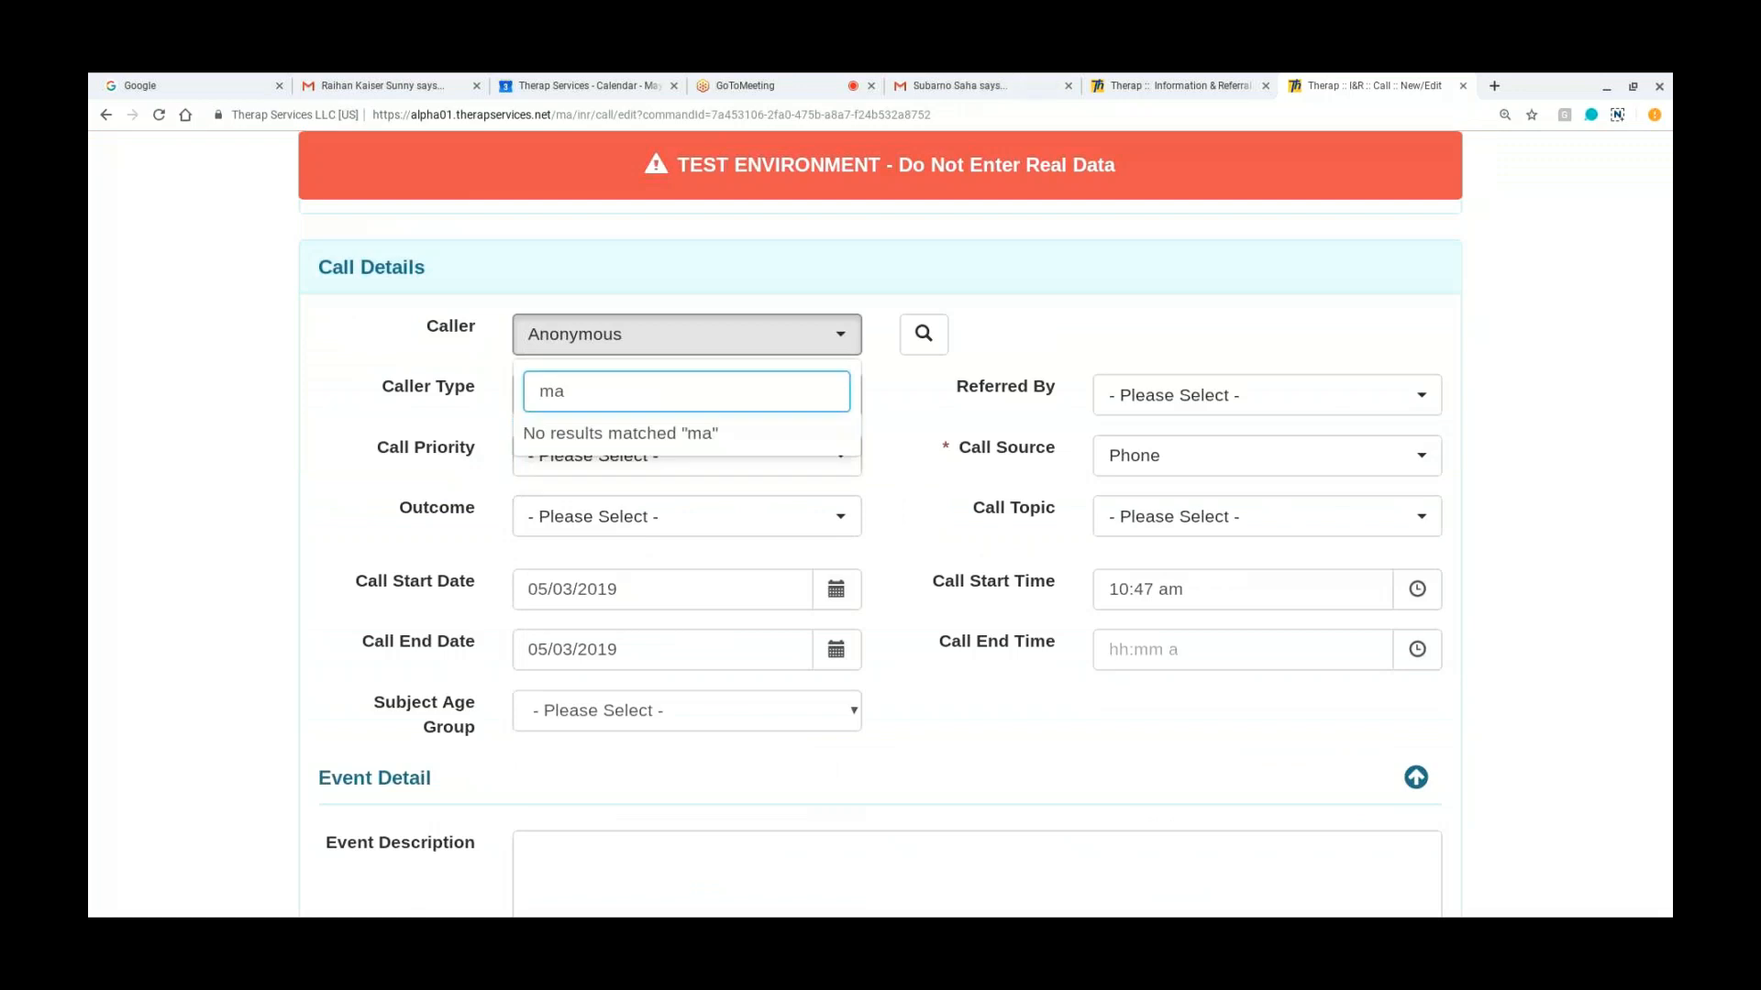
Step: Search the I&R demographics by the caller's first name and set the matching person as the caller
click(924, 343)
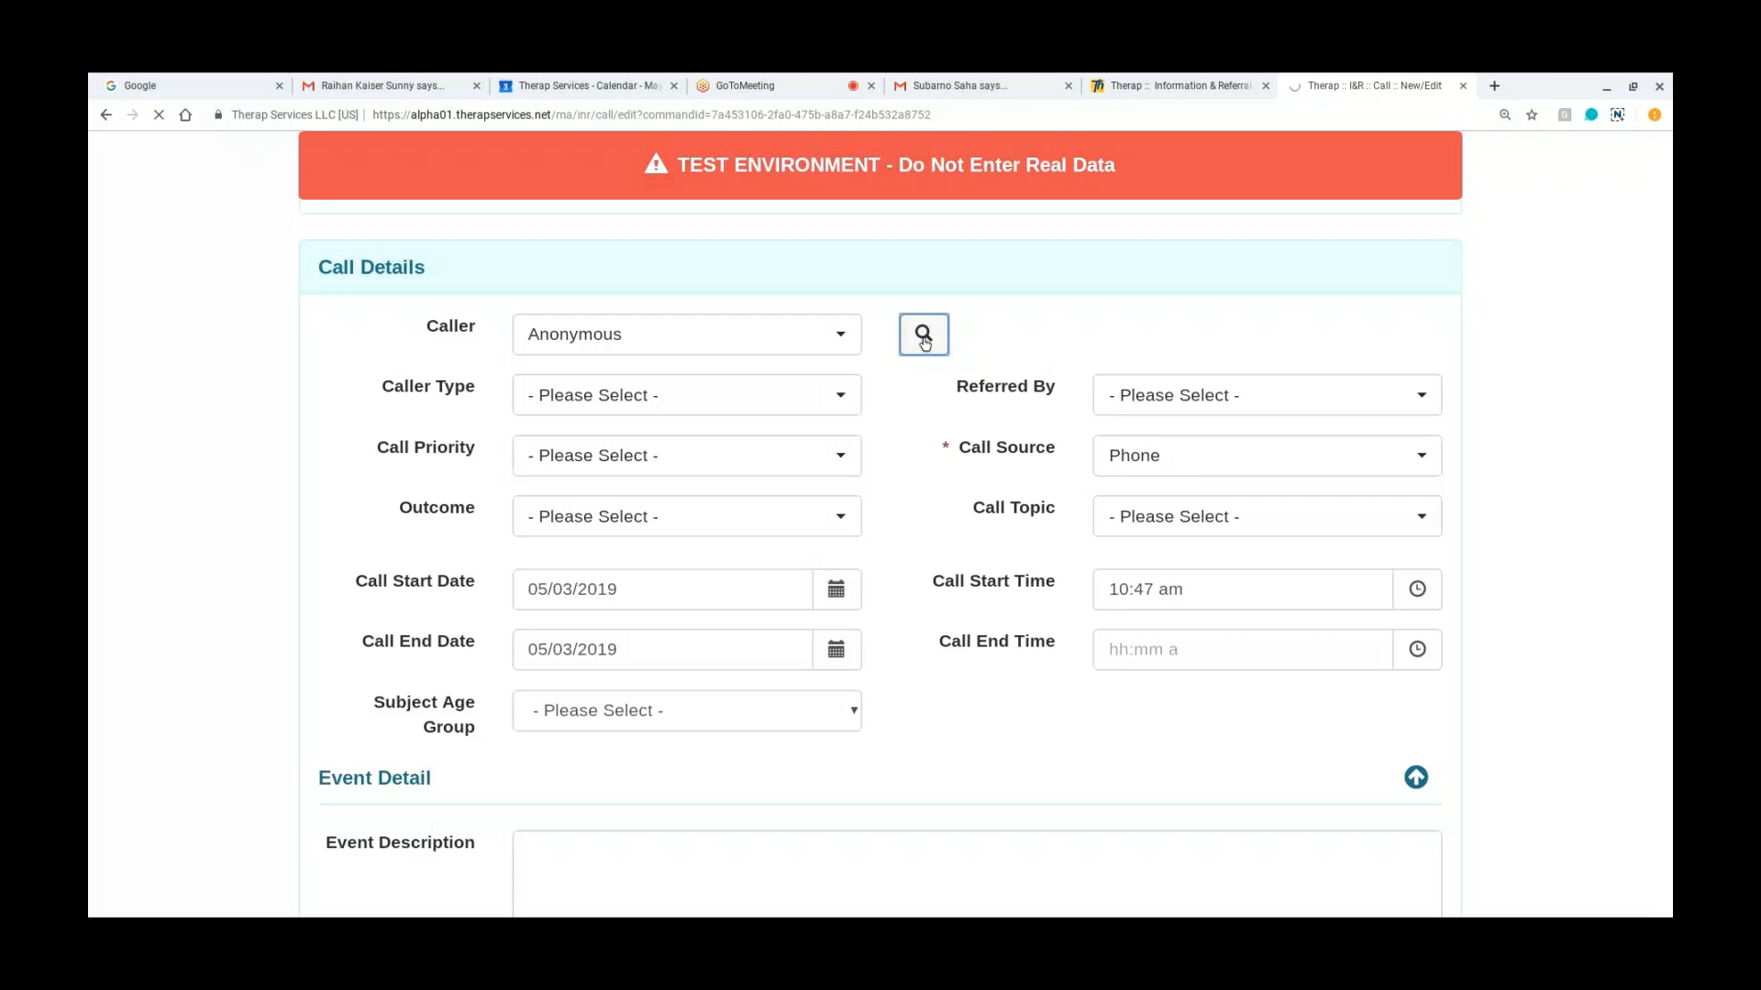
click(456, 372)
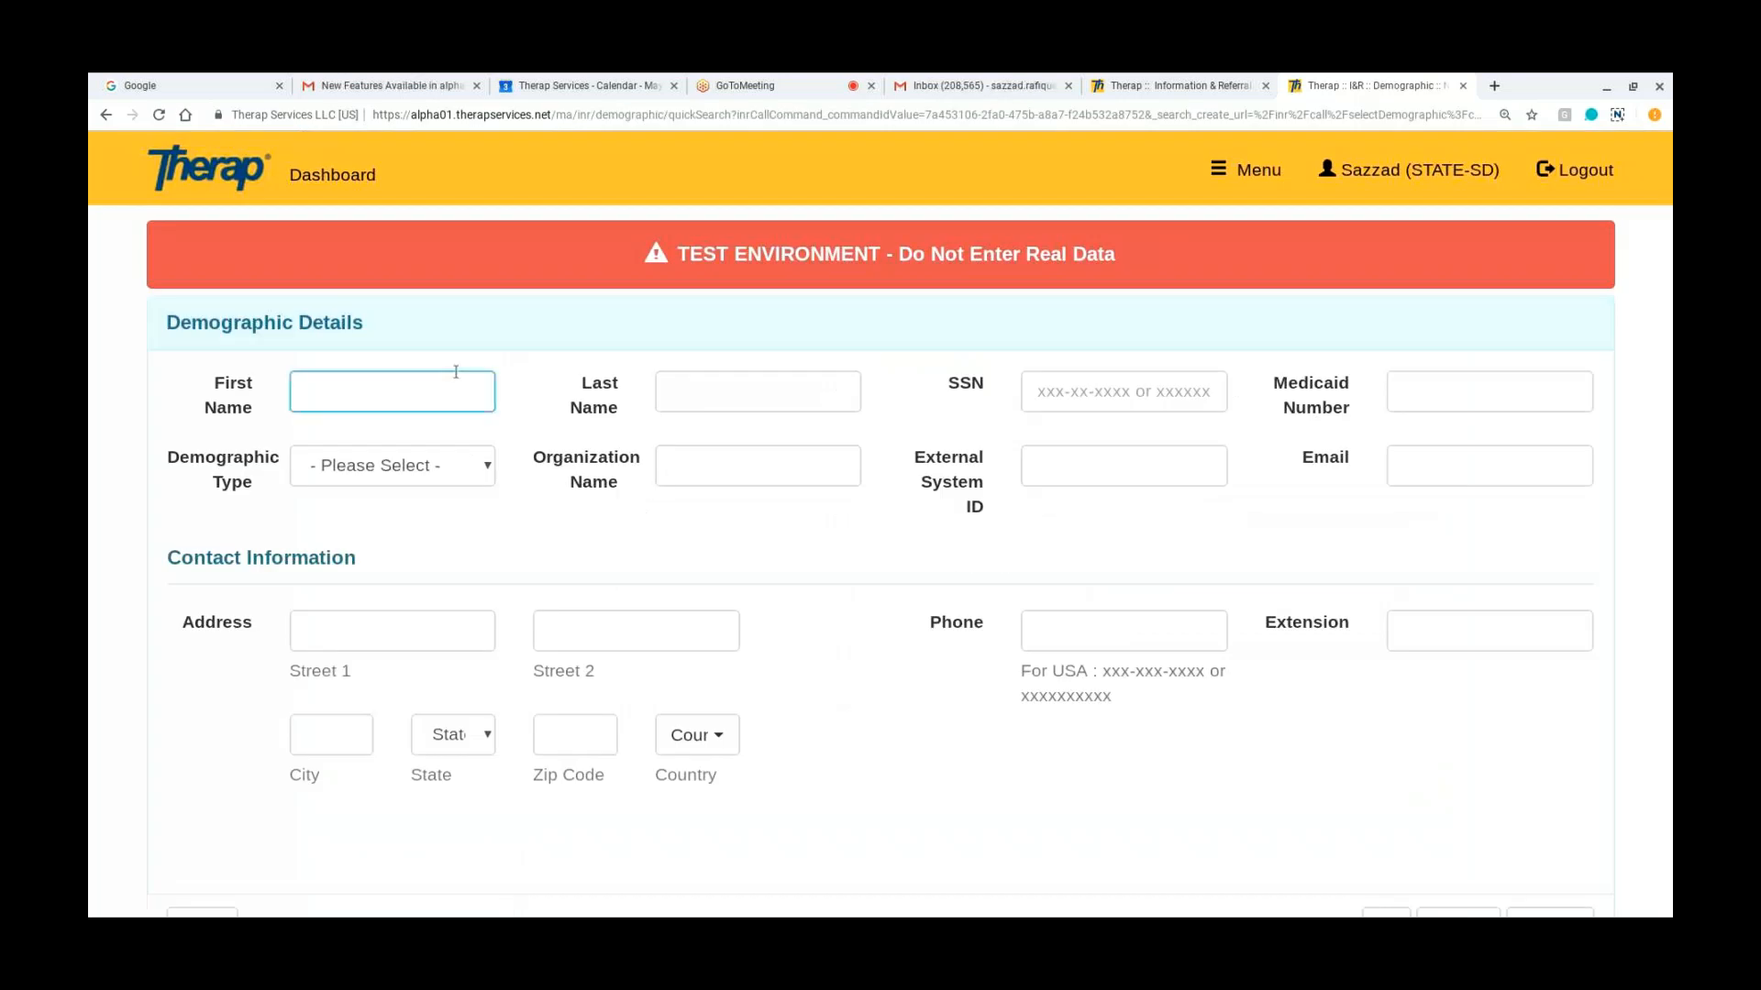
text(mary)
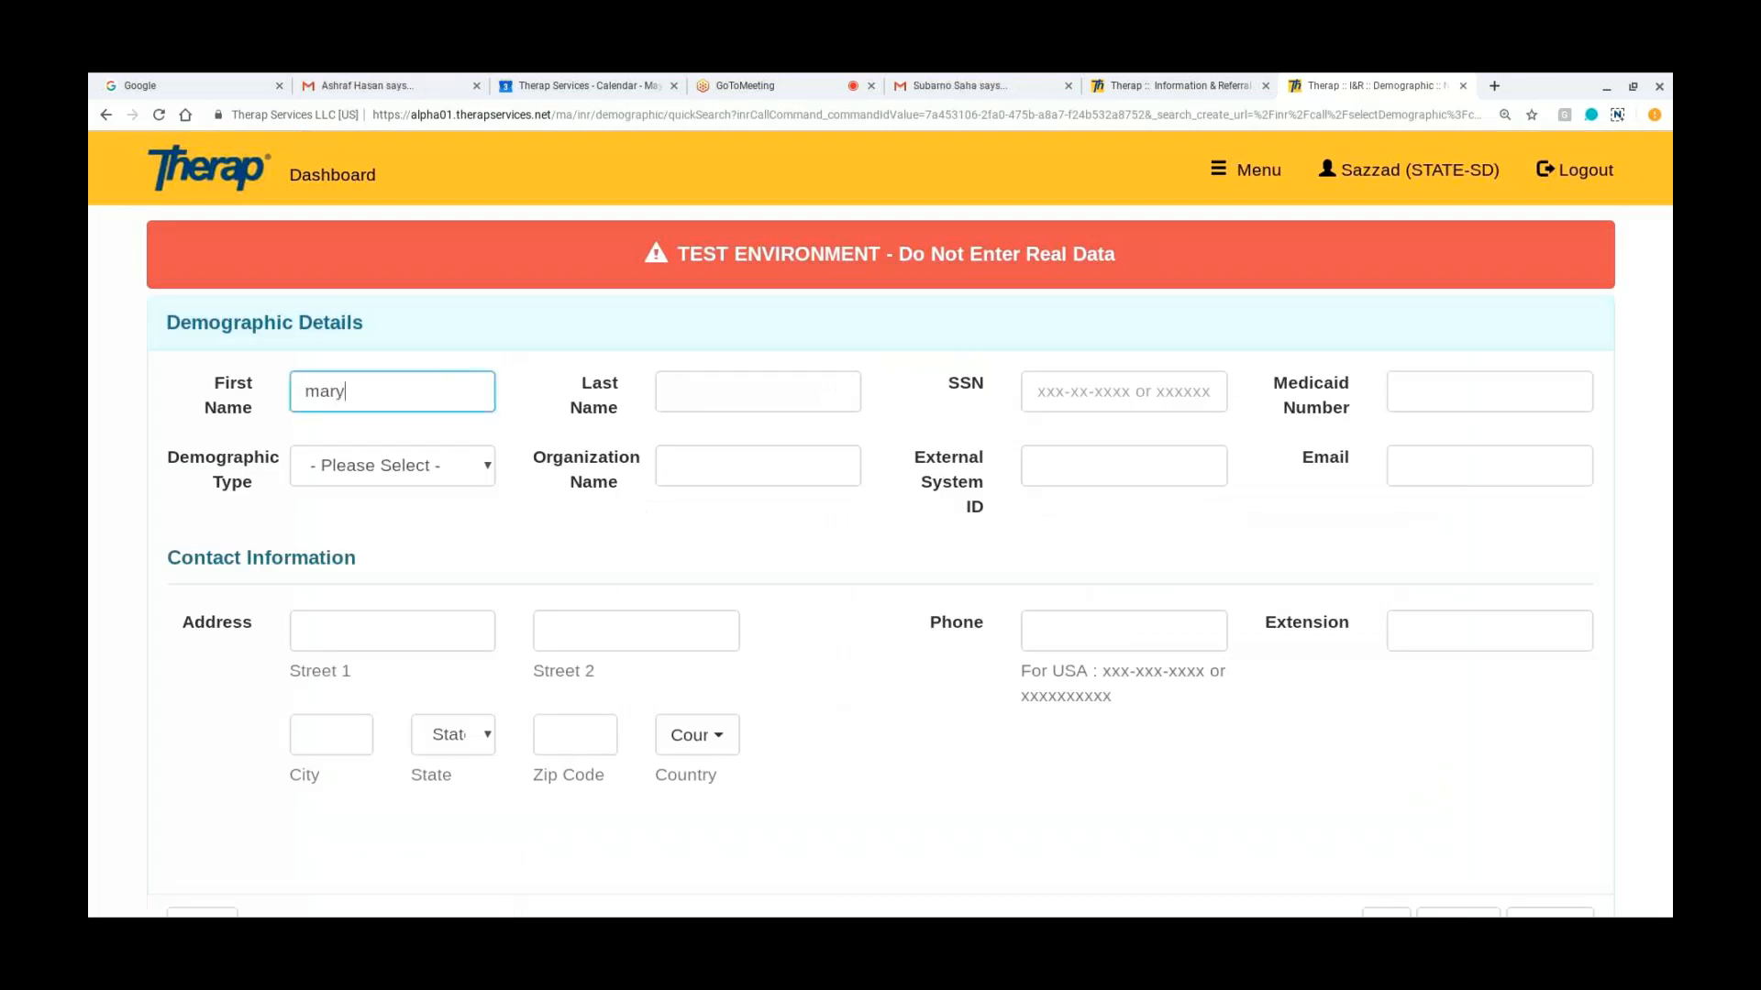
scroll(850, 682, down, 2)
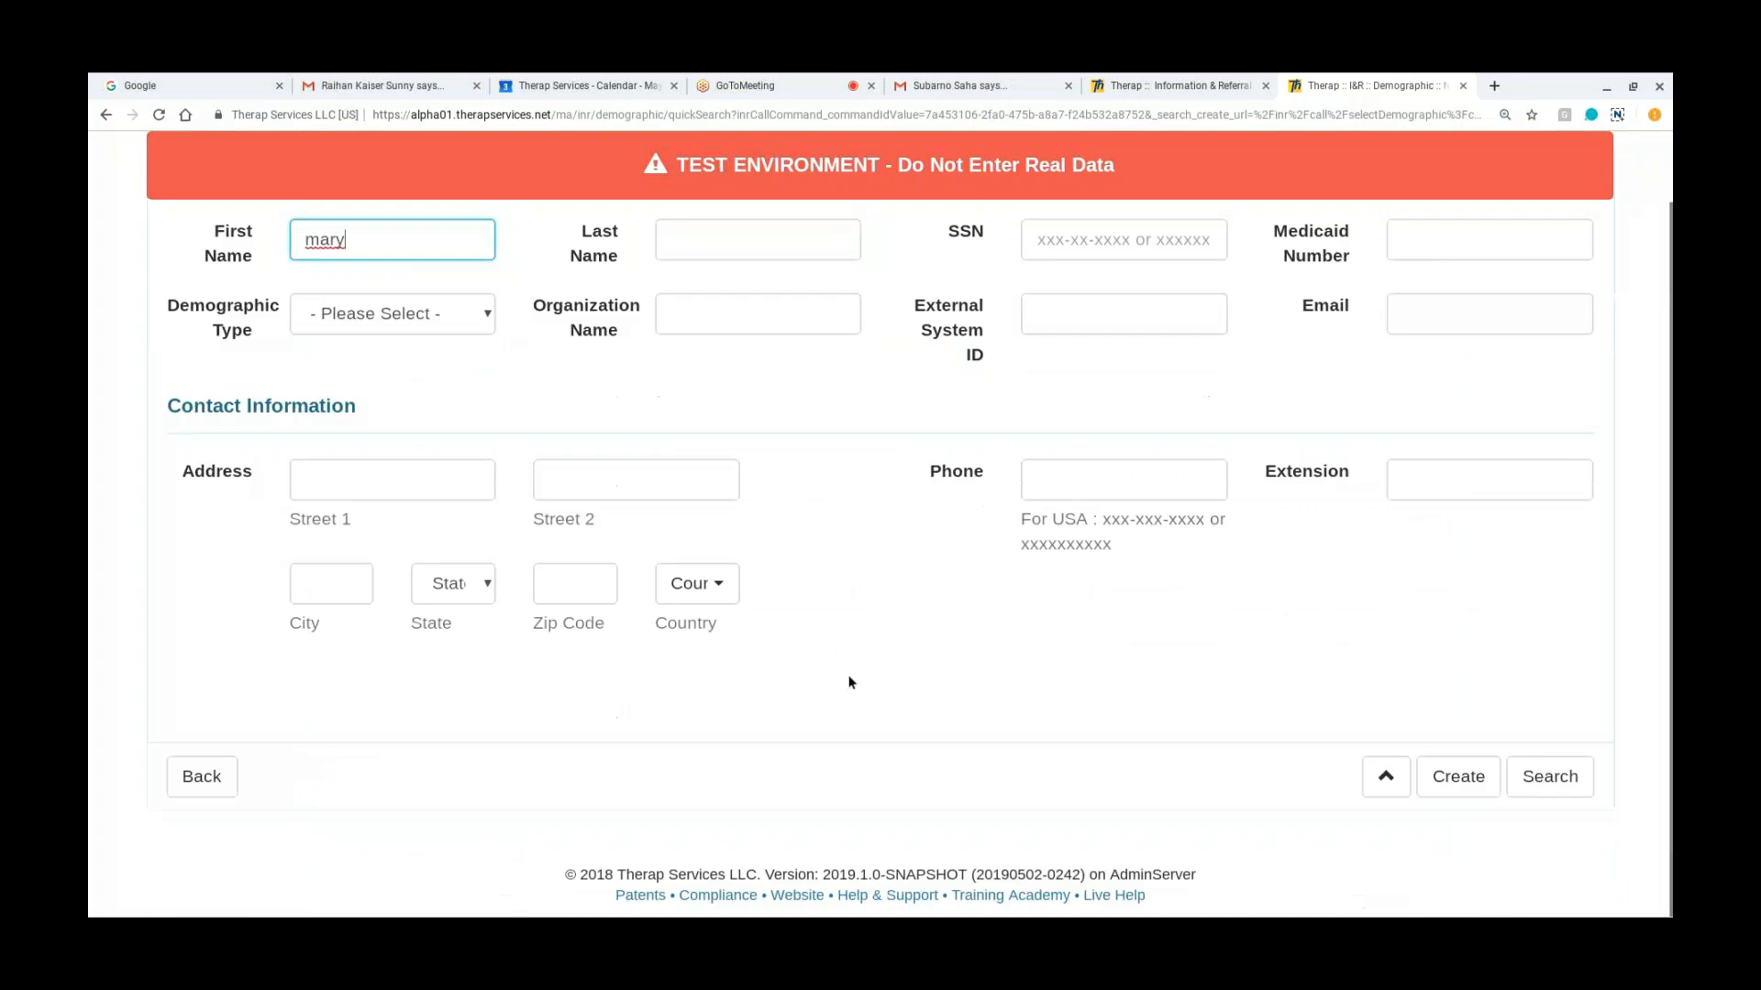
click(1543, 788)
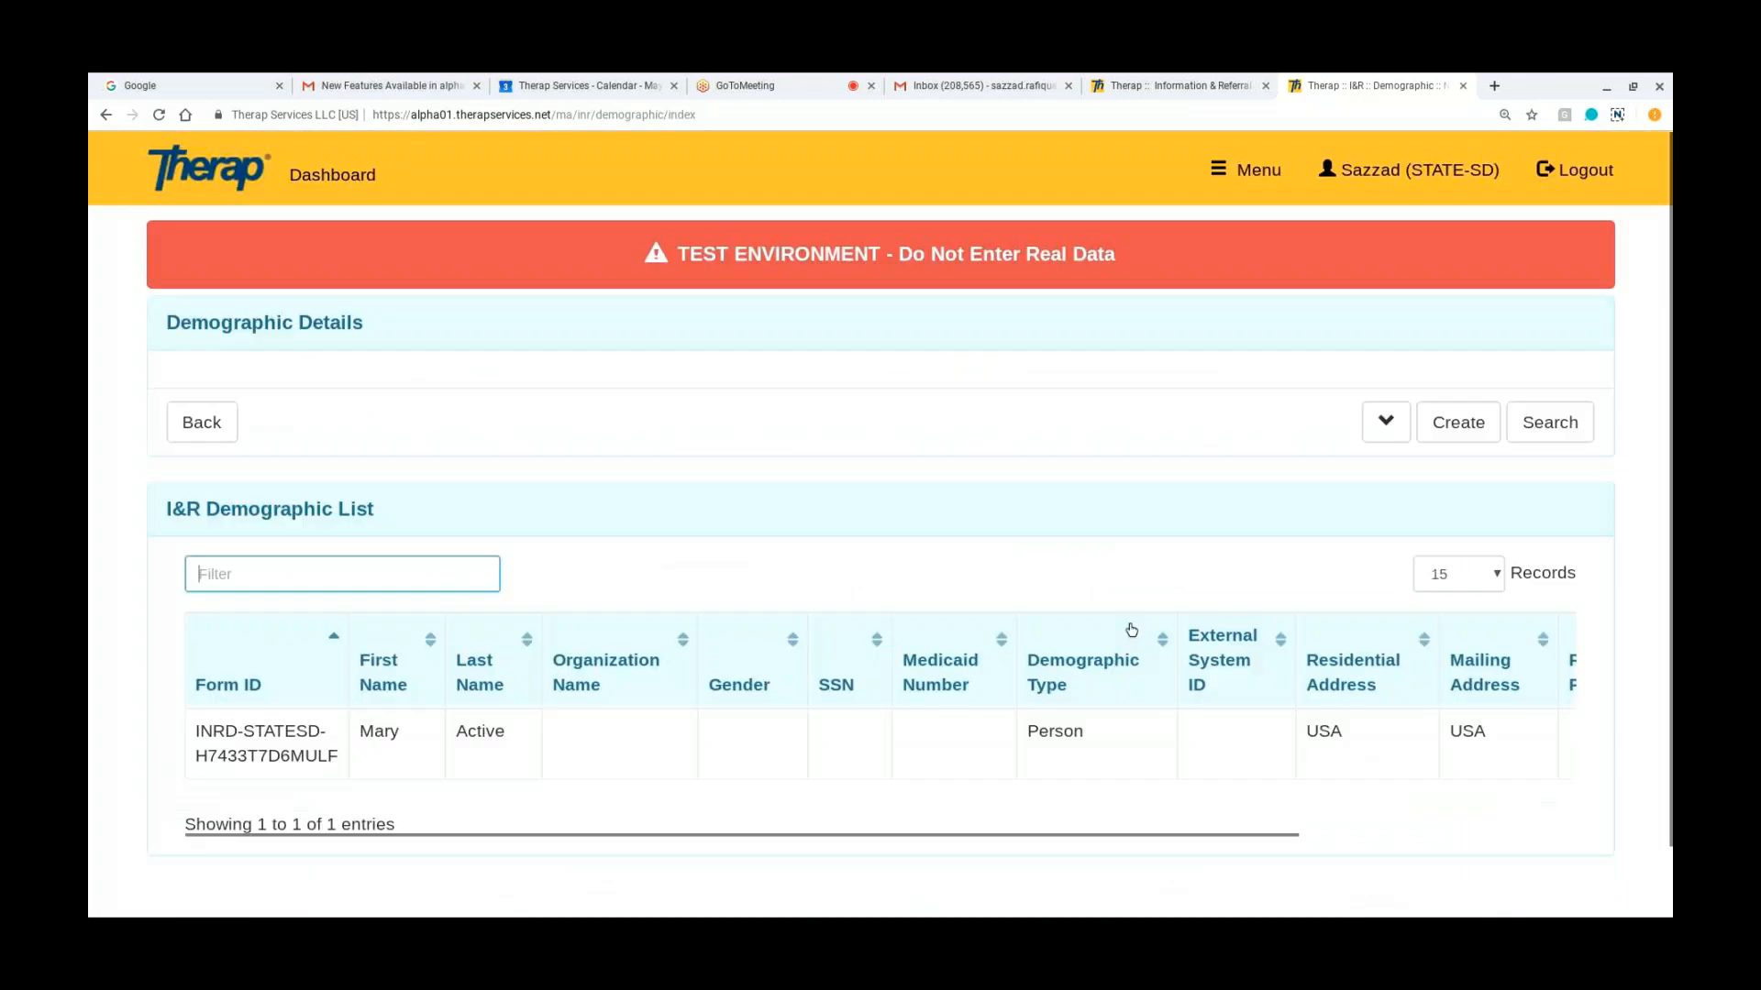
click(333, 741)
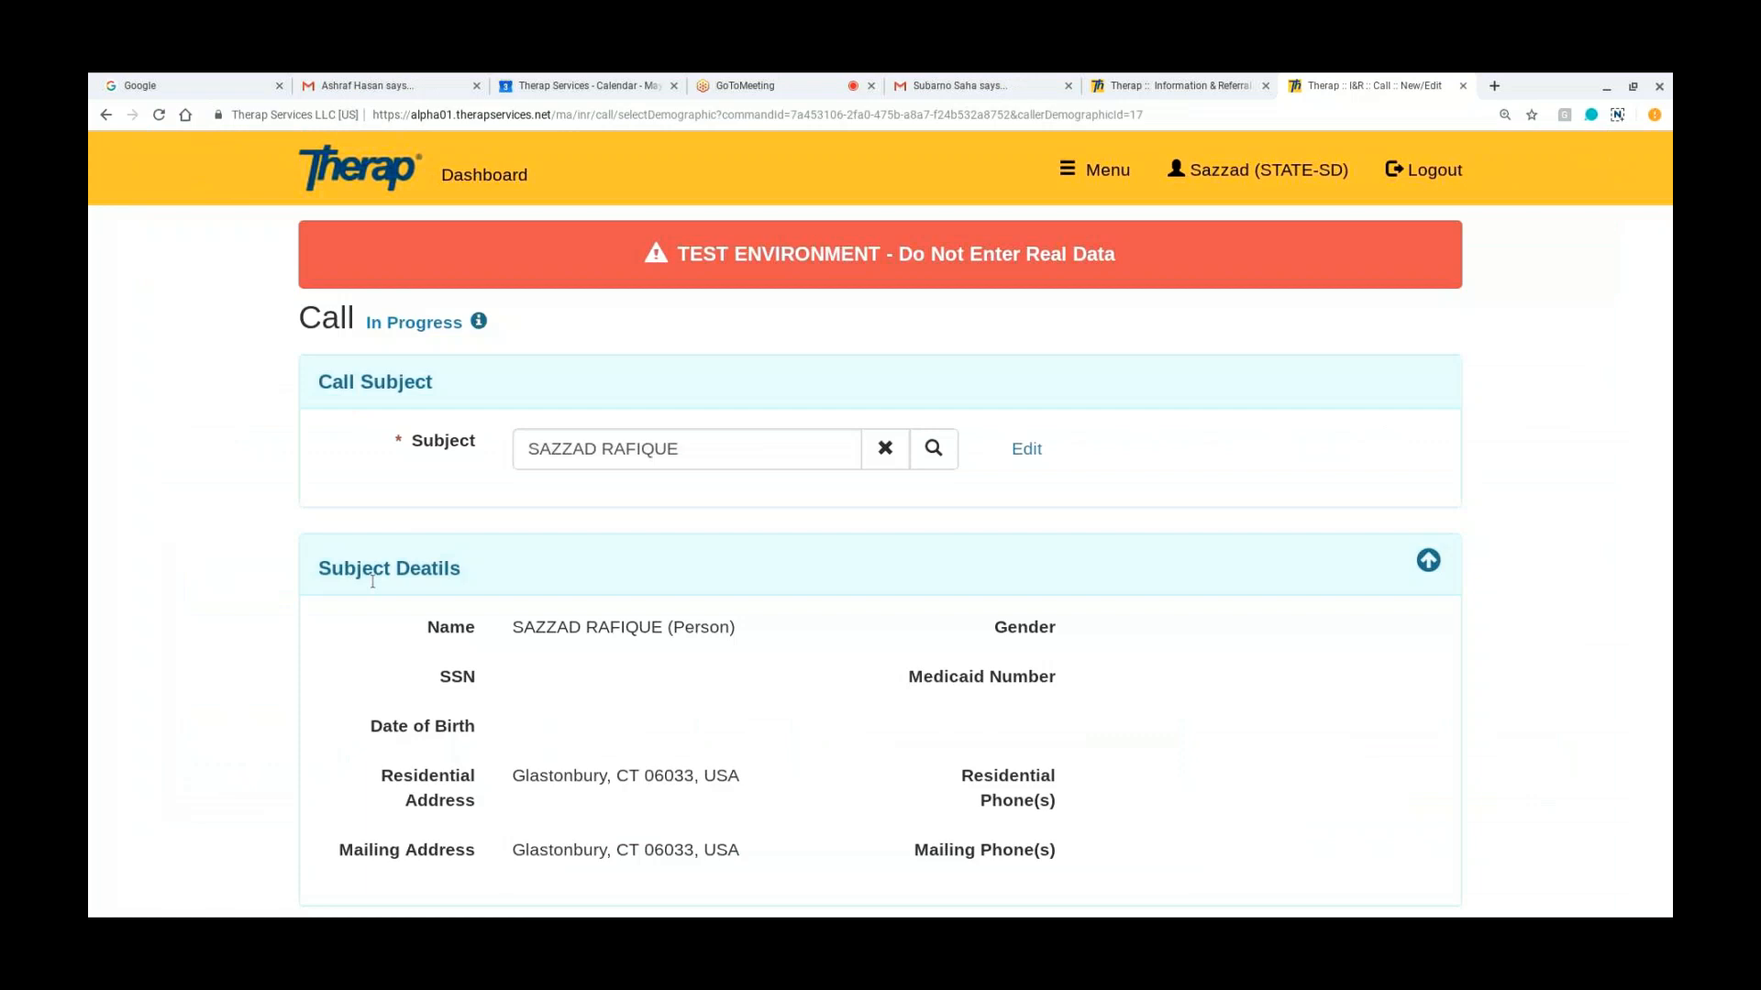
Step: Review the call and event details and update the saved call without completing it
scroll(373, 581, down, 5)
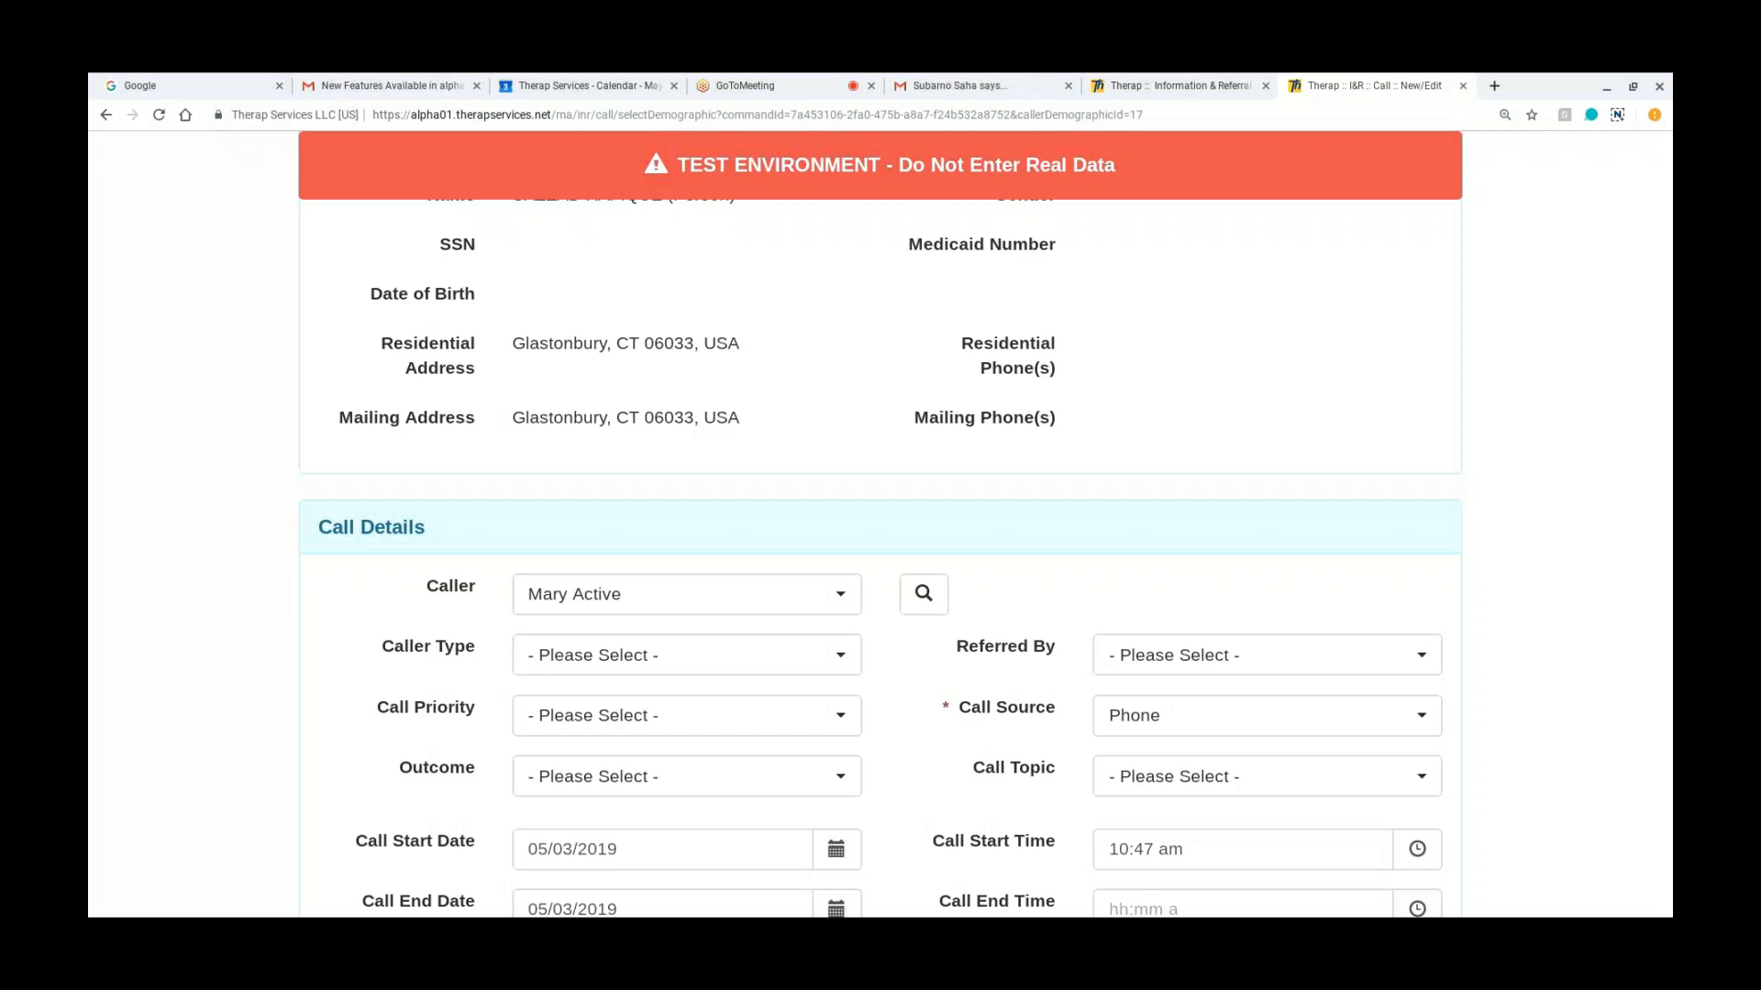
scroll(880, 551, down, 1)
scroll(881, 550, down, 4)
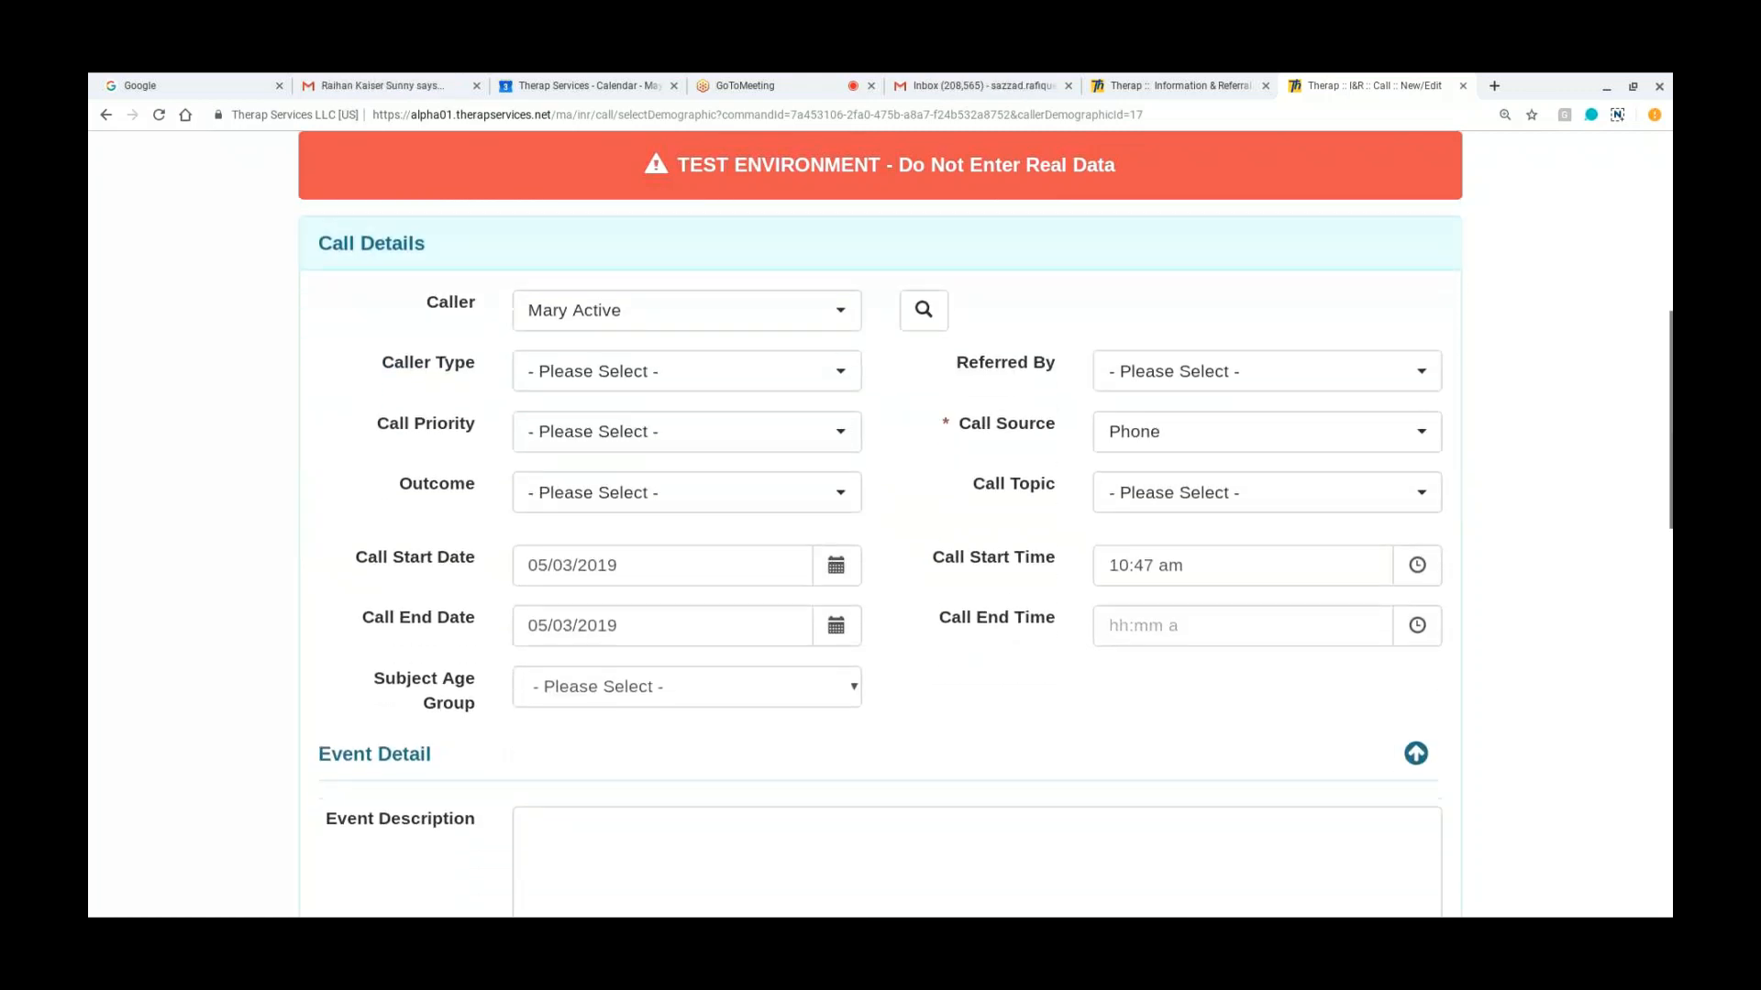
scroll(881, 550, down, 1)
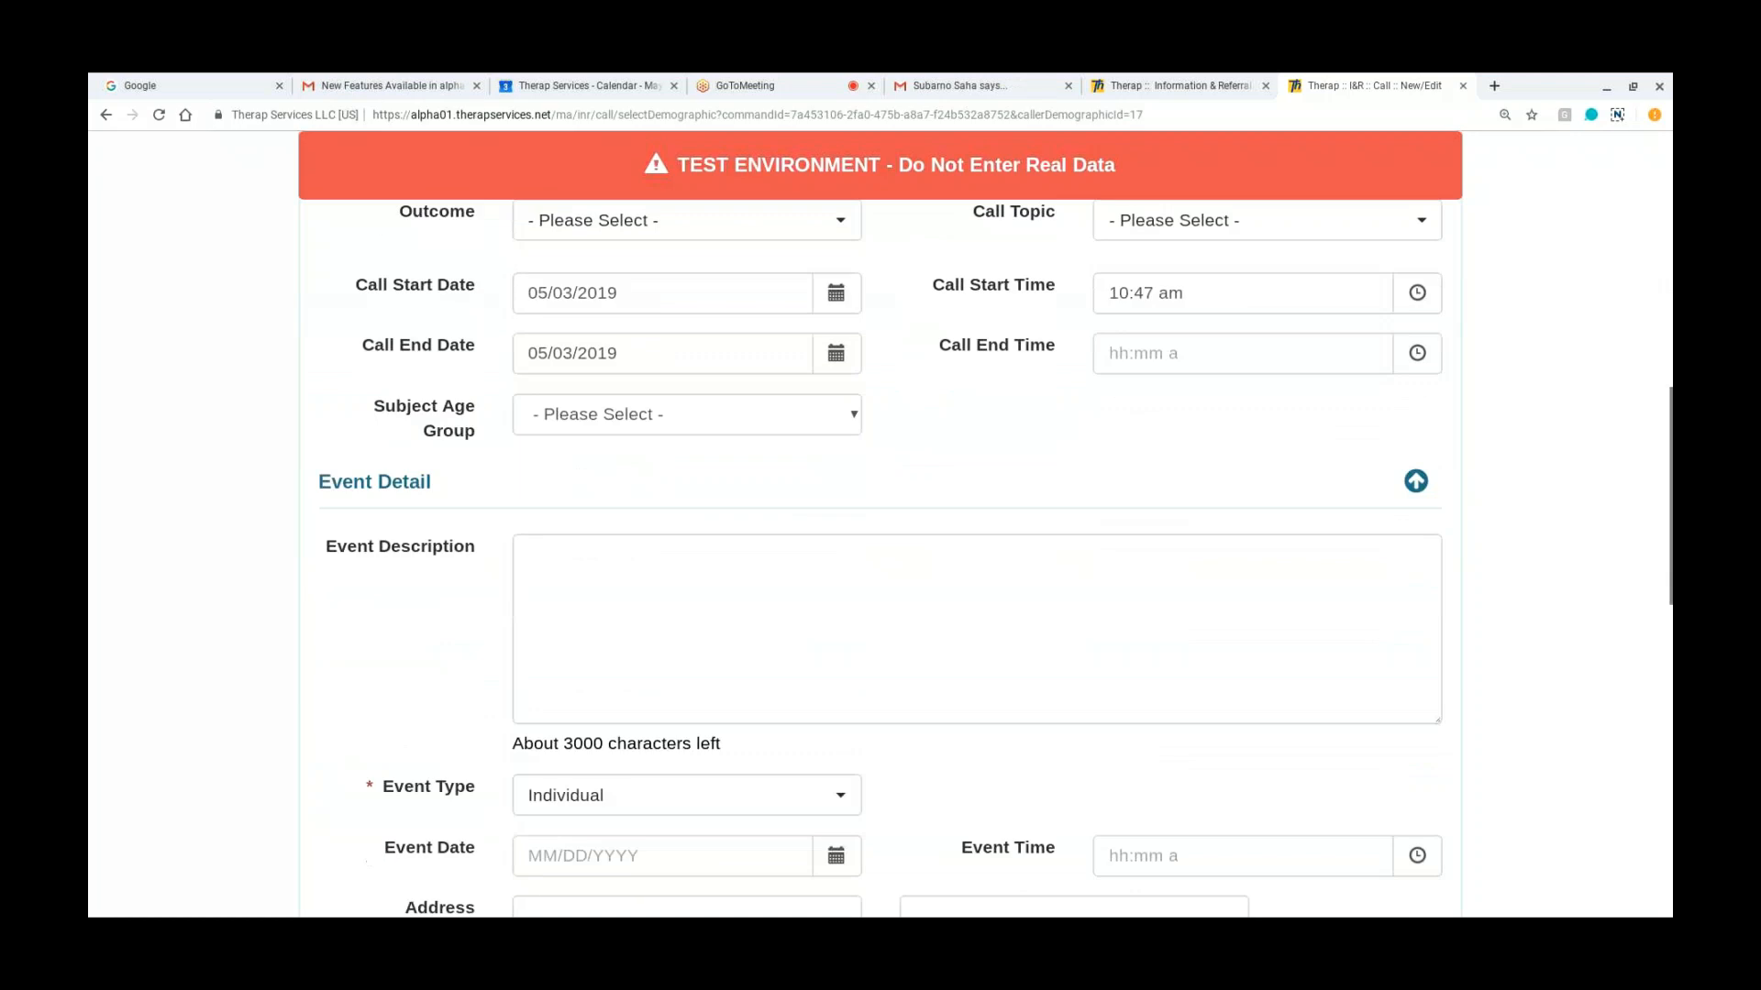
scroll(881, 551, down, 1)
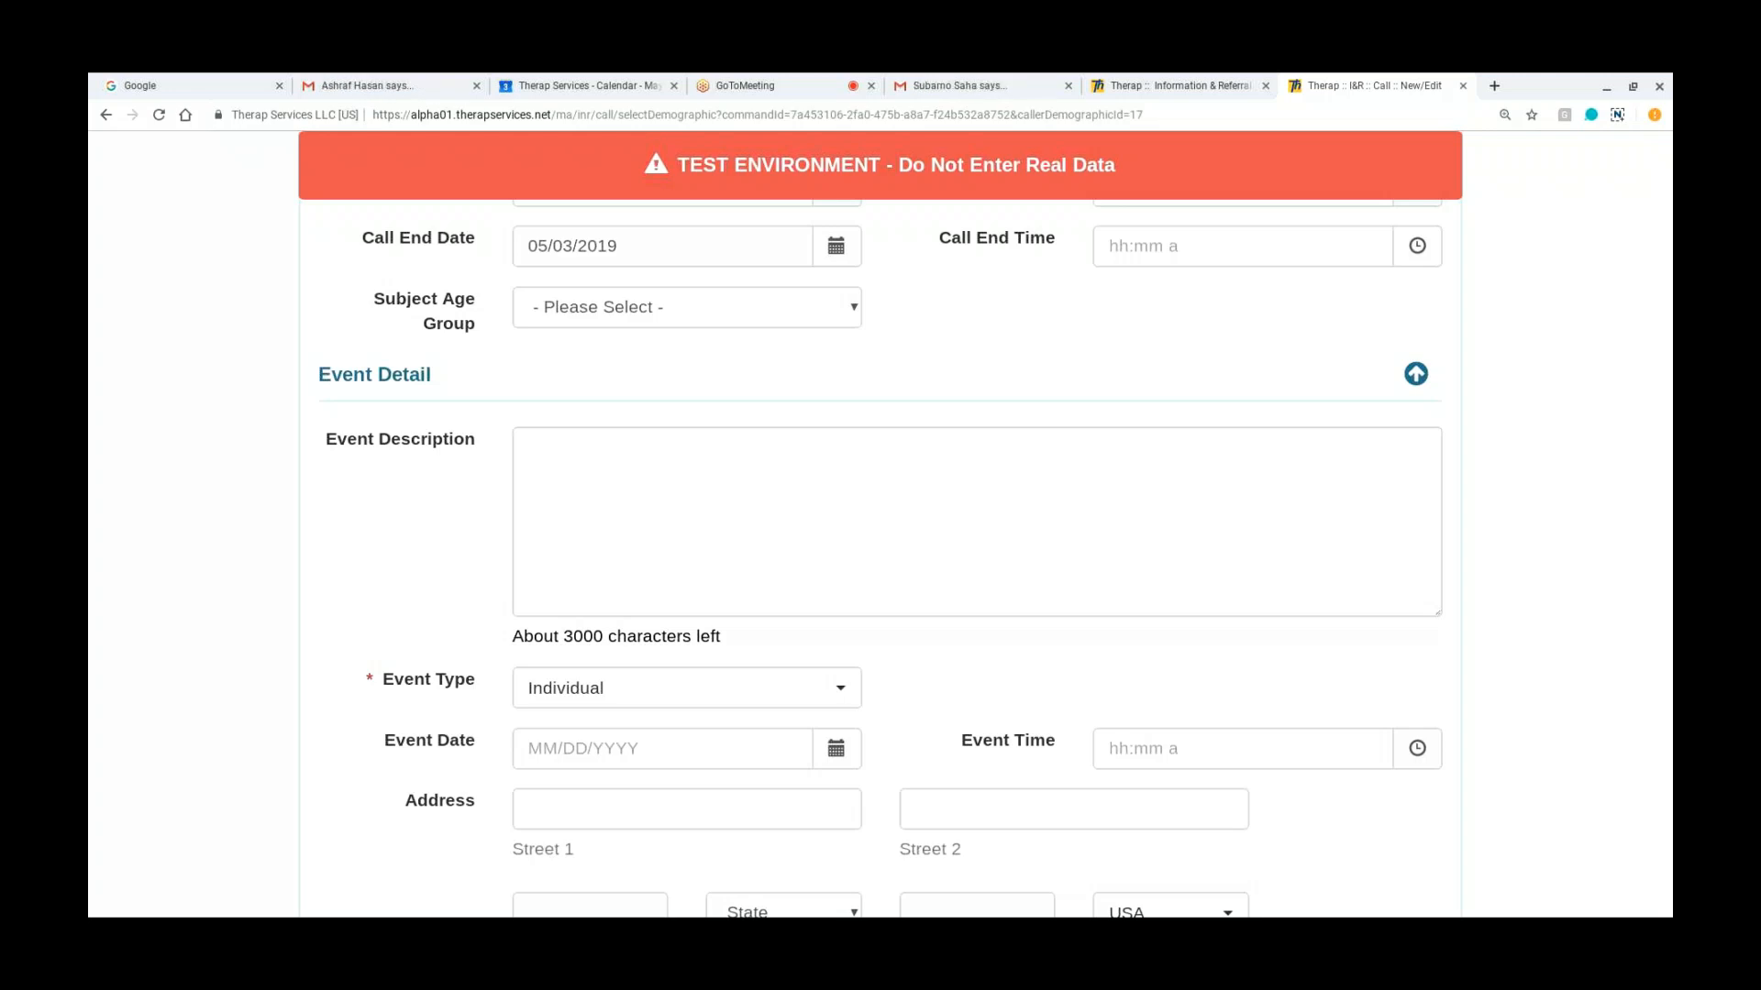
scroll(1104, 786, down, 10)
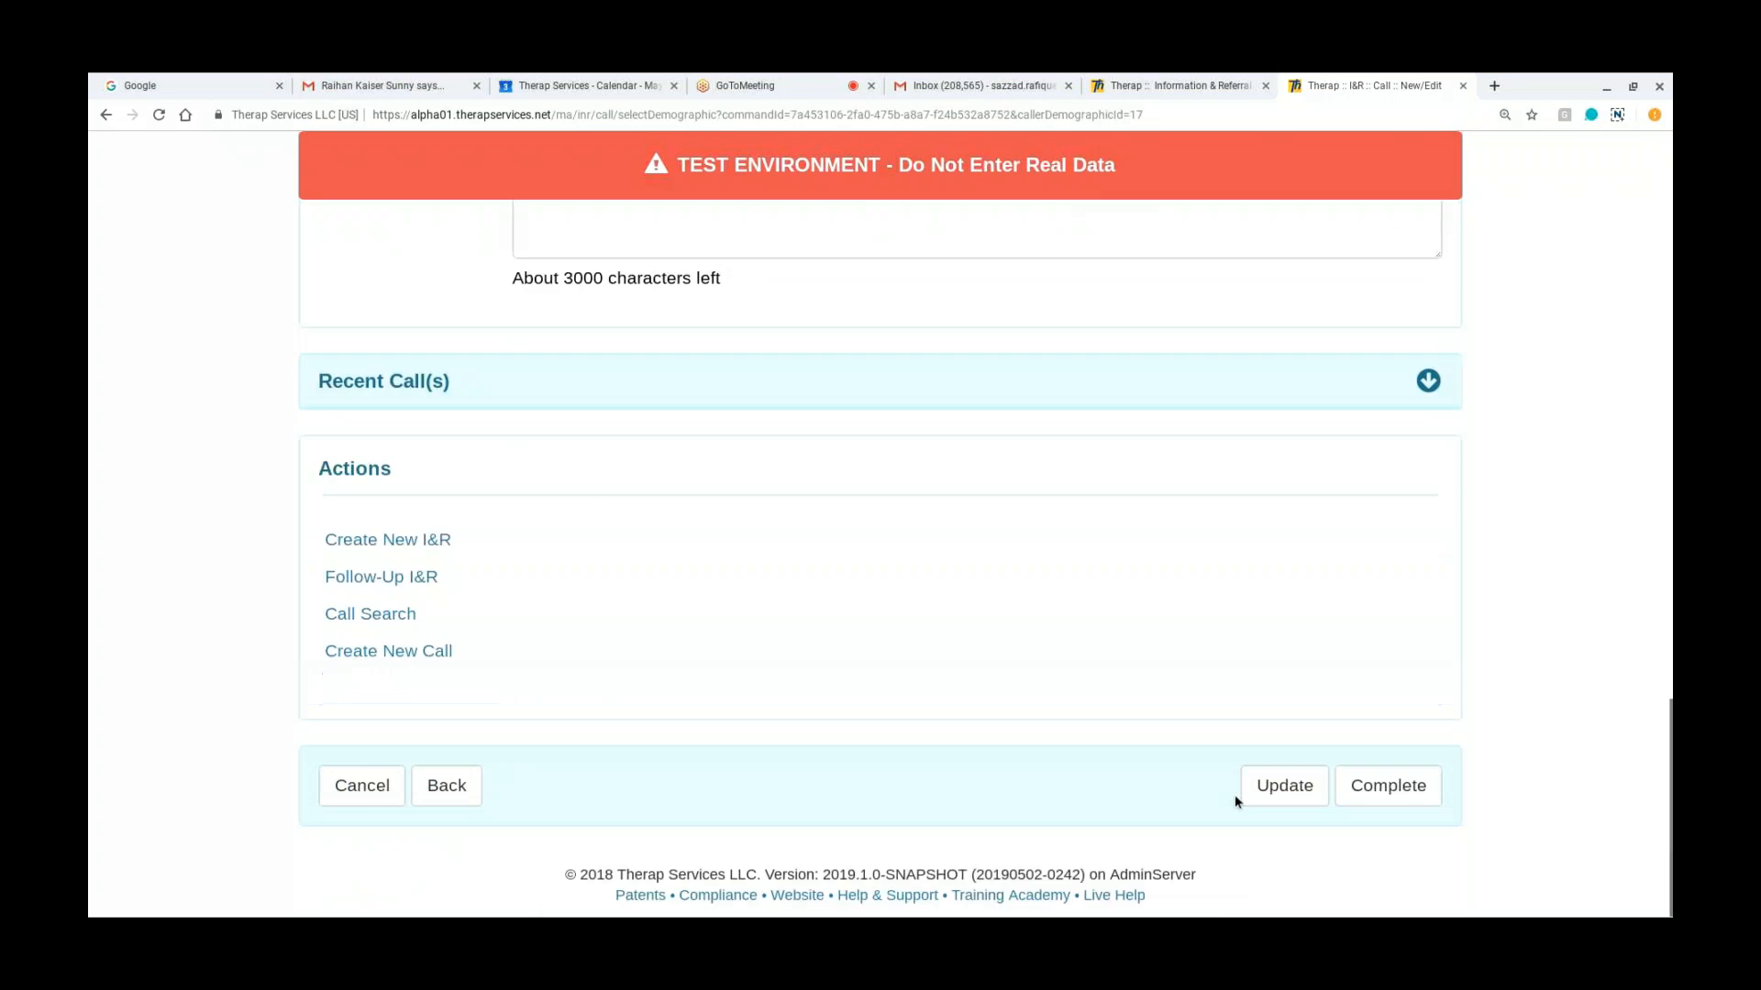
click(1249, 796)
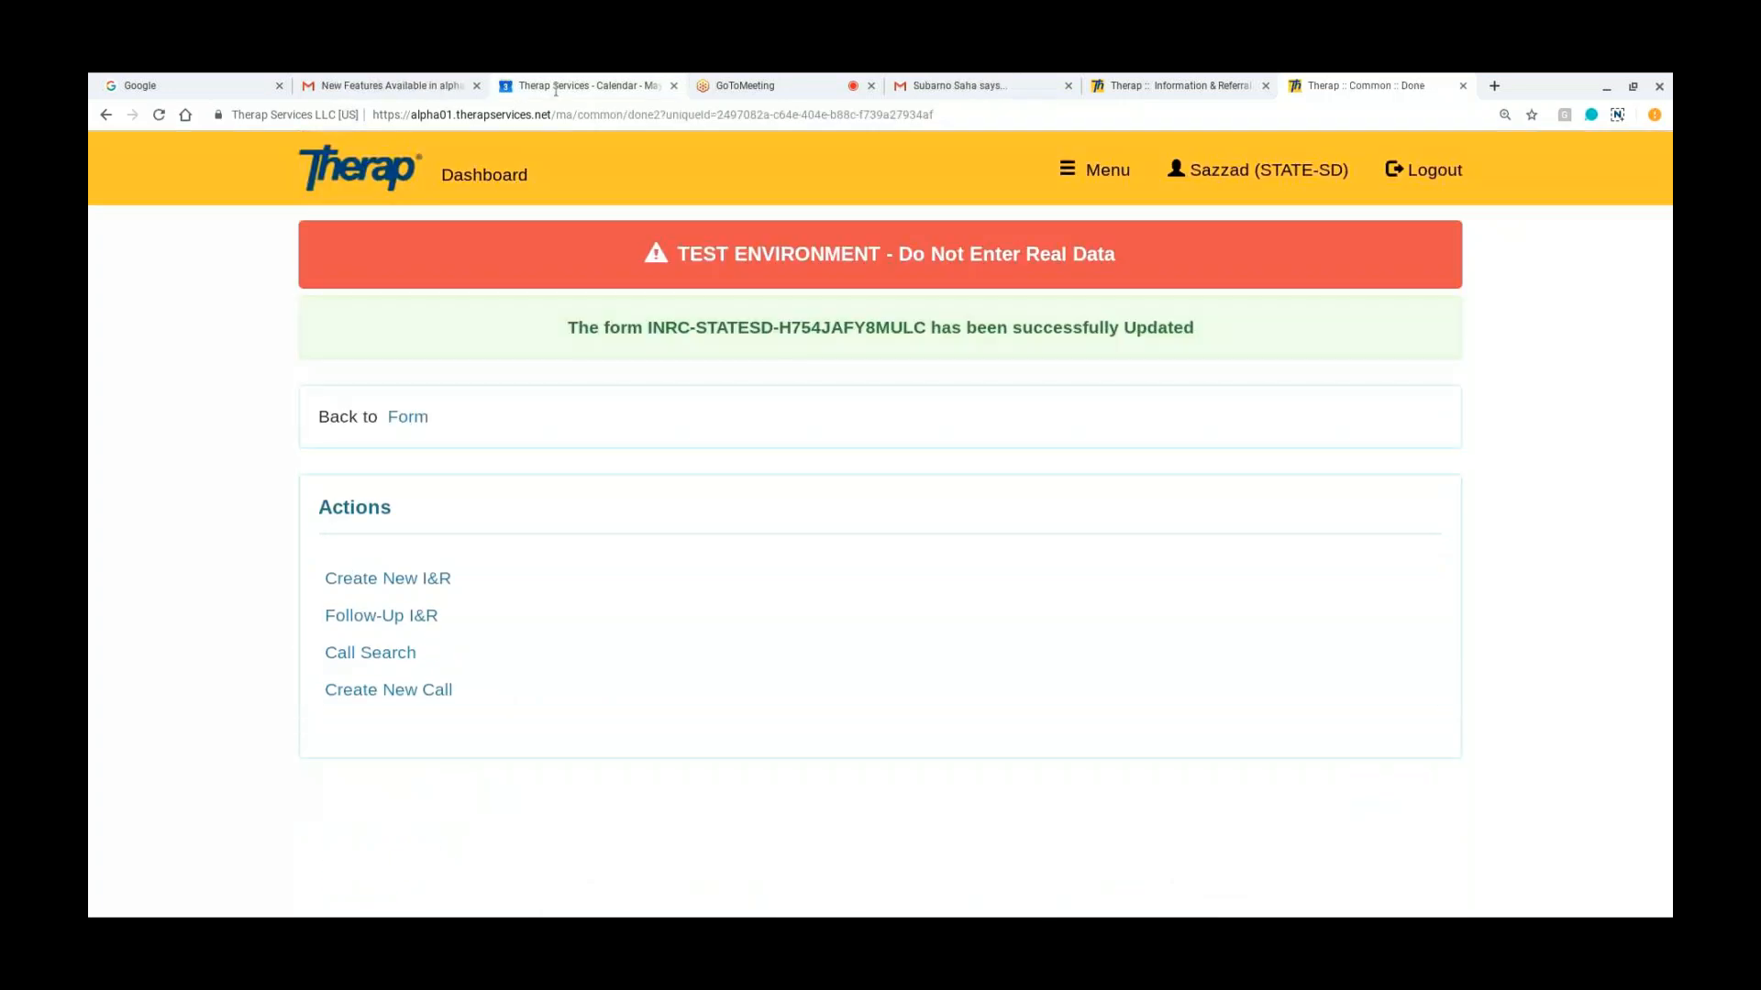
Step: Return to the dashboard and review the Information & Referral and Information & Referral Setup options
click(455, 184)
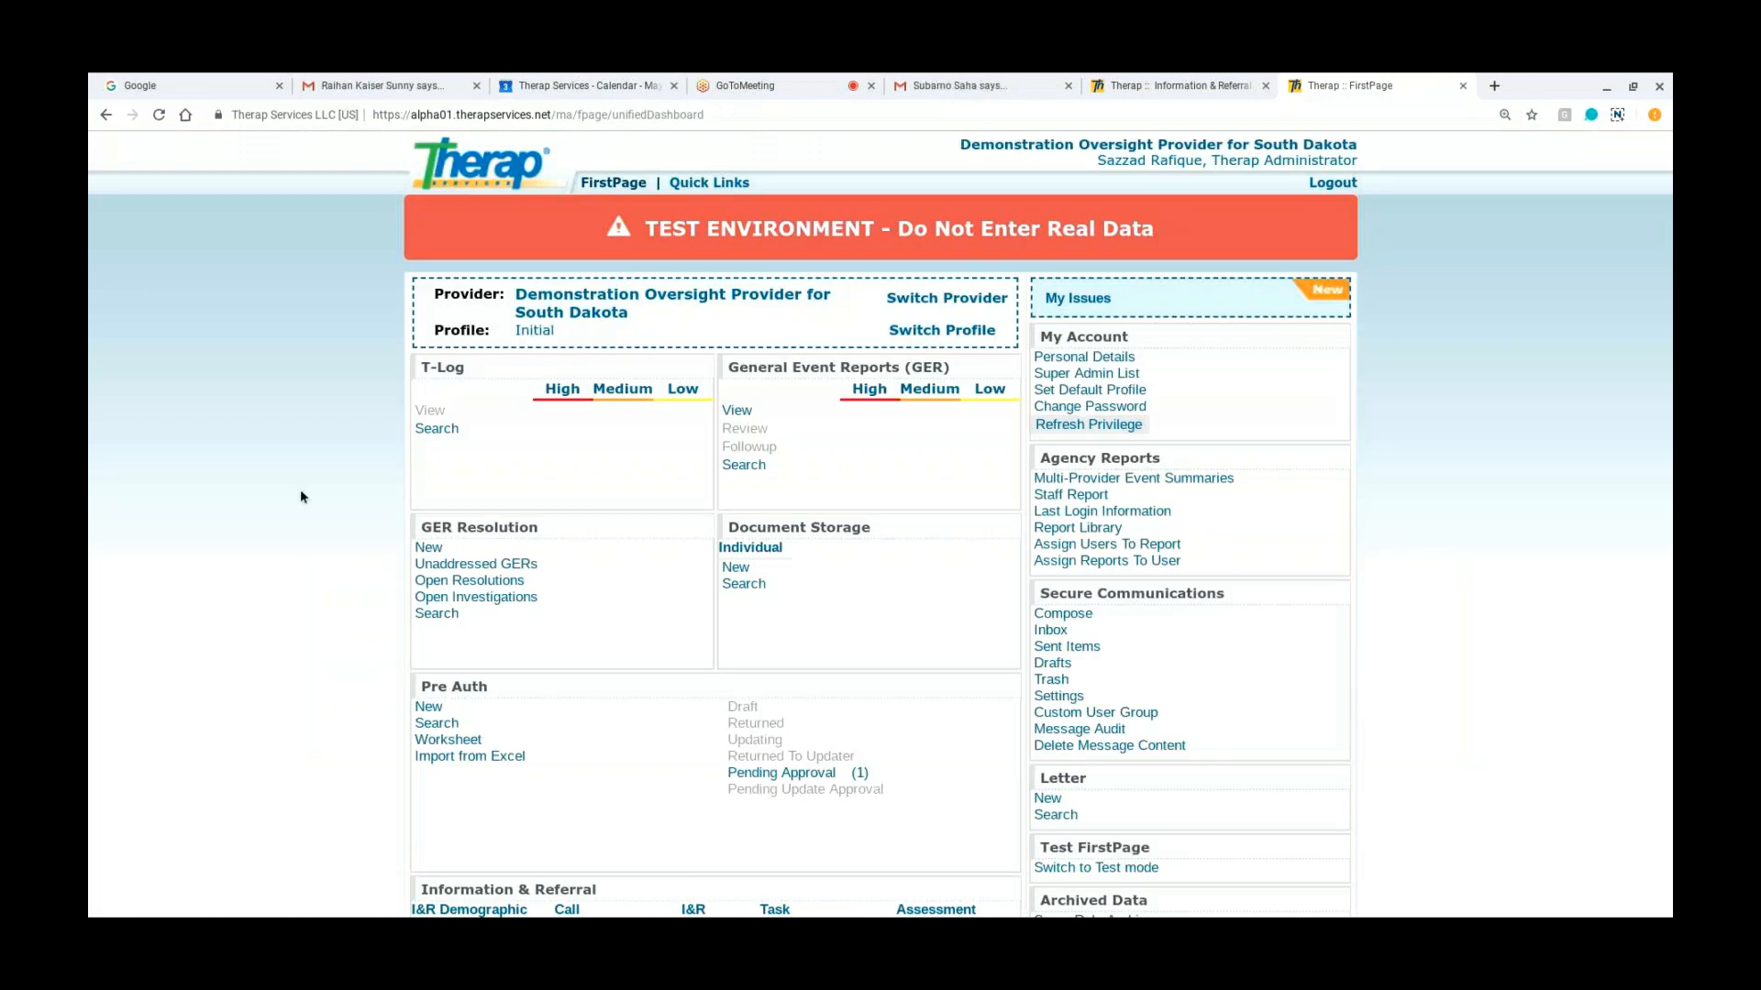
scroll(300, 497, down, 3)
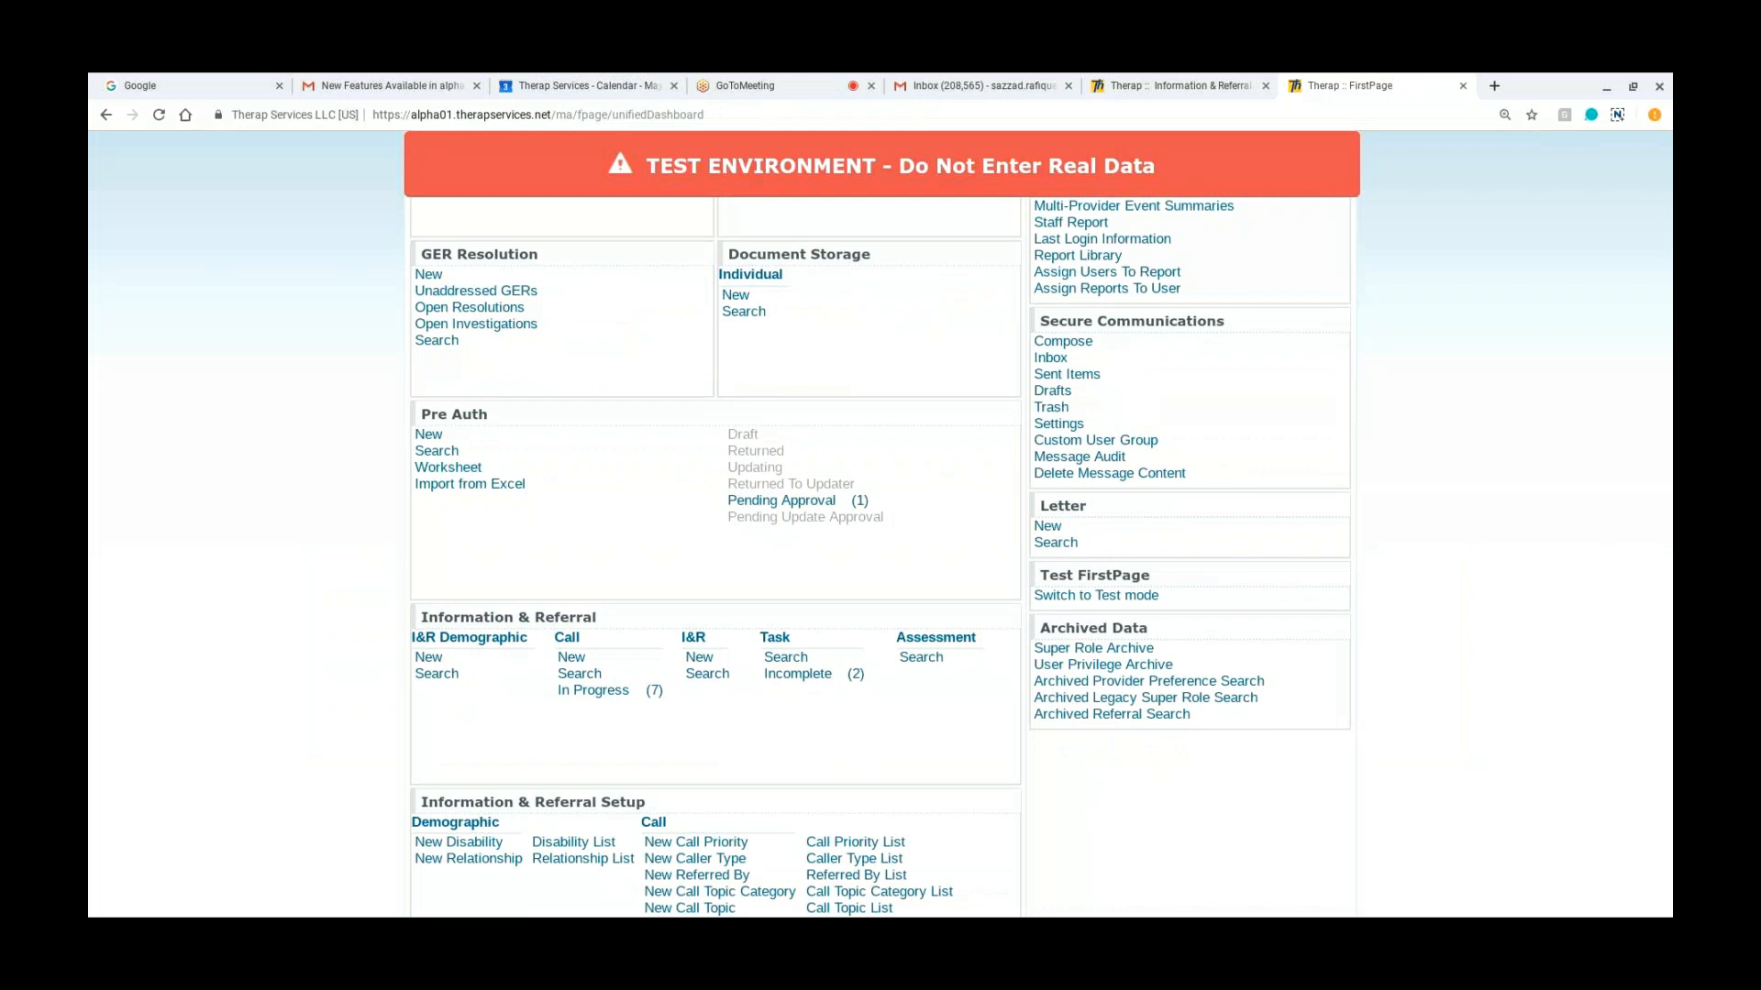
scroll(880, 523, down, 1)
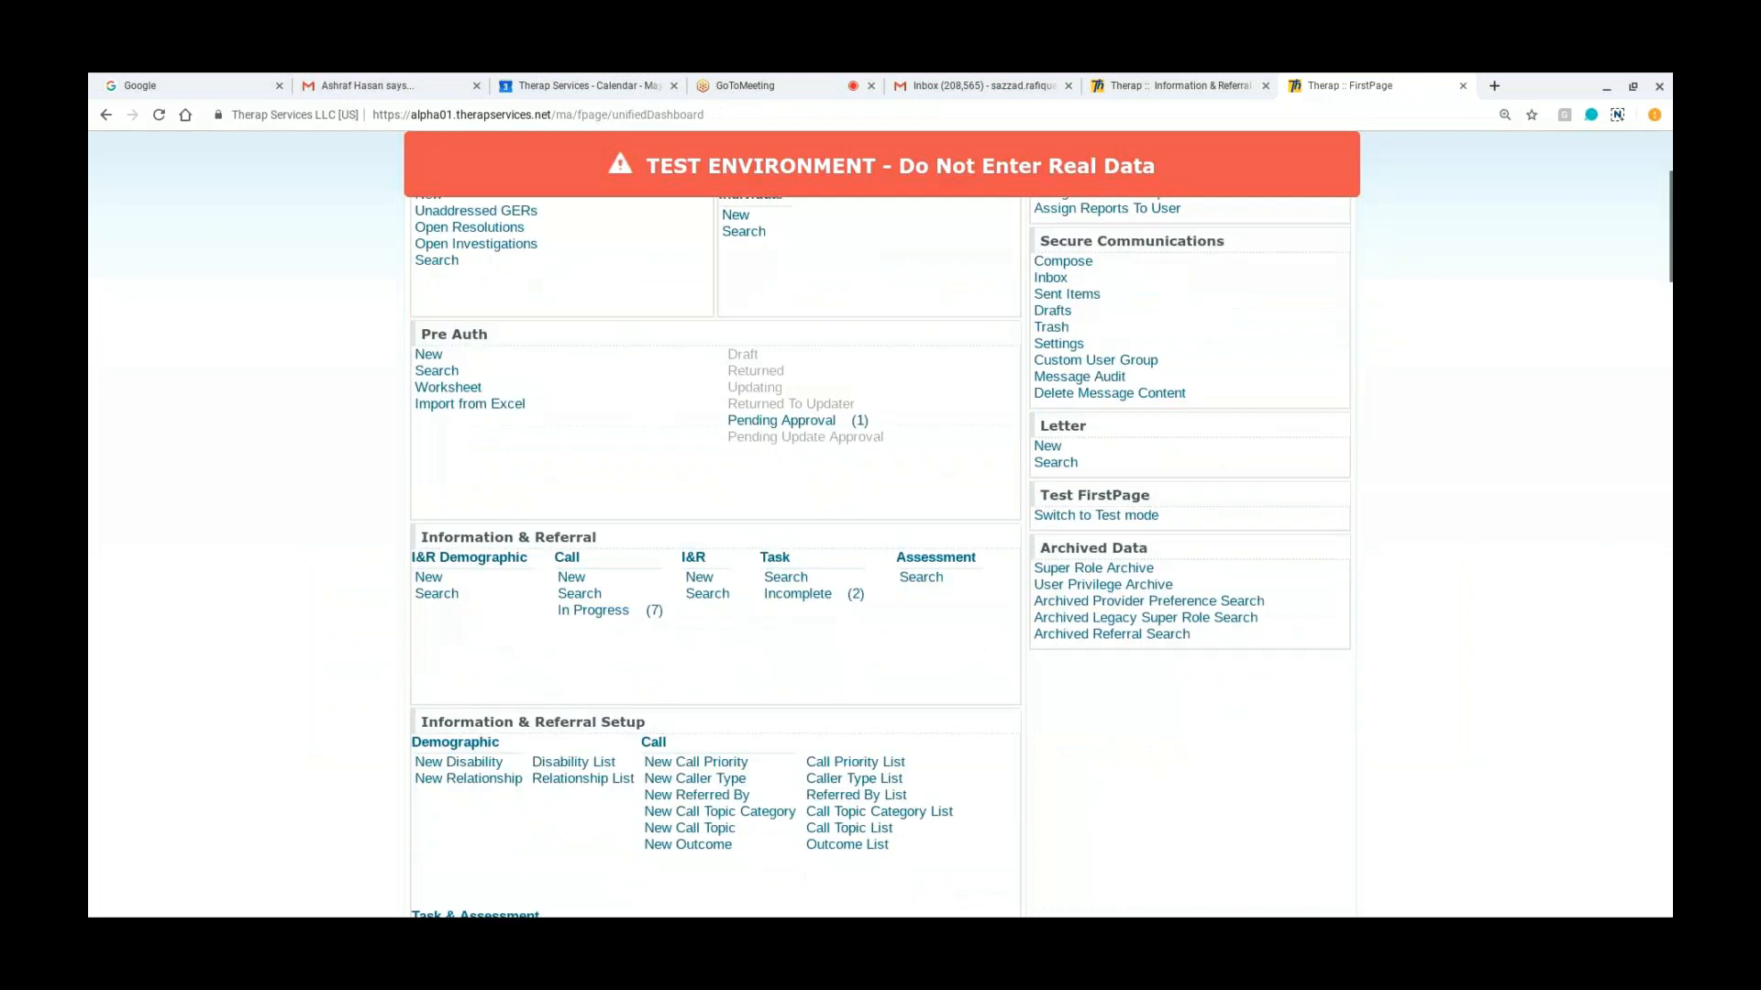
scroll(880, 523, down, 1)
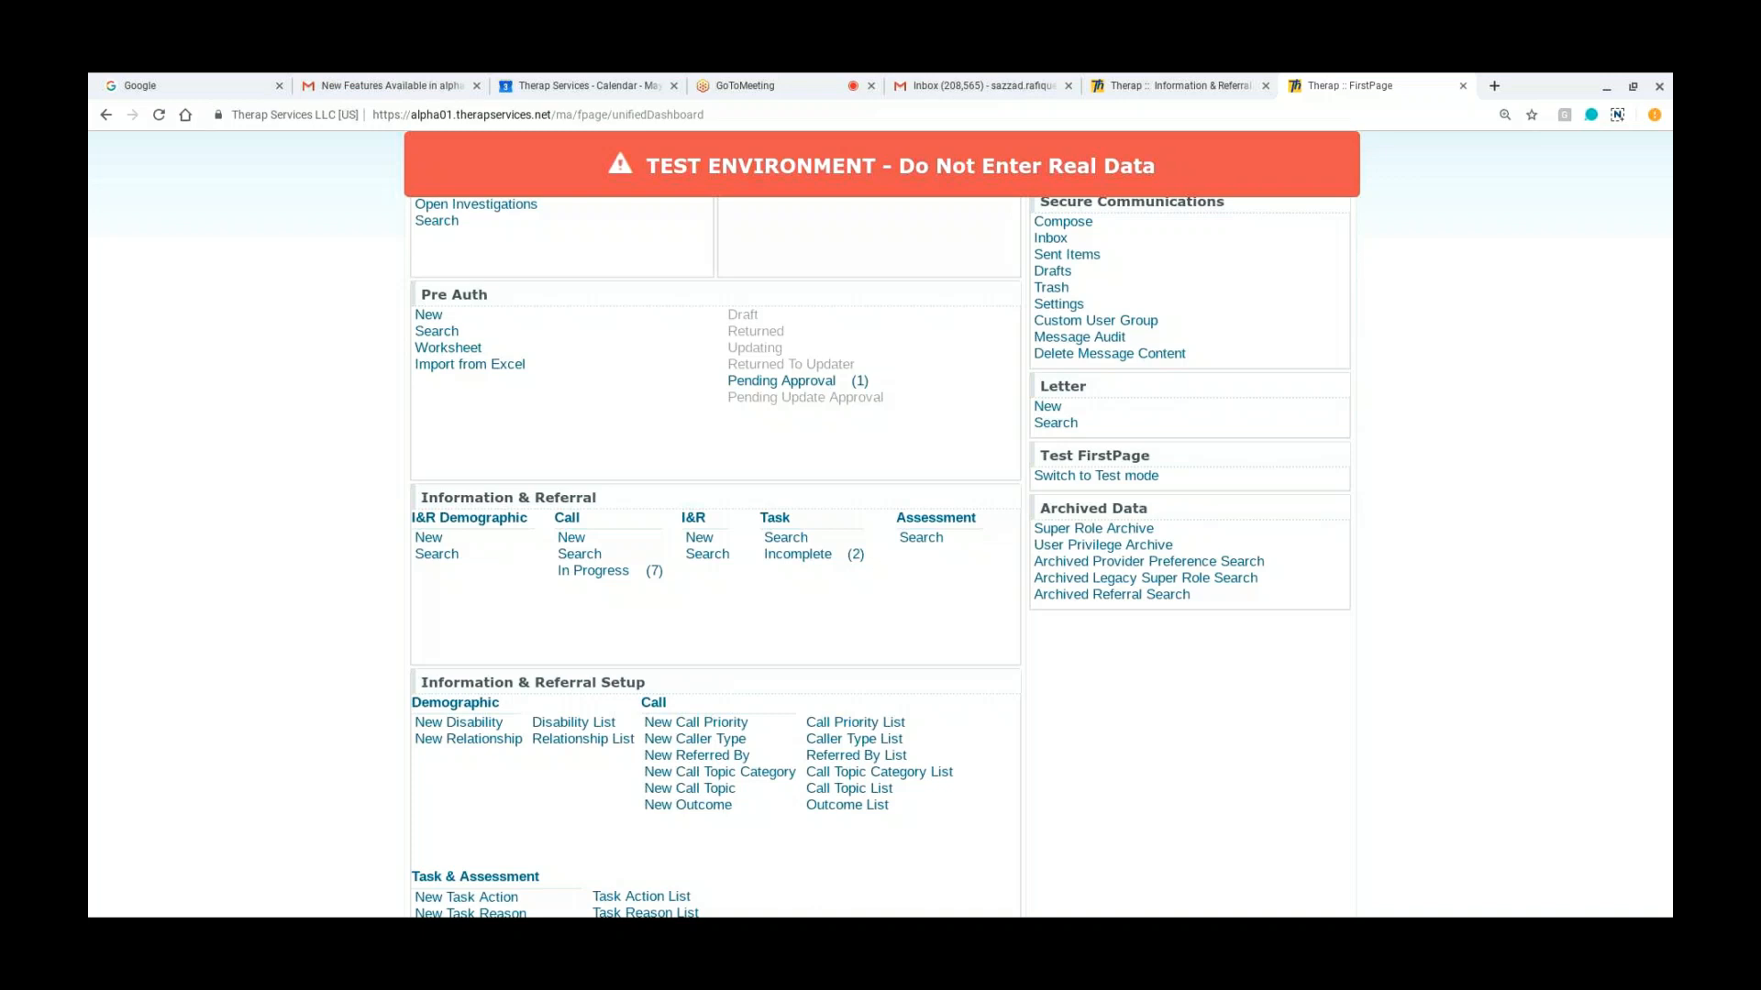
scroll(880, 551, up, 2)
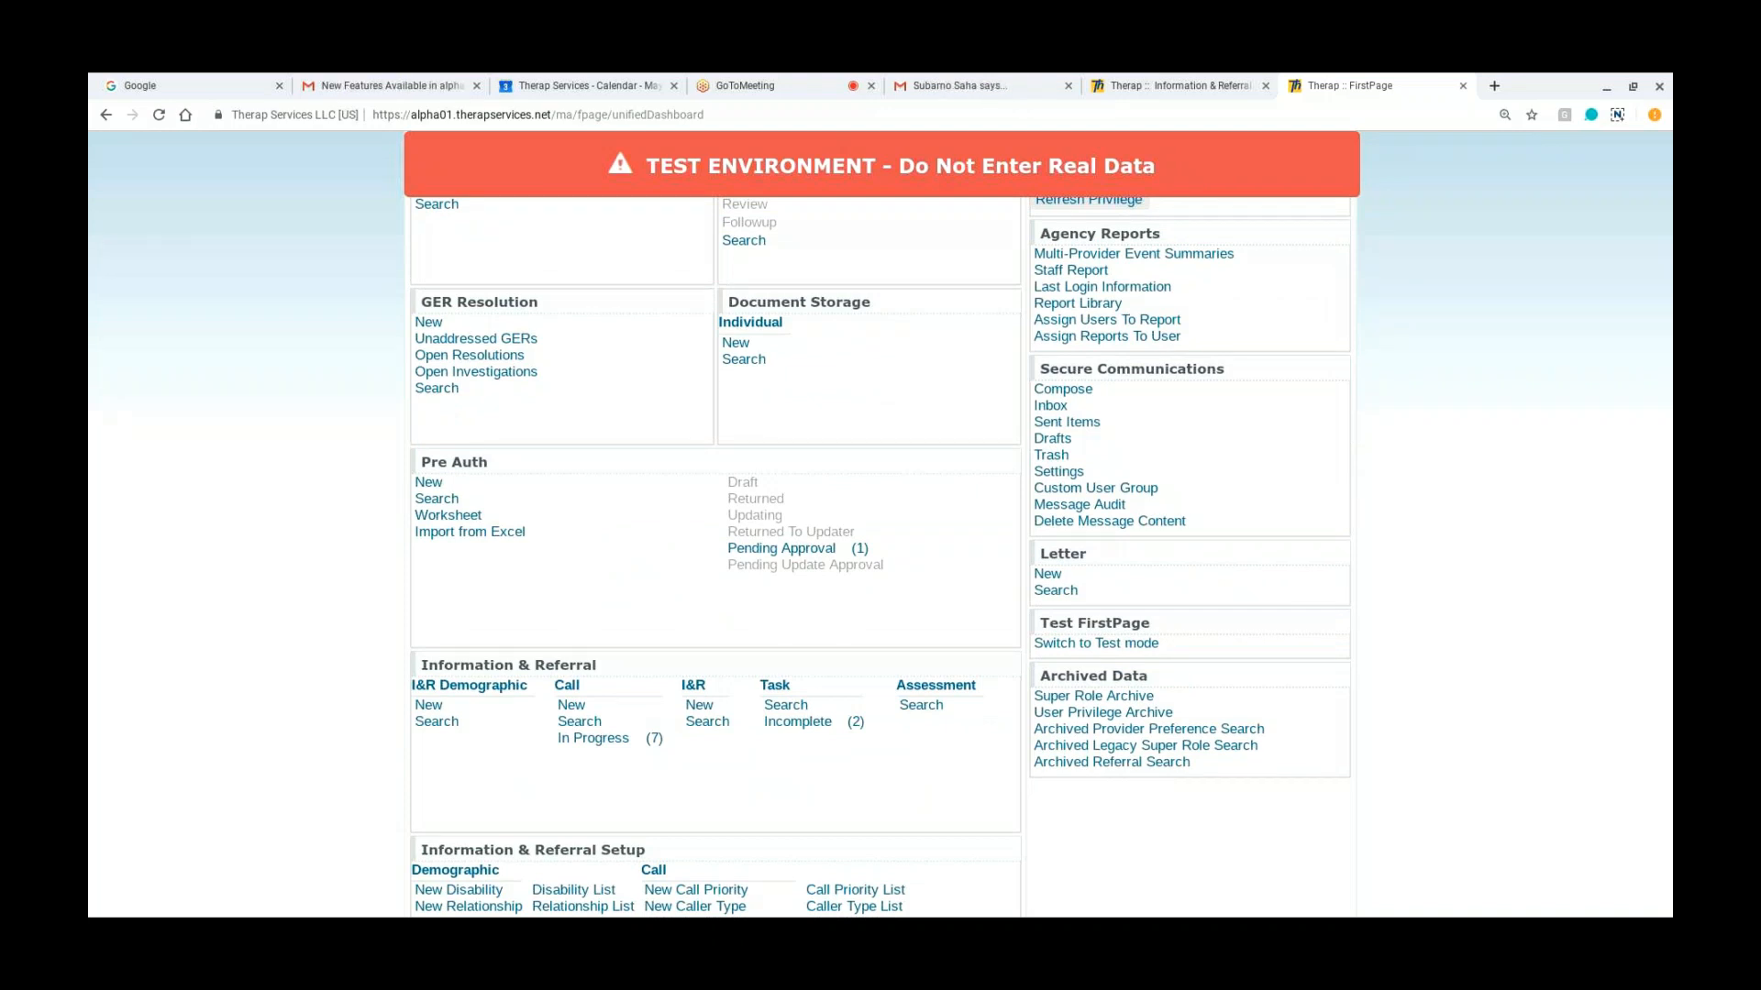
scroll(880, 523, up, 1)
scroll(880, 523, up, 3)
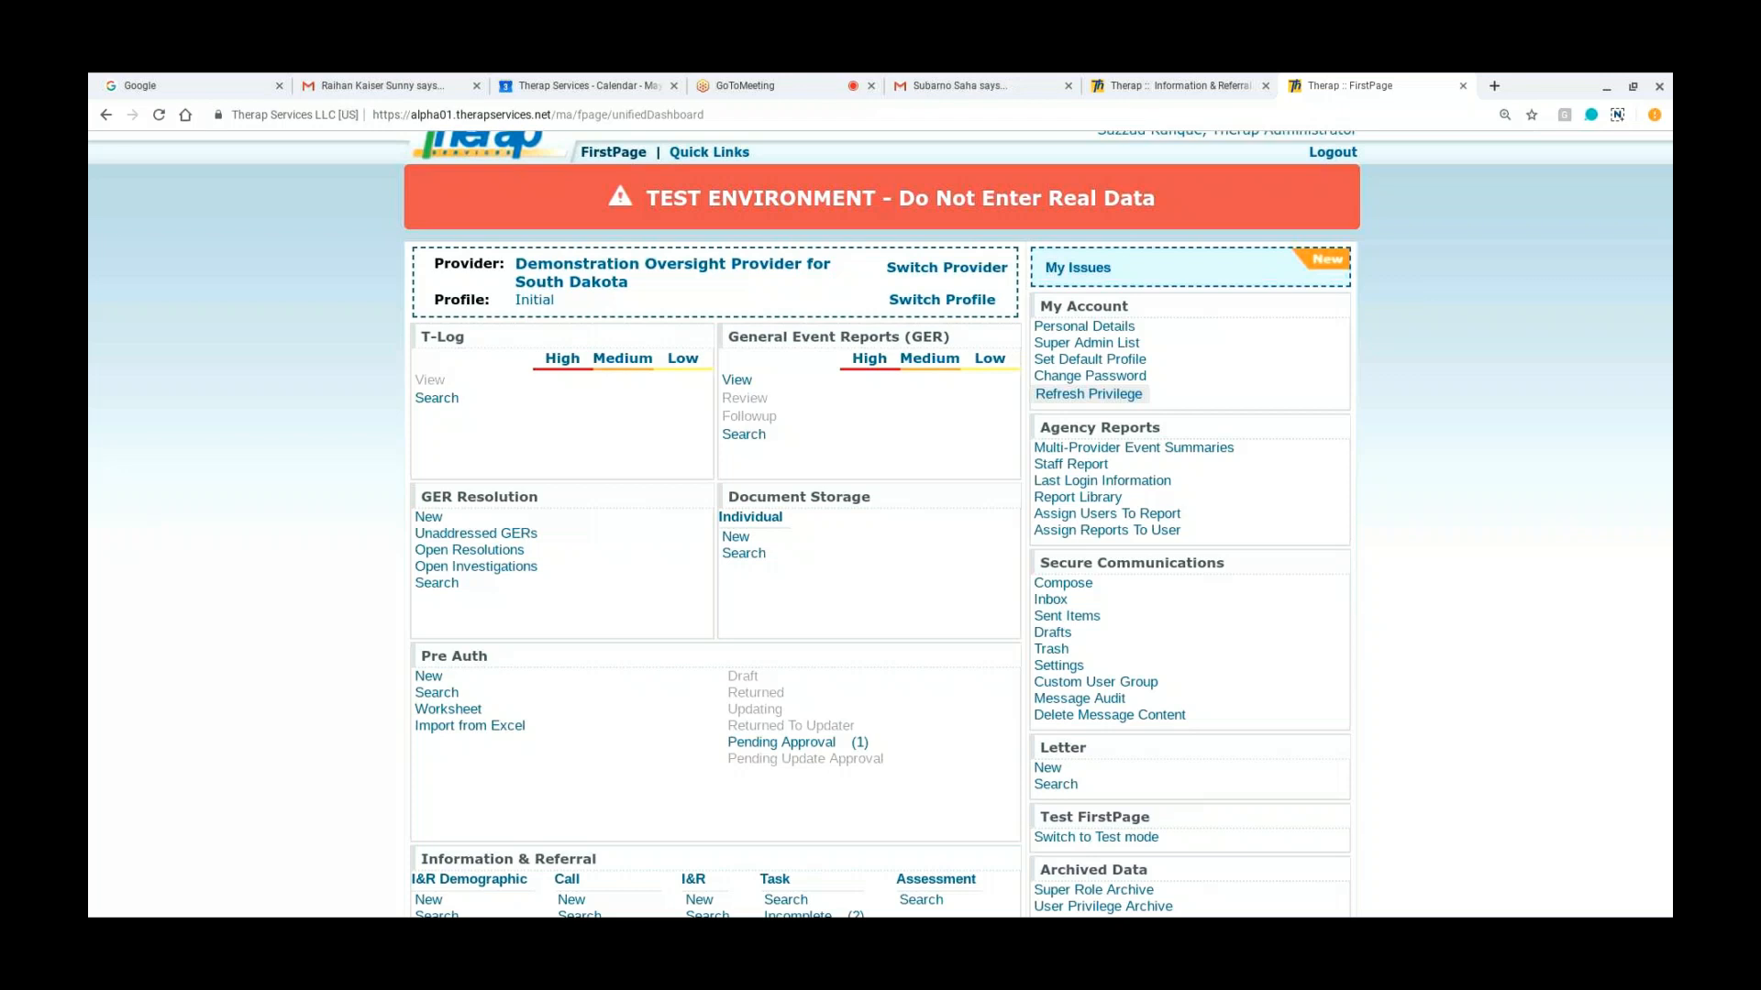
Step: Log out of the account and highlight the provider code and the address of the login page
click(1330, 153)
click(1031, 399)
drag(1456, 587, 1361, 583)
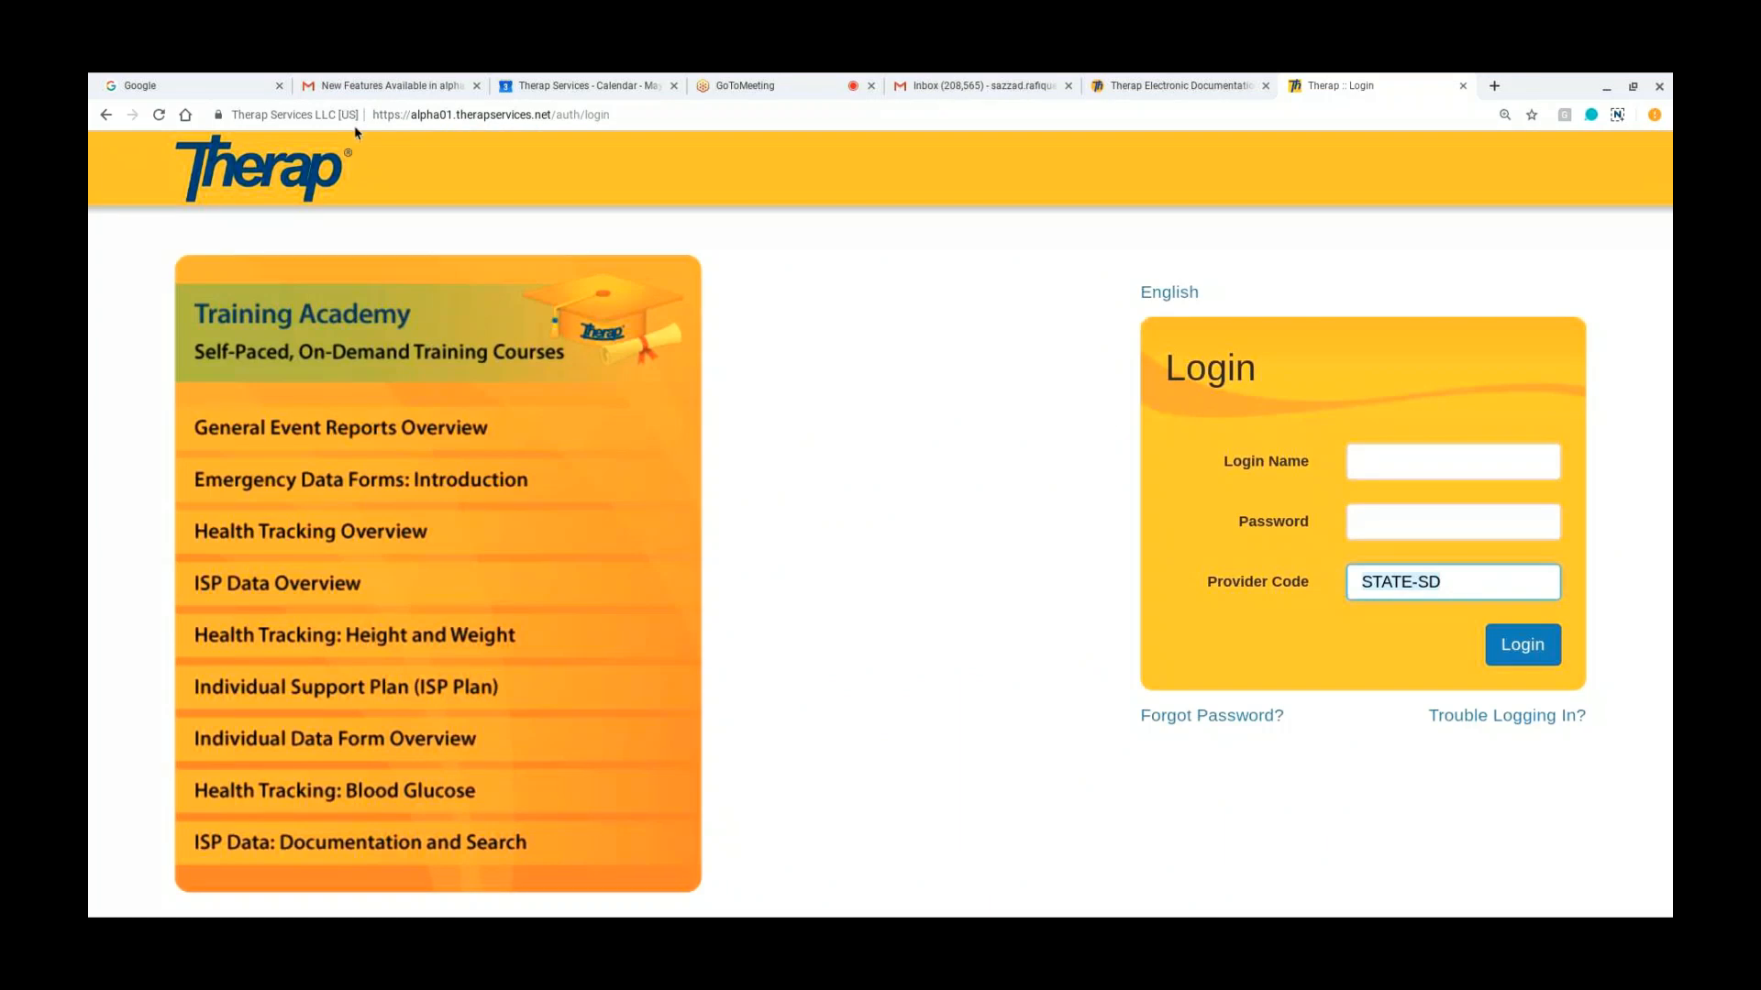
click(412, 115)
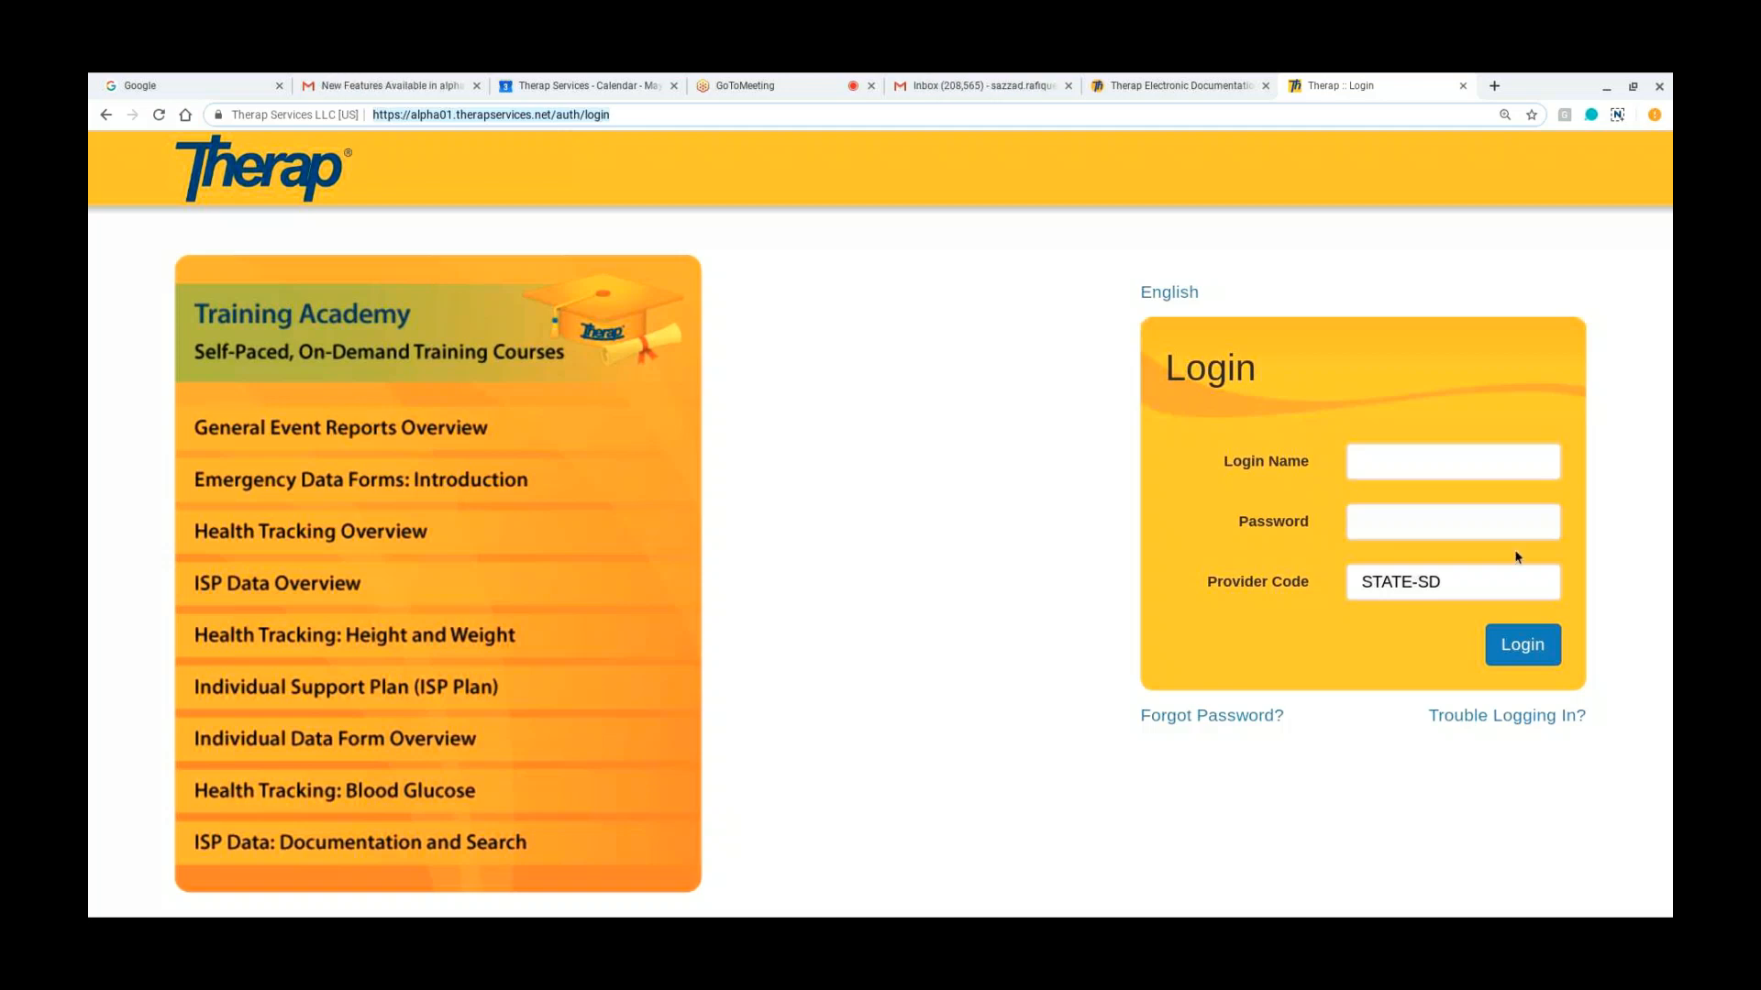
Step: Log back in by entering the administrator's login name and the account password
click(1492, 467)
key(Tab)
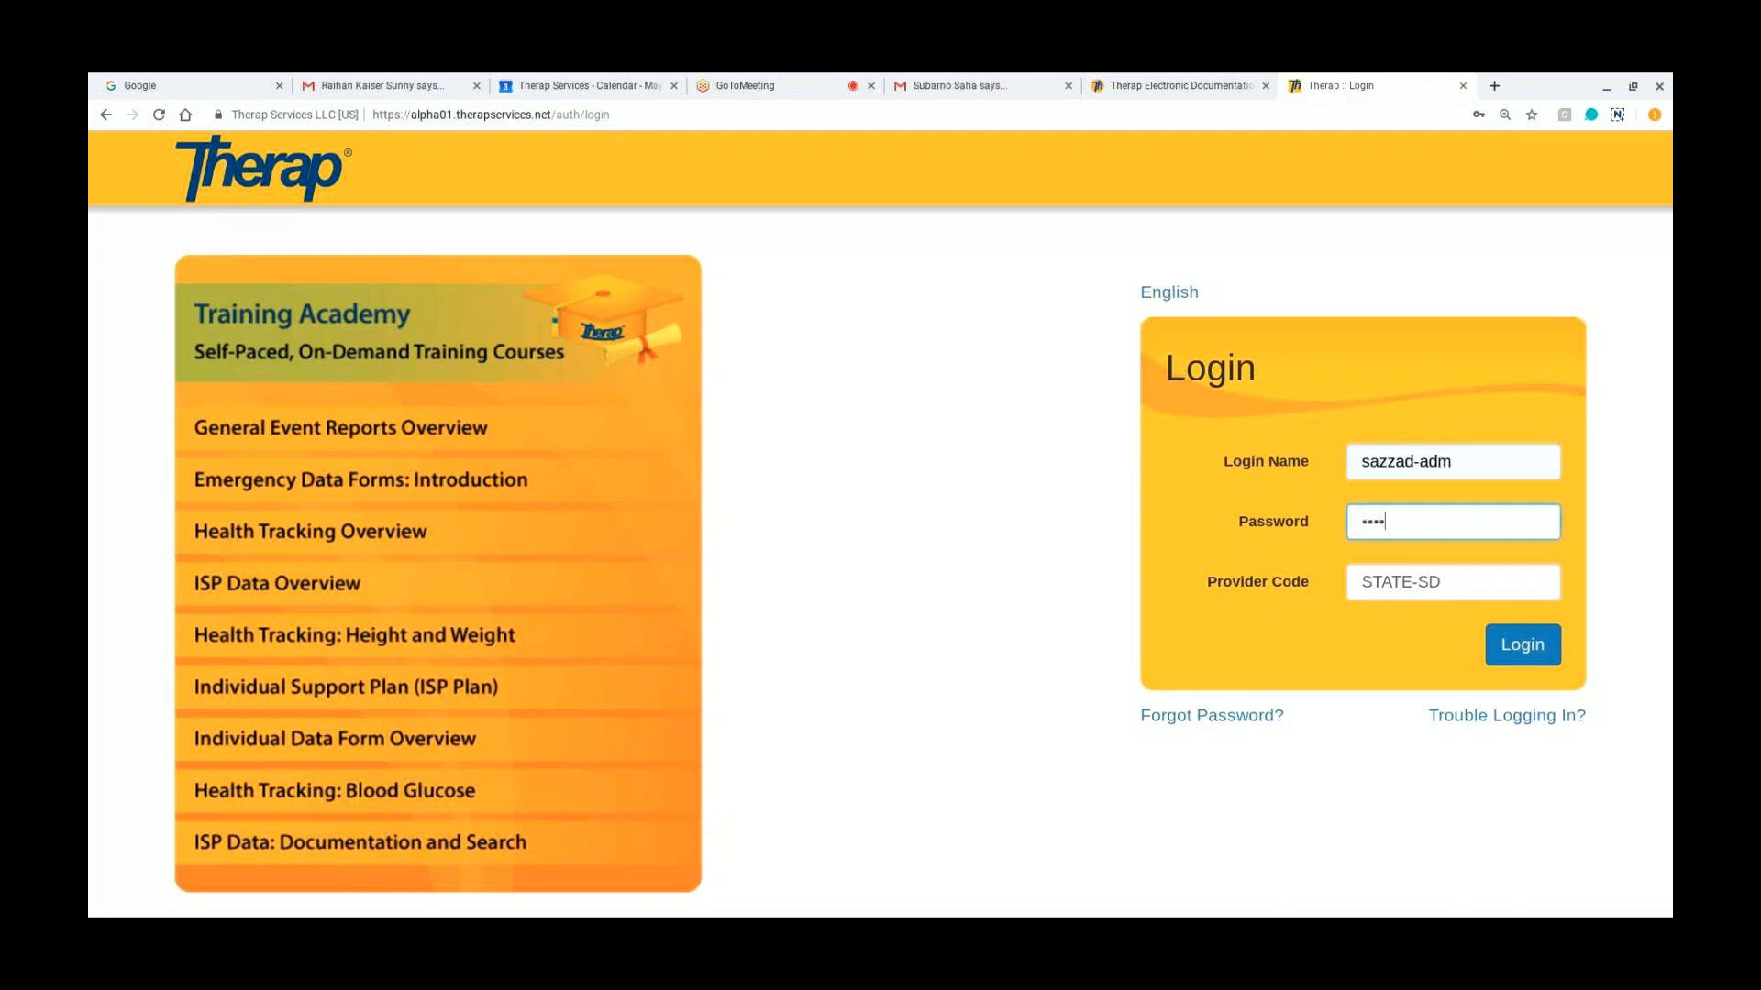
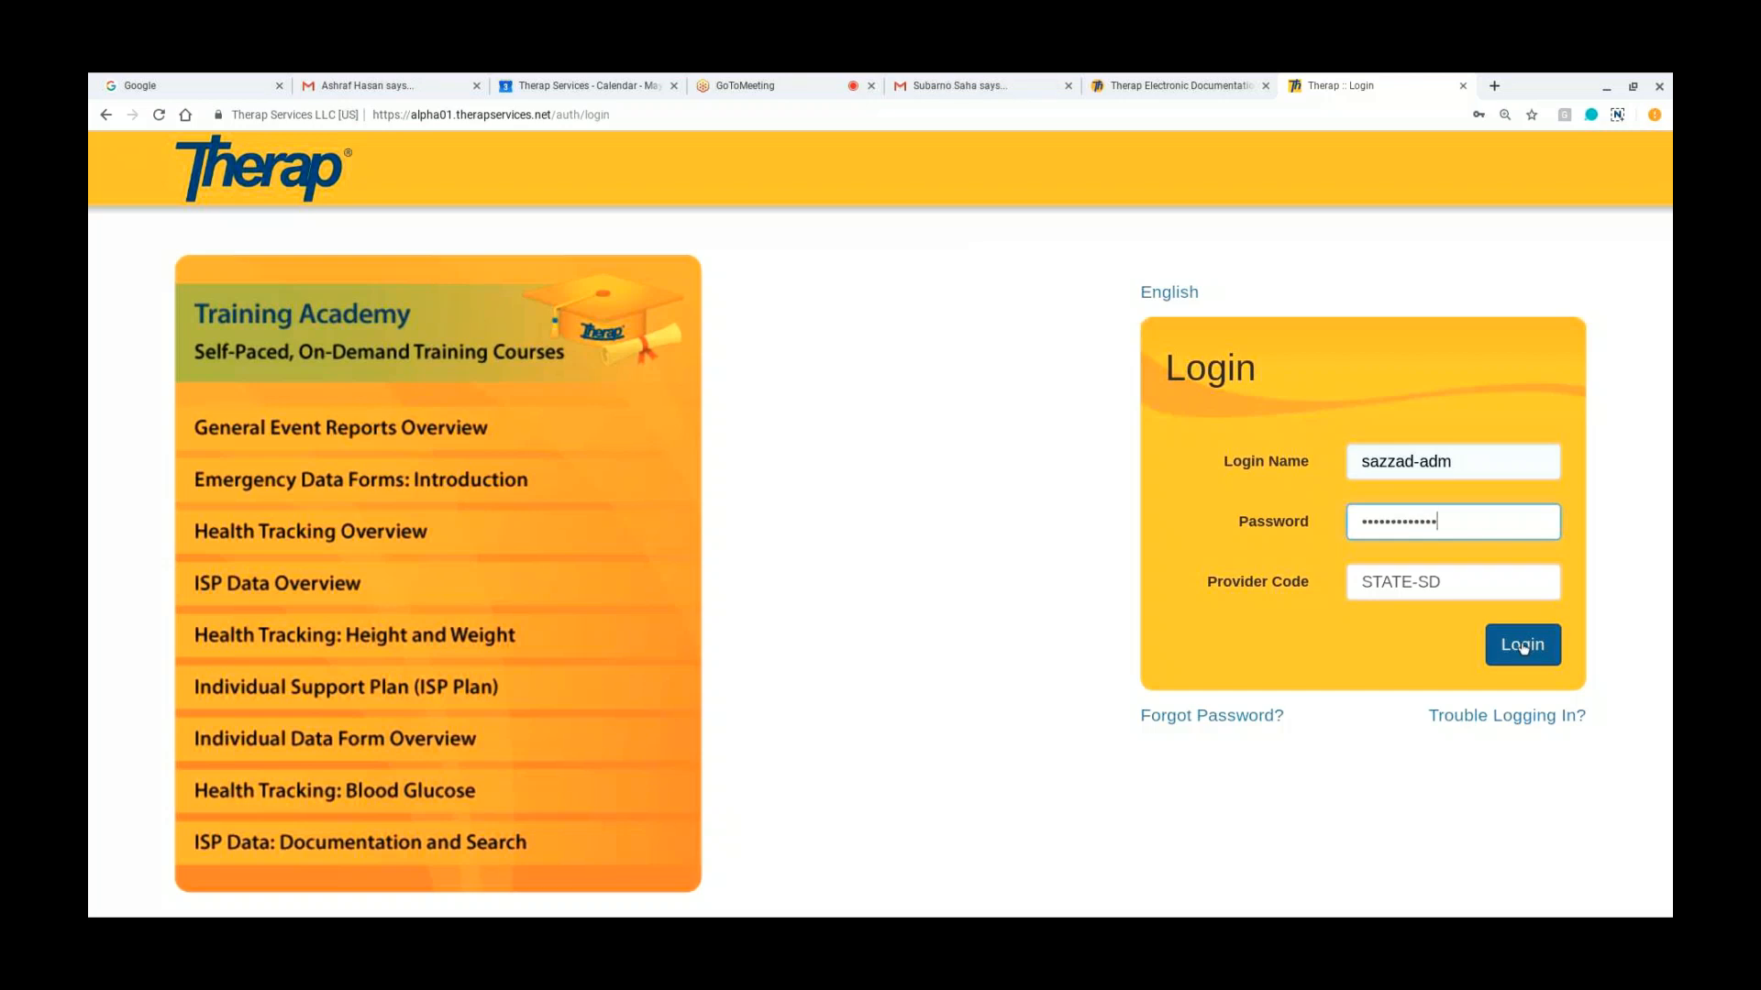
click(1523, 648)
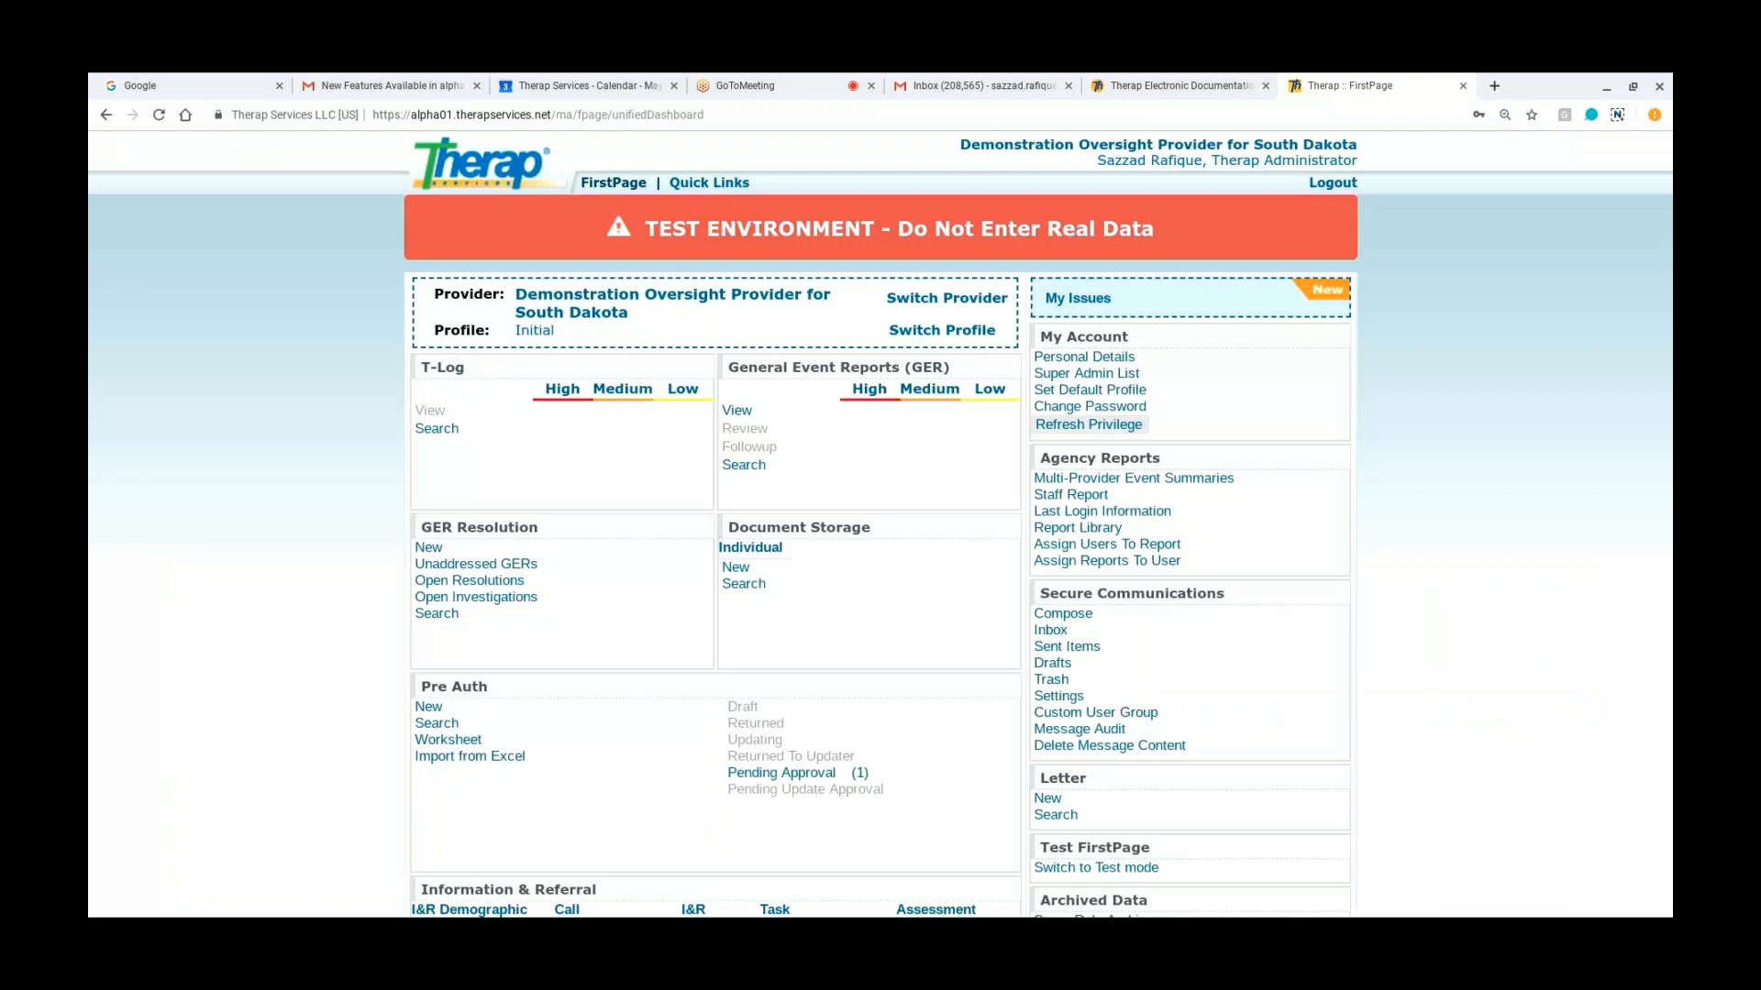
scroll(880, 522, down, 5)
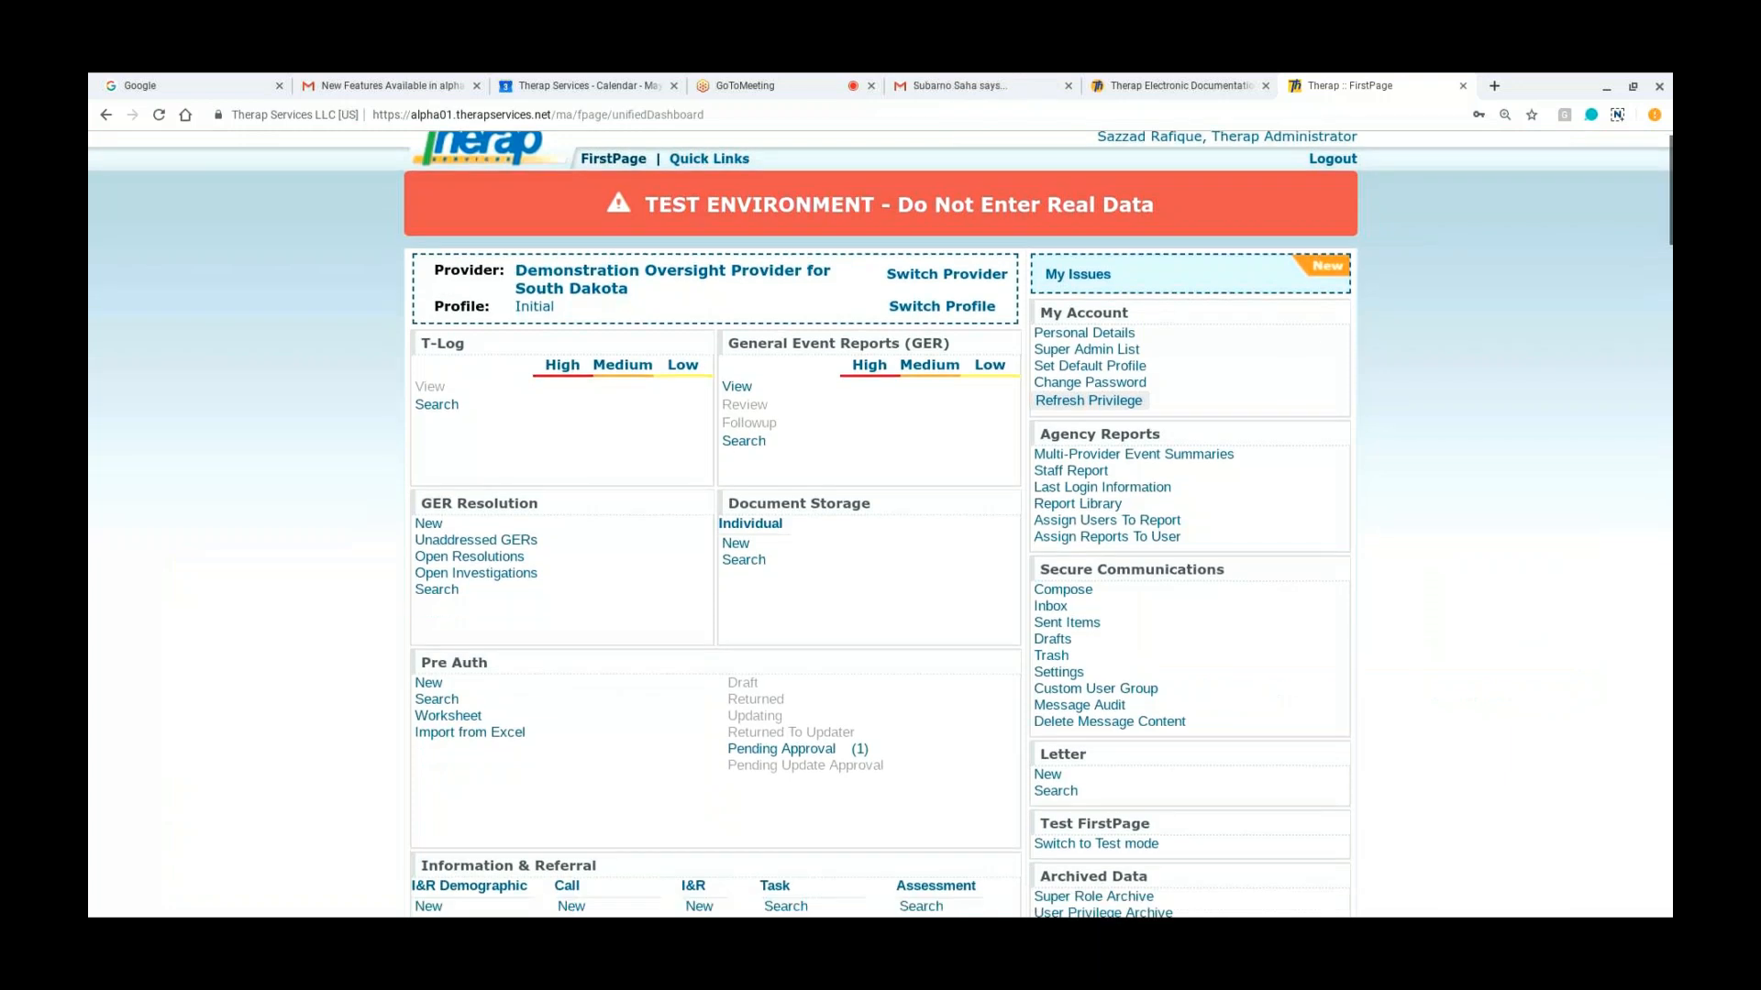
scroll(881, 522, up, 5)
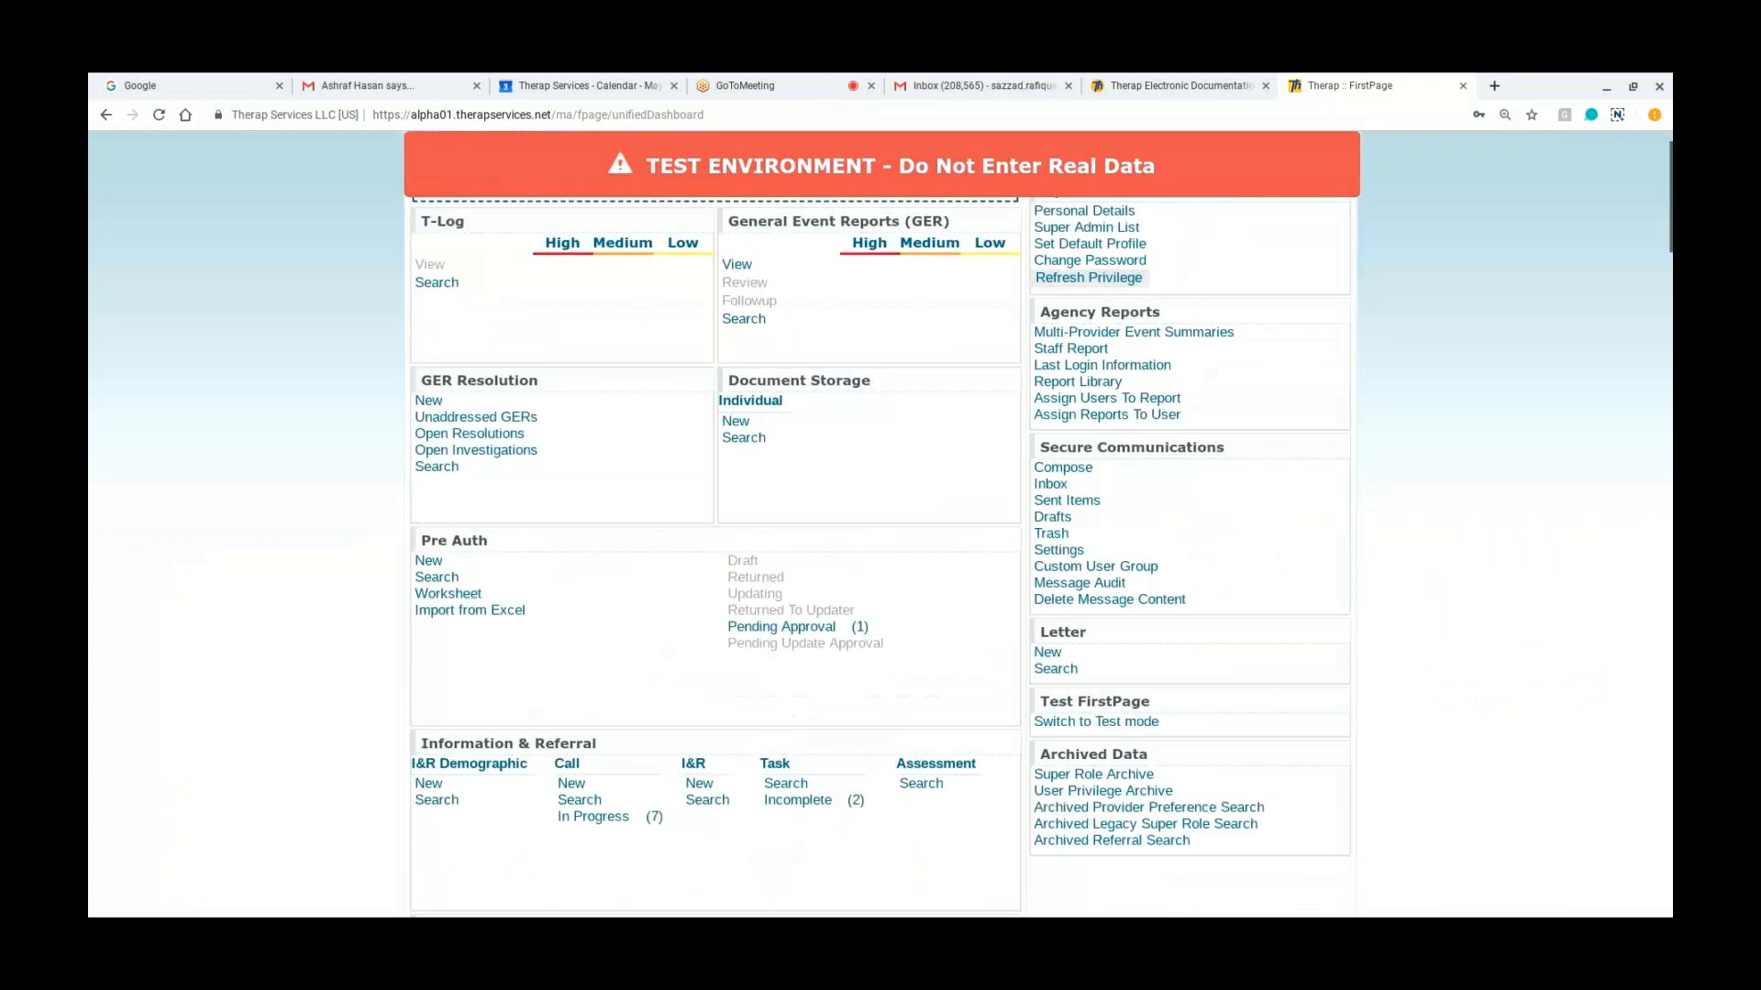
scroll(880, 523, down, 8)
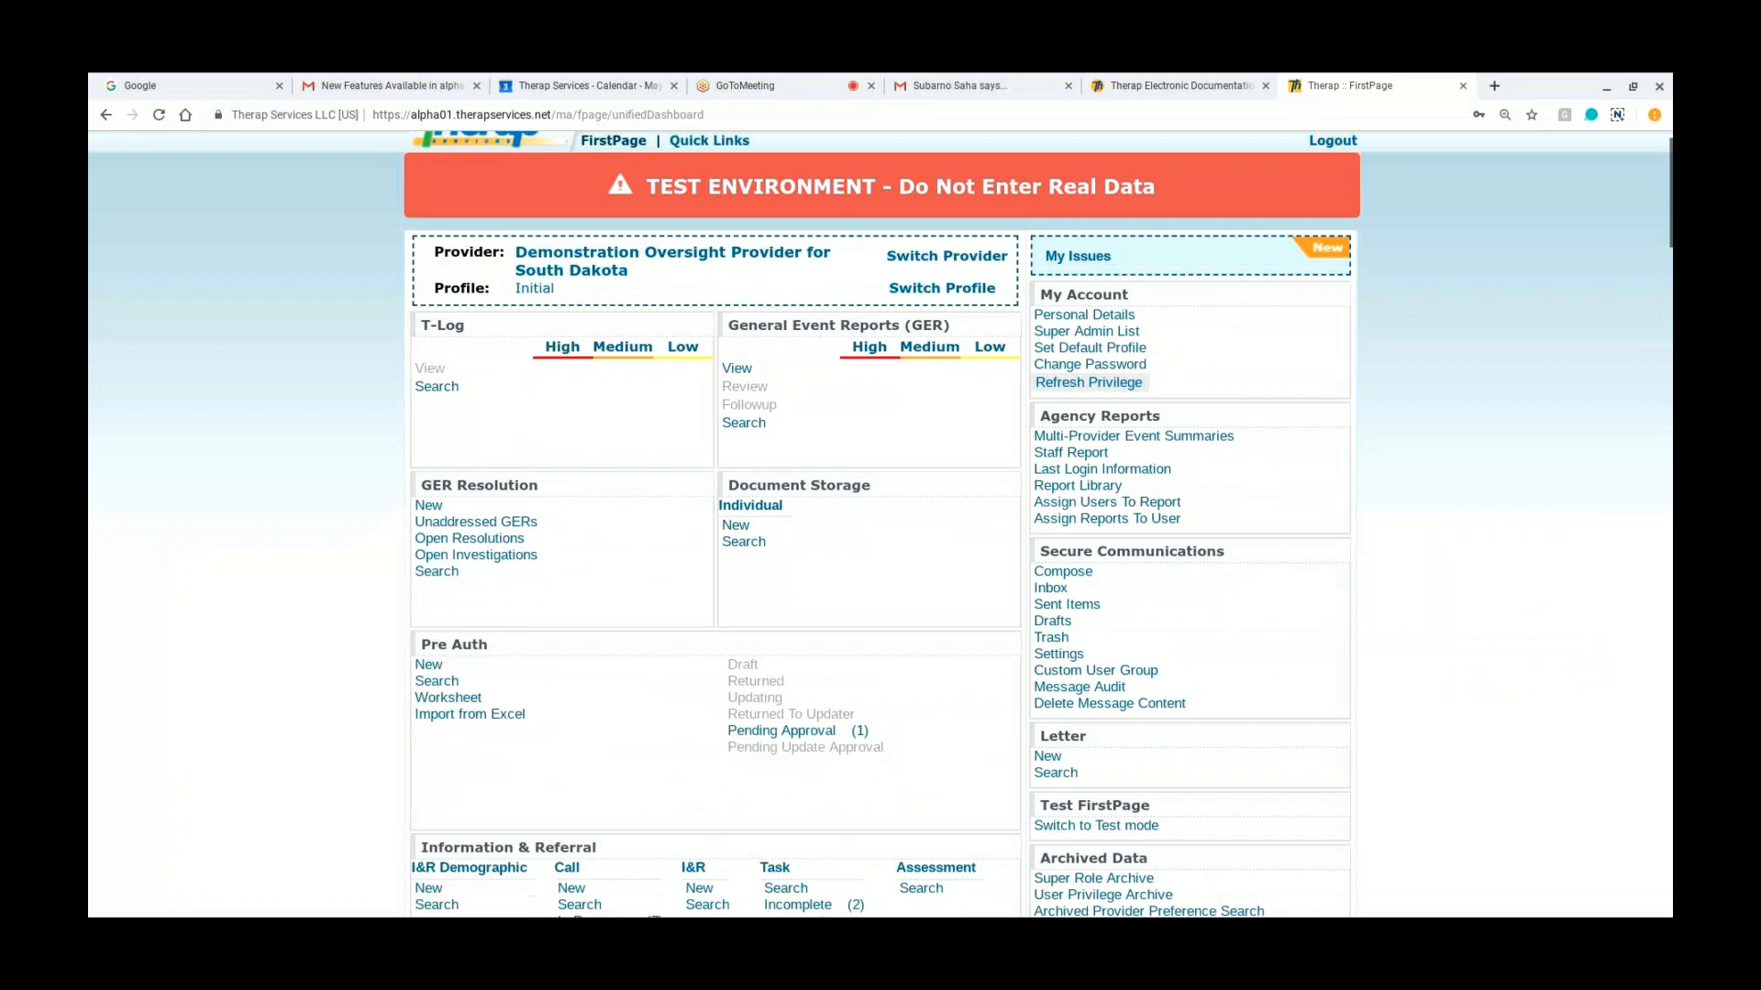
scroll(880, 523, down, 4)
scroll(881, 523, down, 3)
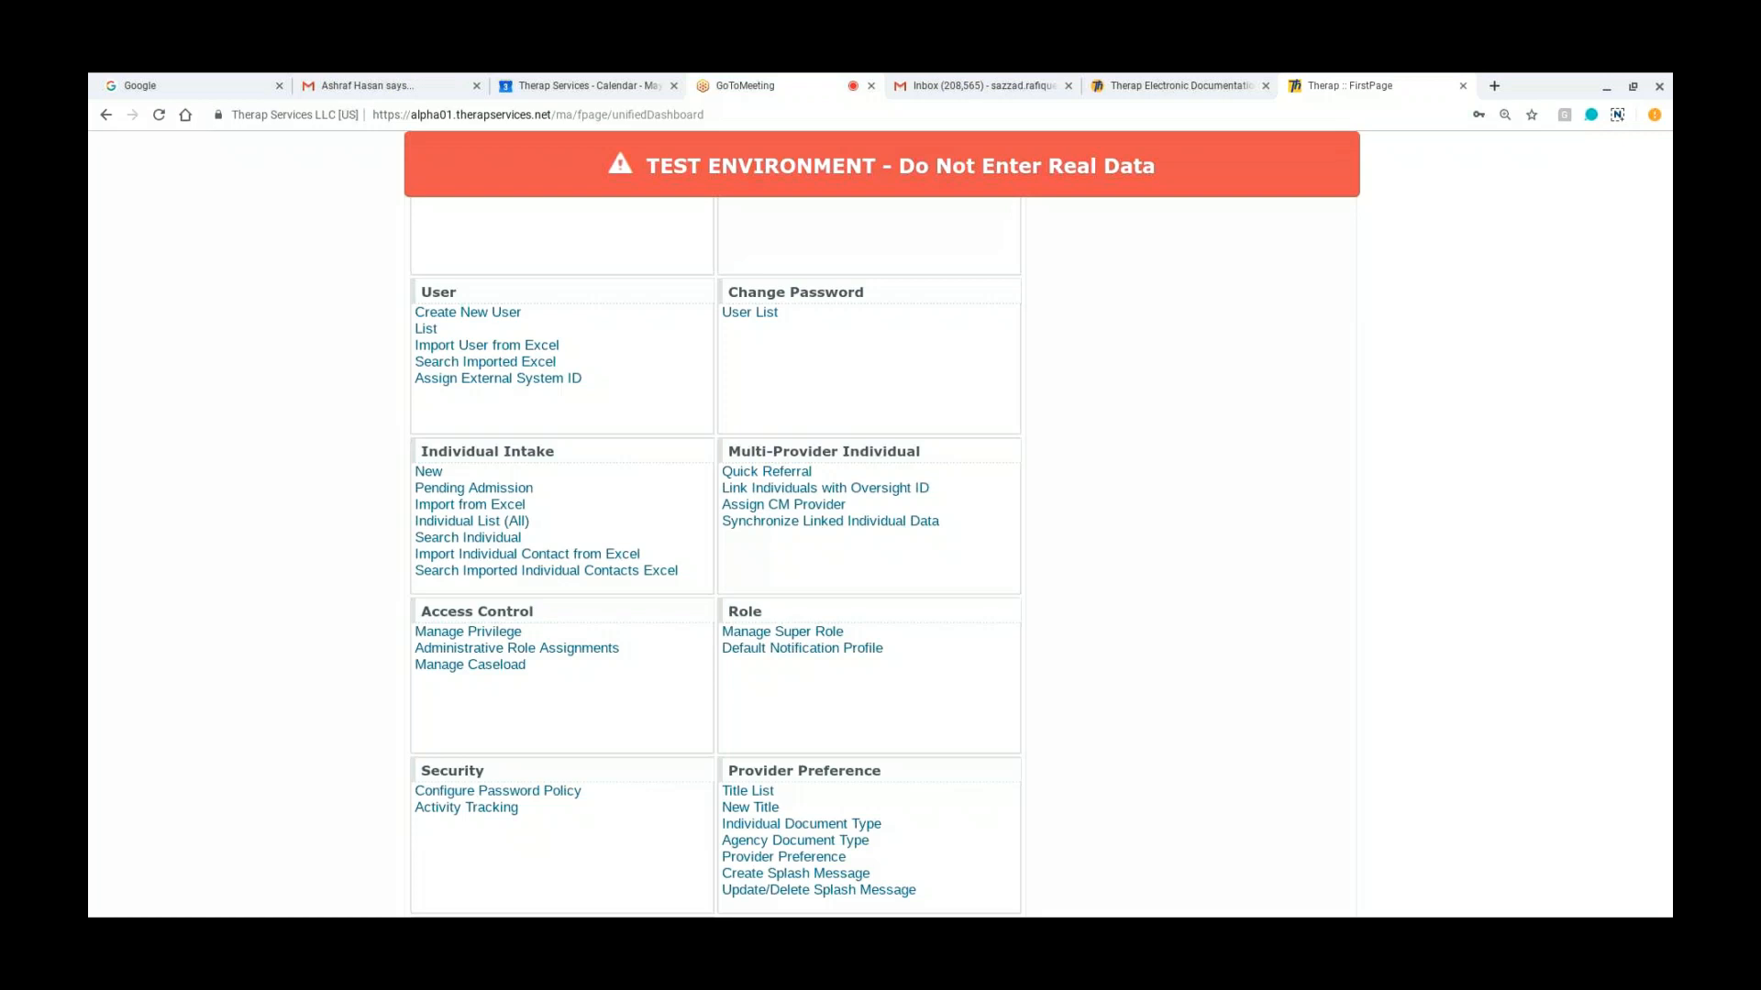
Step: Switch to GoToMeeting and end the meeting for all participants
click(778, 86)
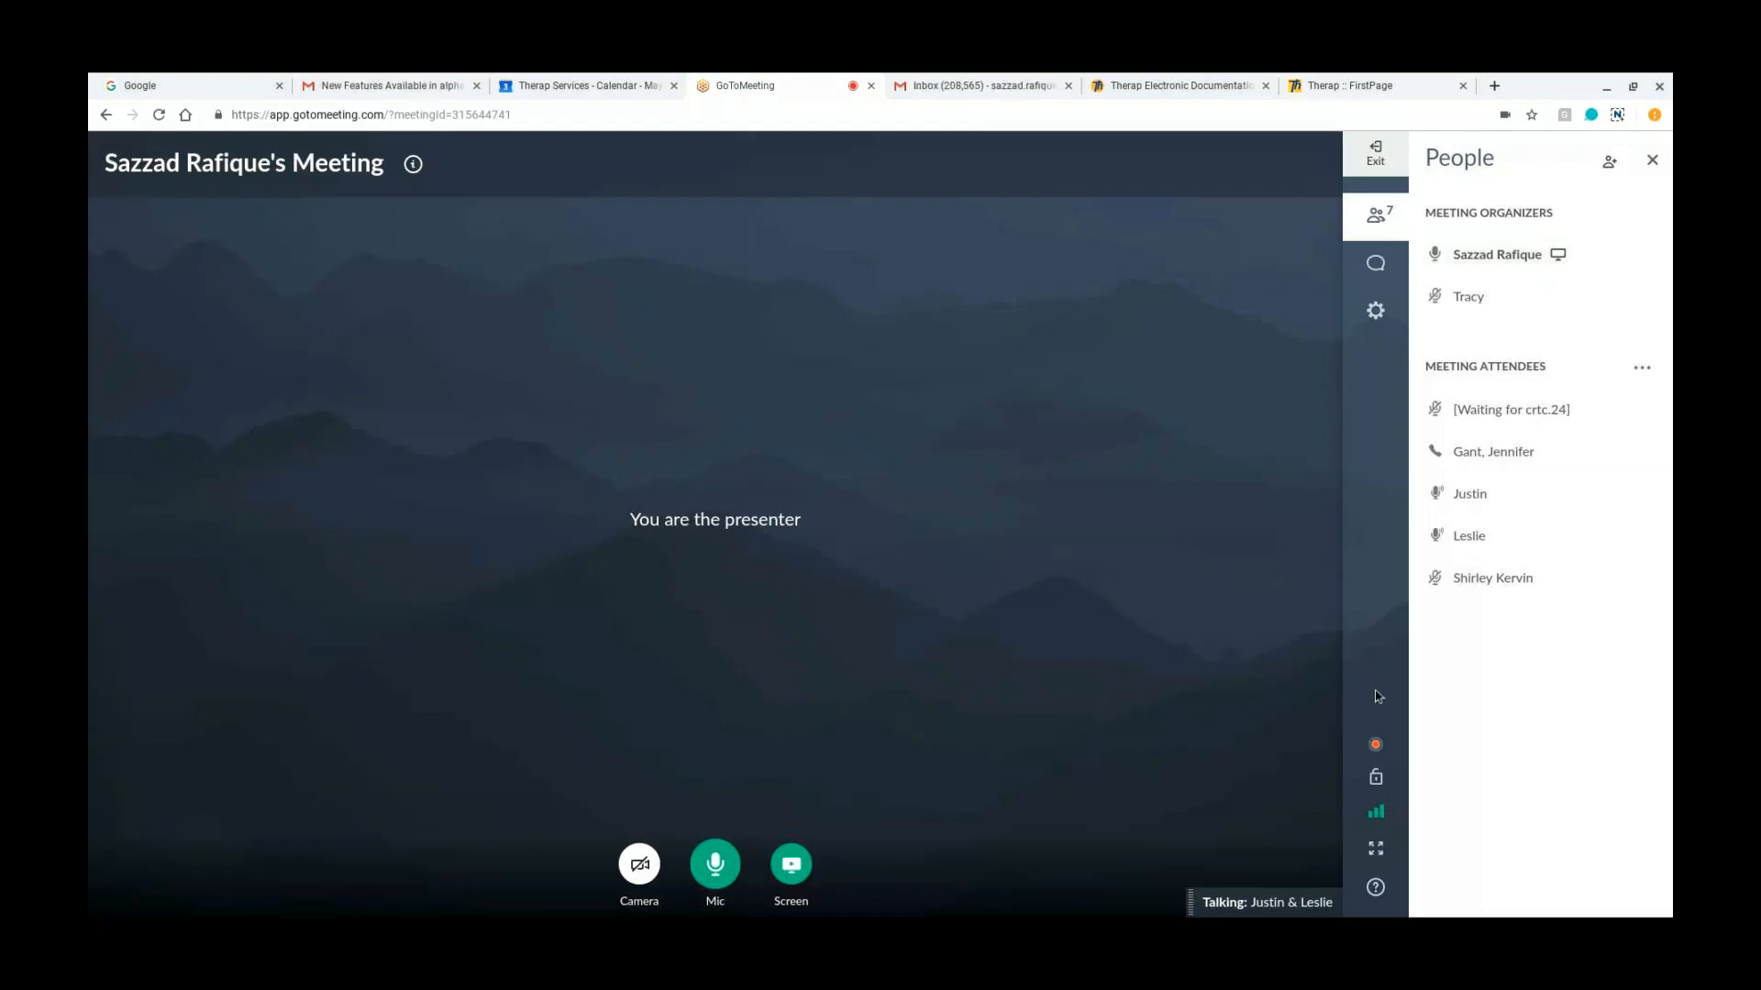
click(1377, 154)
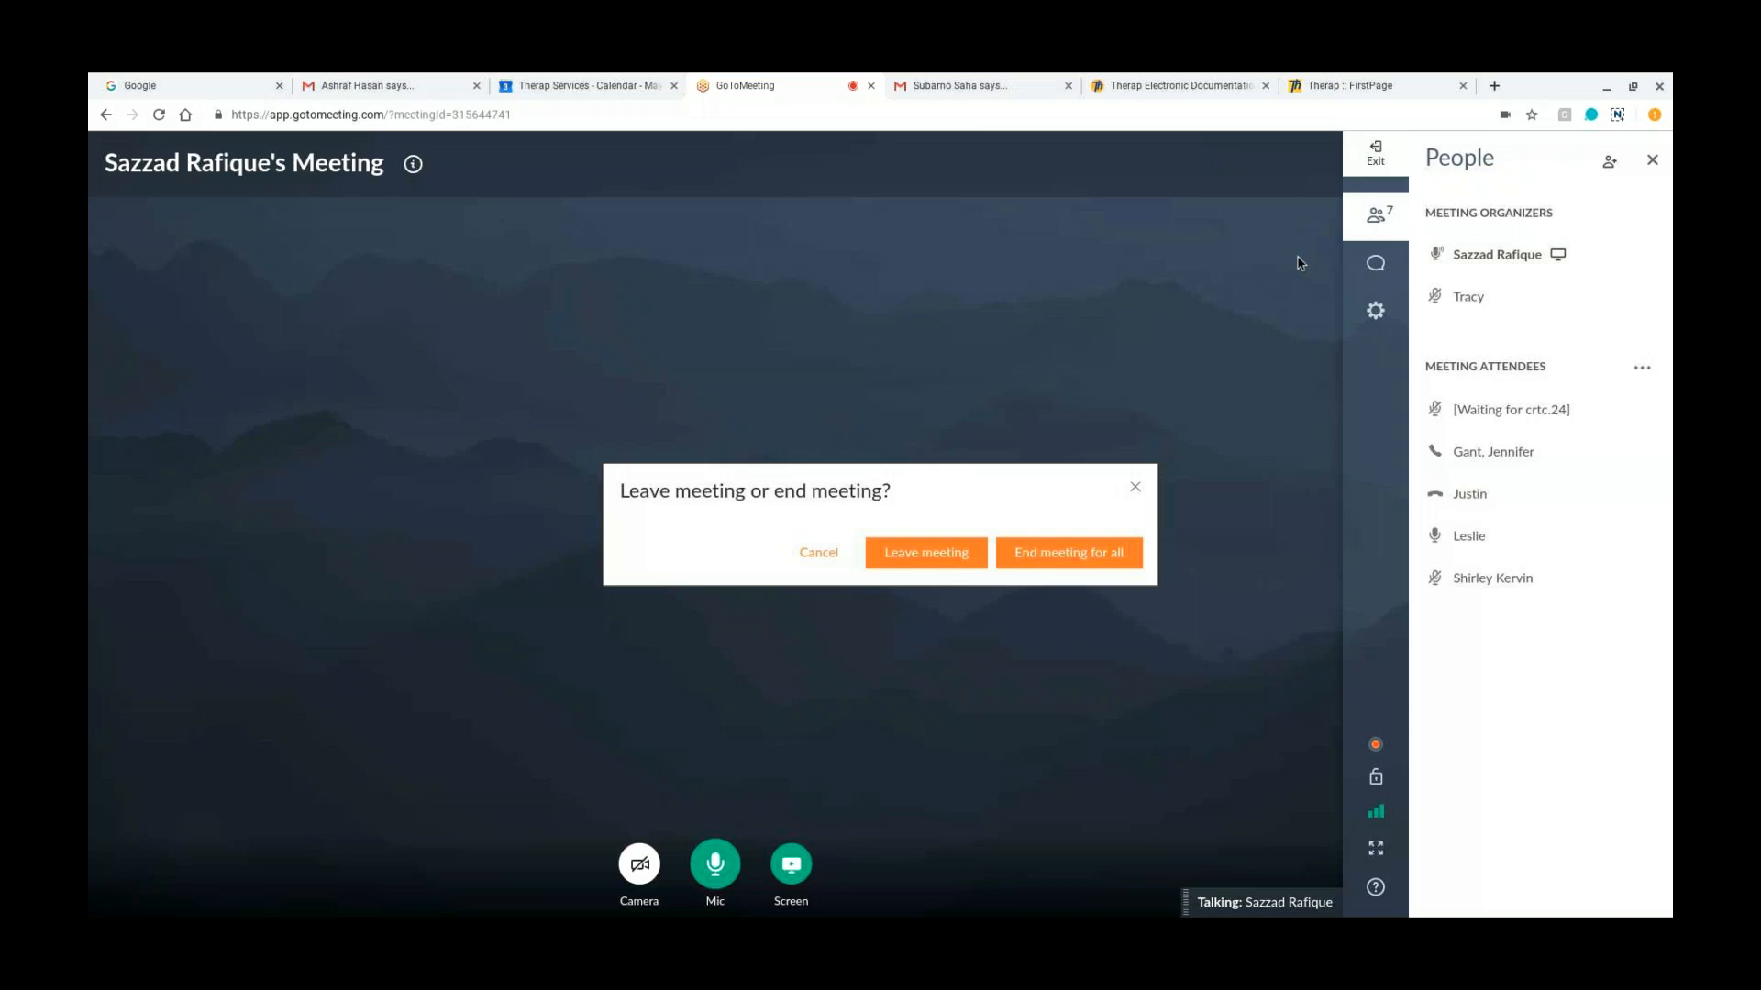
click(1053, 570)
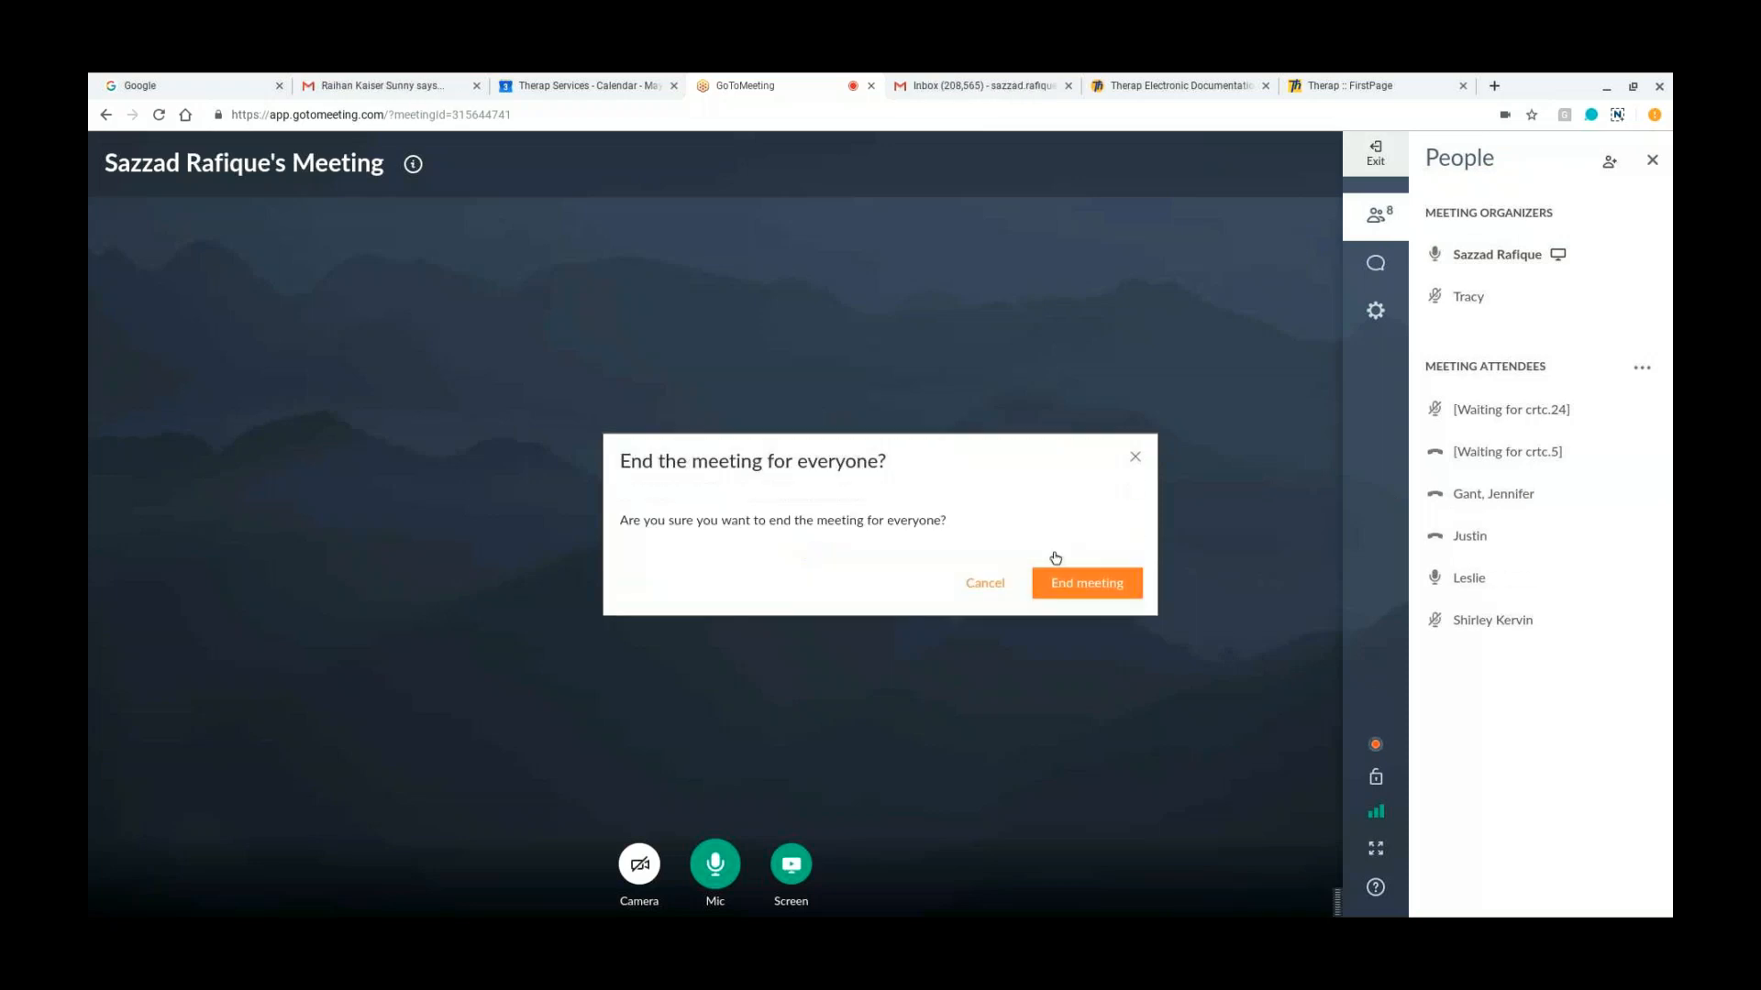